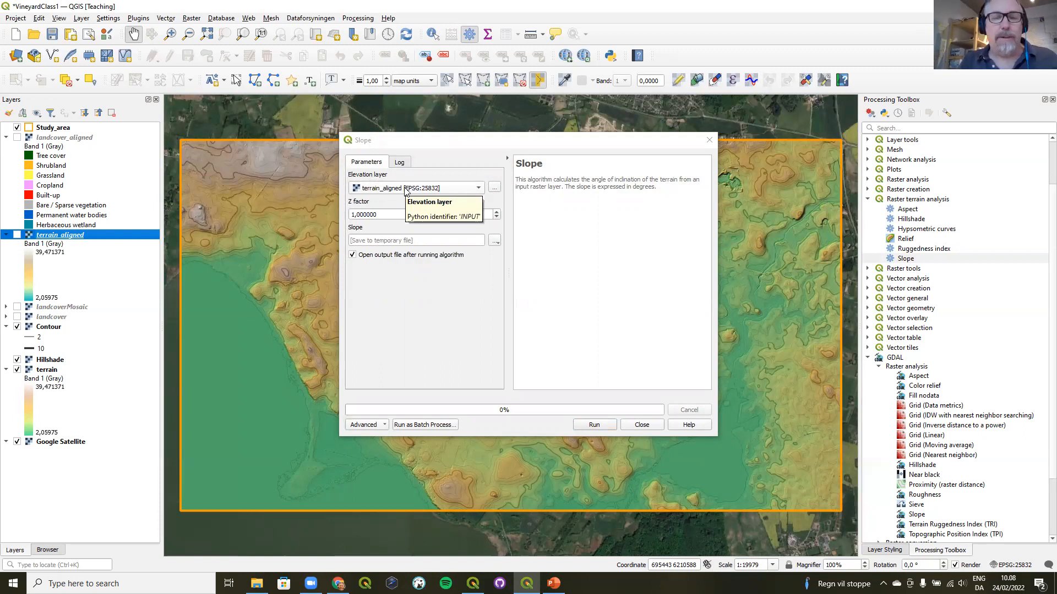
- Set the Slope output to a TIF file named slope in the OutputClass folder under Geo > Raster_Data_and_Analysis_in_QGIS
left_click(495, 241)
left_click(514, 265)
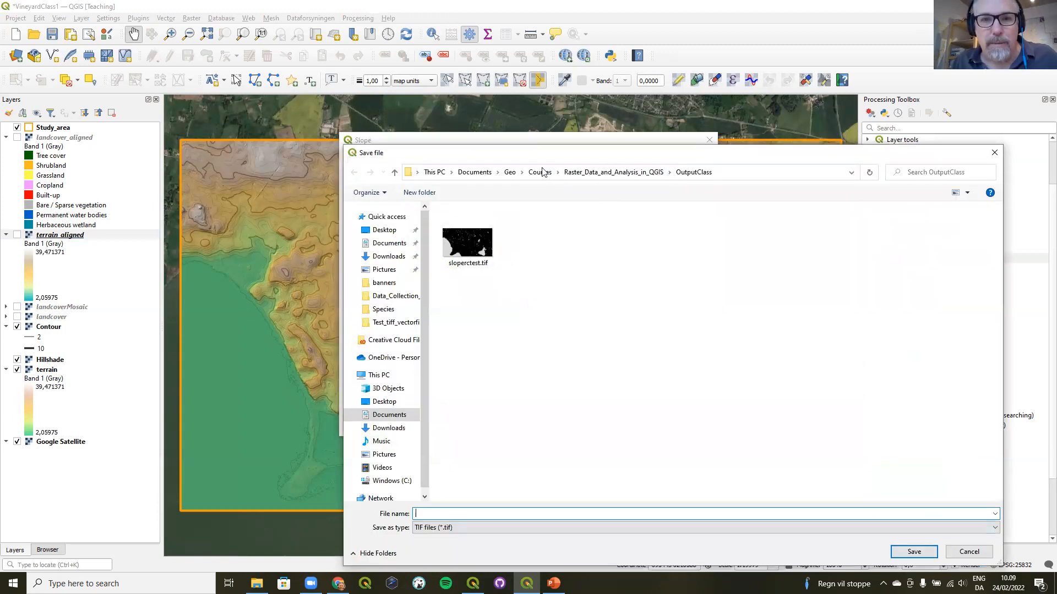
left_click(510, 173)
scroll(483, 385, "down", 5)
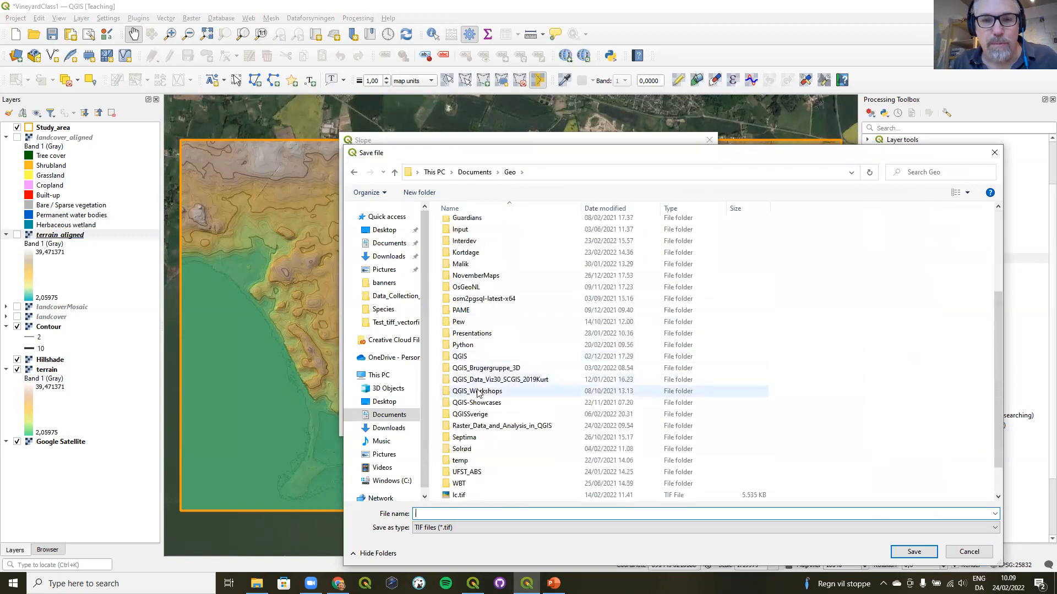
double_click(482, 425)
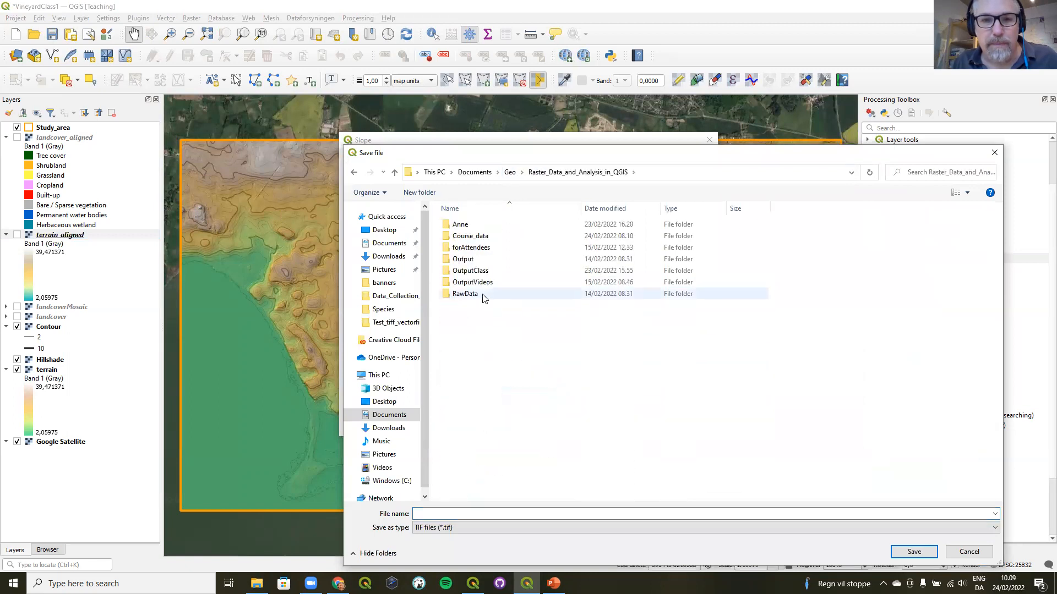
double_click(482, 273)
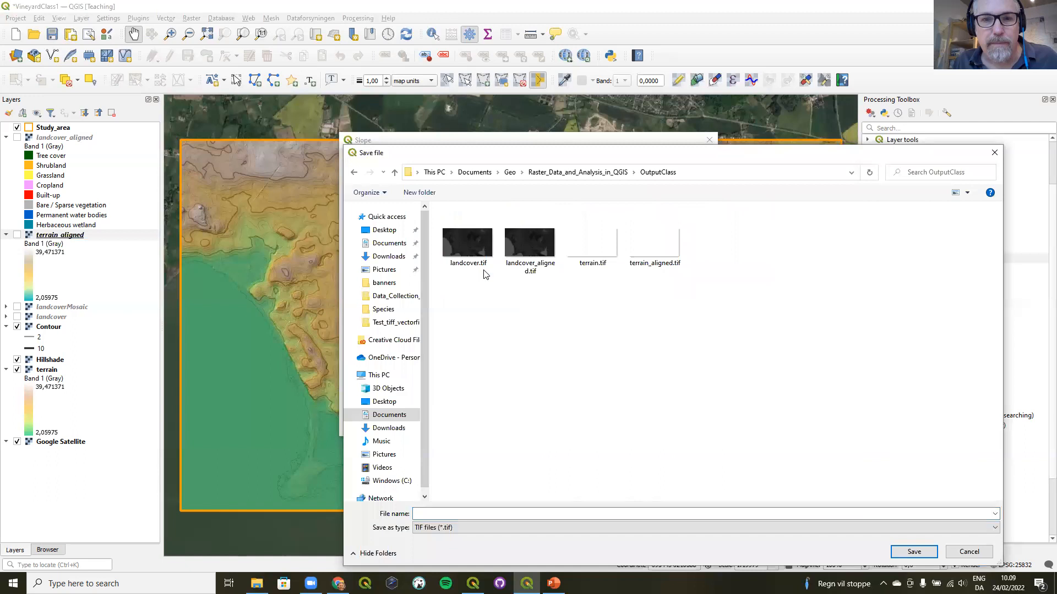
left_click(486, 515)
type("slope")
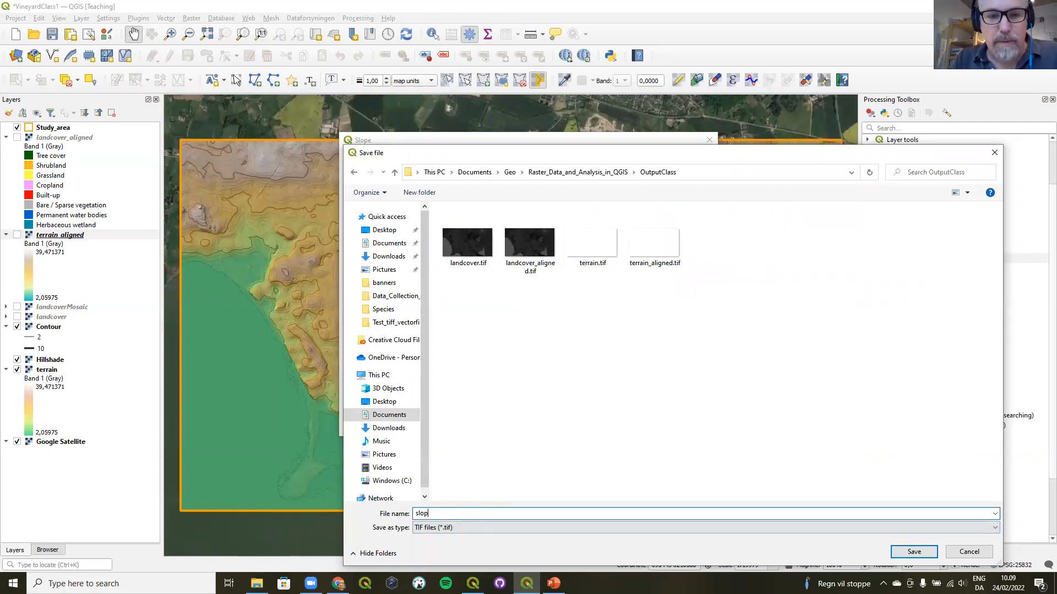
left_click(919, 551)
- Run the Slope algorithm on terrain_aligned with a Z factor of 1 and close its dialog
left_click_drag(381, 217, 332, 219)
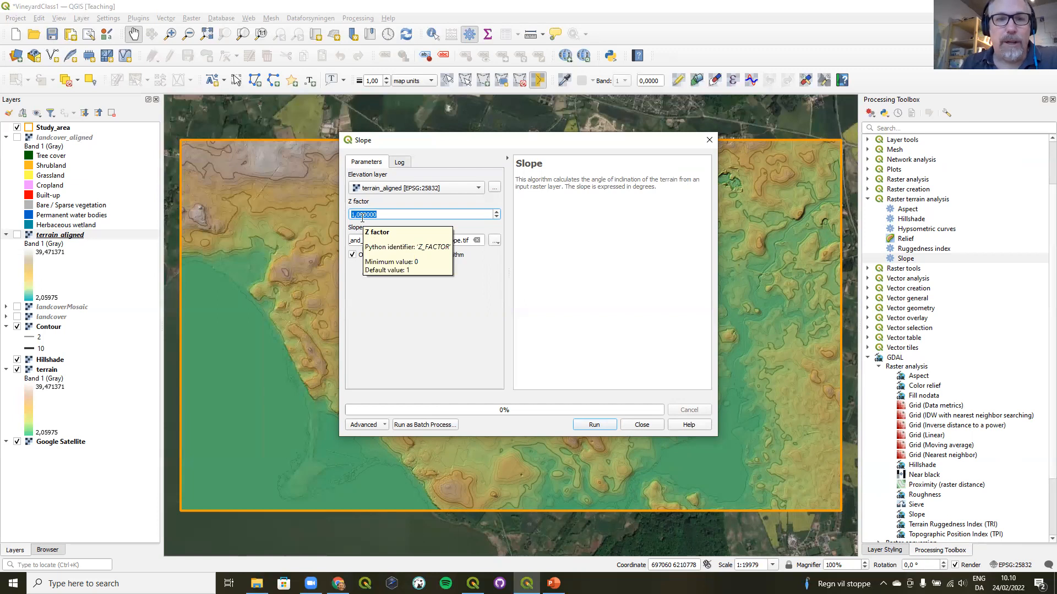
left_click(590, 426)
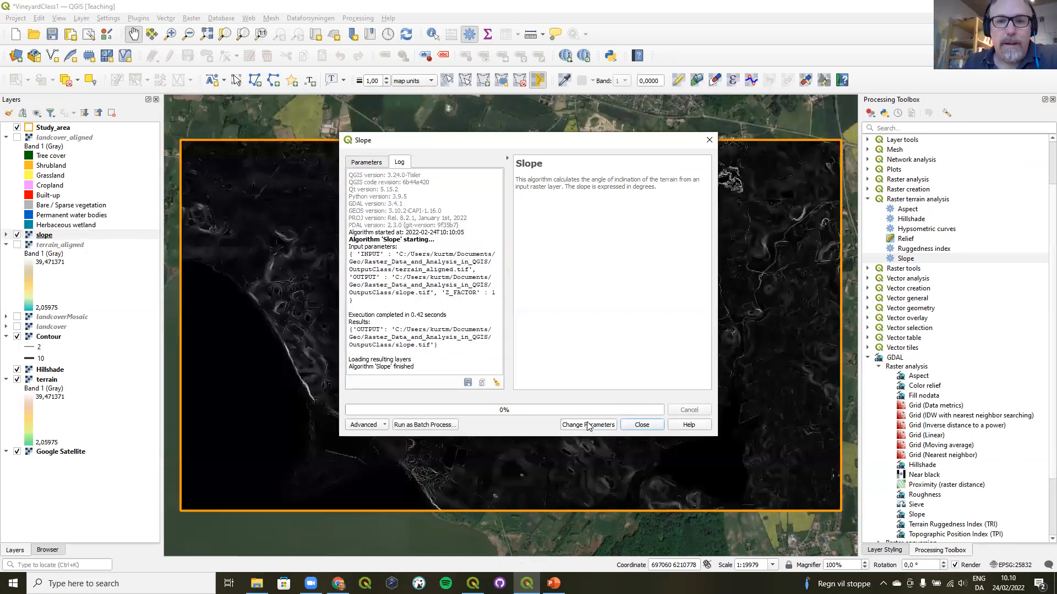
left_click(649, 427)
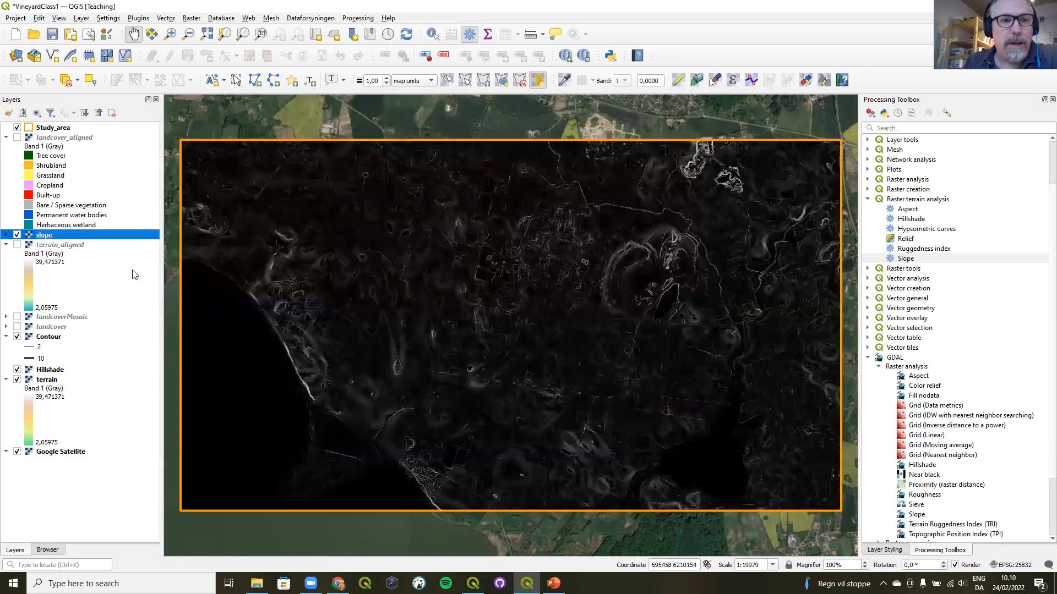
- Examine the slope layer's properties for its data type, minimum and maximum statistics and coordinate reference system
double_click(44, 235)
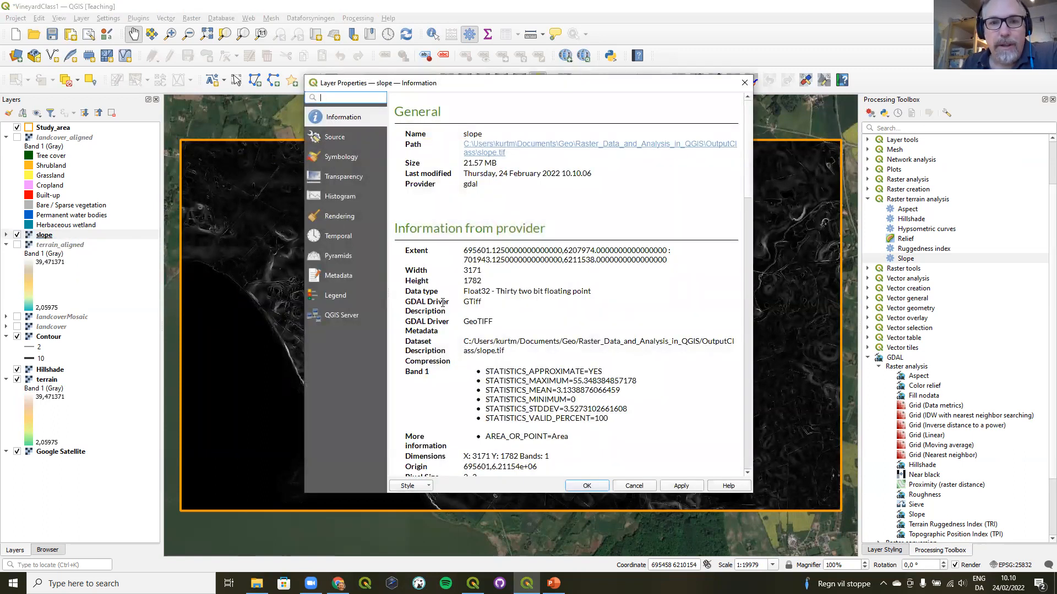
left_click_drag(462, 292, 492, 294)
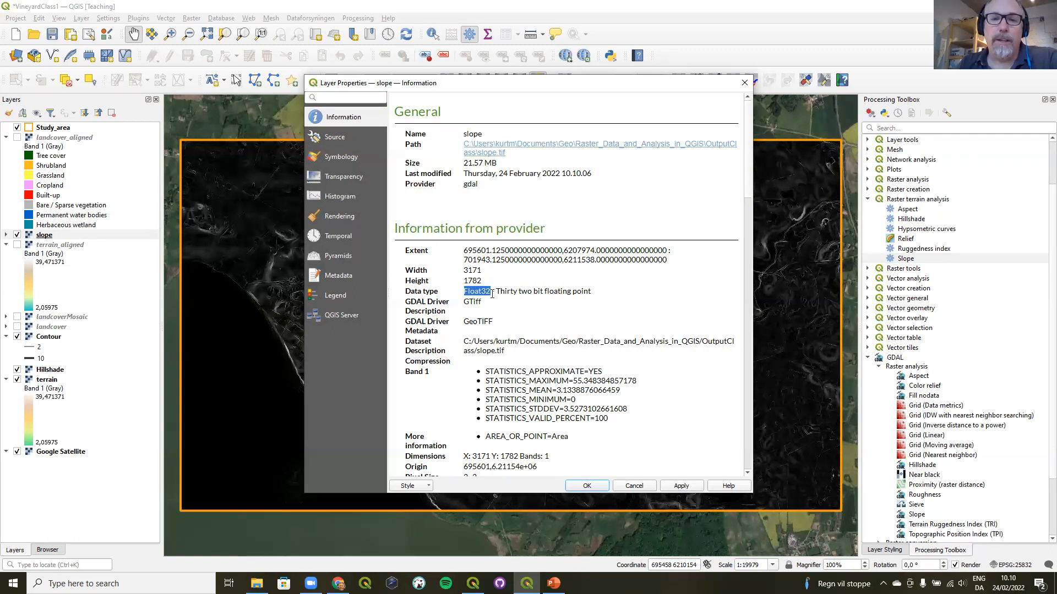
scroll(534, 310, "down", 2)
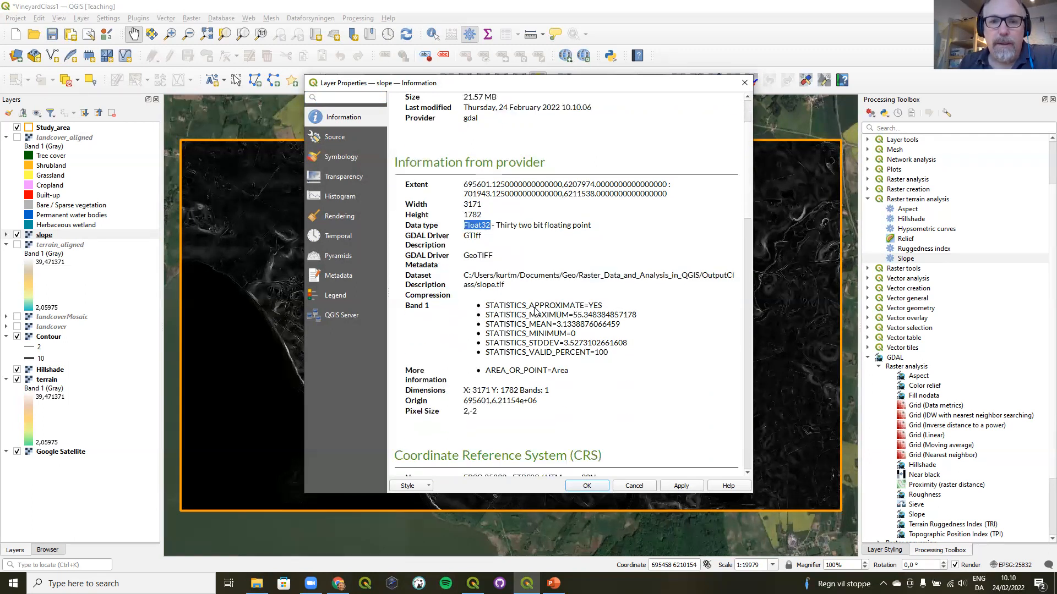
scroll(535, 310, "down", 2)
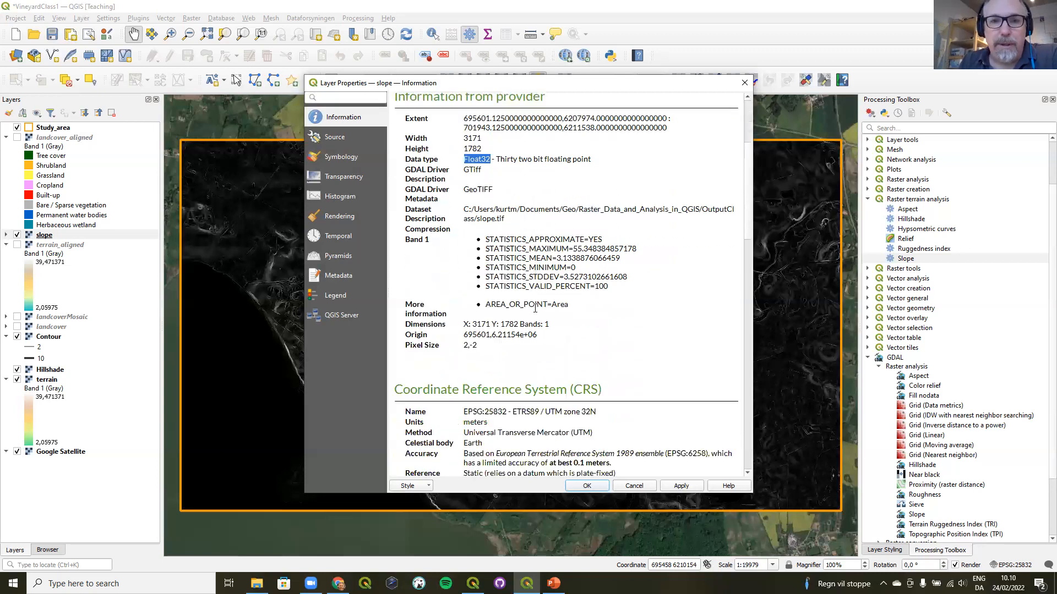
left_click(581, 249)
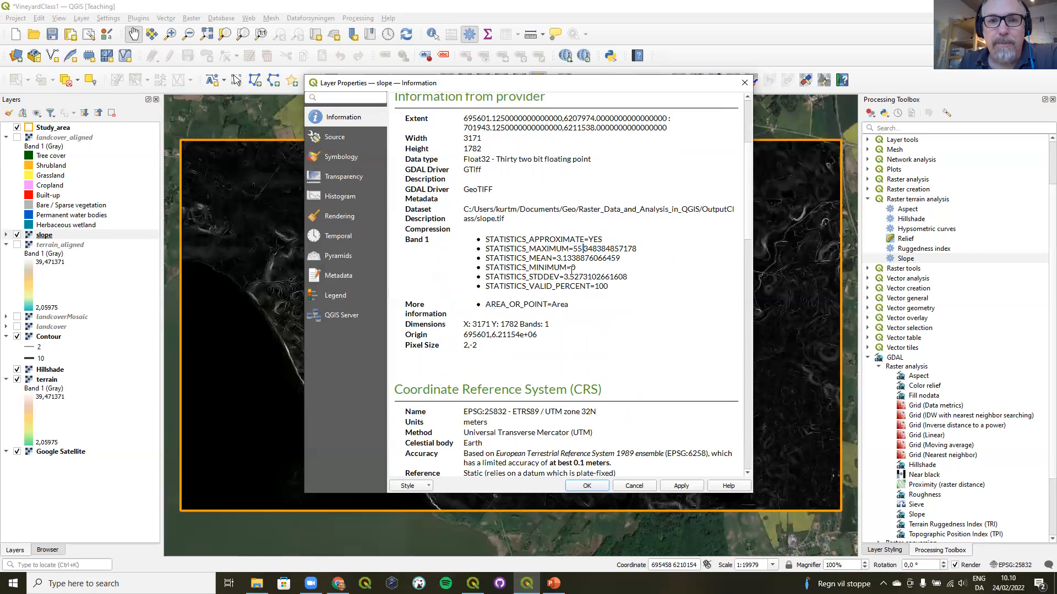
double_click(574, 267)
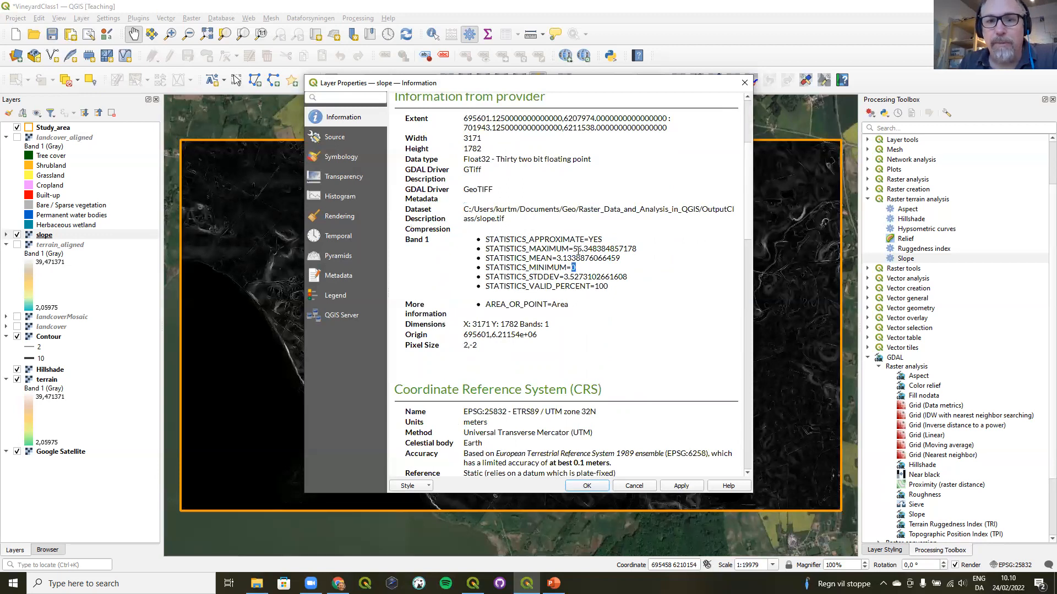
left_click(578, 251)
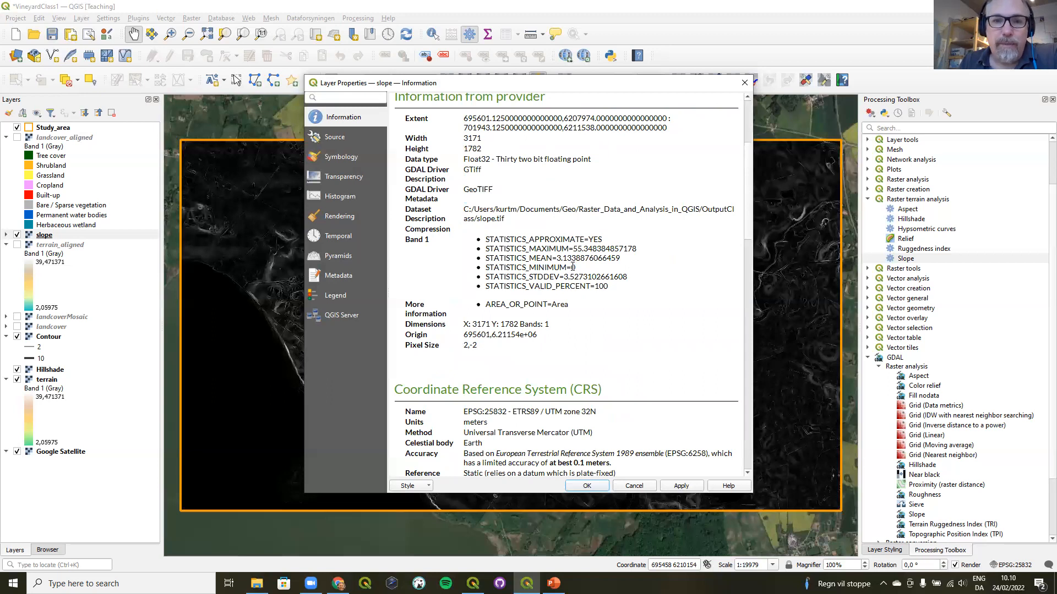
scroll(574, 268, "down", 1)
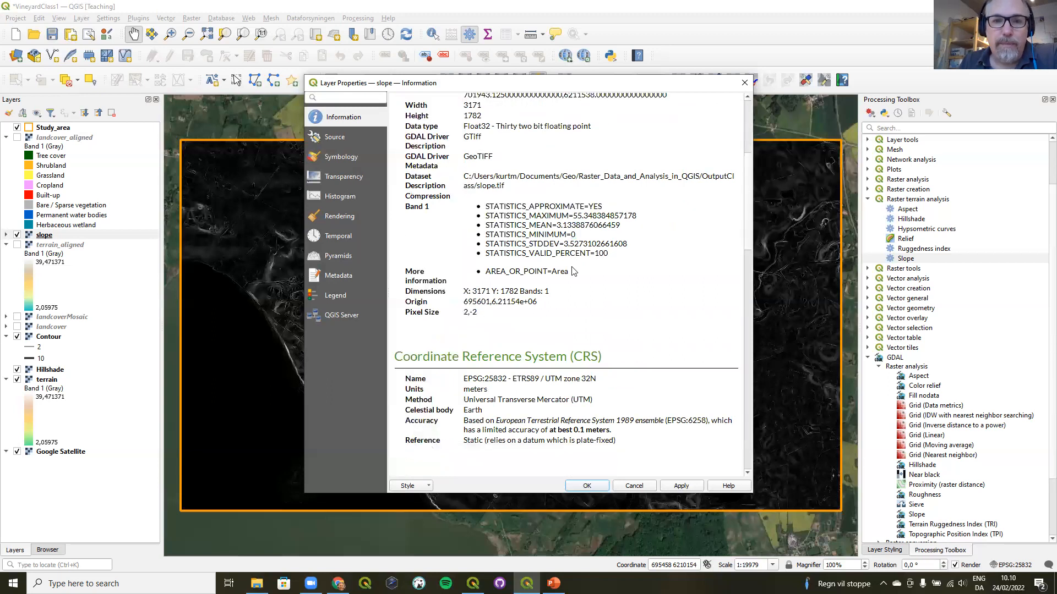
left_click(588, 486)
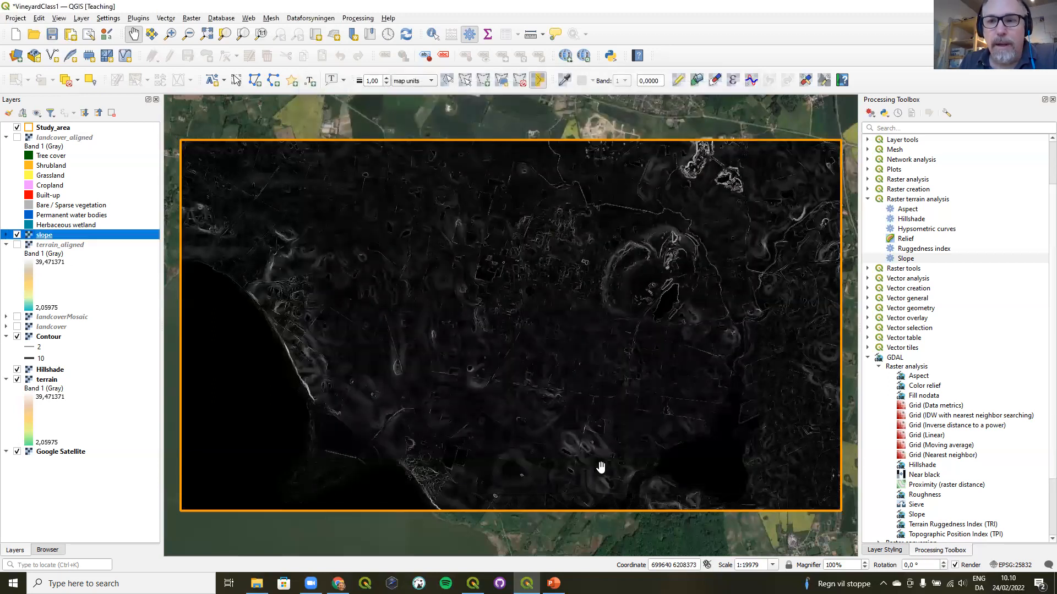
- Change the slope layer's rendering to Singleband pseudocolor
left_click(876, 551)
left_click(949, 131)
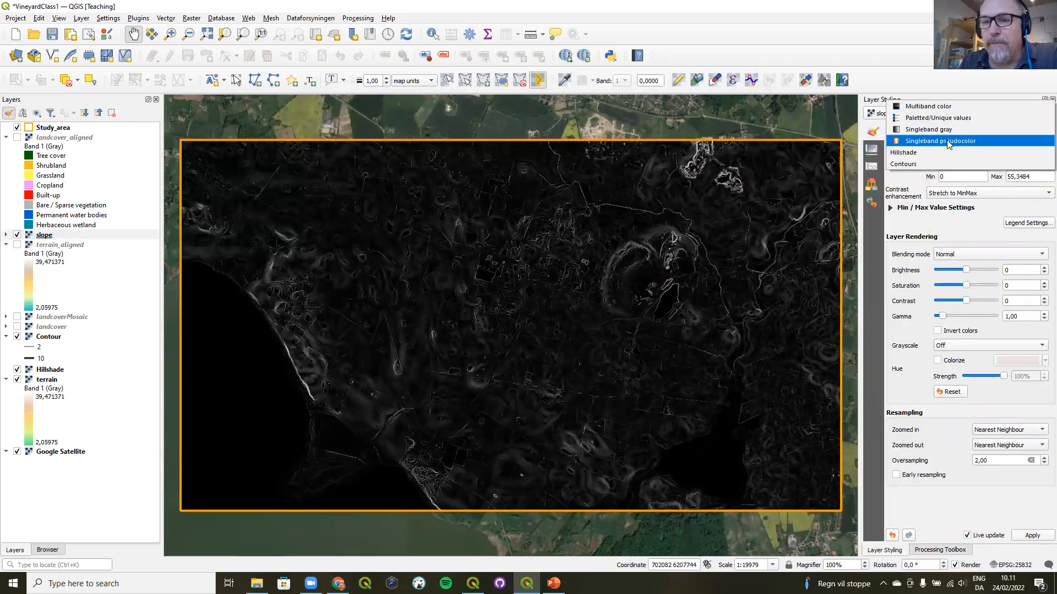
left_click(949, 142)
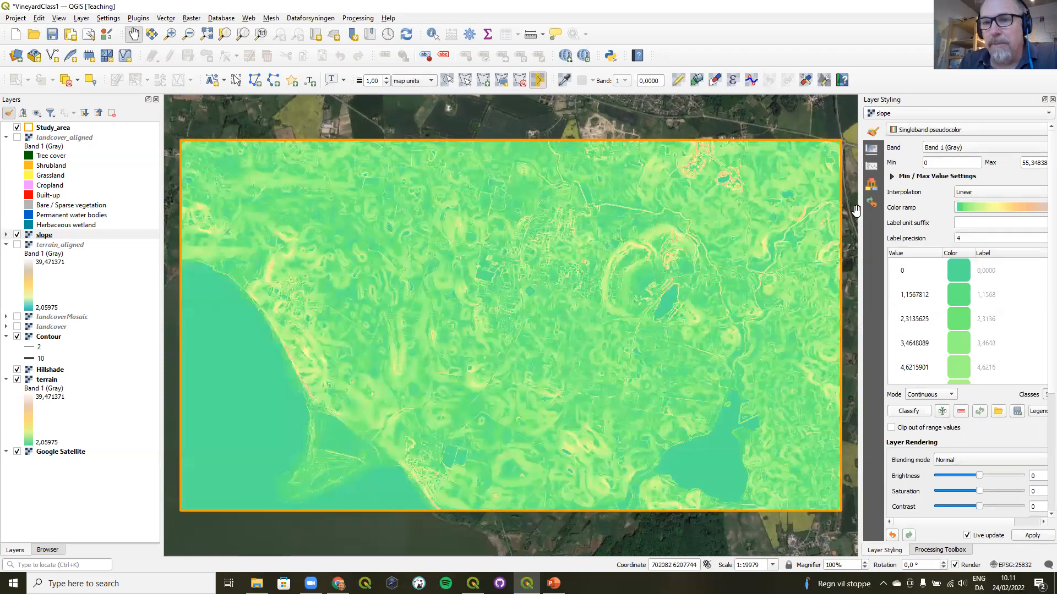
- Apply the RdYlGn color ramp to the slope layer and invert it so low slopes are green and steep ones red
left_click_drag(856, 211, 807, 211)
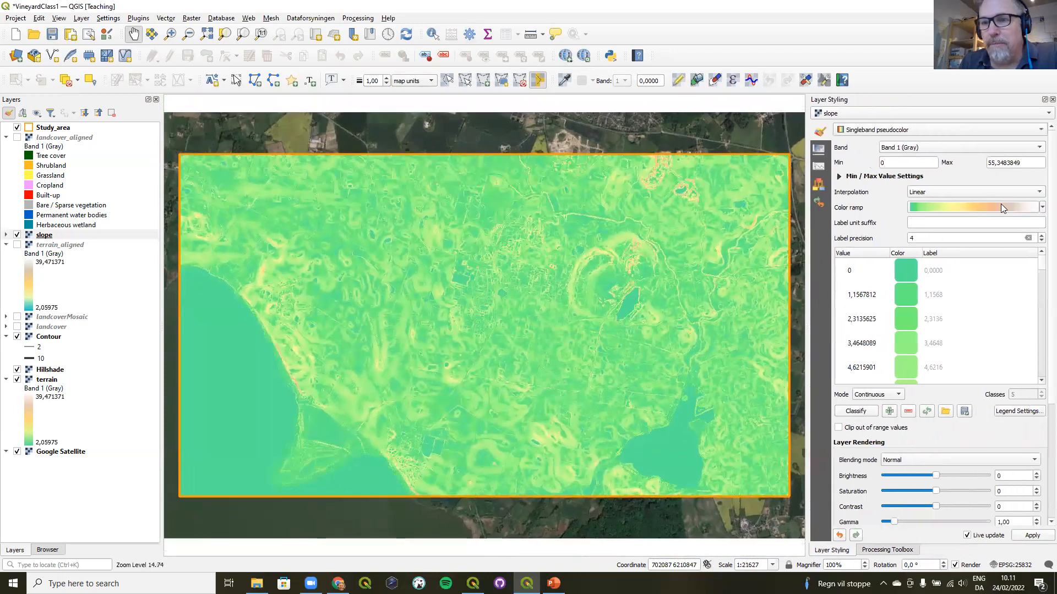
left_click(1042, 208)
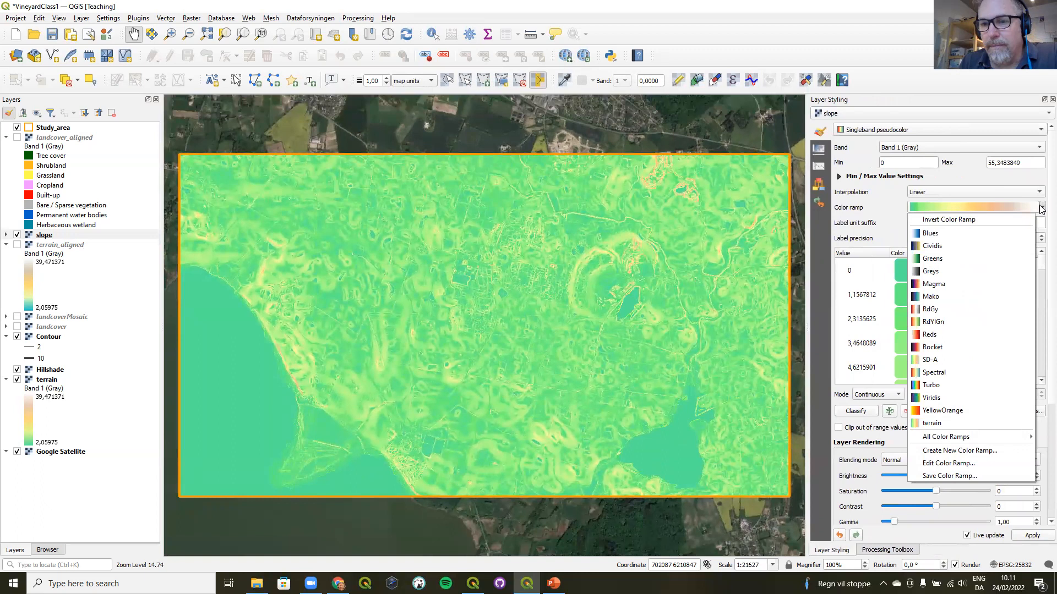
mouse_move(953, 438)
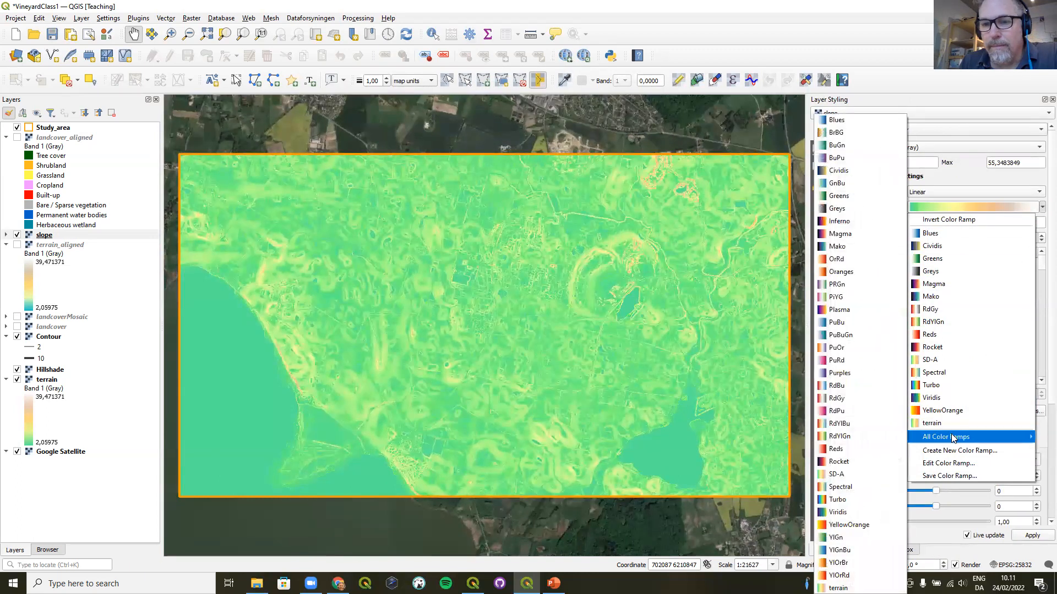
left_click(840, 436)
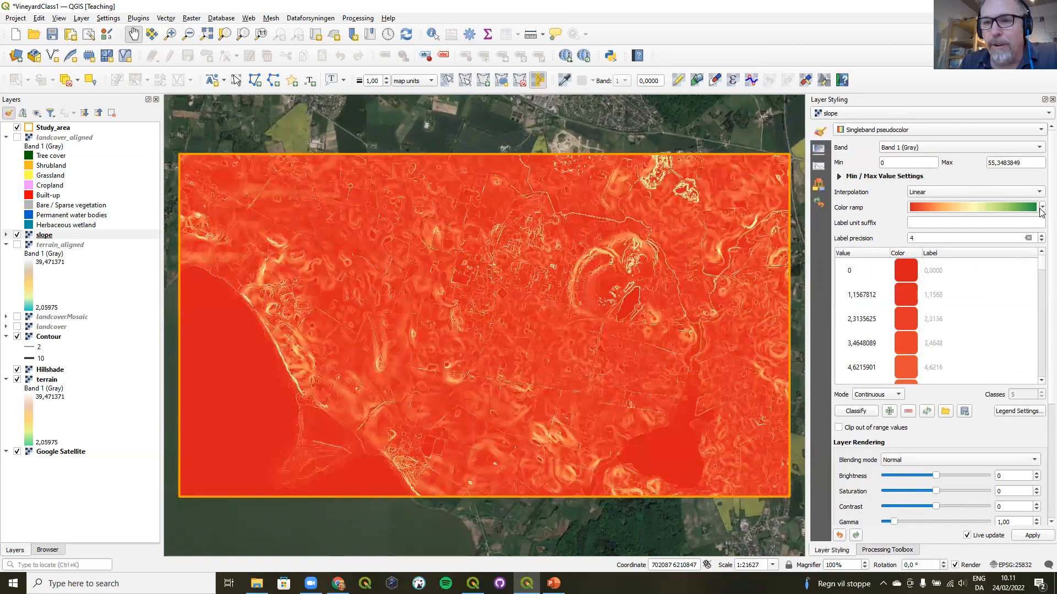
left_click(1041, 211)
left_click(1000, 218)
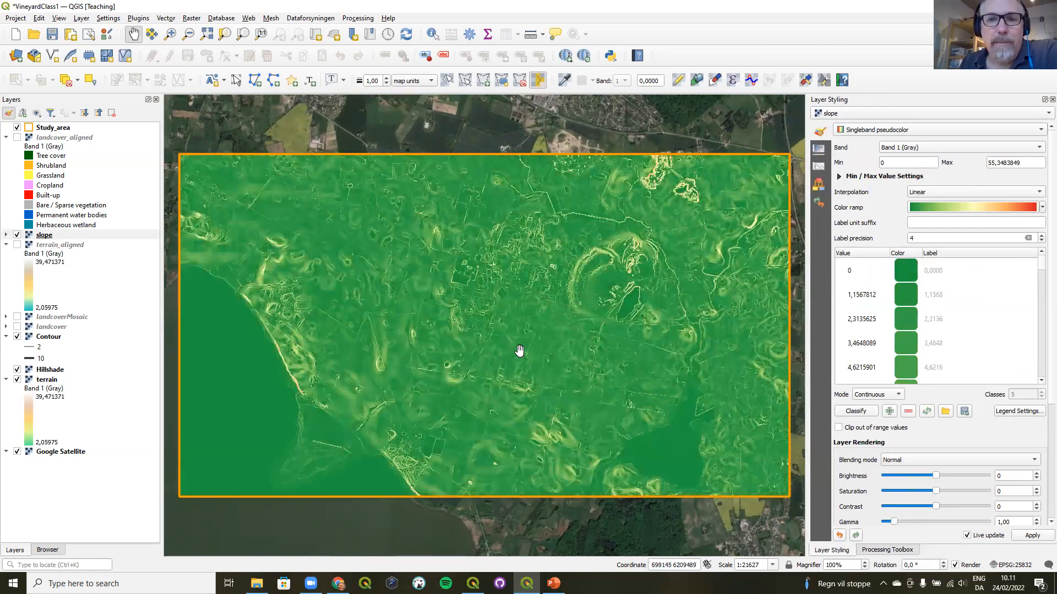
- Inspect the steep slopes along the coastline up close, then return the map to the full Study_area extent
left_click(171, 34)
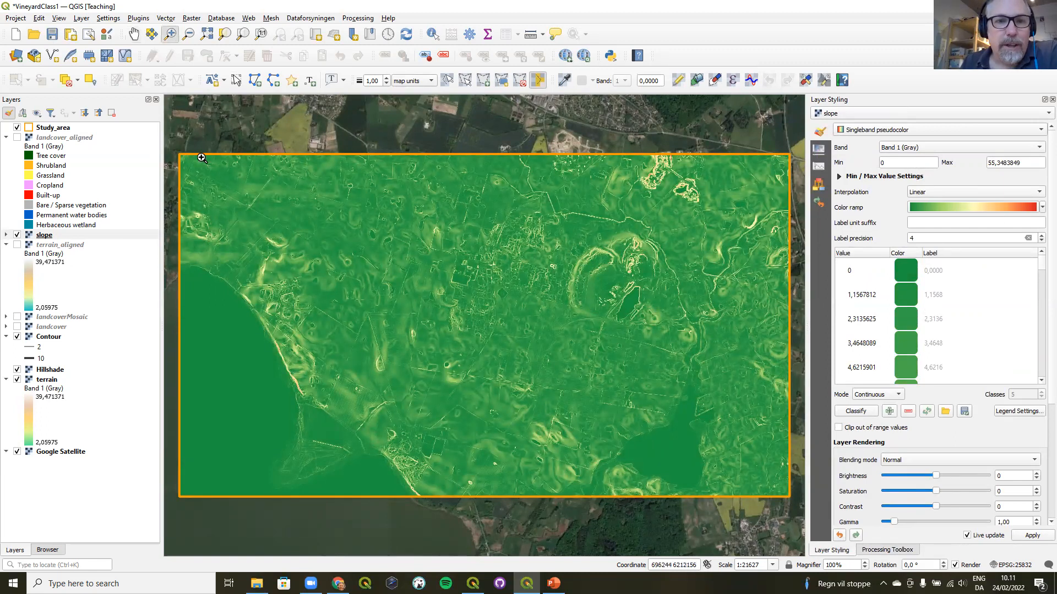
left_click_drag(258, 331, 332, 411)
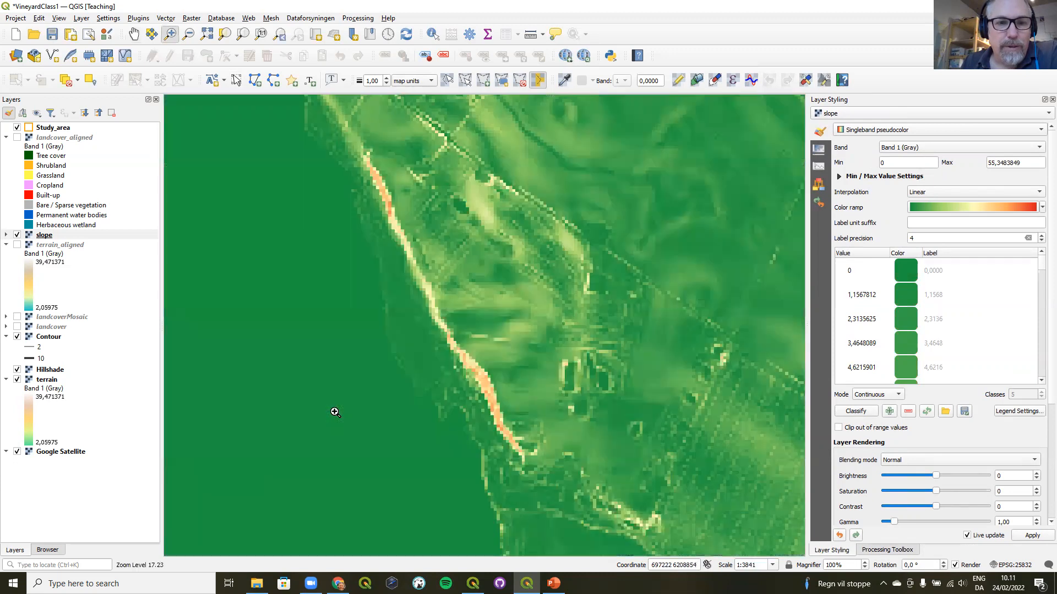
left_click_drag(410, 326, 586, 479)
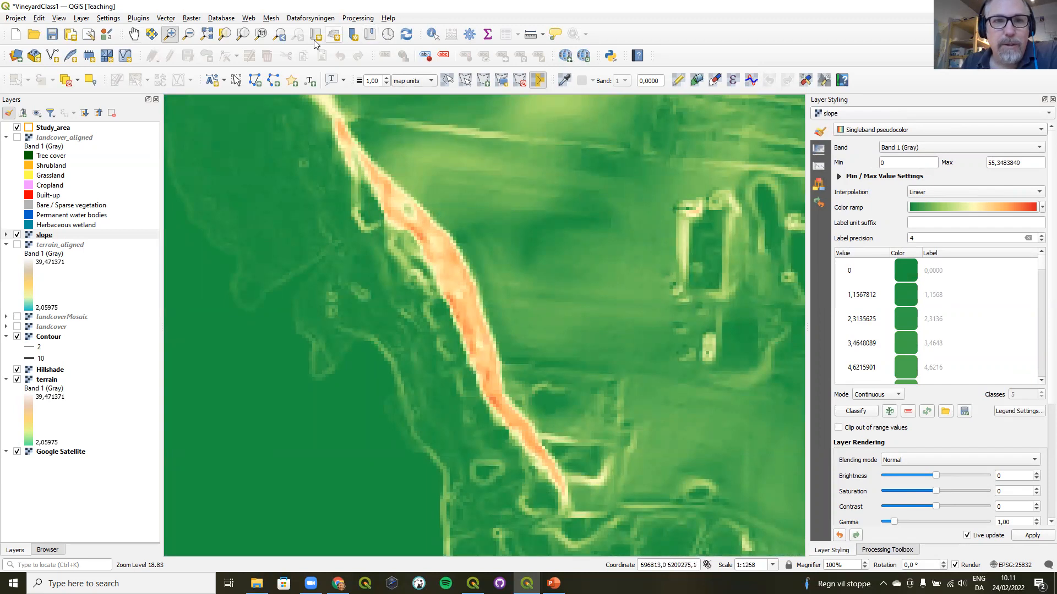
left_click(281, 36)
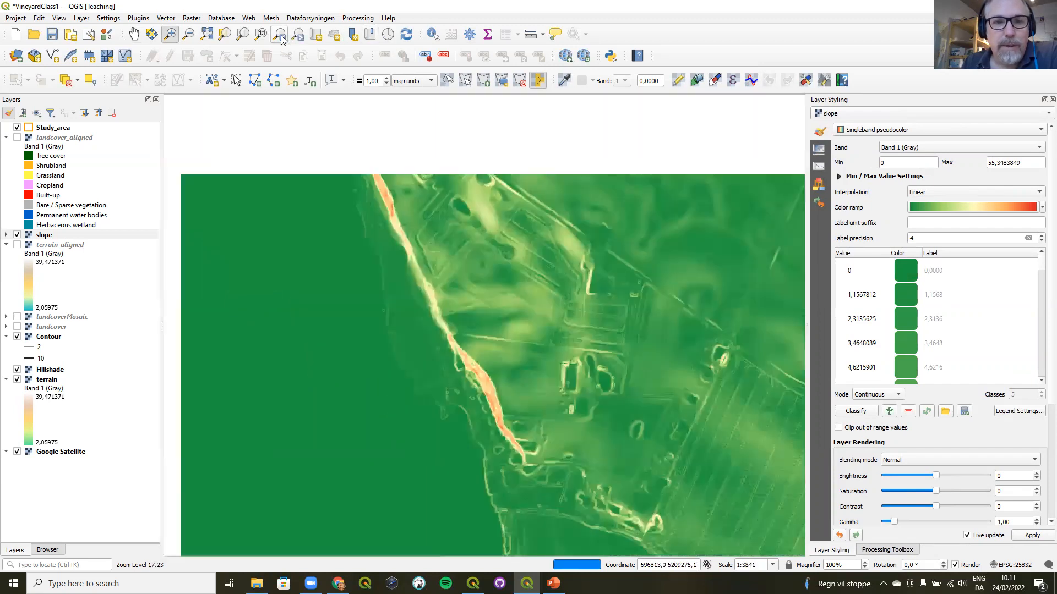
left_click(280, 36)
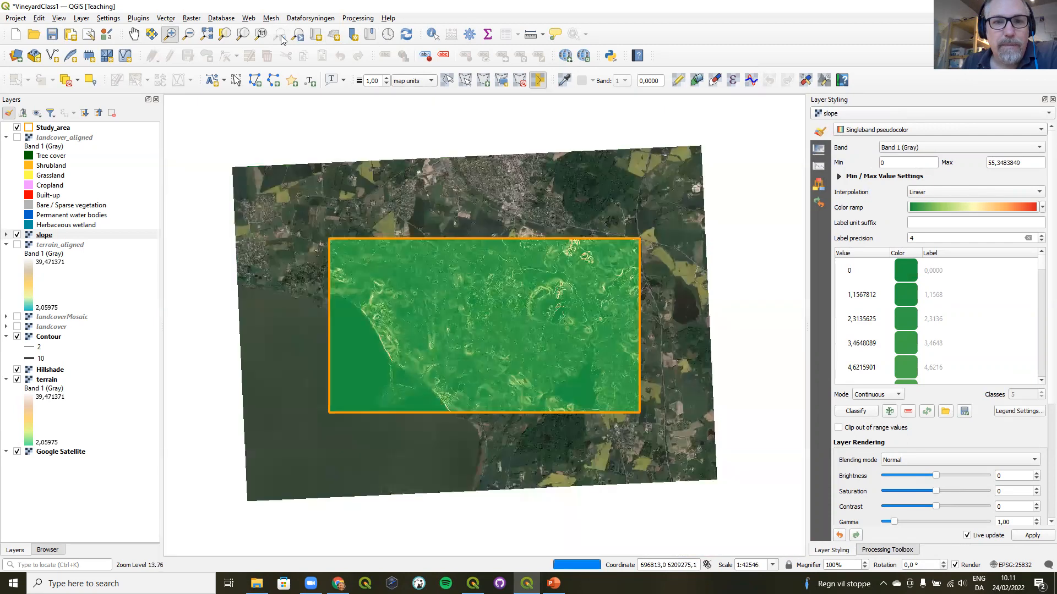
right_click(49, 130)
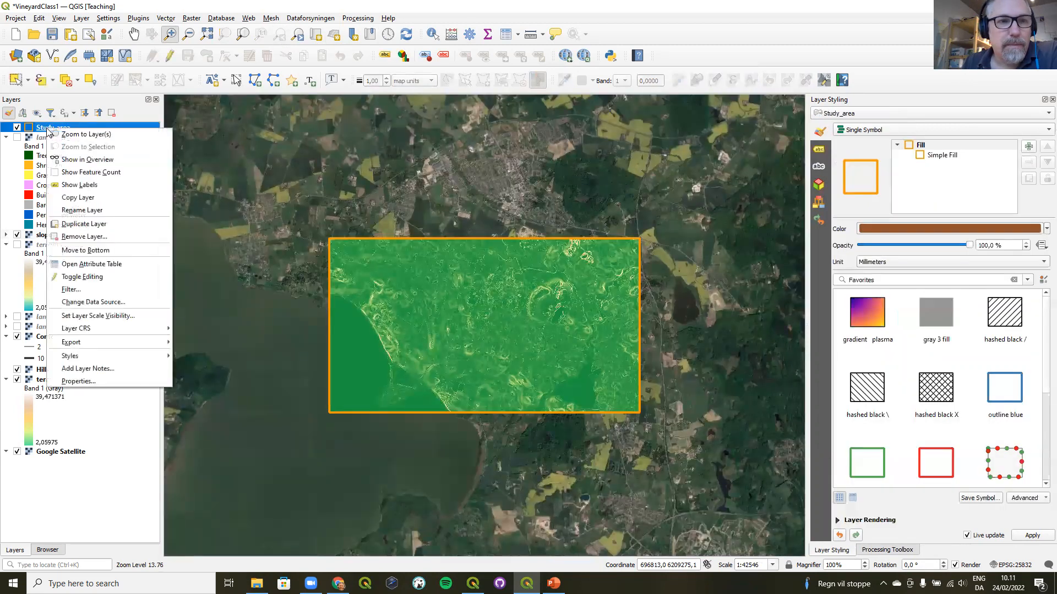
left_click(55, 139)
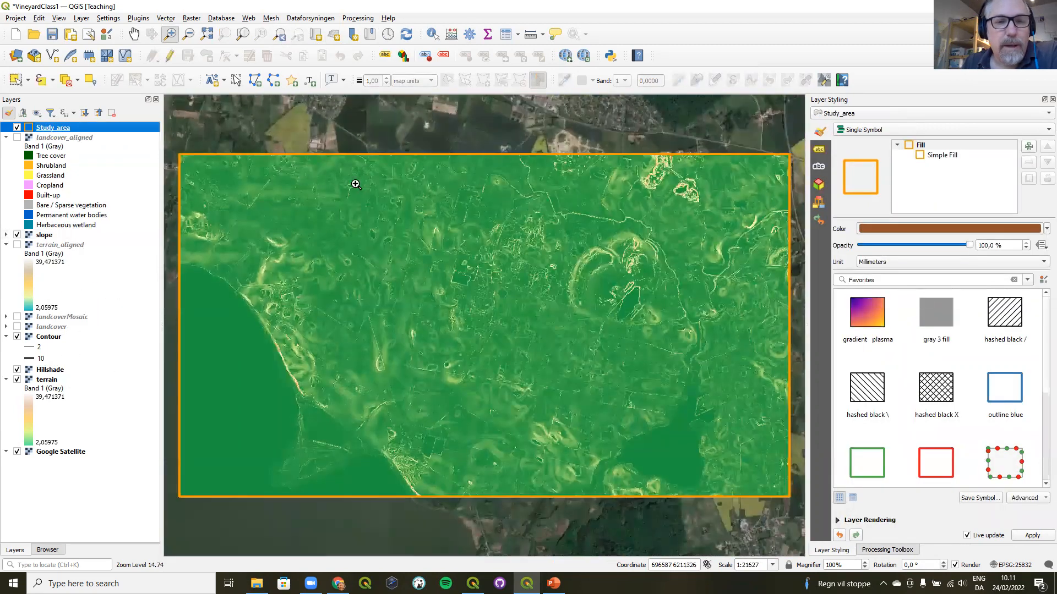
- Set up the native raster terrain analysis Aspect algorithm with terrain_aligned as the elevation layer, keeping the Z factor at 1
left_click(888, 551)
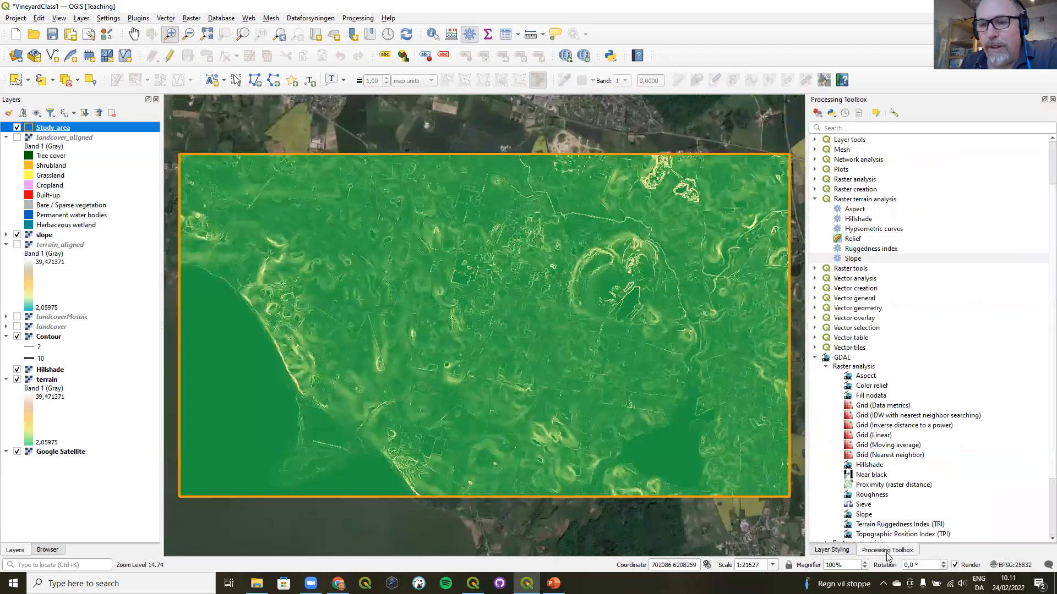
left_click(855, 210)
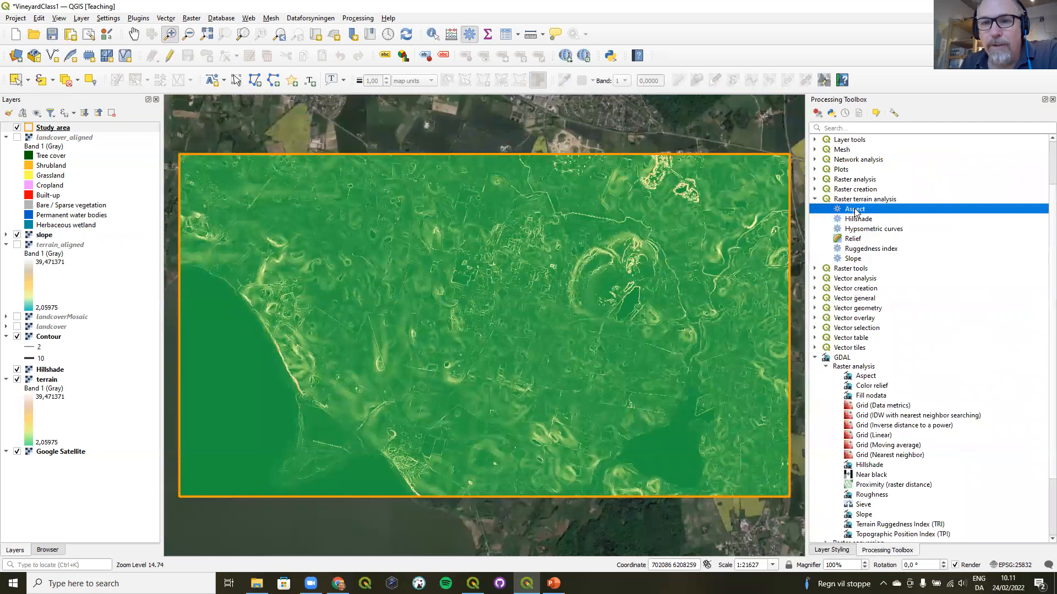
double_click(855, 210)
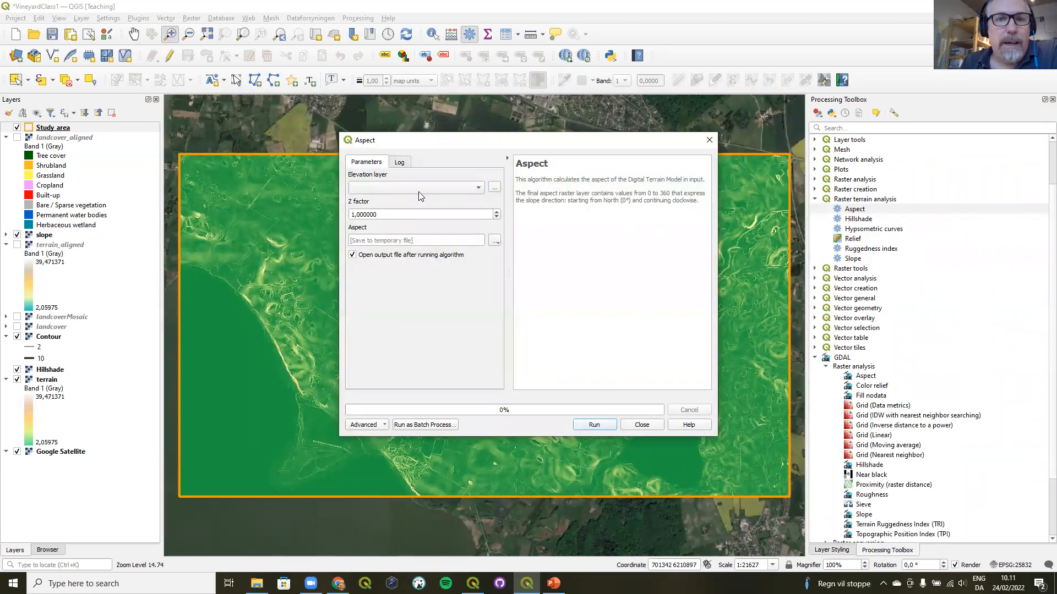
left_click(468, 189)
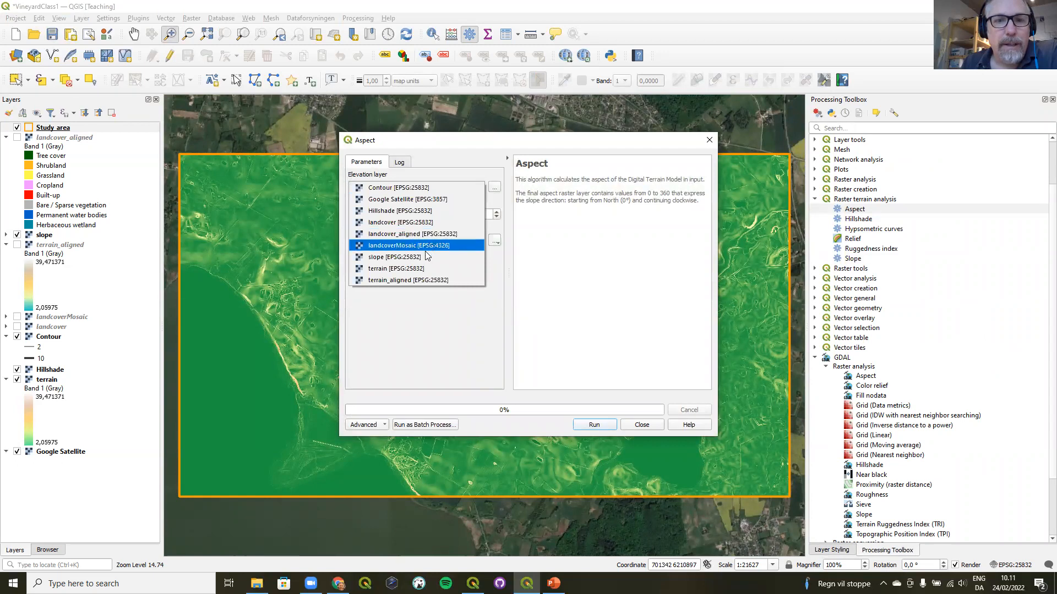
left_click(406, 282)
left_click_drag(380, 215, 329, 212)
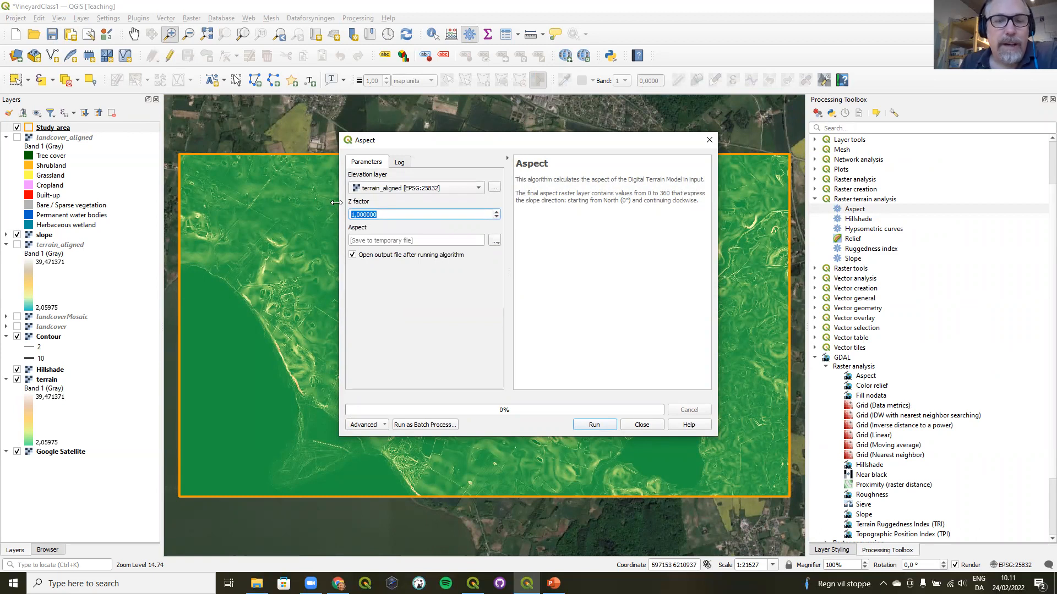
- Run the aspect calculation with output to aspect.tif in the OutputClass folder, and place the aspect layer directly above slope in the layer order
left_click(494, 242)
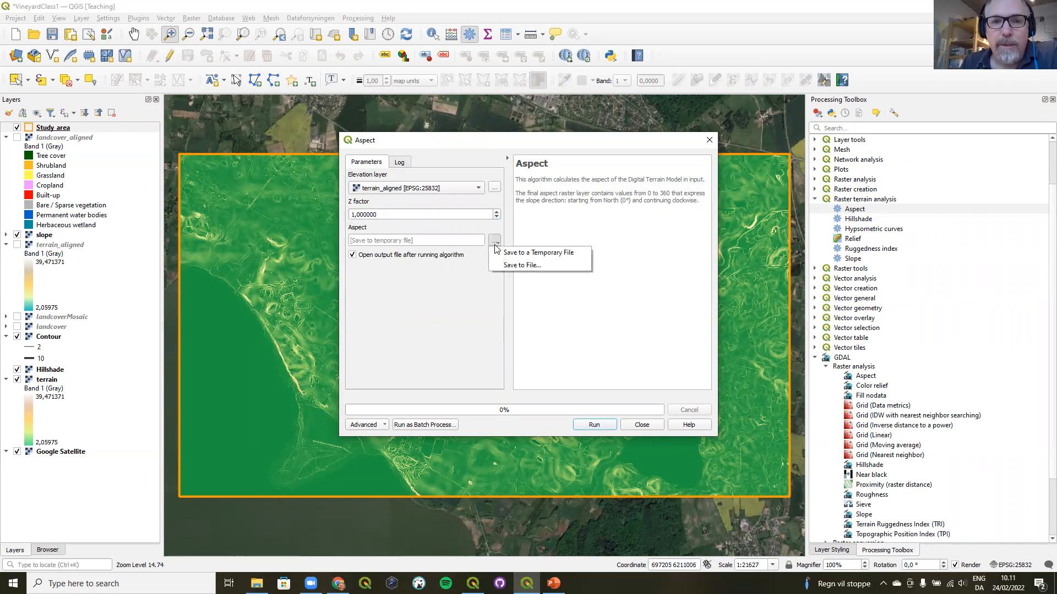
left_click(495, 266)
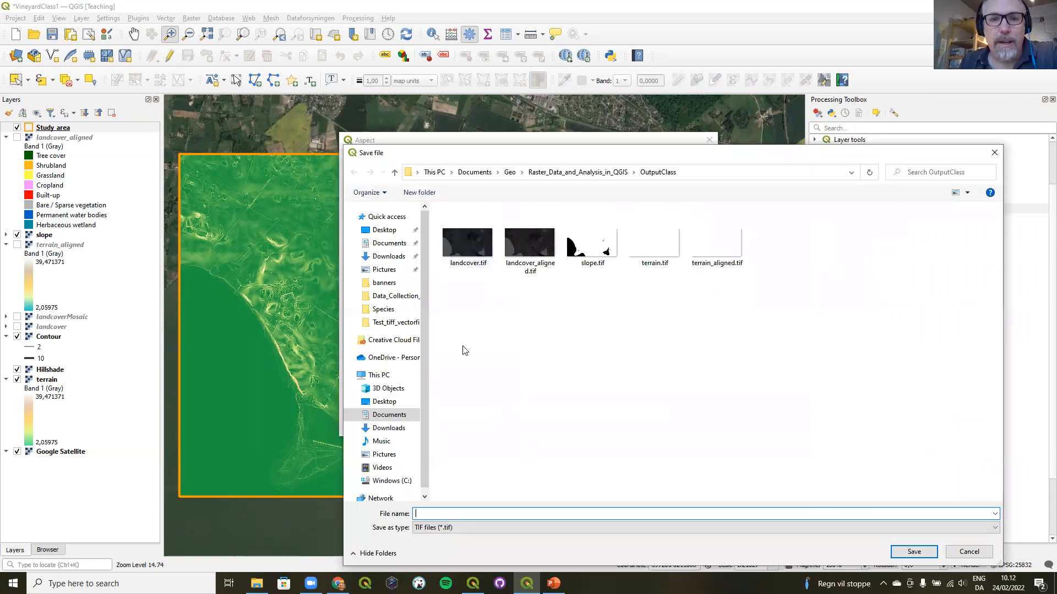
type("aspect")
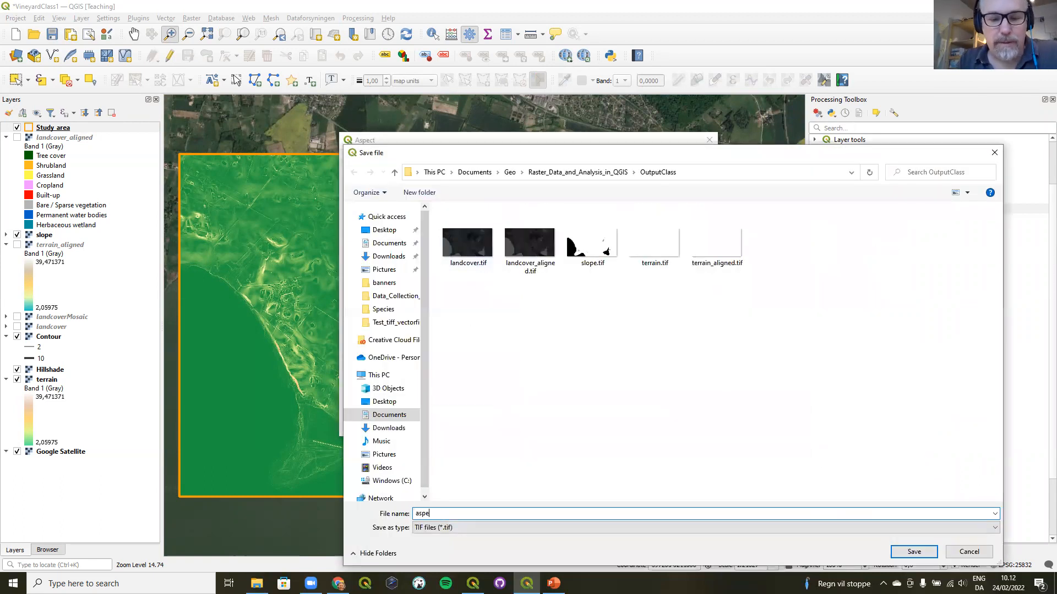
left_click(914, 552)
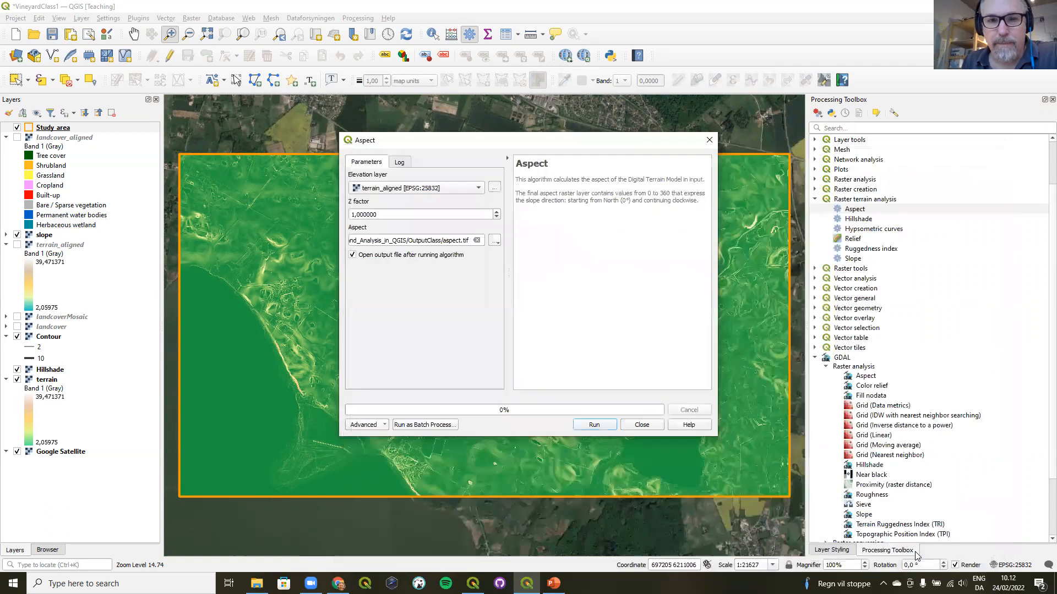
left_click(594, 425)
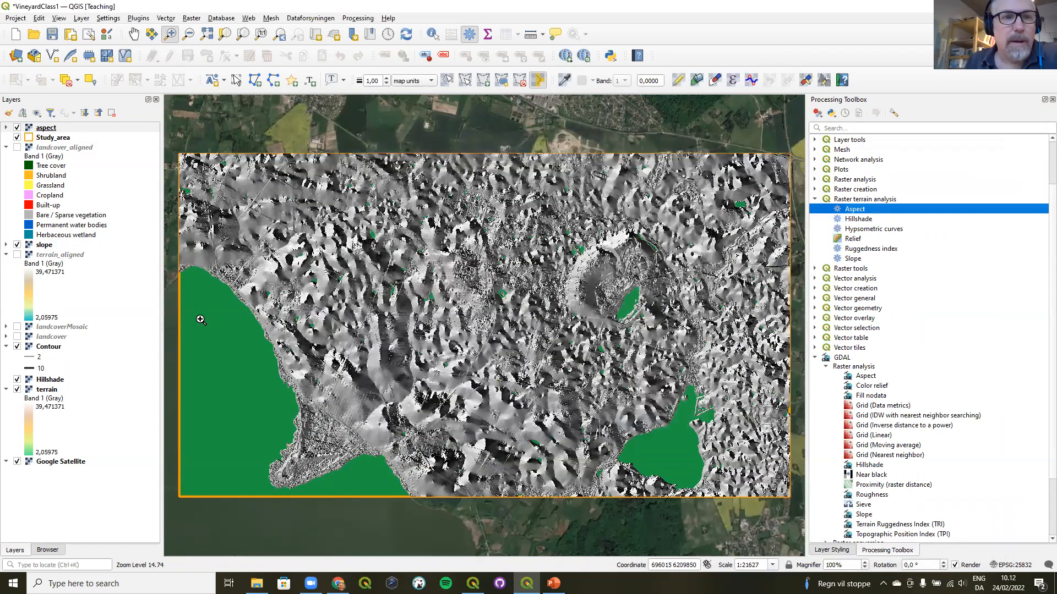
left_click_drag(45, 130, 39, 249)
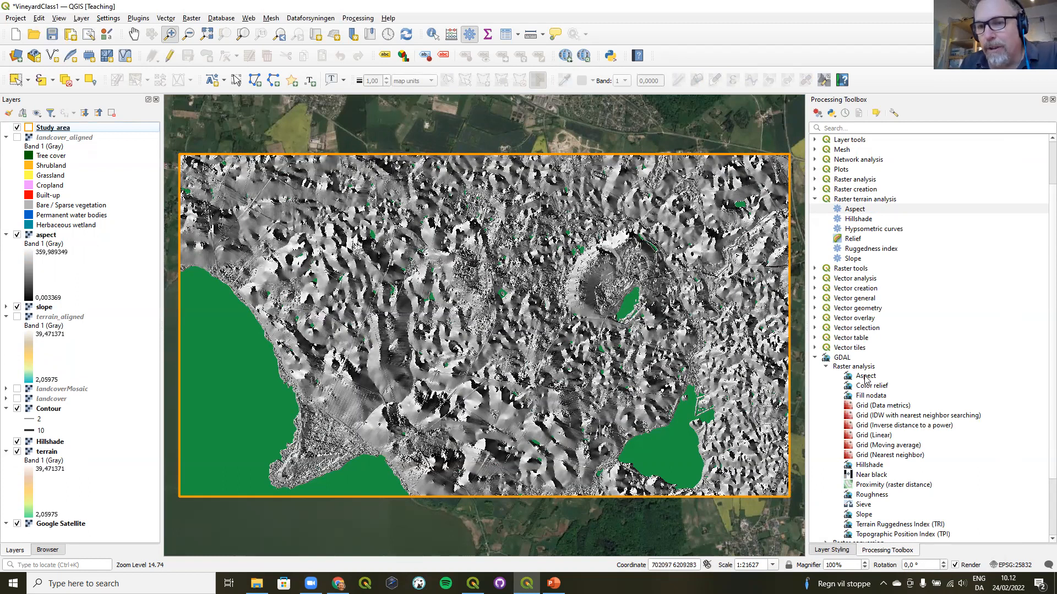
- Review the parameters of the GDAL Aspect algorithm and close it without running
scroll(865, 379, "down", 2)
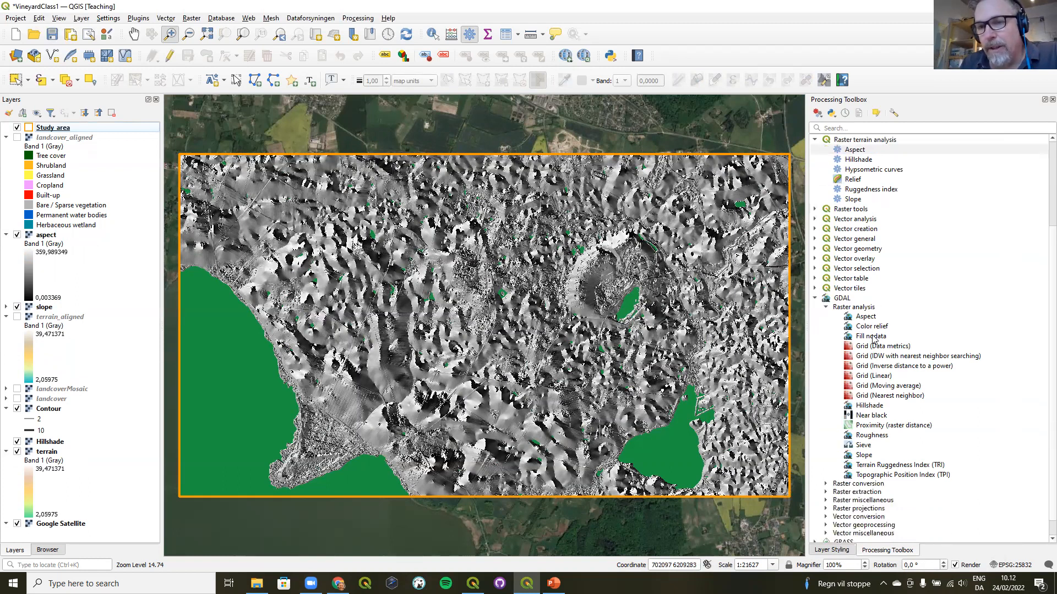
left_click(847, 301)
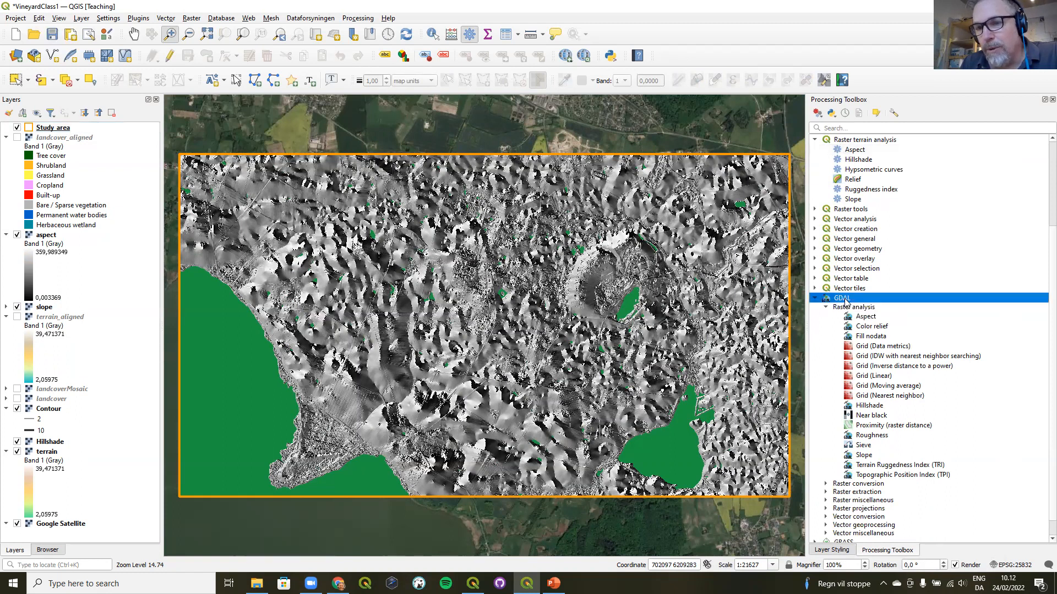
double_click(864, 317)
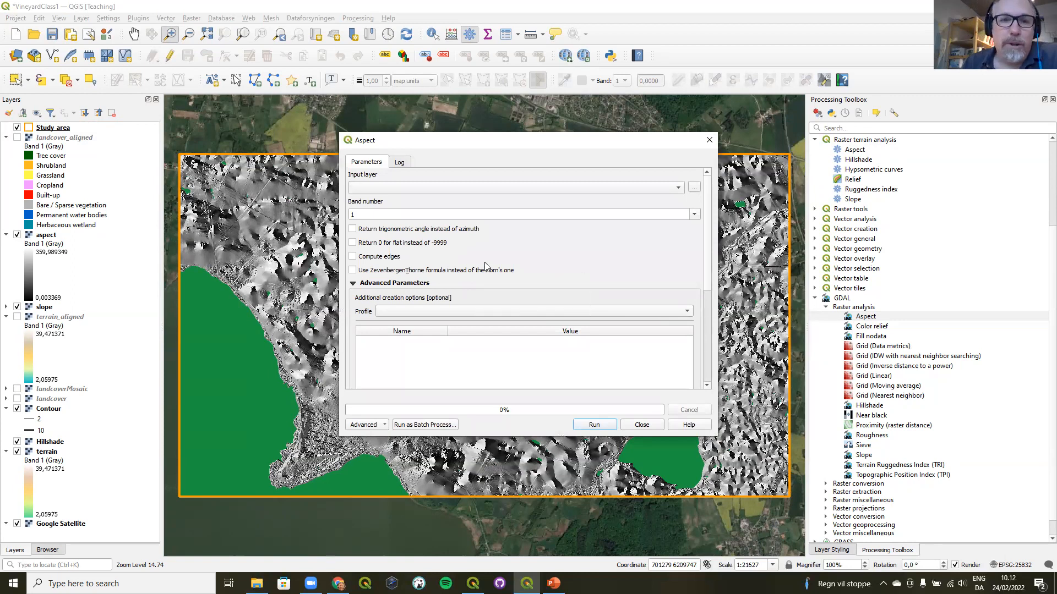
left_click(708, 142)
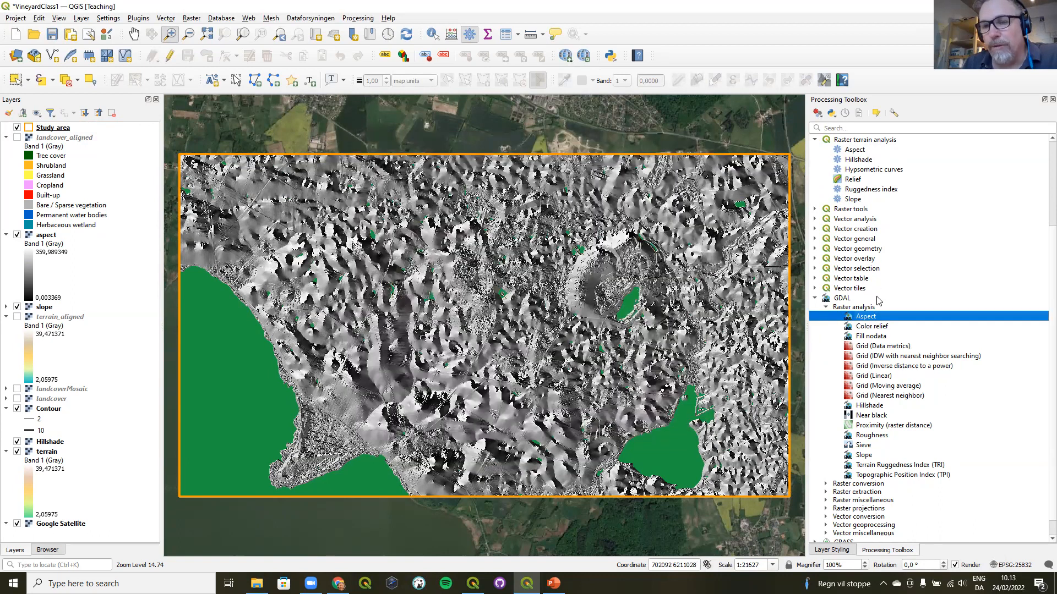
- Review the GDAL Slope algorithm's parameters, try the option for slope in percent instead of degrees, and close it without running
left_click(866, 457)
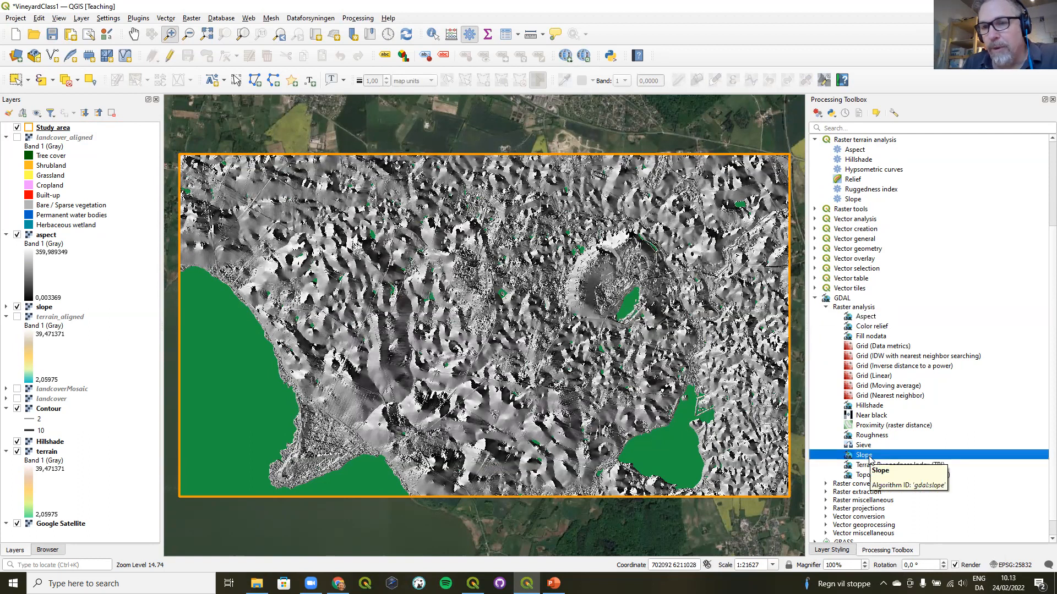
double_click(866, 456)
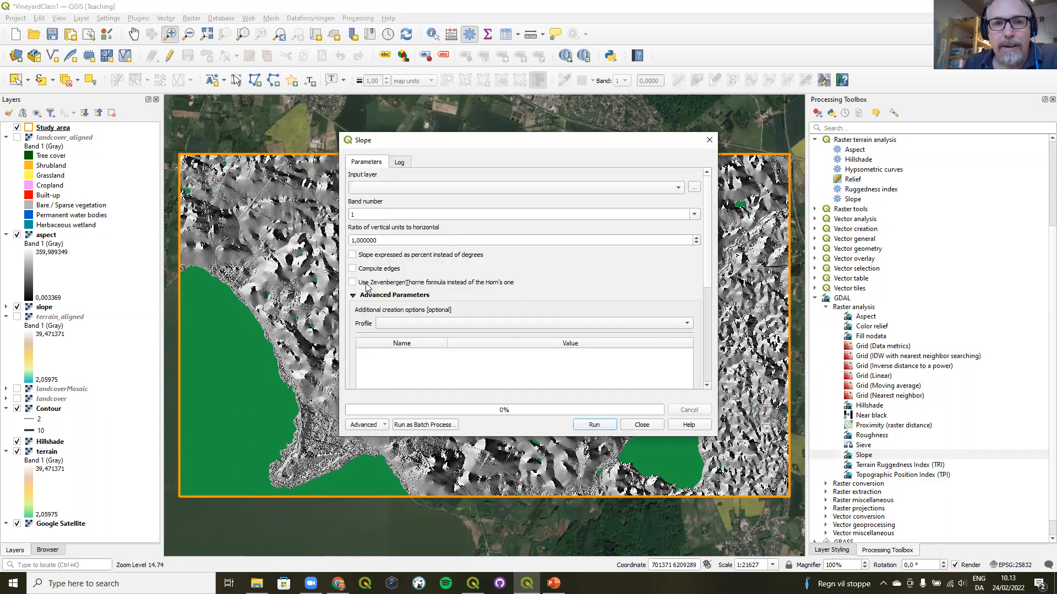
left_click(352, 255)
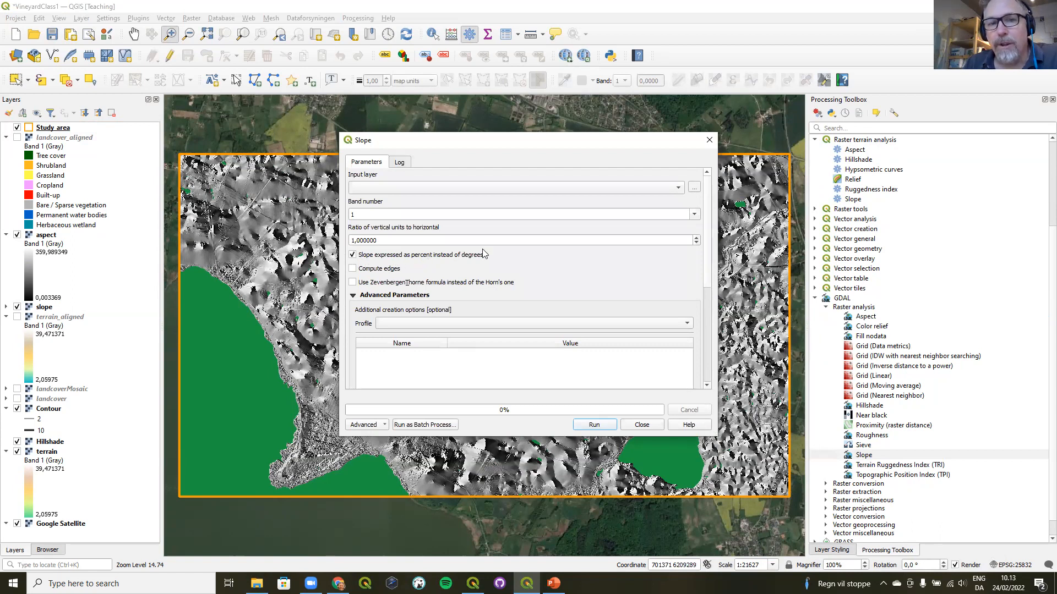
left_click(642, 424)
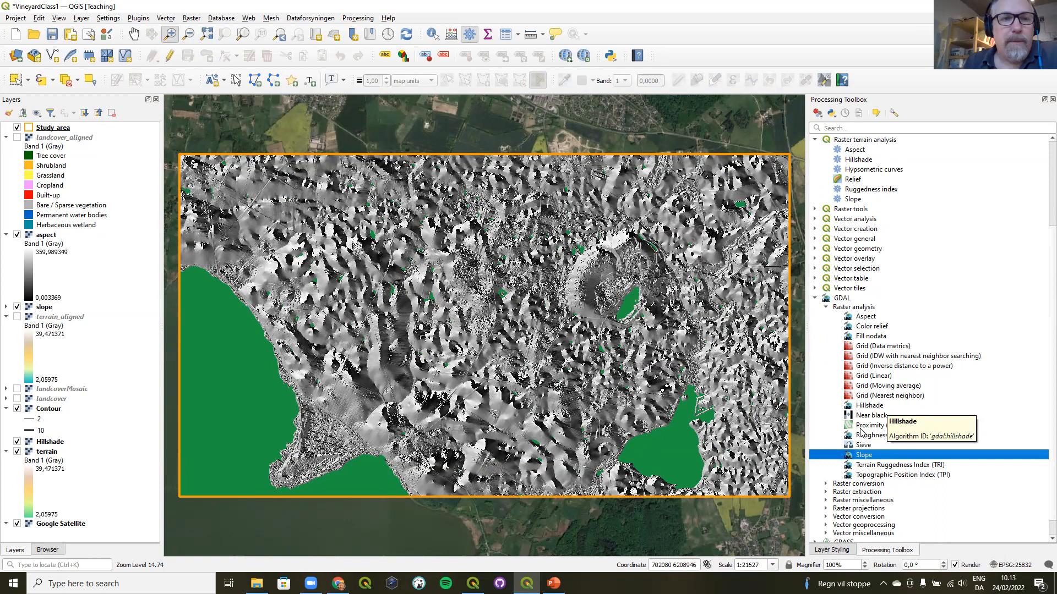
- Load the style file aspect_circular_color_ramp.qml from the Course_data Styles folder into the aspect layer's symbology
left_click(47, 236)
double_click(49, 236)
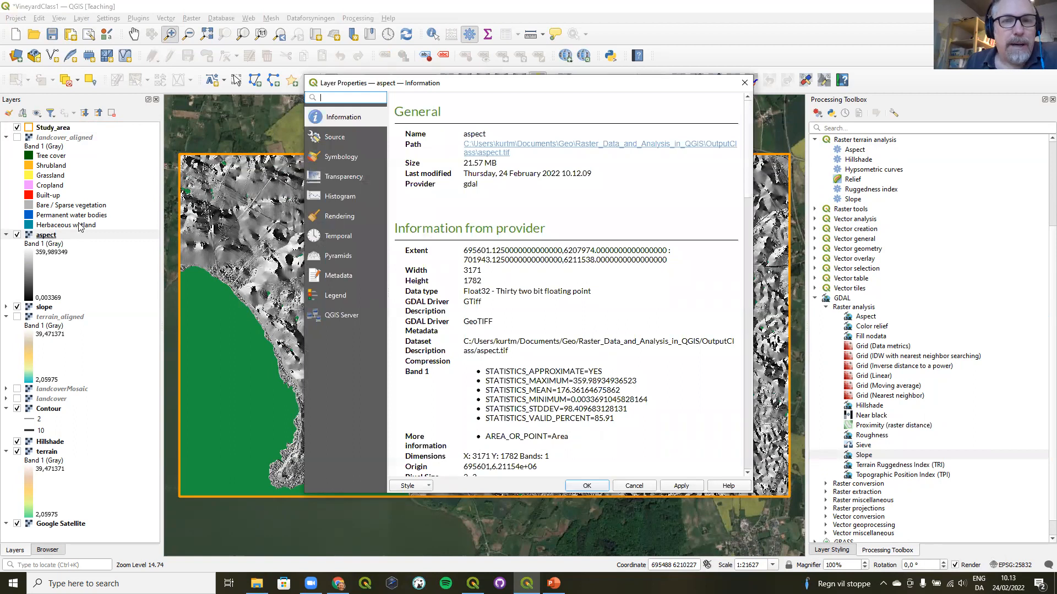
left_click(340, 154)
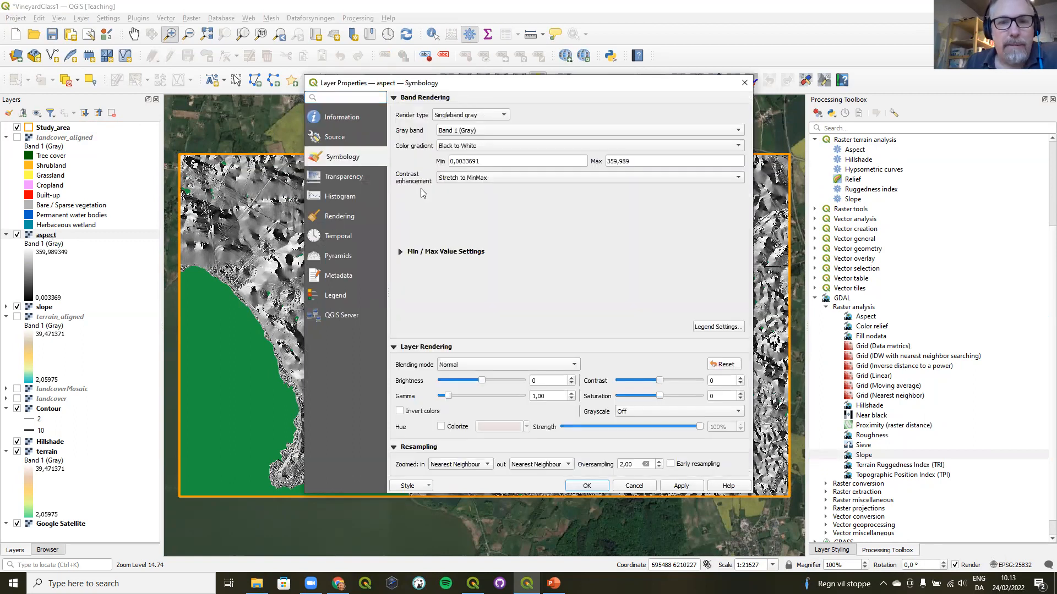
left_click(427, 486)
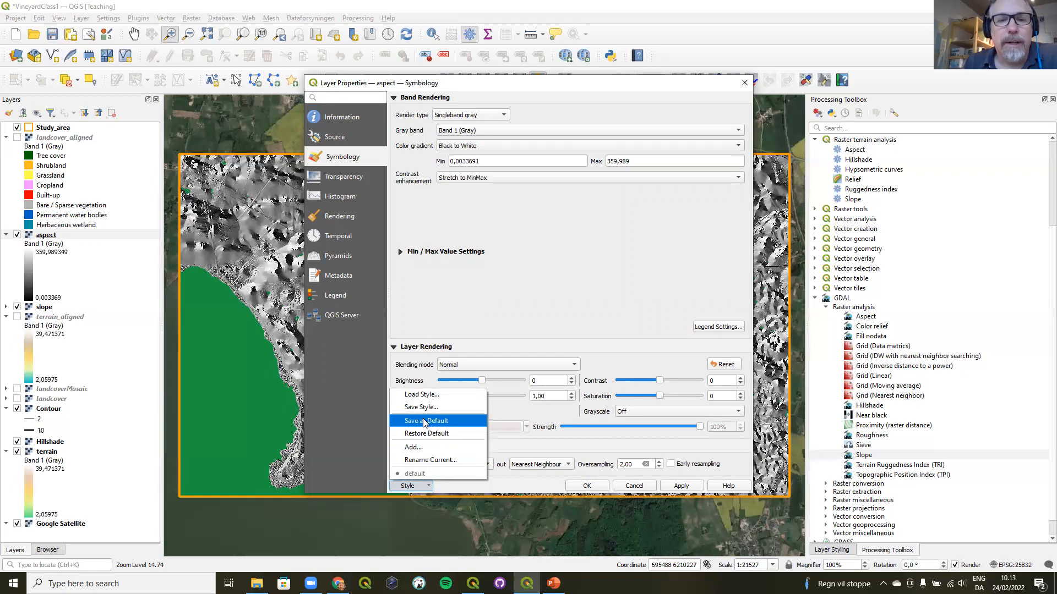
left_click(420, 395)
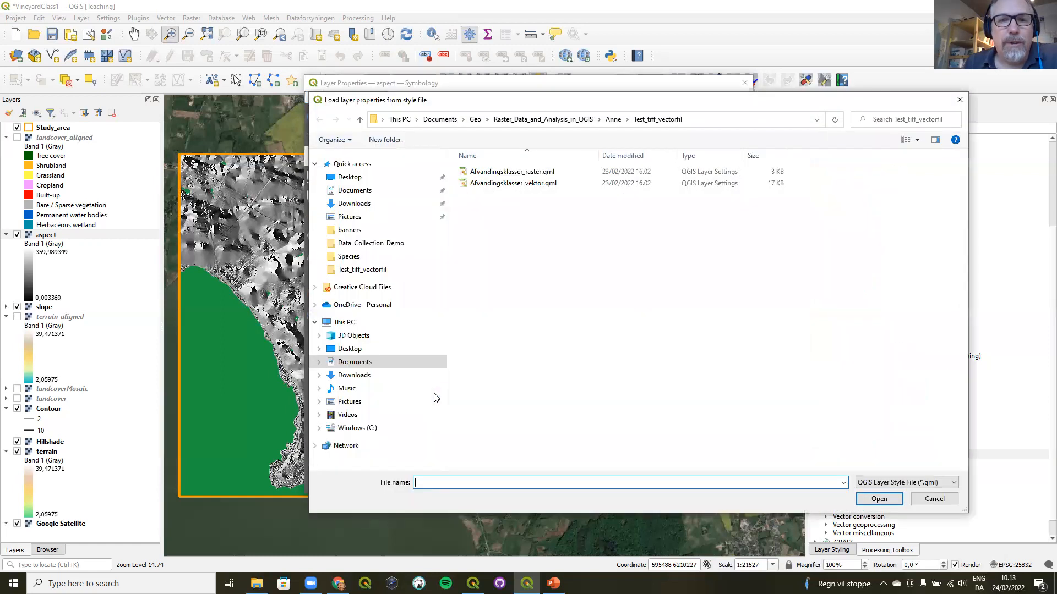
left_click(474, 119)
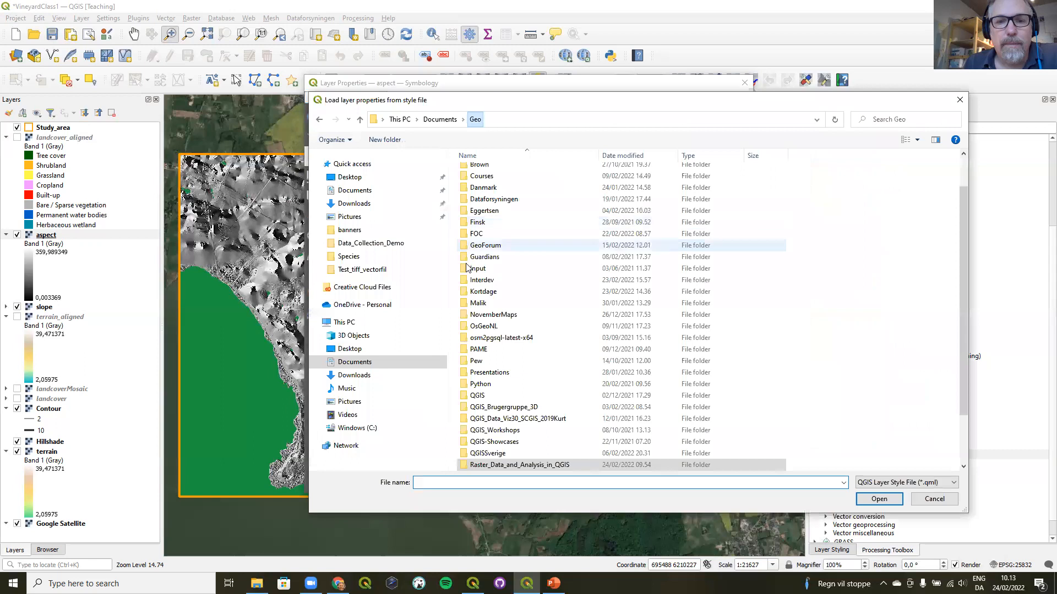
double_click(485, 465)
double_click(482, 183)
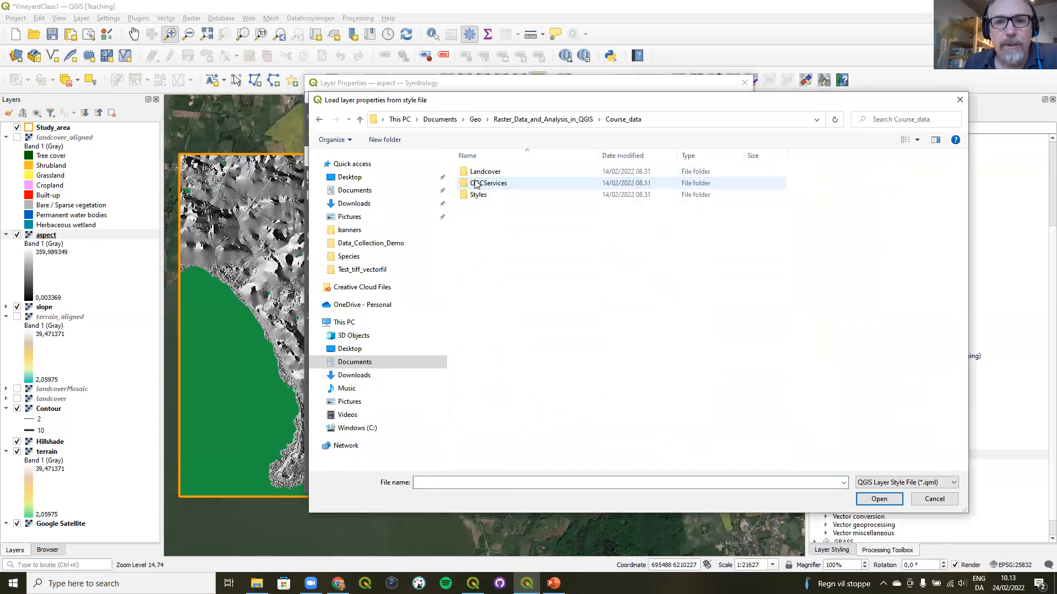
double_click(480, 196)
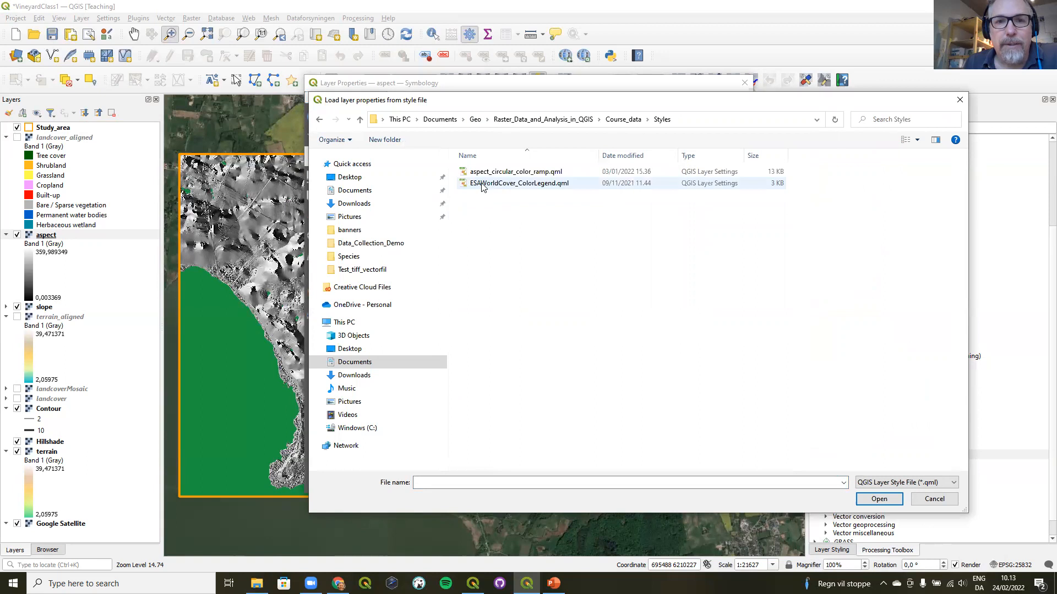
left_click(480, 175)
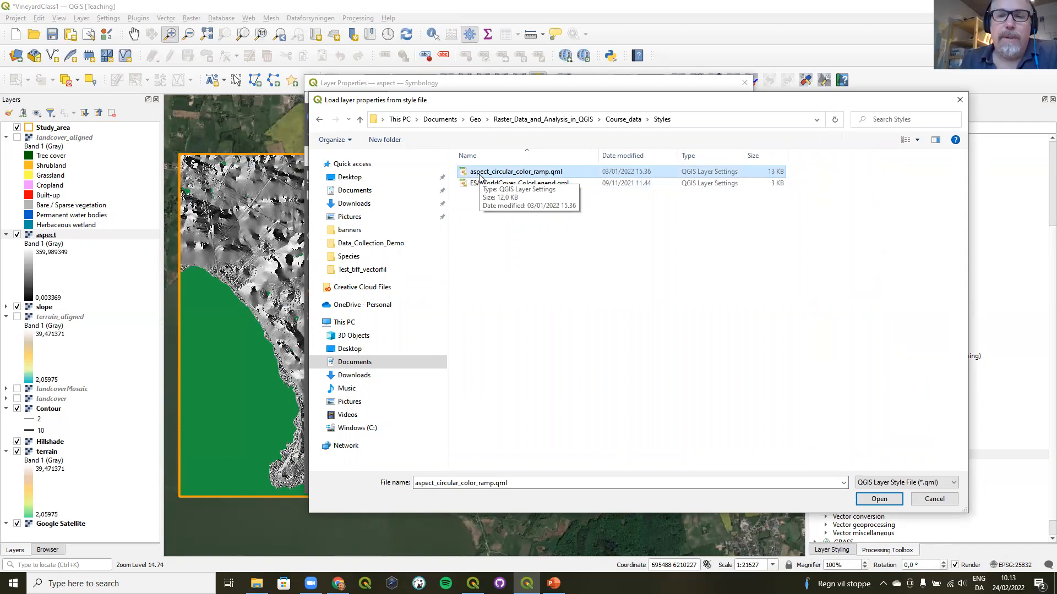
left_click(878, 500)
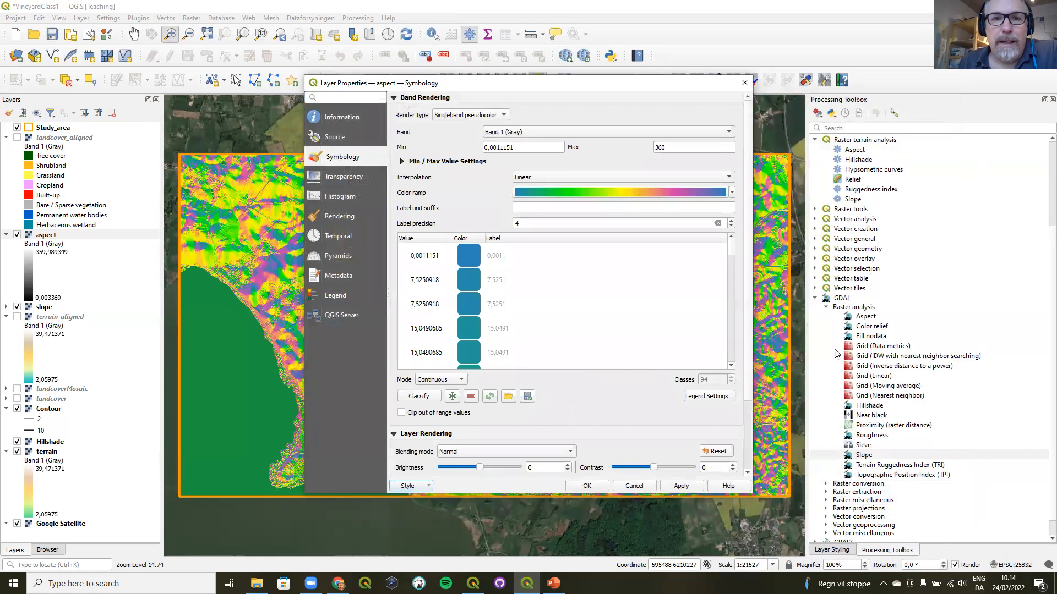
- Examine the gradient stops of the aspect layer's circular color ramp without editing them, and accept the layer's style
left_click(731, 192)
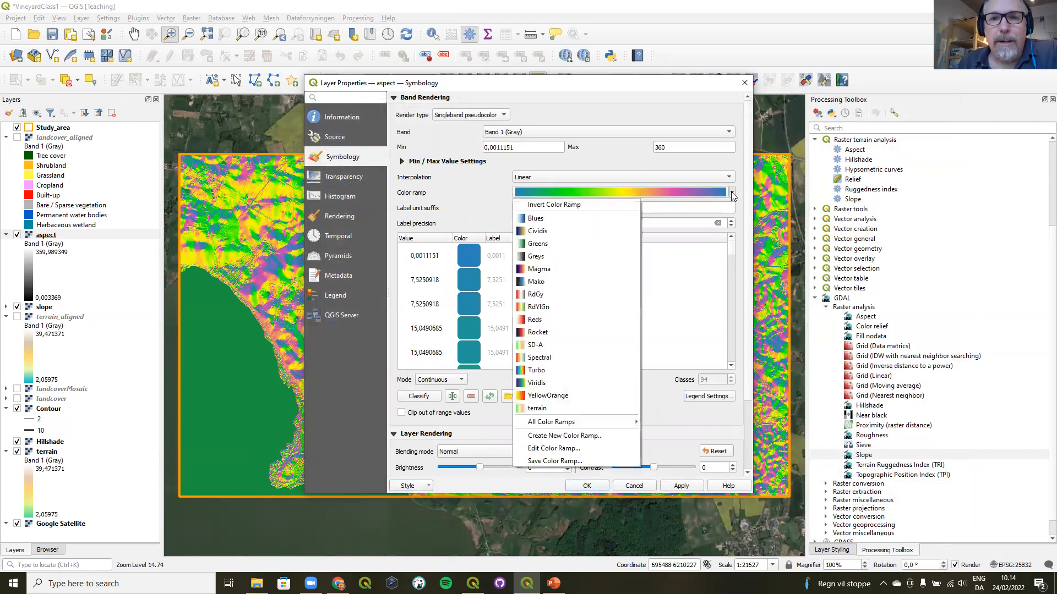
left_click(556, 450)
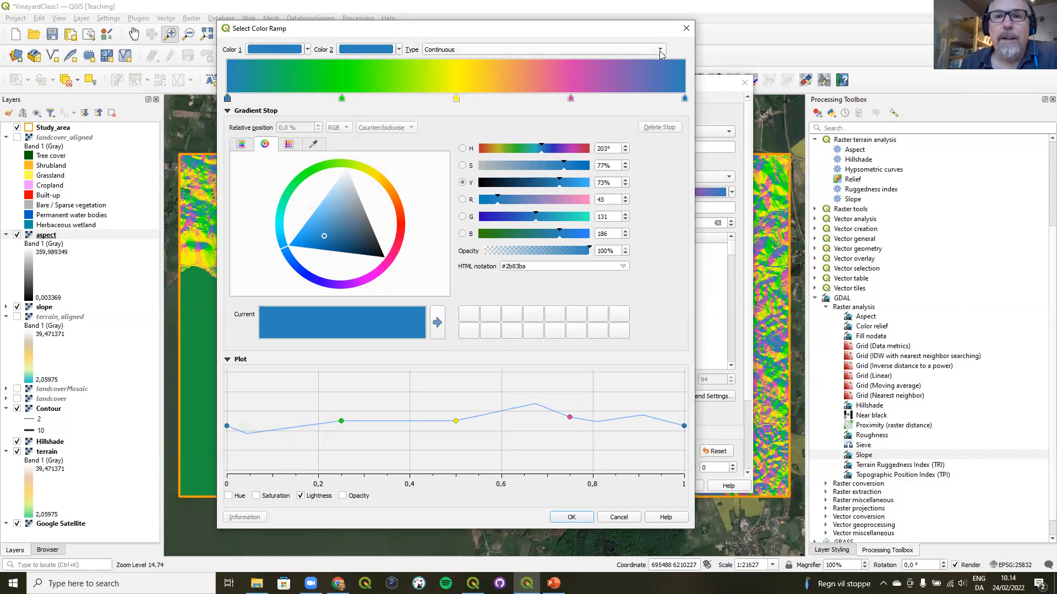
left_click(686, 29)
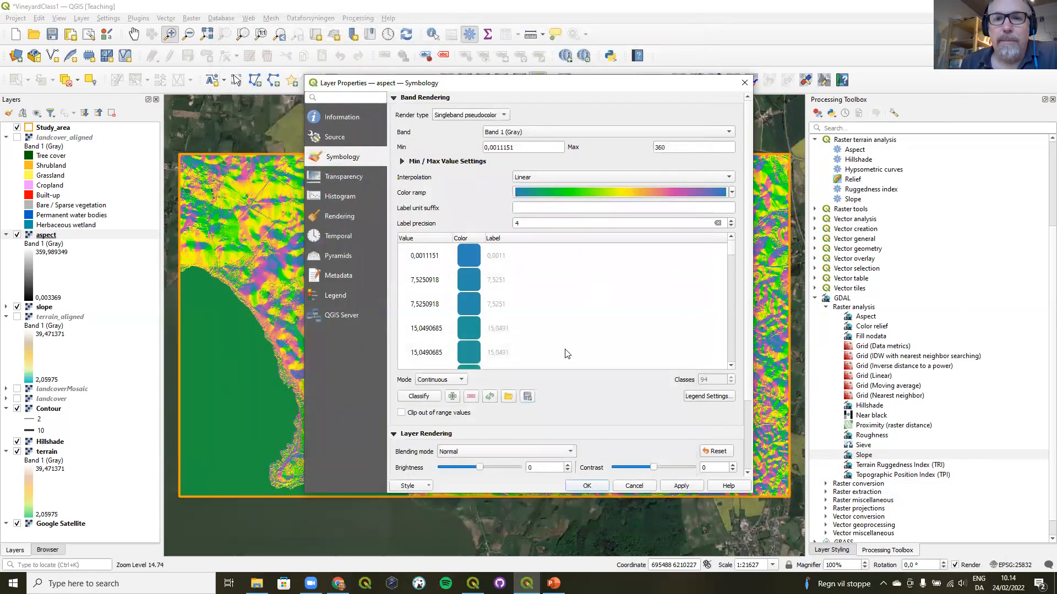
left_click(585, 487)
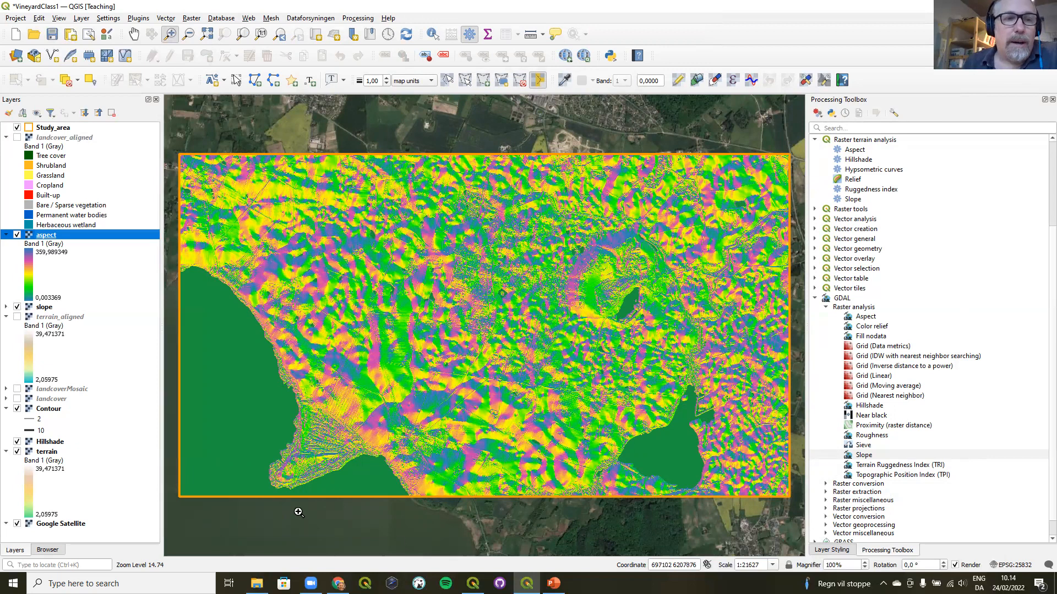
- Hide the slope and terrain layers beneath the aspect layer and display the aspect layer's styling settings
left_click(17, 307)
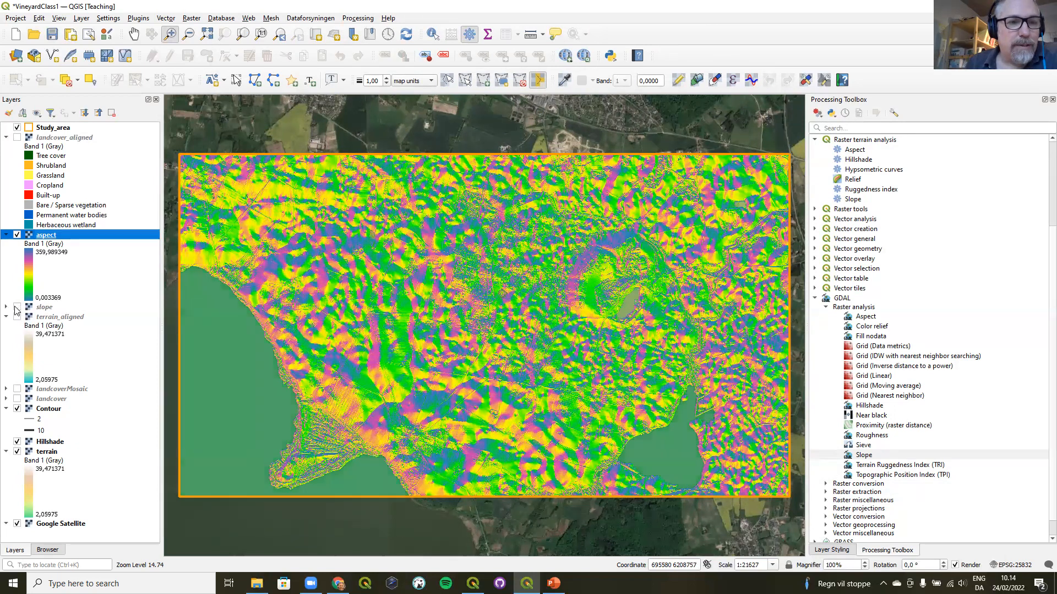
left_click(17, 452)
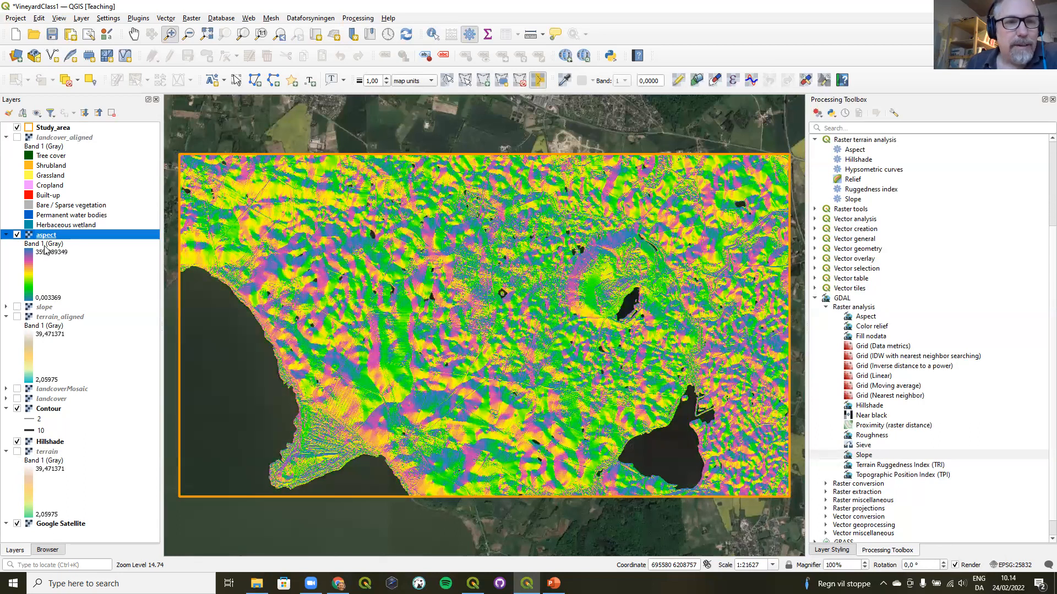
left_click(828, 550)
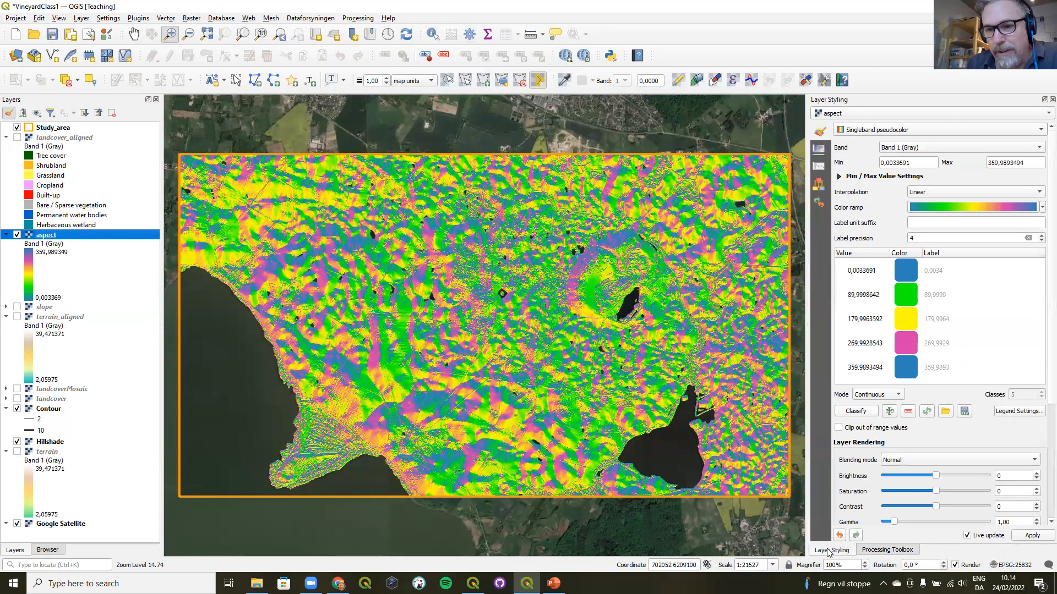
- Set the aspect layer's blending mode to Multiply and hide the Google Satellite layer
left_click(900, 465)
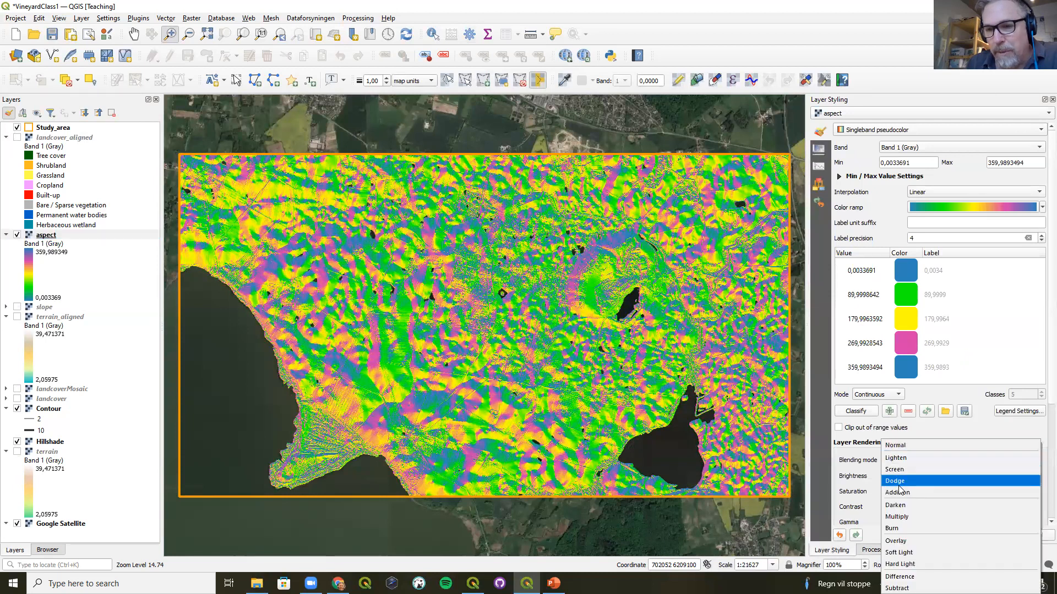
left_click(933, 516)
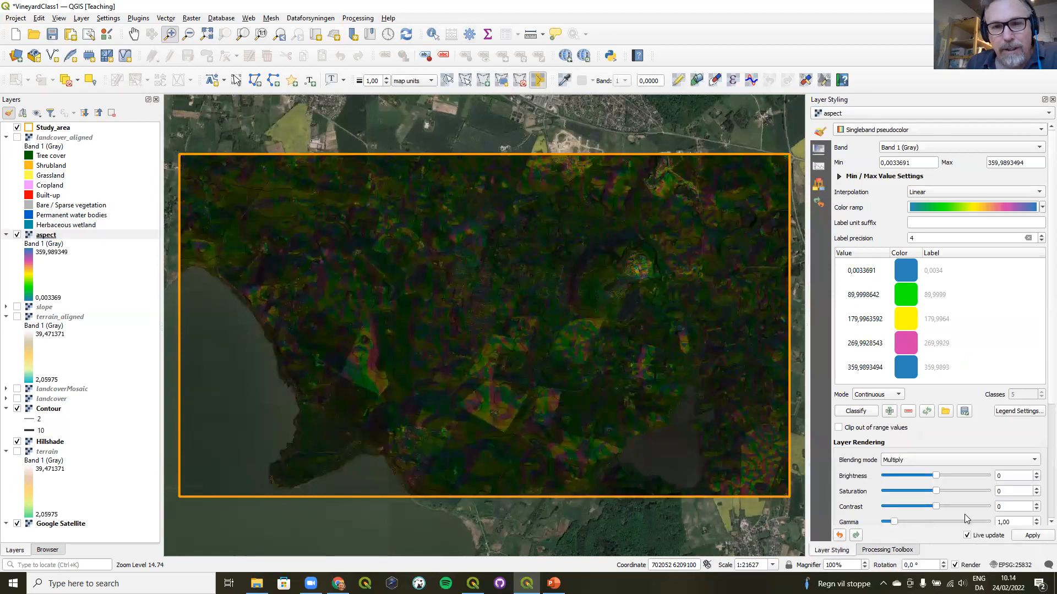
left_click(17, 524)
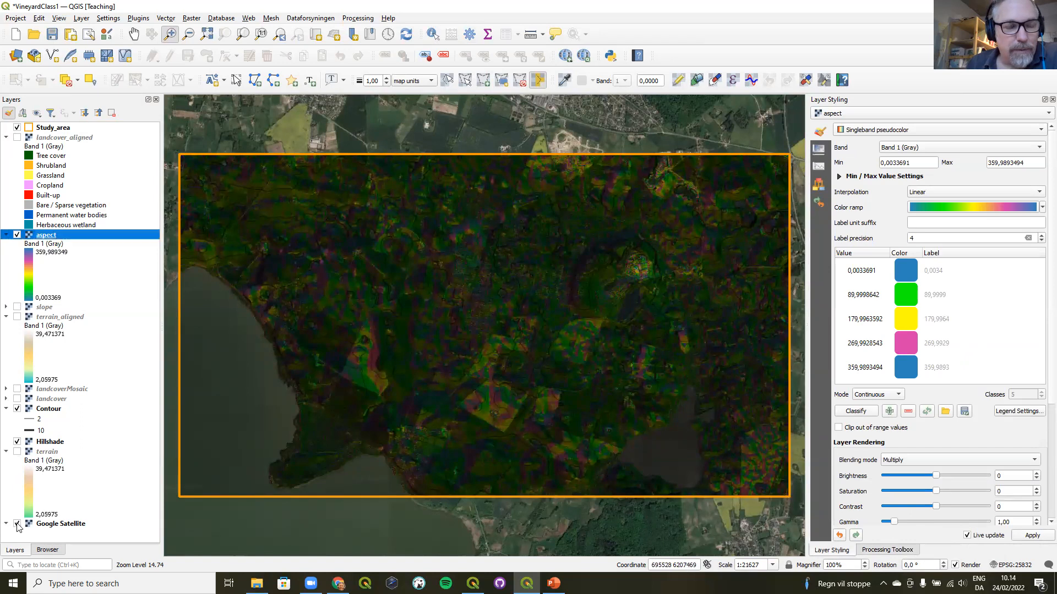
left_click(17, 524)
- Compare the aspect layer with the hillshade and contours up close by toggling its visibility, leave it hidden, and return to the full study area
left_click(170, 35)
left_click_drag(328, 258, 473, 353)
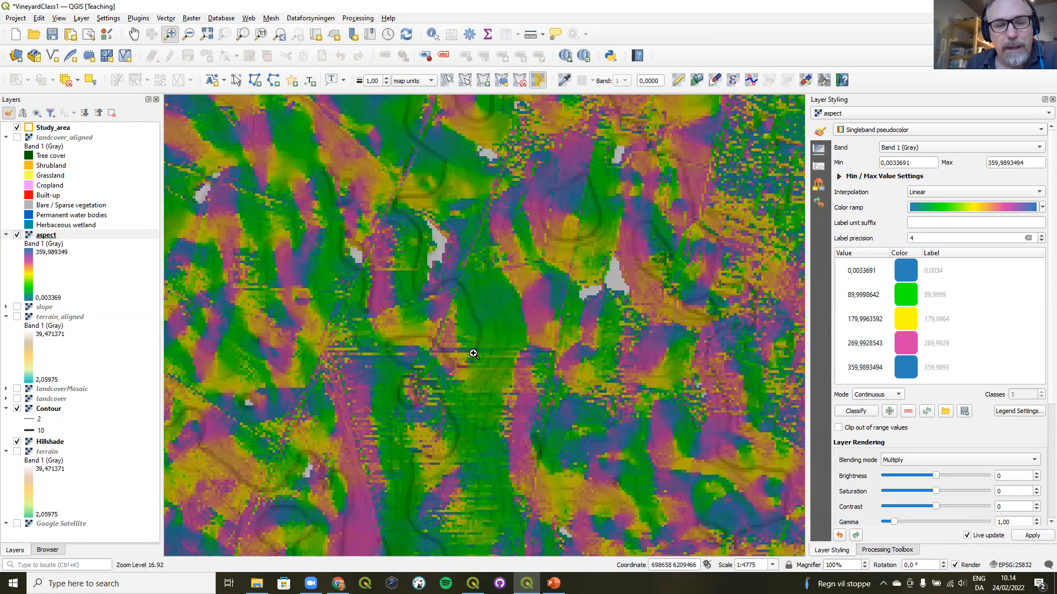
left_click(17, 236)
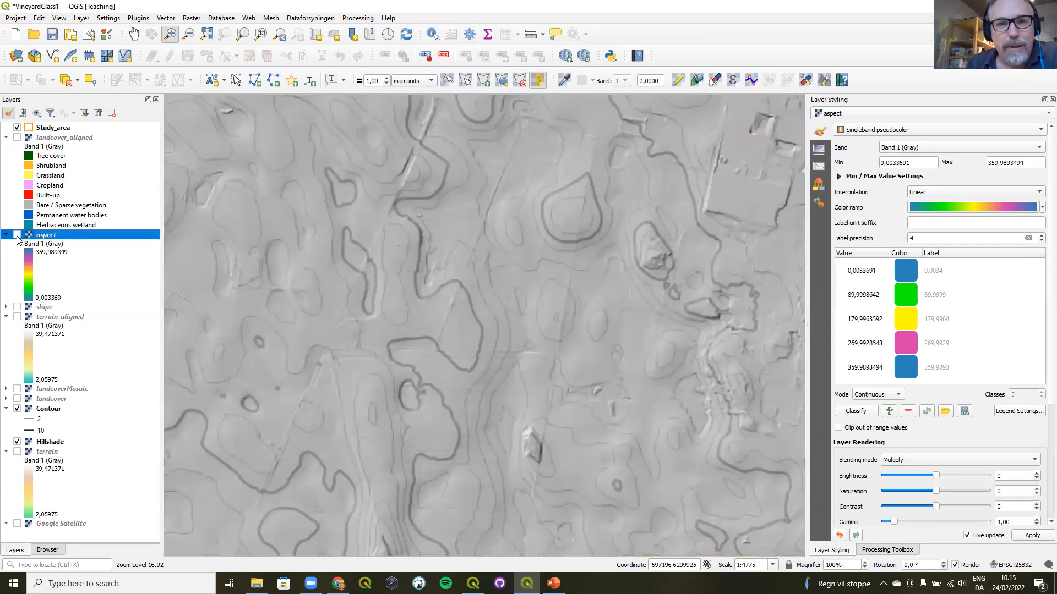
left_click(17, 235)
left_click(17, 236)
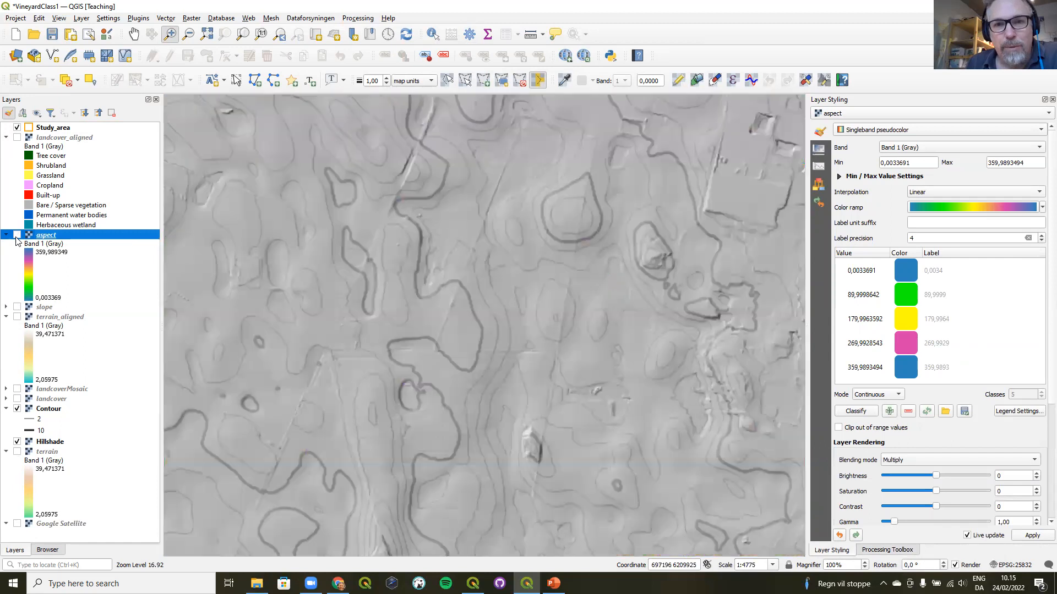
left_click(17, 235)
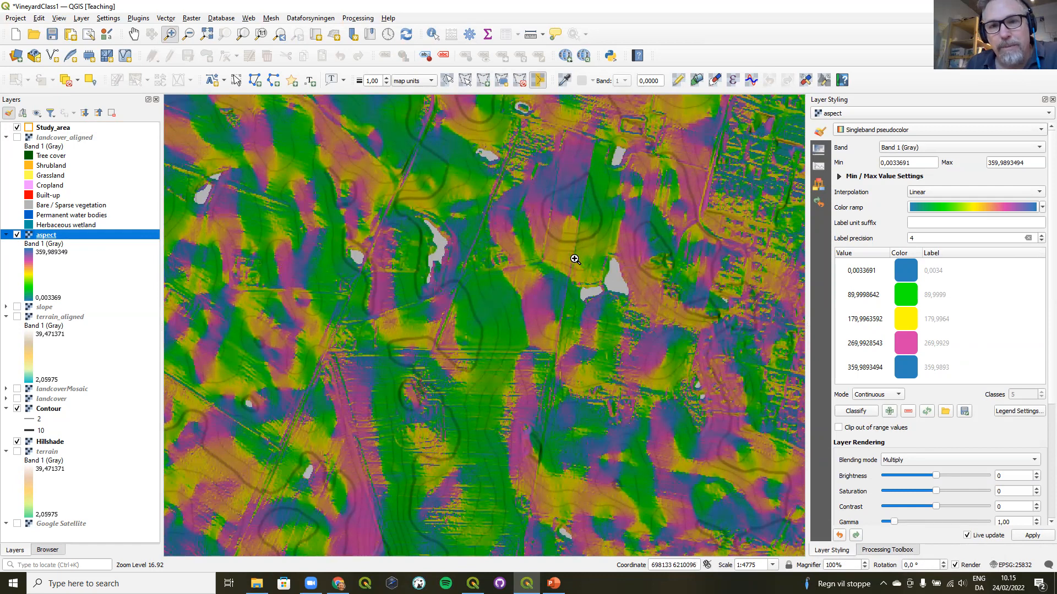
left_click(17, 235)
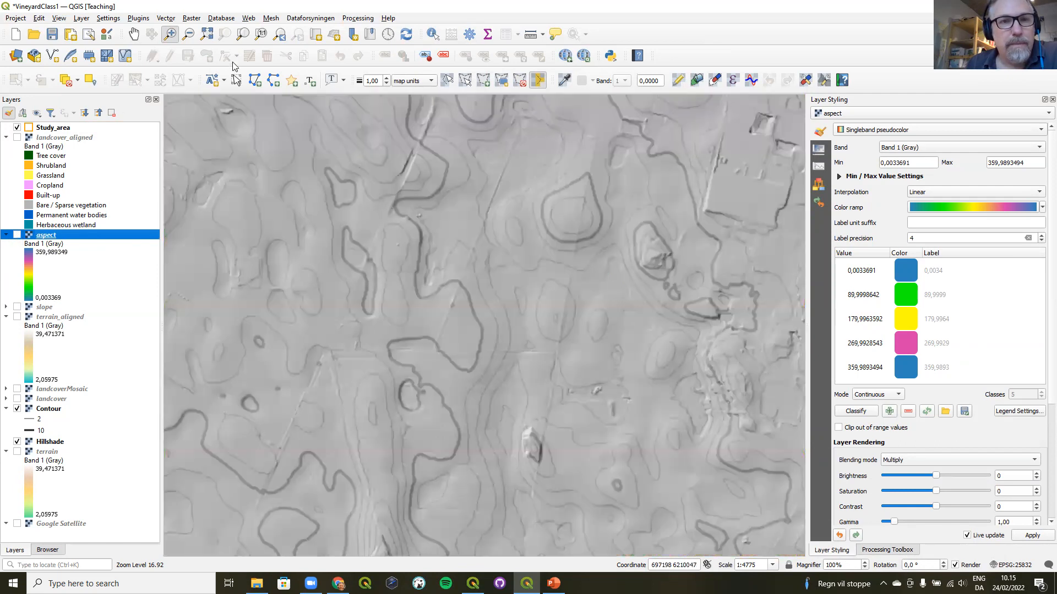
left_click(281, 35)
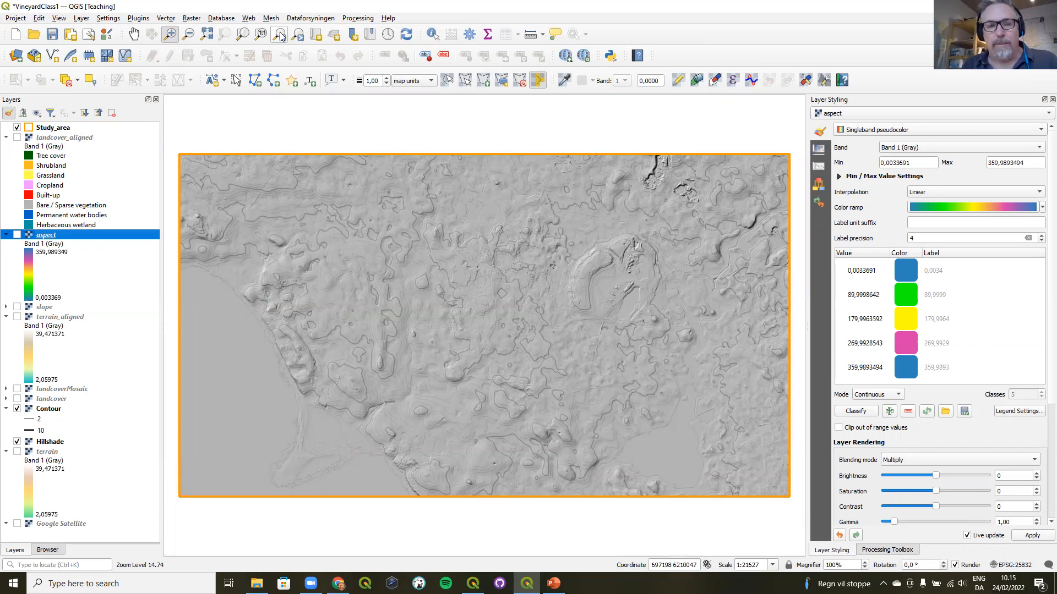
- Switch to the PowerPoint lecture and present the "Reclassifying Rasters" slide 44 full screen, swapping presenter view and slide show
left_click(554, 584)
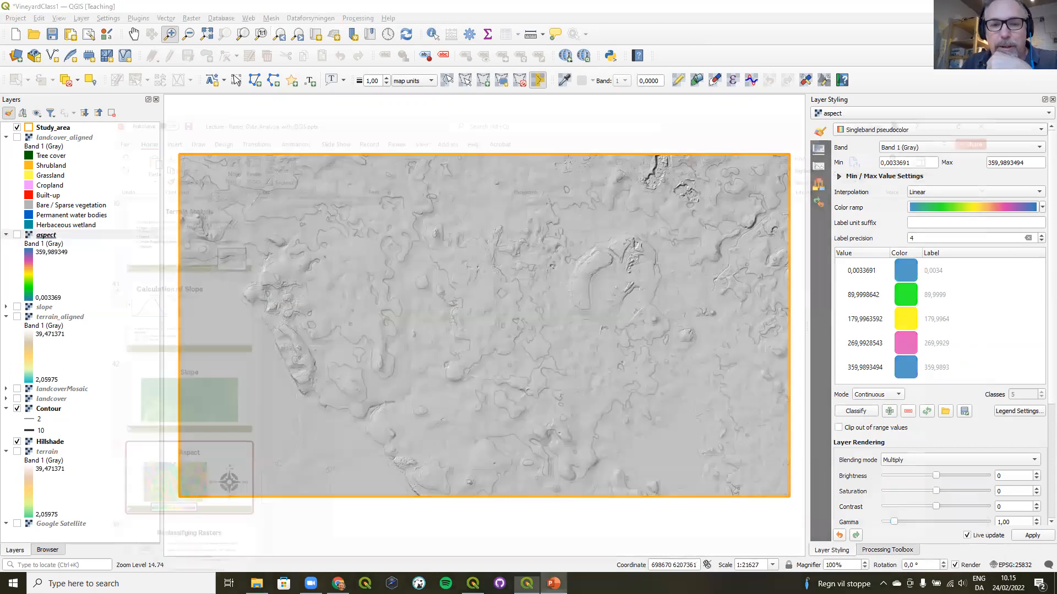
left_click(144, 520)
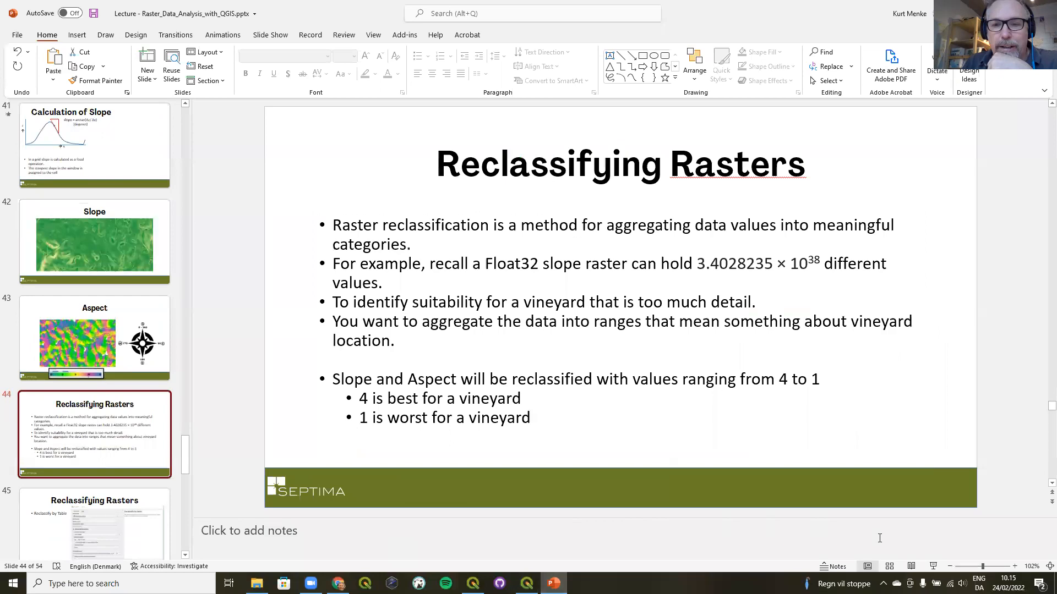
left_click(932, 566)
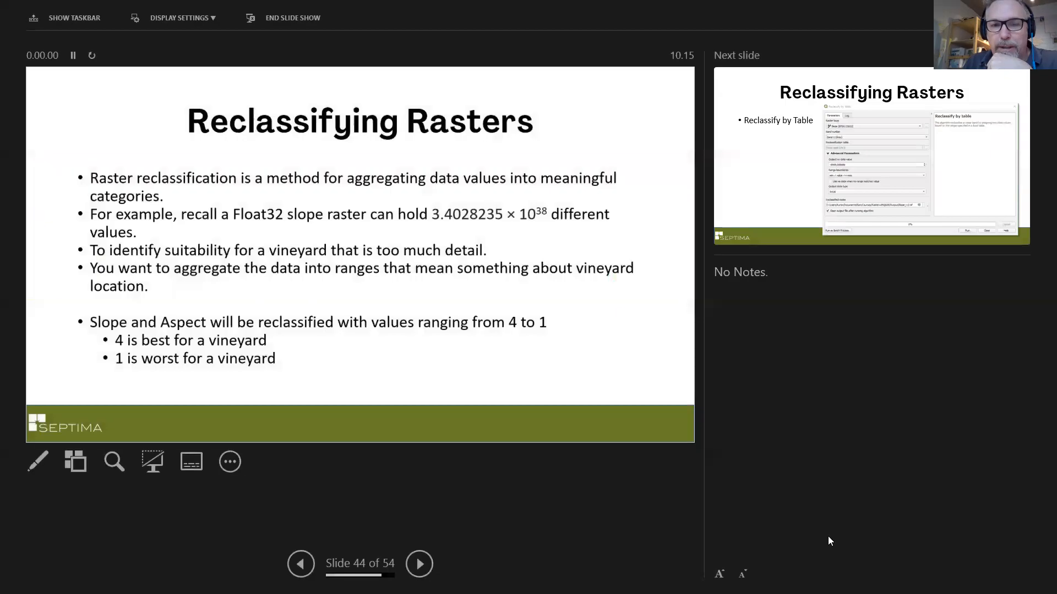
left_click(186, 22)
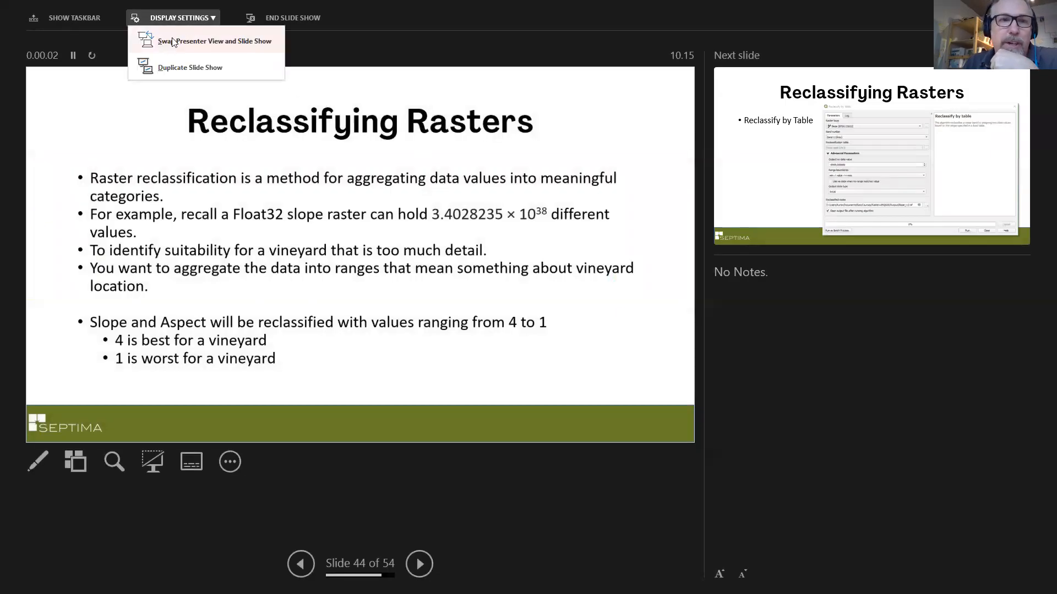
left_click(190, 38)
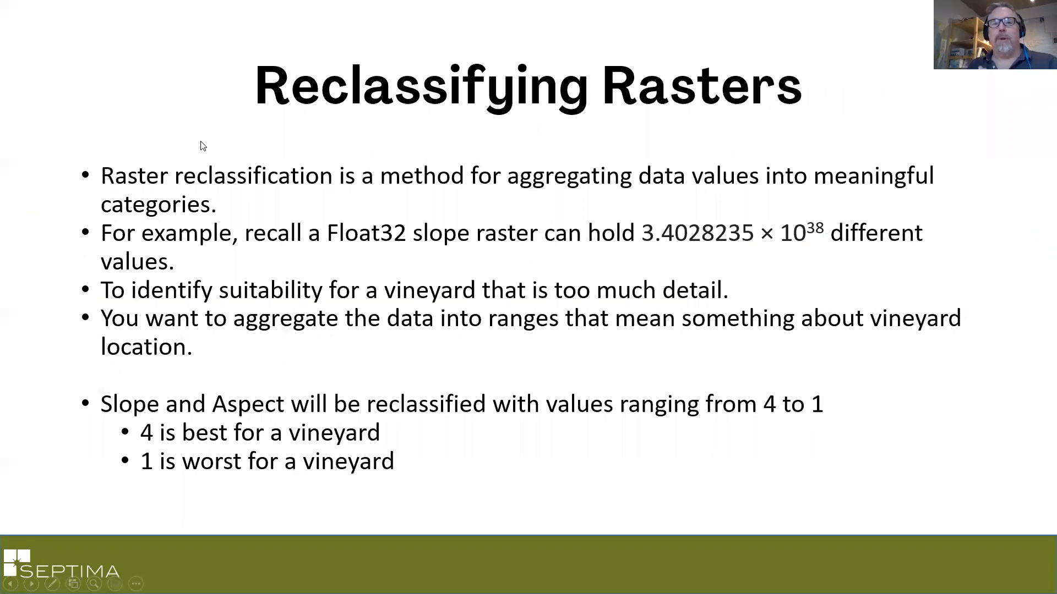
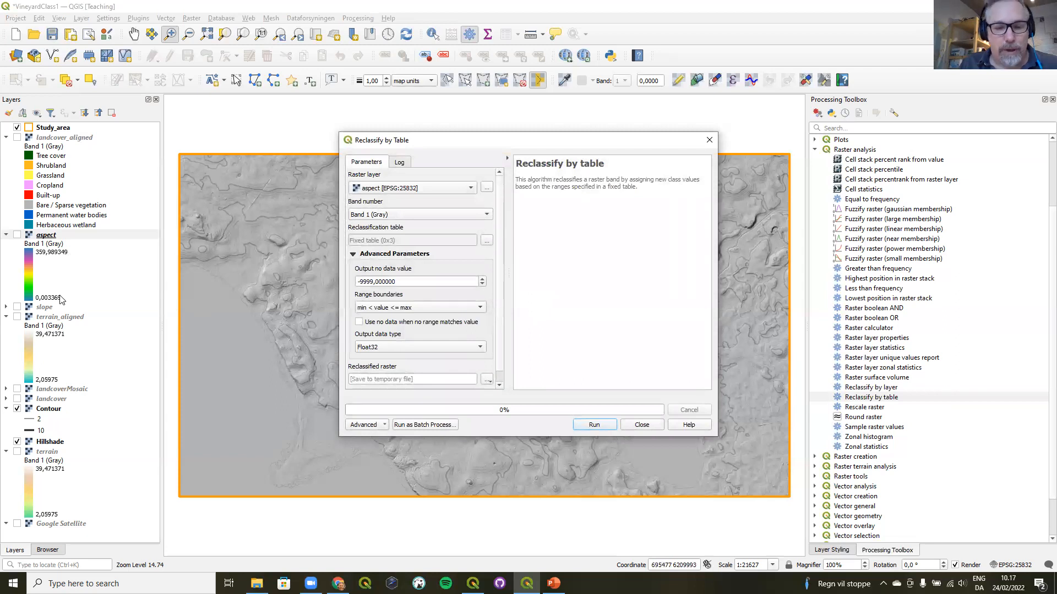
- Choose slope as the raster layer for Reclassify by Table, open its reclassification table, and widen the dialog to show all columns
left_click(43, 310)
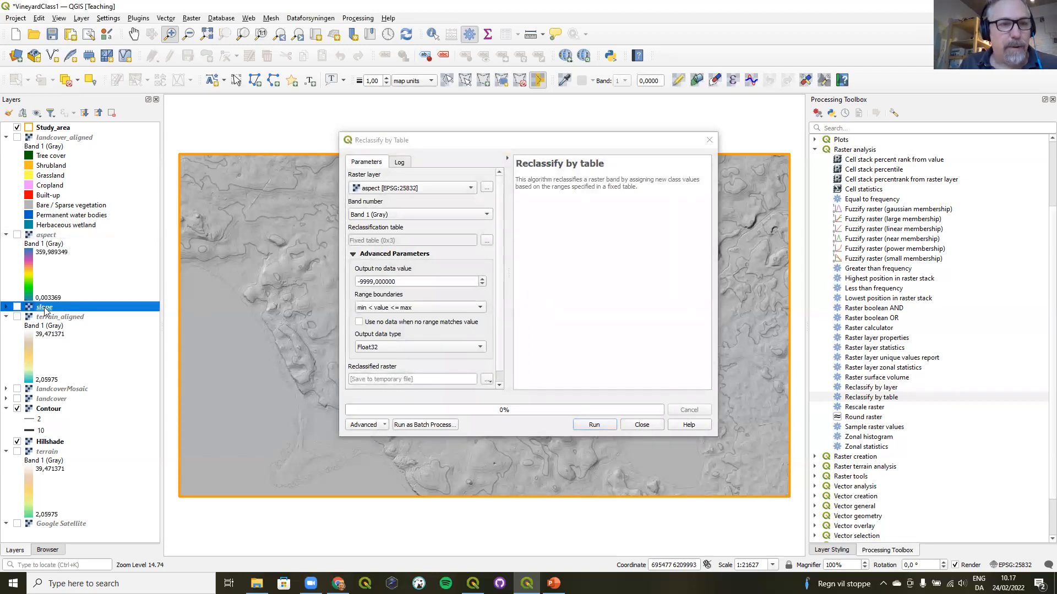
scroll(408, 191, "down", 1)
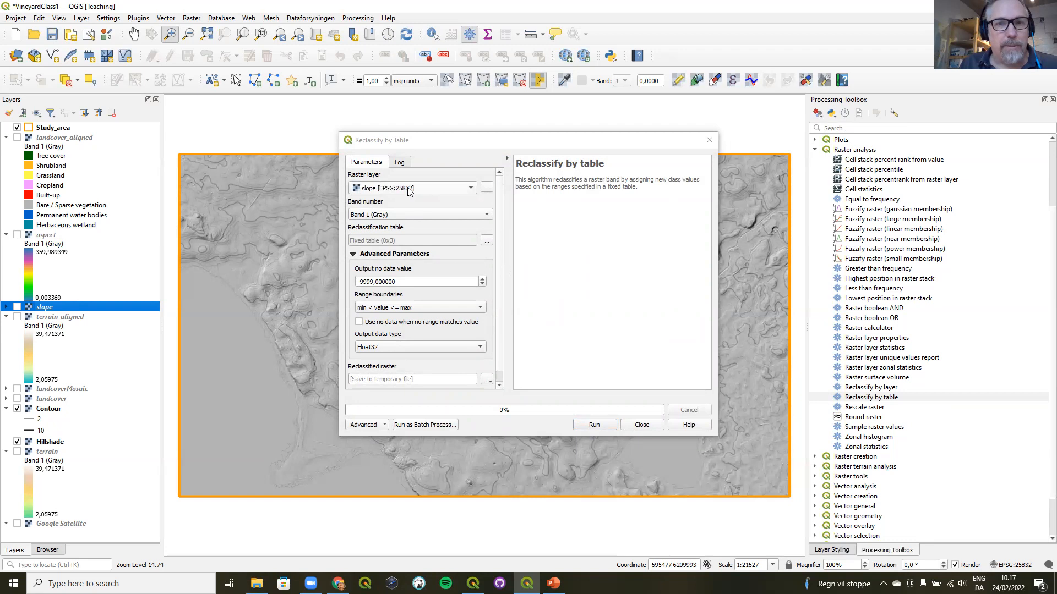
left_click(435, 142)
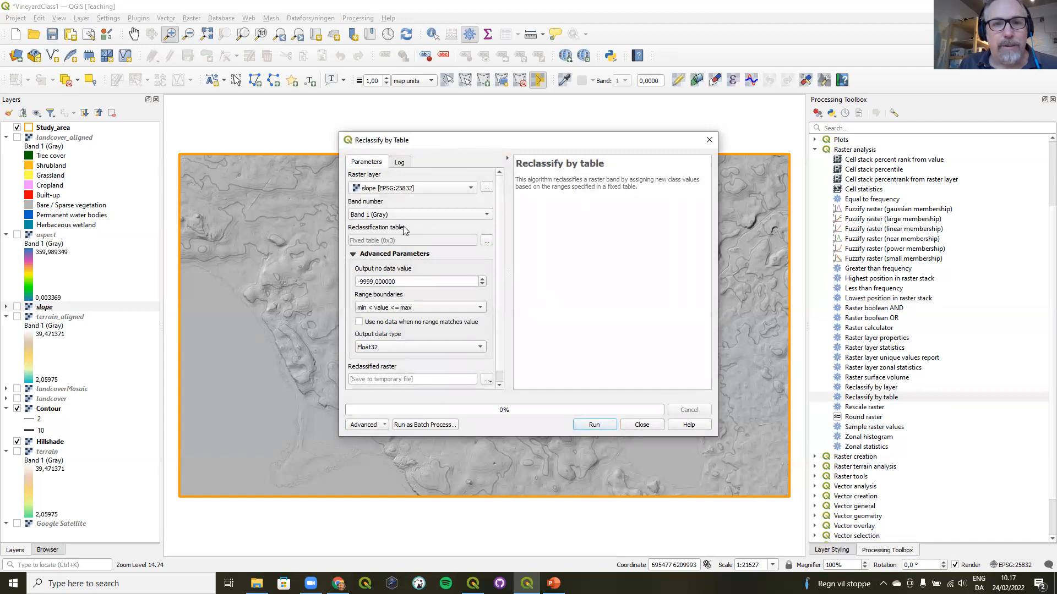
left_click(486, 242)
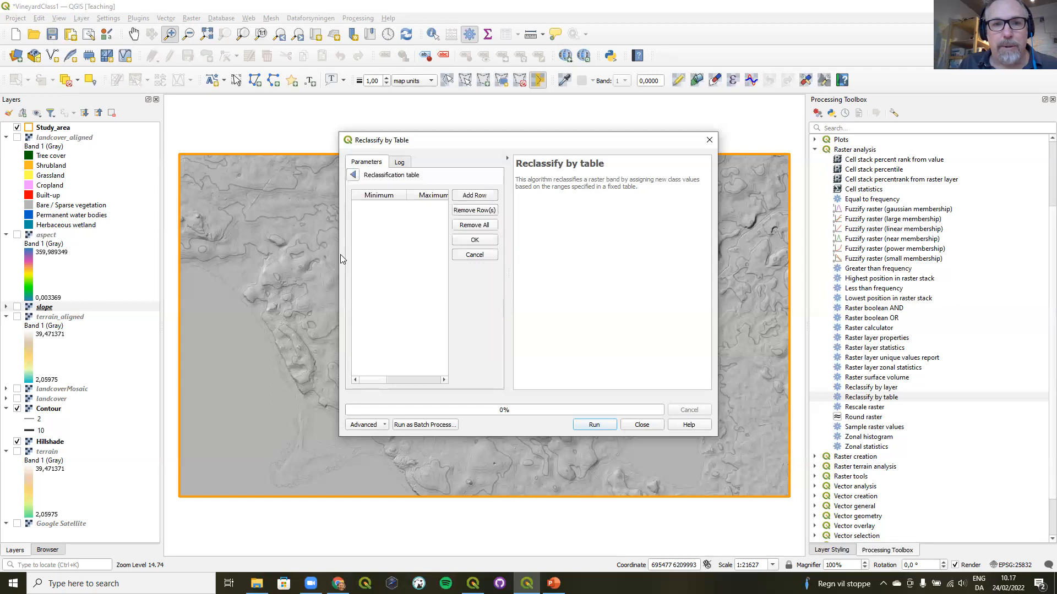
left_click_drag(337, 254, 175, 278)
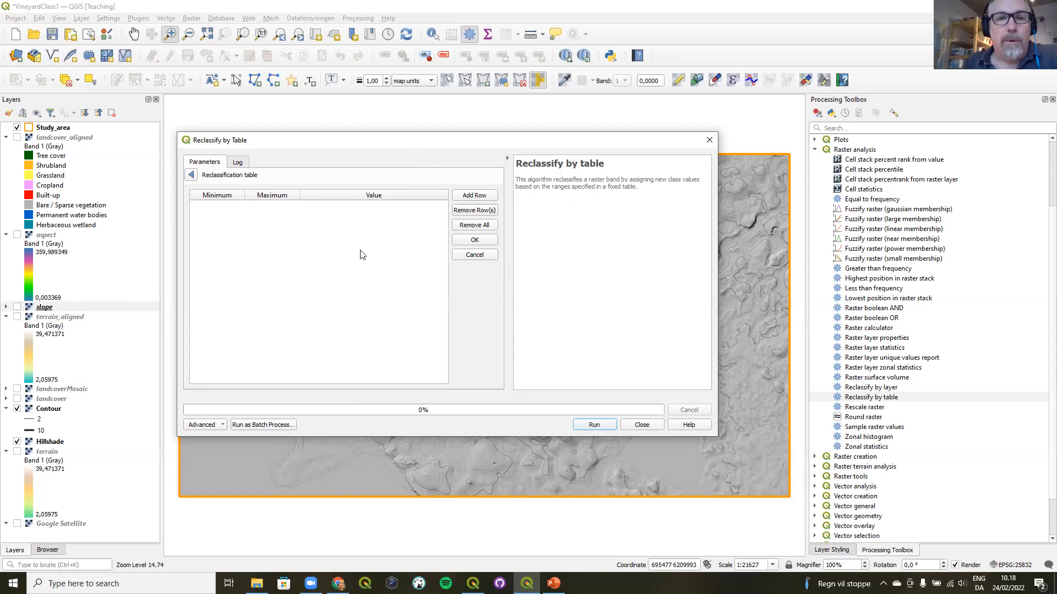
- Add the first reclassification row with minimum 0, maximum 1 and value 1
left_click(481, 196)
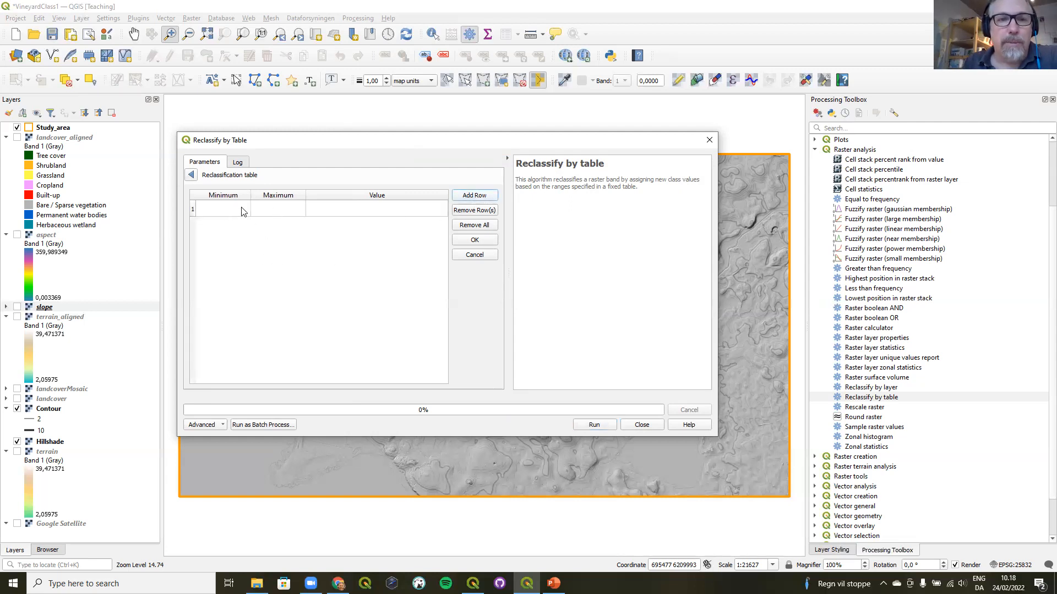
left_click(367, 212)
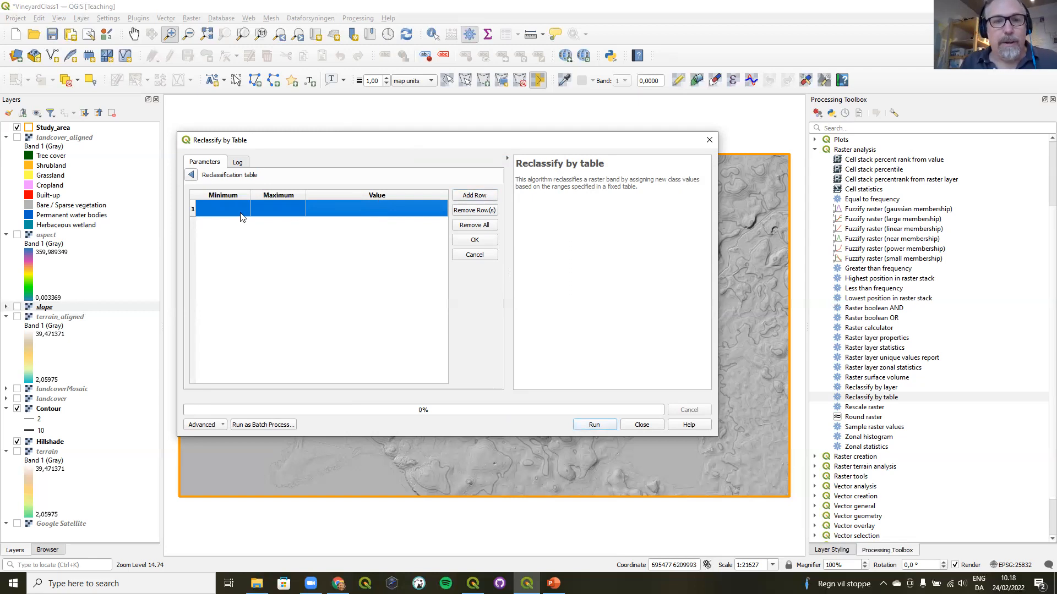
double_click(226, 206)
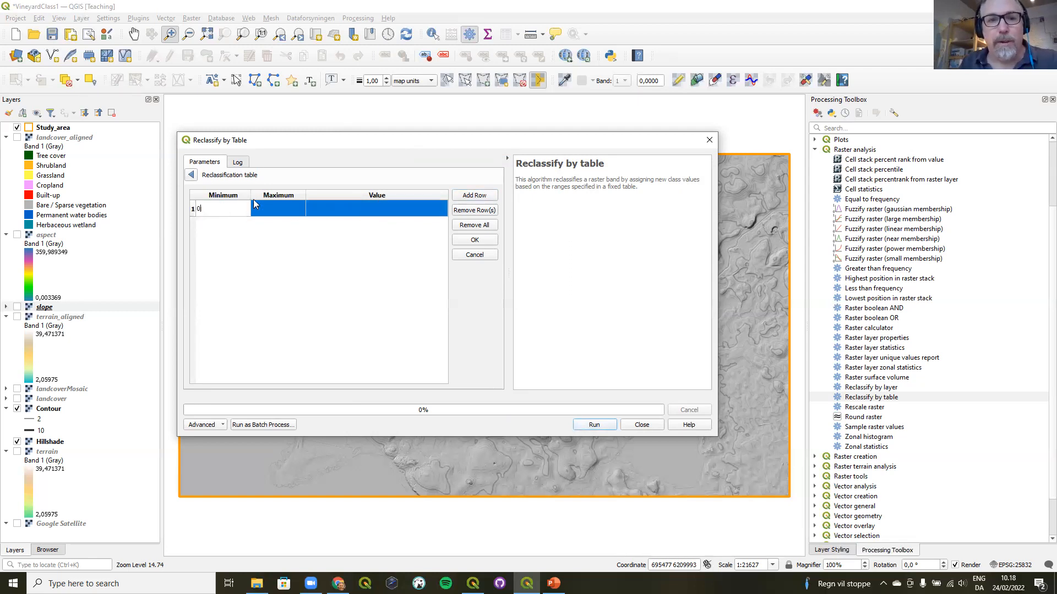
double_click(284, 207)
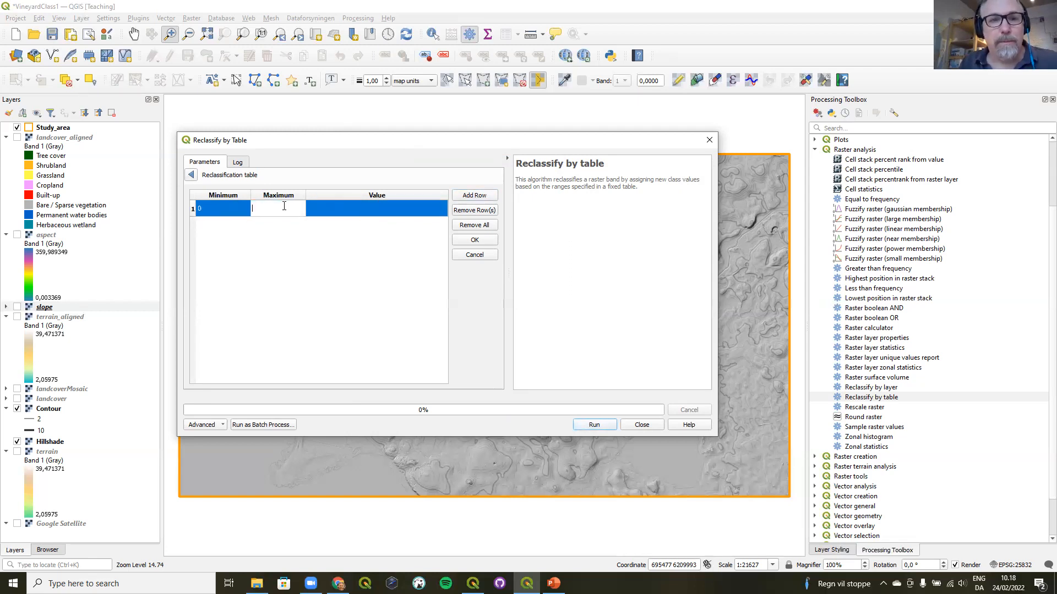
type("1")
double_click(339, 208)
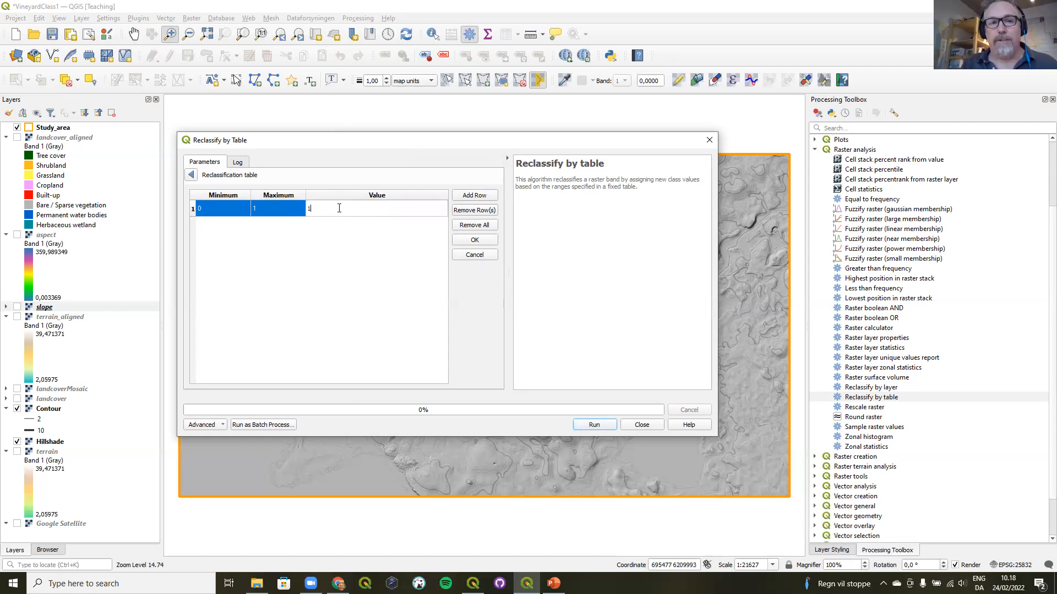
left_click(314, 241)
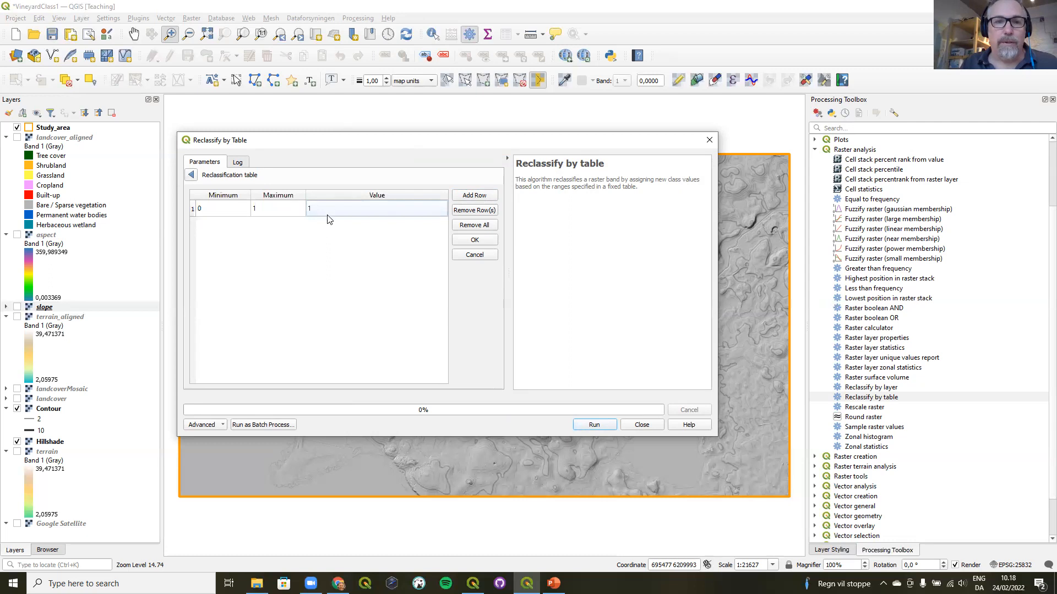
- Add a second reclassification row with minimum 1, maximum 3 and value 2
left_click(473, 196)
double_click(230, 227)
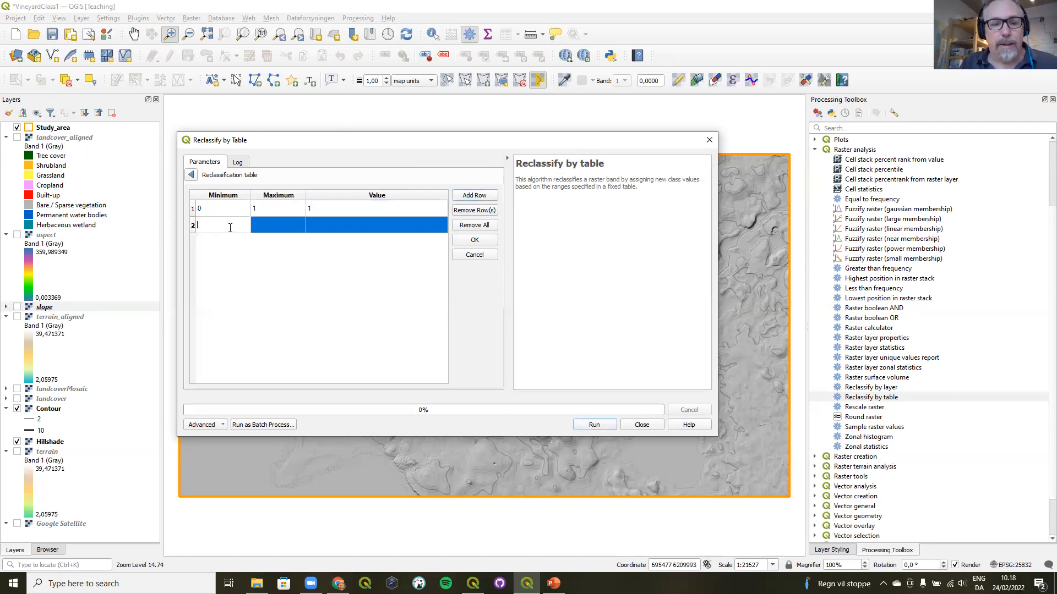
type("13")
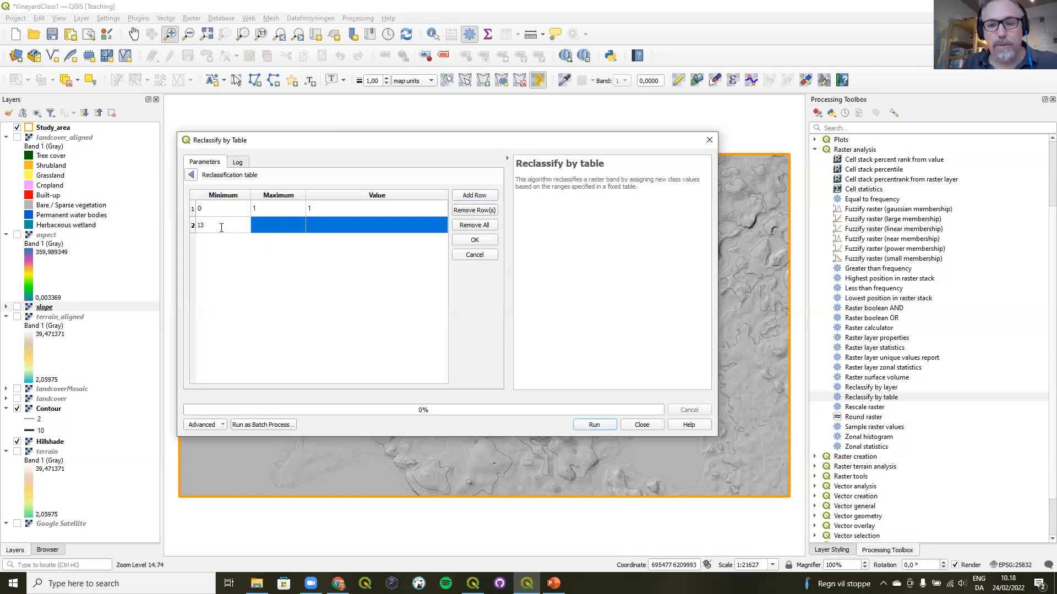
left_click(273, 226)
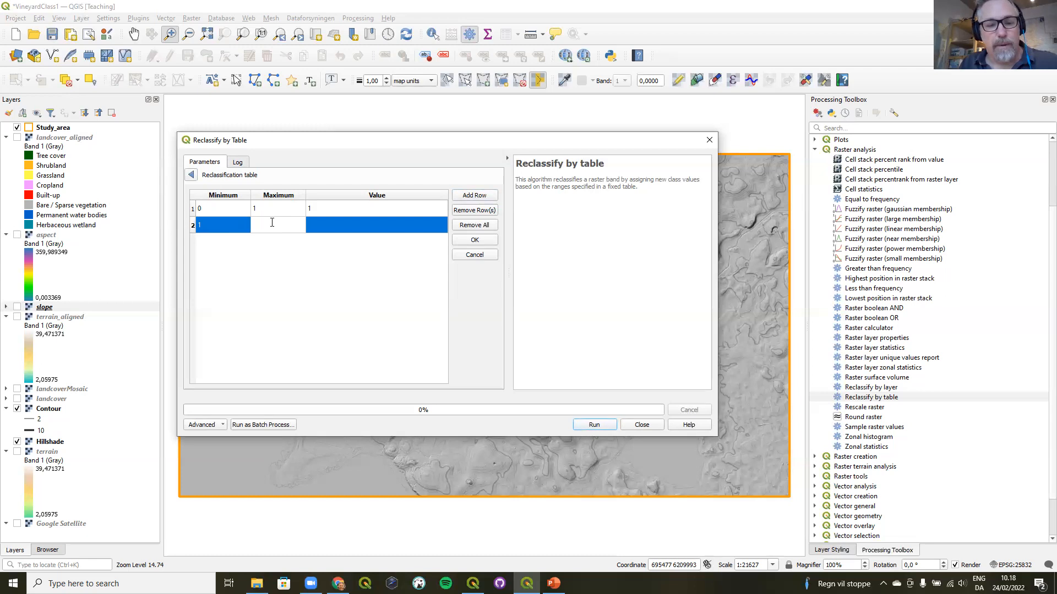
left_click(334, 223)
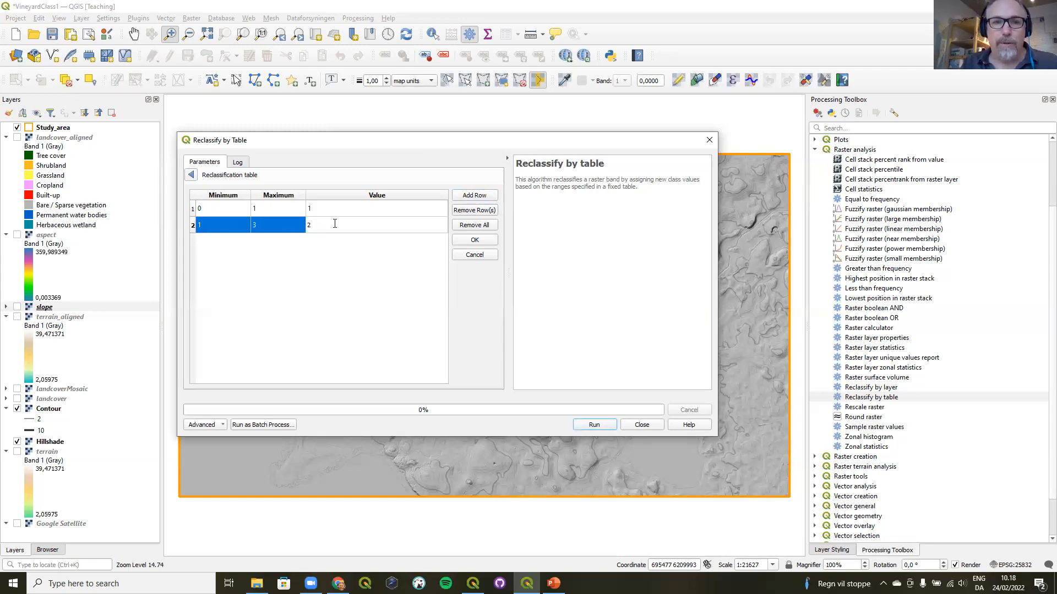
- Add a third reclassification row with minimum 3, maximum 6 and value 3
left_click(474, 196)
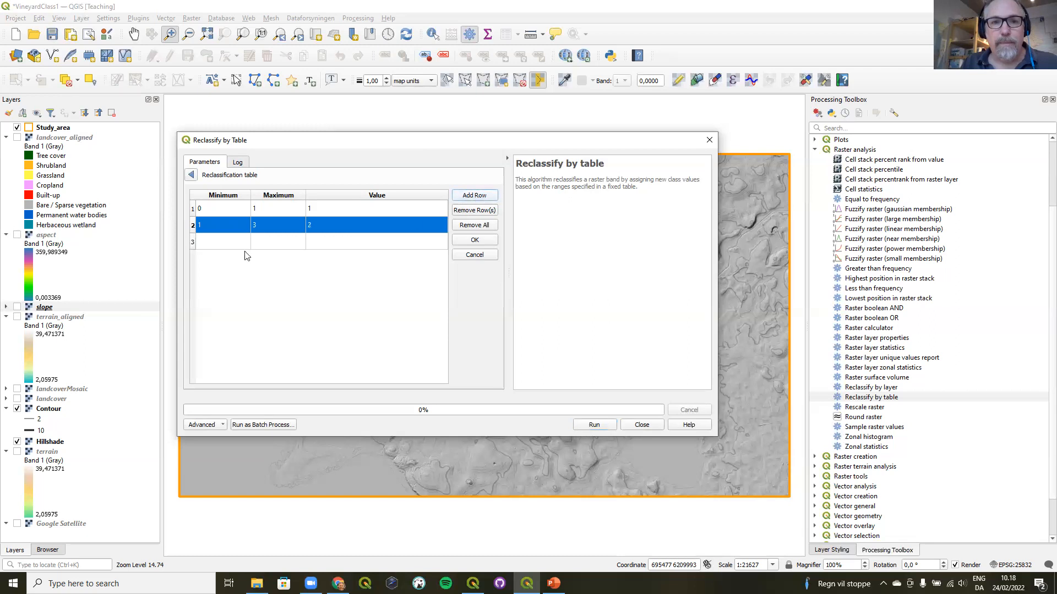
left_click(222, 237)
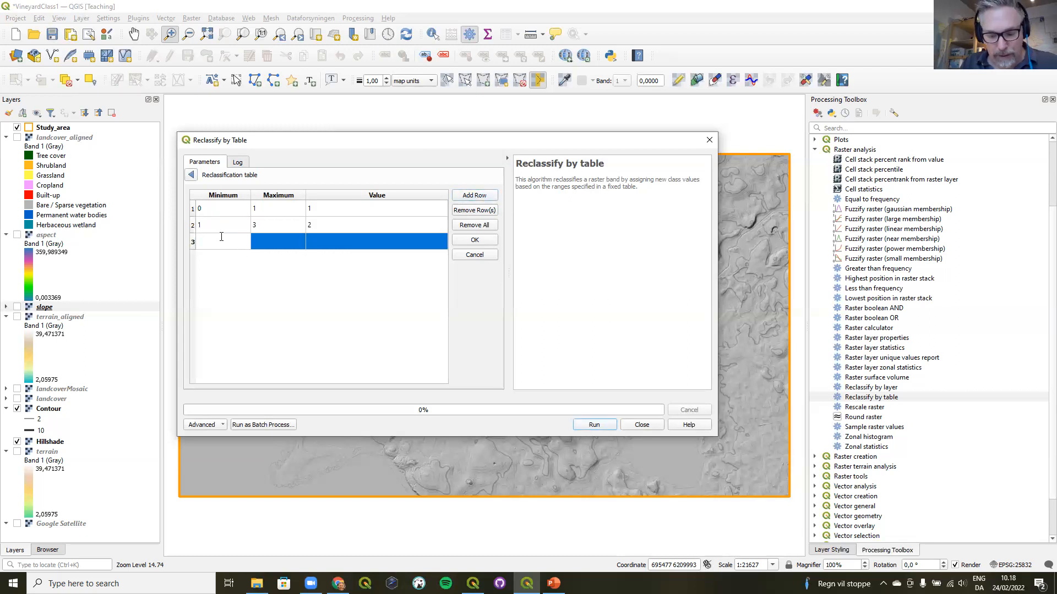
type("3")
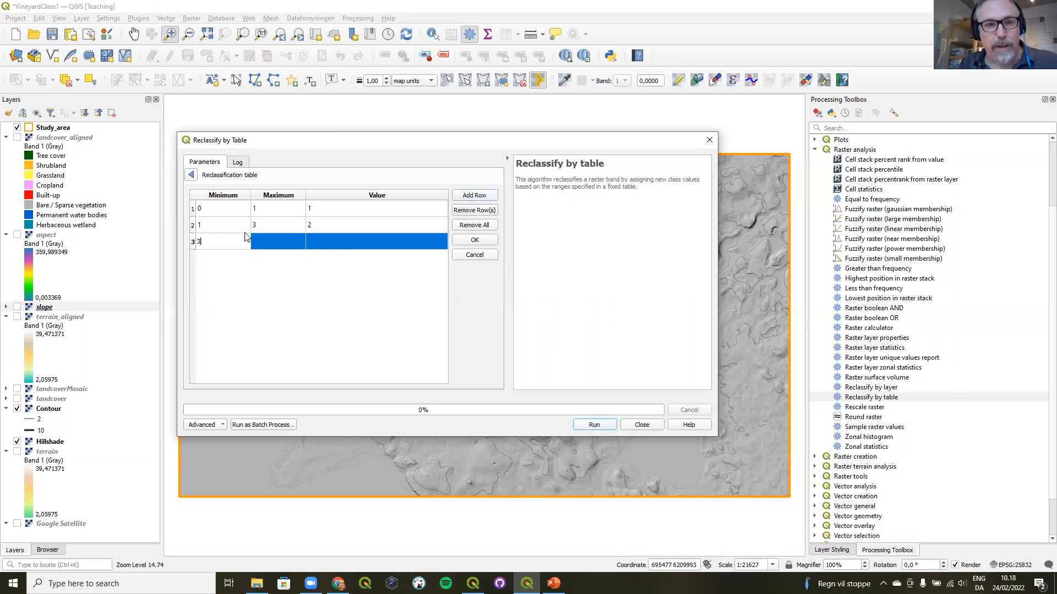
left_click(272, 241)
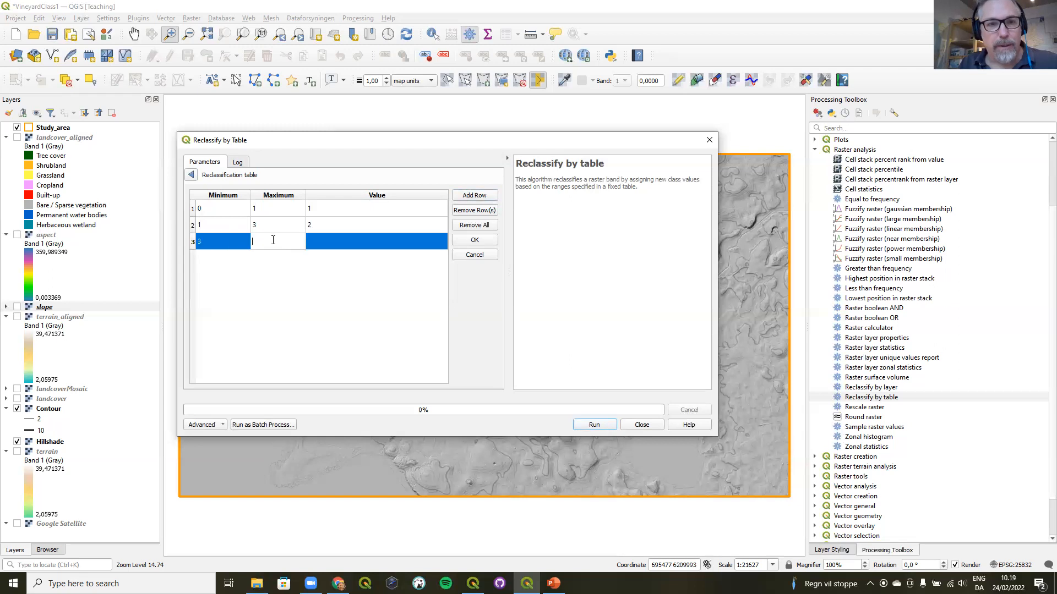
left_click(343, 242)
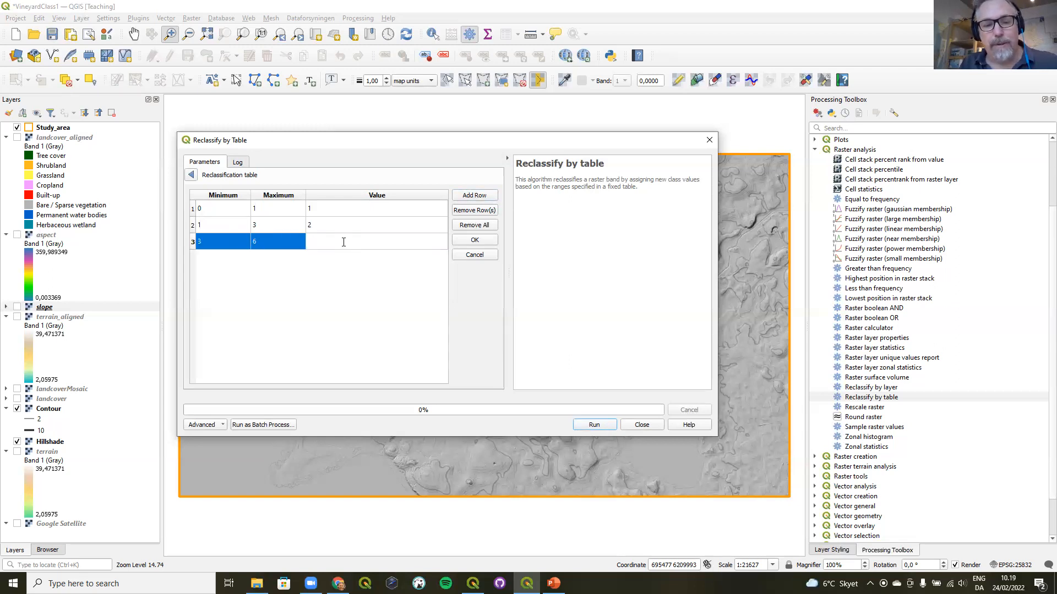
type("3")
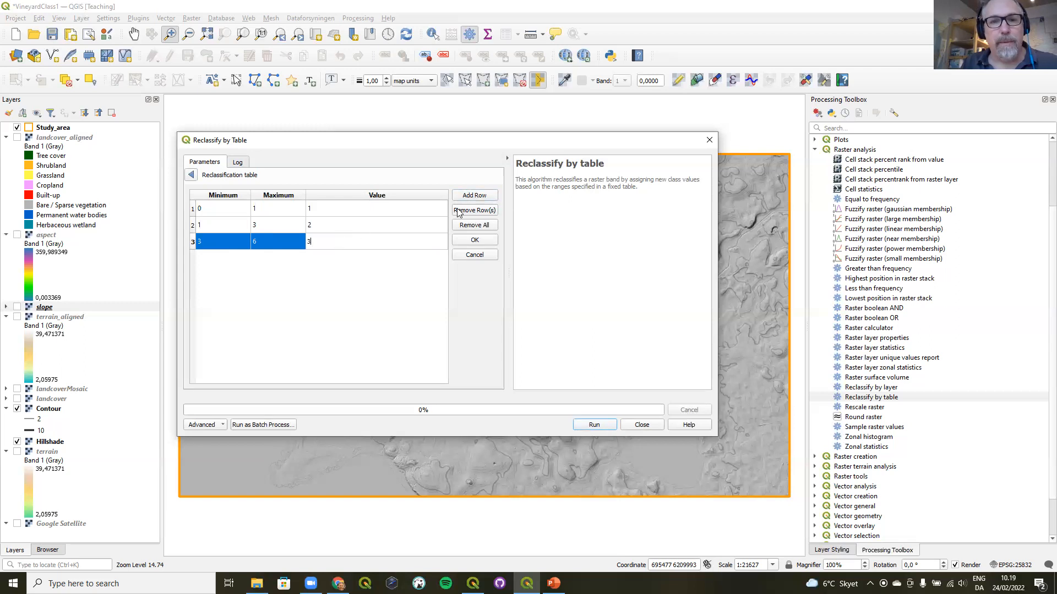
- Add a fourth reclassification row with minimum 6, maximum 15 and value 4
left_click(477, 196)
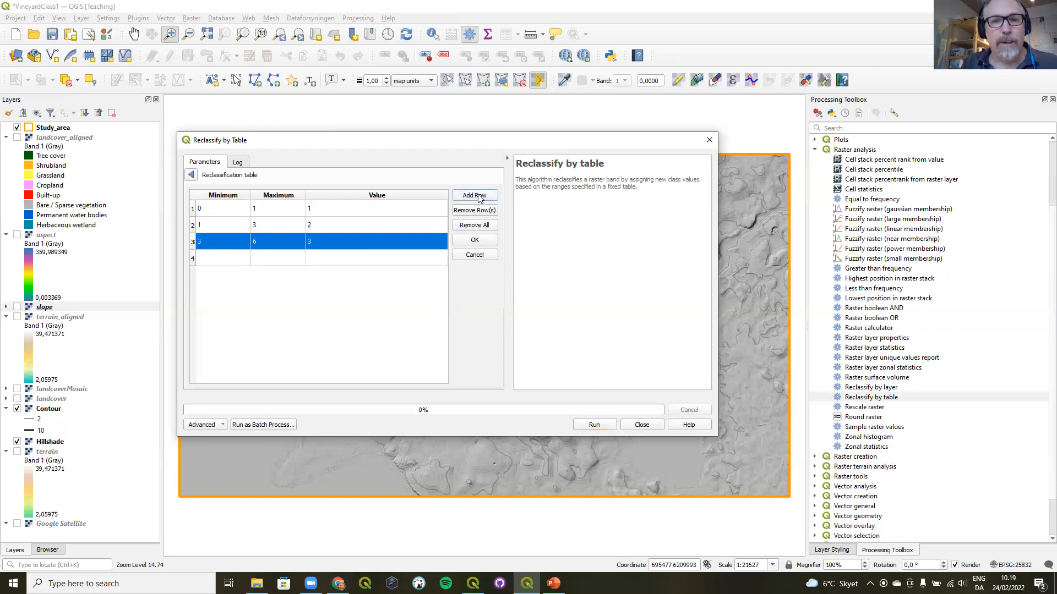
double_click(230, 254)
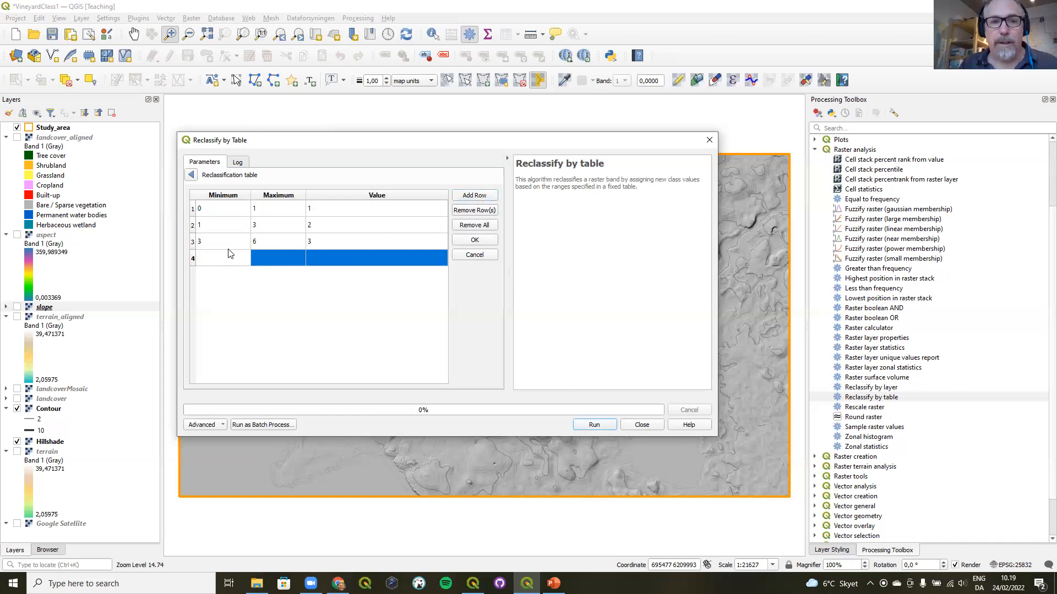
type("6")
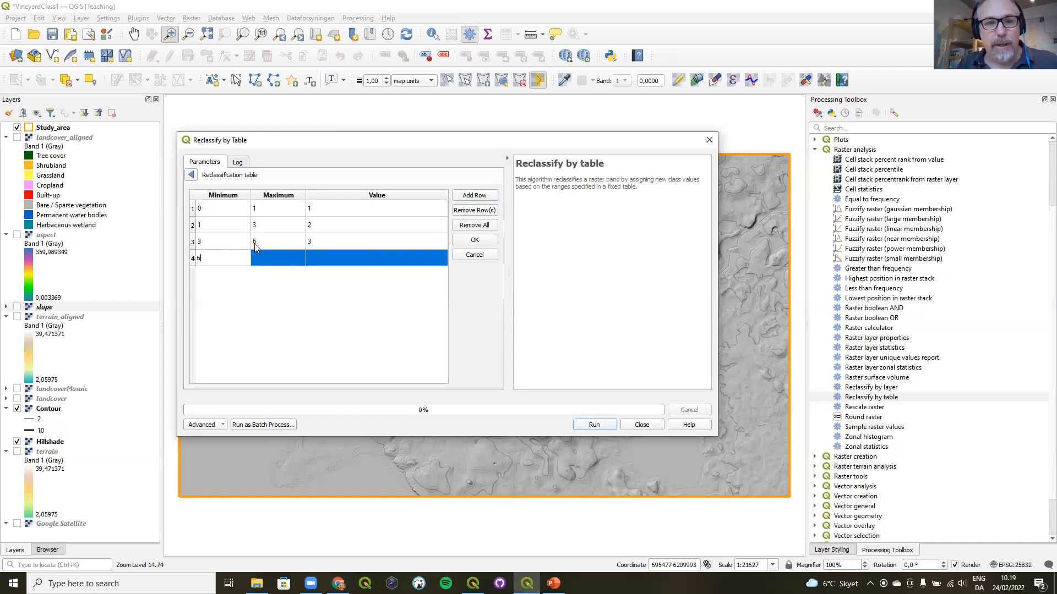
double_click(272, 255)
type("15")
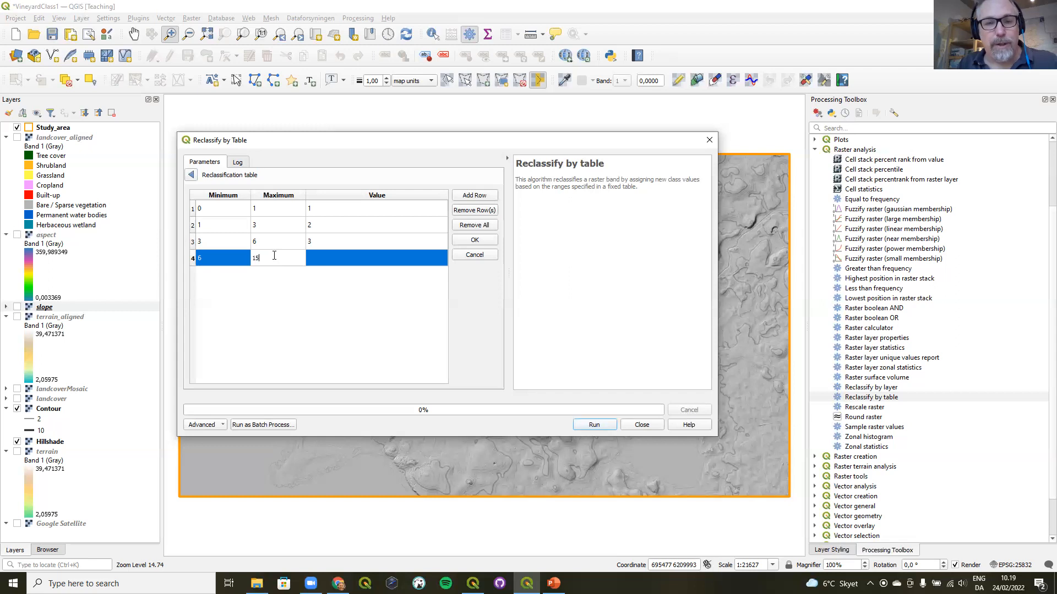
left_click(333, 256)
double_click(334, 257)
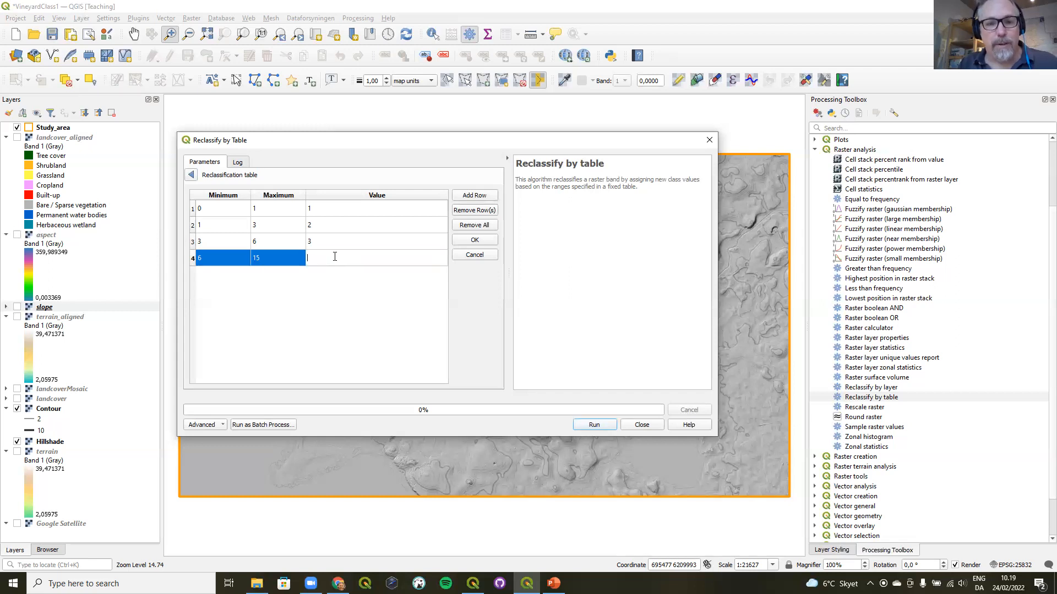
type("4")
left_click(328, 288)
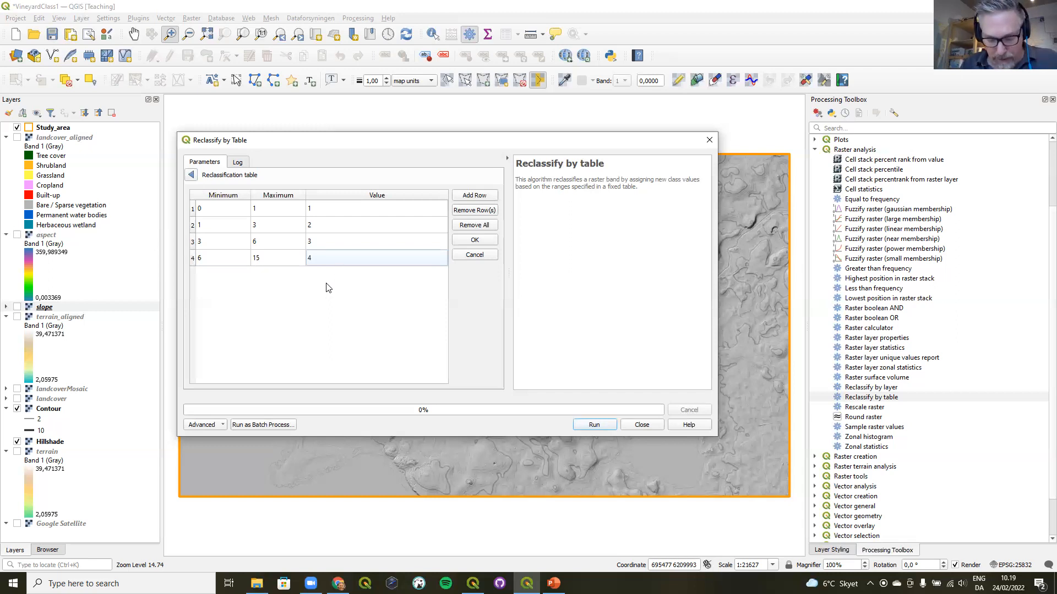
- Add a fifth reclassification row with minimum 15, maximum 20 and value 3
left_click(470, 196)
left_click(226, 275)
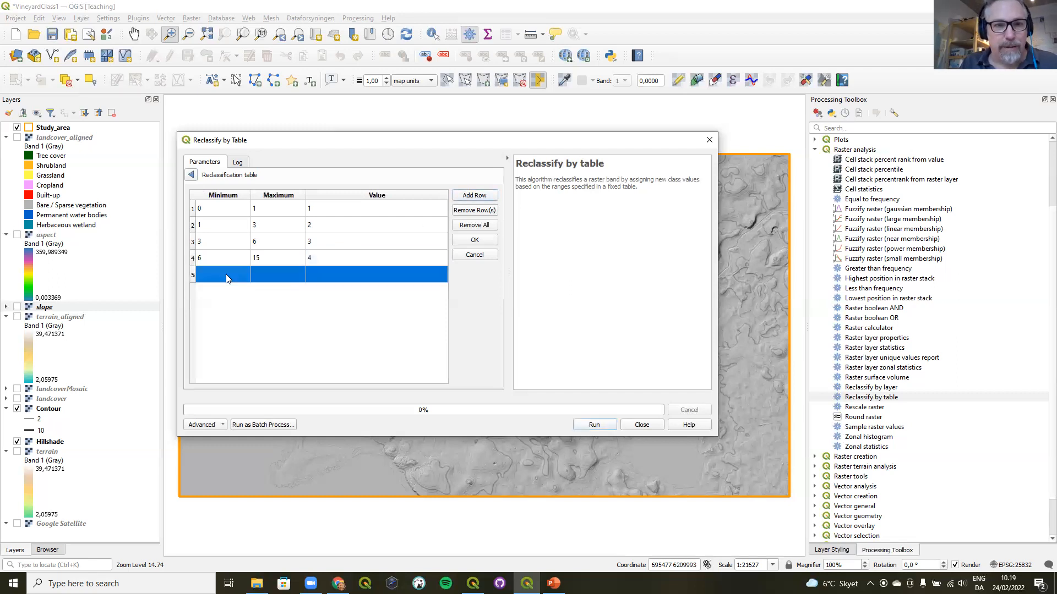
type("15")
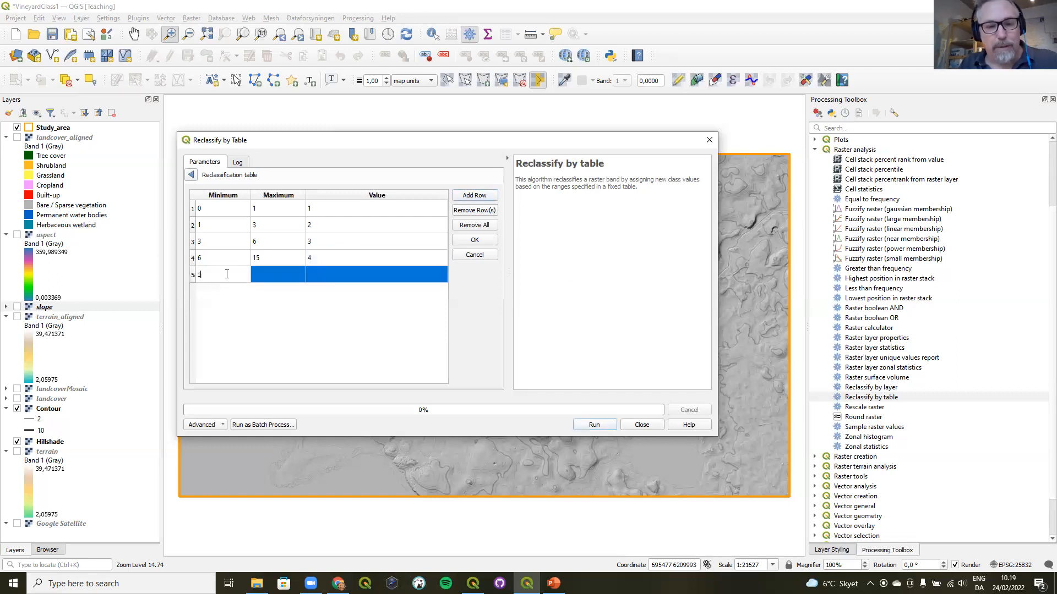
left_click(271, 277)
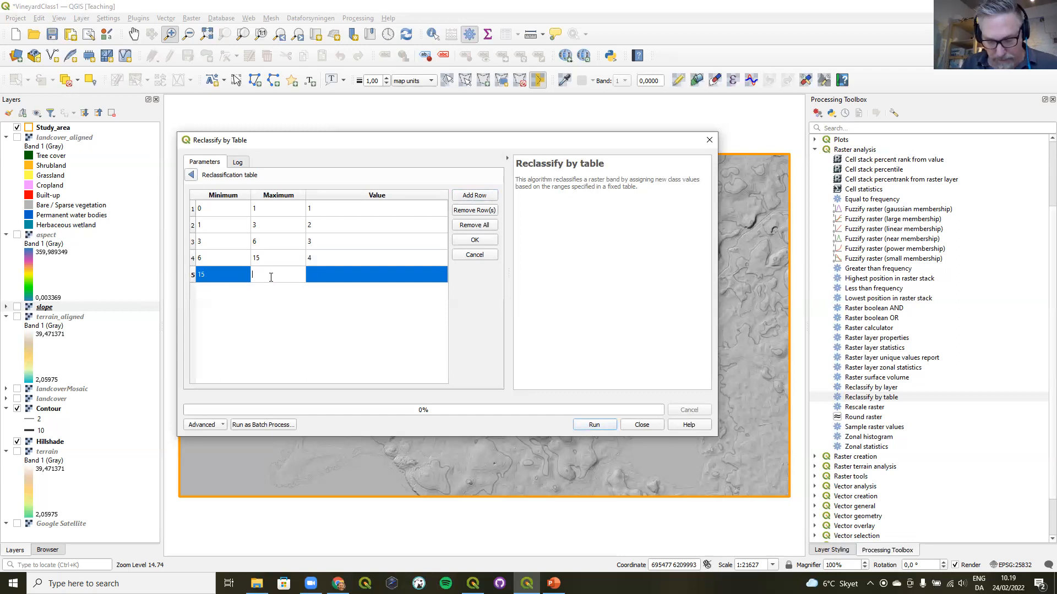
type("20")
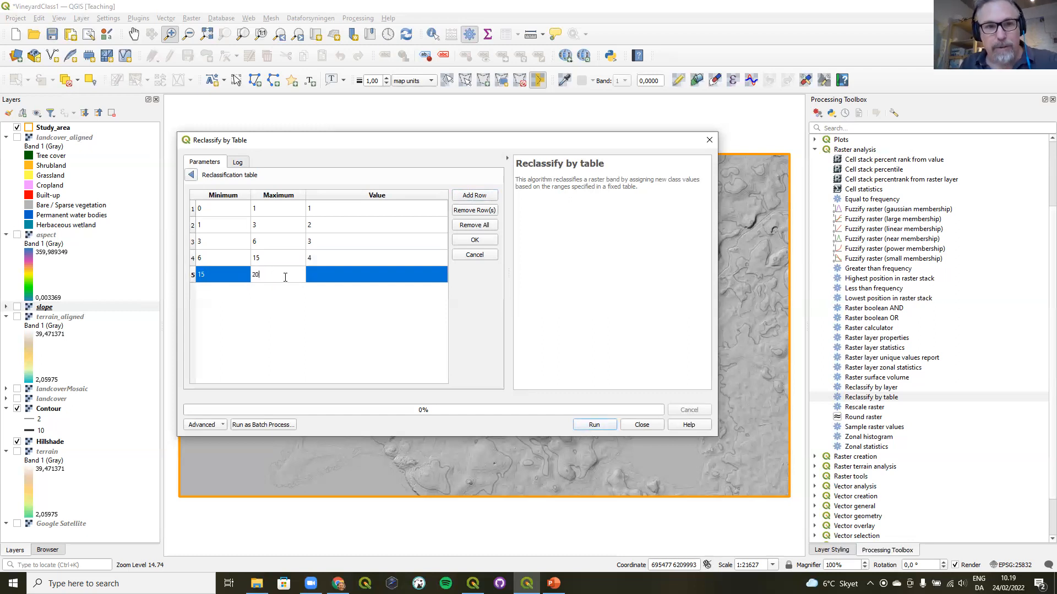
left_click(323, 273)
type("3")
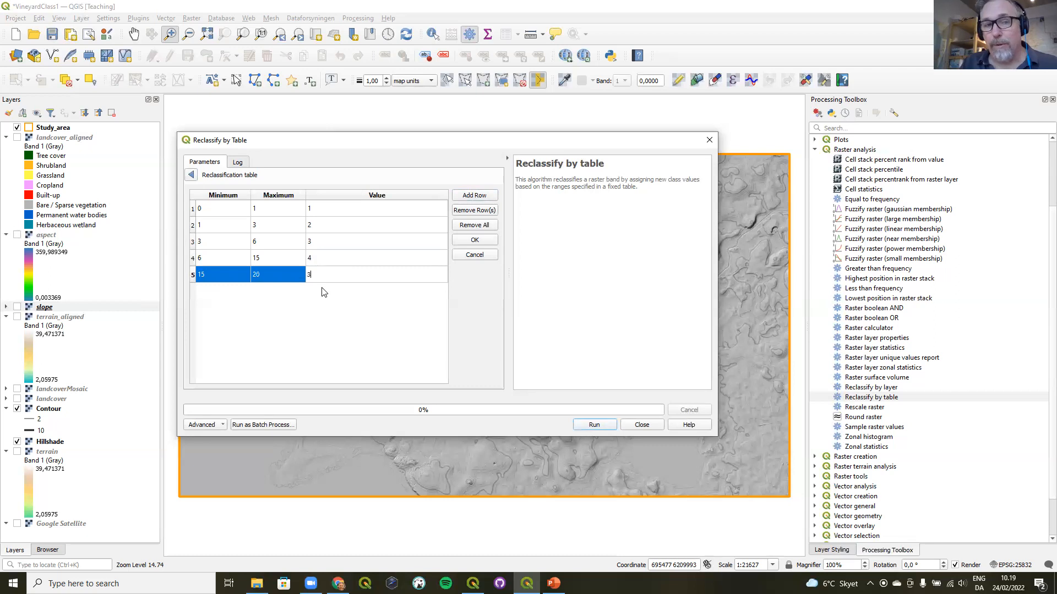
left_click(322, 299)
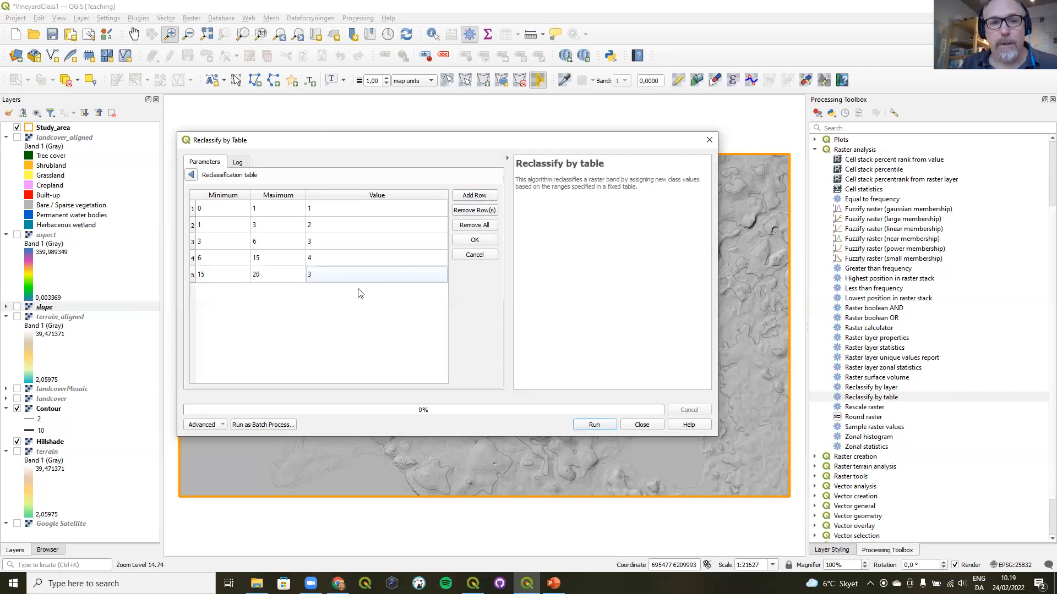
- Add a sixth reclassification row with minimum 20, maximum 25 and value 2
left_click(474, 195)
double_click(228, 291)
type("20")
double_click(295, 287)
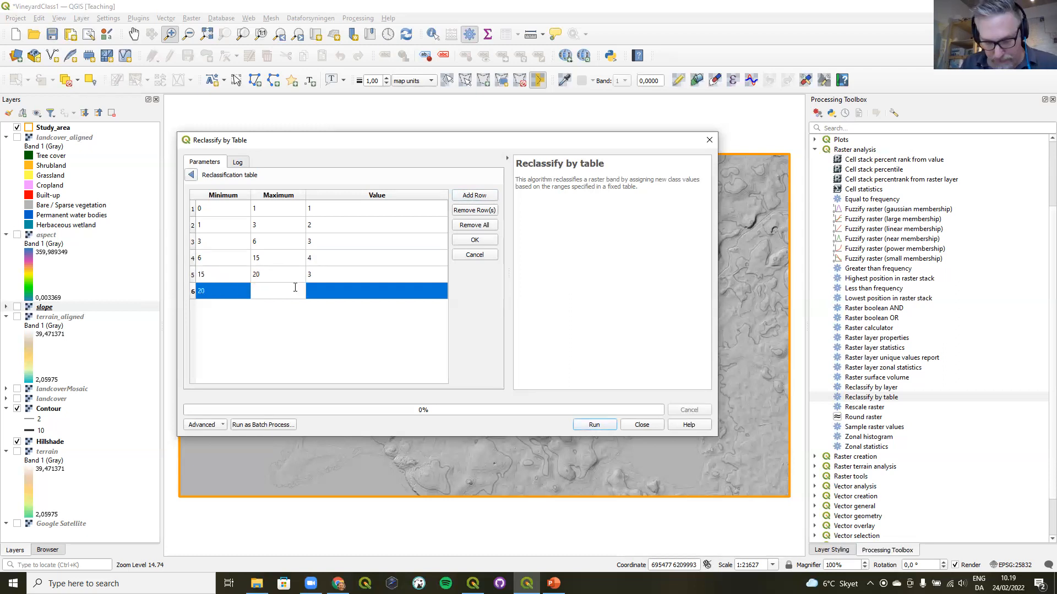
type("25")
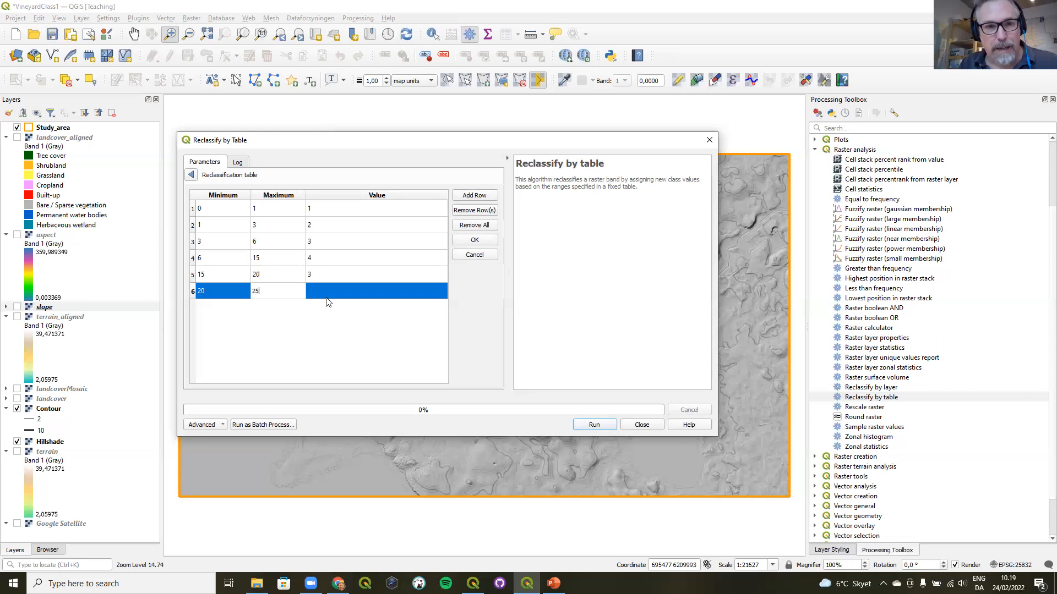
double_click(334, 293)
type("2")
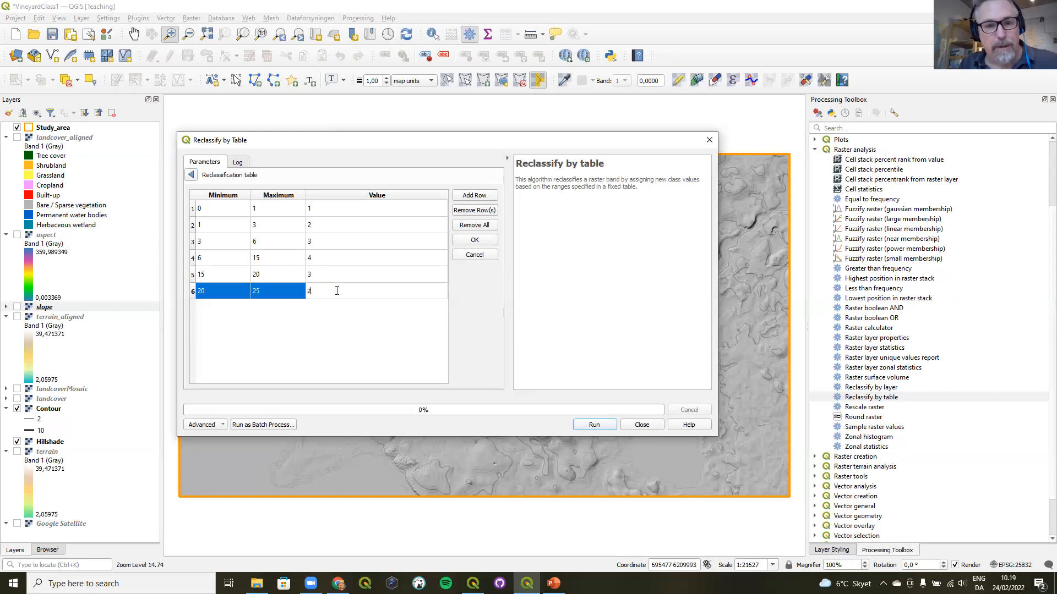
left_click(341, 318)
- Add a seventh reclassification row with minimum 25, maximum 60 and value 1
left_click(481, 201)
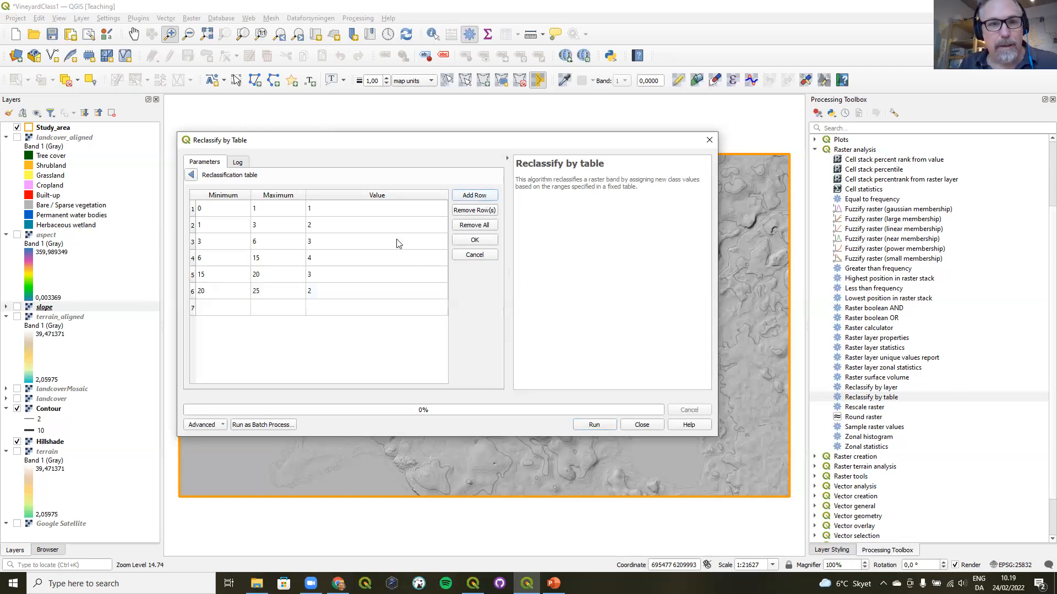
double_click(225, 306)
type("25")
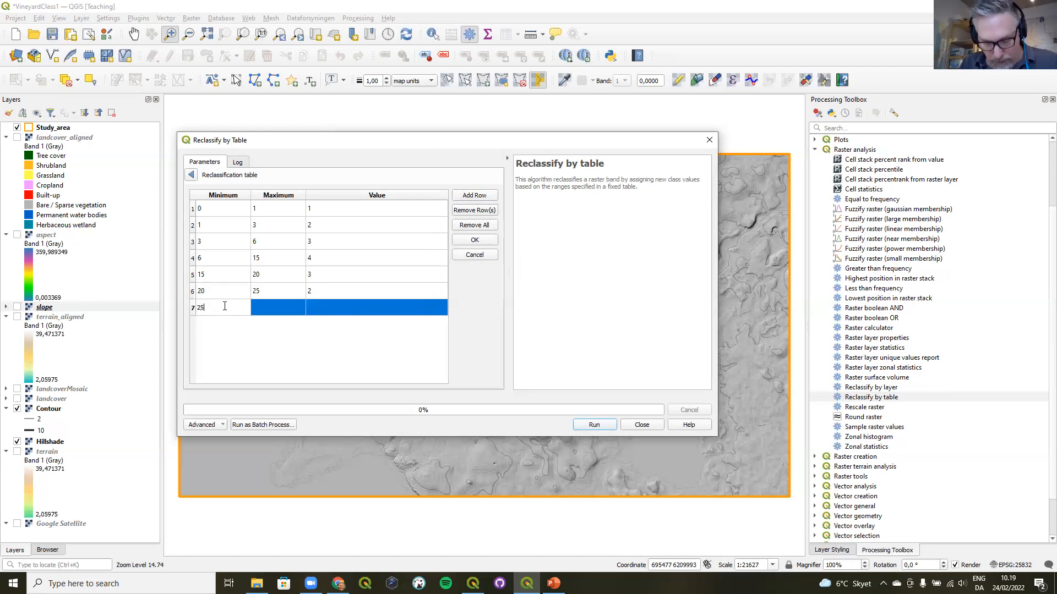
left_click(290, 308)
double_click(290, 306)
type("60")
double_click(326, 307)
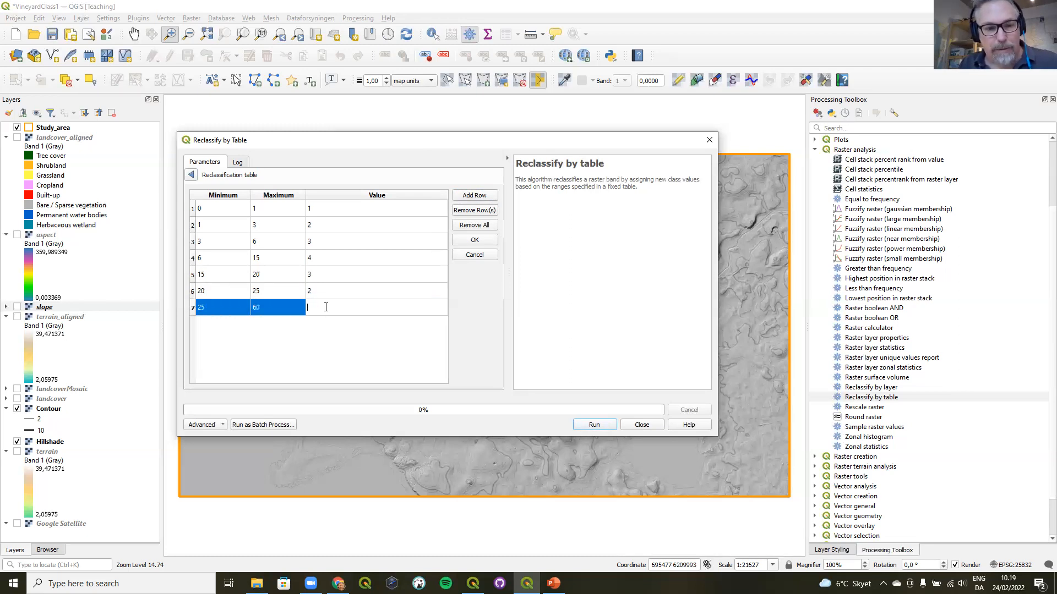
type("1")
left_click(325, 337)
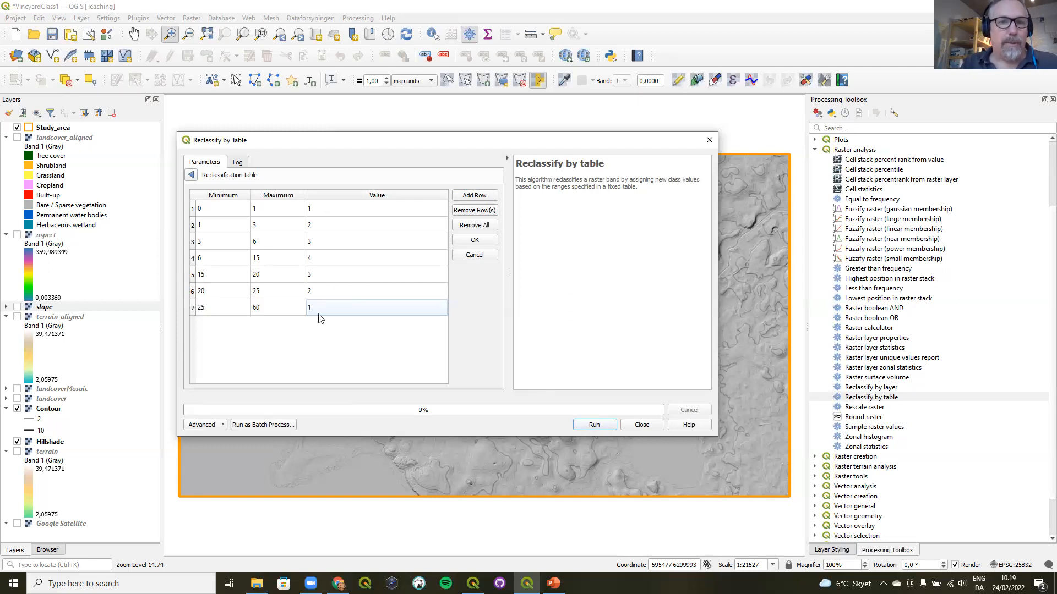
- Accept the slope reclassification table, reopen it to check its rows, and accept it again
left_click(195, 258)
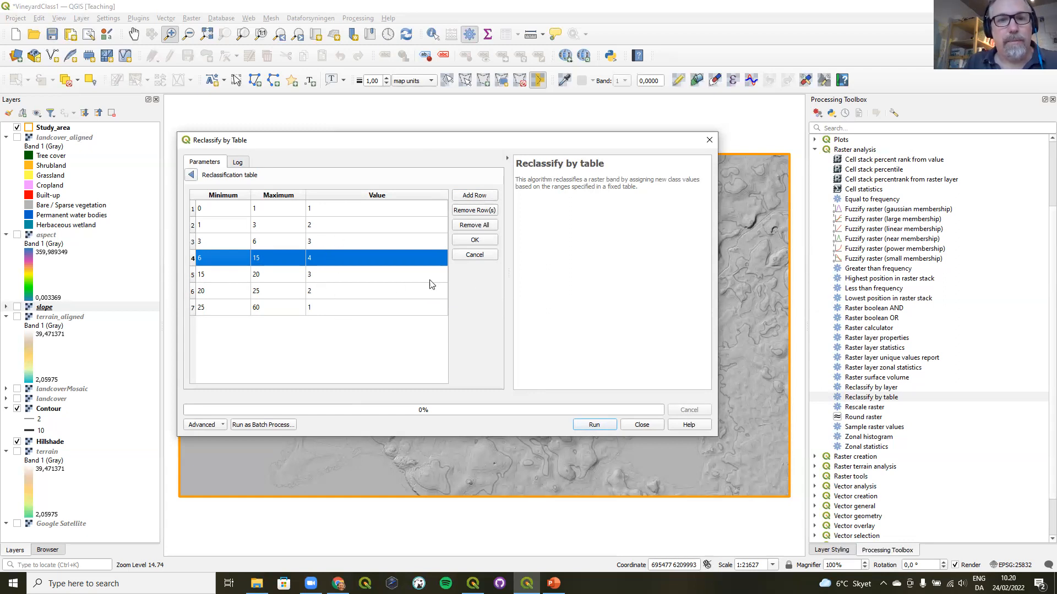
left_click(486, 243)
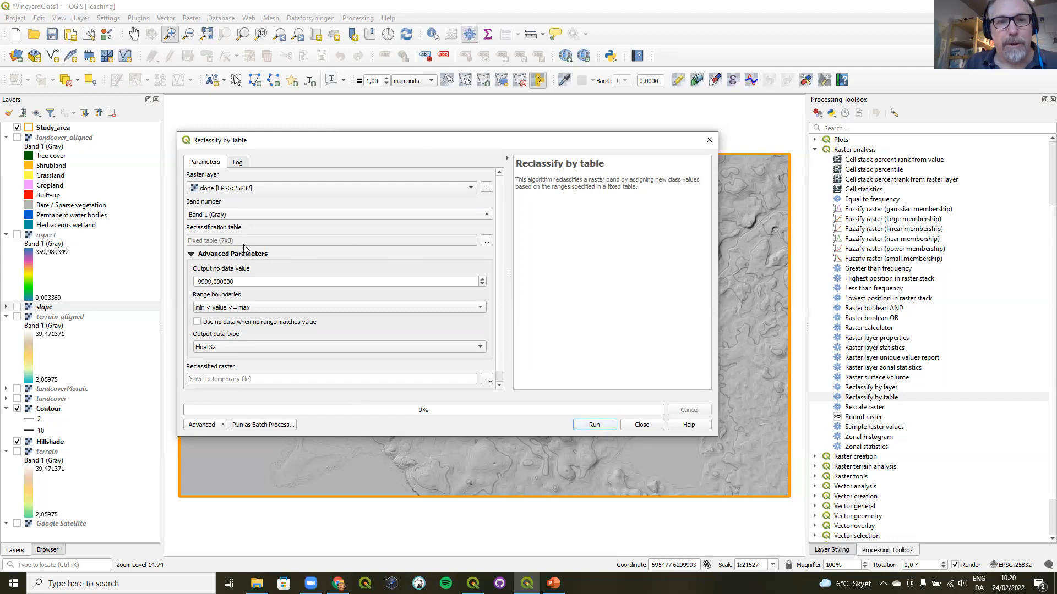
left_click(487, 241)
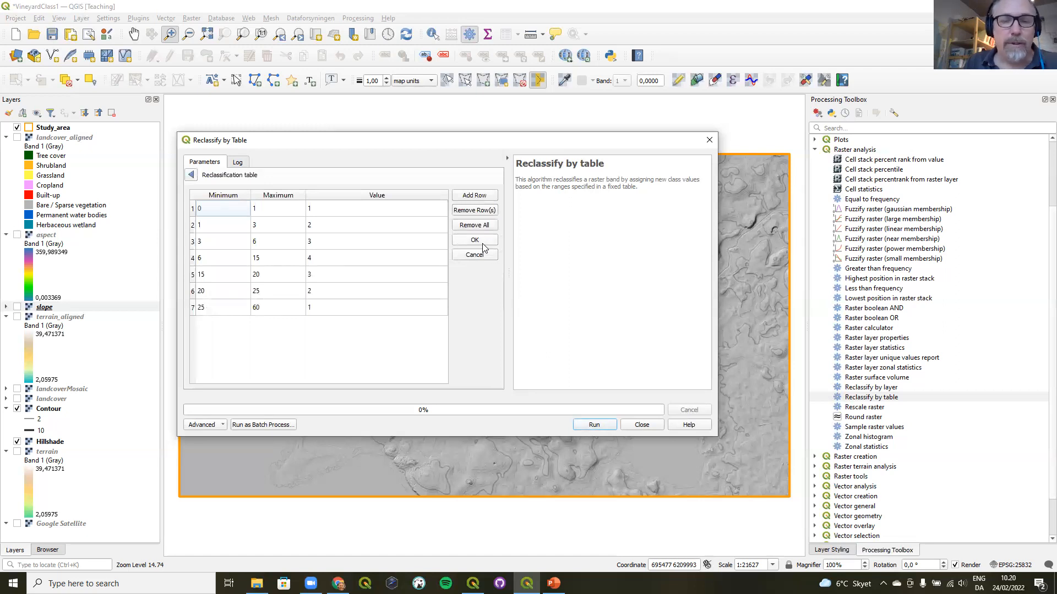
left_click(479, 242)
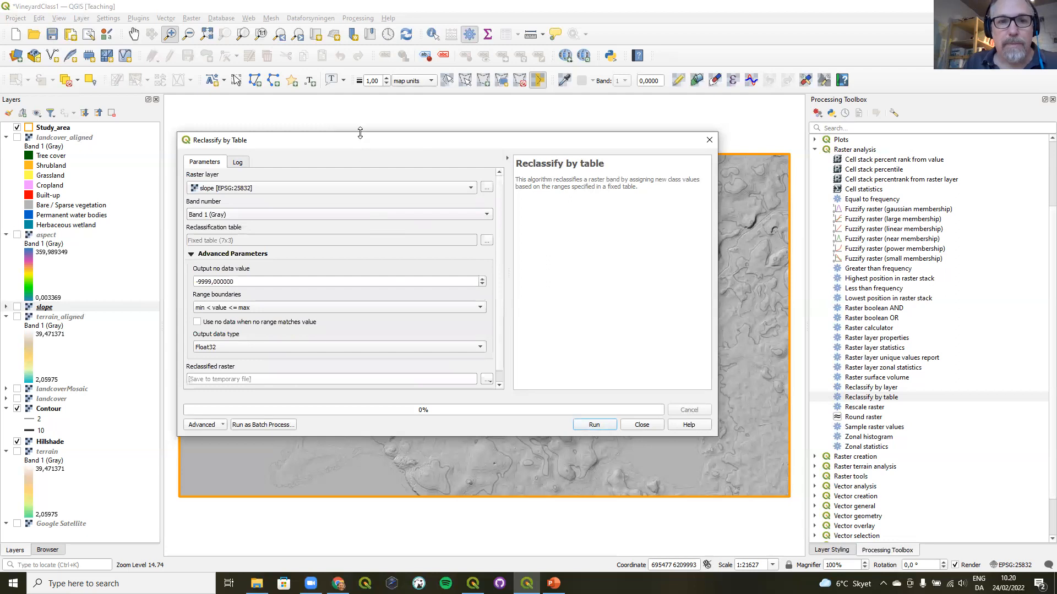
- Make the Reclassify by Table dialog taller, keep the range boundaries at min < value <= max, and set the output data type to Int16
left_click_drag(361, 133, 364, 65)
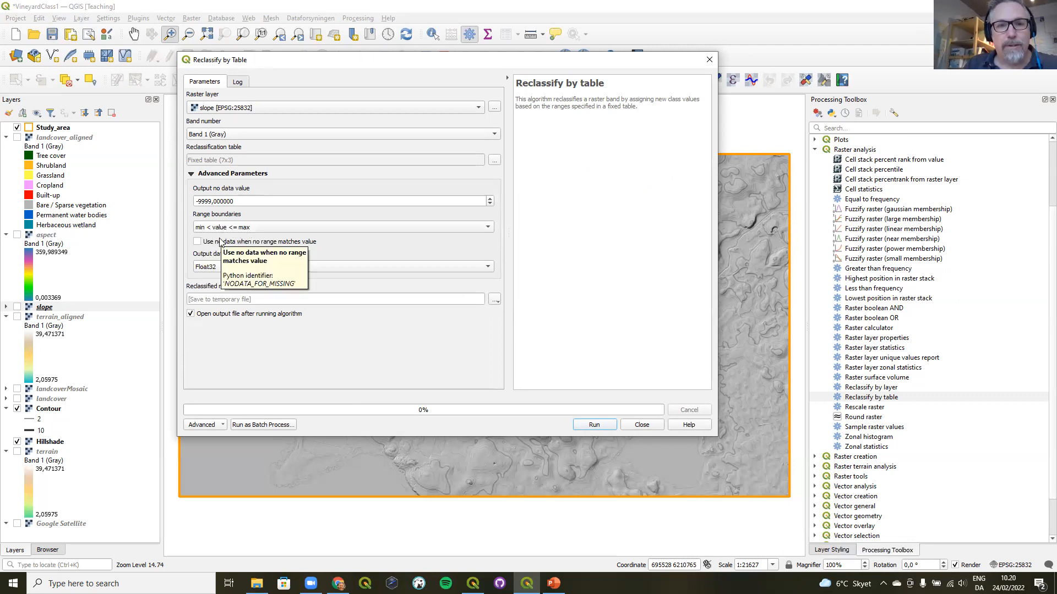
left_click(229, 227)
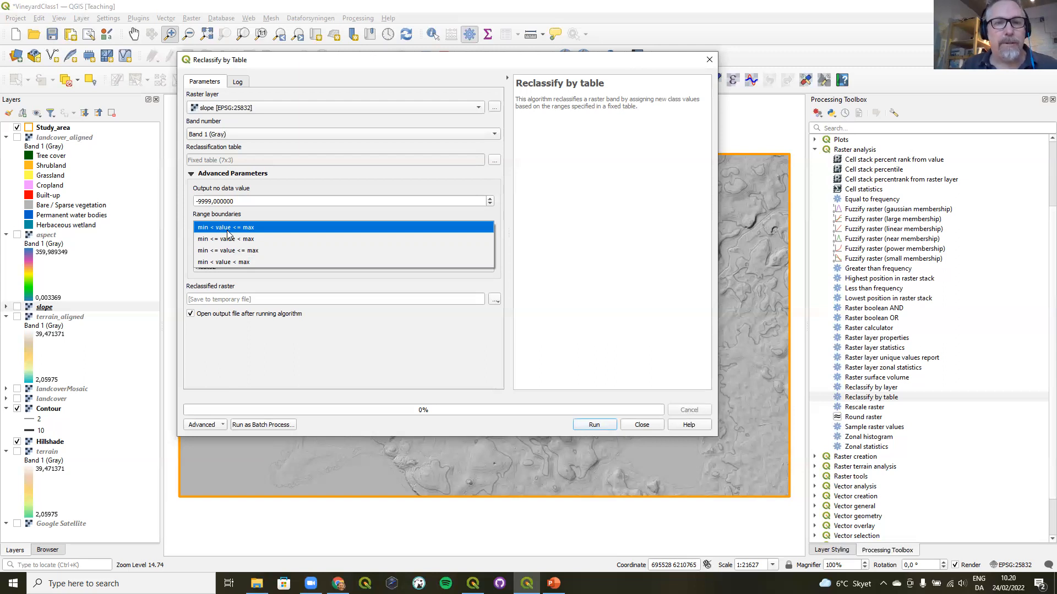
left_click(227, 233)
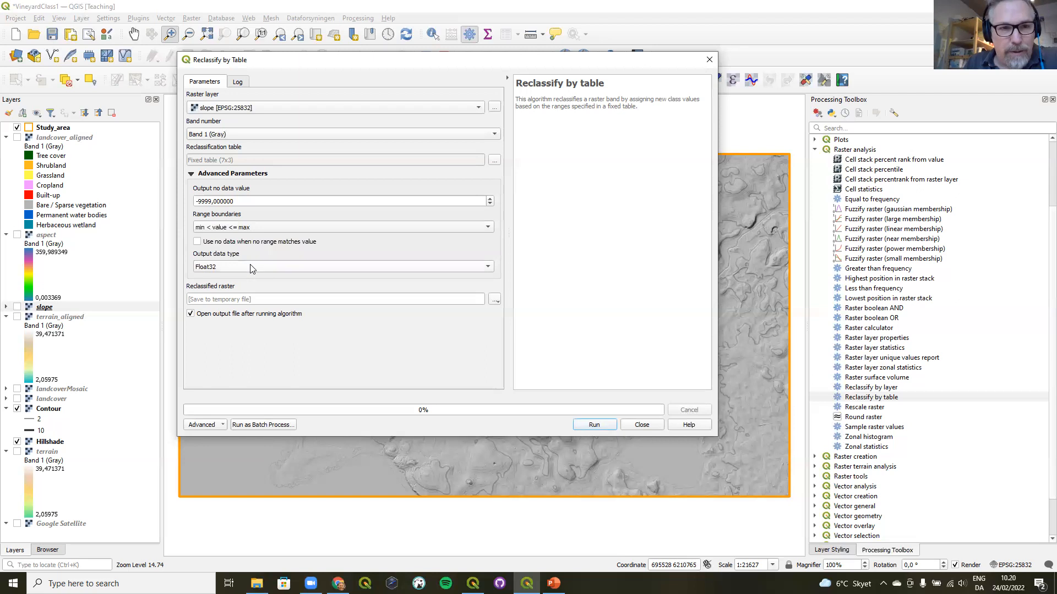
left_click(250, 266)
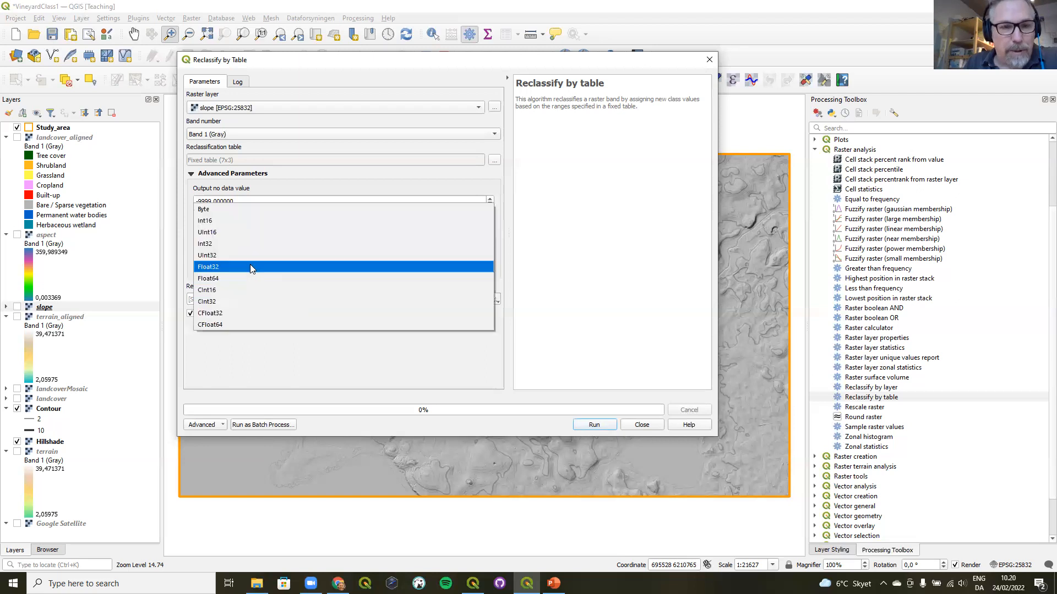
left_click(258, 220)
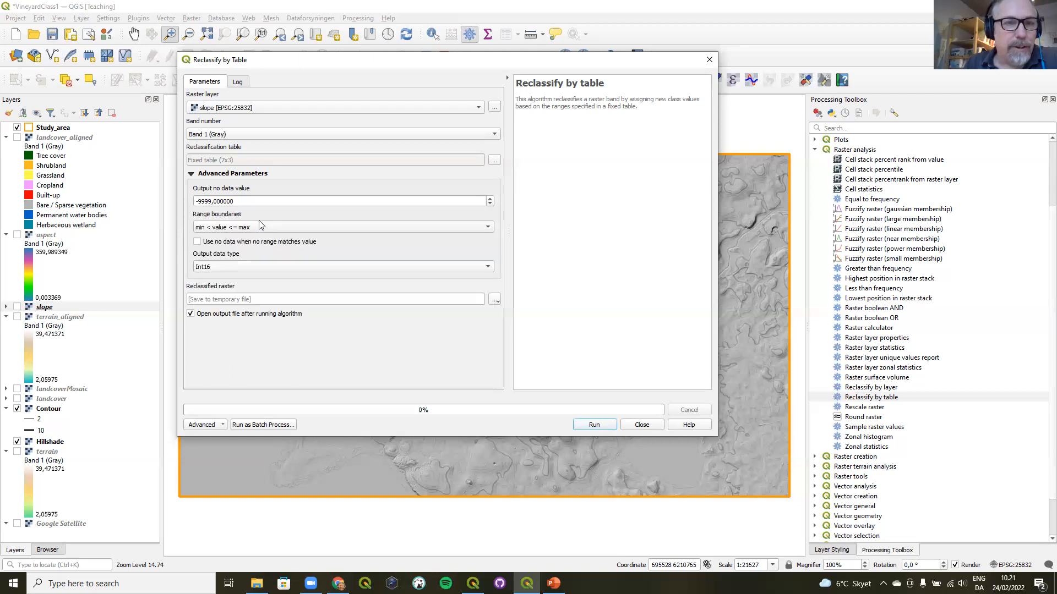
- Set the reclassified raster output to slope_rc.tif in the OutputClass folder and run the slope reclassification
left_click(496, 301)
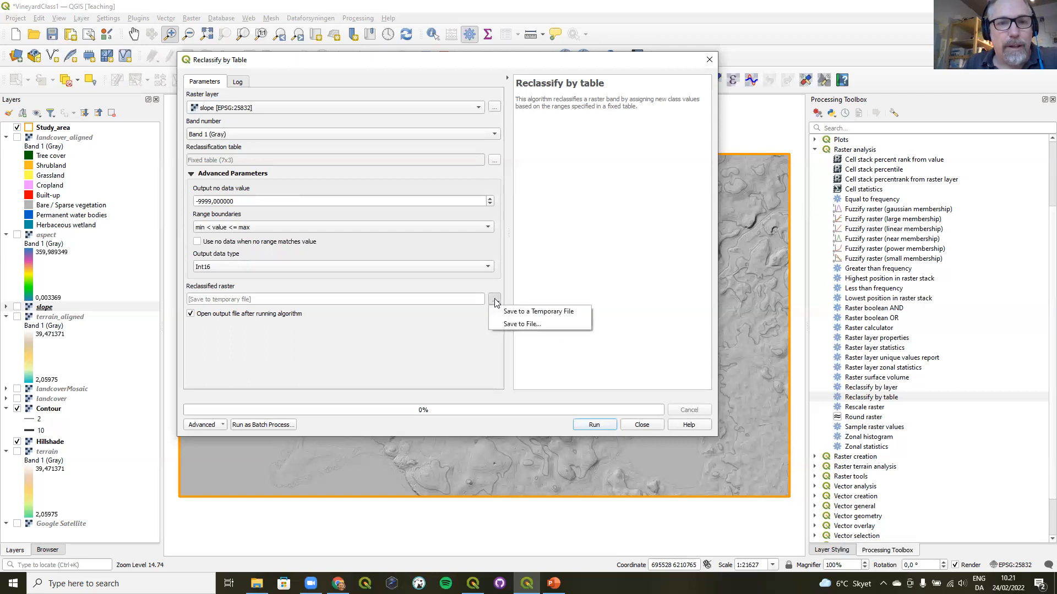
left_click(506, 325)
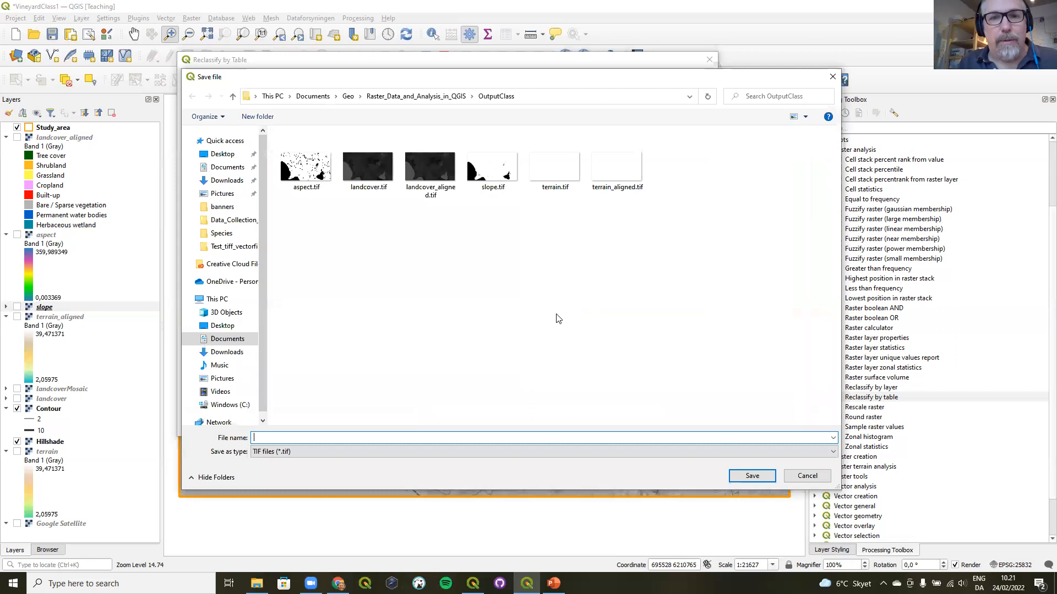
left_click(497, 172)
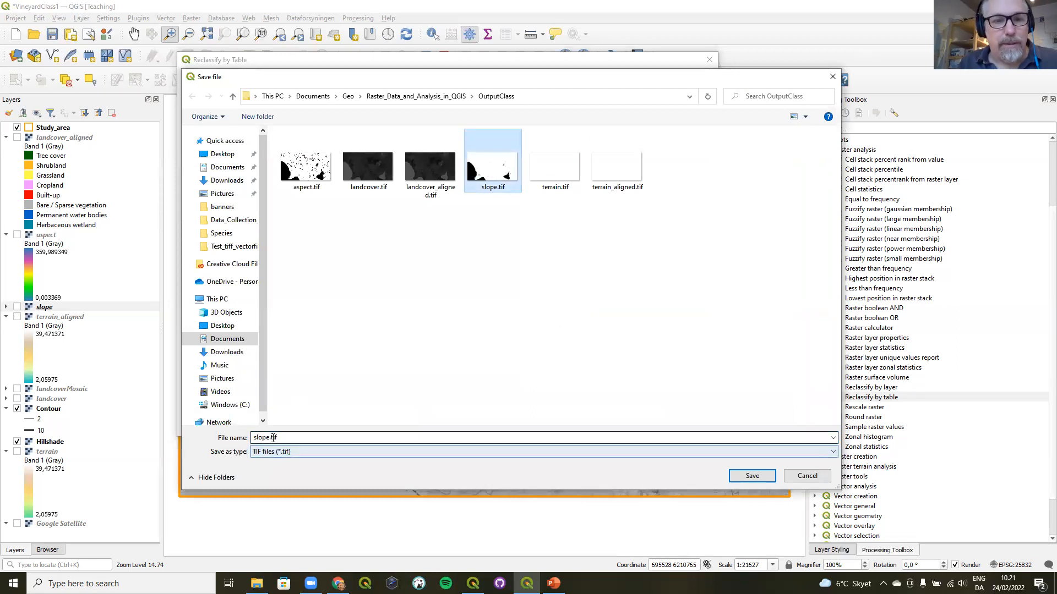
double_click(274, 439)
left_click(270, 439)
type("_rc")
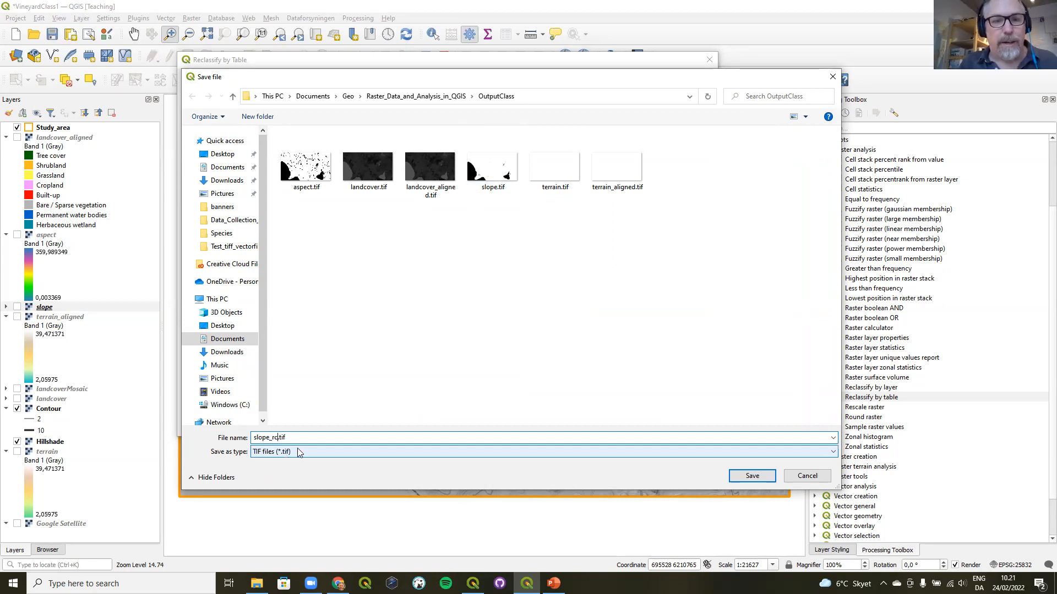
left_click_drag(278, 438, 266, 439)
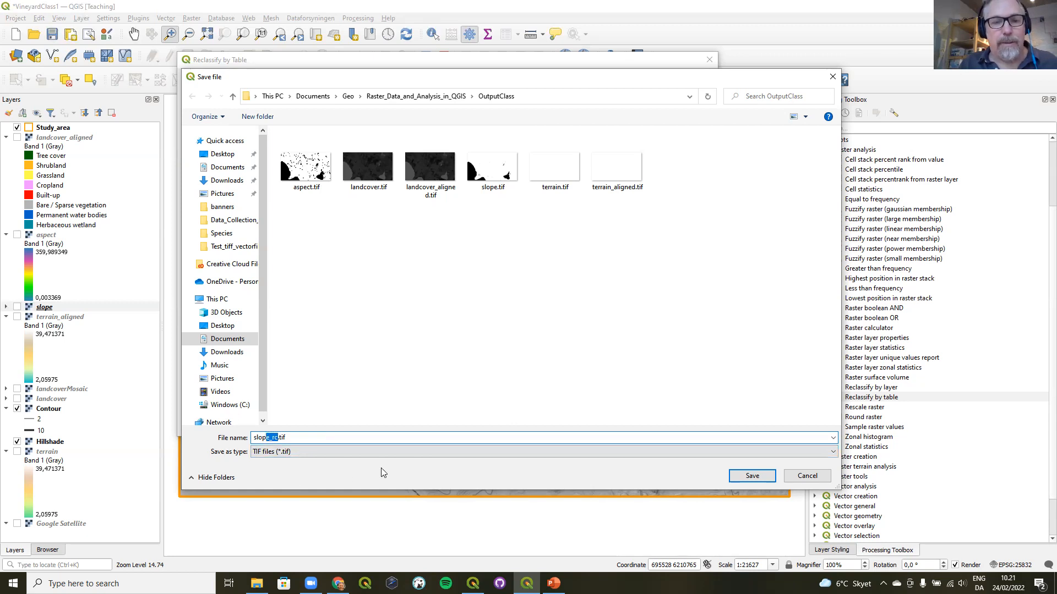
left_click(752, 476)
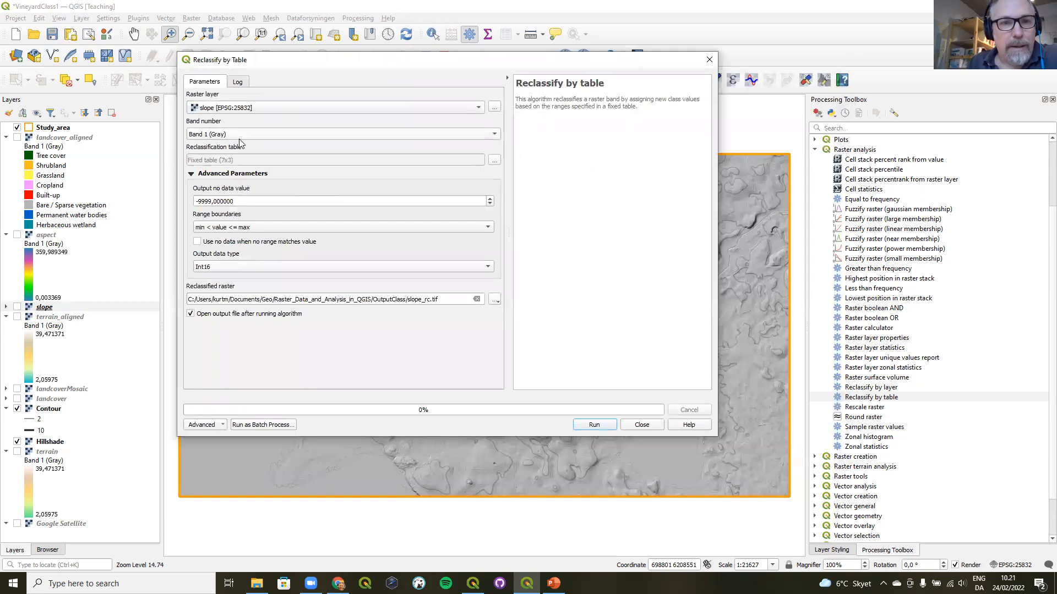
left_click(592, 426)
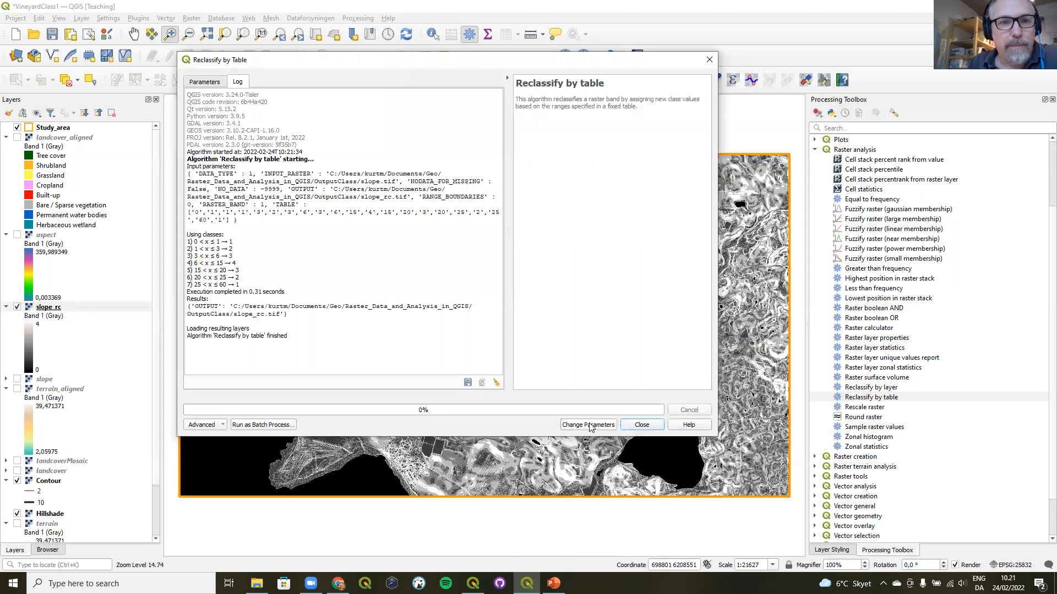
left_click(640, 425)
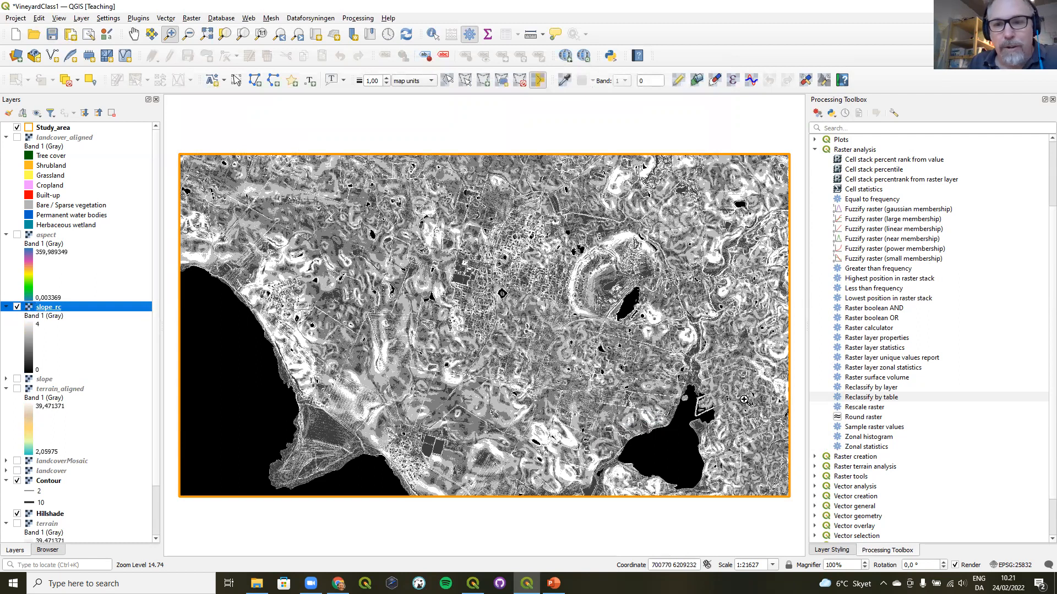
- Style the slope_rc layer with the Paletted/Unique values renderer and classify its values
left_click(831, 549)
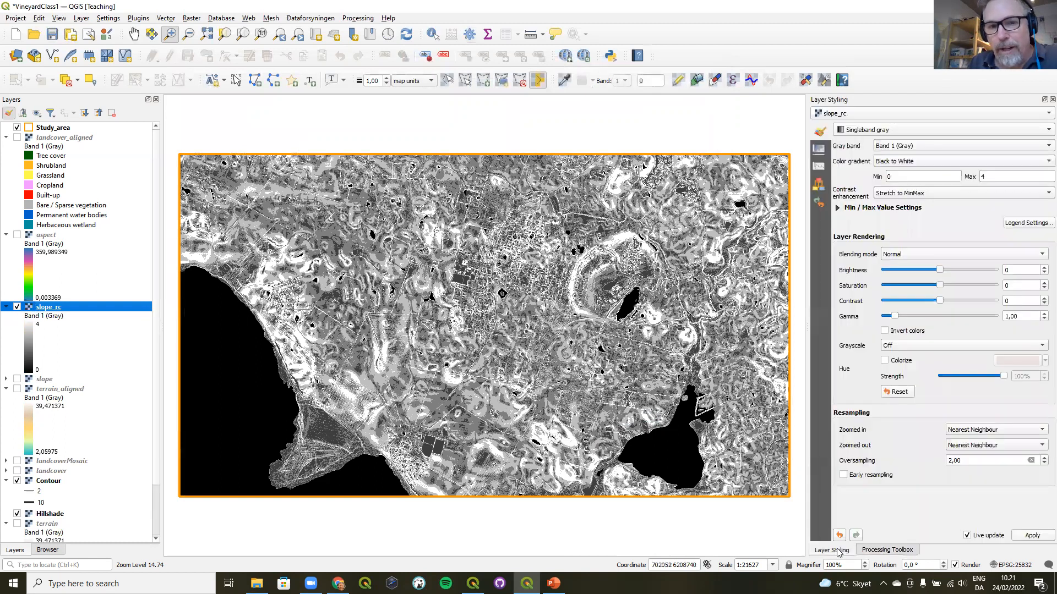
left_click(876, 132)
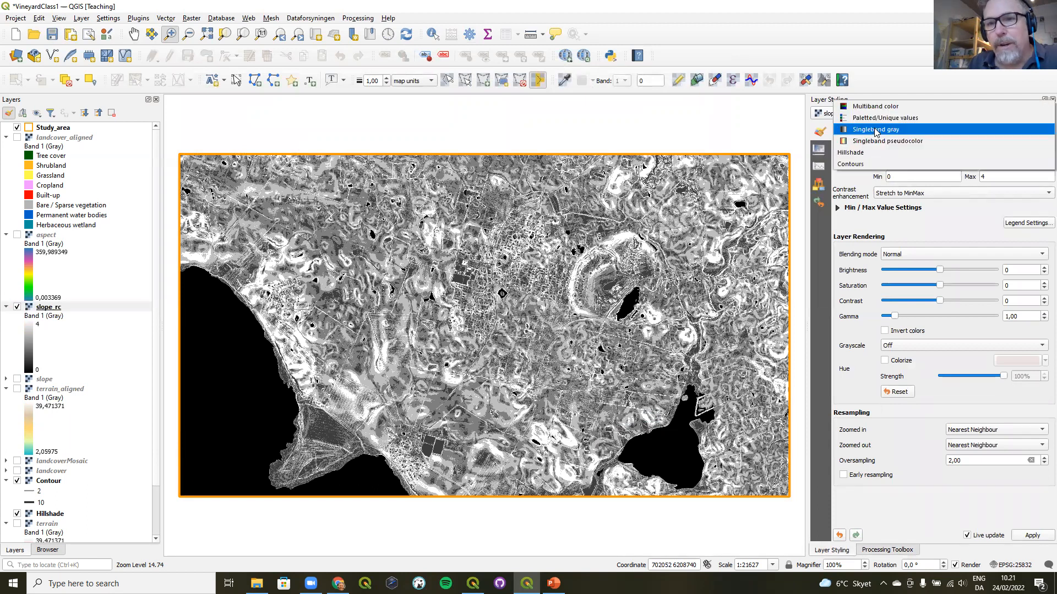
left_click(880, 119)
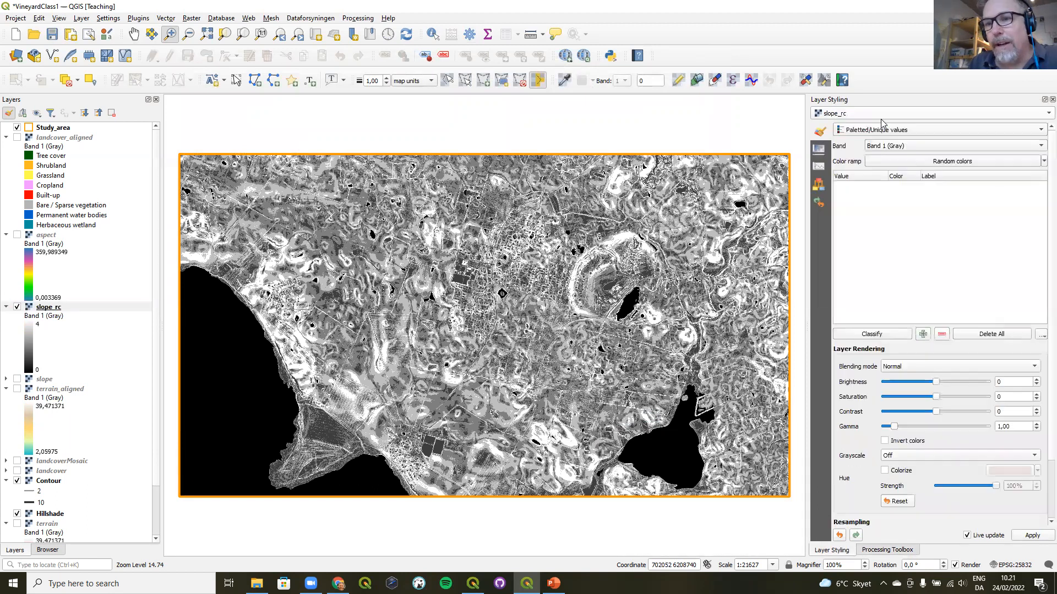
left_click(865, 336)
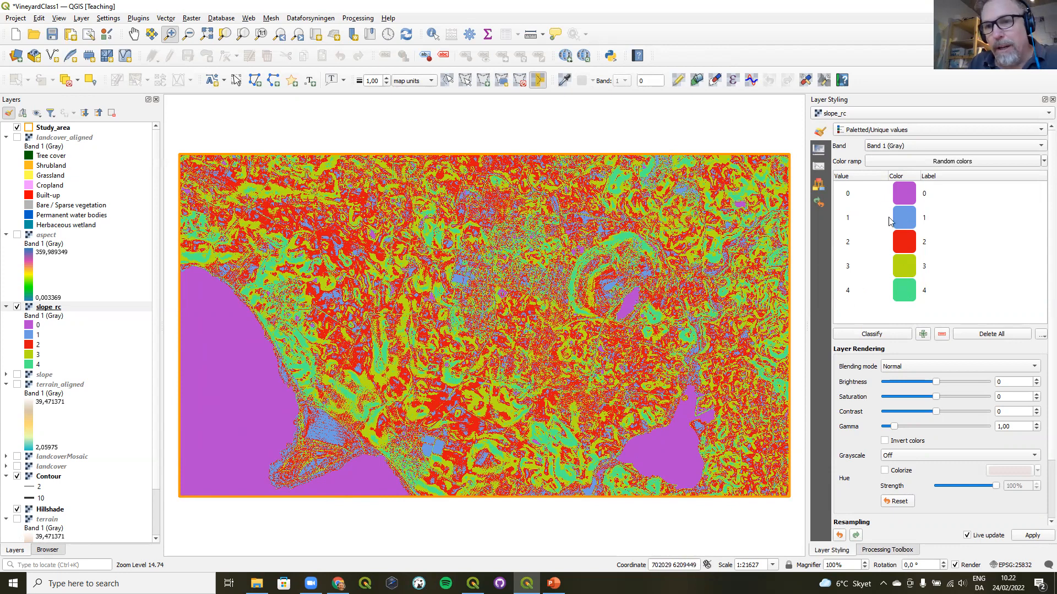
- Apply the RdYlGn color ramp to the slope_rc classes
left_click(1043, 161)
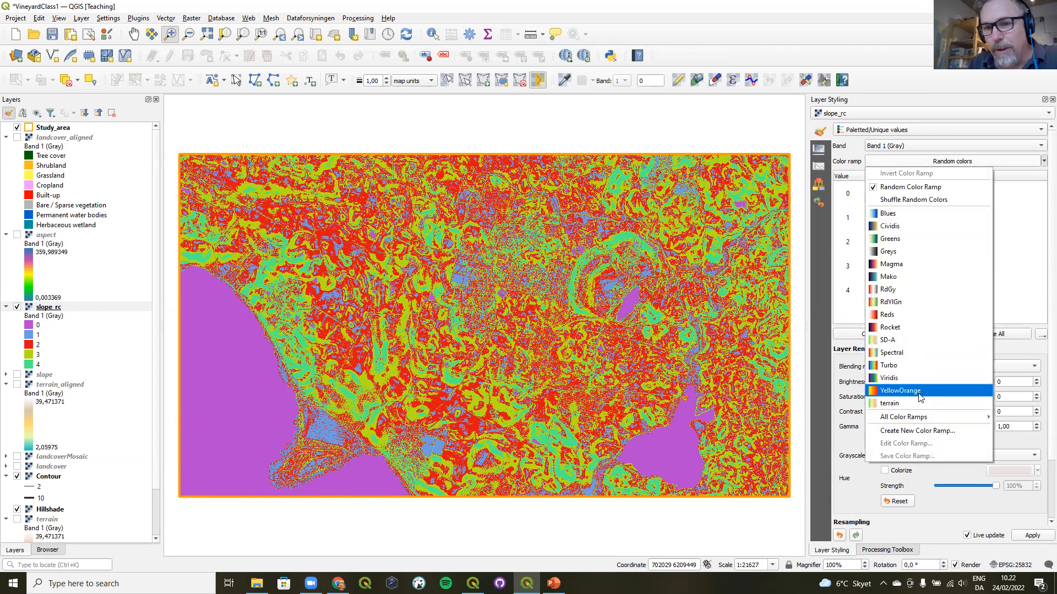
mouse_move(903, 422)
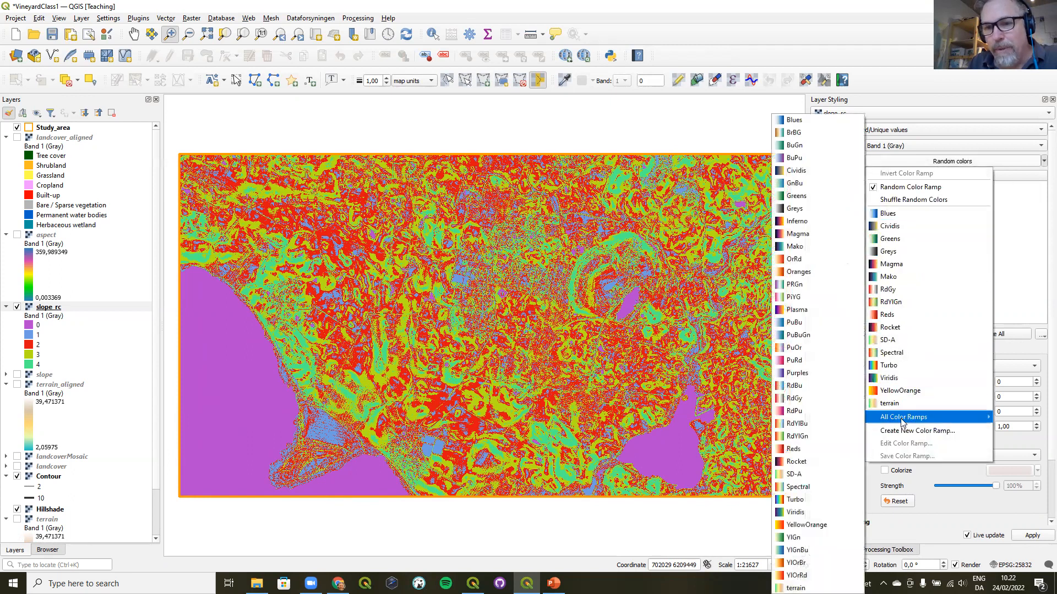
left_click(826, 437)
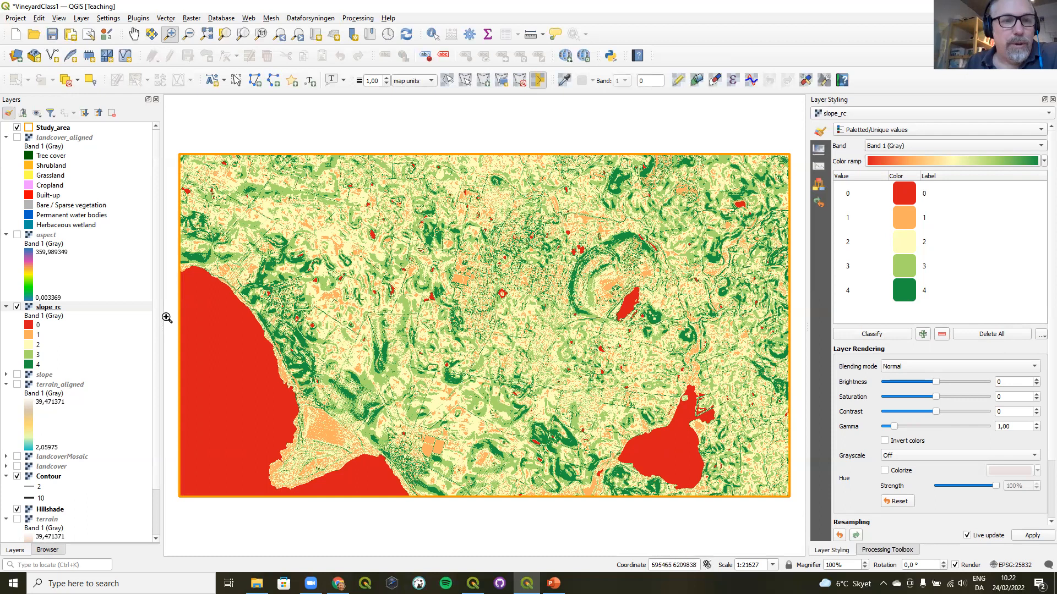
- Hide the slope_rc layer and start Reclassify by Table on the aspect raster, opening its reclassification table for editing
left_click(17, 307)
left_click(889, 551)
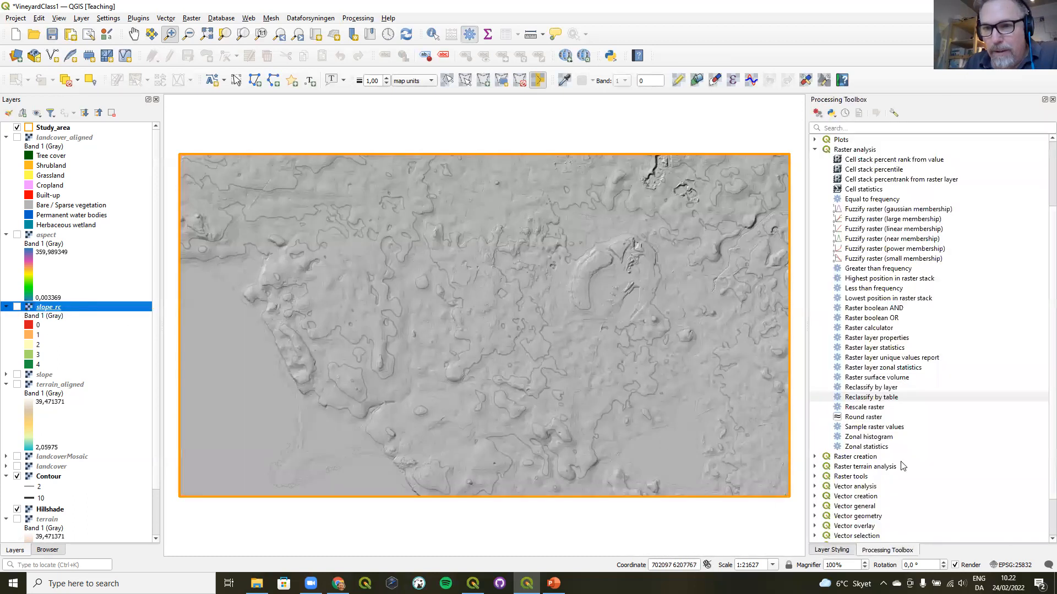
double_click(868, 397)
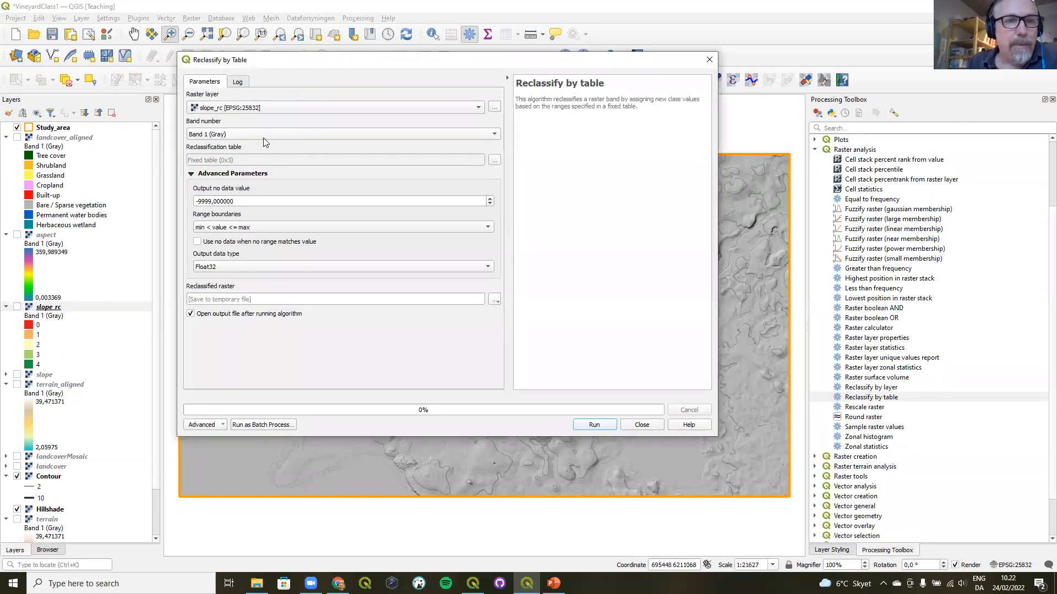
left_click(275, 109)
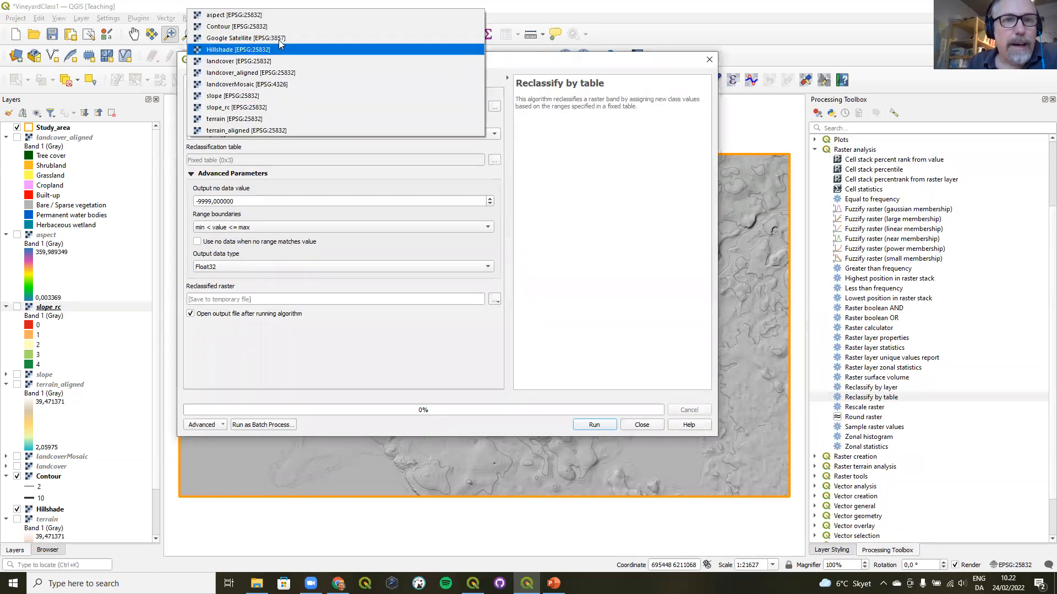
left_click(280, 16)
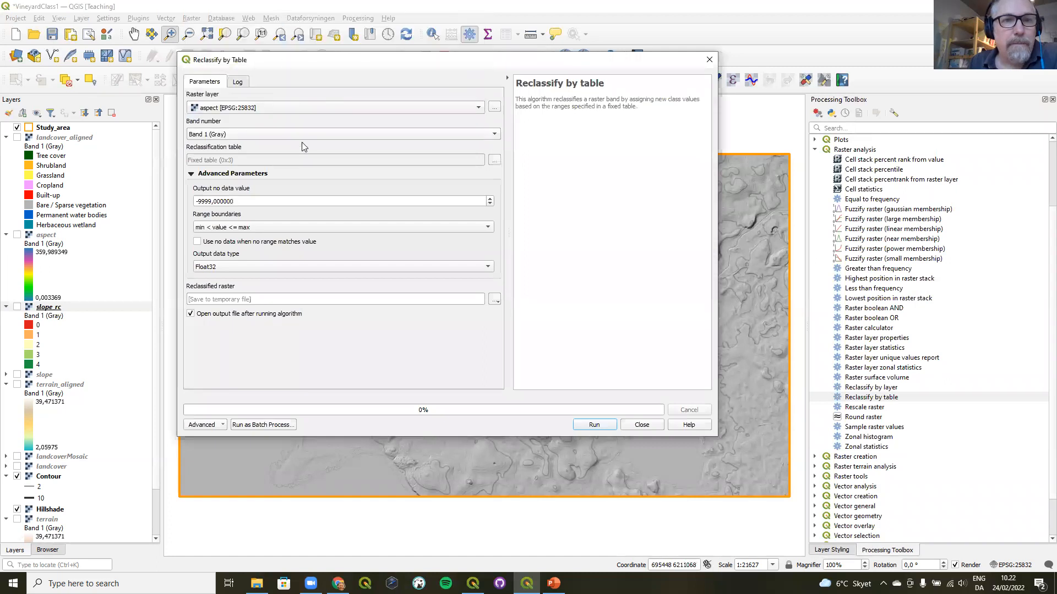
left_click(494, 160)
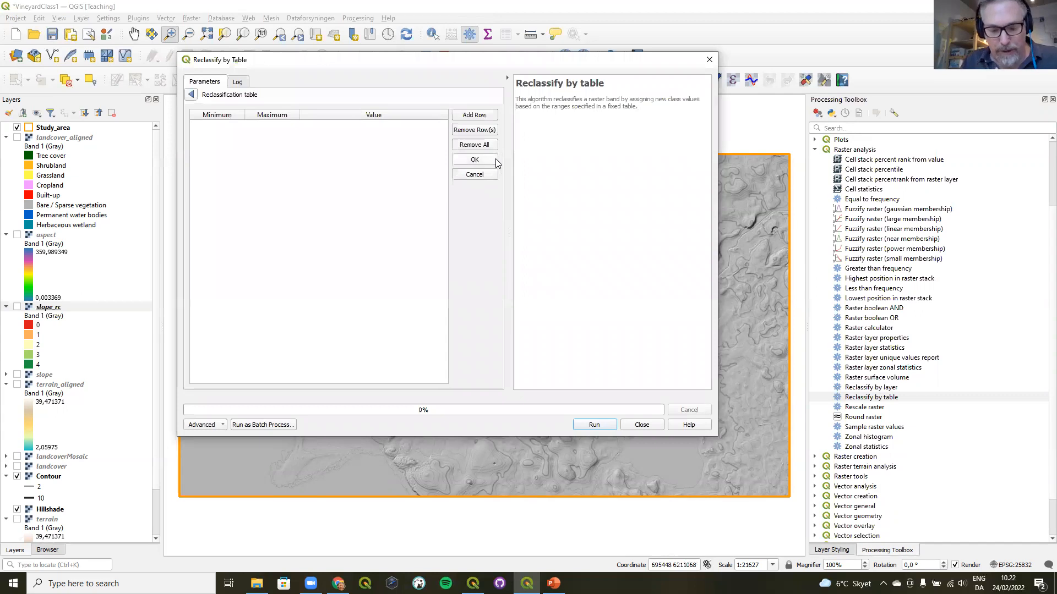
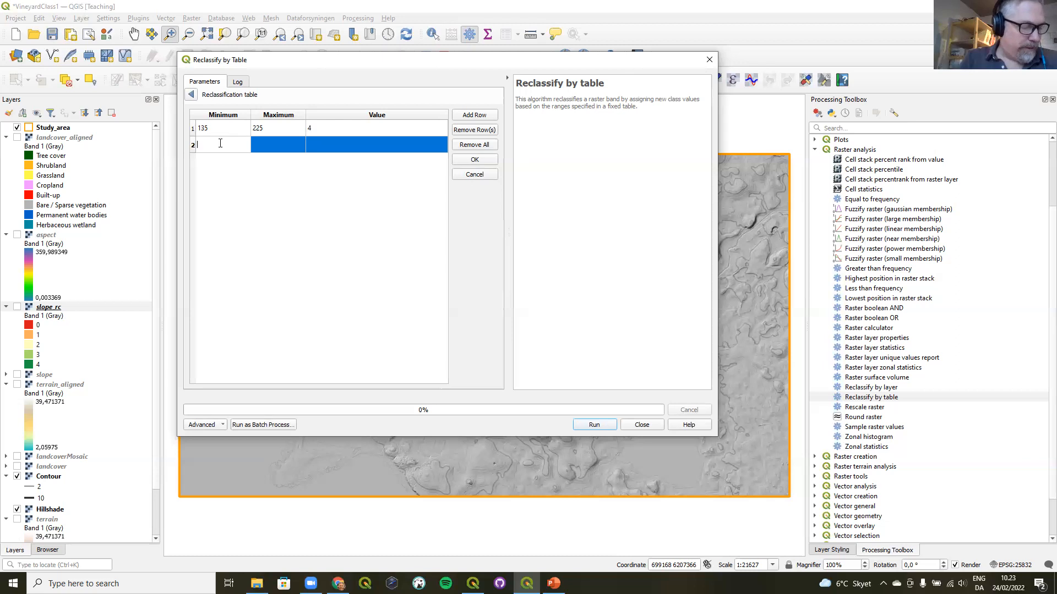
- Fill the second aspect reclassification row with minimum 90, maximum 135 and value 3
type("90")
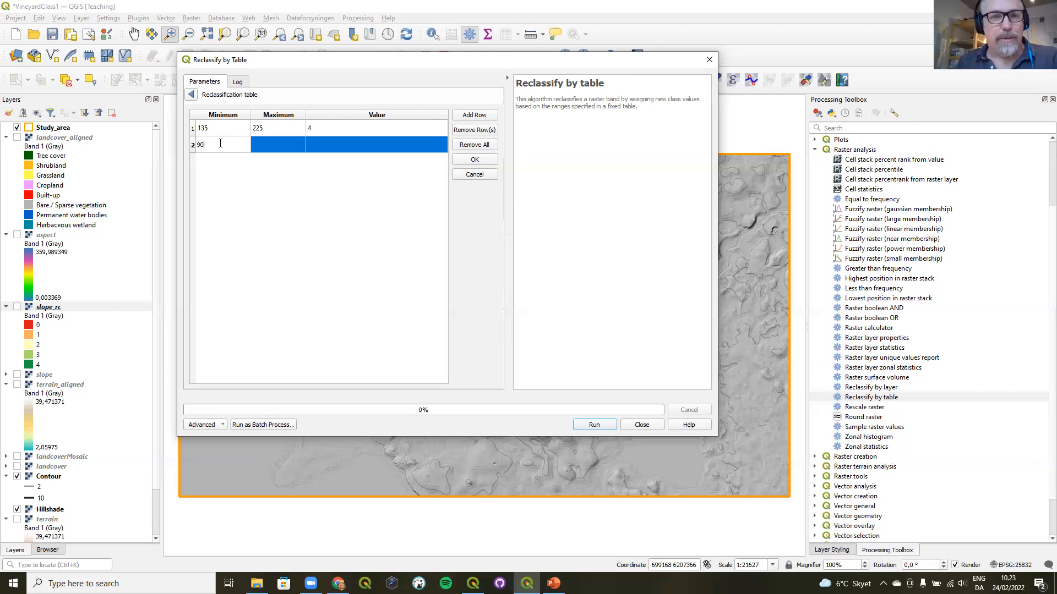
left_click(274, 142)
type("135")
left_click(344, 145)
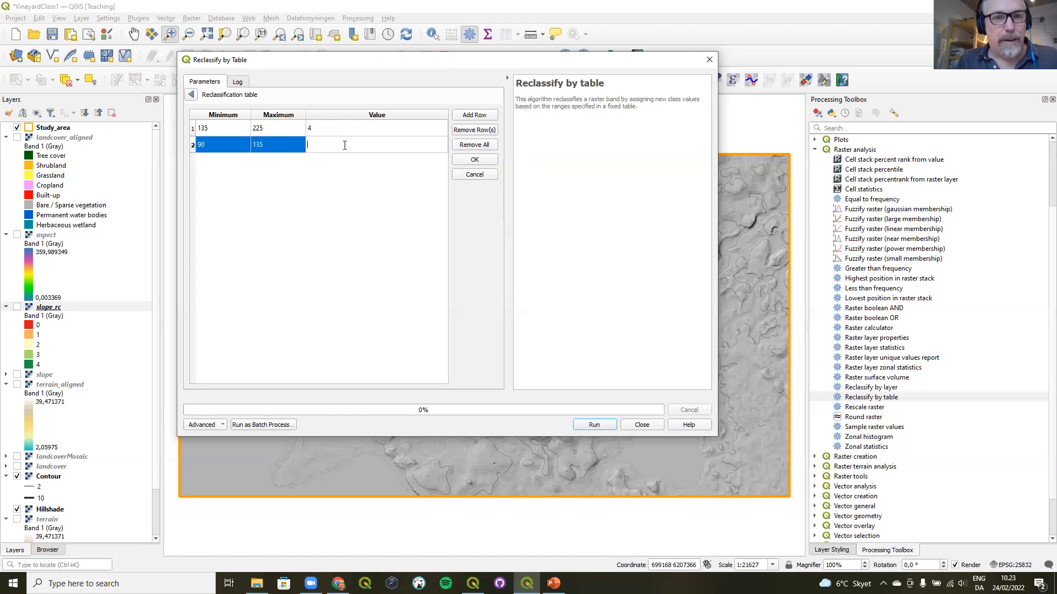
type("3")
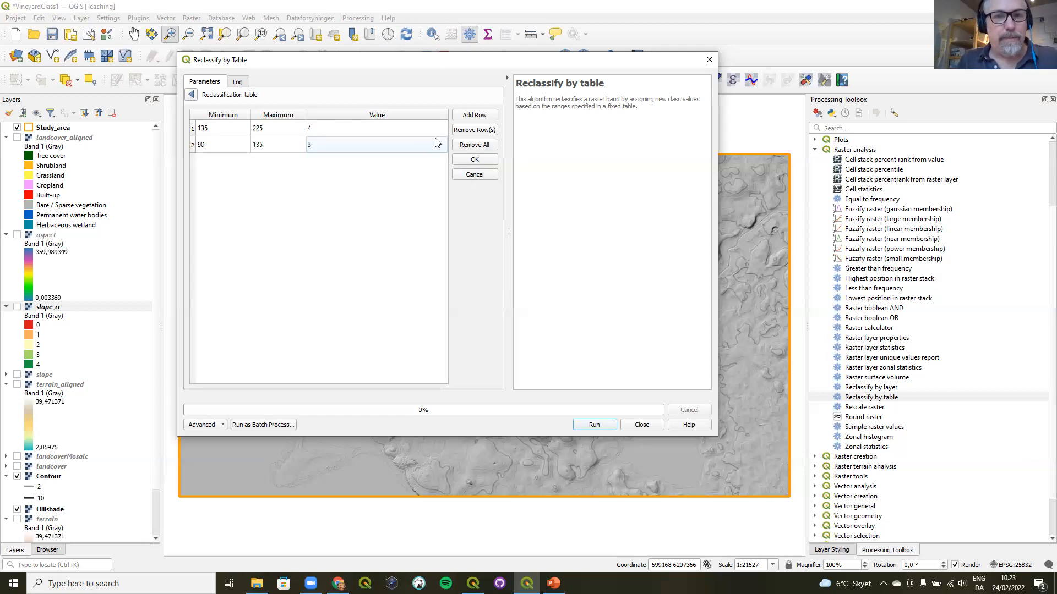
- Add a third aspect reclassification row with minimum 225, maximum 270 and value 3
left_click(470, 119)
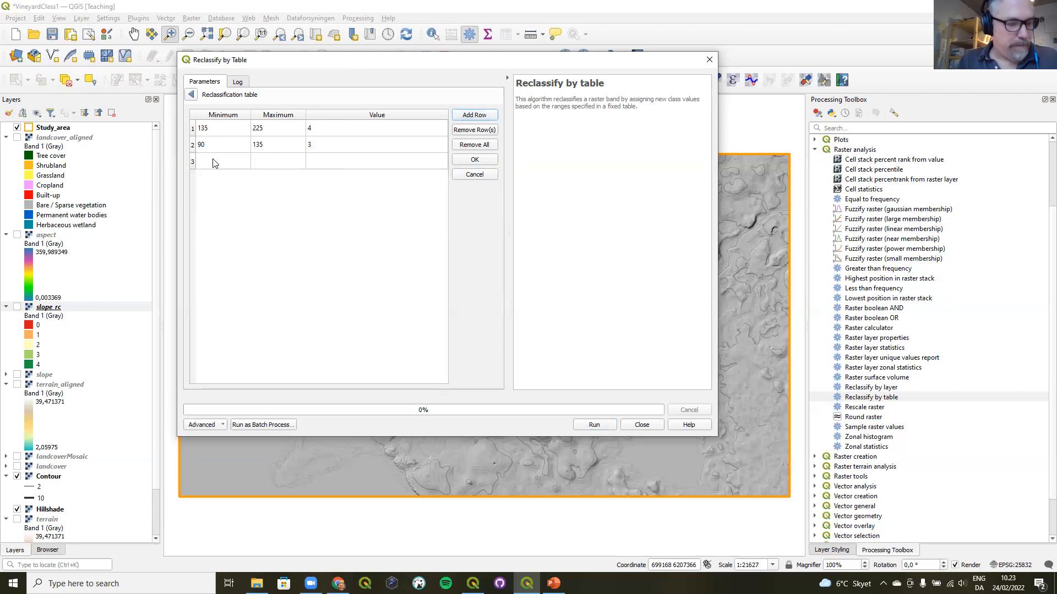
left_click(215, 161)
type("225")
left_click(279, 162)
type("2")
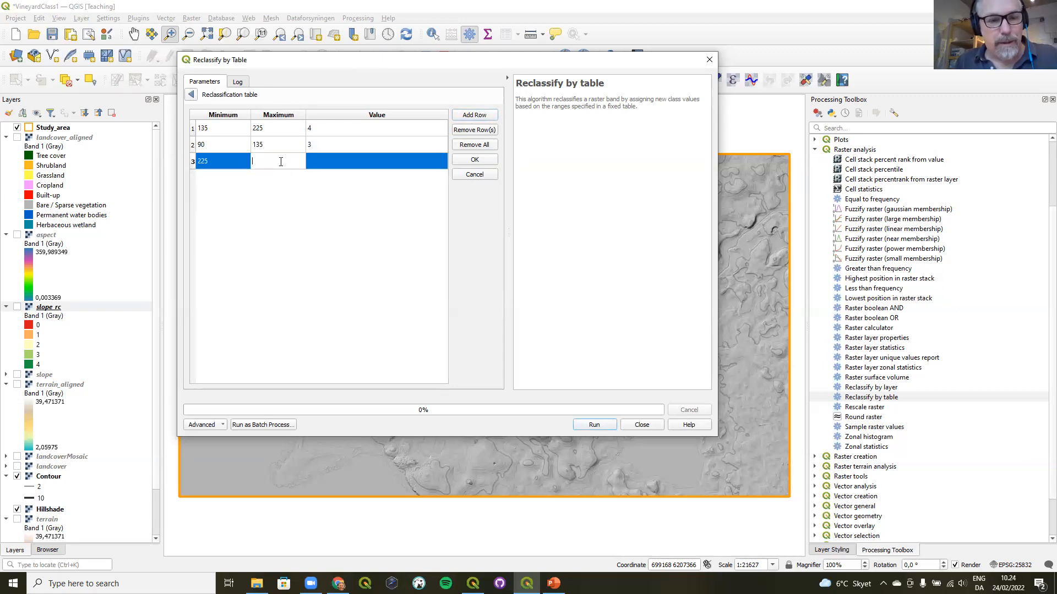
type("70")
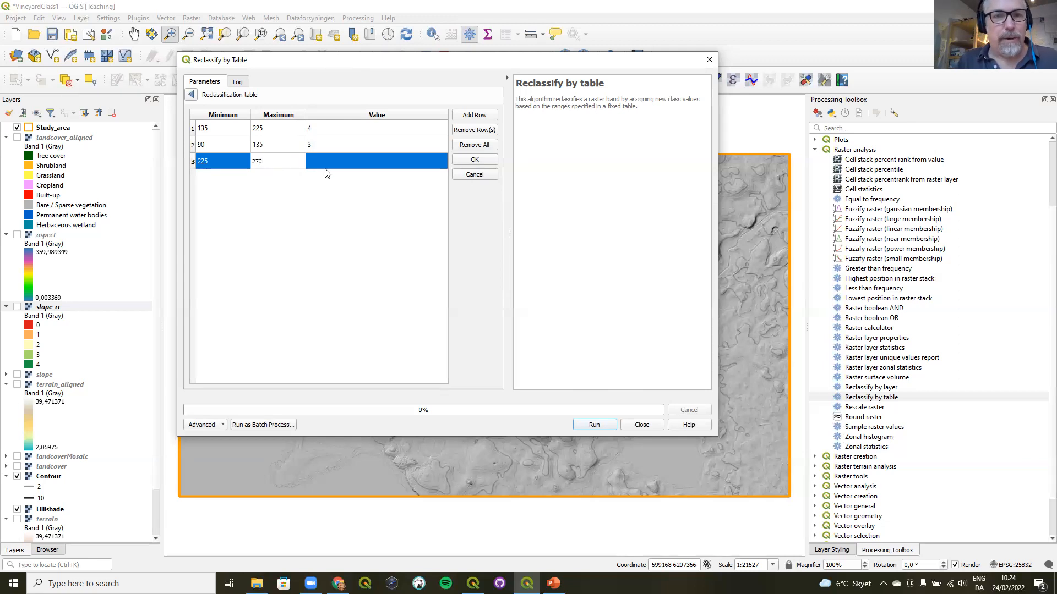
left_click(331, 166)
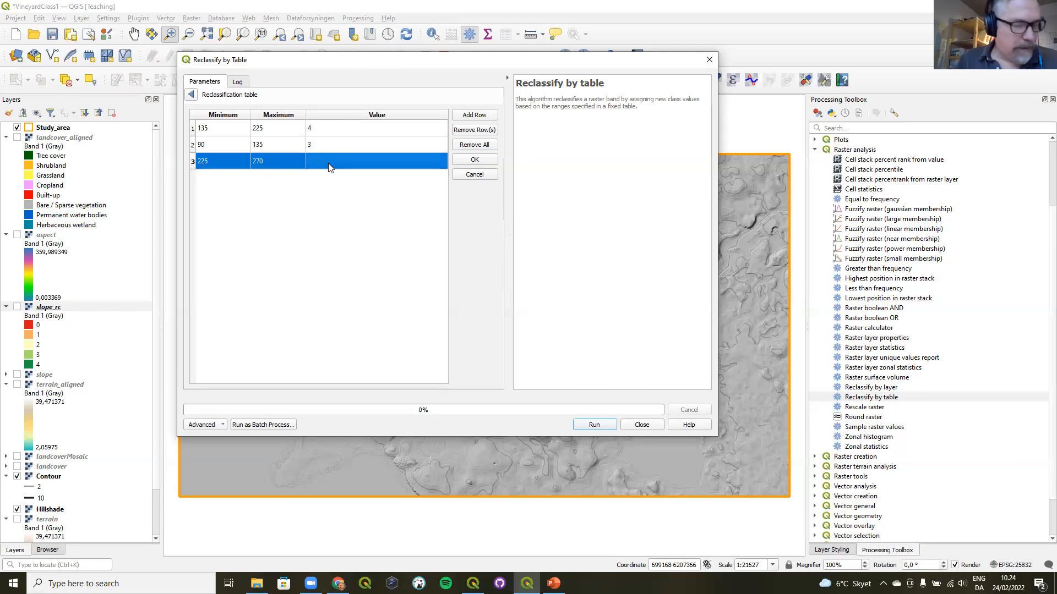
type("3")
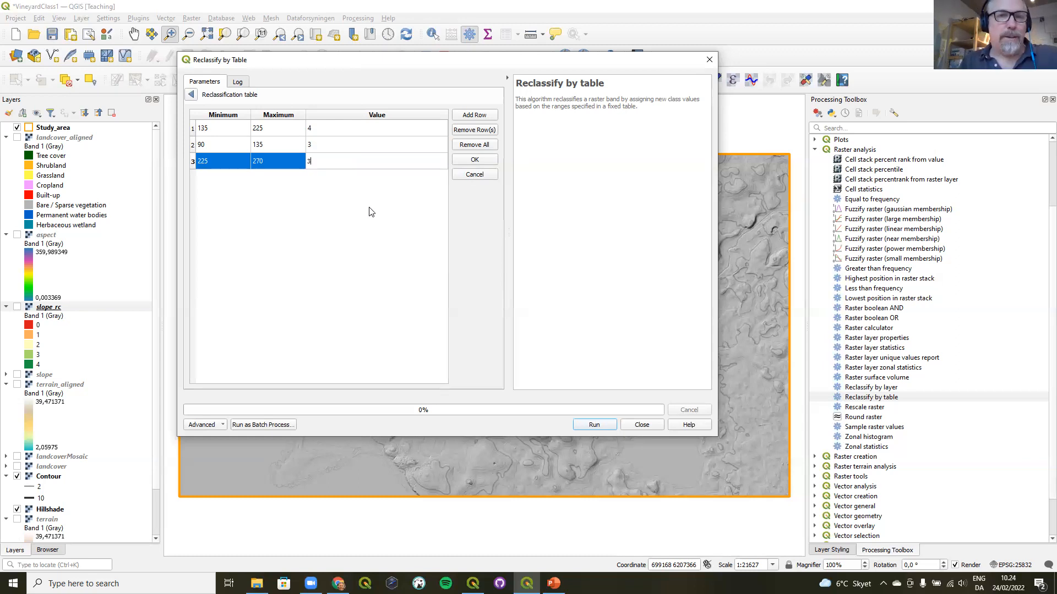
- Add a fourth aspect reclassification row with minimum 45, maximum 90 and value 2
left_click(473, 115)
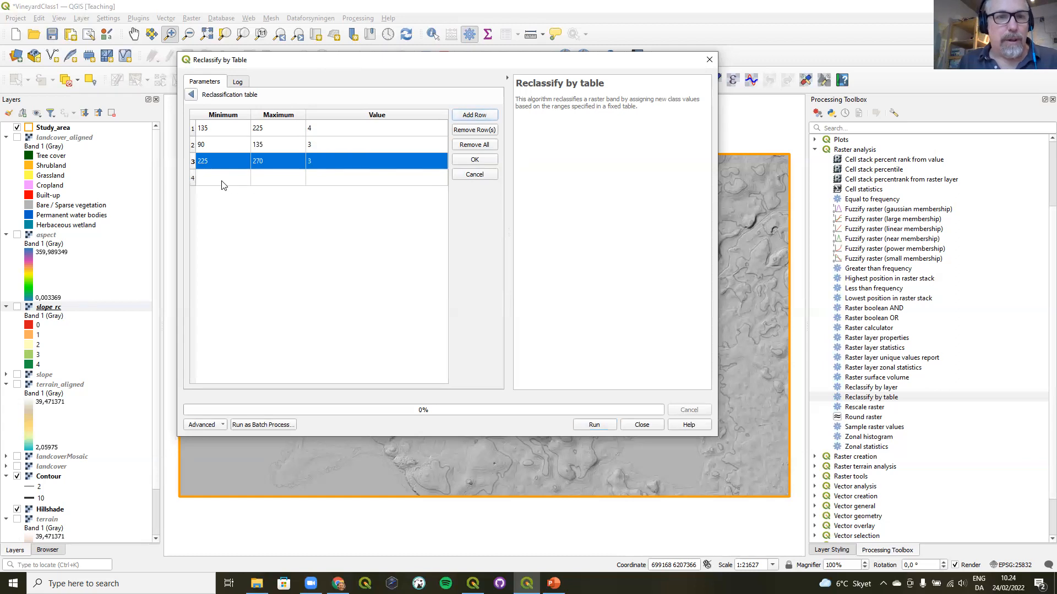
double_click(228, 177)
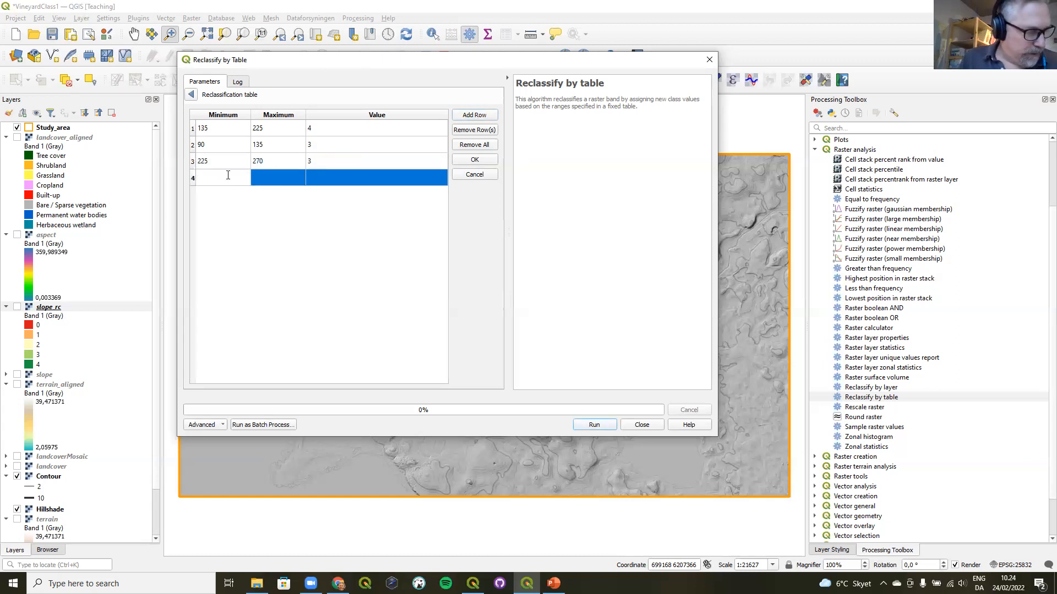
type("45")
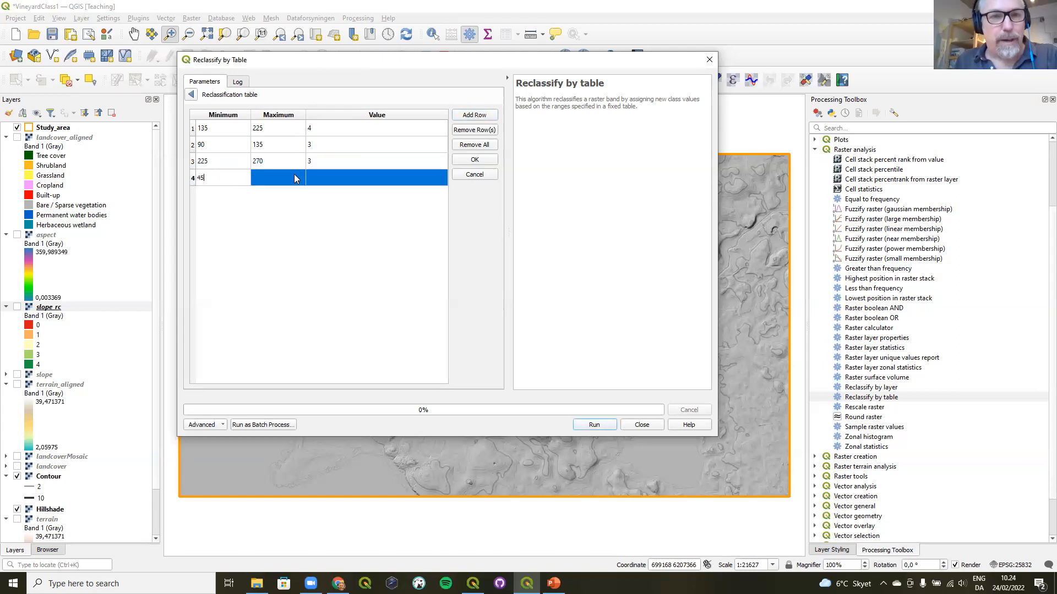
left_click(285, 178)
type("90")
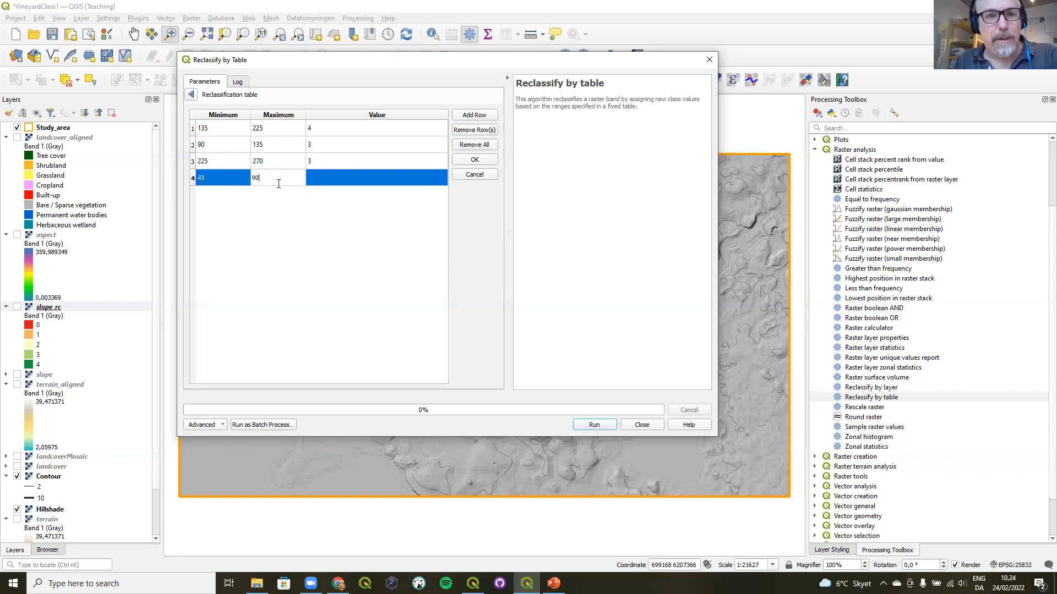
left_click(323, 179)
type("2")
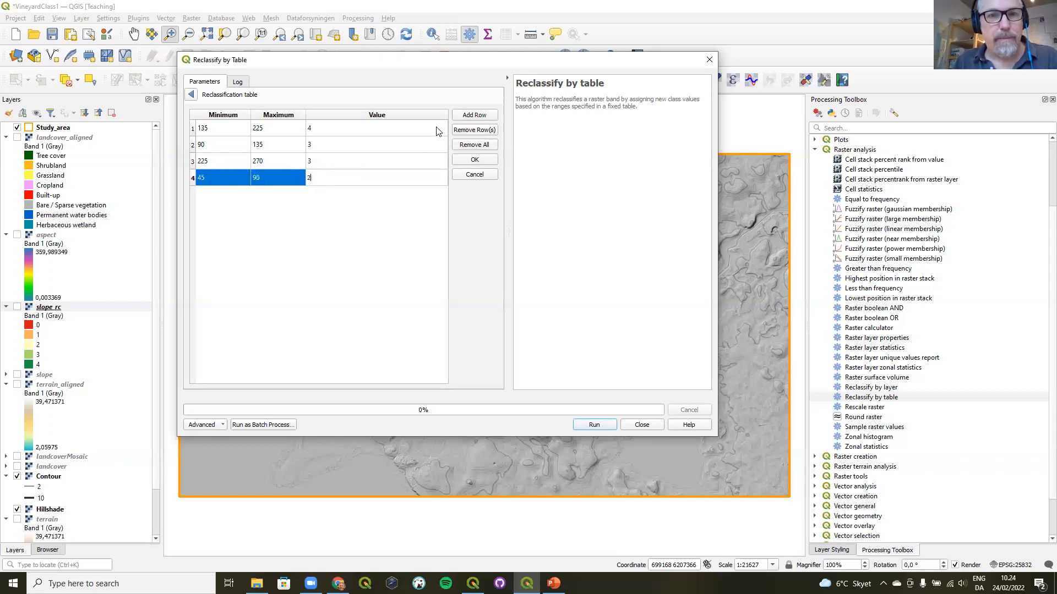
- Add a fifth aspect reclassification row with minimum 270, maximum 315 and value 2
left_click(473, 114)
double_click(223, 194)
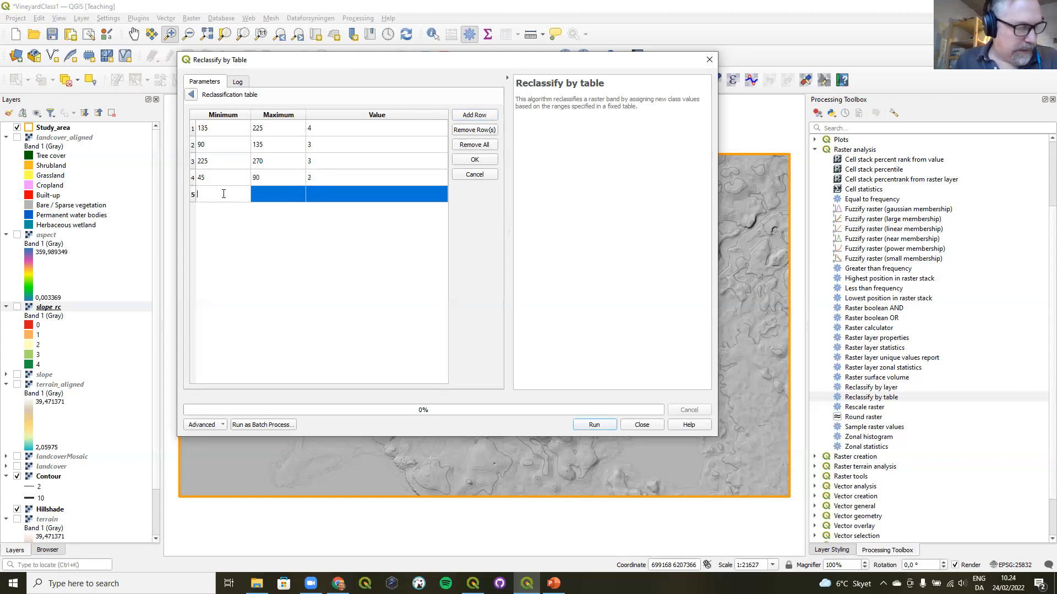
type("270")
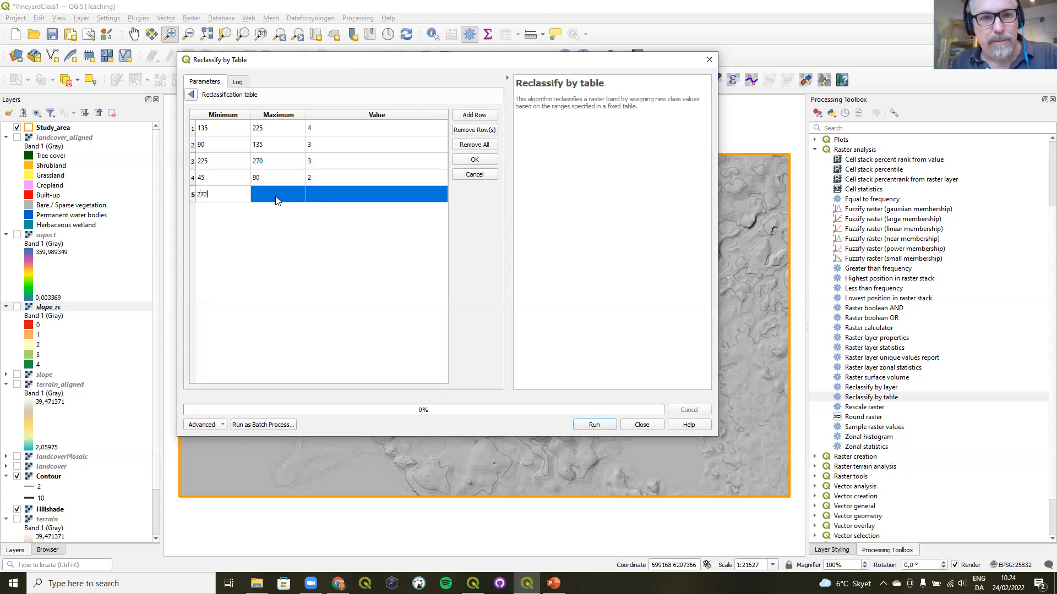
left_click(276, 193)
type("315")
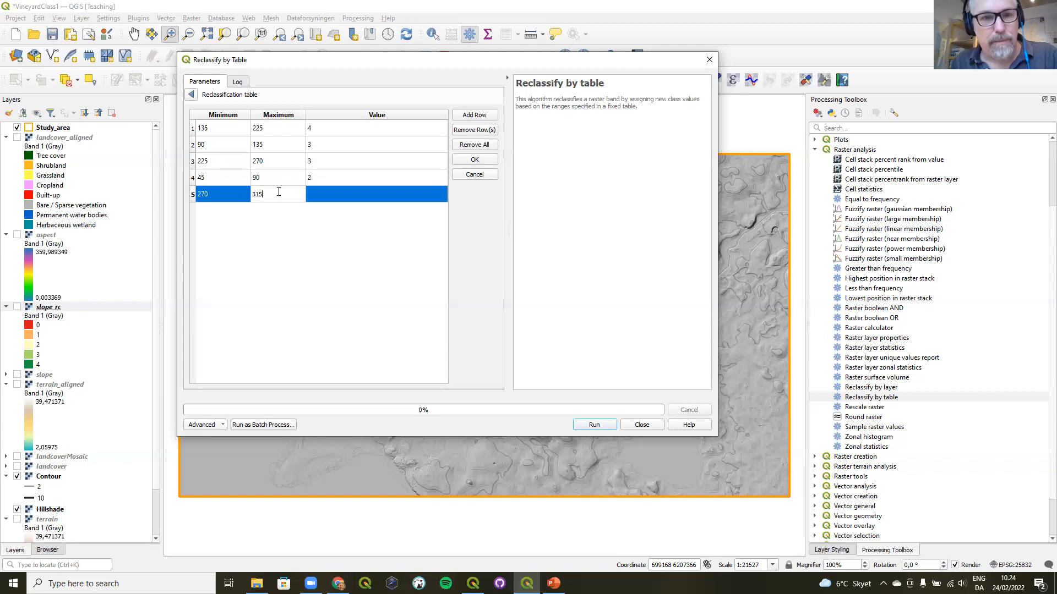
left_click(325, 190)
type("2")
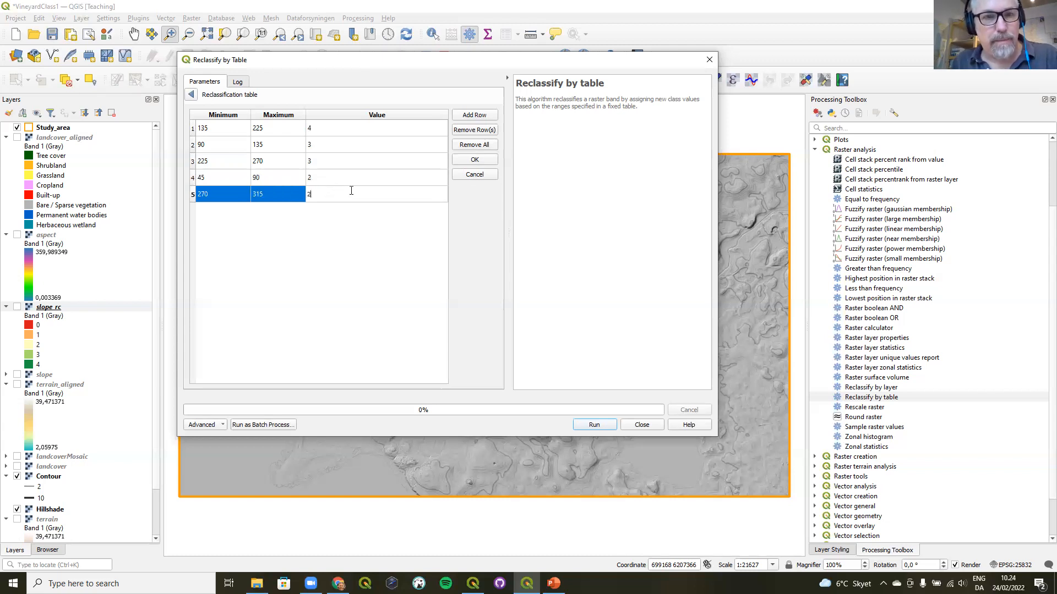
- Add a sixth aspect reclassification row with minimum 315, maximum 360 and value 1
left_click(465, 117)
left_click(229, 213)
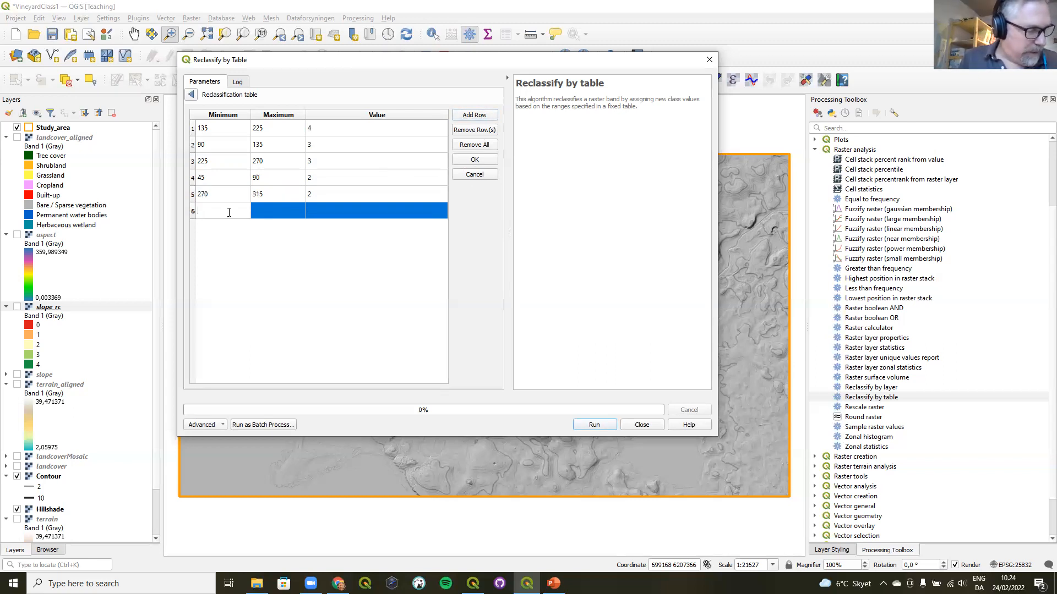
type("31")
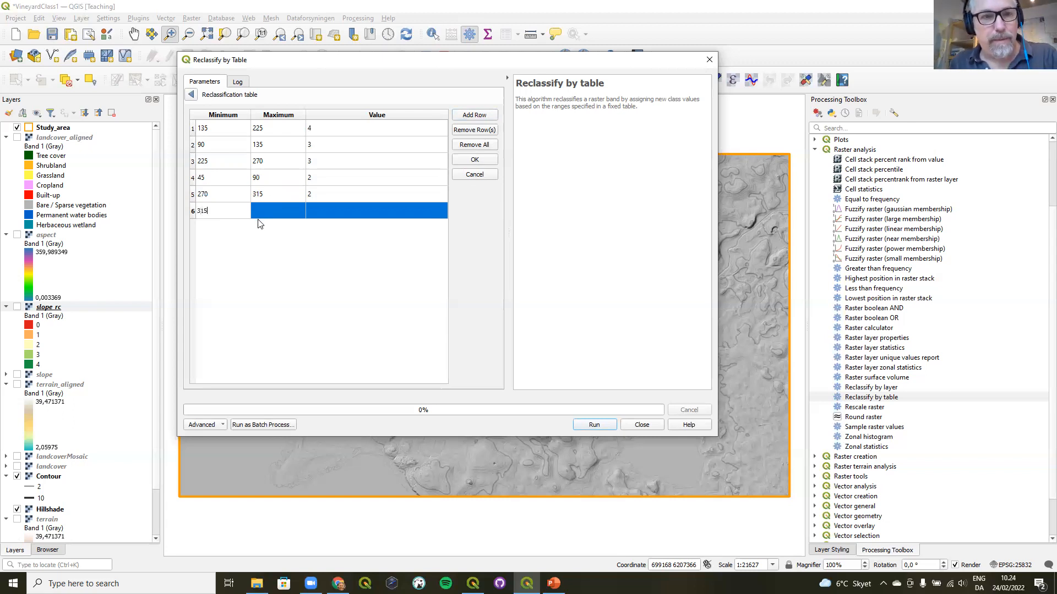
type("5")
left_click(265, 218)
double_click(267, 208)
type("360")
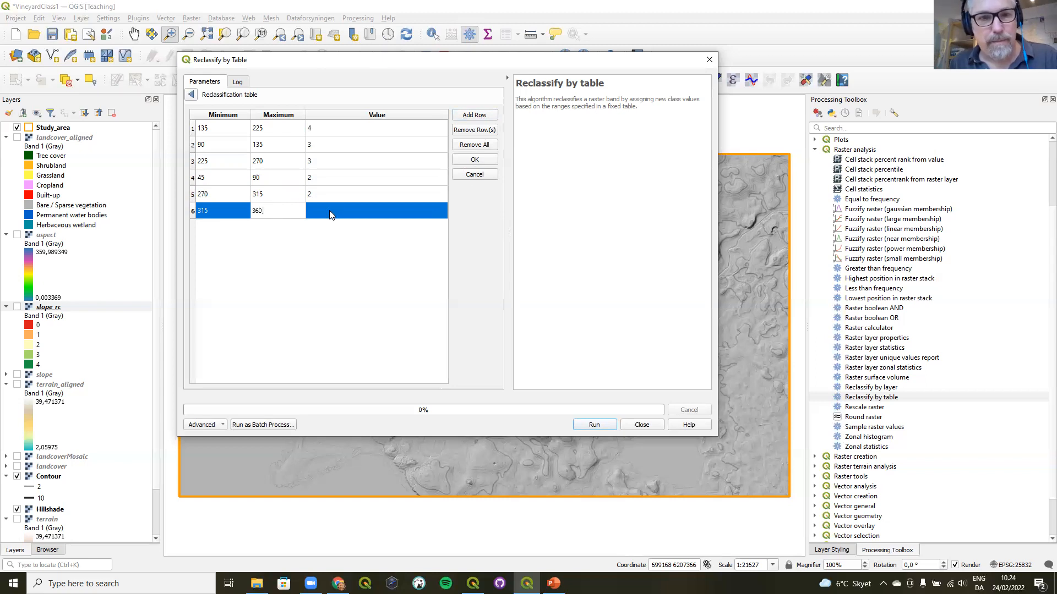
double_click(330, 213)
type("1")
- Add a seventh aspect reclassification row with minimum 0, maximum 45 and value 1
left_click(475, 115)
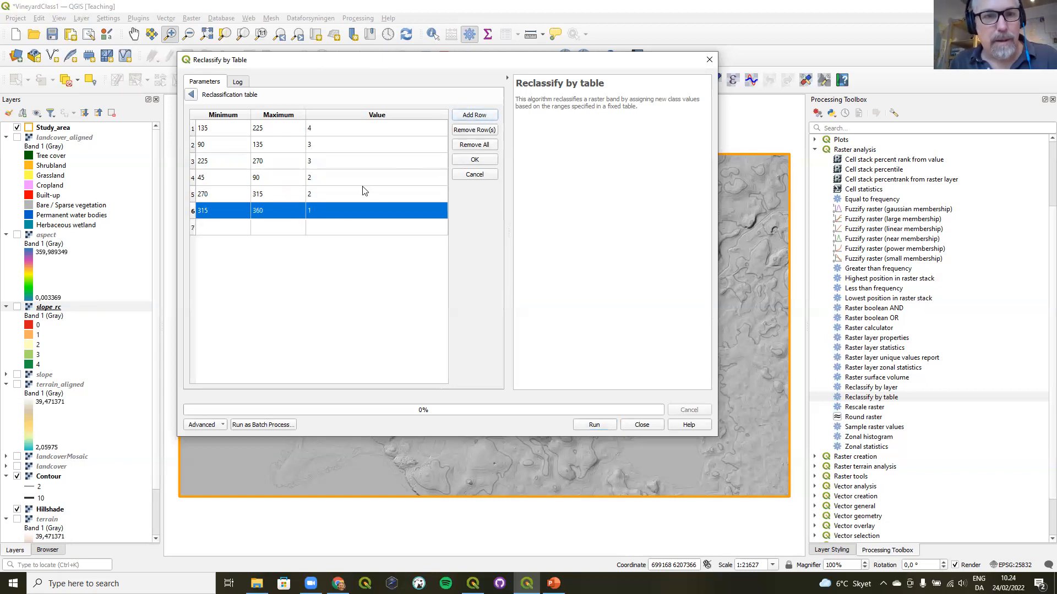
double_click(231, 226)
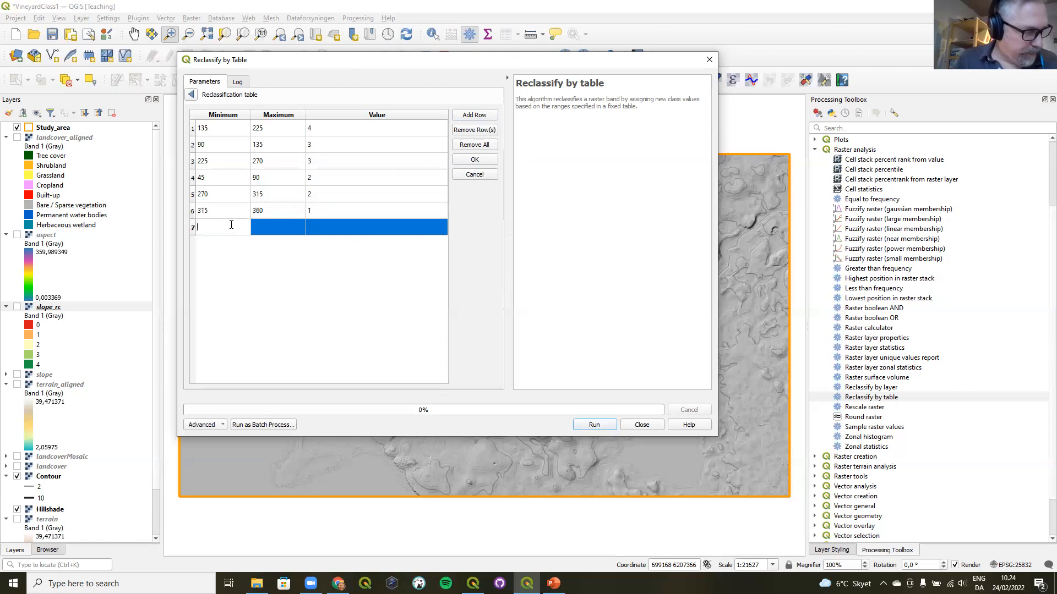
type("0")
double_click(278, 223)
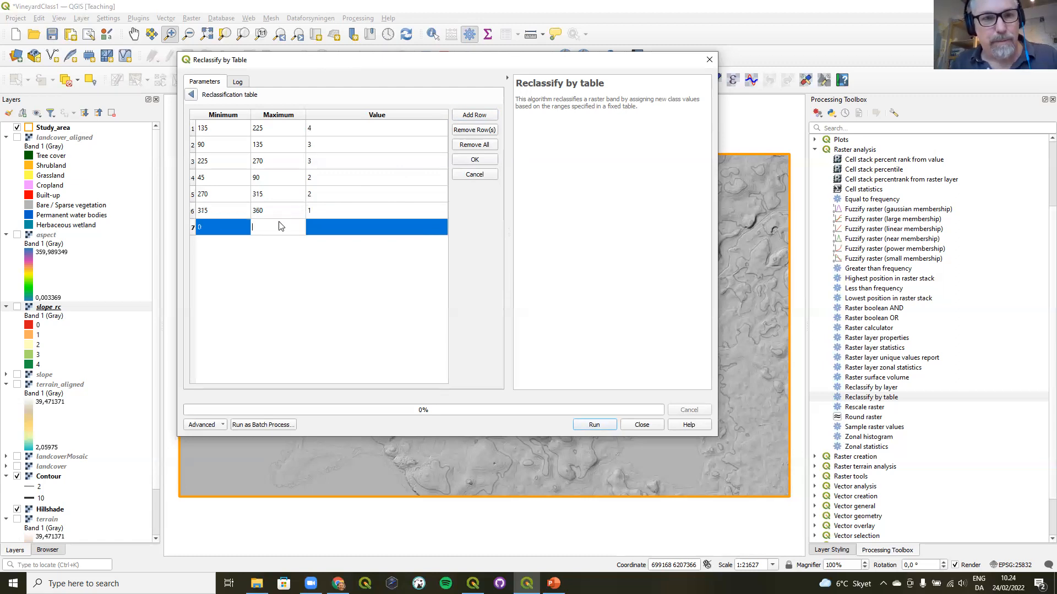
type("45")
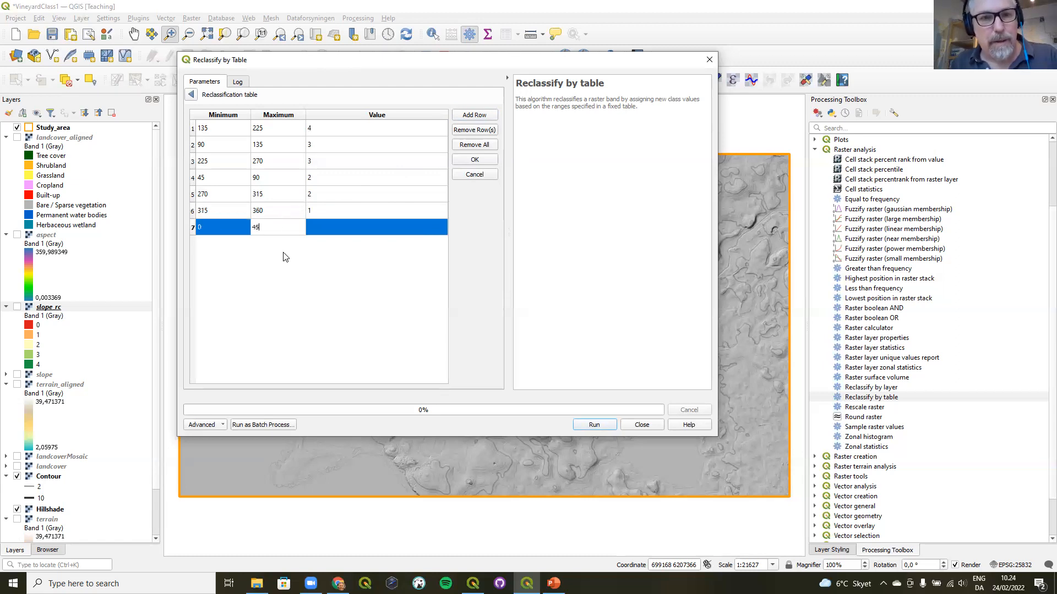
double_click(343, 233)
type("1")
key("Return")
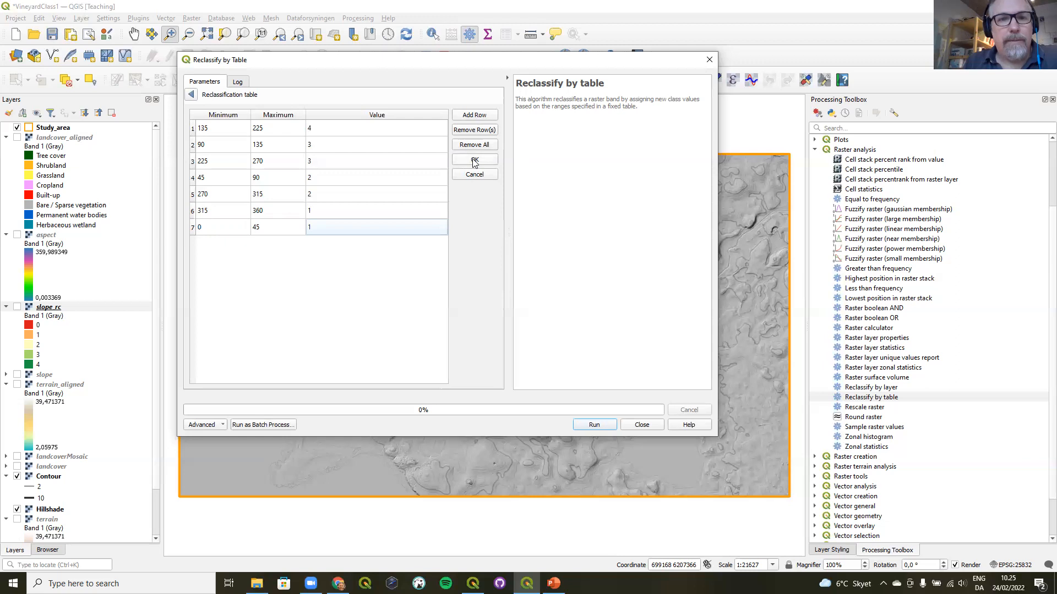
- Check the aspect reclassification rows one by one for their ranges and assigned values
left_click(332, 133)
left_click(329, 148)
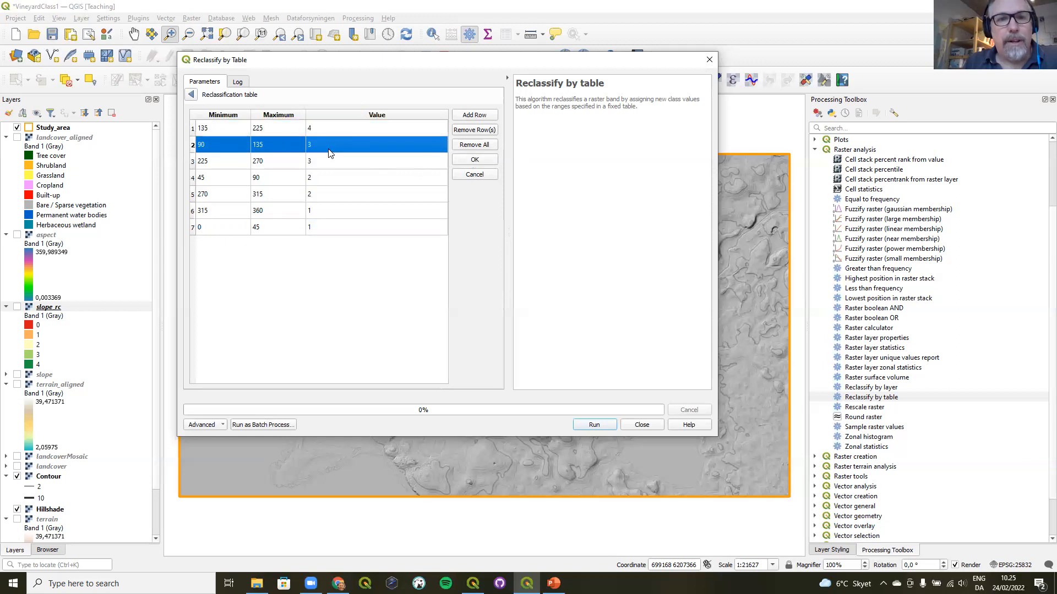
left_click(328, 161)
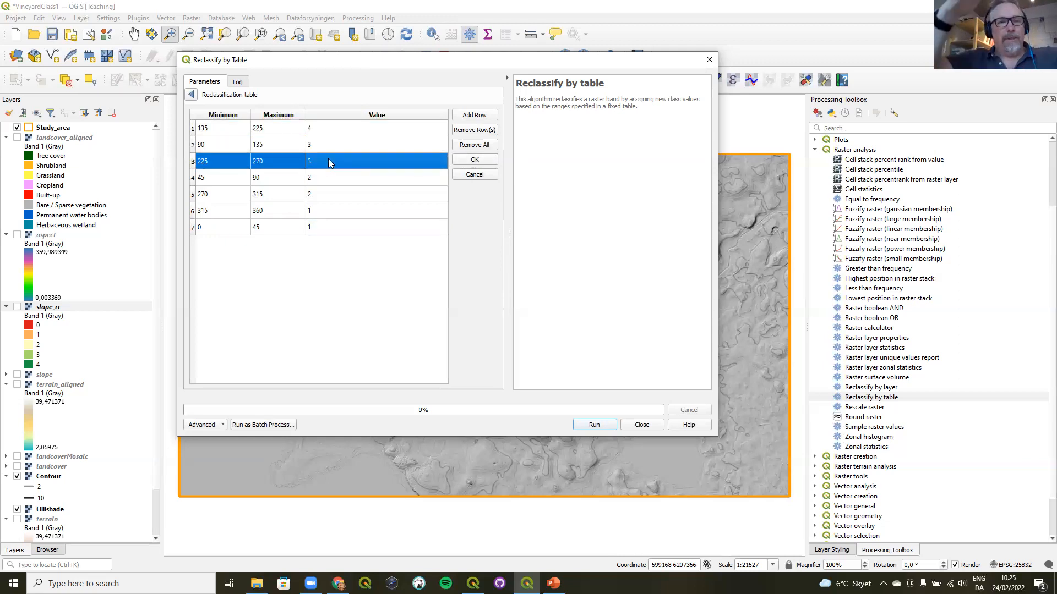
left_click(346, 148)
left_click(337, 163)
left_click(336, 193)
left_click(339, 211)
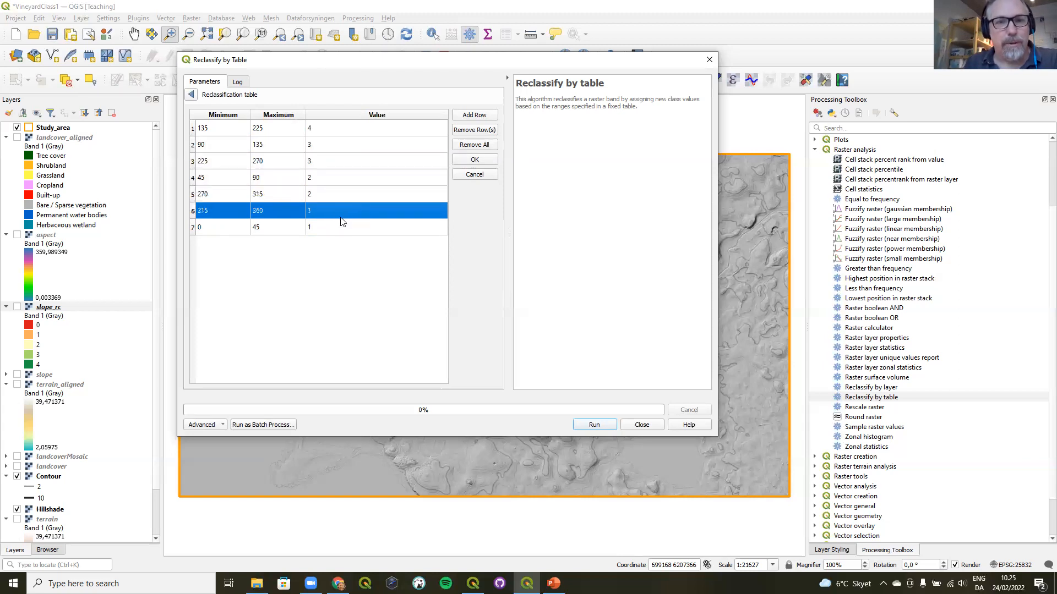
left_click(340, 226)
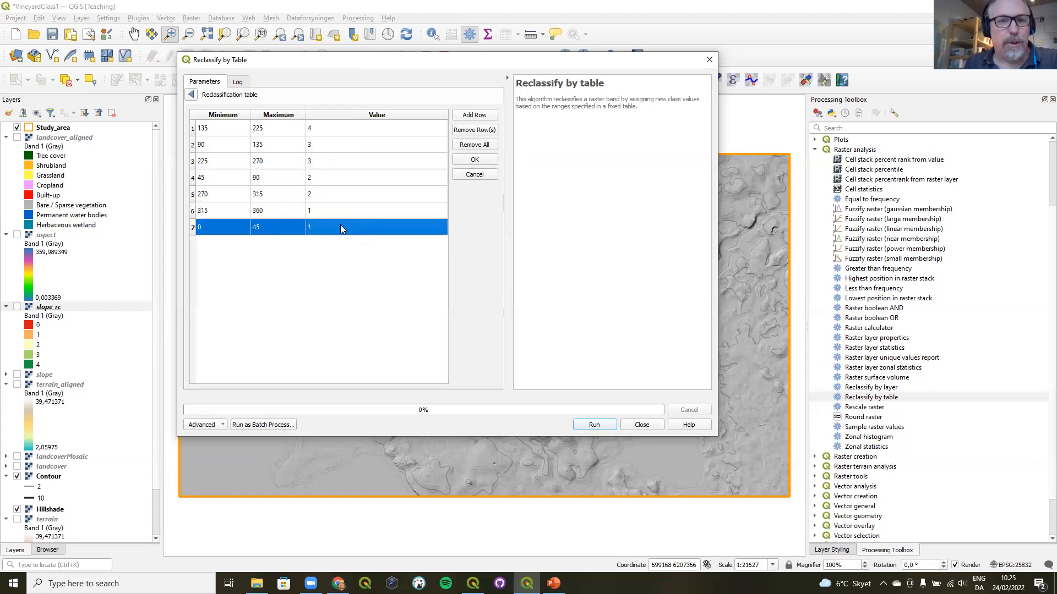
- Accept the aspect reclassification table and set the output data type to Int16
left_click(476, 159)
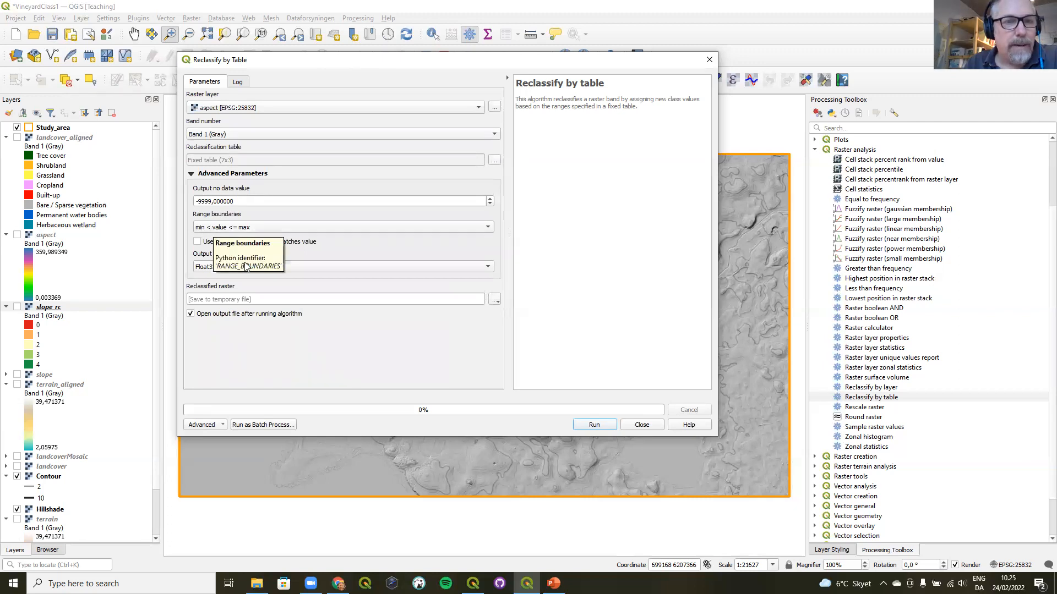
left_click(283, 266)
left_click(257, 225)
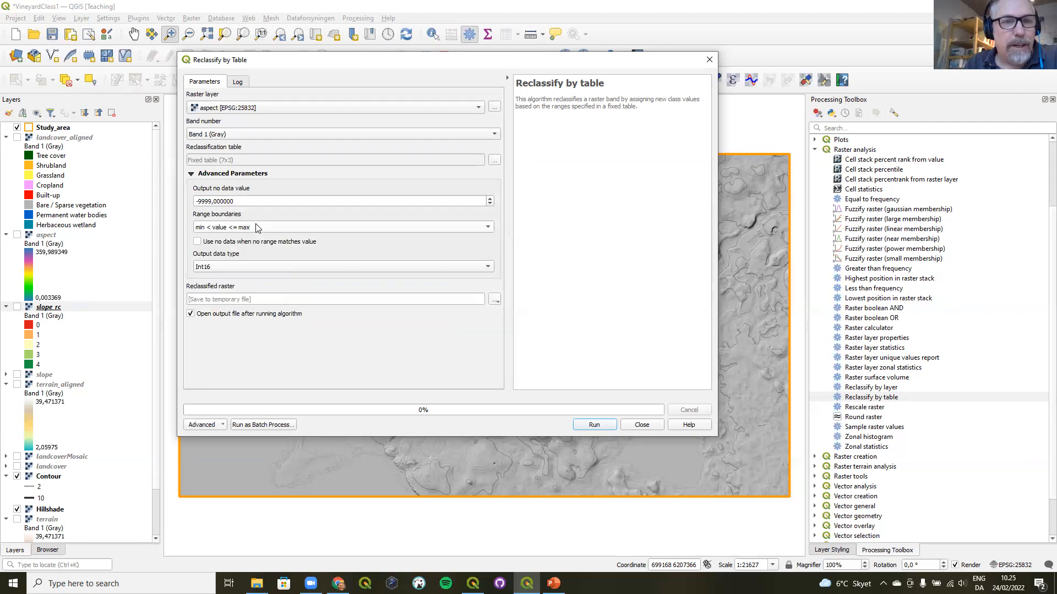
- Set the reclassified raster output to aspect_rc.tif in the OutputClass folder, run the reclassification and close the tool
left_click(494, 300)
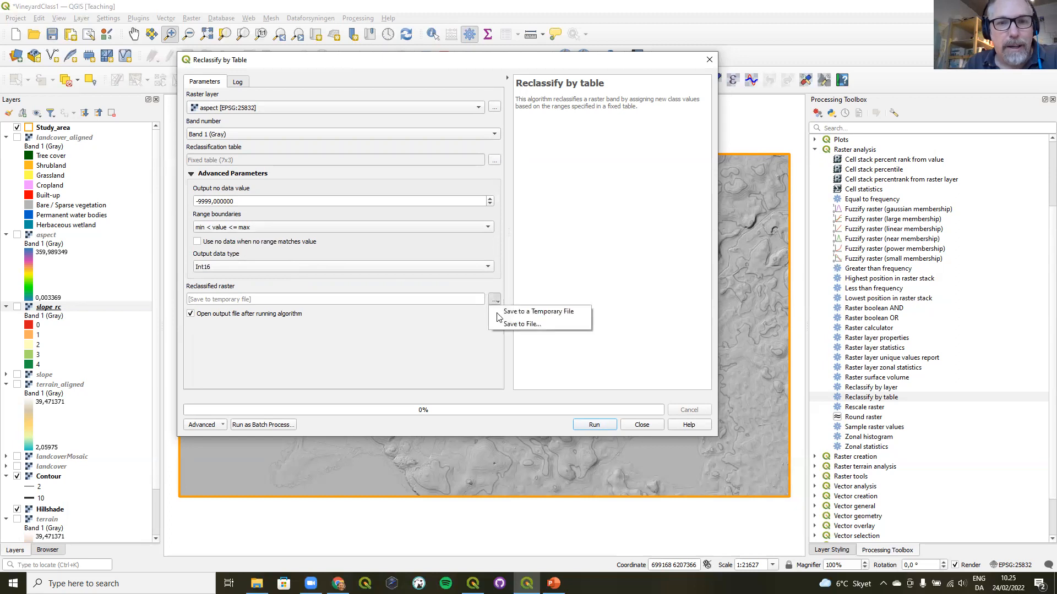
left_click(499, 325)
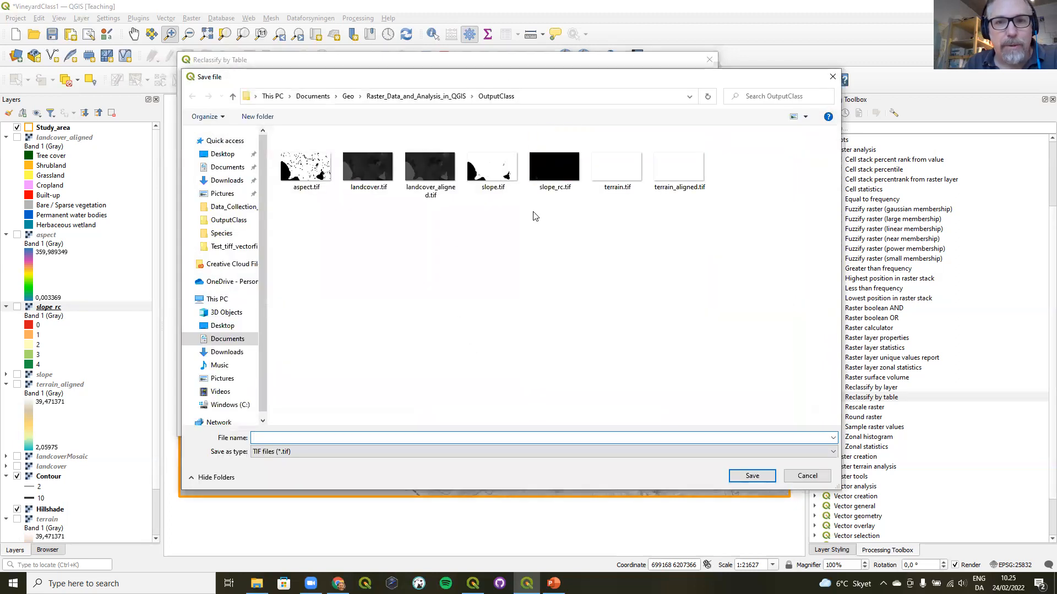
left_click(306, 168)
double_click(271, 437)
left_click(273, 437)
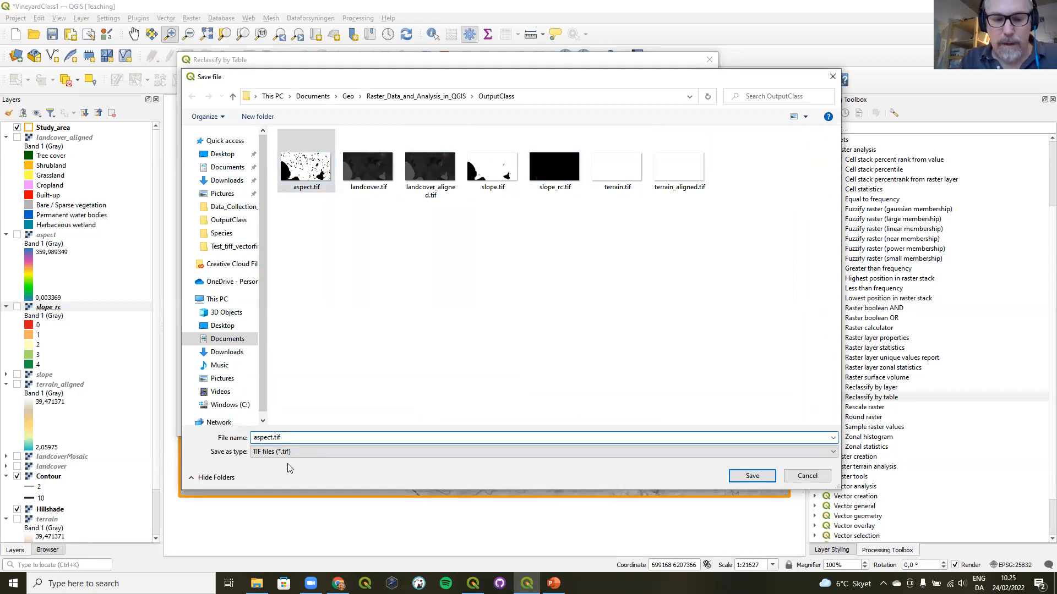
type("_rc")
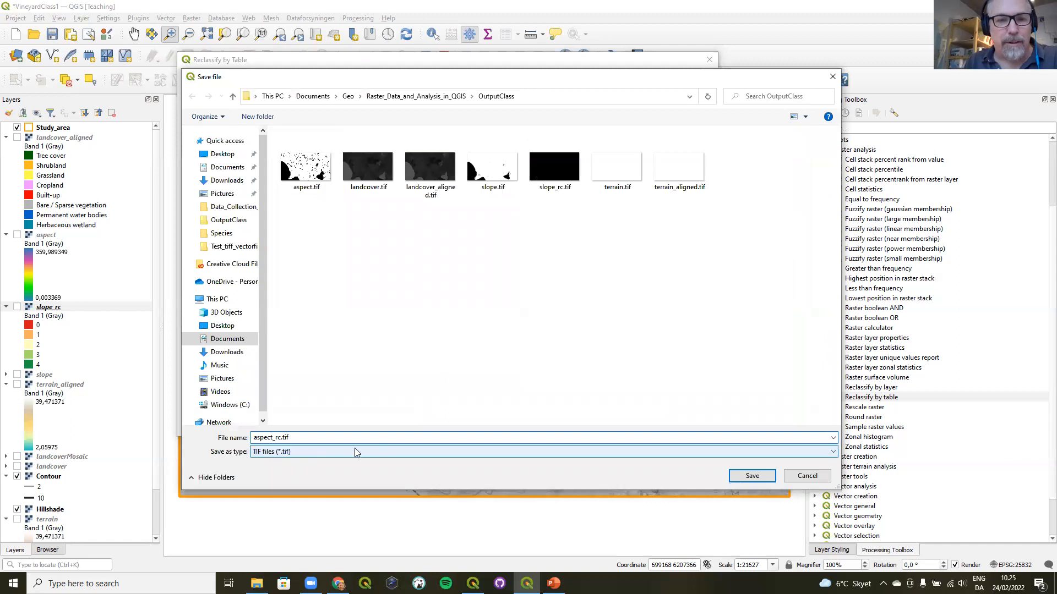
left_click(742, 476)
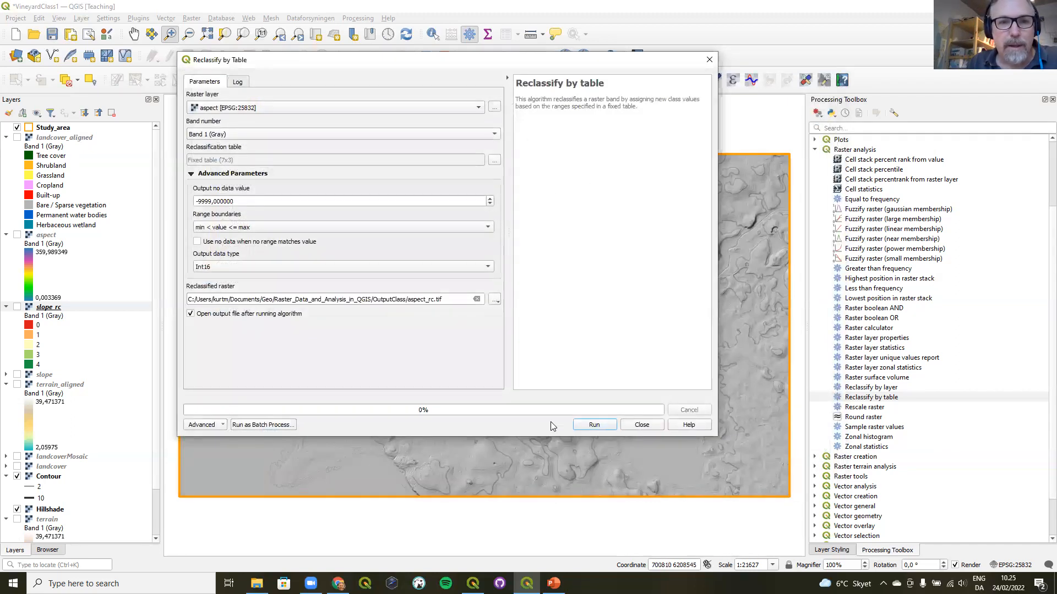
left_click(593, 425)
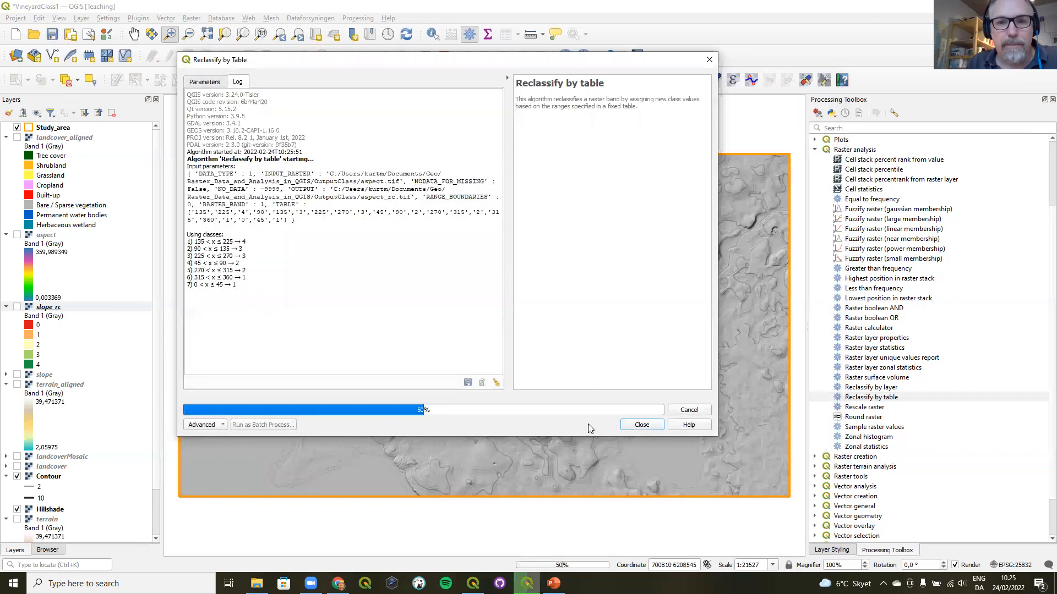
left_click(641, 425)
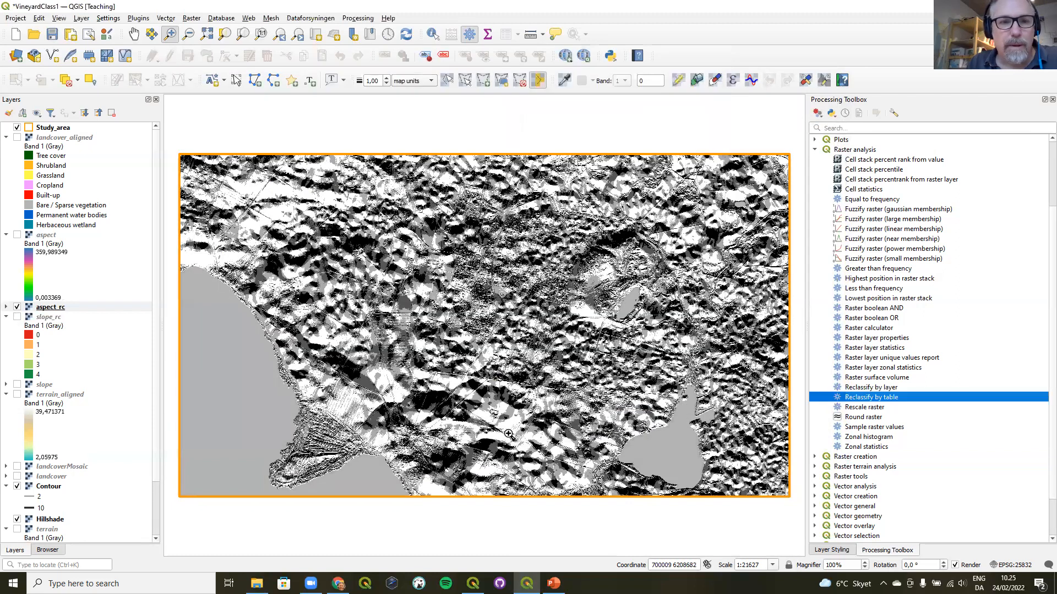
- Style the aspect_rc layer with Paletted/Unique values, classify its values and apply the RdYlGn color ramp
left_click(42, 307)
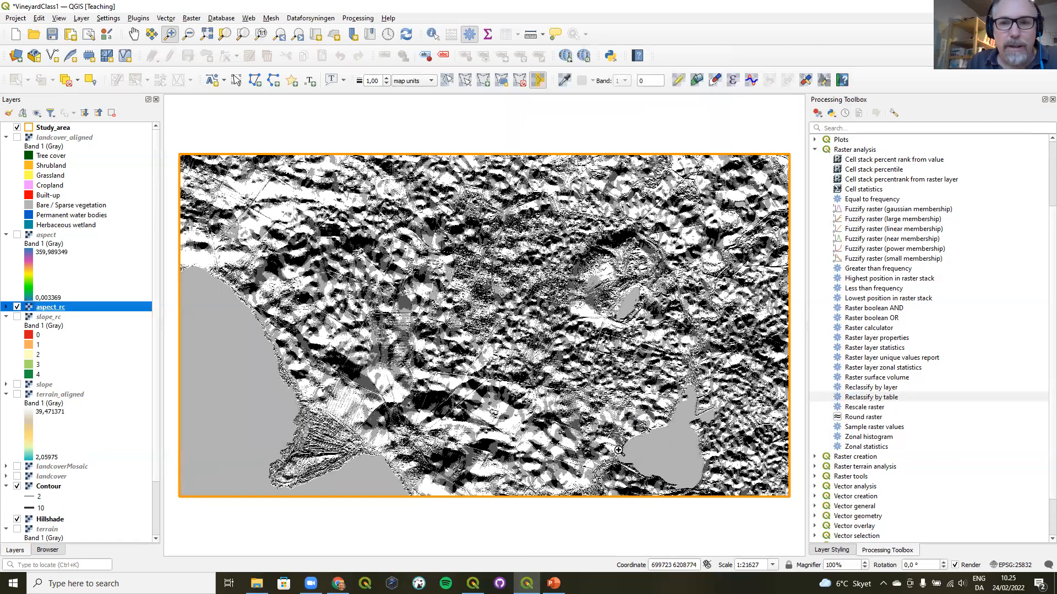
left_click(830, 550)
left_click(948, 131)
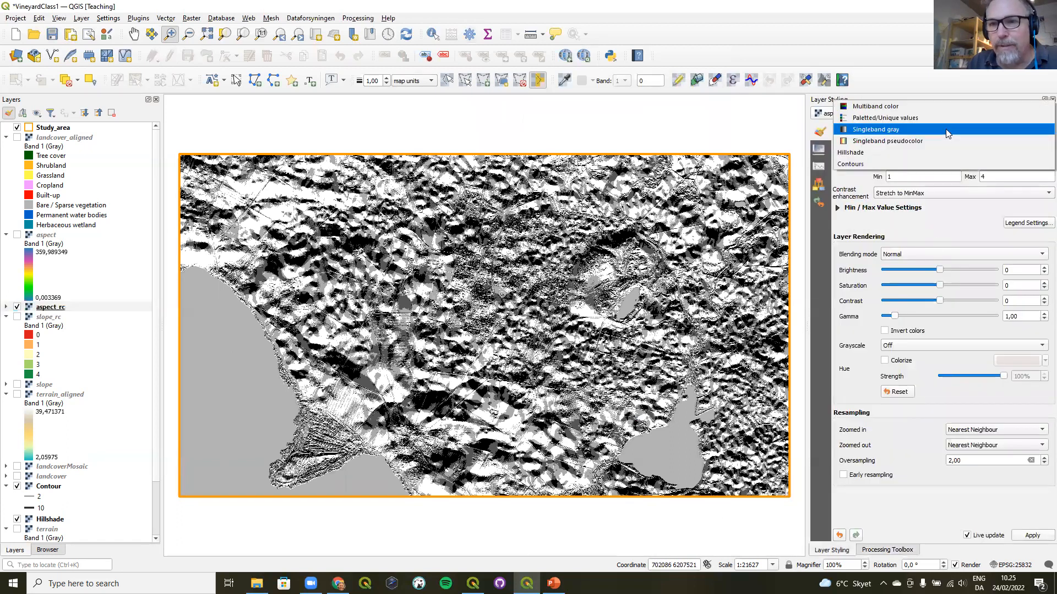
left_click(947, 119)
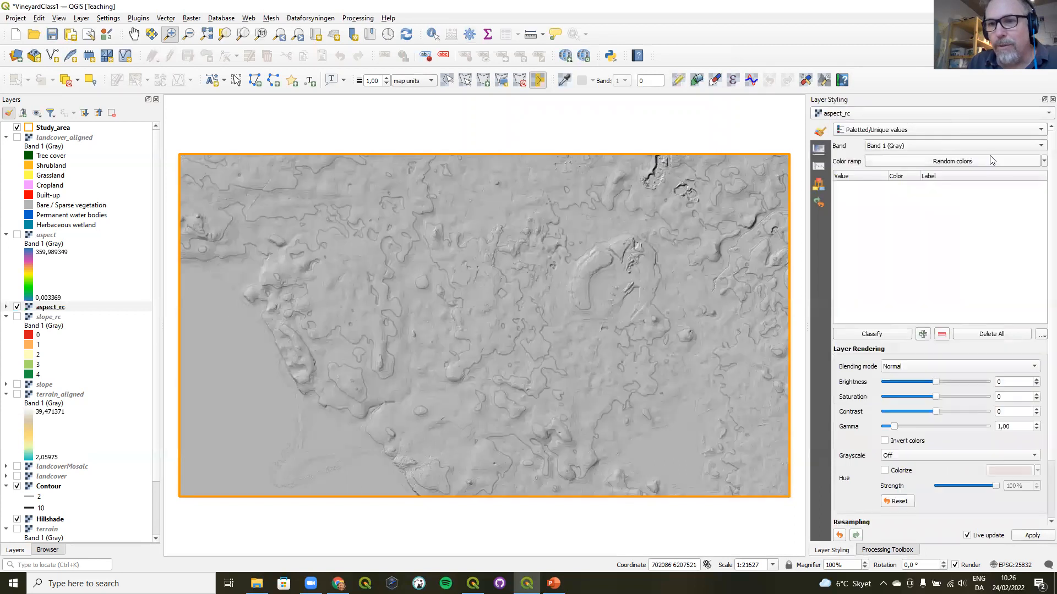
left_click(867, 335)
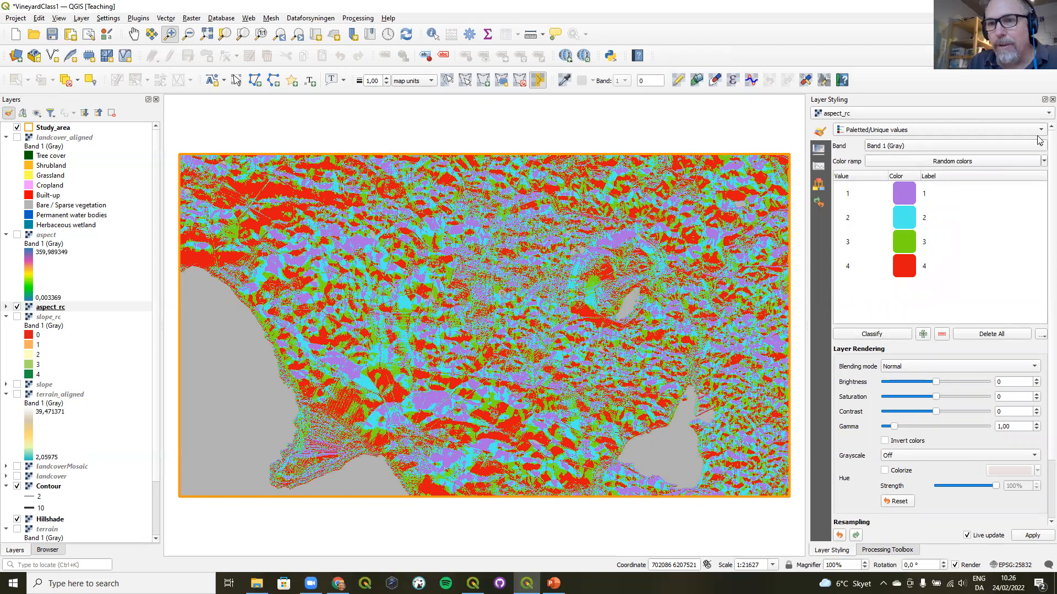
left_click(1042, 161)
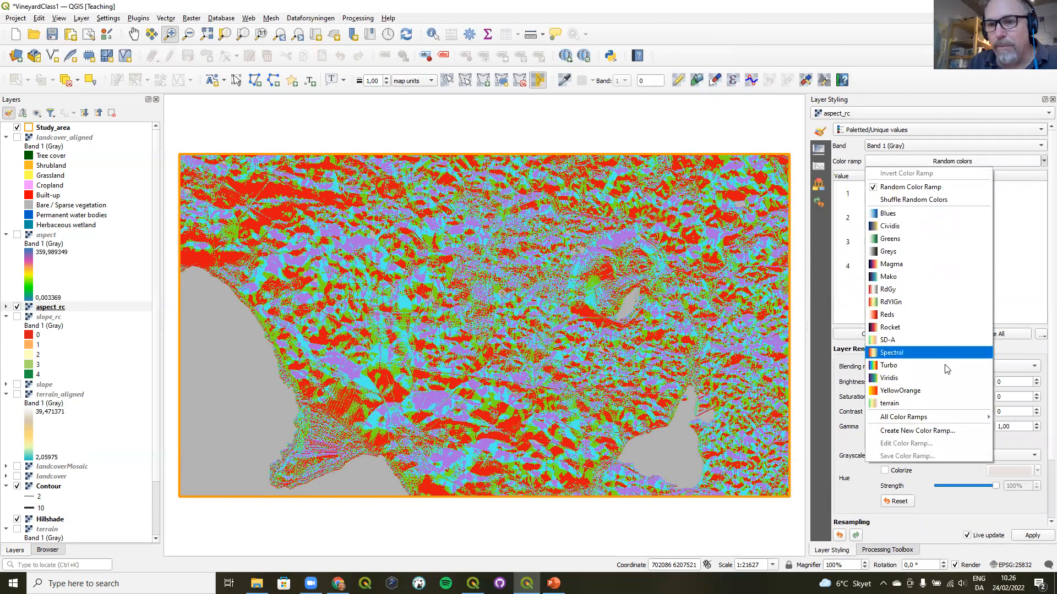
mouse_move(894, 417)
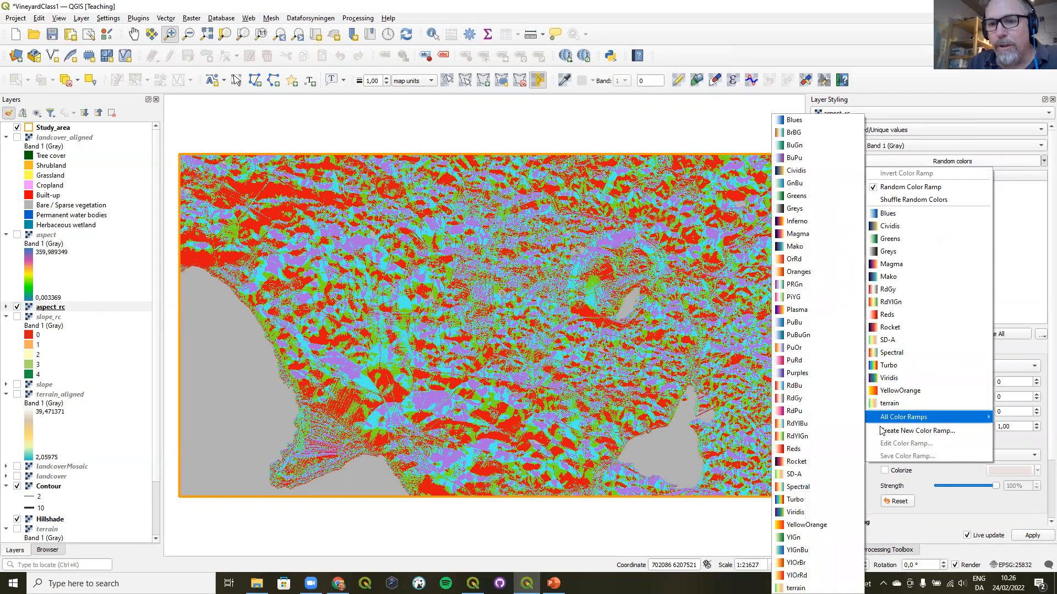
left_click(825, 439)
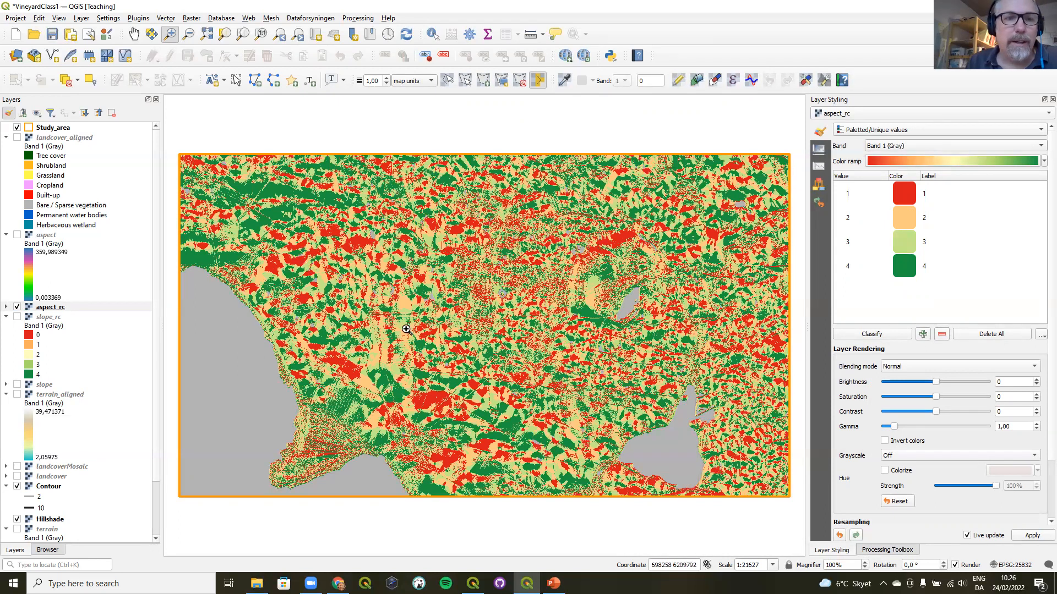
- Expand the aspect_rc legend, hide that layer and show the landcover_aligned layer
left_click(5, 307)
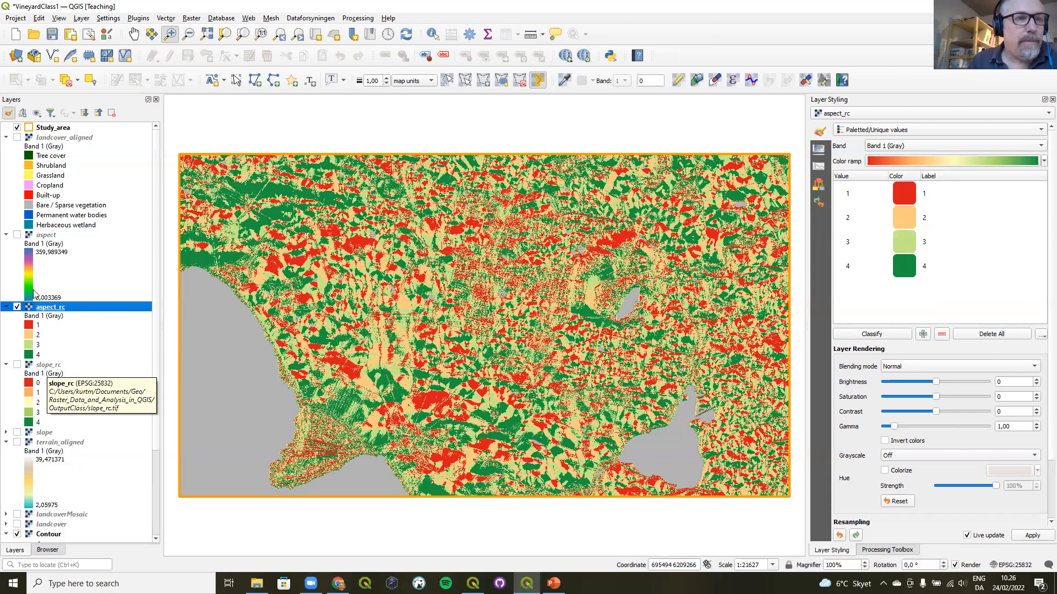
left_click(17, 307)
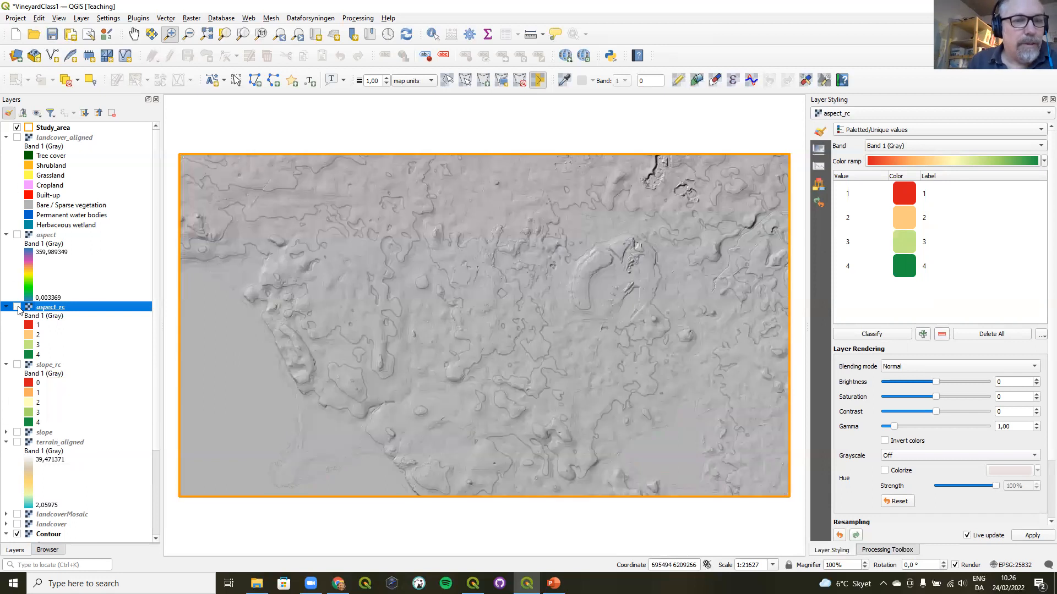
left_click(18, 137)
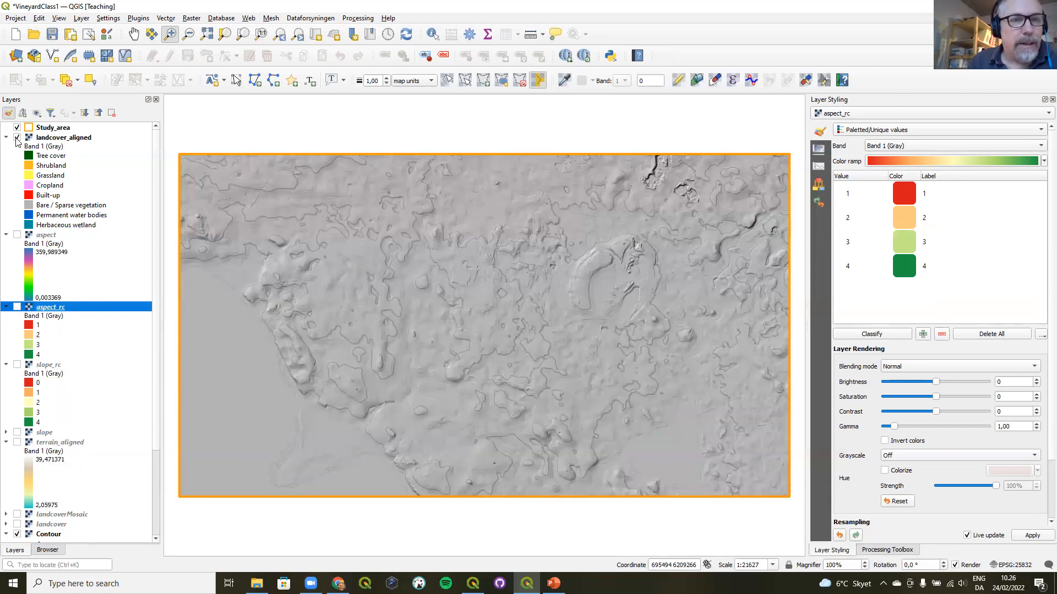
- Start Reclassify by Table on the landcover_aligned layer and open its empty reclassification table for editing
left_click(67, 139)
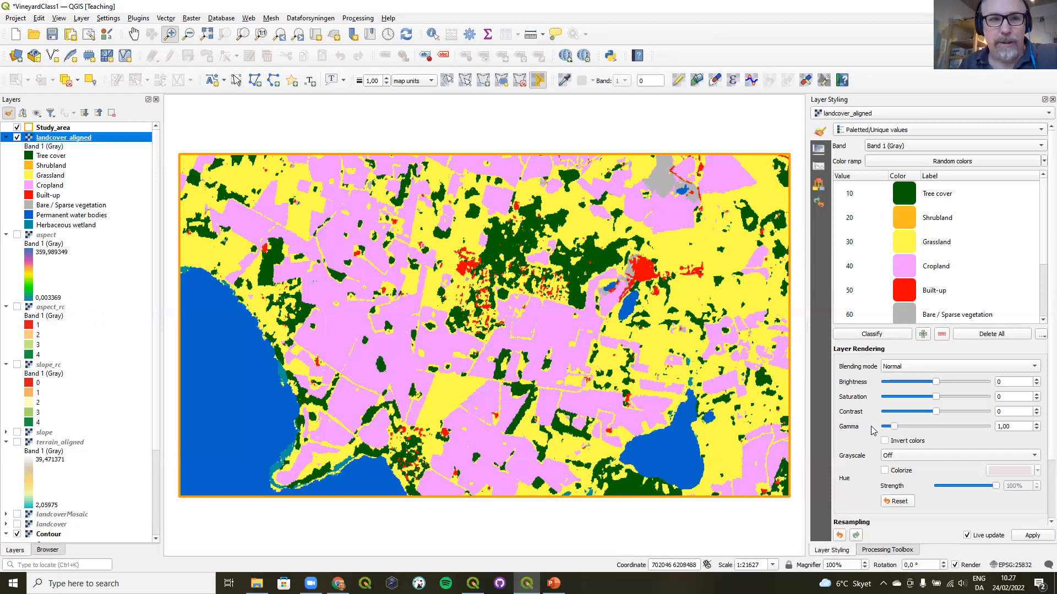
left_click(891, 551)
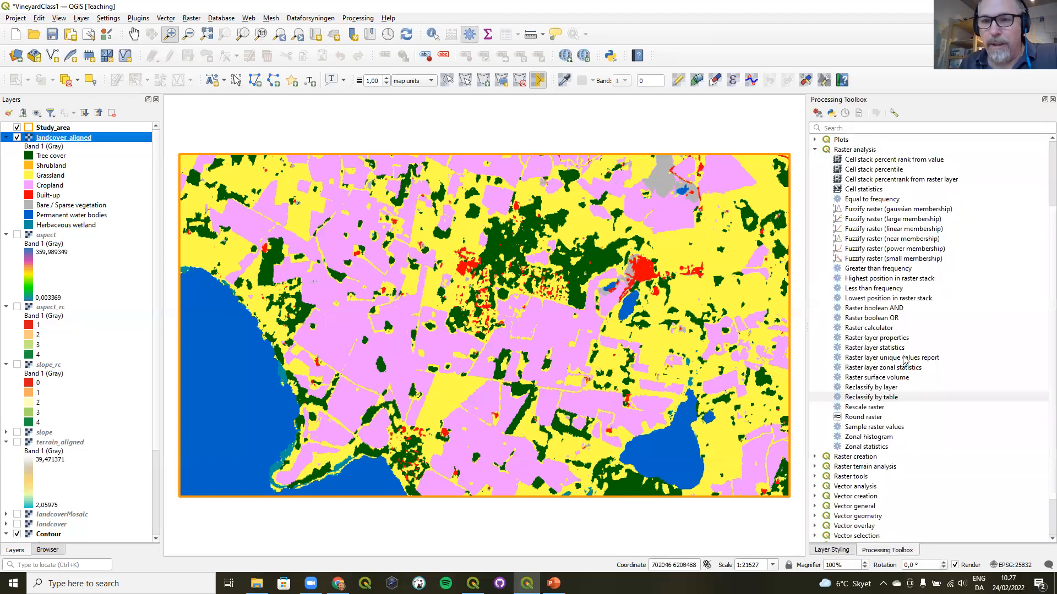
double_click(882, 398)
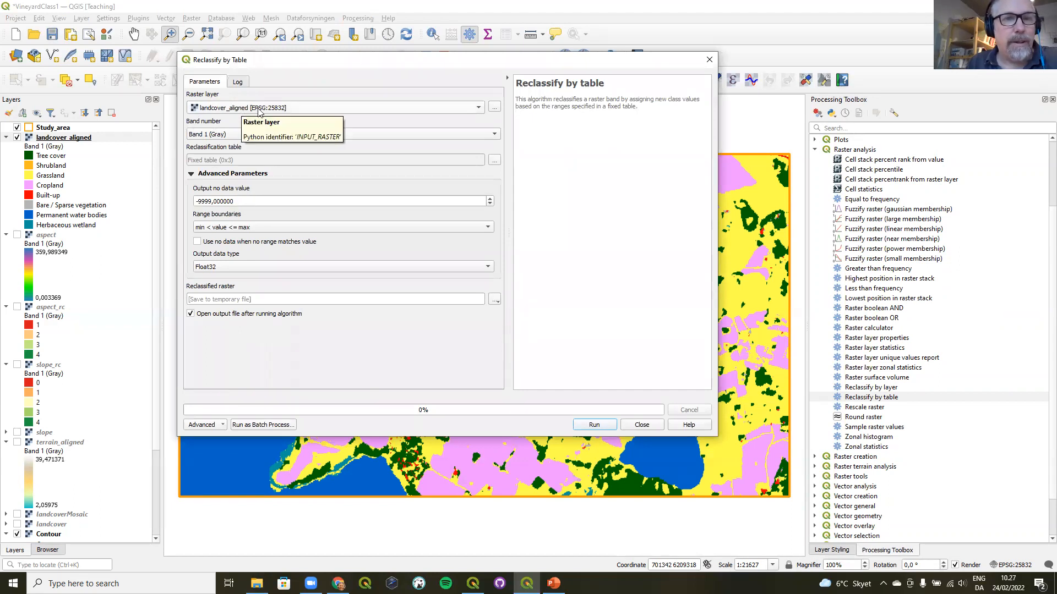
left_click(495, 160)
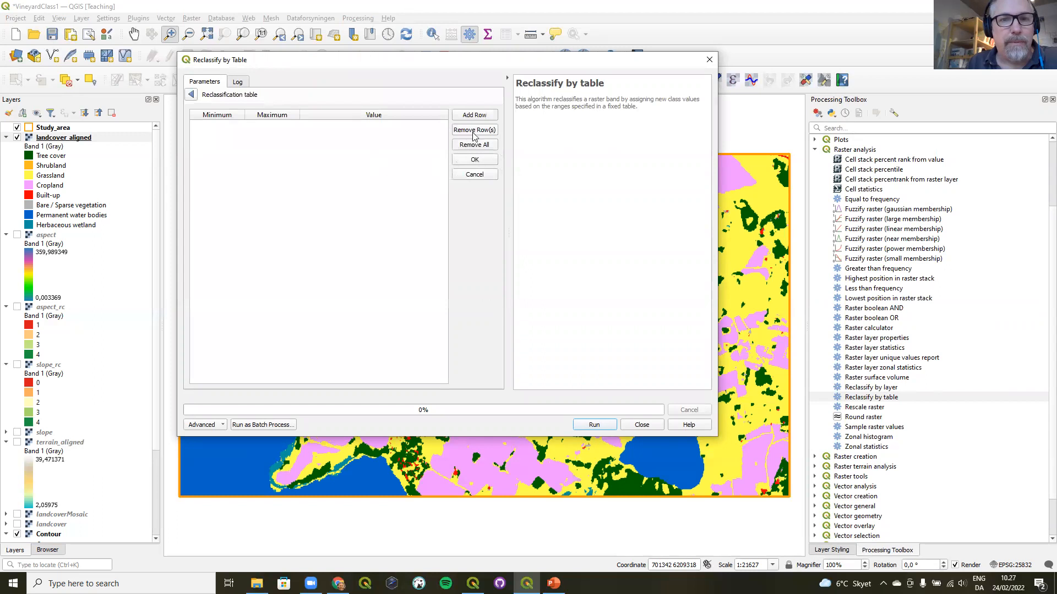
- Add a first reclassification row with minimum 10, maximum 10 and value 0 for tree cover, consulting the landcover class codes
left_click(474, 115)
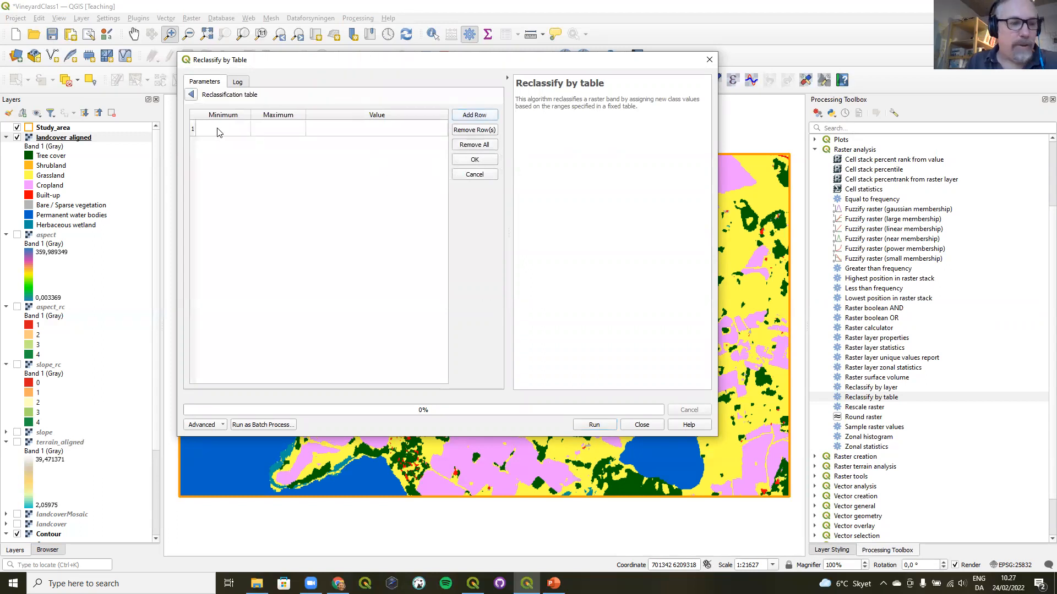
double_click(219, 128)
type("10")
double_click(273, 128)
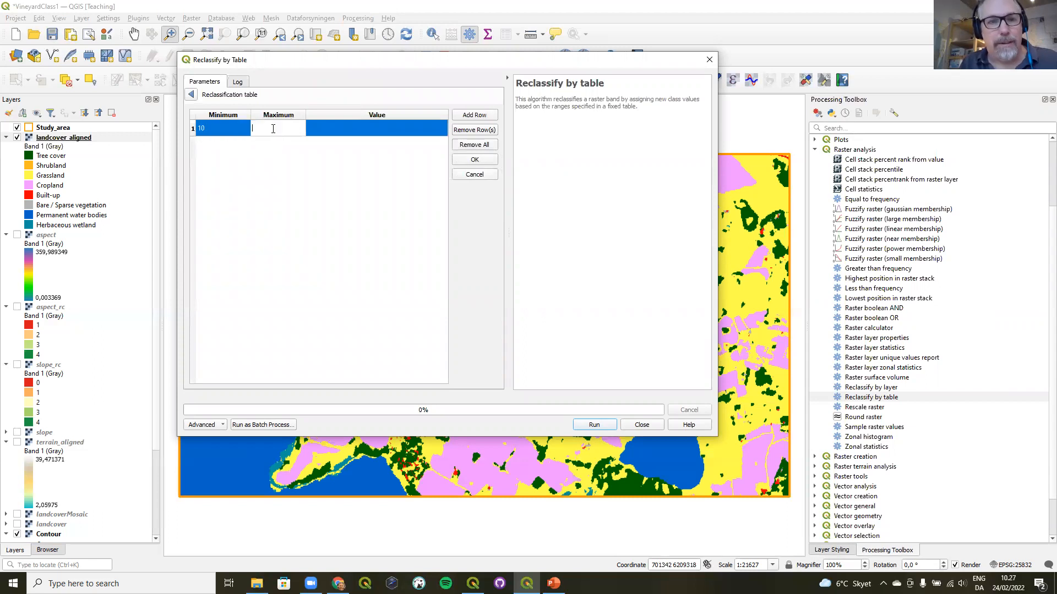
type("10")
left_click(271, 162)
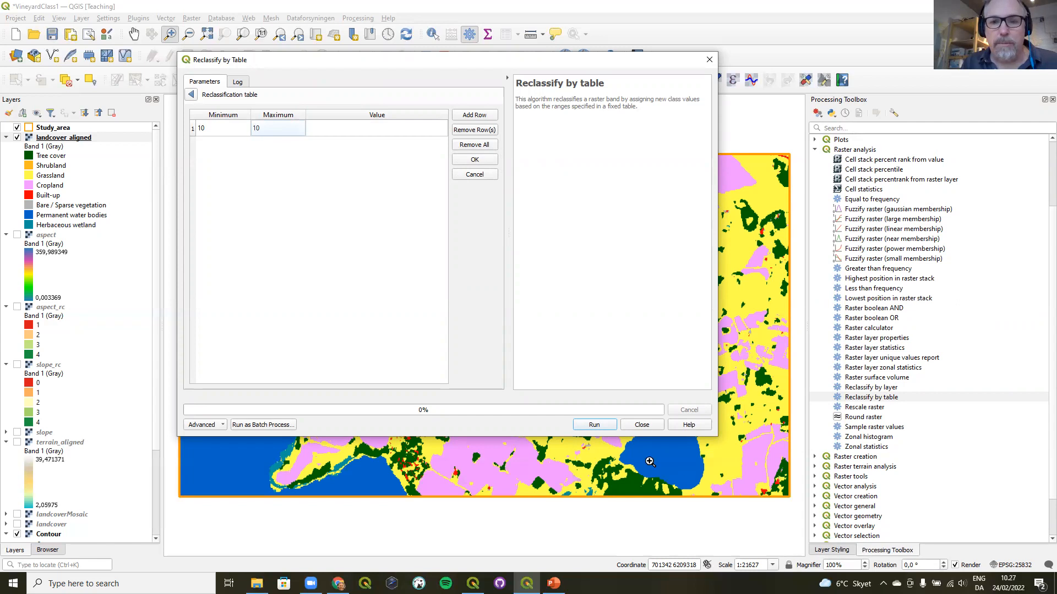
left_click(829, 551)
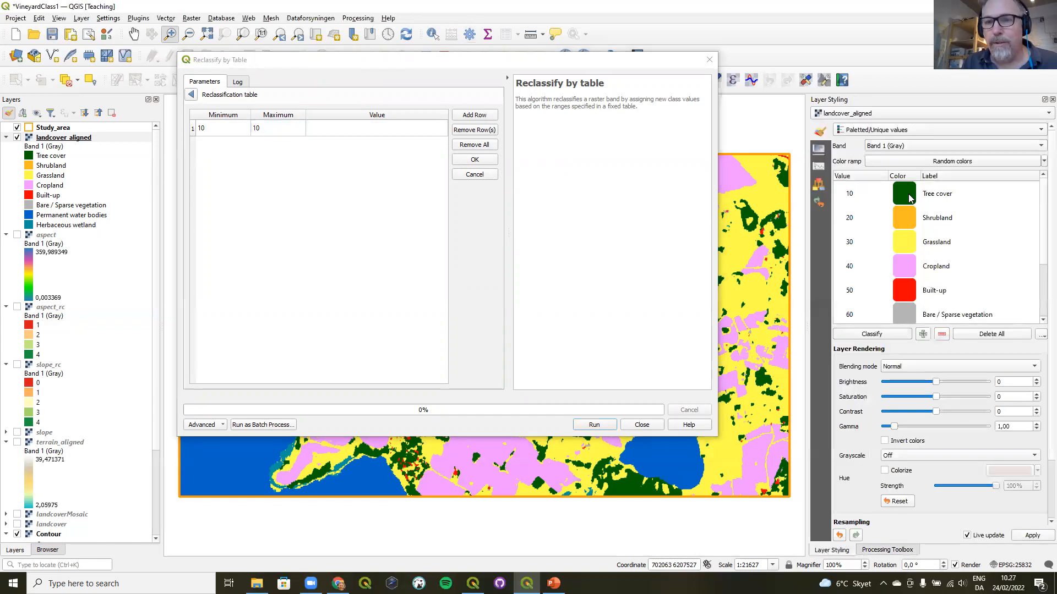
double_click(379, 133)
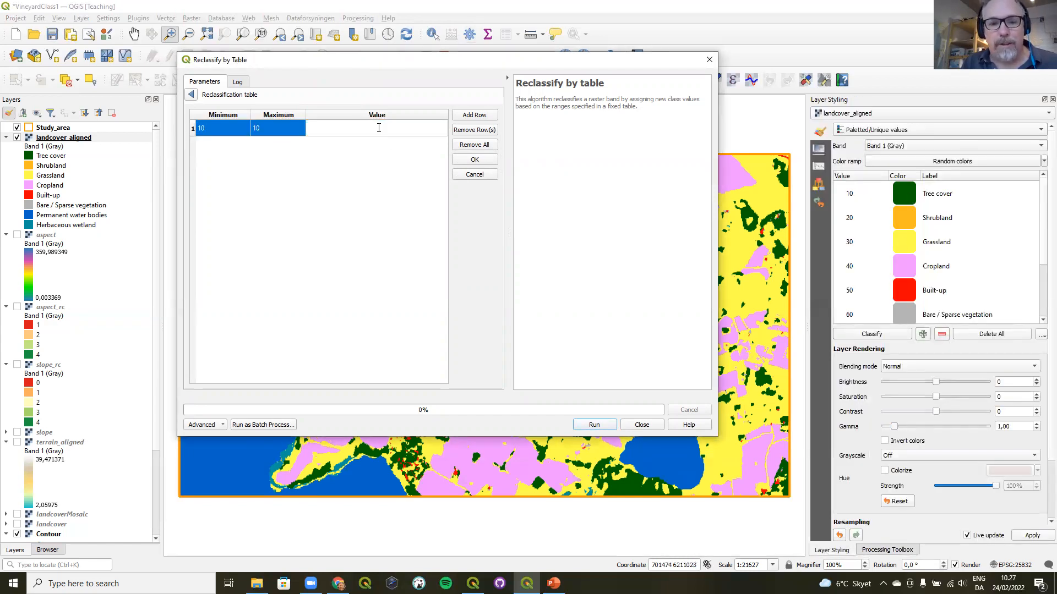
left_click(355, 175)
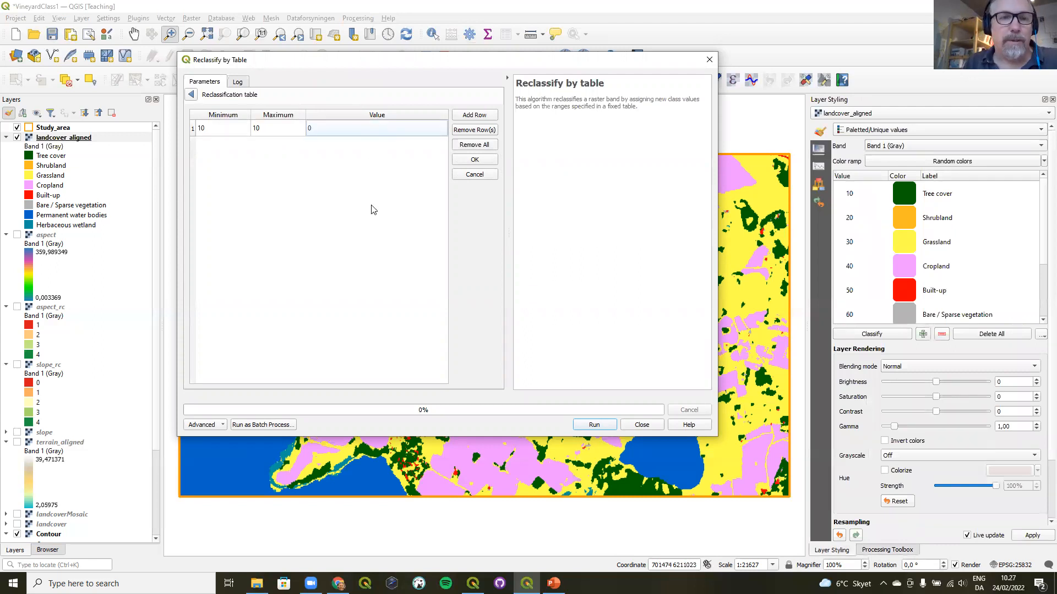
- Add a second reclassification row mapping the shrubland class, minimum 20 and maximum 20, to value 0
left_click(474, 115)
double_click(223, 145)
type("20")
left_click(288, 144)
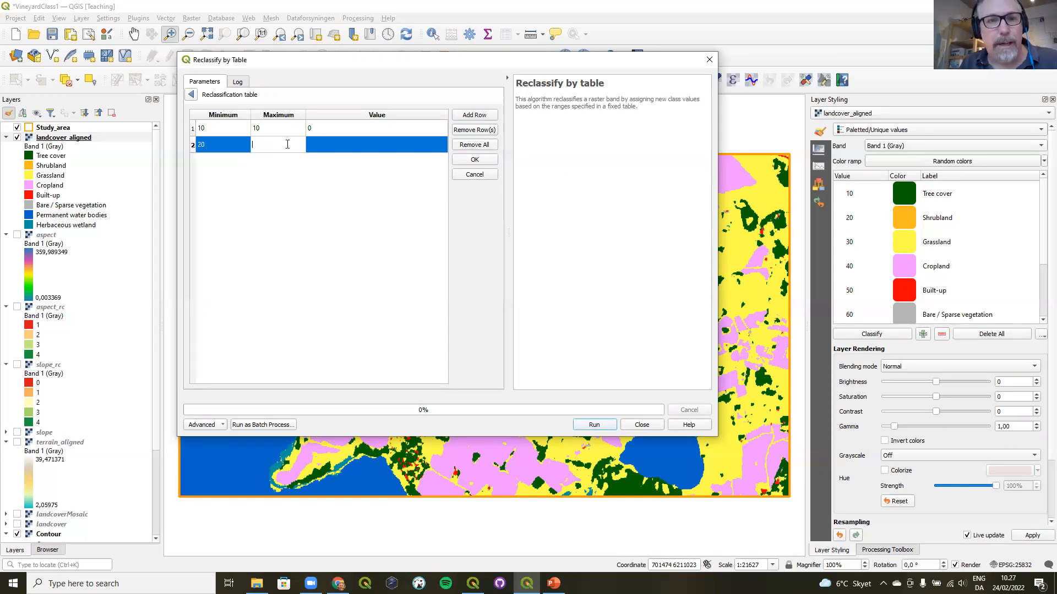
type("20")
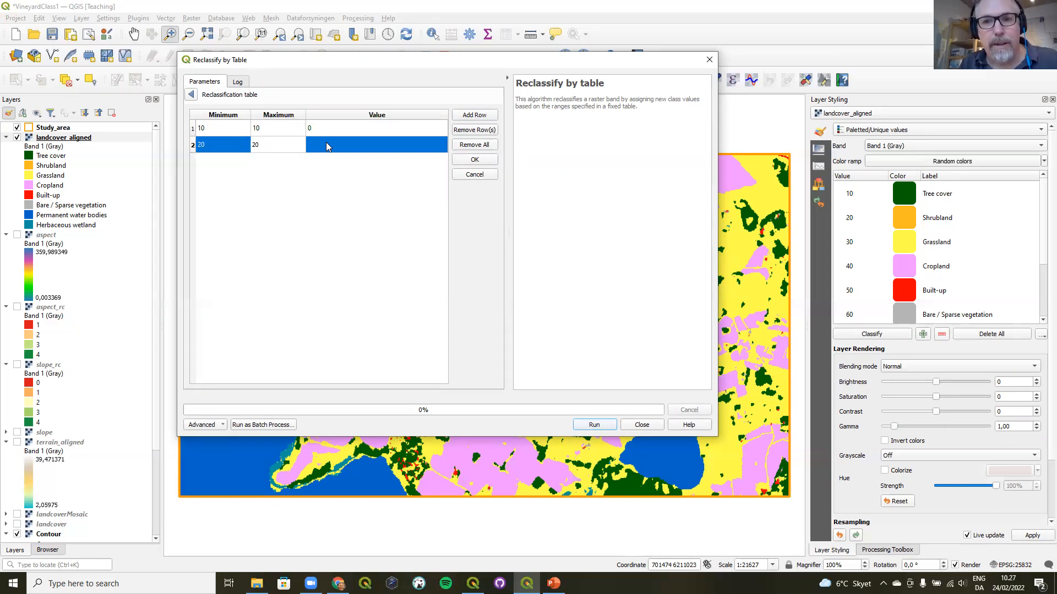
left_click(327, 143)
type("0")
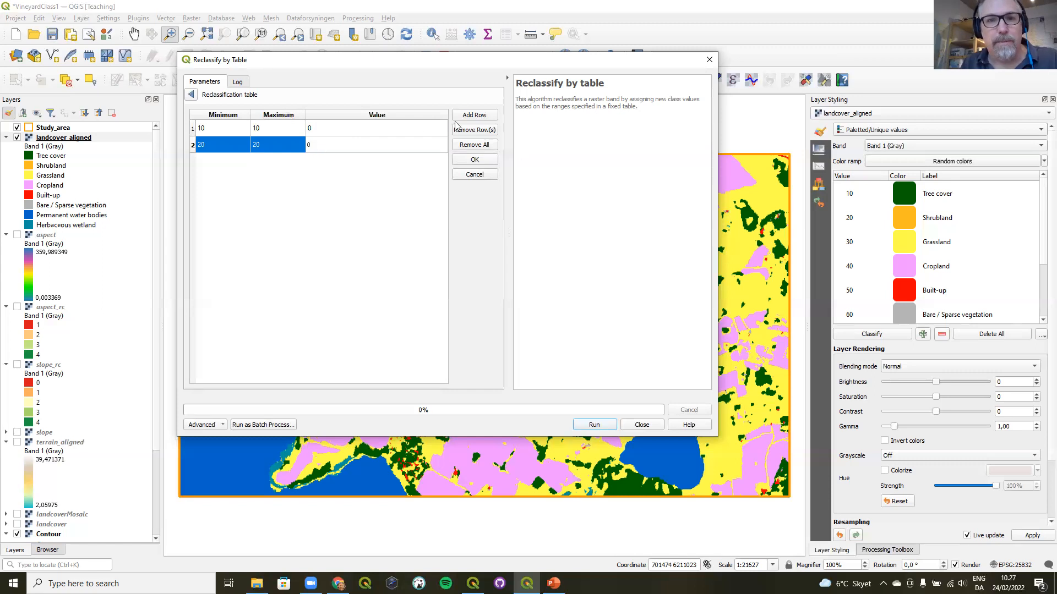
- Add a third reclassification row mapping the grassland class, minimum 30 and maximum 30, to value 1
left_click(469, 117)
double_click(224, 162)
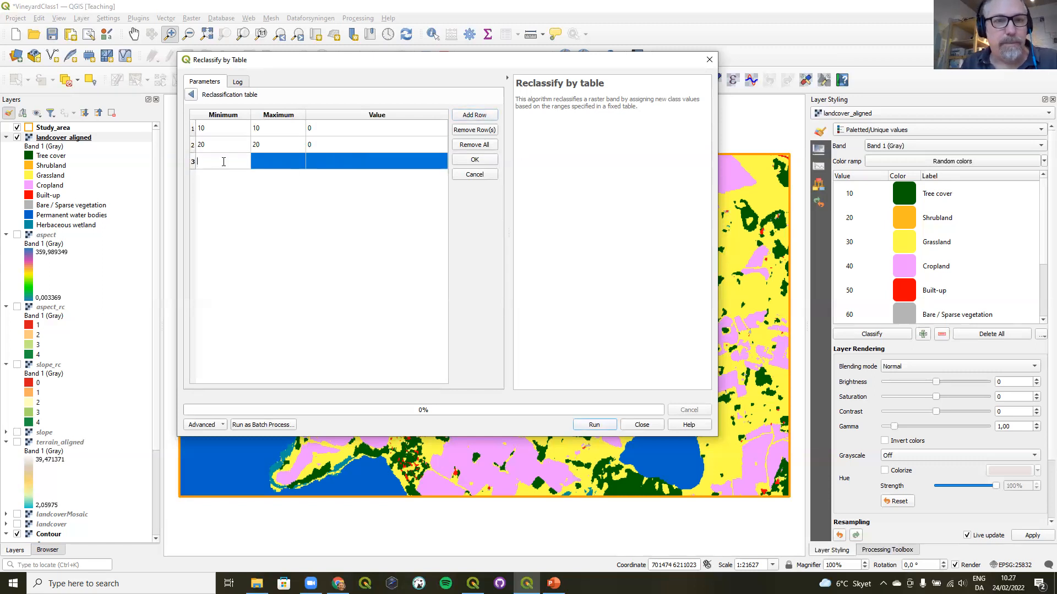
type("30")
double_click(272, 163)
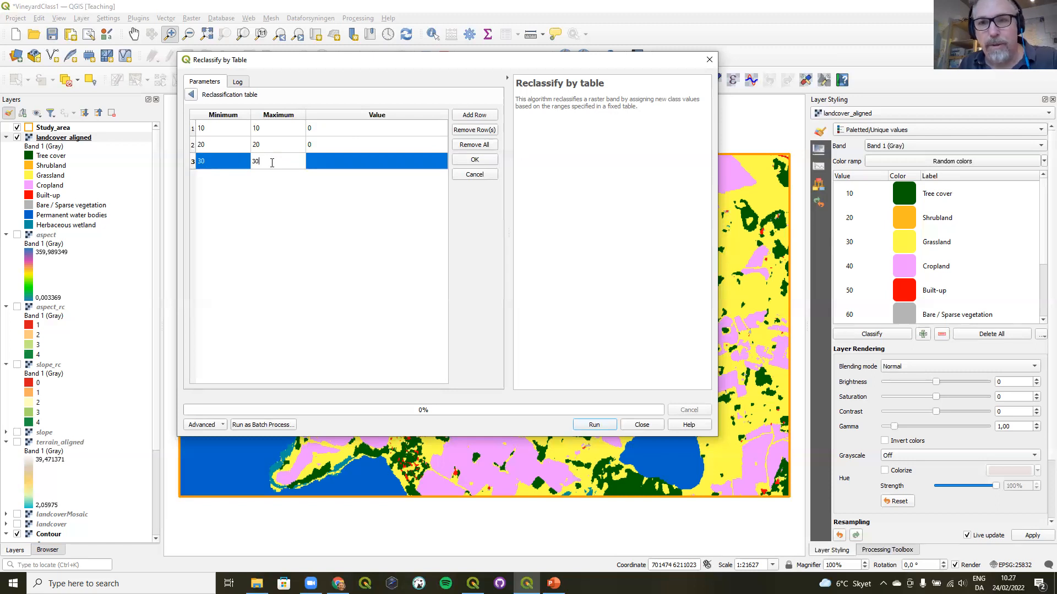
double_click(335, 160)
type("1")
key("Return")
left_click(348, 197)
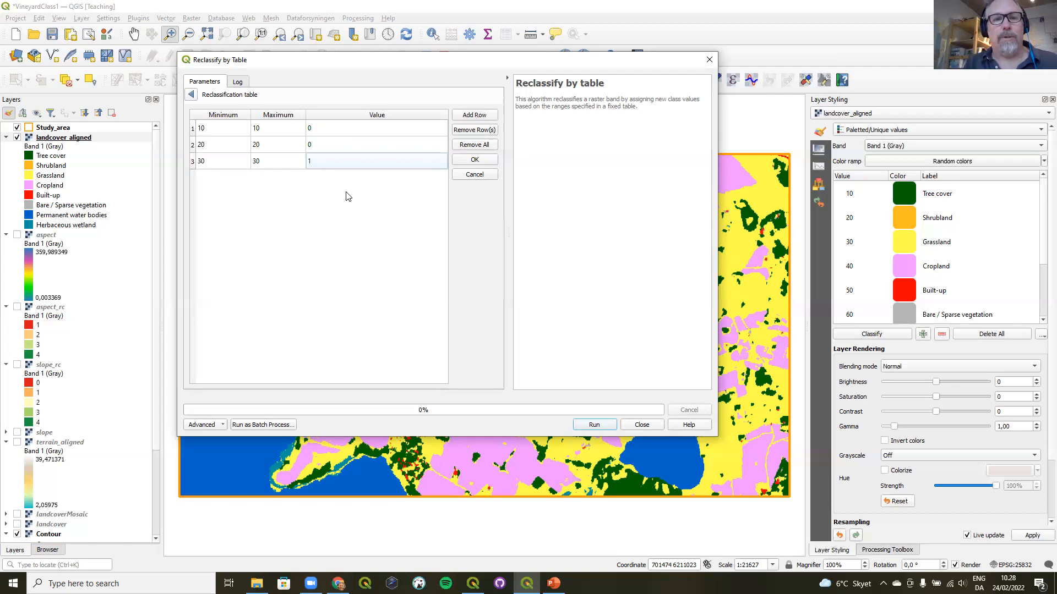
- Add a fourth reclassification row mapping the cropland class, minimum 40 and maximum 40, to value 1
left_click(474, 115)
double_click(222, 175)
type("40")
left_click(278, 175)
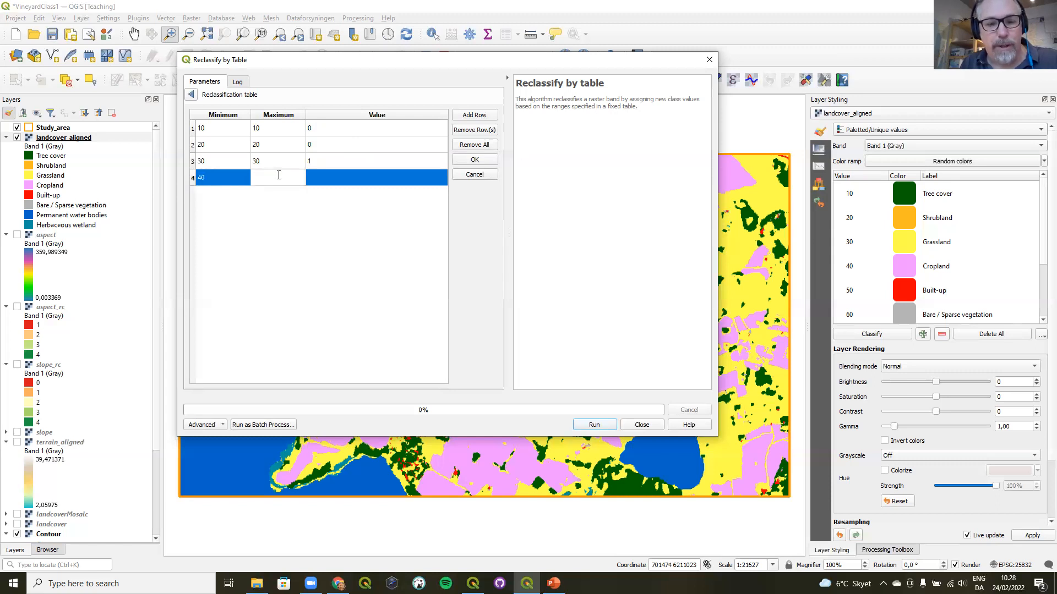
type("40")
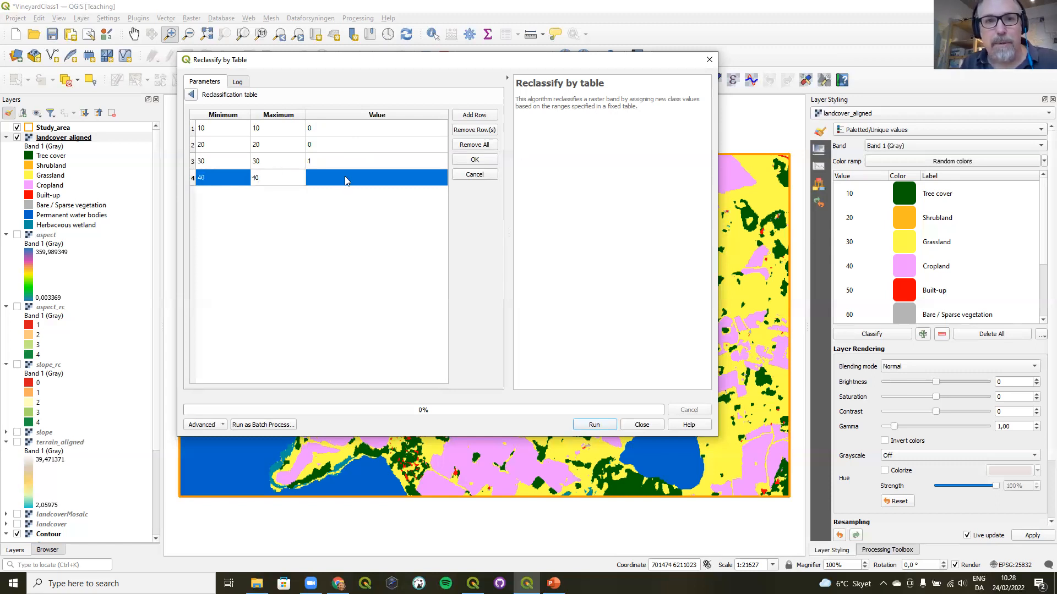
left_click(344, 176)
type("1")
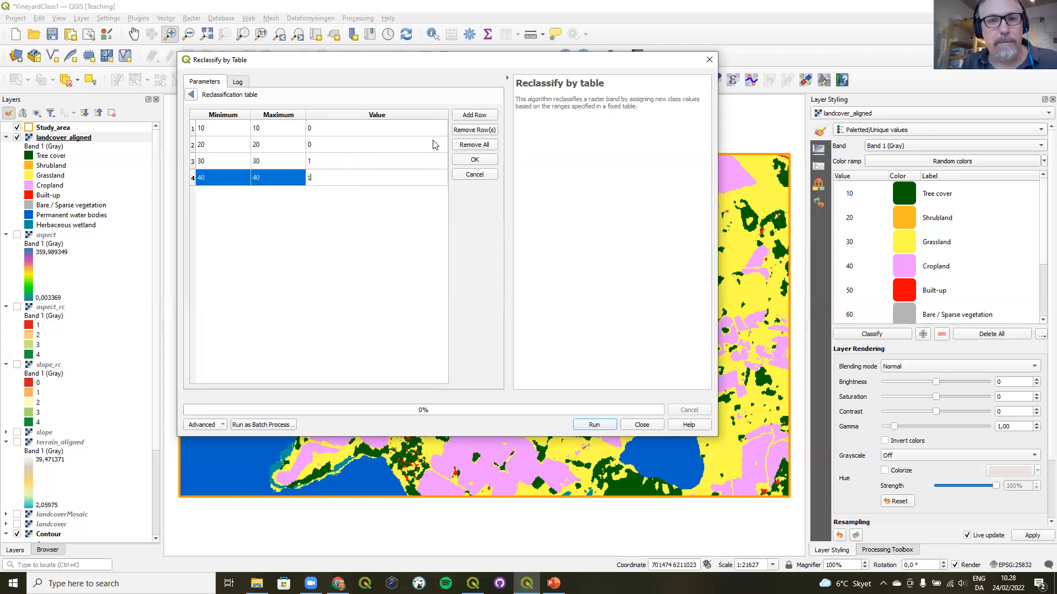
- Add a fifth reclassification row mapping the built-up class, minimum 50 and maximum 50, to value 0
left_click(468, 115)
double_click(217, 196)
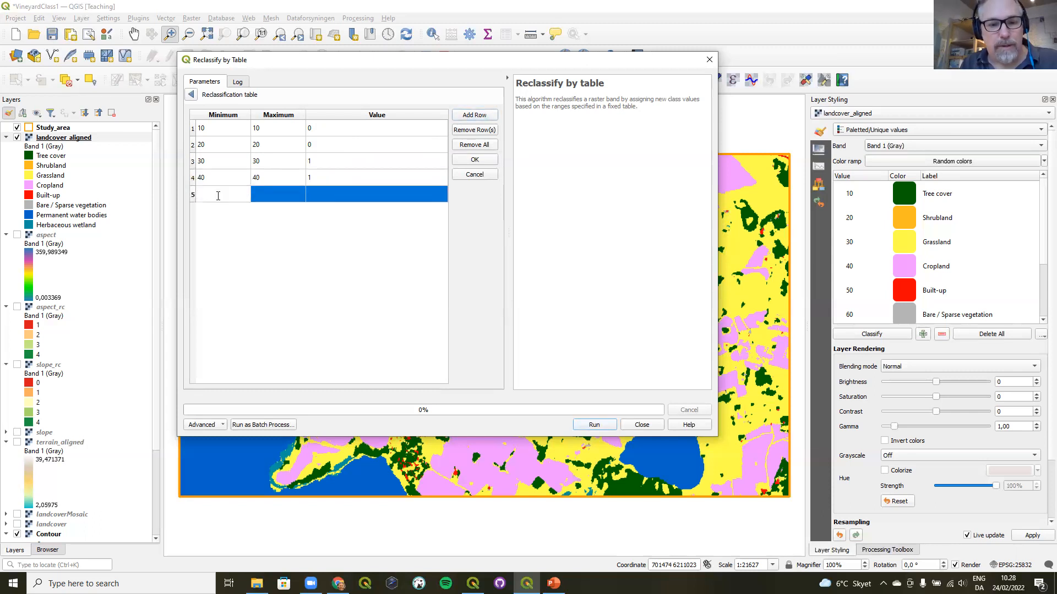
type("50")
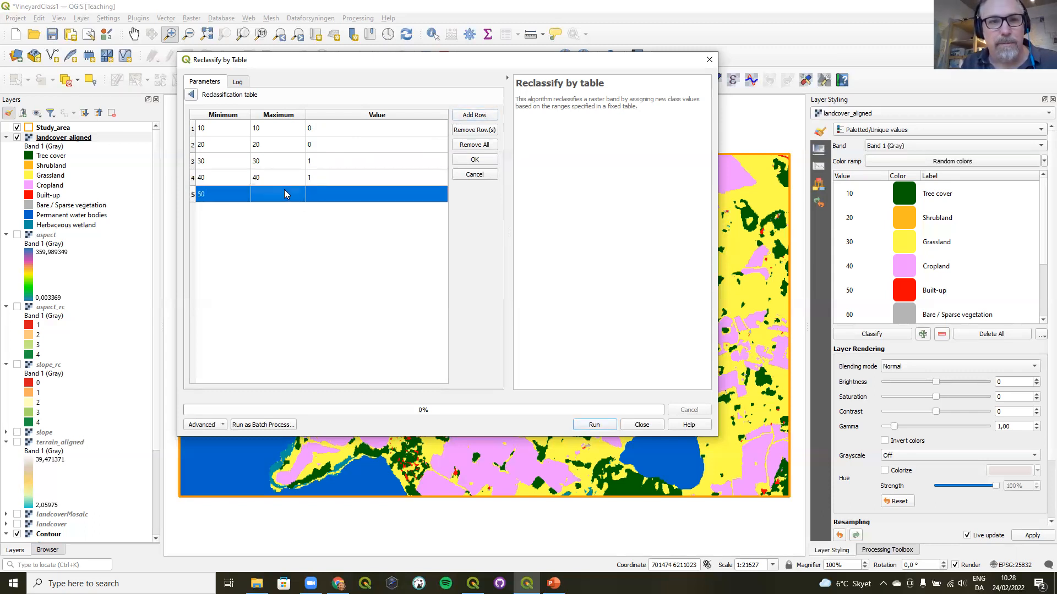
double_click(285, 189)
type("50")
key("Return")
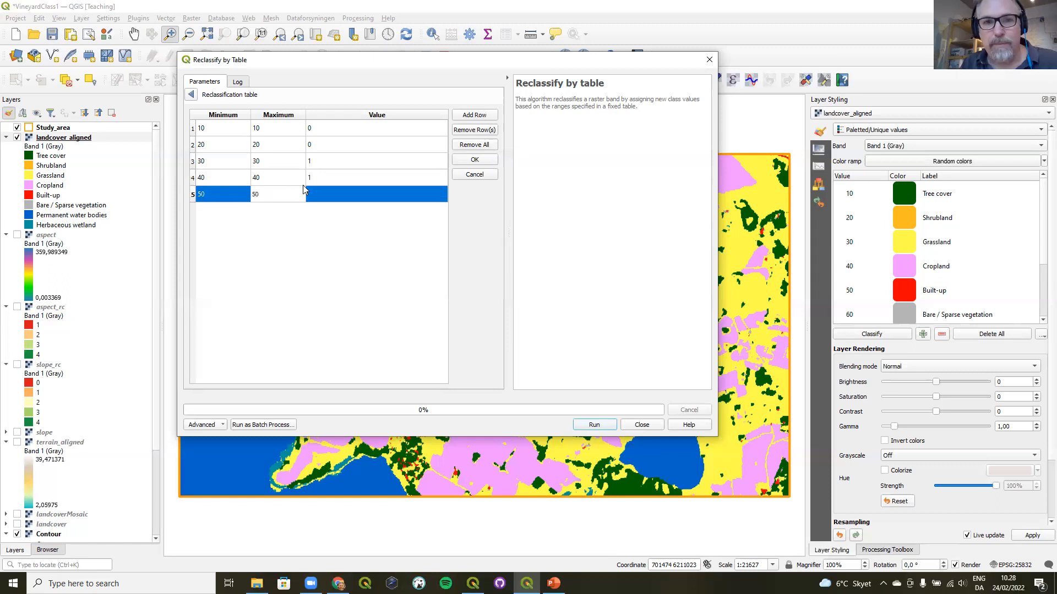
double_click(320, 195)
type("0")
- Add a sixth reclassification row mapping the bare/sparse vegetation class, minimum 60 and maximum 60, to value 0
left_click(464, 115)
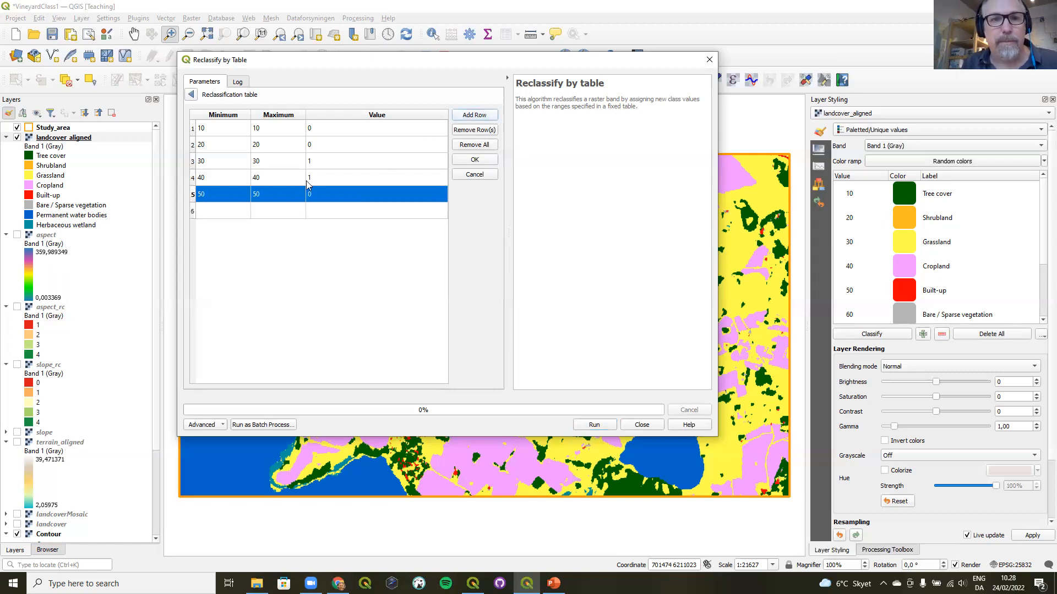
double_click(234, 213)
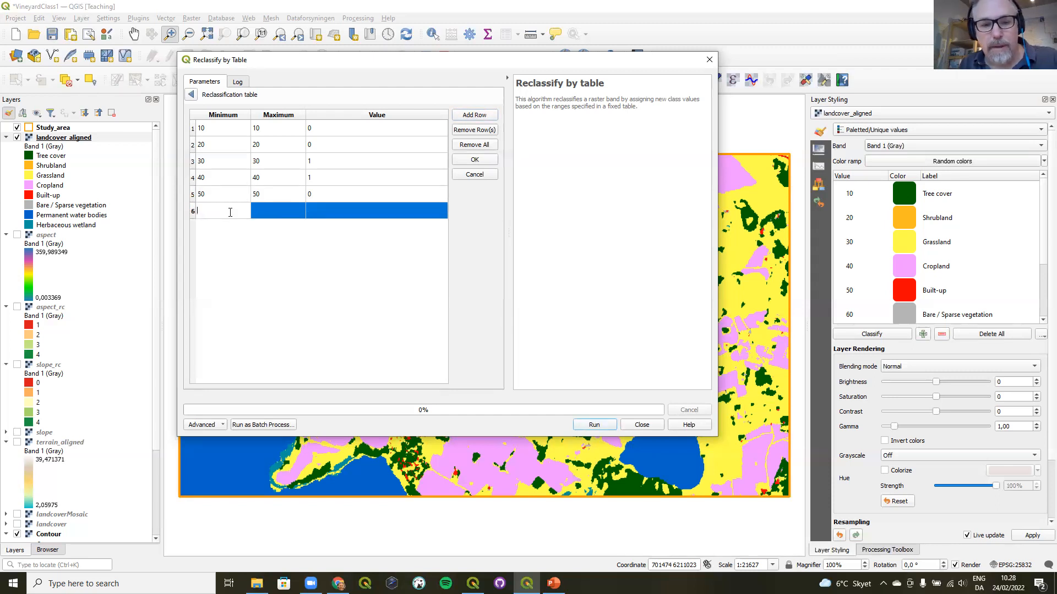
type("60")
double_click(288, 206)
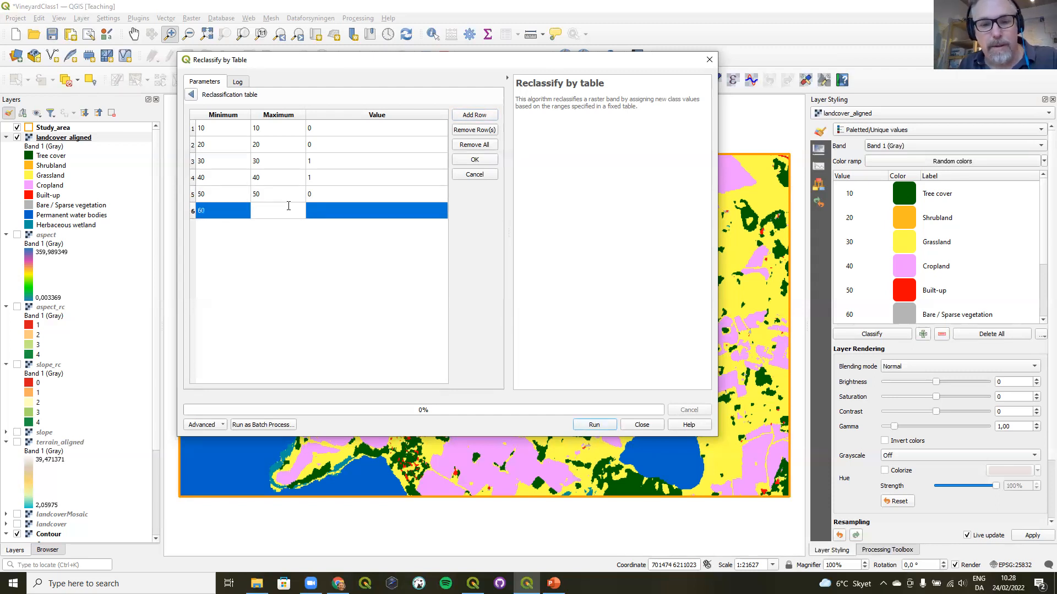
left_click(354, 209)
type("0")
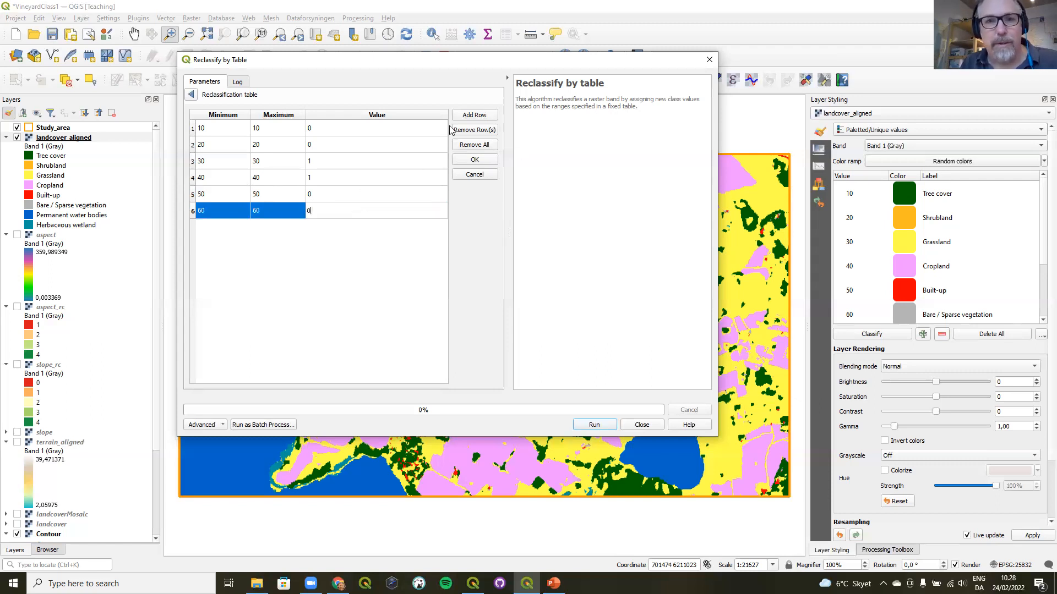
- Add a seventh reclassification row with minimum 70, maximum 70 and value 0
left_click(464, 115)
left_click(230, 232)
double_click(230, 229)
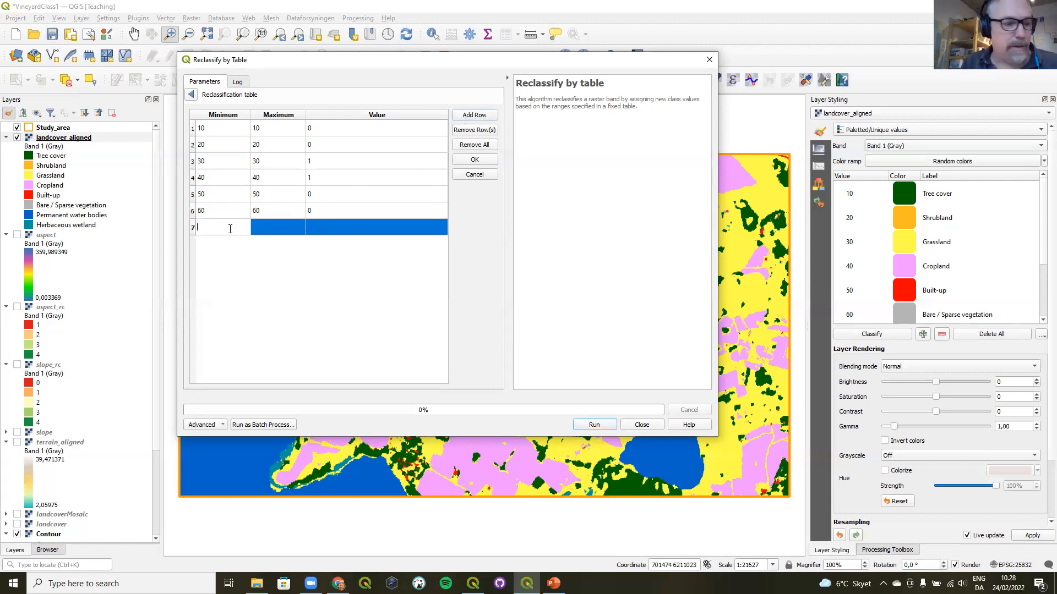
type("70")
left_click(262, 226)
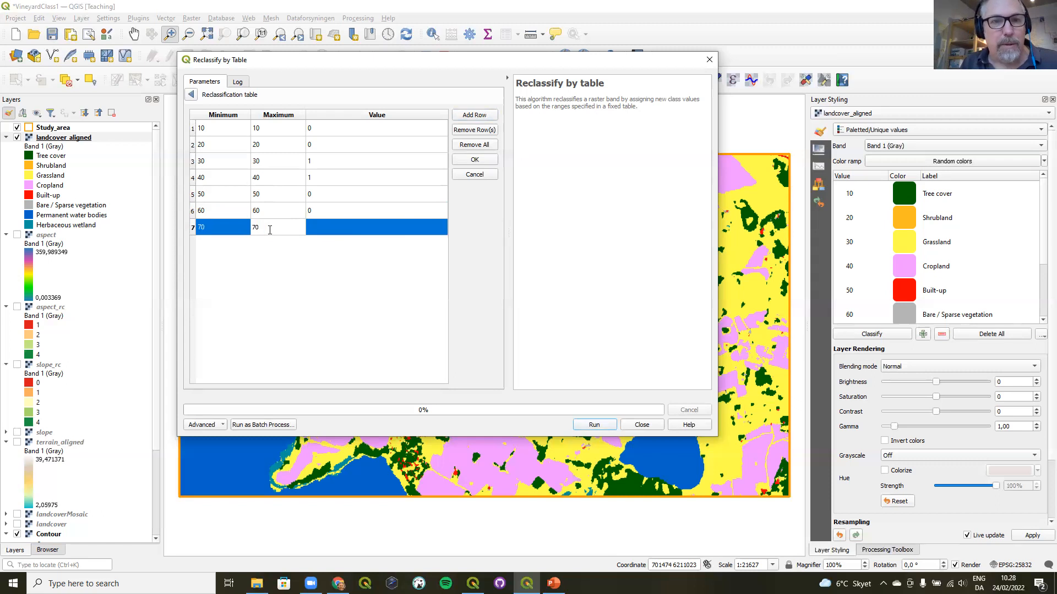
type("70")
left_click(326, 228)
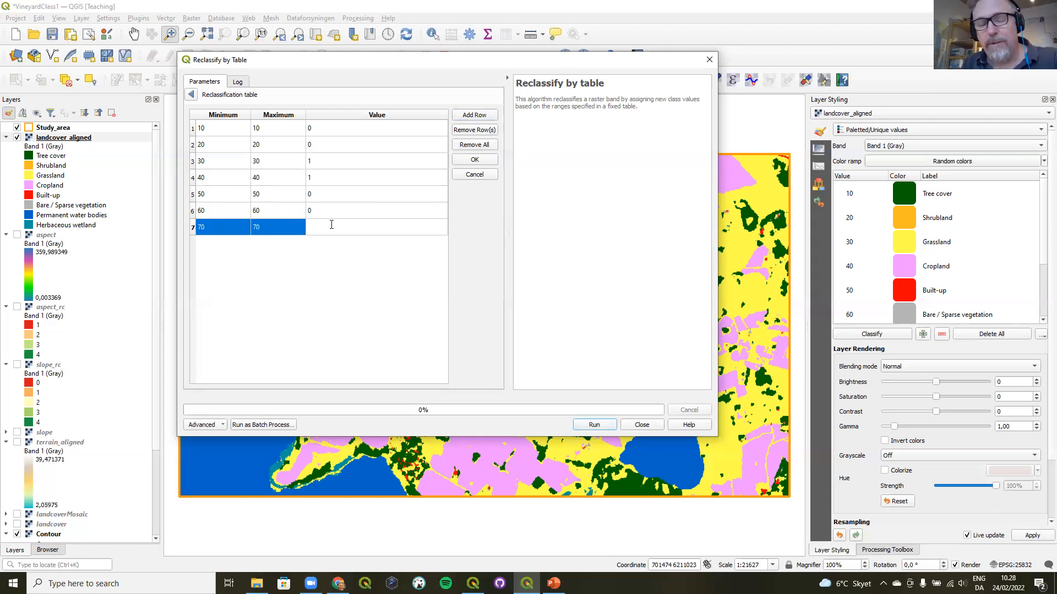
- Add an eighth reclassification row mapping the permanent water bodies class, minimum 80 and maximum 80, to value 0
left_click(476, 116)
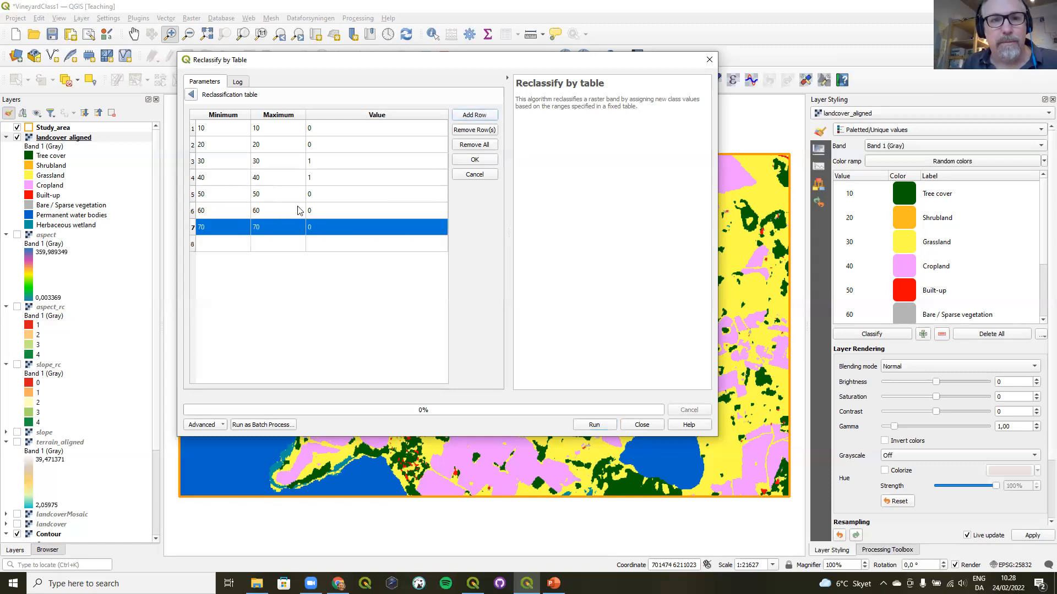
left_click(225, 242)
type("80")
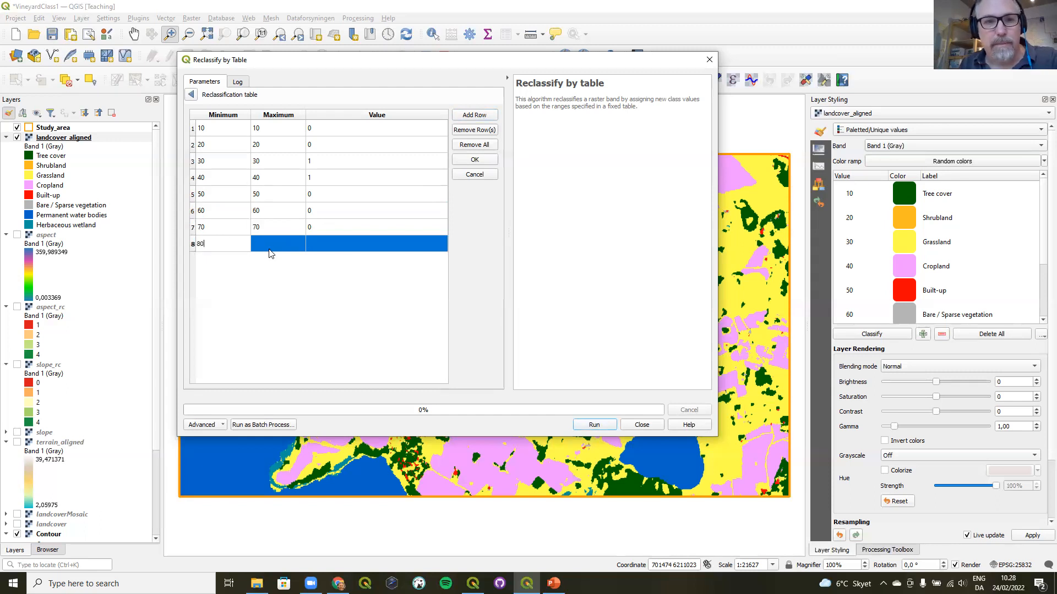
left_click(274, 244)
type("80")
left_click(317, 242)
type("0")
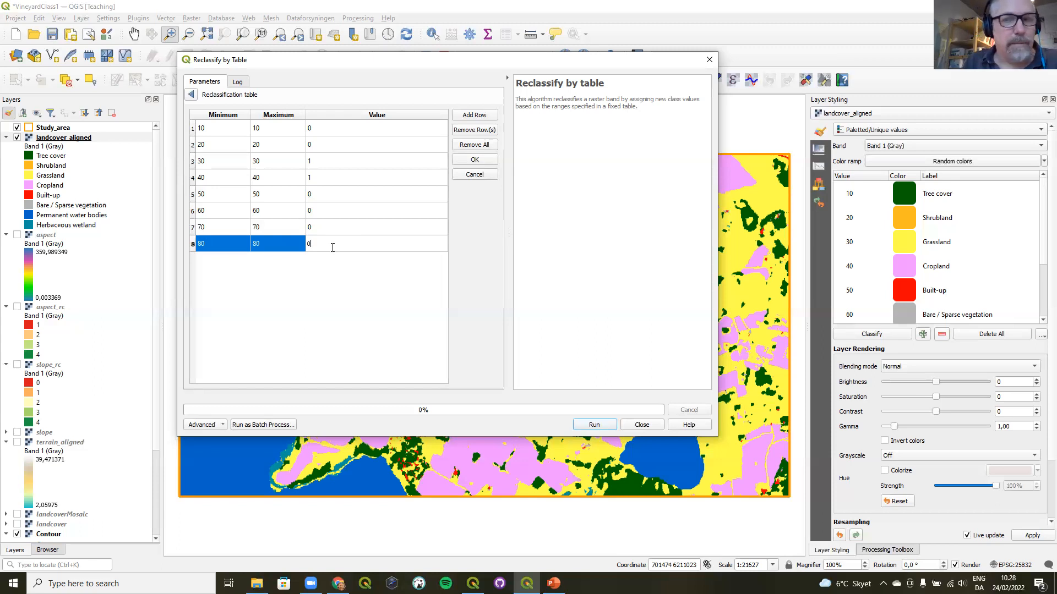
- Add a ninth reclassification row mapping herbaceous wetland, minimum 90 and maximum 90, to value 0, and accept the completed table
left_click(1042, 260)
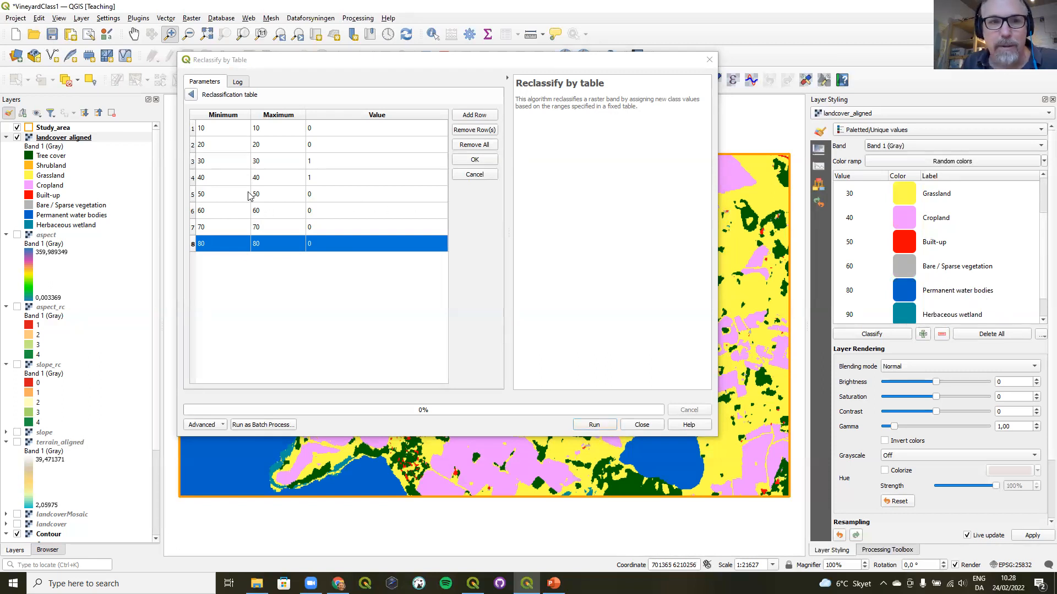
left_click(476, 116)
double_click(220, 261)
type("90")
key("Tab")
type("90")
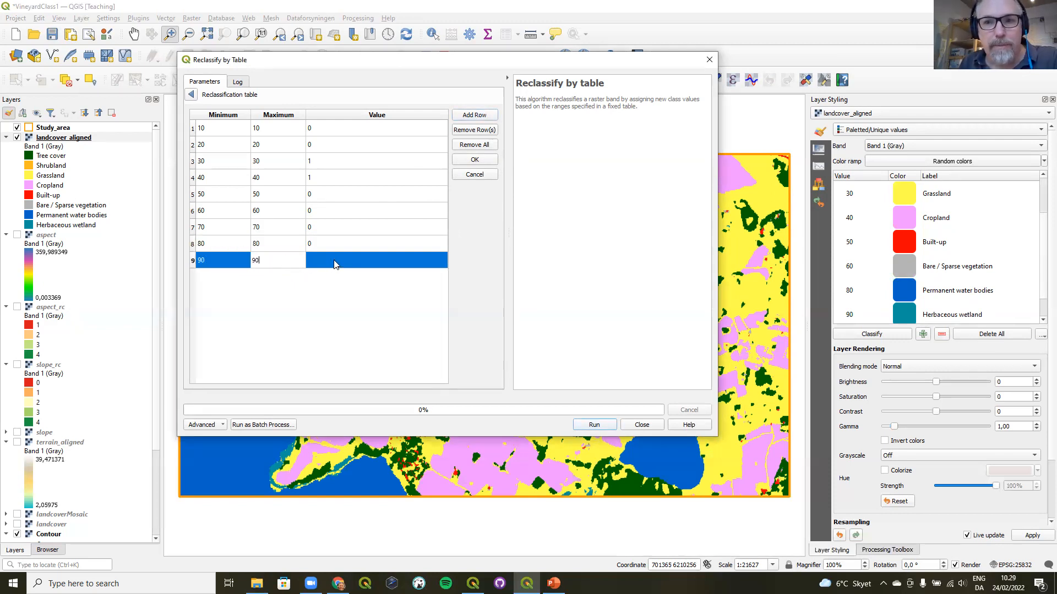
key("Tab")
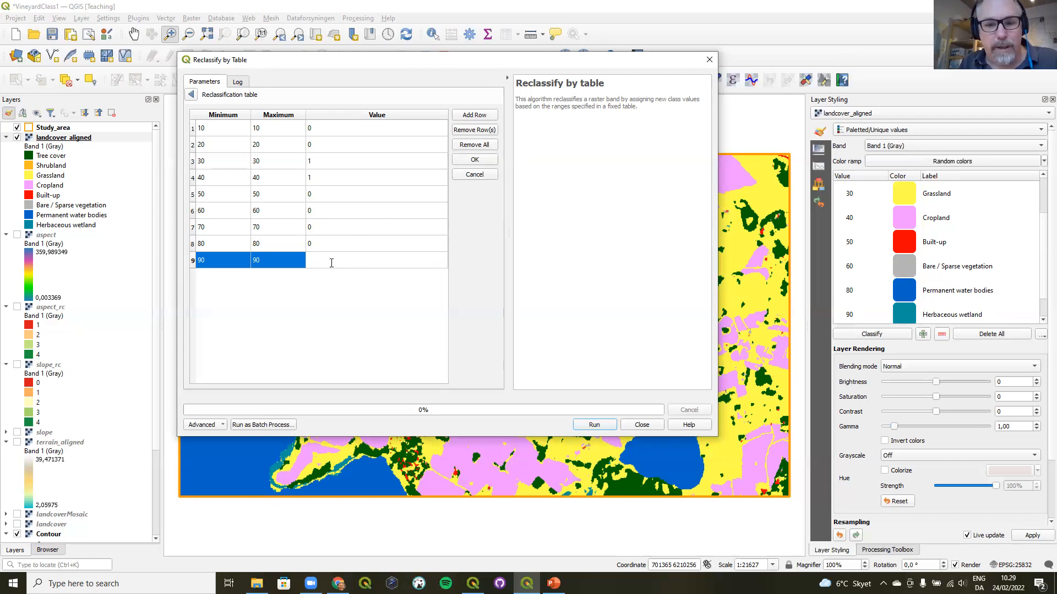
type("0")
left_click(330, 300)
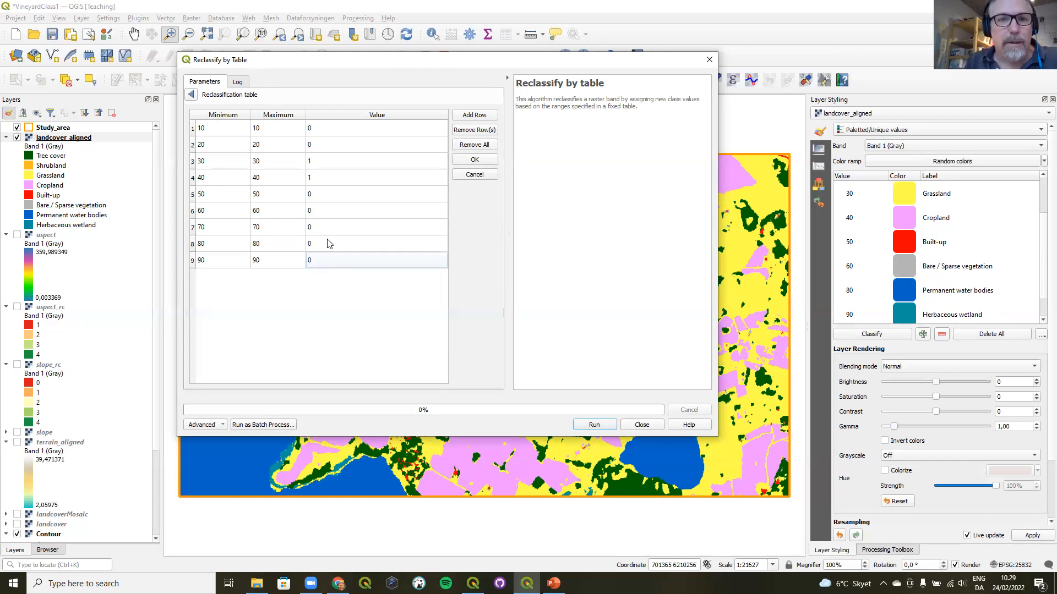
left_click_drag(193, 162, 189, 179)
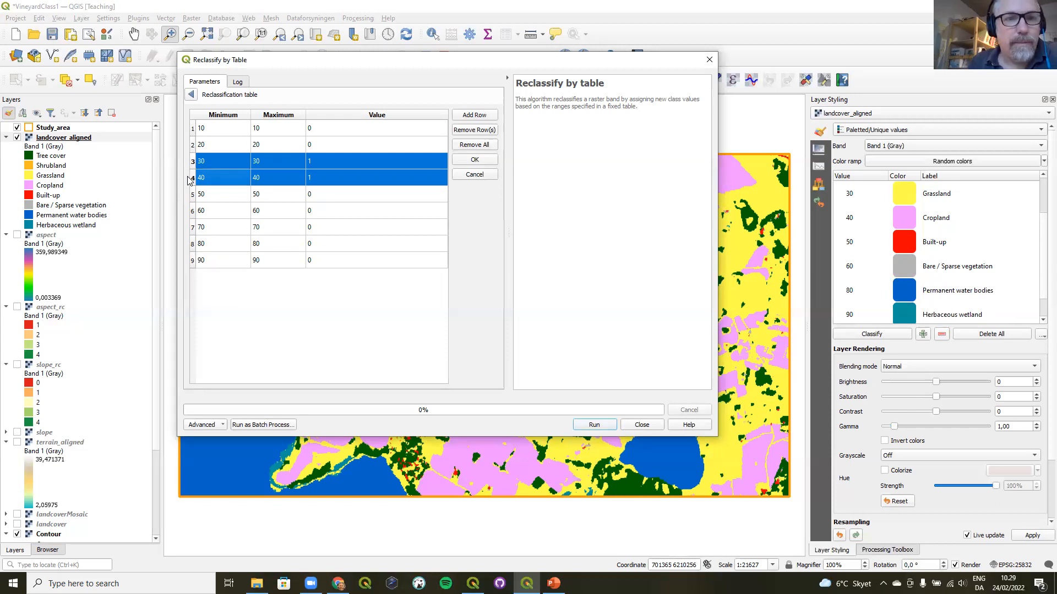
left_click(484, 161)
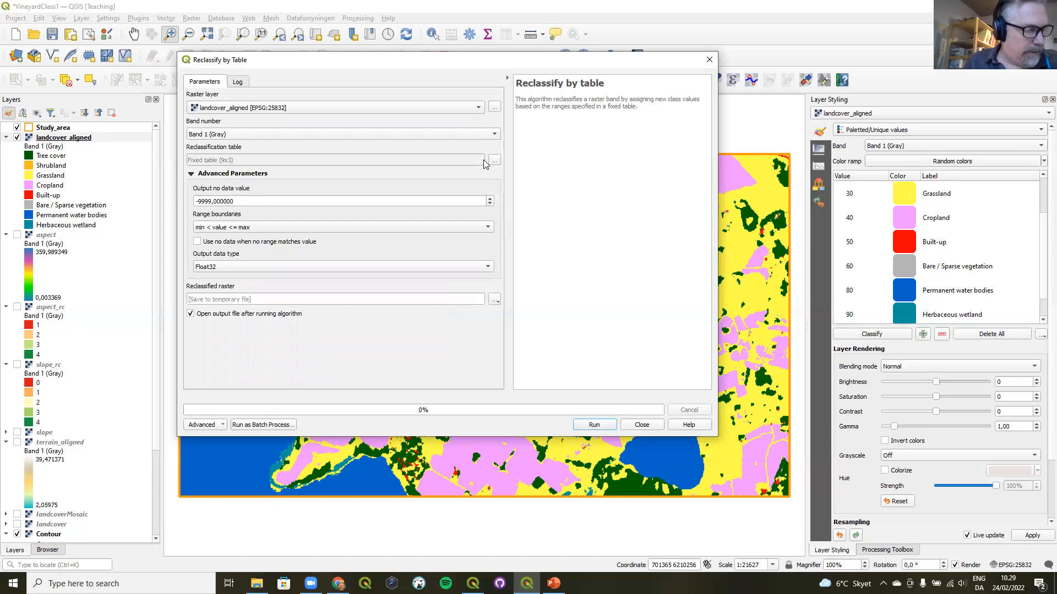
- Set the reclassification's range boundaries to min <= value <= max and its output data type to Int16
left_click(252, 228)
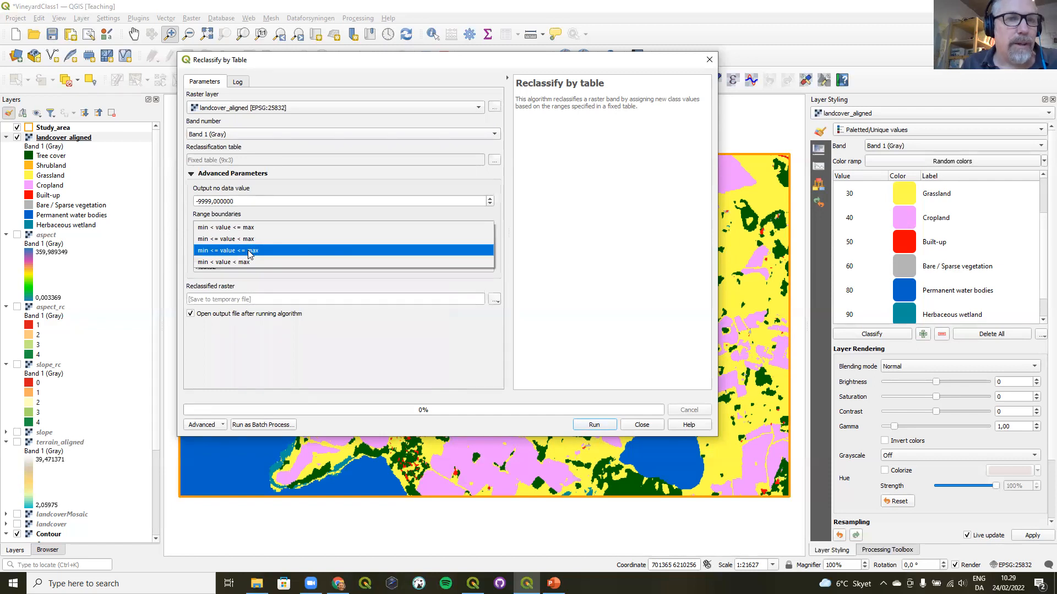
left_click(248, 250)
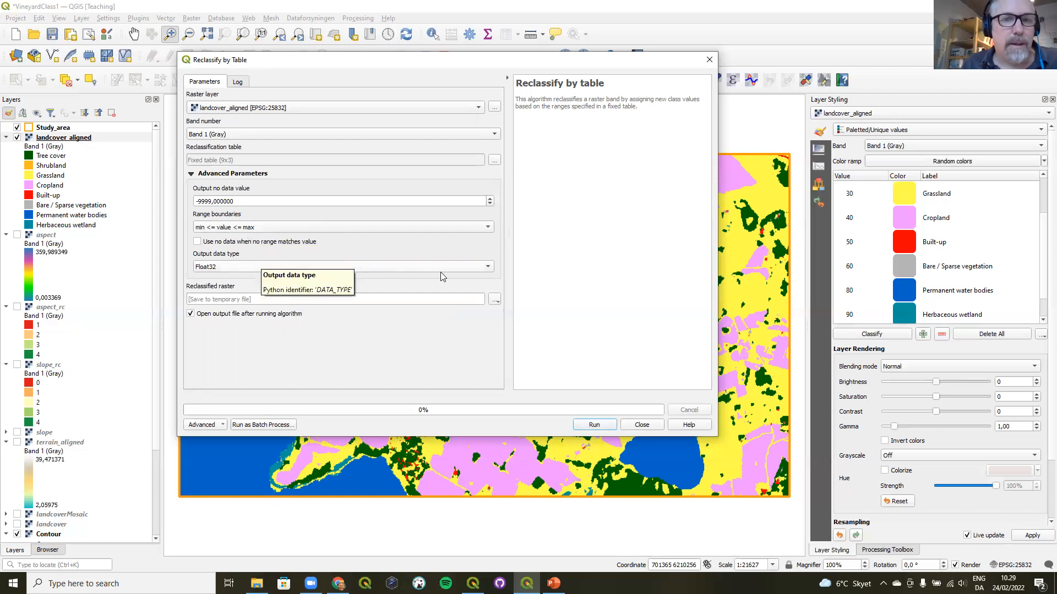
left_click(487, 272)
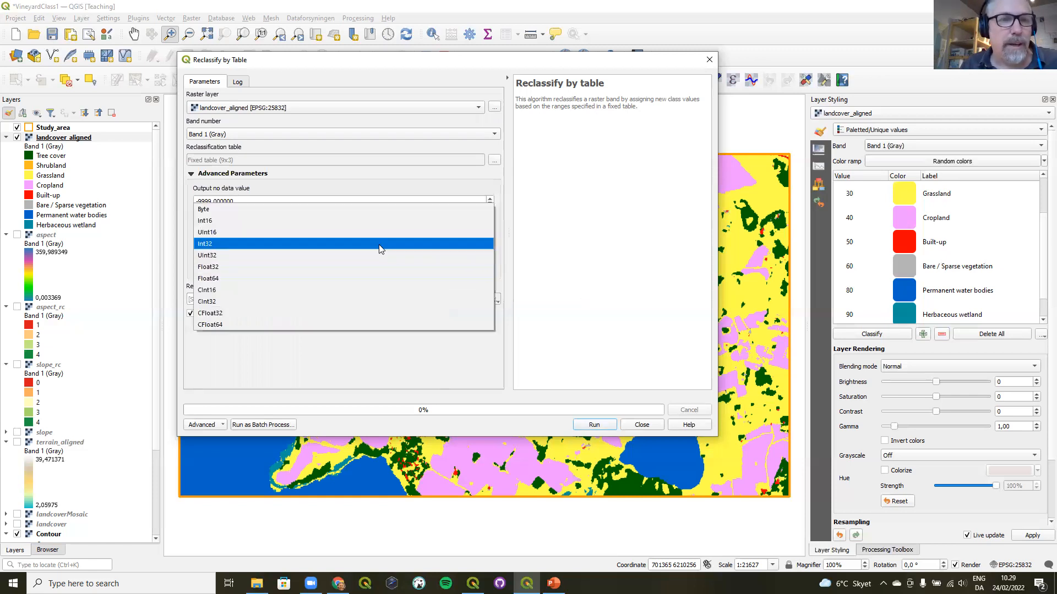
left_click(372, 221)
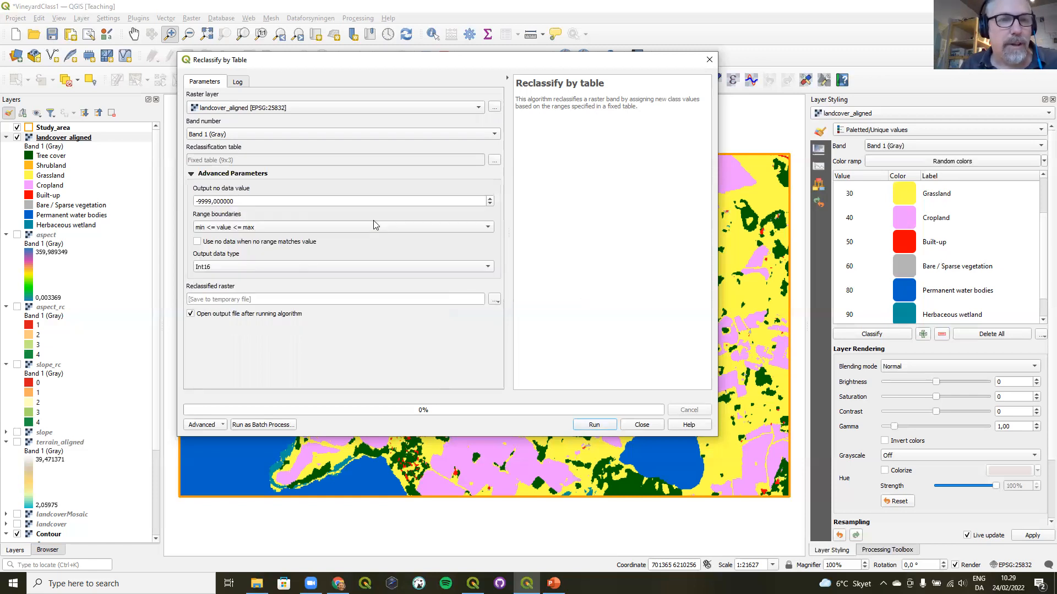
- Set the reclassified raster's output to landcover_rc.tif in the OutputClass folder, run the reclassification and close the tool
left_click(495, 300)
left_click(502, 325)
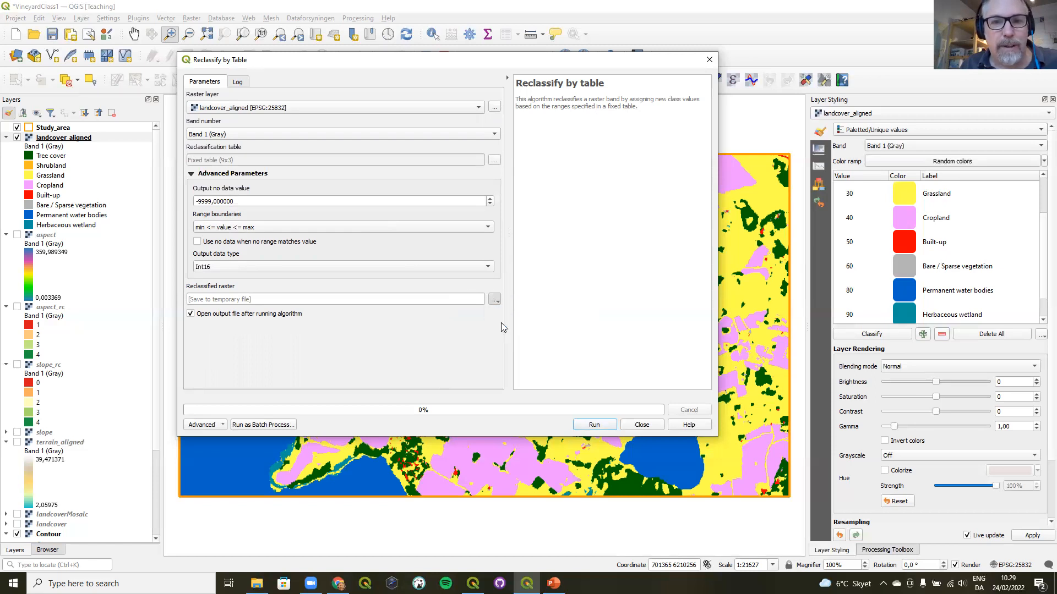
left_click(431, 166)
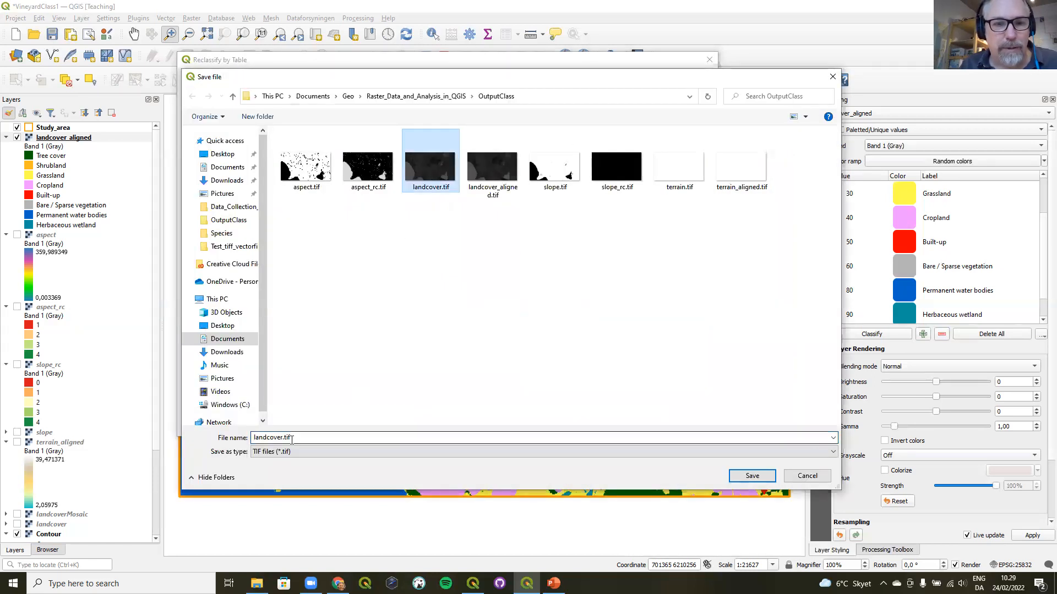
left_click(281, 437)
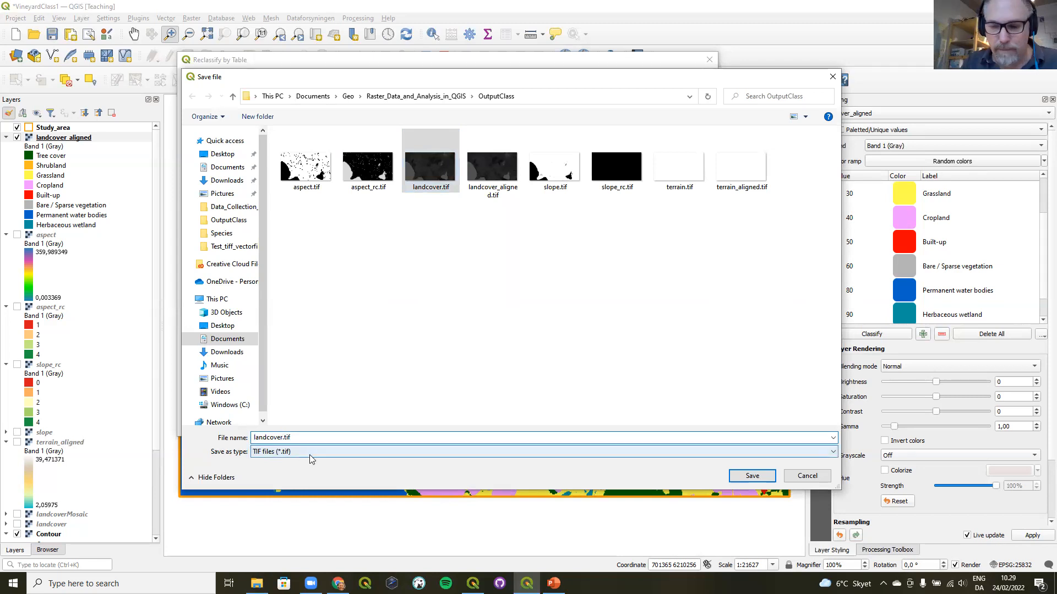
type("_rc")
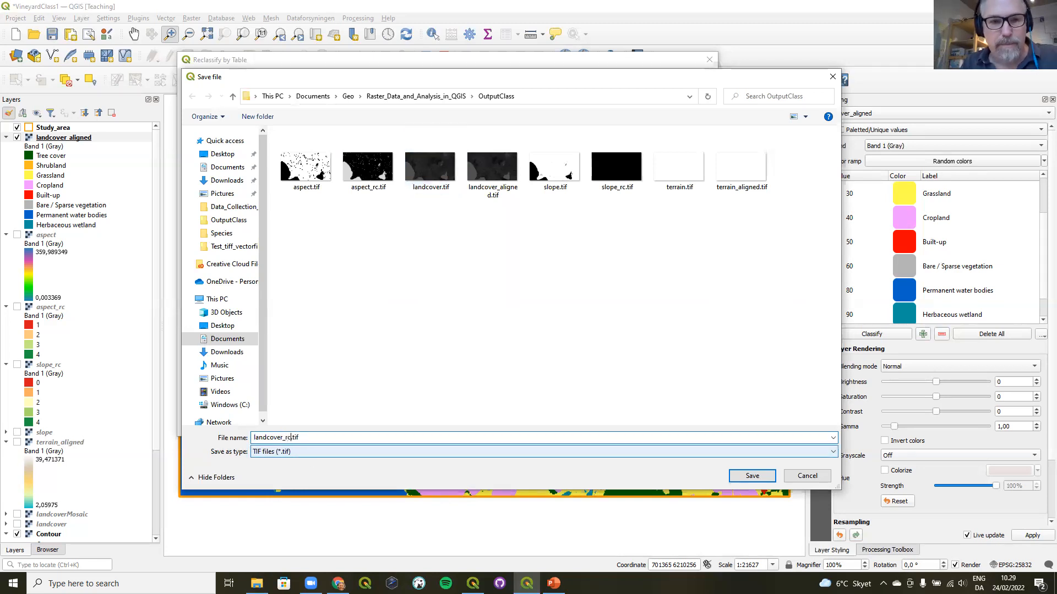
left_click(750, 475)
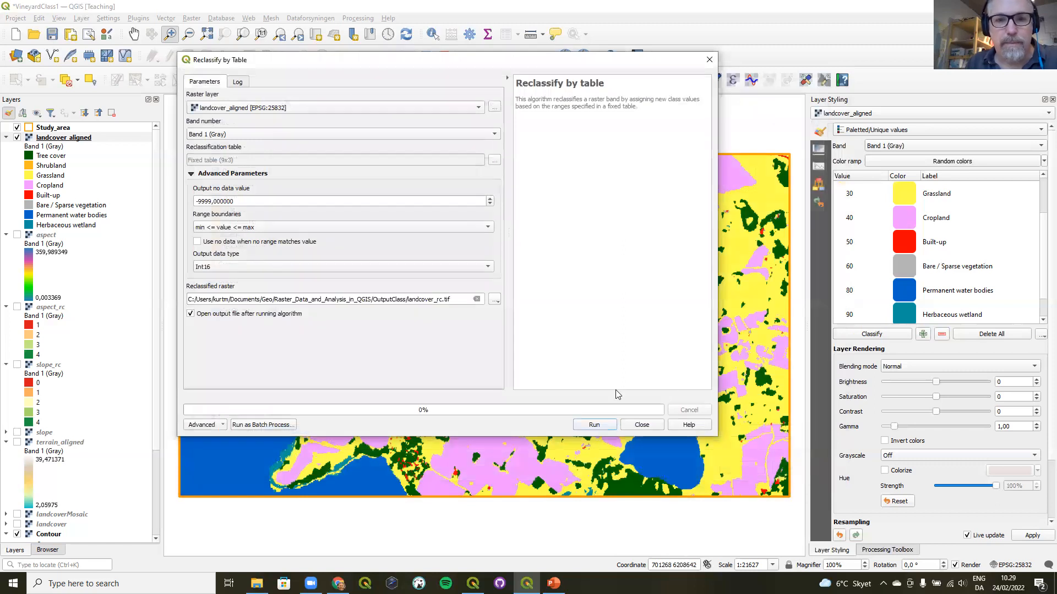
left_click(594, 425)
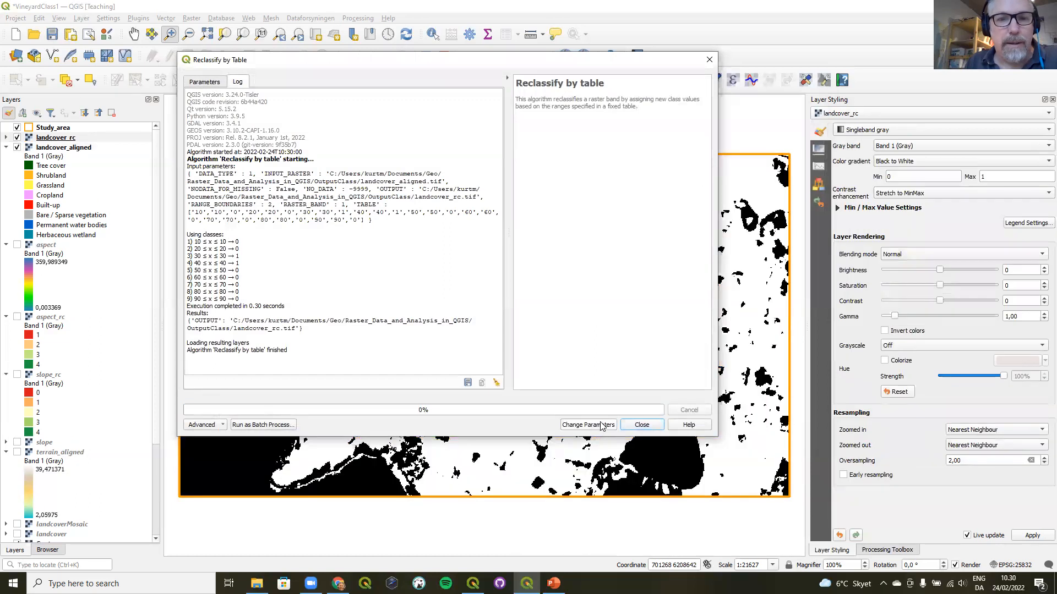
left_click(642, 425)
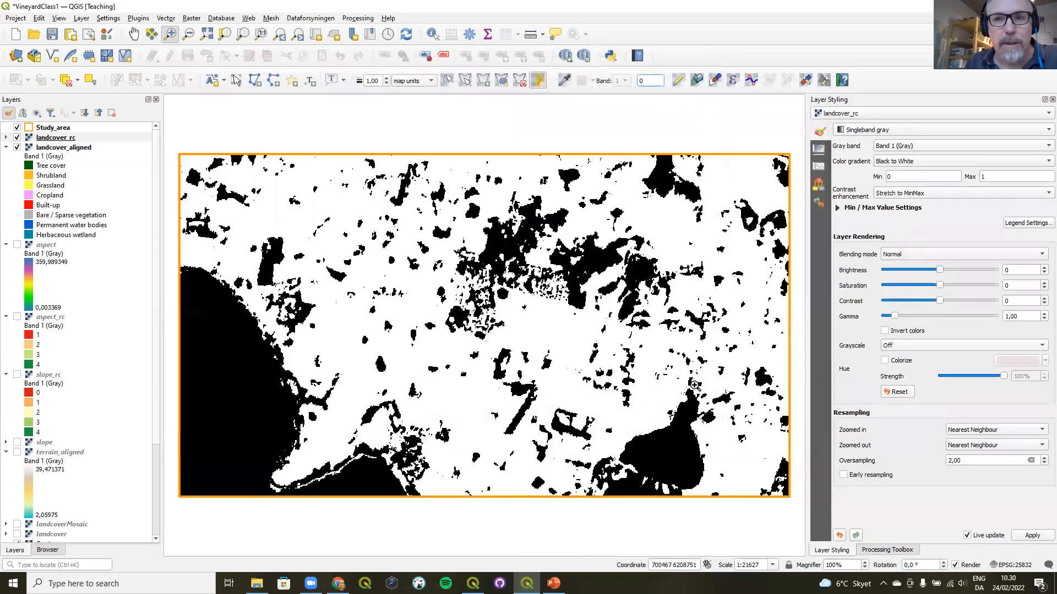
- Style landcover_rc with Paletted/Unique values, classify its values and apply the RdYlGn color ramp
left_click(885, 551)
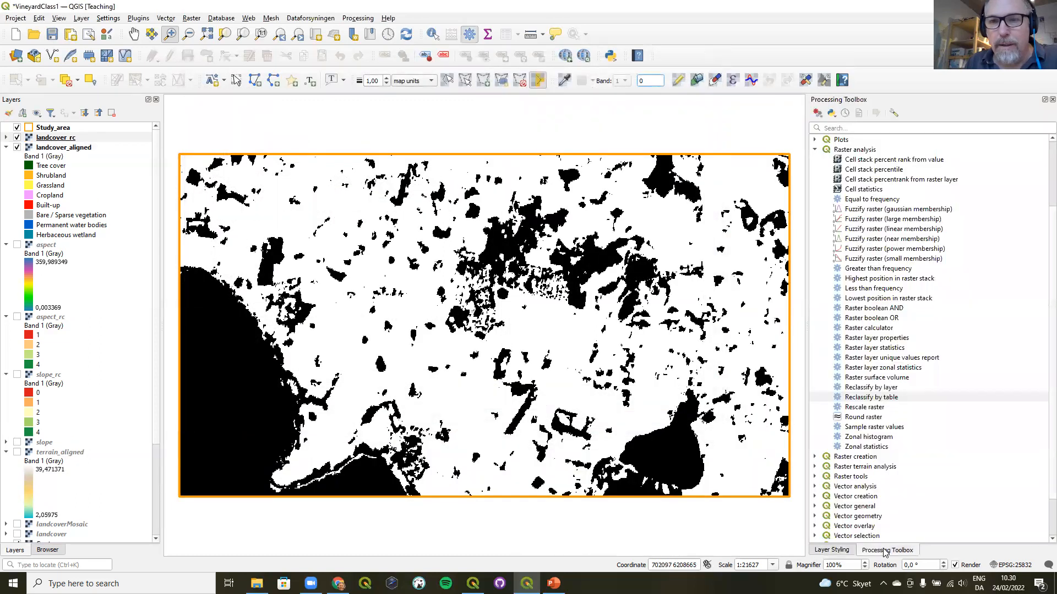
left_click(831, 551)
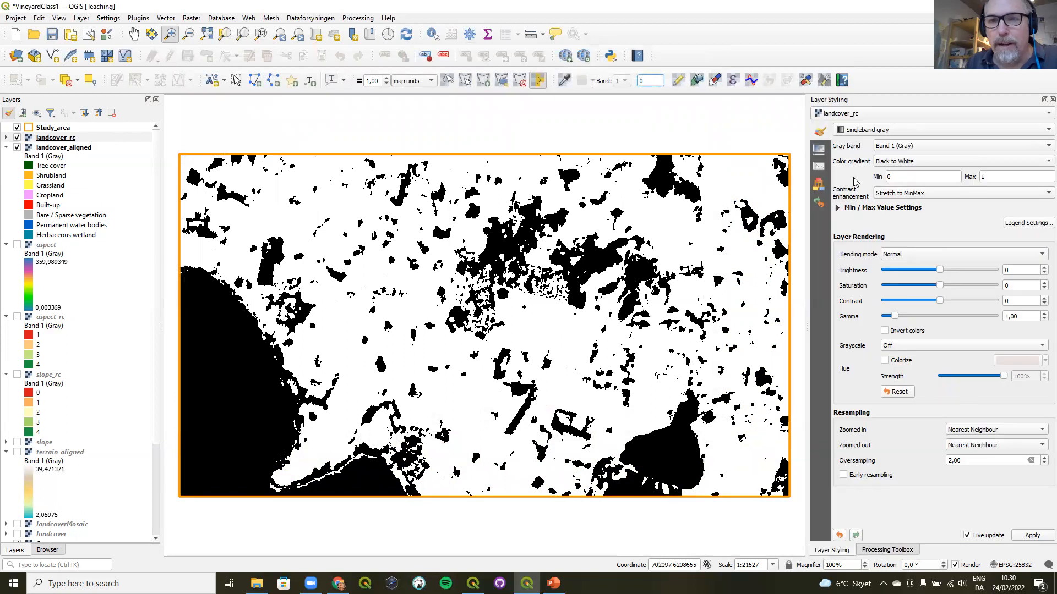
left_click(859, 131)
left_click(874, 119)
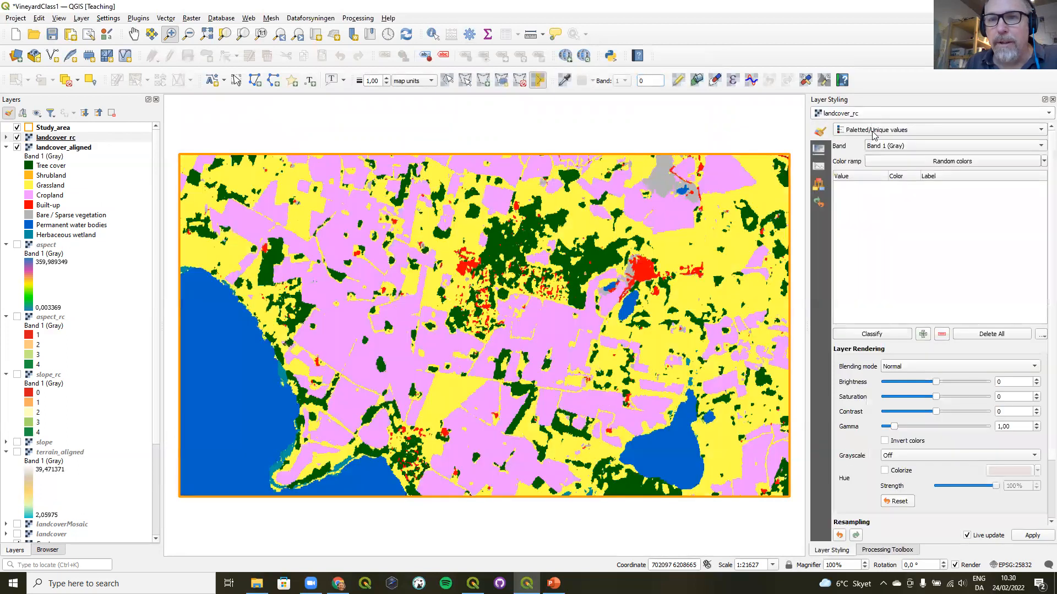
left_click(872, 329)
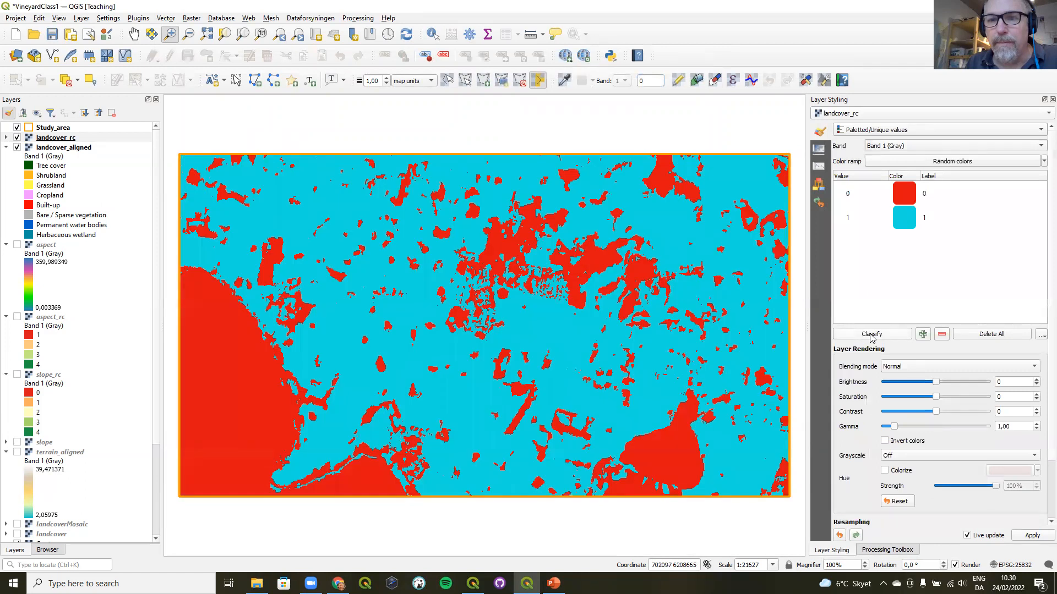
left_click(1043, 161)
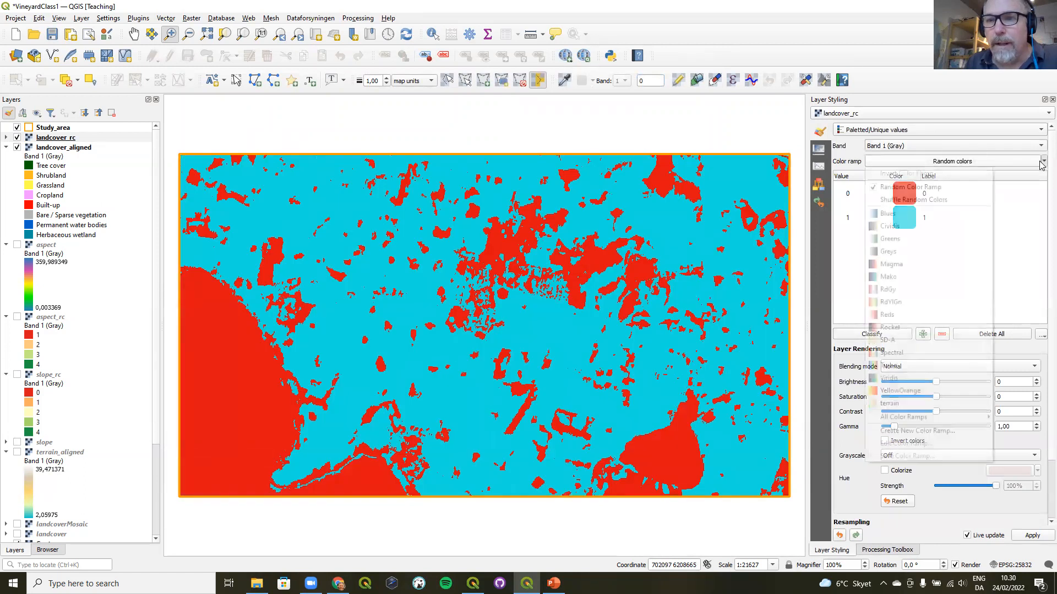
mouse_move(930, 417)
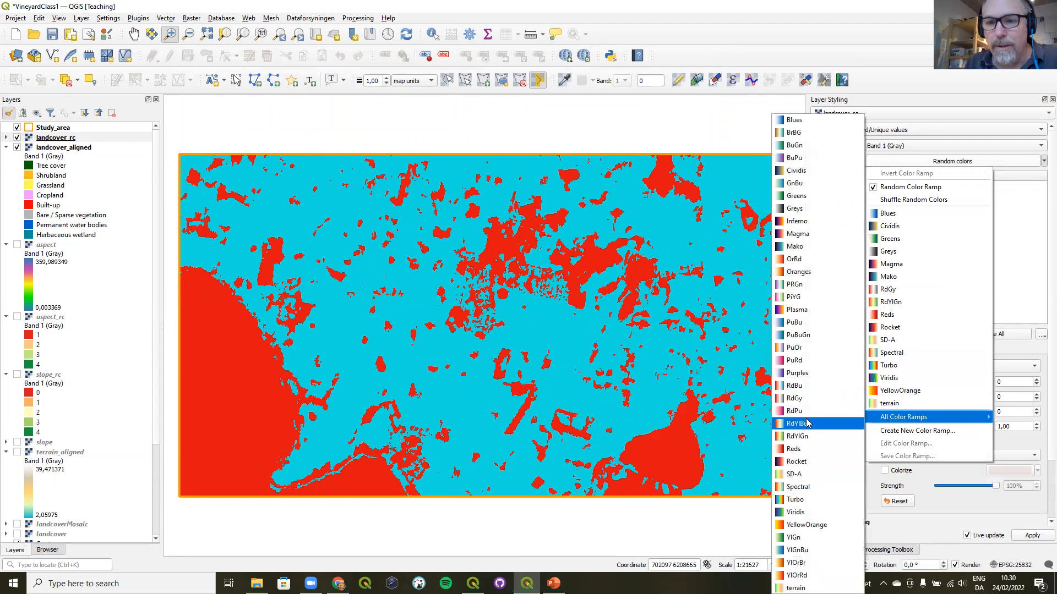
left_click(796, 436)
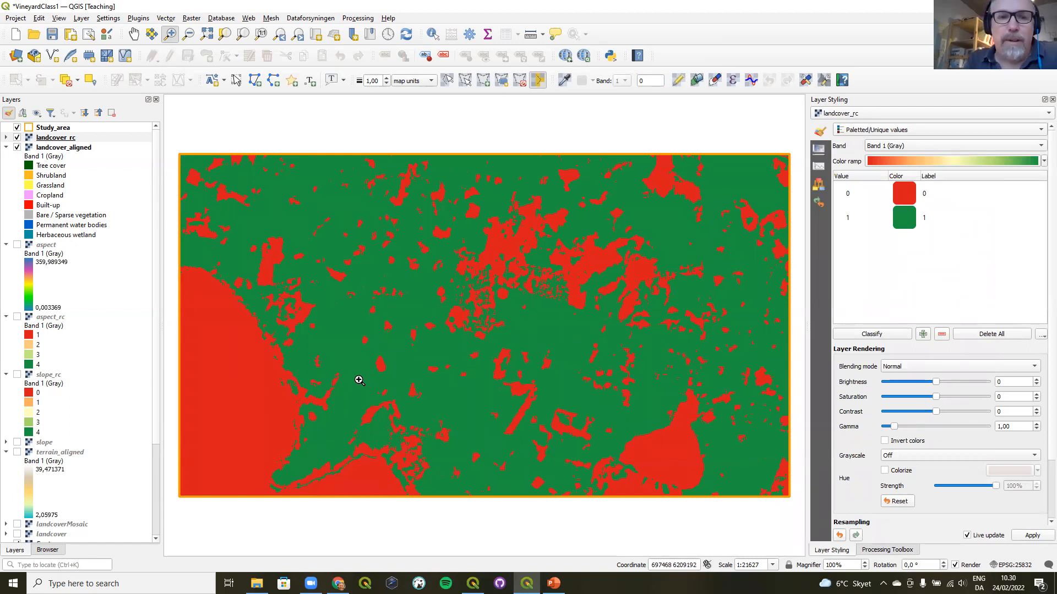
- Toggle the visibility of landcover_rc to compare it with the landcover_aligned classes beneath
left_click(17, 140)
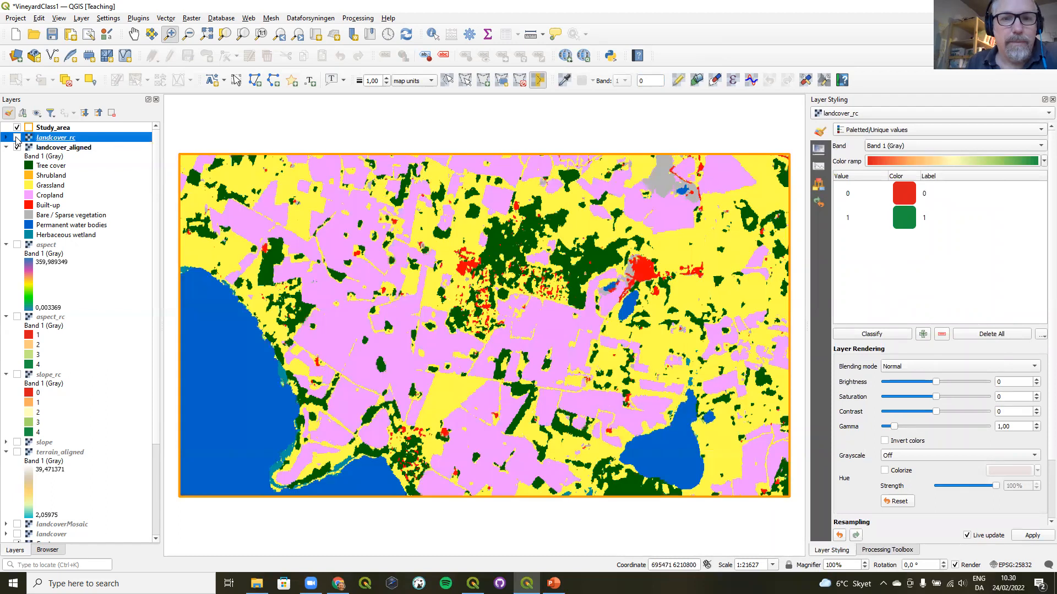
left_click(17, 137)
left_click(17, 138)
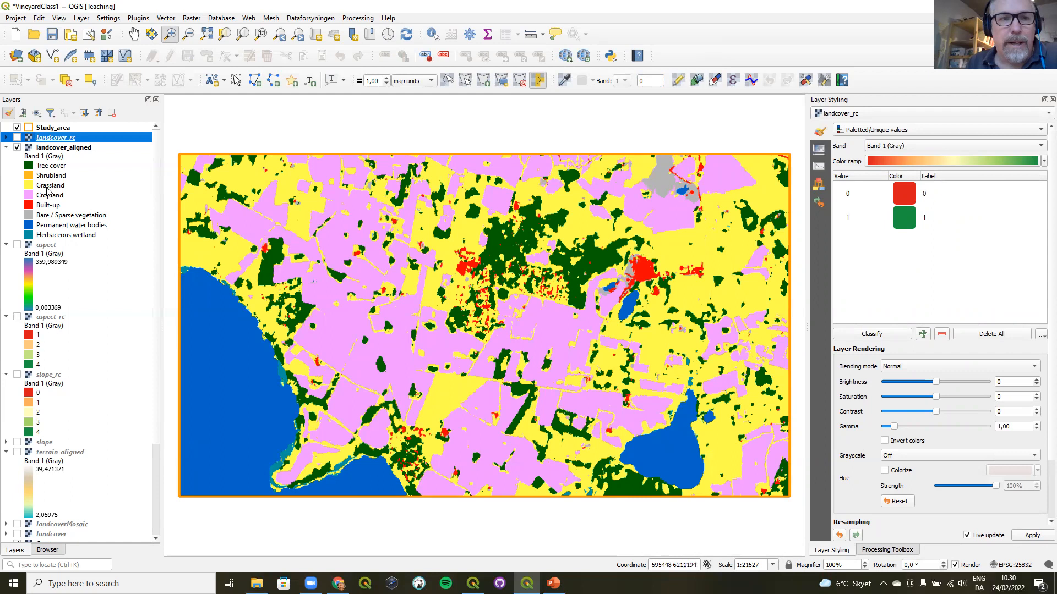
left_click(17, 138)
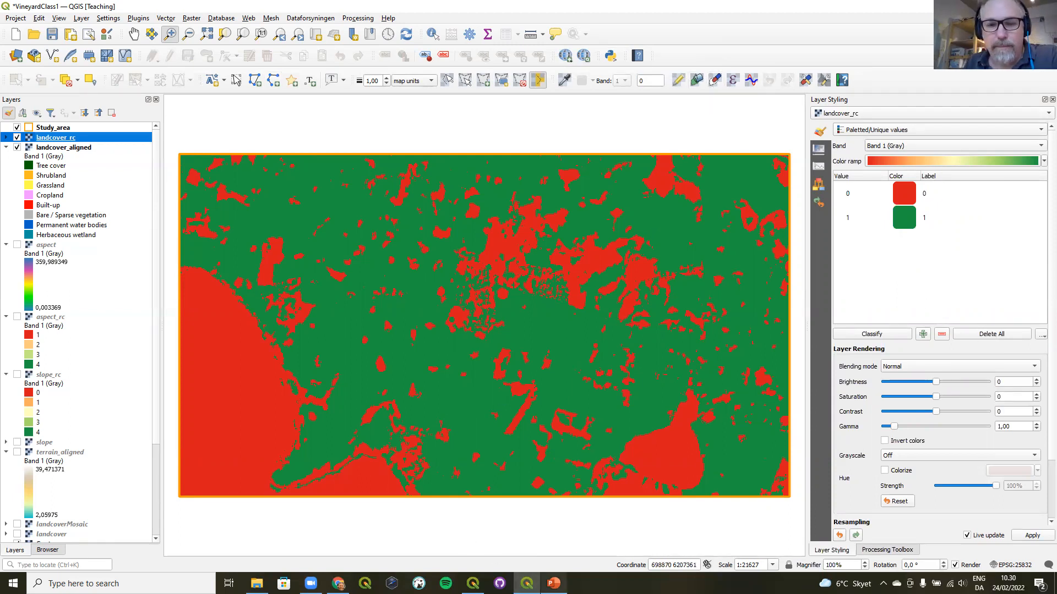
- Switch to the PowerPoint lecture, present the "Workflow – Part 2 - Analysis" slide full screen and advance to the first Raster Calculator stage
left_click(554, 584)
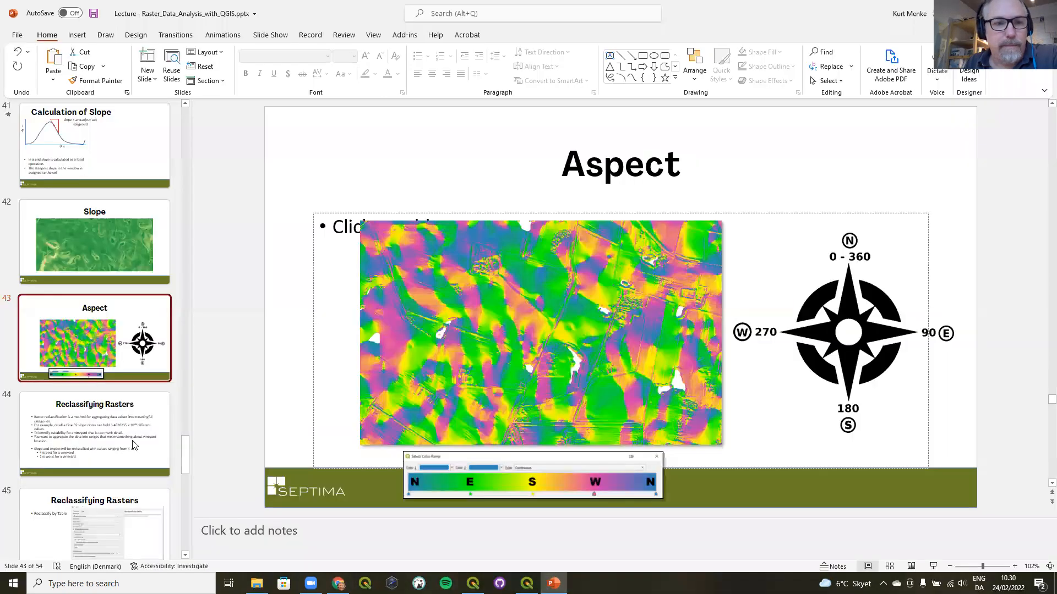
scroll(92, 494, "down", 6)
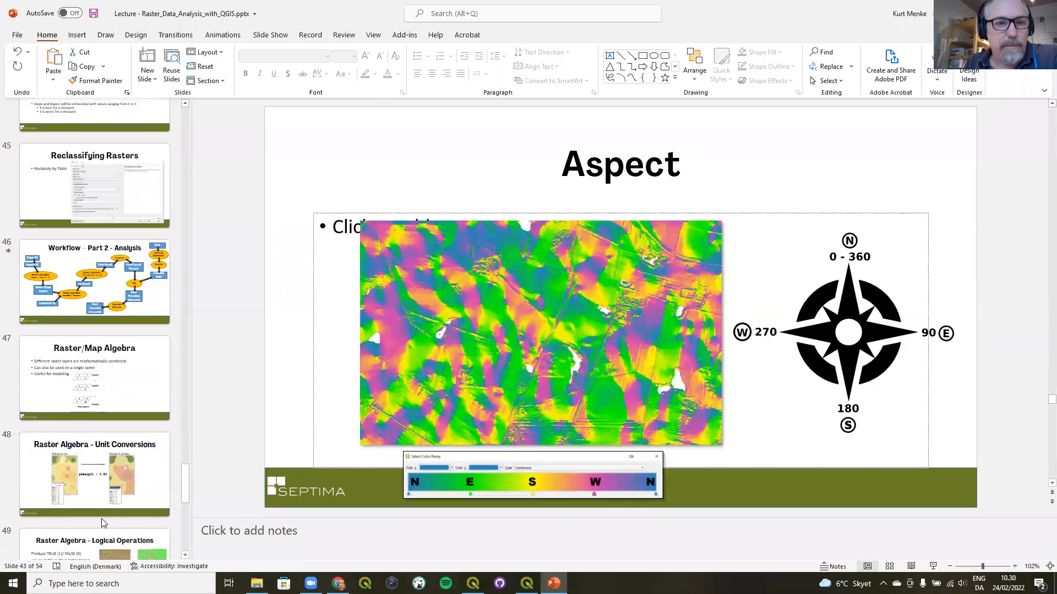
left_click(89, 274)
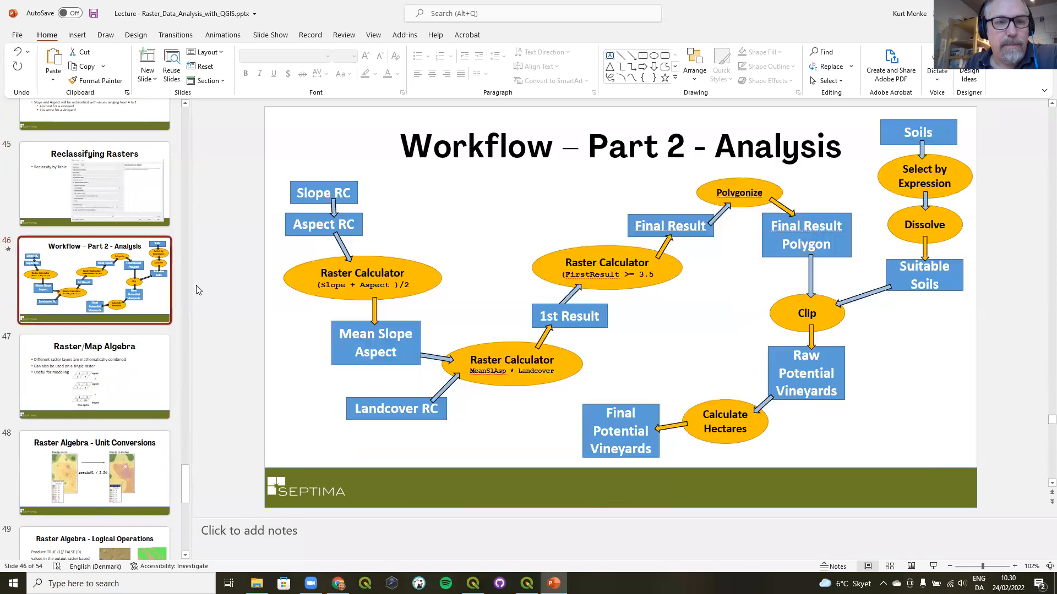
left_click(933, 566)
left_click(180, 17)
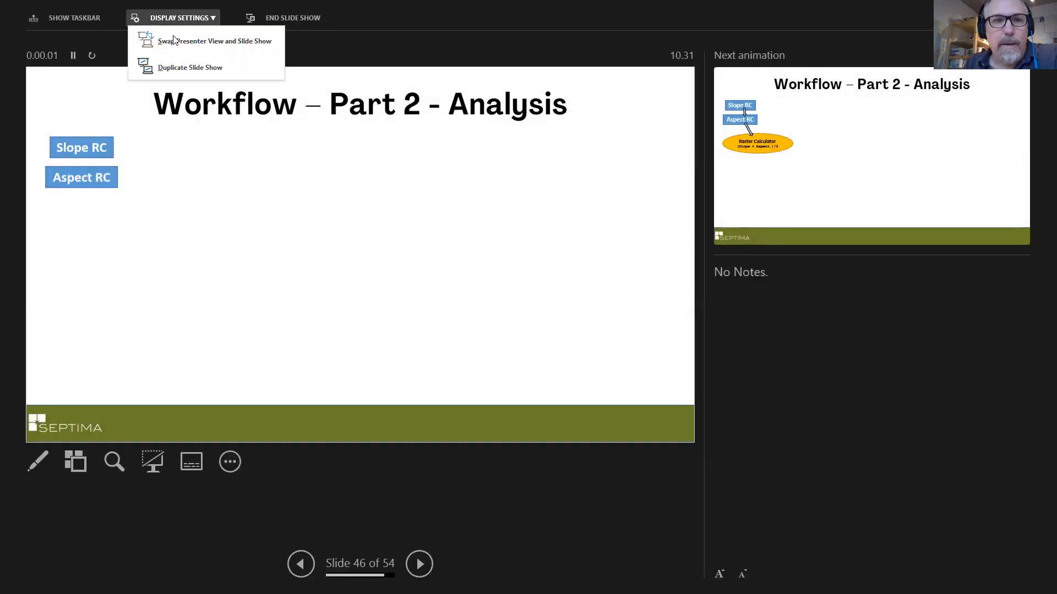
left_click(156, 49)
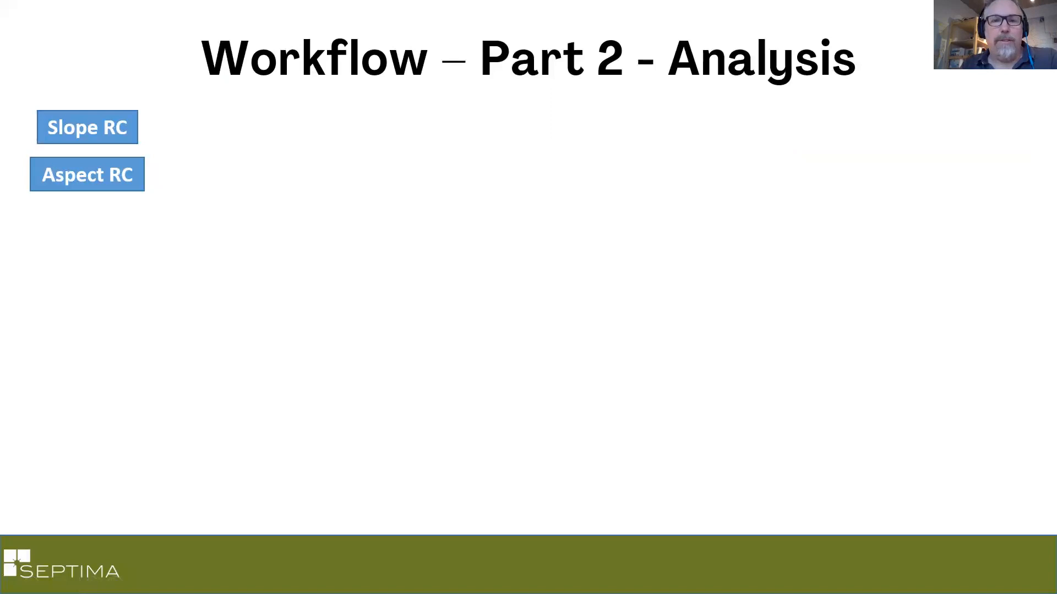
key("Right")
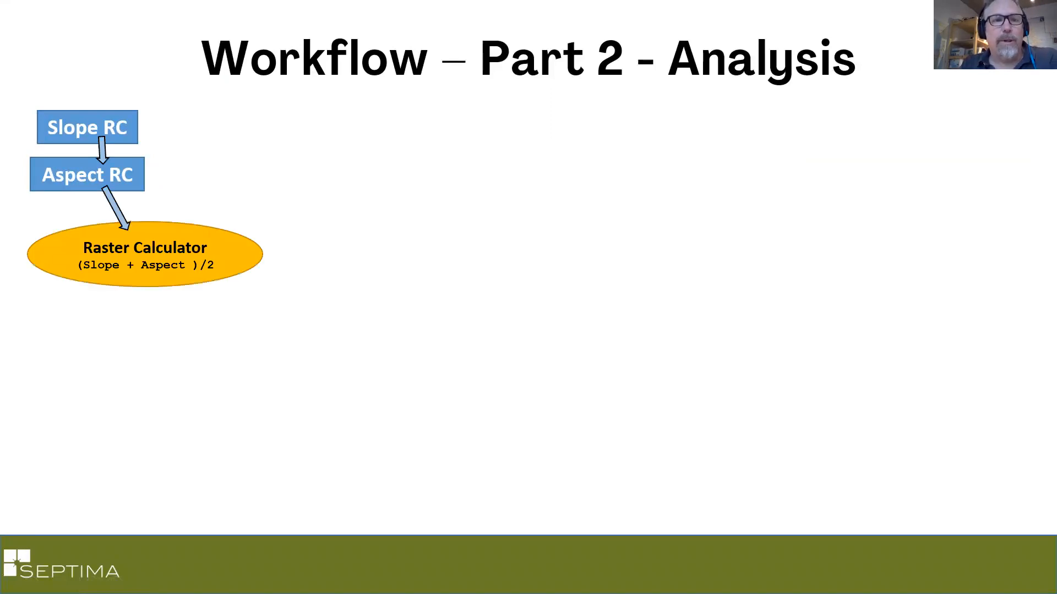
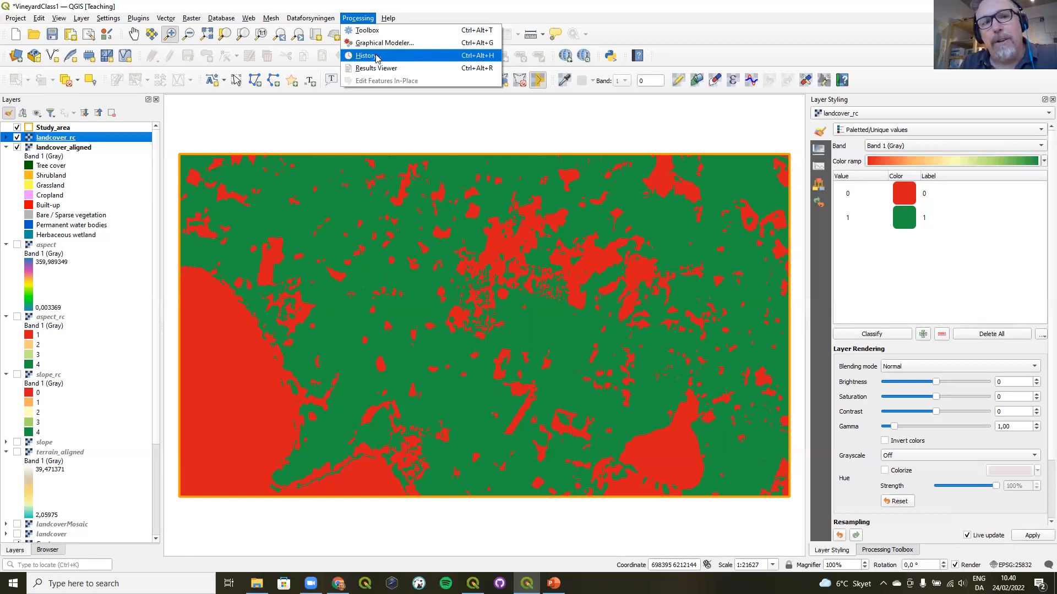
- Open the QGIS processing history to review the slope, aspect and reclassification runs
left_click(366, 56)
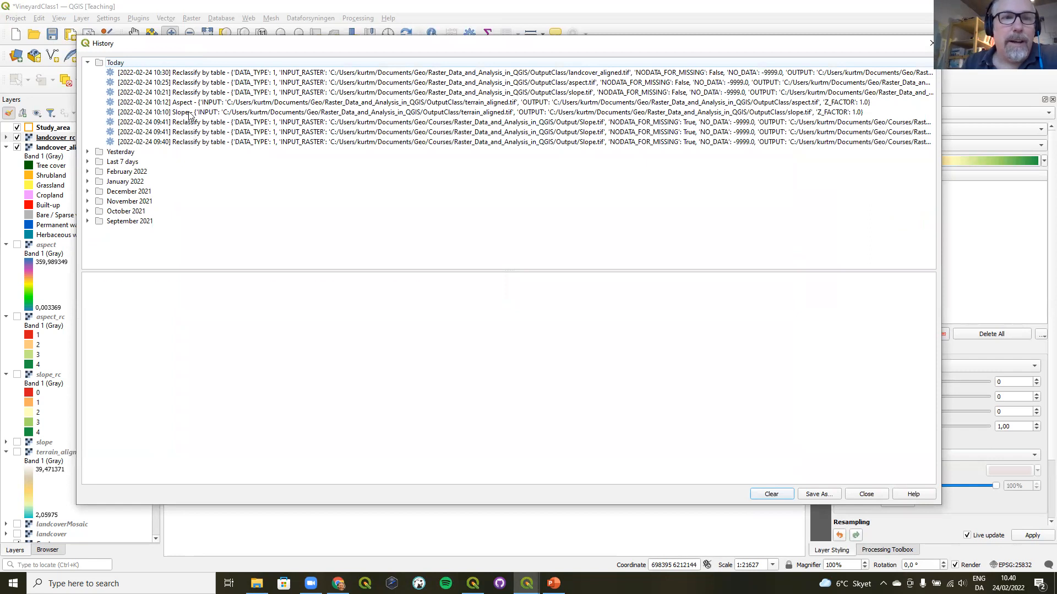
- Look through today's Slope, Aspect and Reclassify by table runs in the history, ending on the landcover_aligned reclassification
left_click(189, 113)
left_click(194, 103)
left_click(198, 93)
left_click(202, 83)
left_click(208, 73)
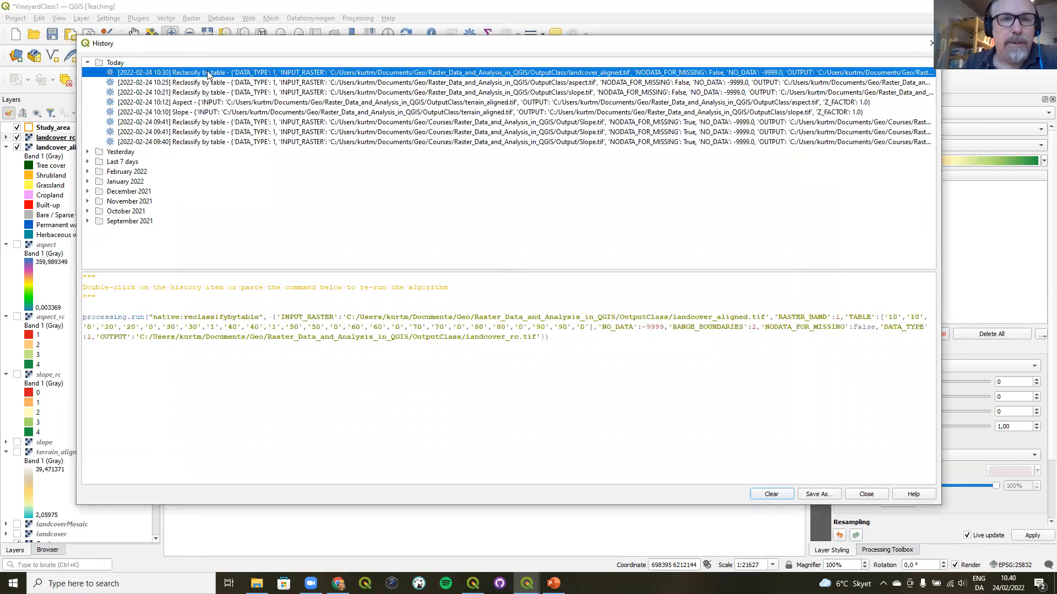
- Highlight the processing command of today's Slope run, then reopen the run's Slope dialog from the history and close it without running
left_click(193, 112)
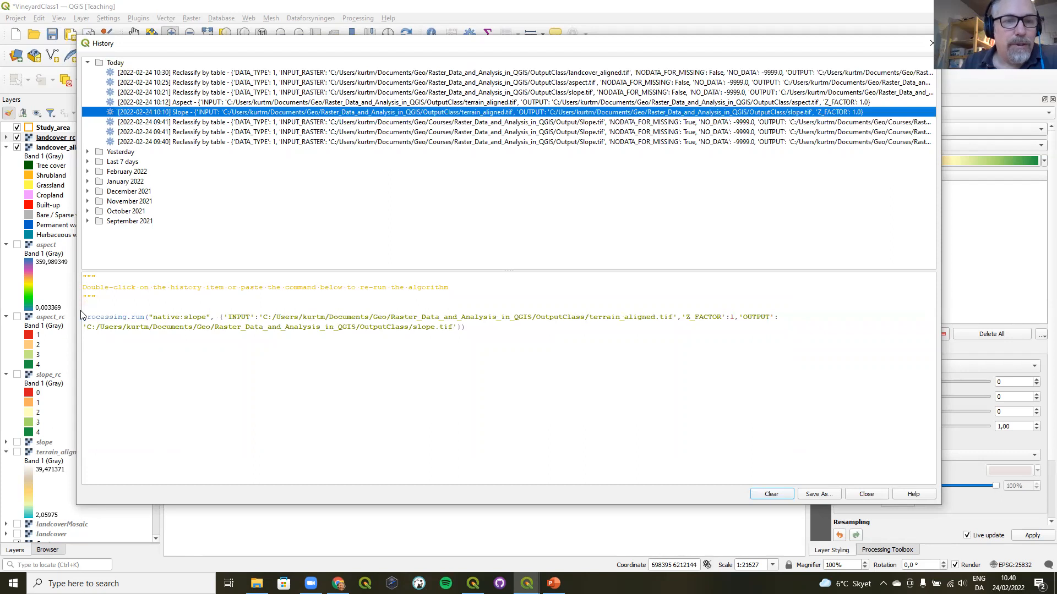
left_click_drag(83, 317, 467, 326)
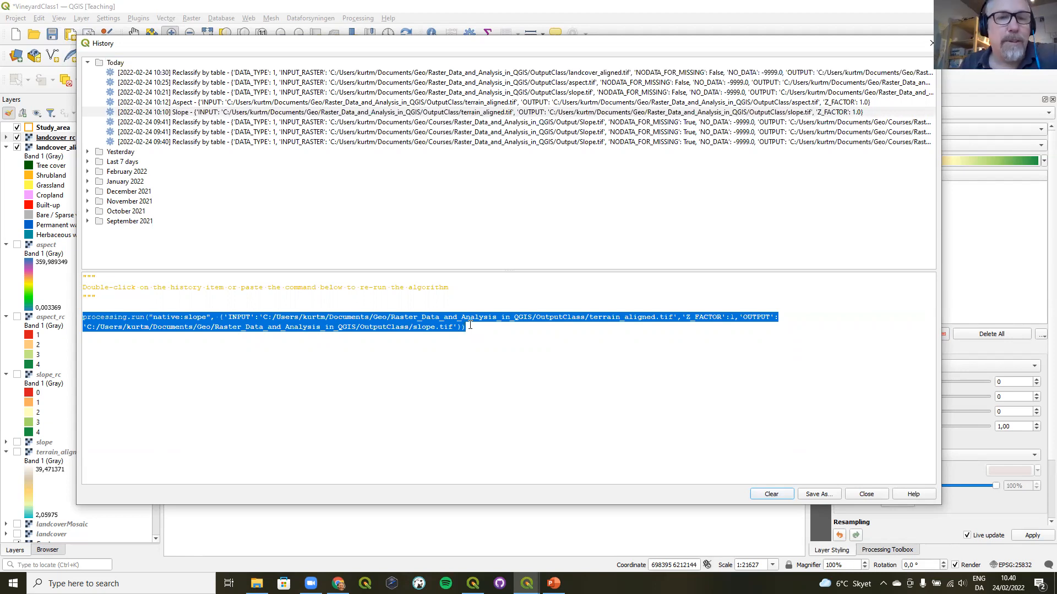
double_click(168, 112)
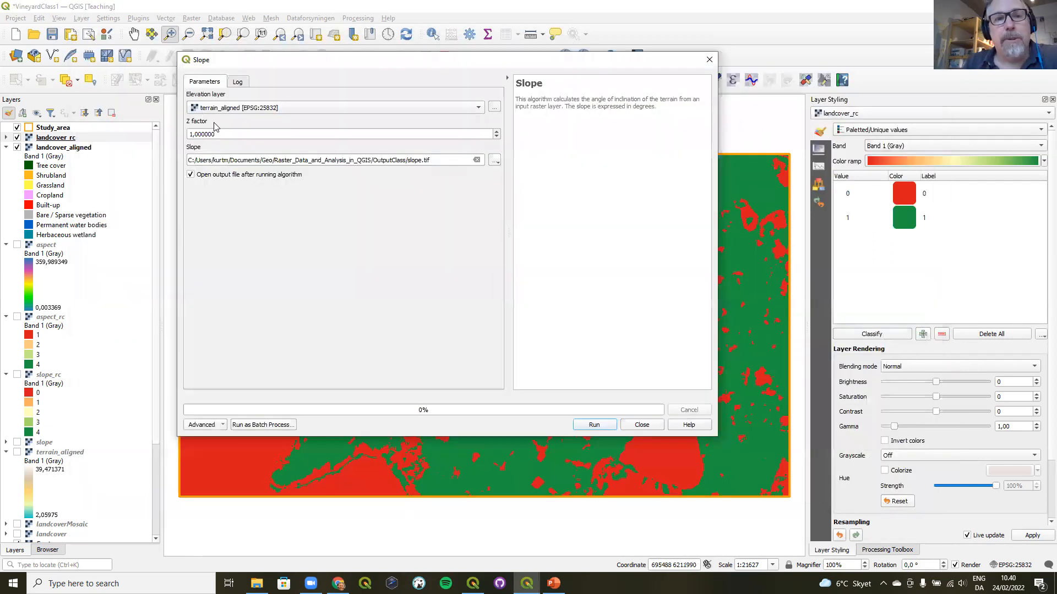
left_click(712, 60)
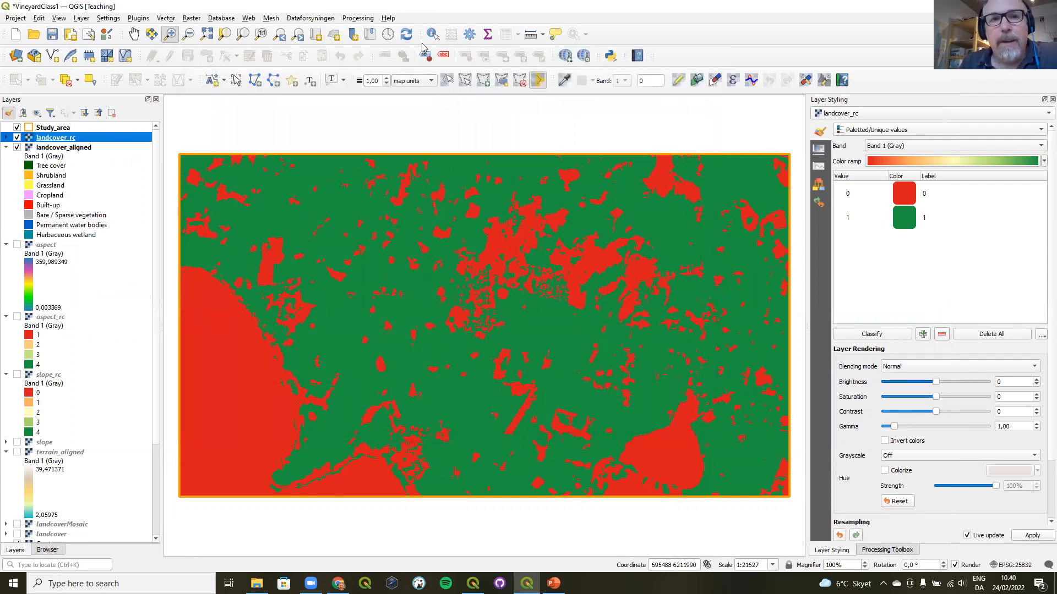
- Search the Processing Toolbox for "raster cal" and compare the Raster analysis and GDAL versions of the Raster calculator
left_click(197, 18)
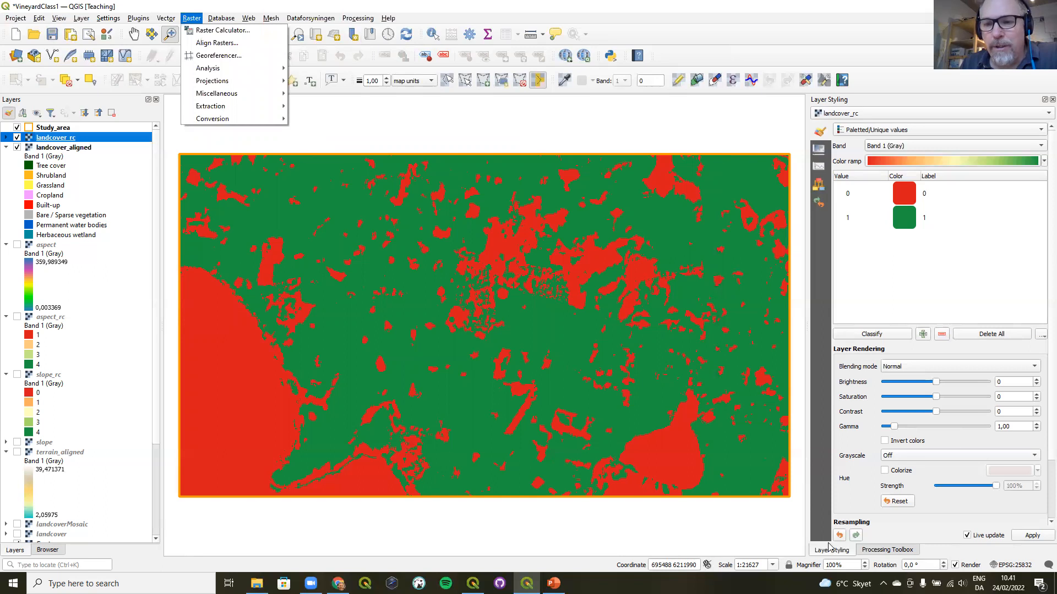
left_click(887, 550)
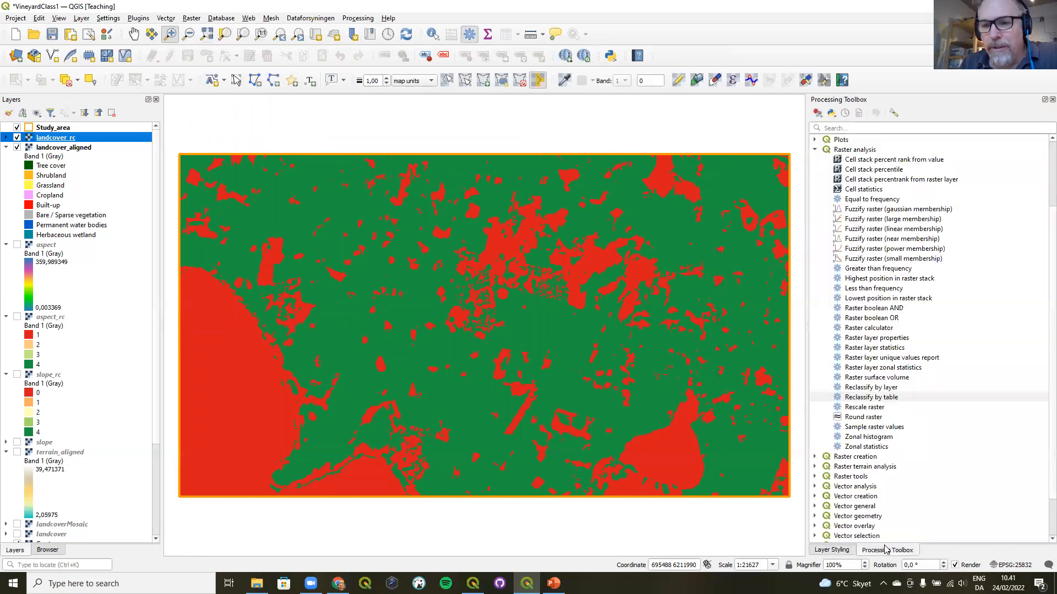
left_click(884, 128)
type("ra")
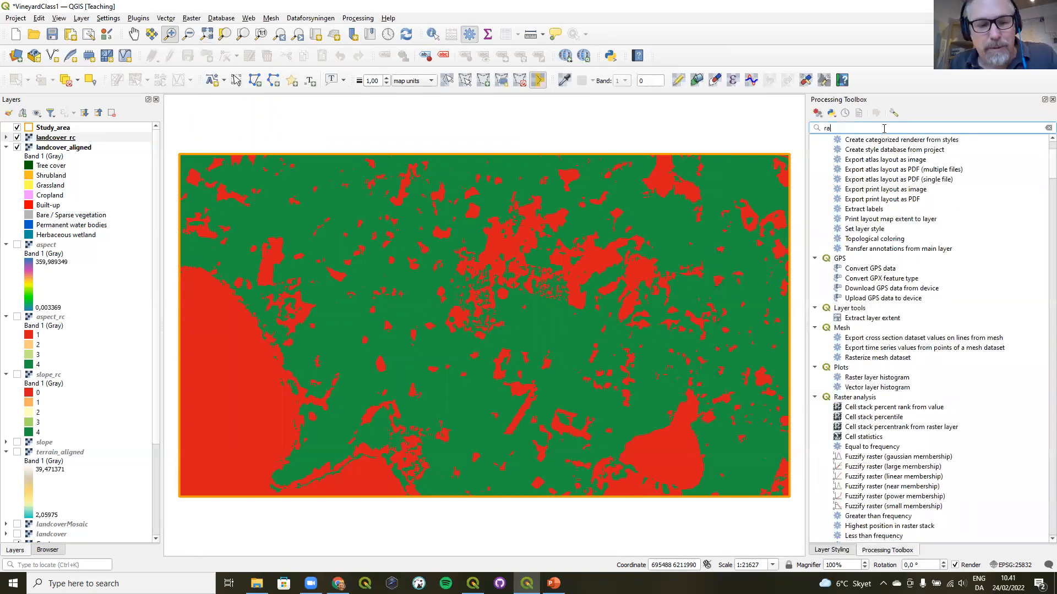
type("ster cal")
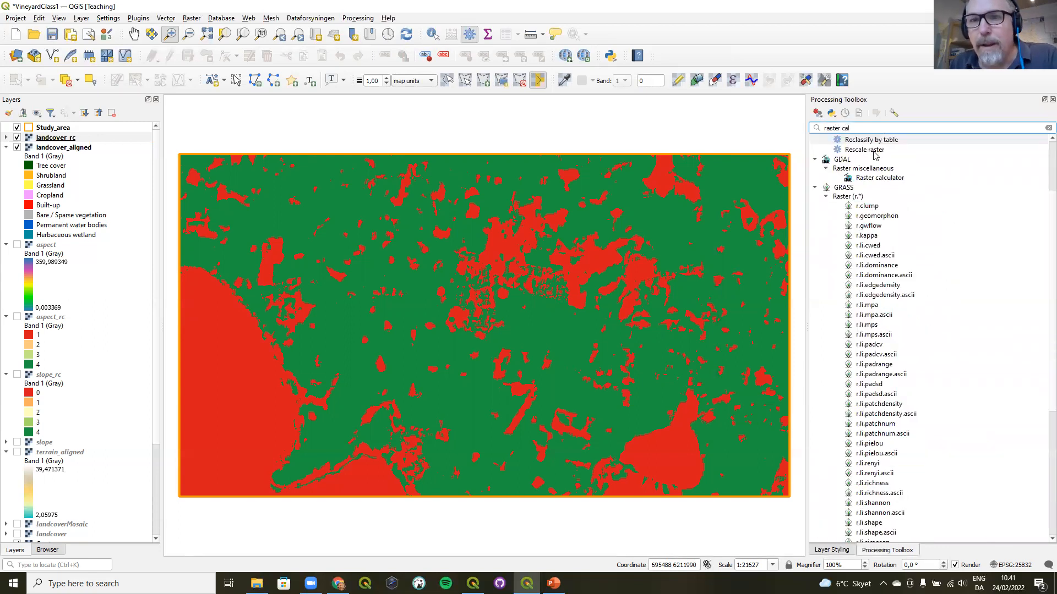
left_click(882, 180)
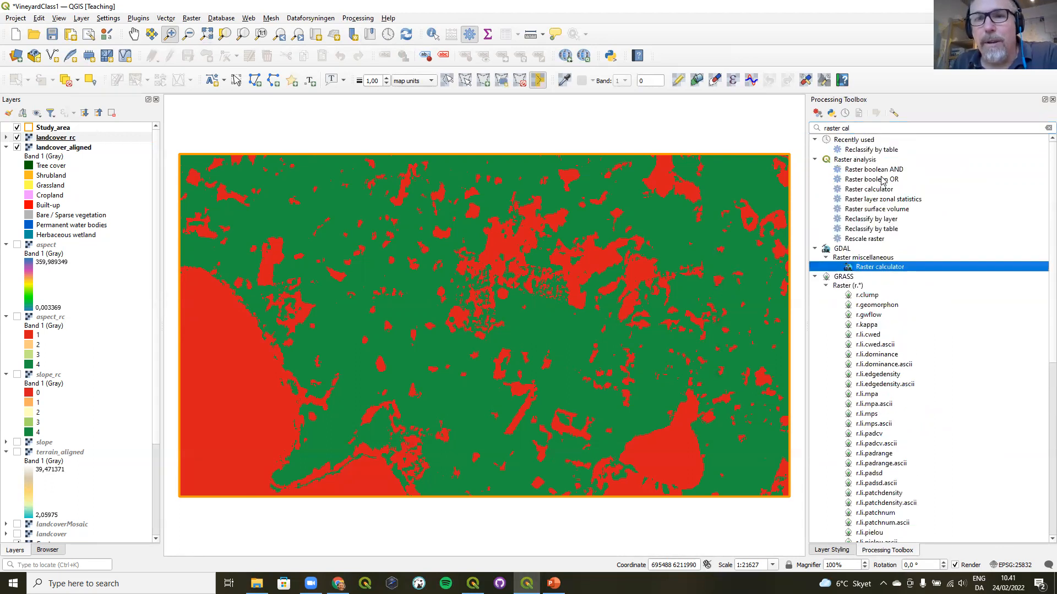
left_click(883, 191)
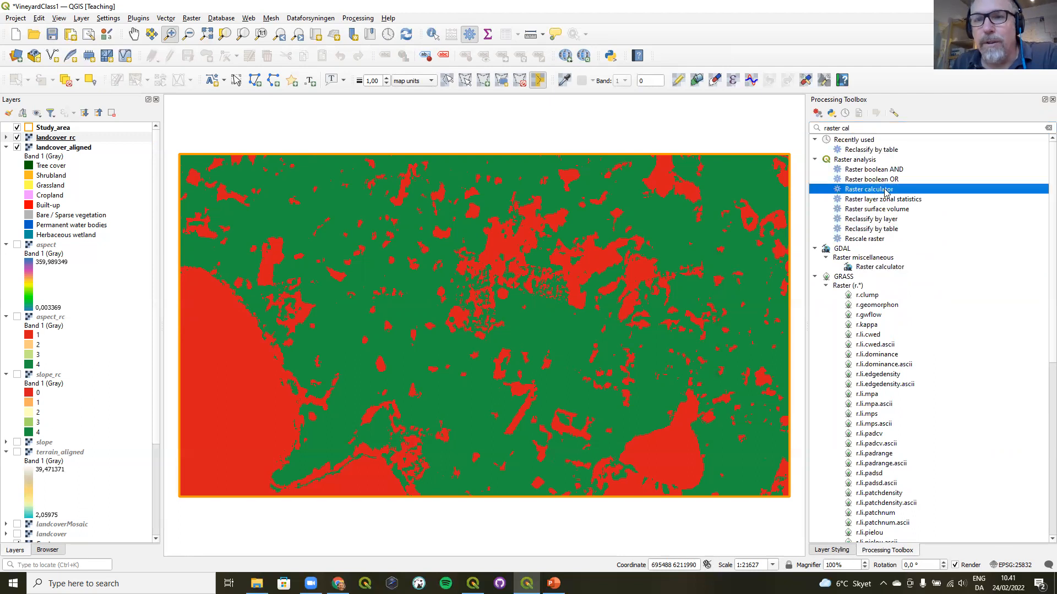
left_click(872, 268)
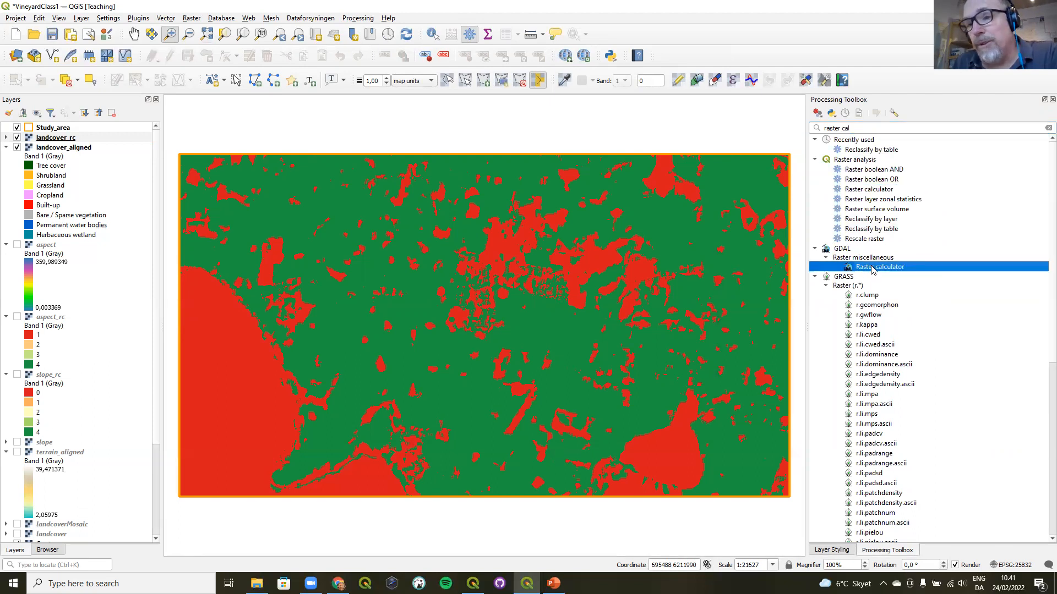
left_click(883, 192)
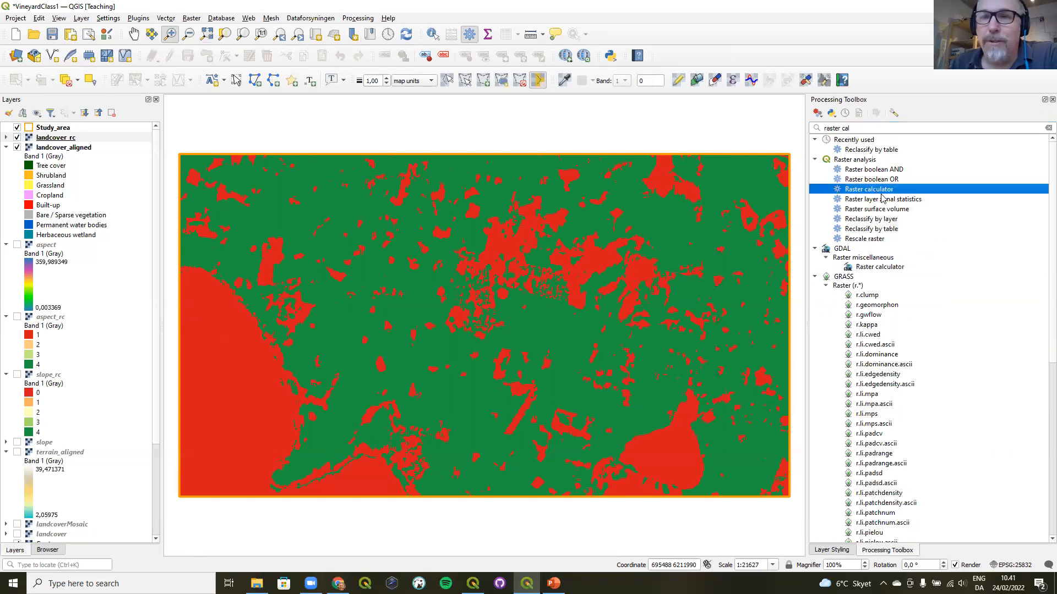
- Open the Raster calculator from Raster analysis, enlarge its dialog to examine all parameters, and close it without running
double_click(885, 190)
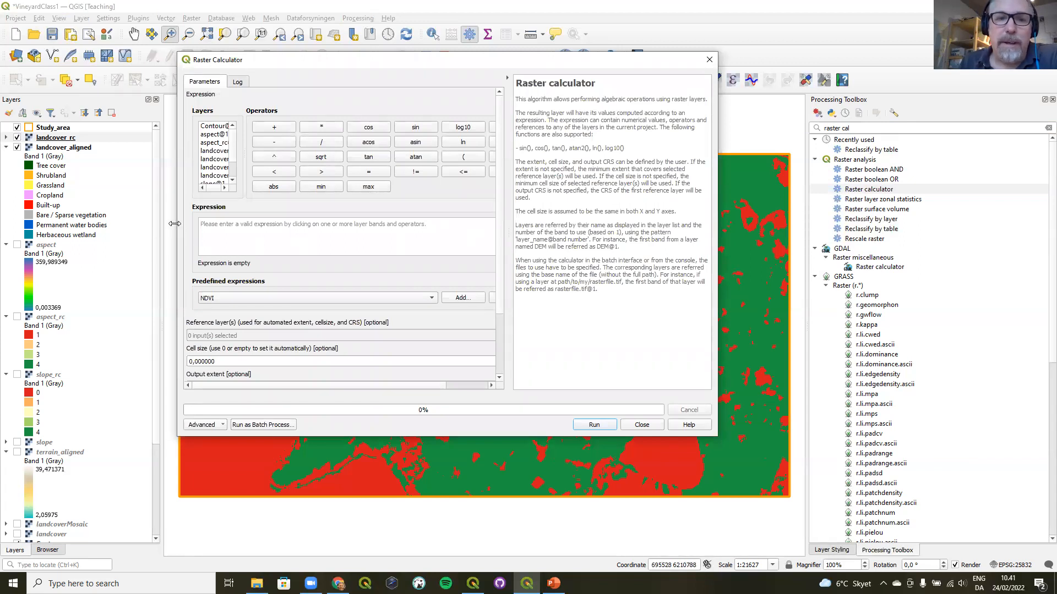
left_click_drag(174, 223, 27, 223)
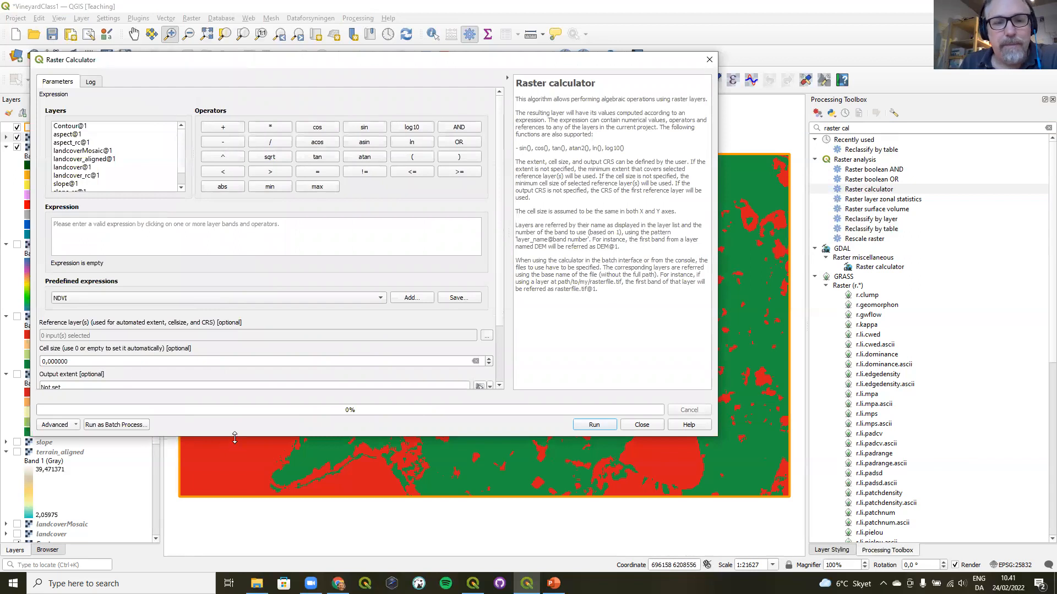
left_click_drag(235, 438, 250, 553)
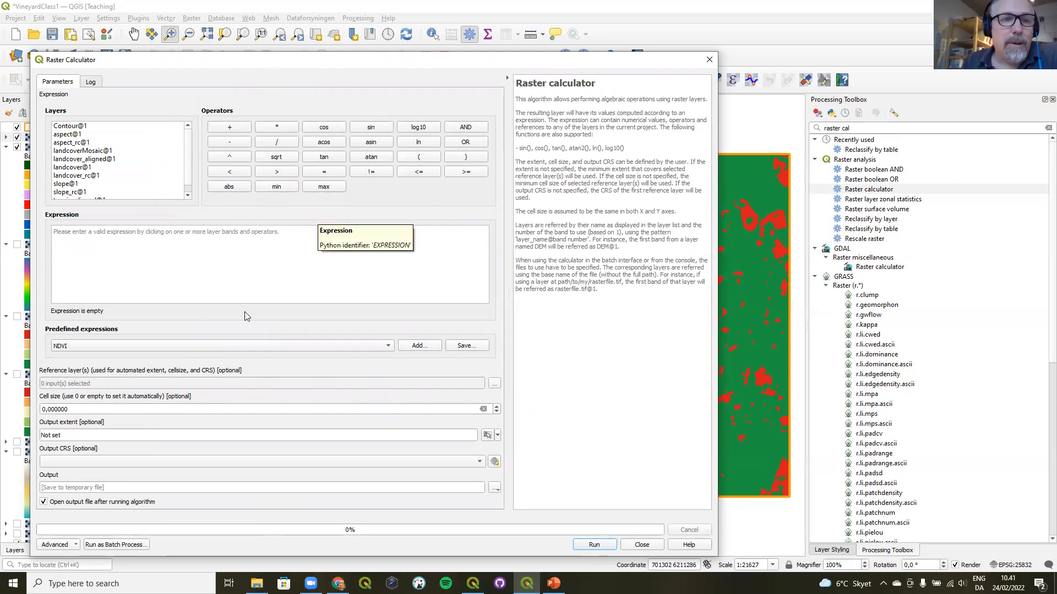
left_click(708, 60)
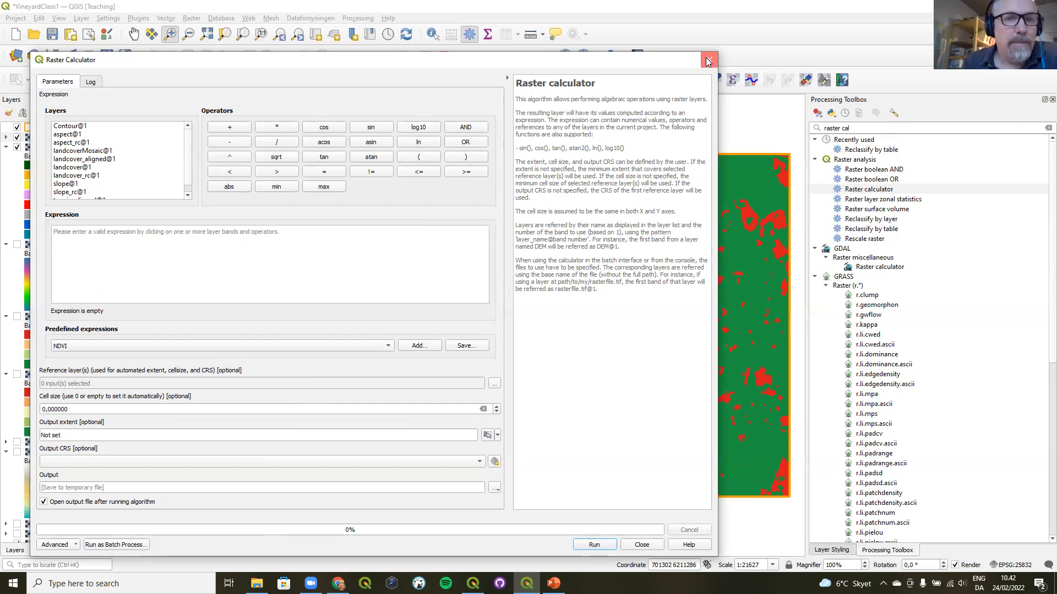
- Close the Processing version of the raster calculator and start the expression "slope_rc@1" + "aspect_rc@1" in the standard Raster Calculator
left_click(708, 60)
left_click(193, 19)
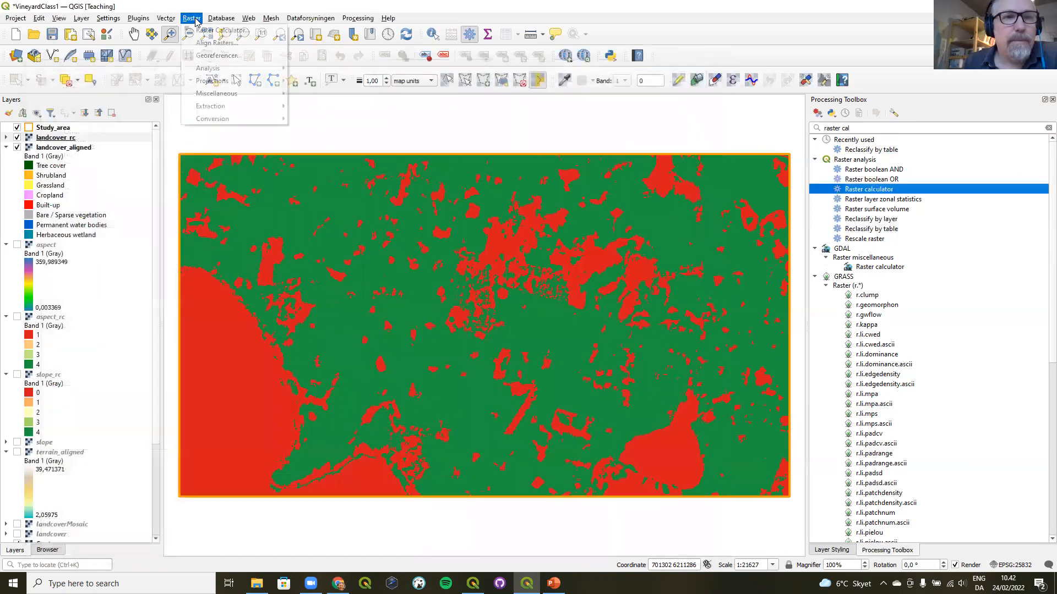
left_click(199, 30)
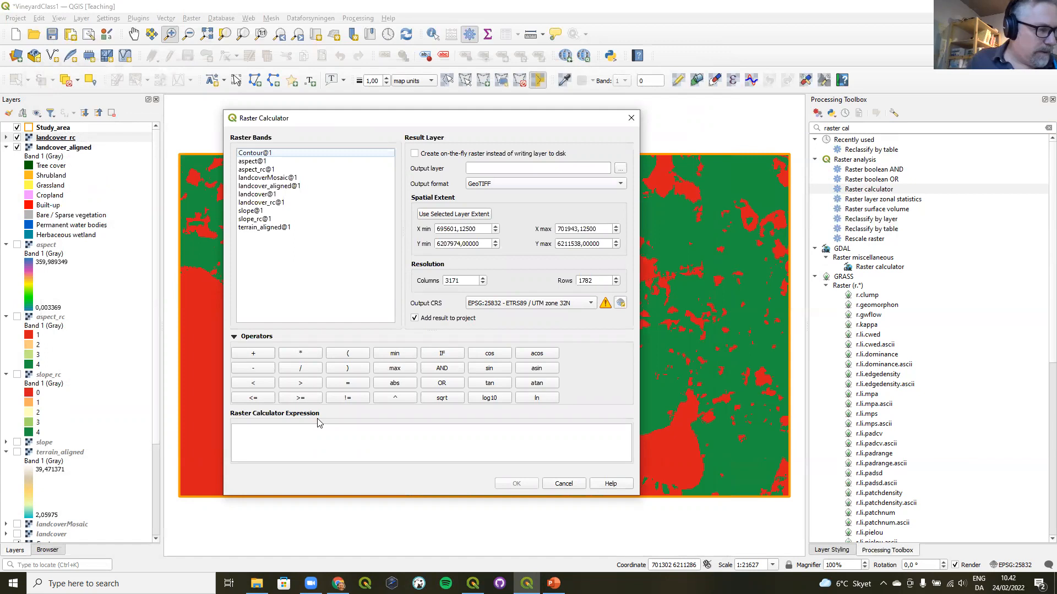
left_click(253, 219)
double_click(254, 220)
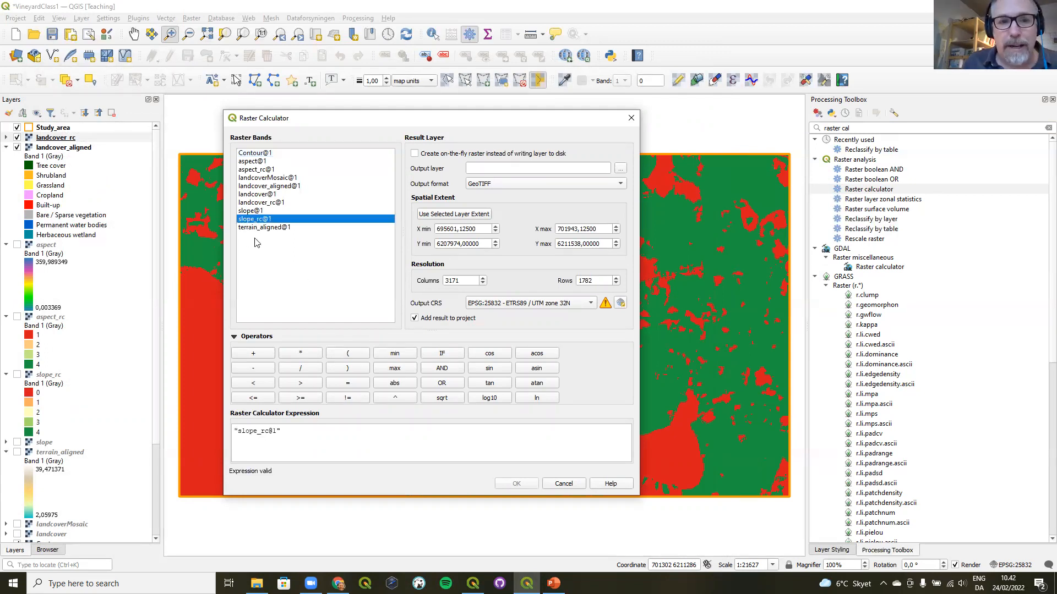
left_click(256, 355)
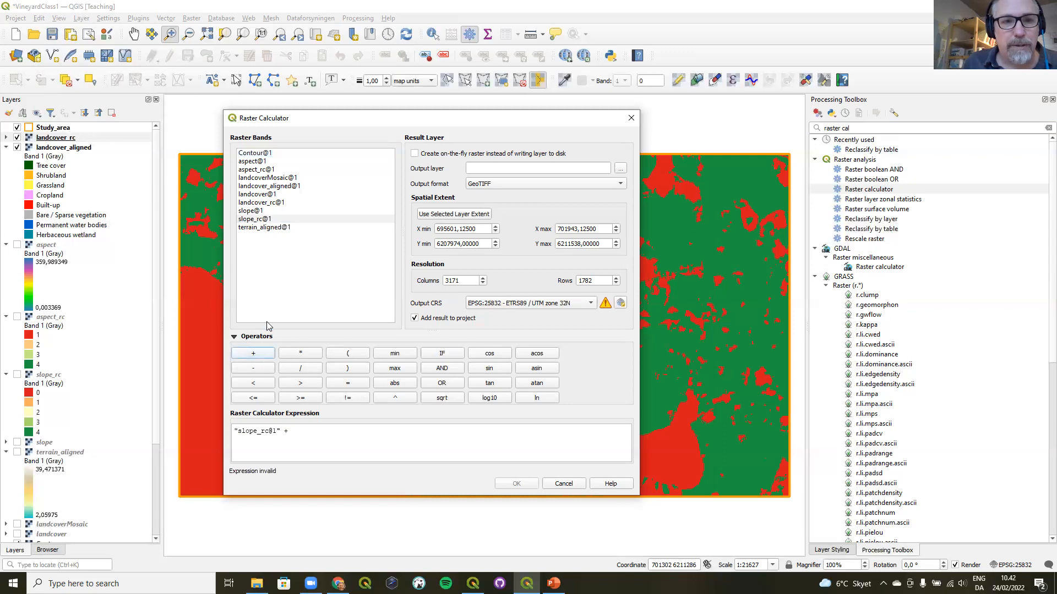
double_click(261, 171)
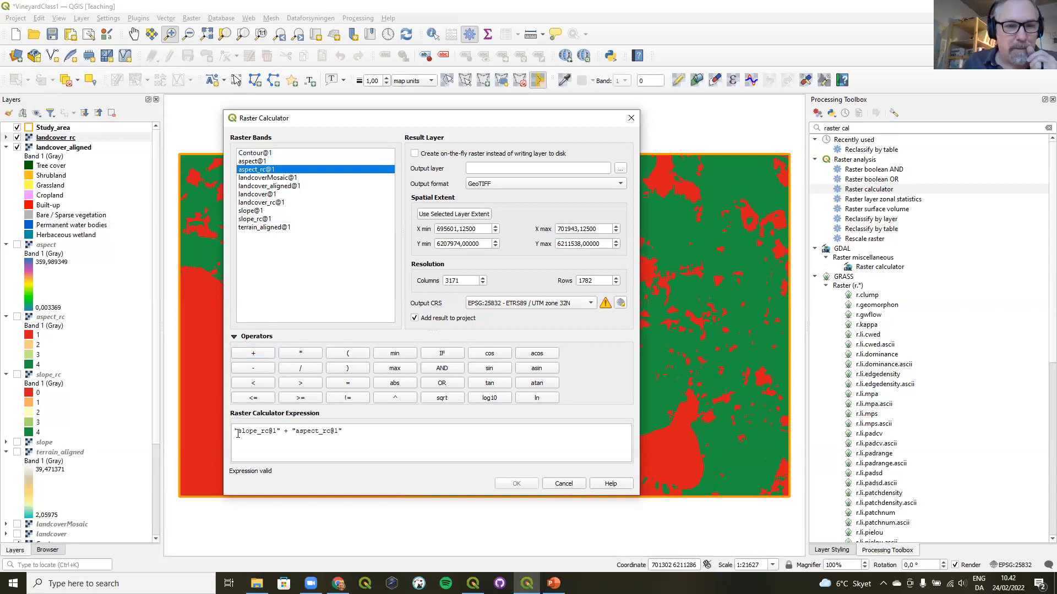
- Enclose the slope and aspect sum in parentheses and divide it by 2 to calculate their mean
left_click(231, 430)
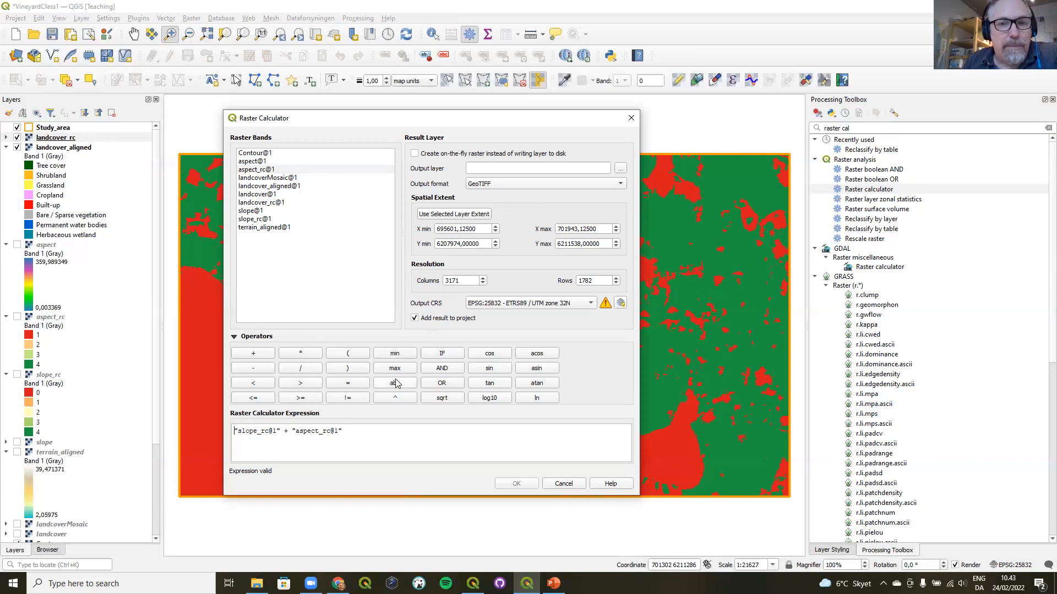
left_click(348, 354)
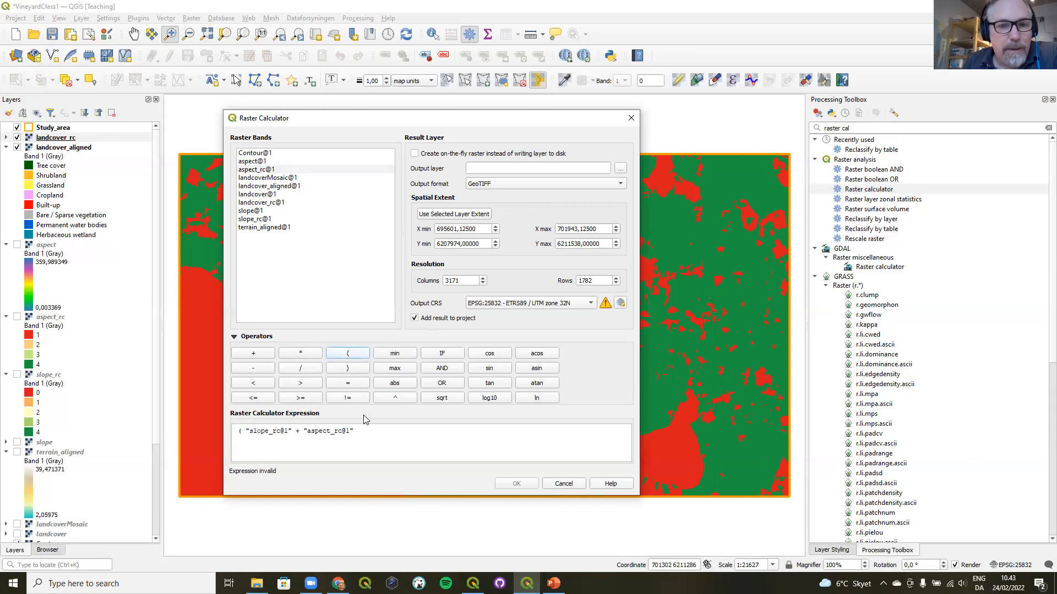
left_click(361, 373)
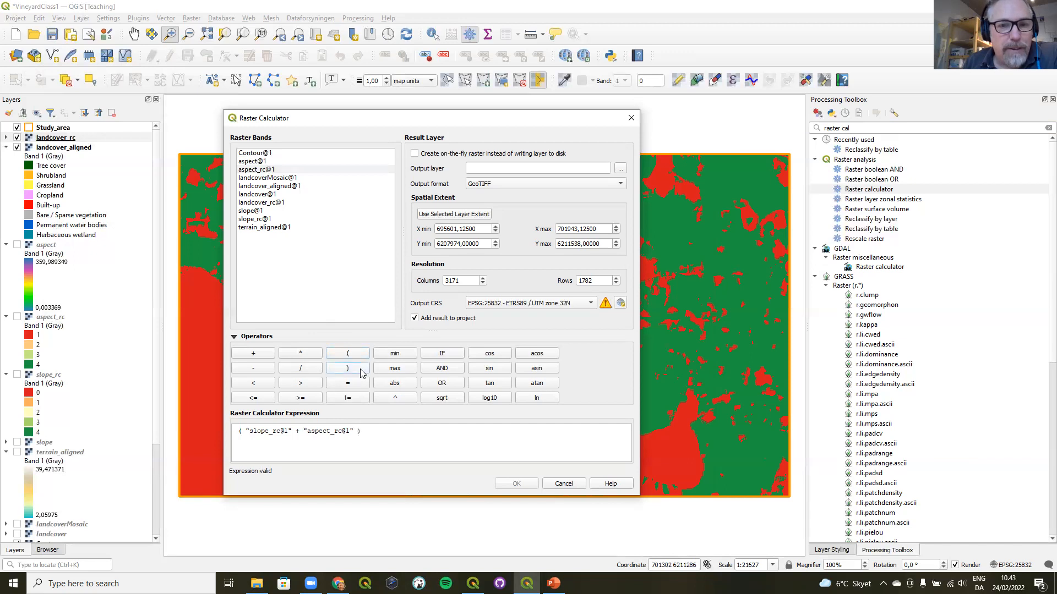
left_click(301, 371)
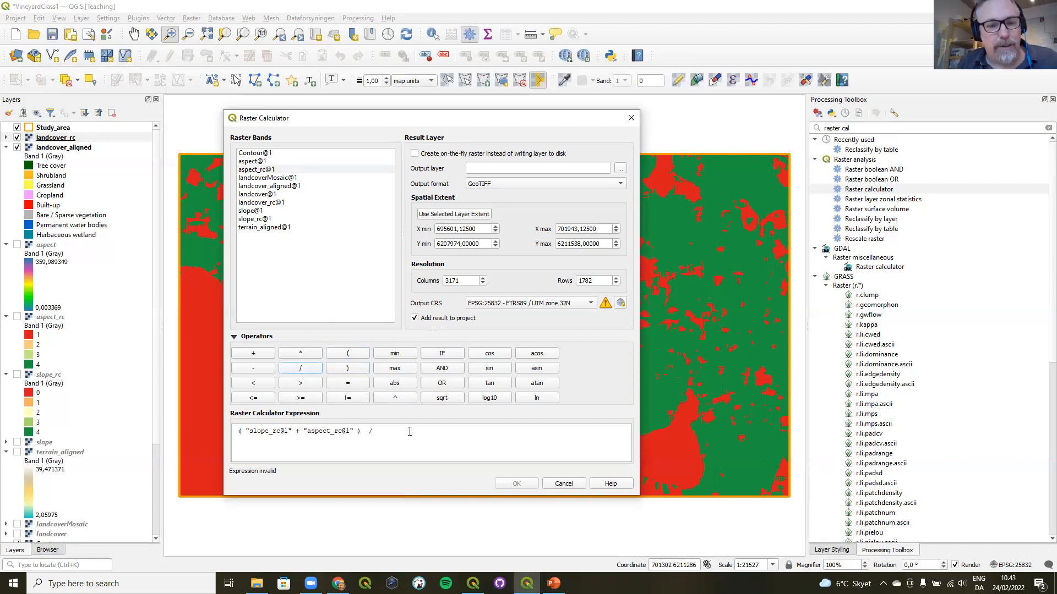
type("2")
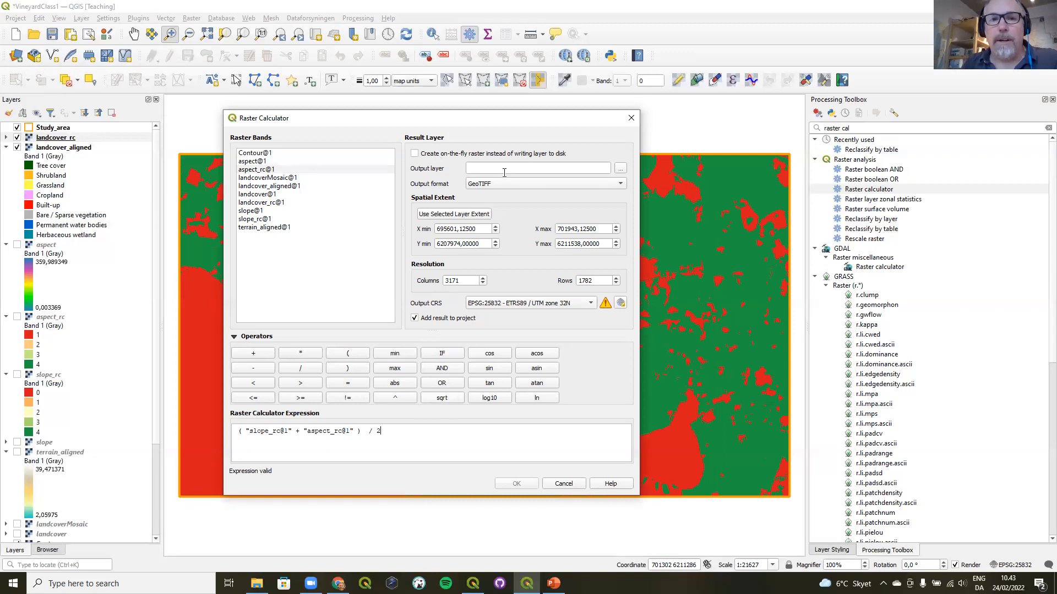
- Choose the OutputClass folder inside Geo > Raster_Data_and_Analysis_in_QGIS as the location for the result file
left_click(620, 170)
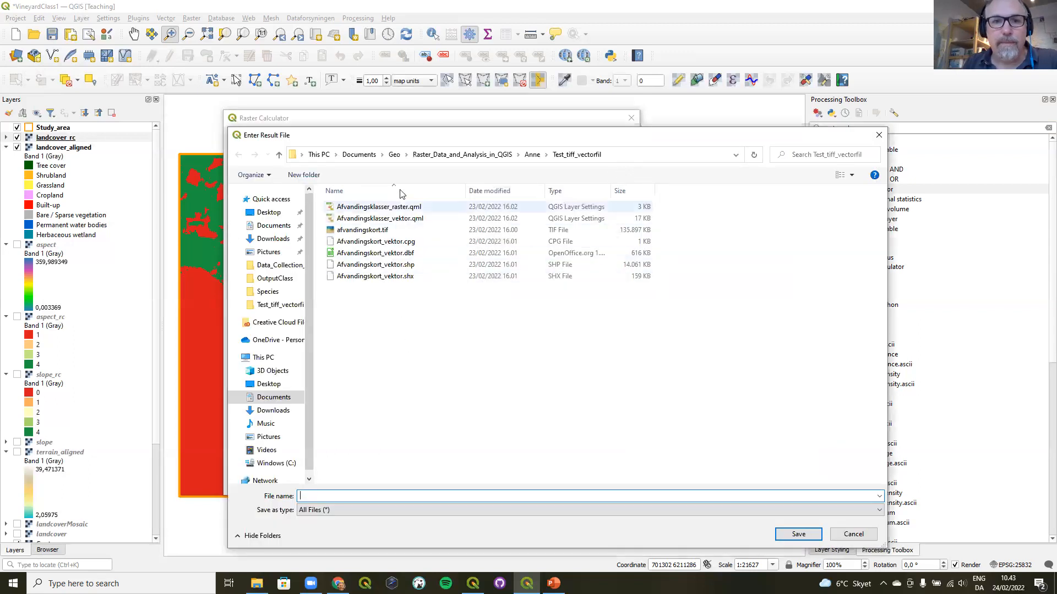
left_click(394, 155)
scroll(368, 431, "down", 4)
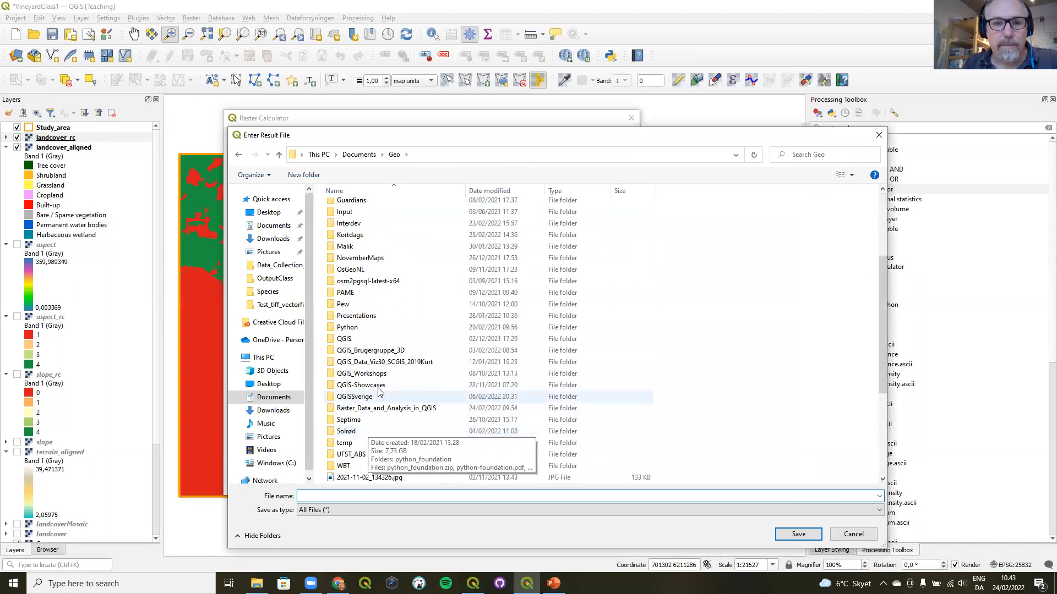
double_click(369, 408)
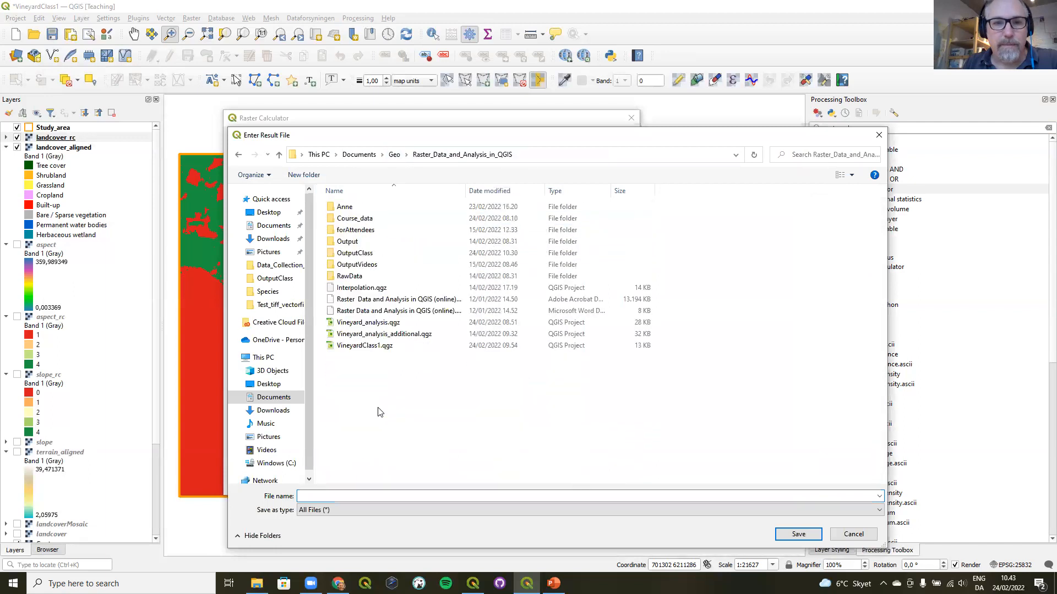
left_click(367, 257)
double_click(368, 258)
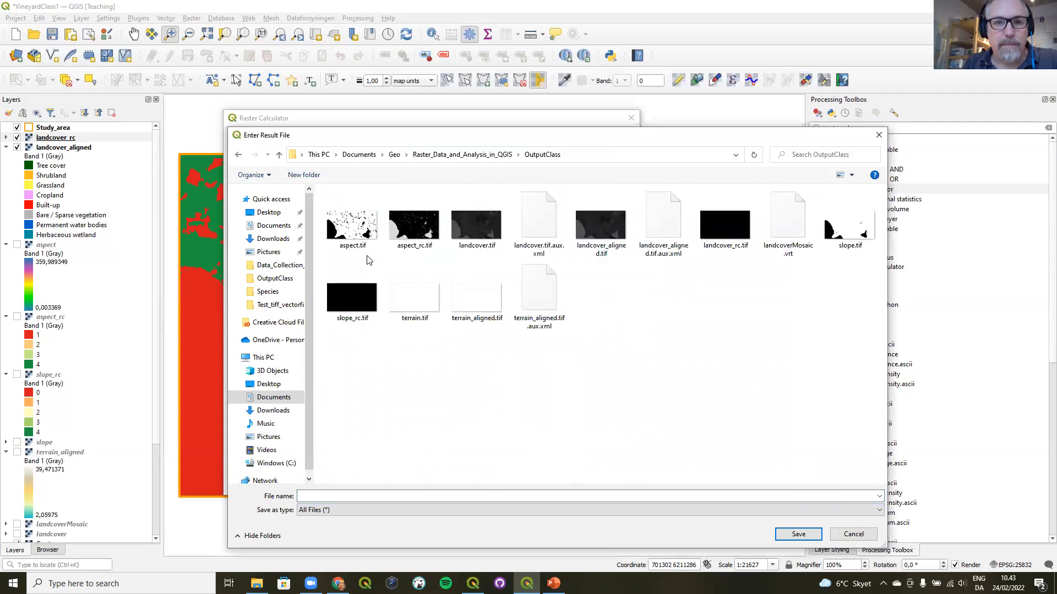
- Name the output raster slope_aspect_mean and run the calculation
left_click(337, 497)
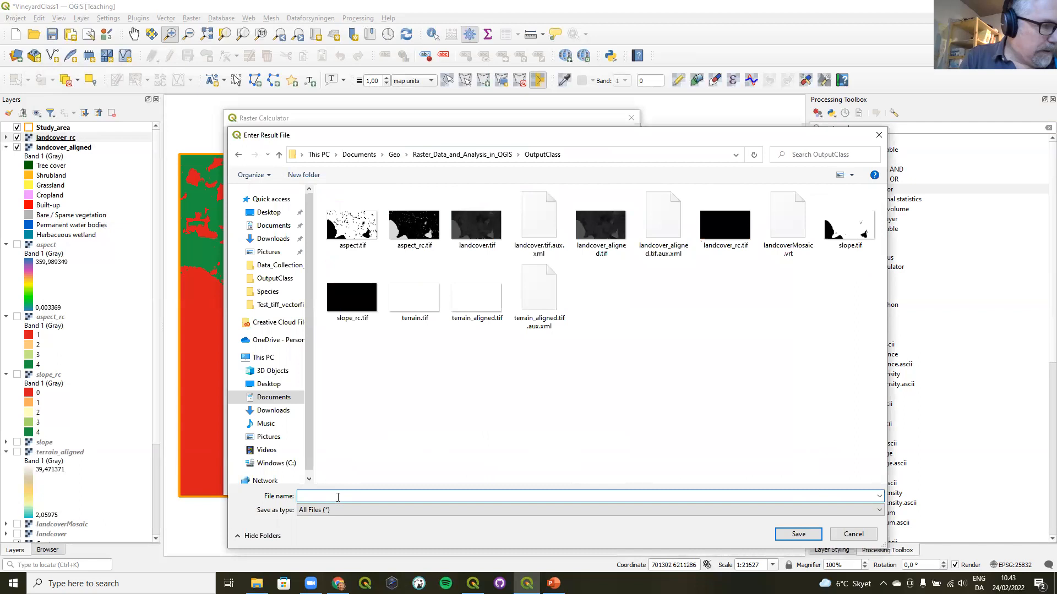
type("l")
key("BackSpace")
type("slope")
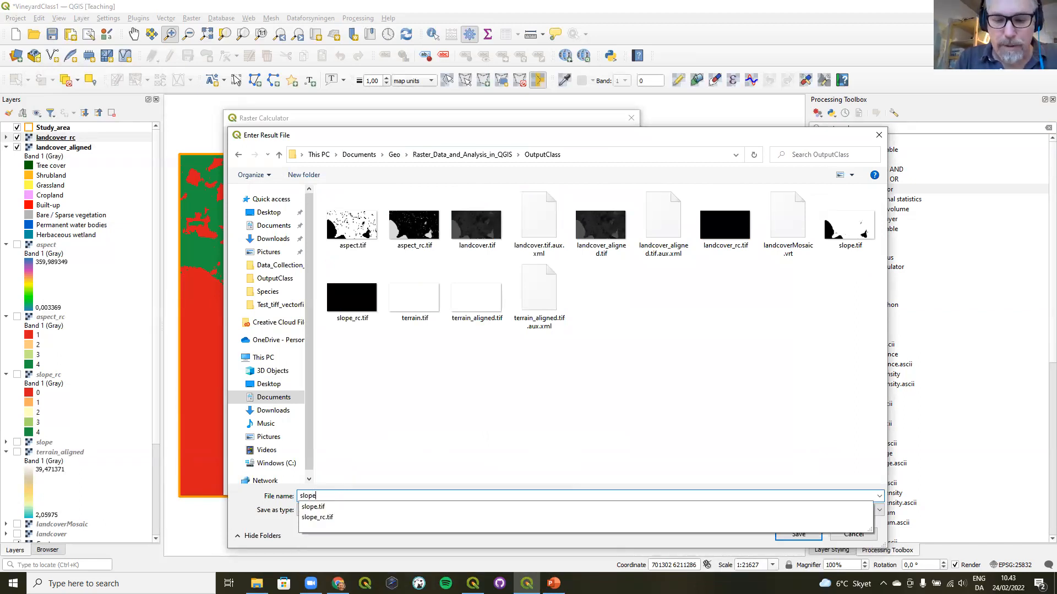
type("_aspect_mean")
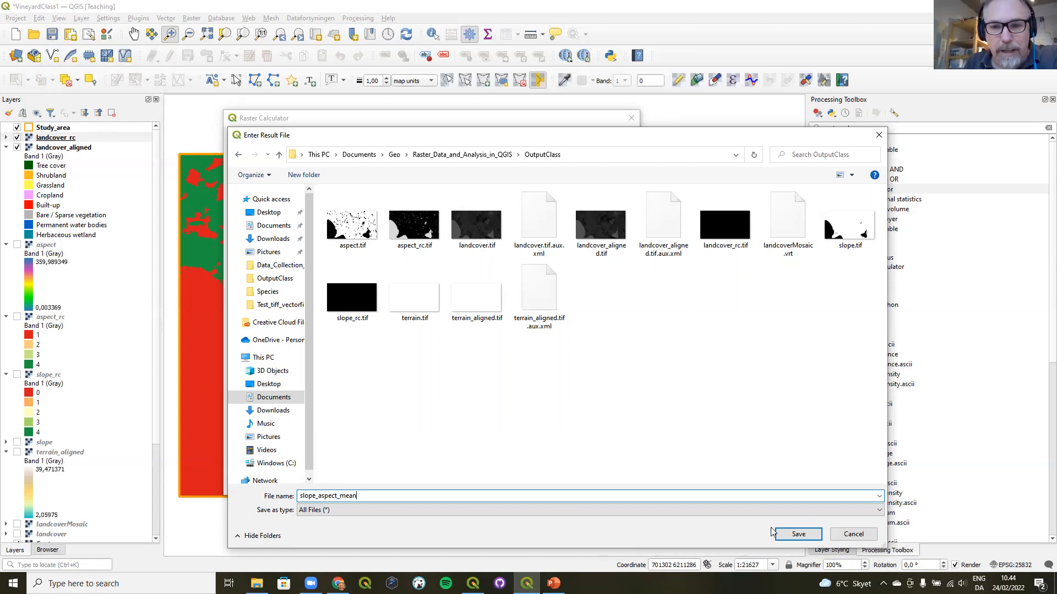
left_click(792, 534)
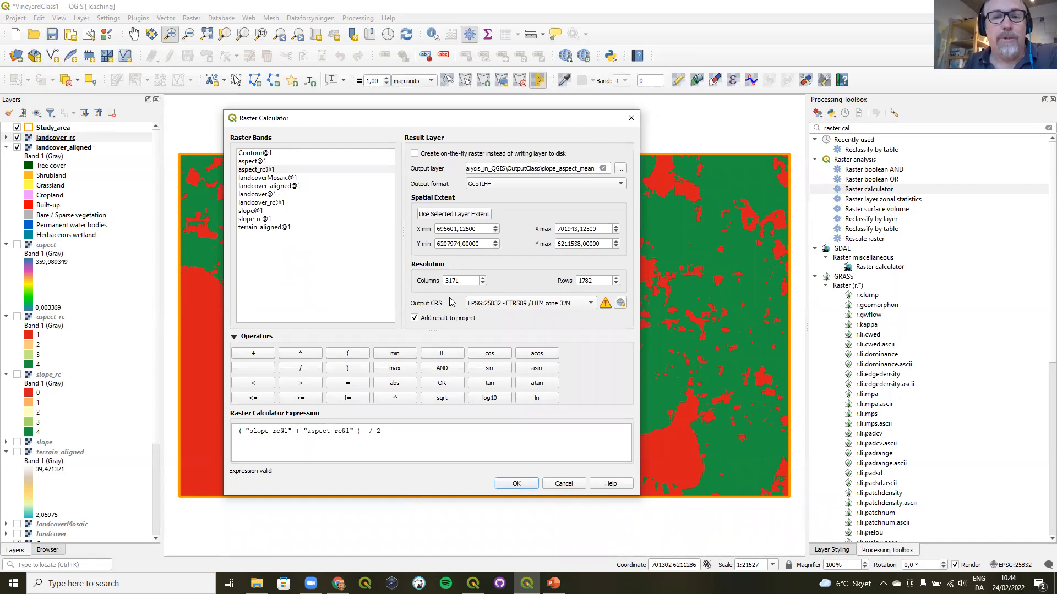
left_click(518, 484)
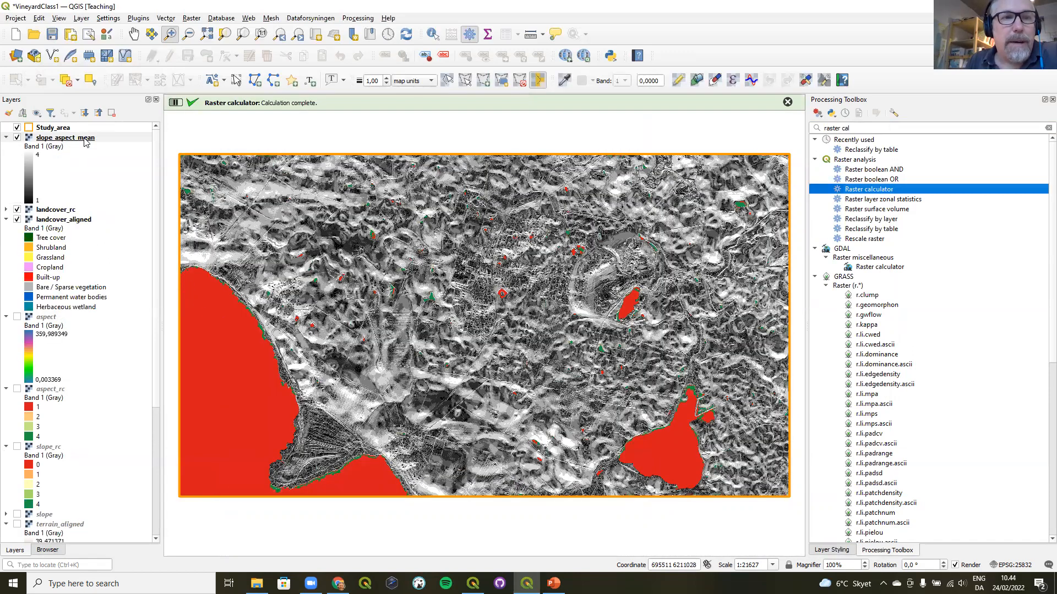
- Style the slope_aspect_mean layer with the Singleband pseudocolor renderer
left_click(840, 552)
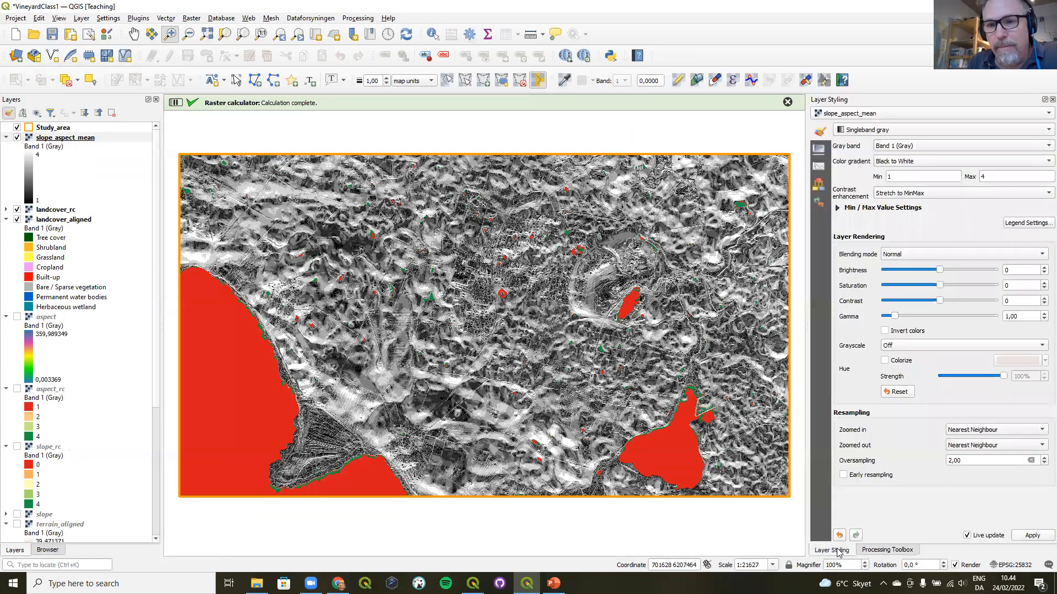
left_click(898, 130)
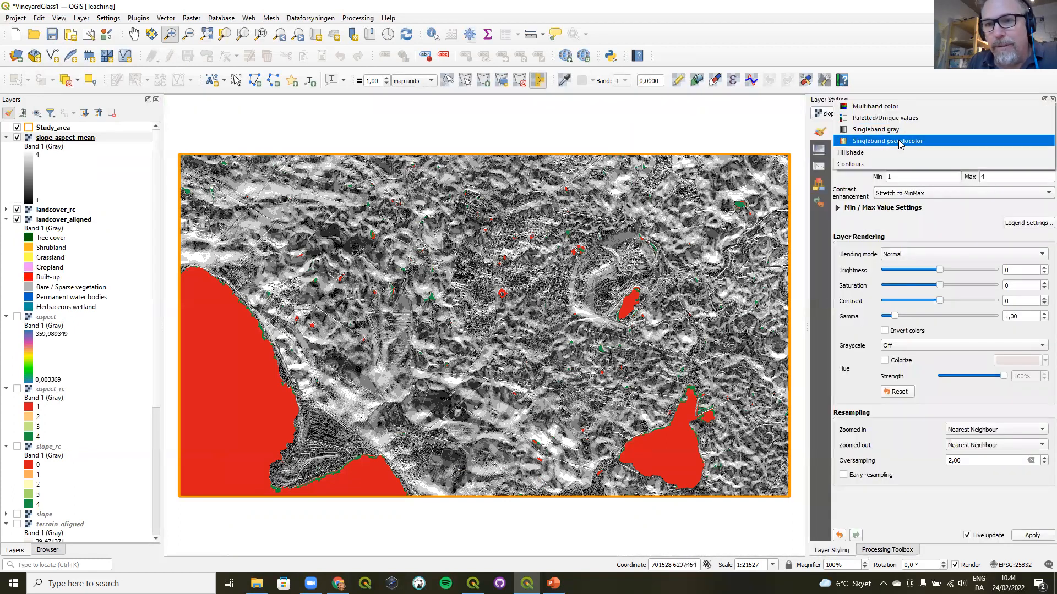
left_click(900, 142)
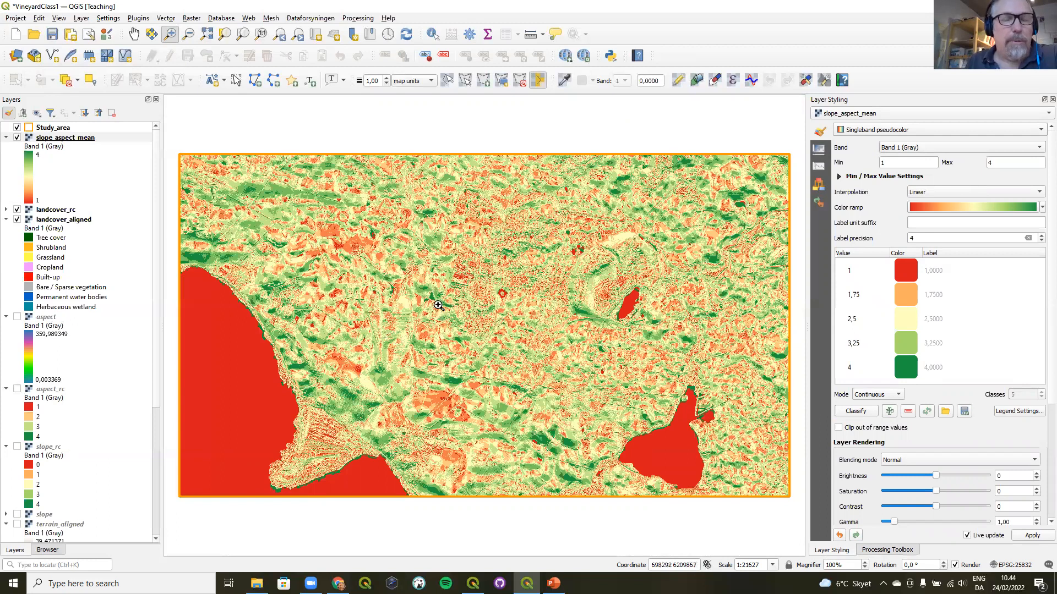
- Build a new Raster Calculator expression that multiplies "slope_aspect_mean@1" by "landcover_rc@1"
left_click(195, 16)
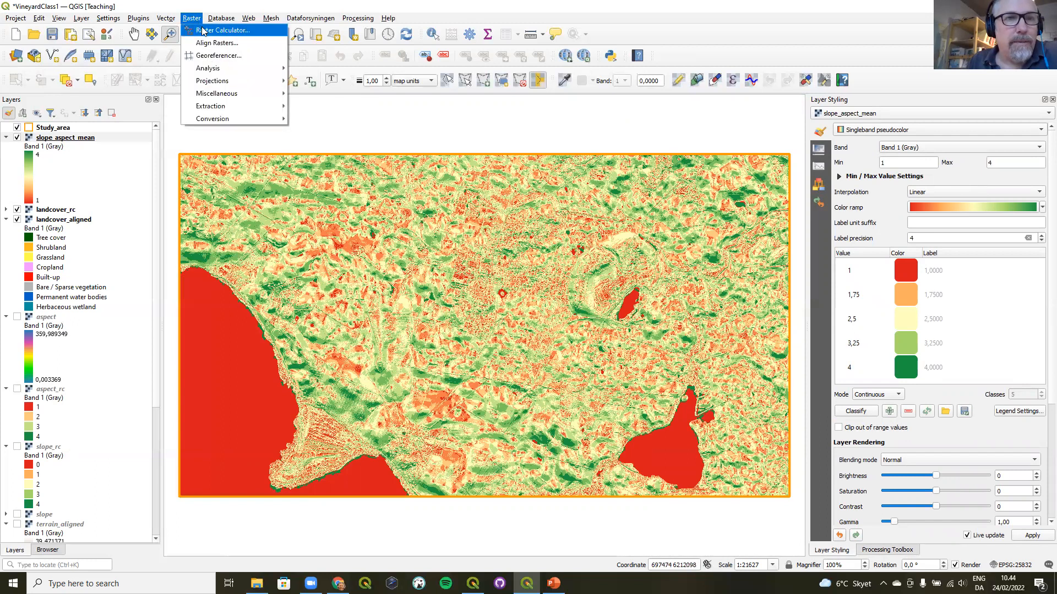
left_click(204, 30)
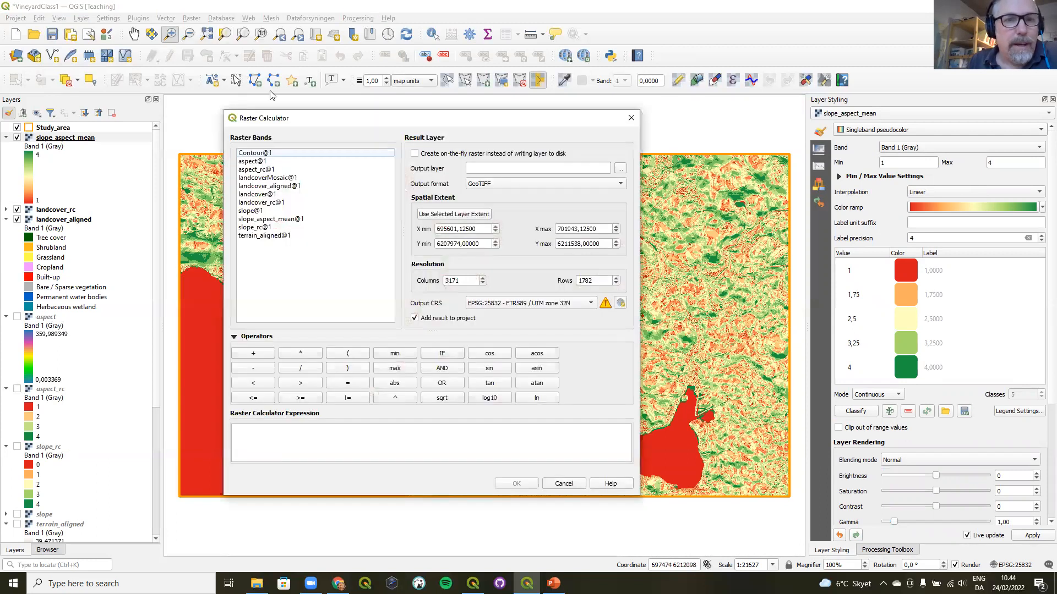
double_click(260, 219)
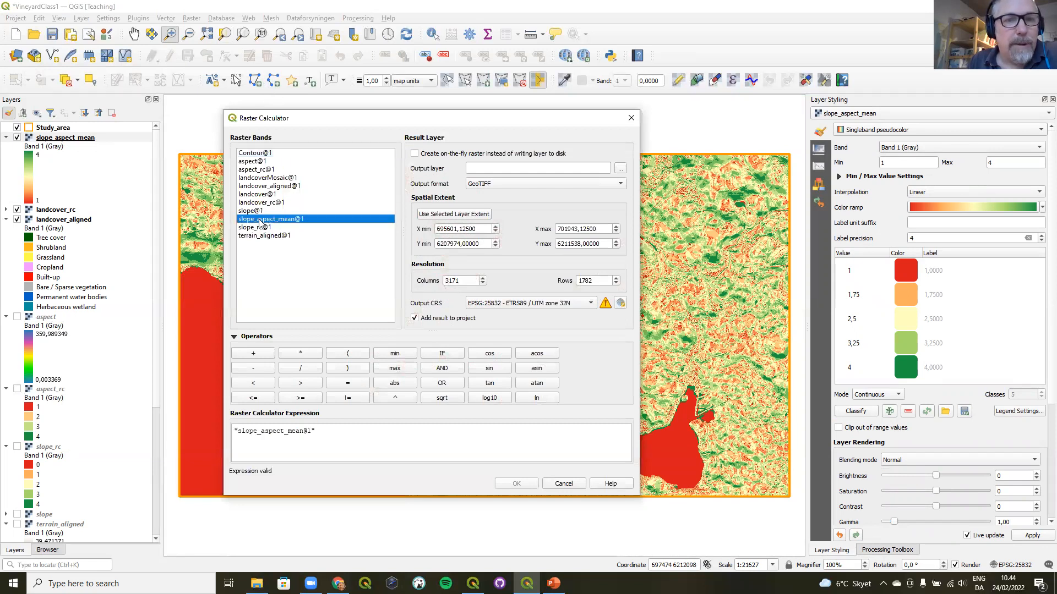
left_click(300, 353)
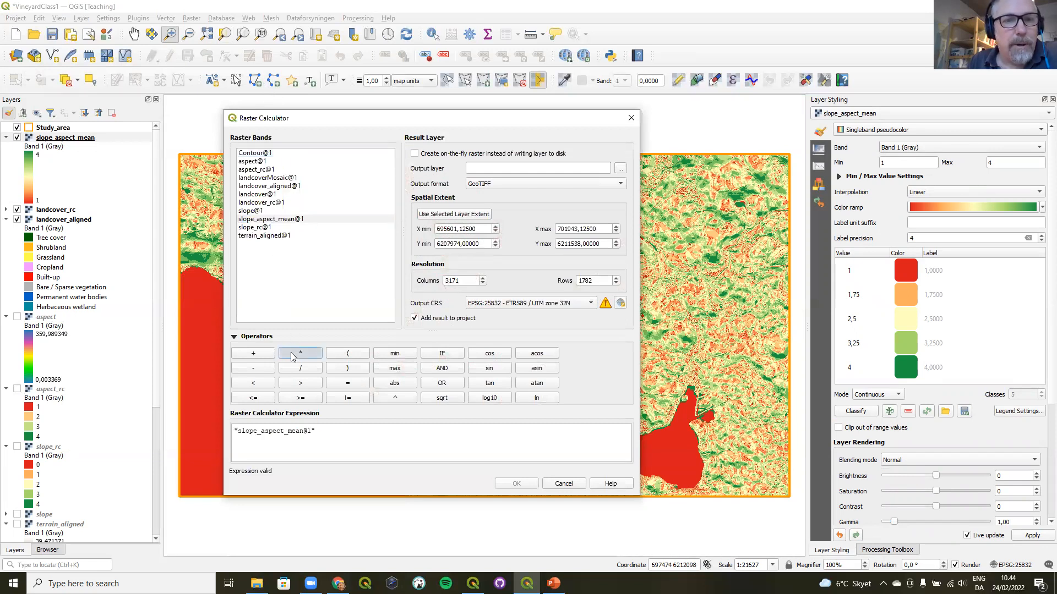
double_click(275, 203)
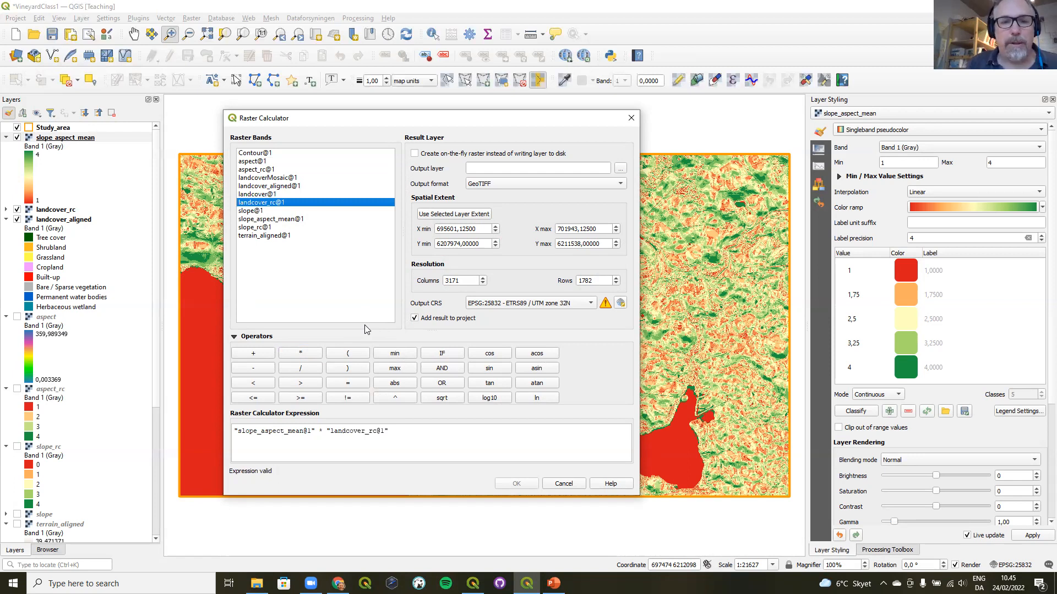
- Set the output raster to rawresults in the OutputClass folder and run the calculation
left_click(621, 171)
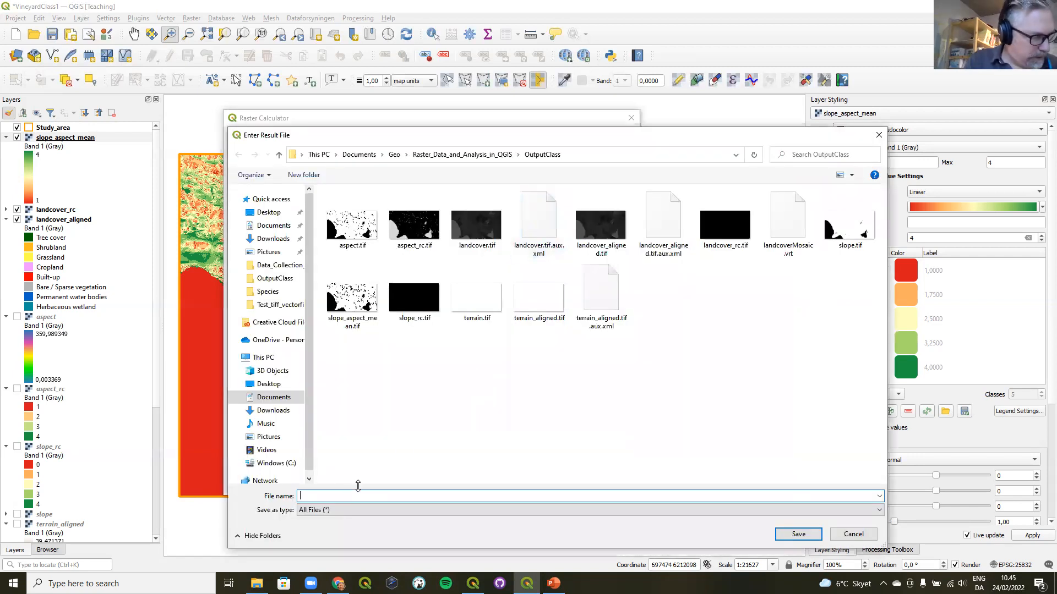
type("r")
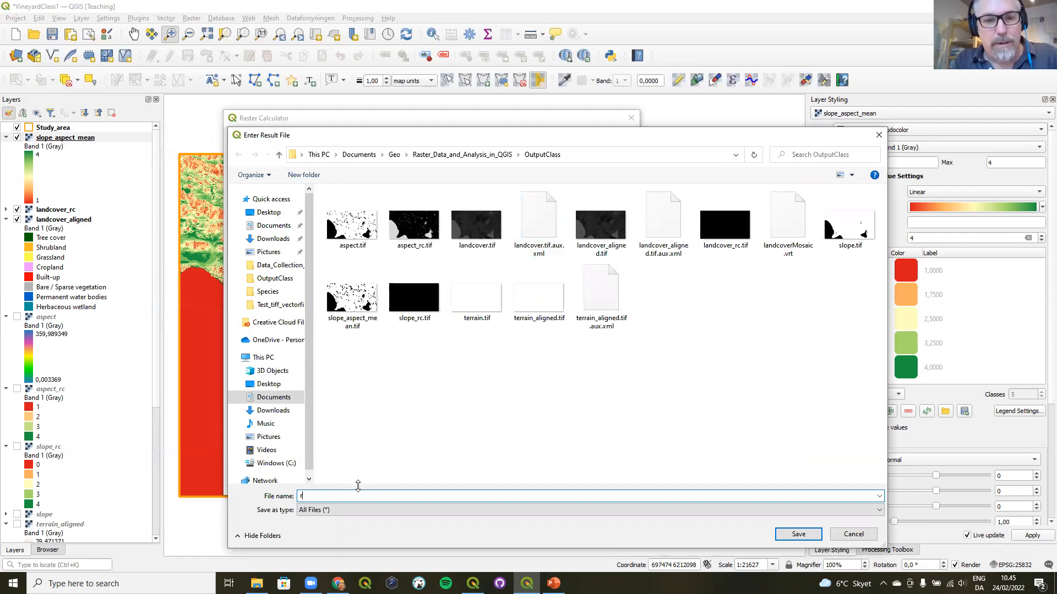
type("awresults")
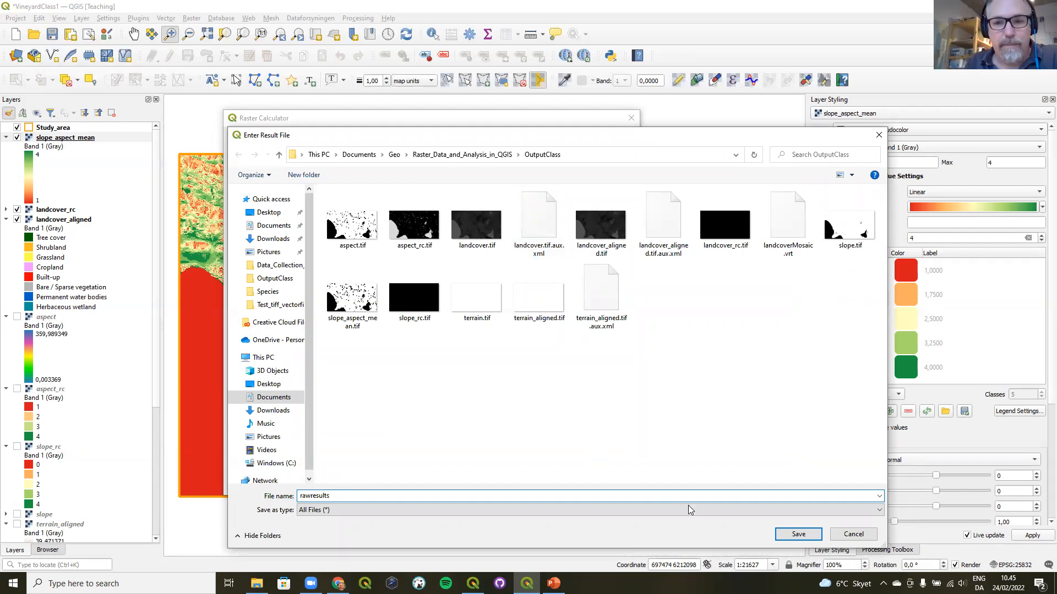
left_click(789, 537)
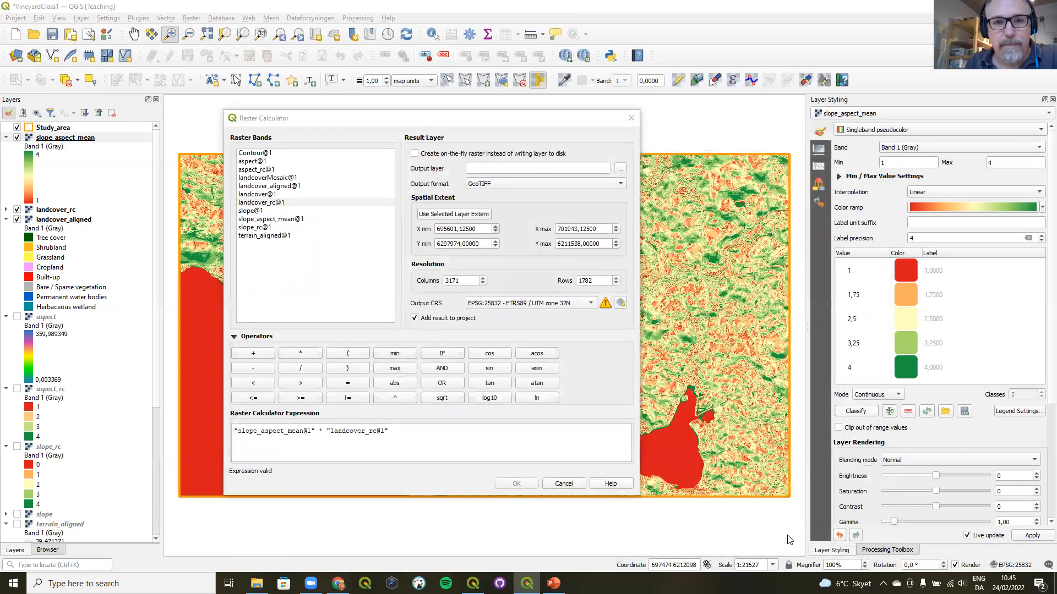
left_click(516, 483)
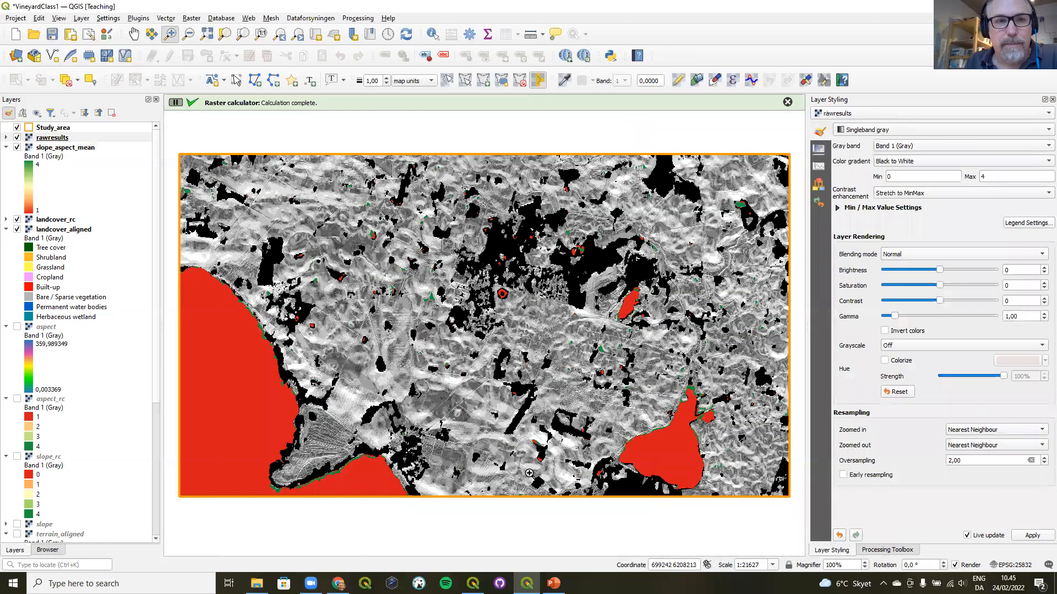
- Style the rawresults layer with the Singleband pseudocolor renderer
left_click(929, 130)
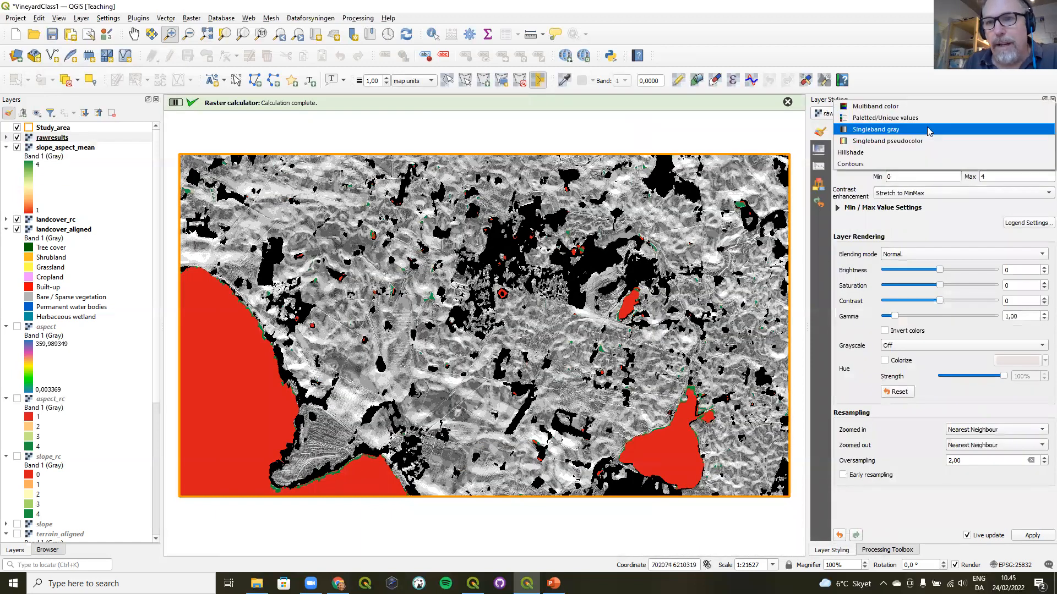
left_click(922, 141)
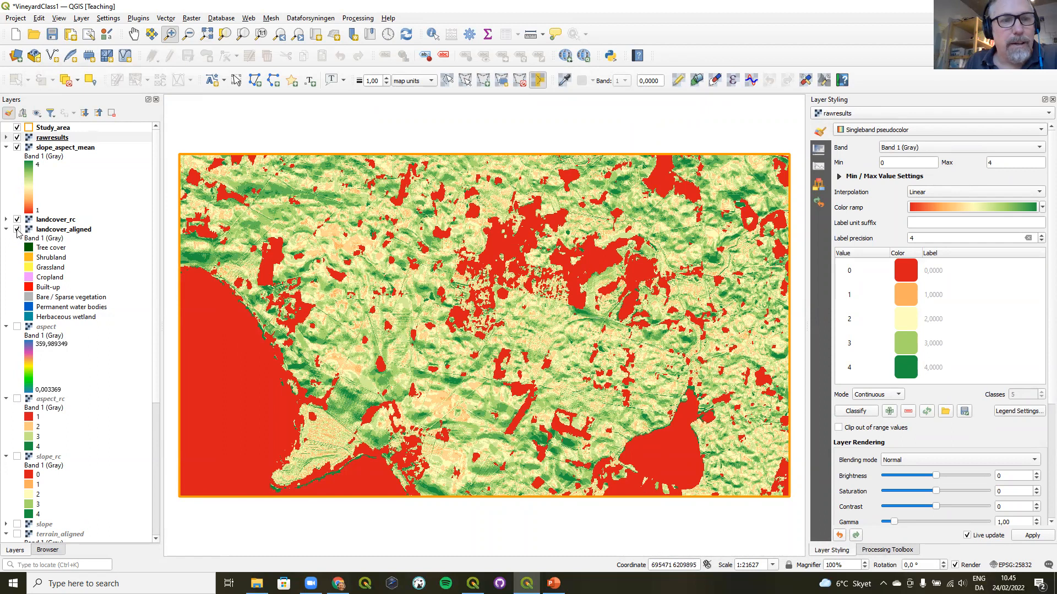
- Hide the landcover_aligned and landcover_rc layers and save the project
left_click(17, 229)
left_click(17, 220)
left_click(53, 35)
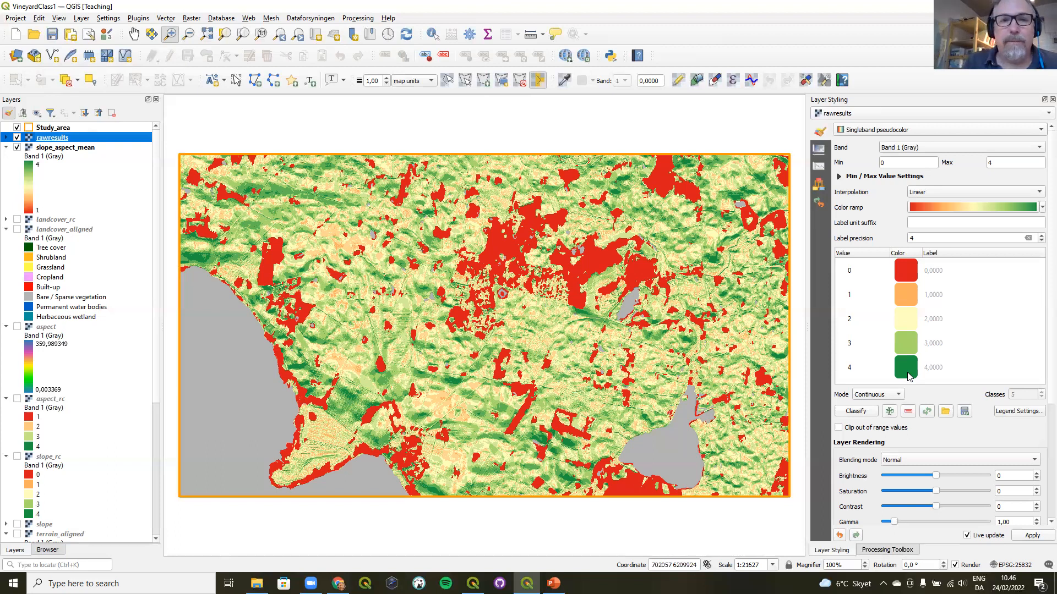
- Build a new Raster Calculator expression that tests "rawresults@1" >= 3.5
left_click(192, 18)
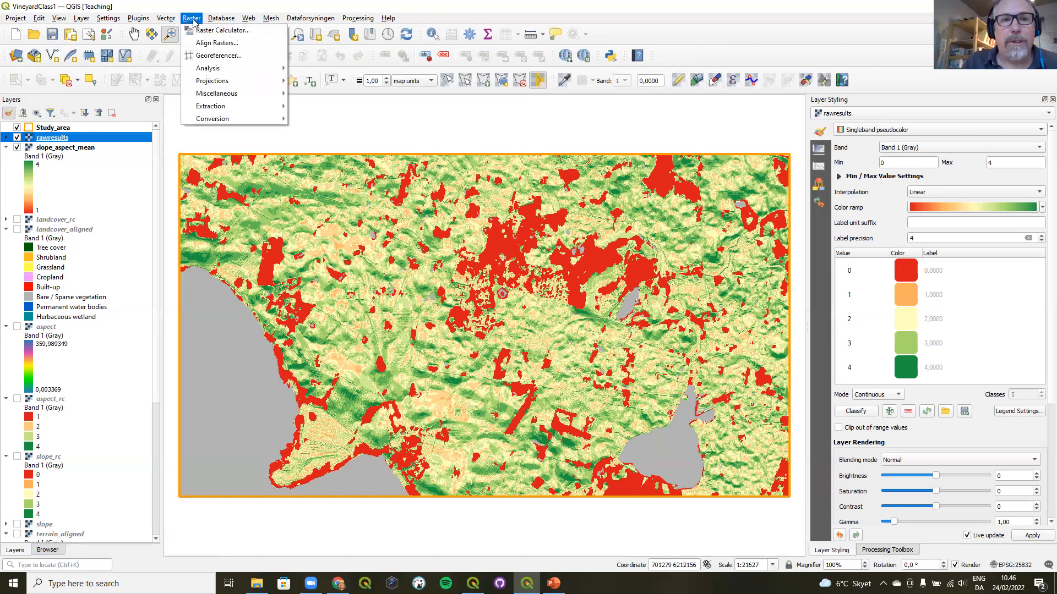
left_click(199, 30)
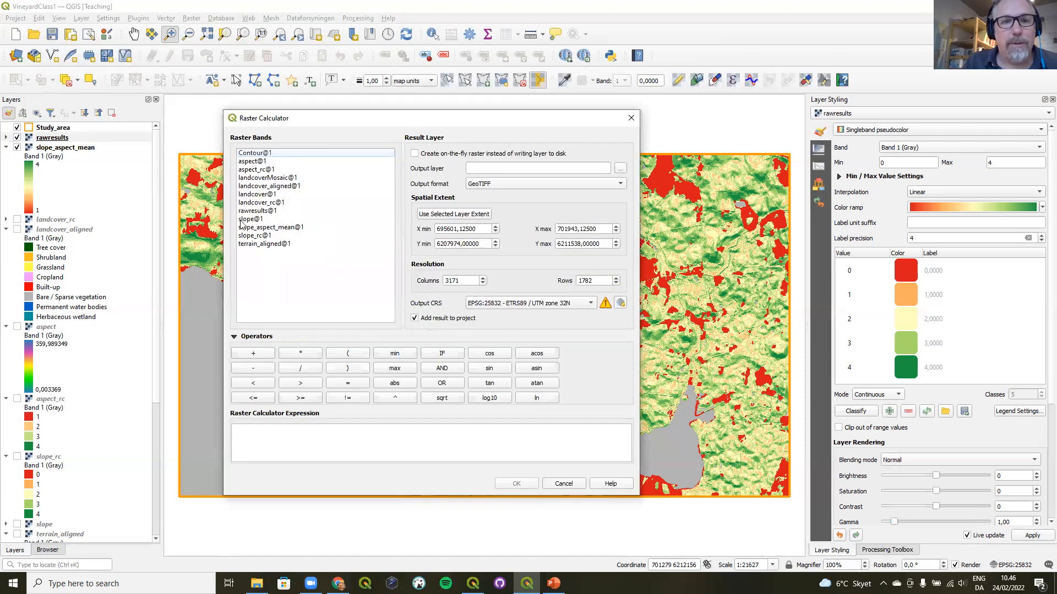
double_click(254, 211)
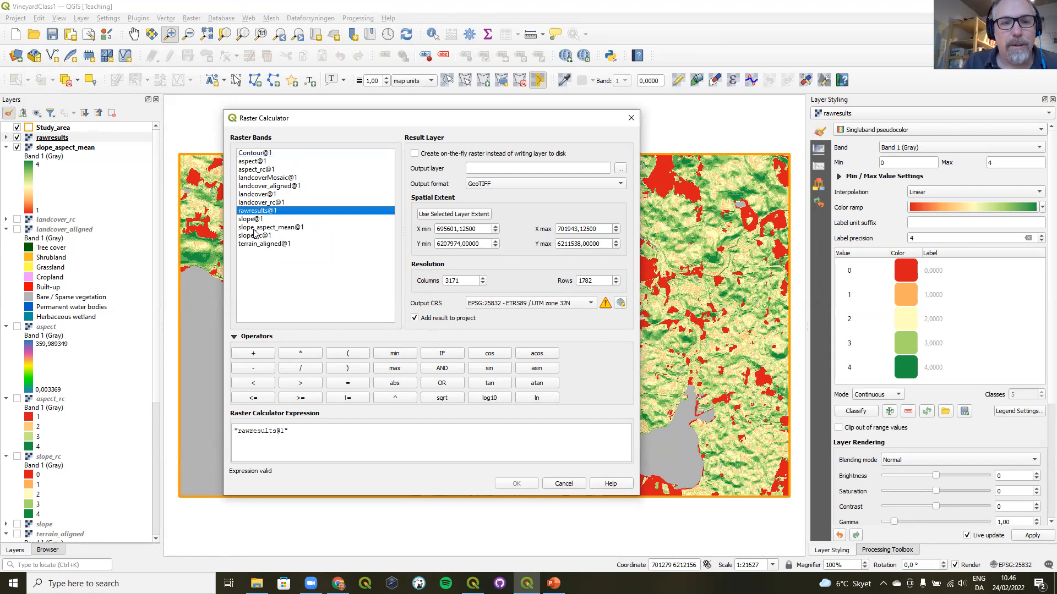
left_click(300, 398)
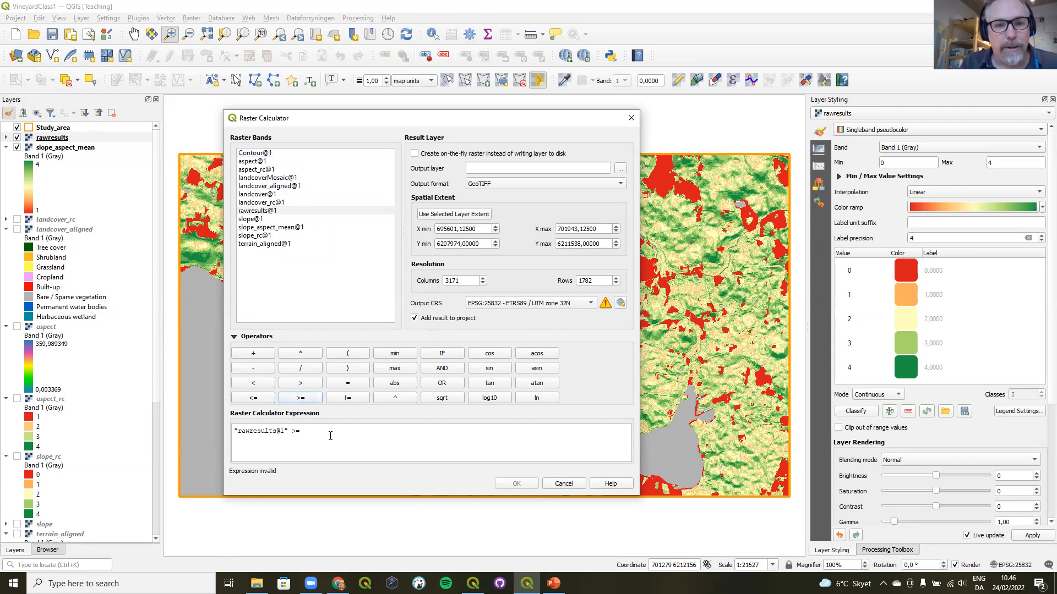
type("3.5")
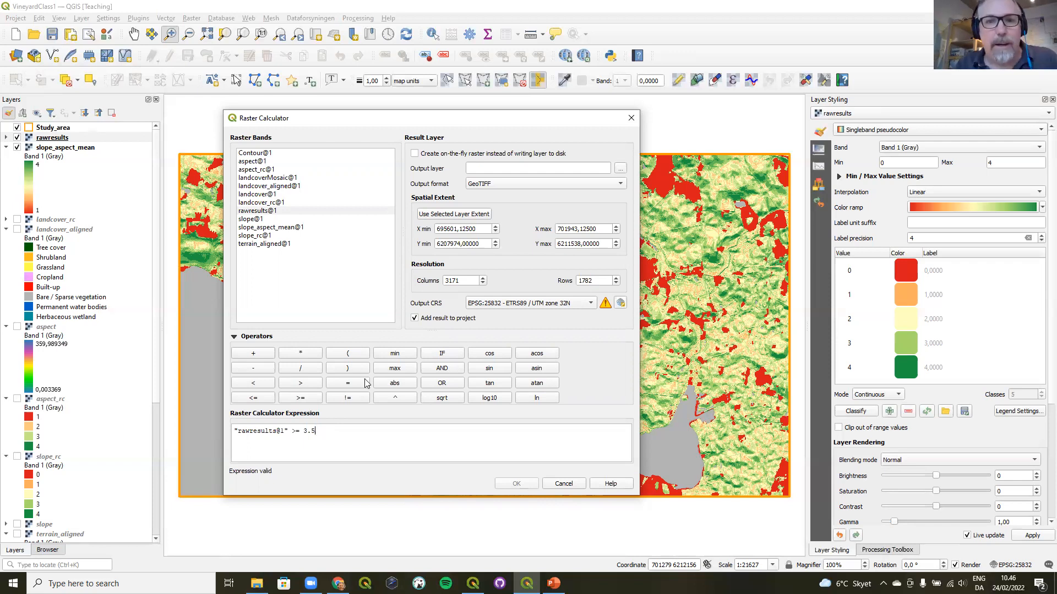
- Set the output raster to finalresult in the OutputClass folder and run the calculation
left_click(621, 168)
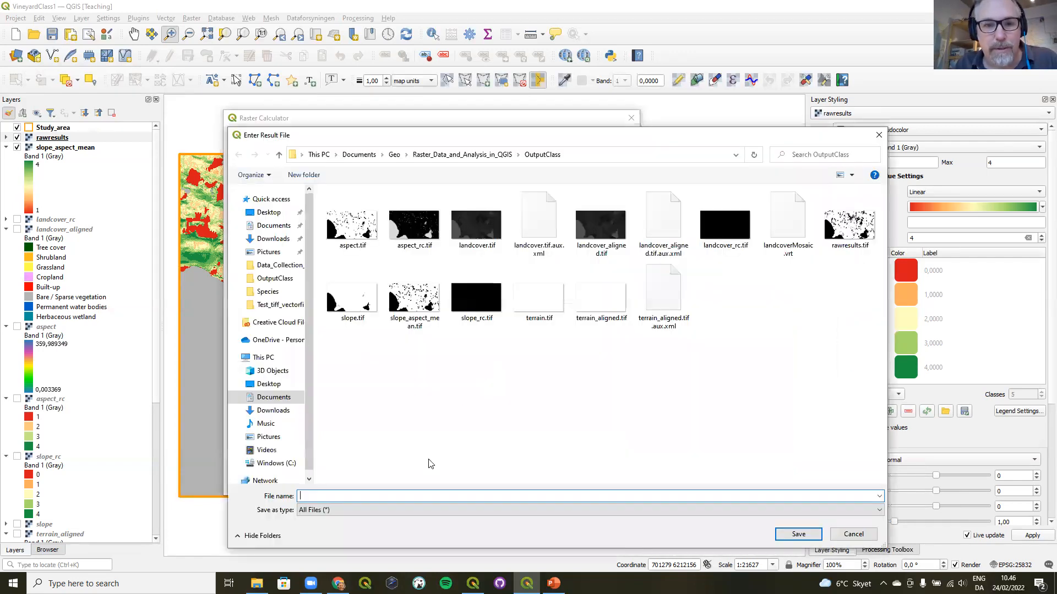
type("fi")
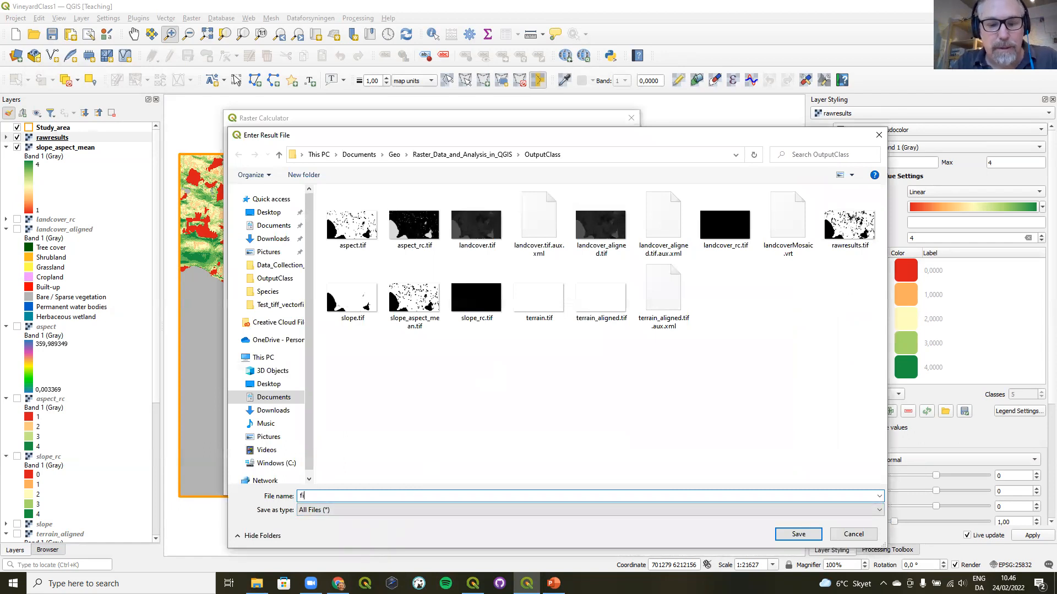
type("nalresult")
left_click(798, 535)
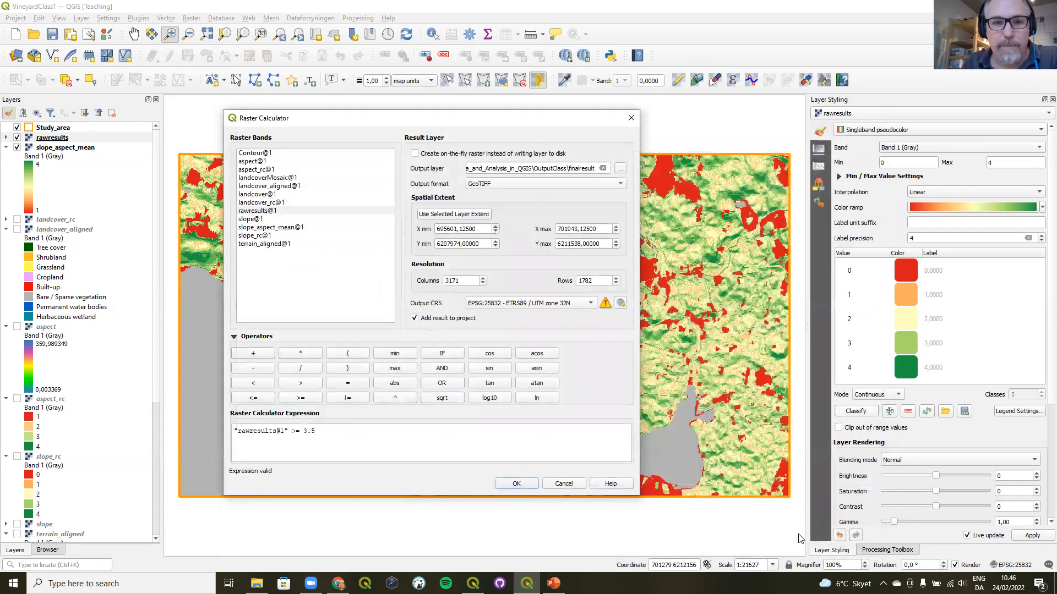
left_click(520, 483)
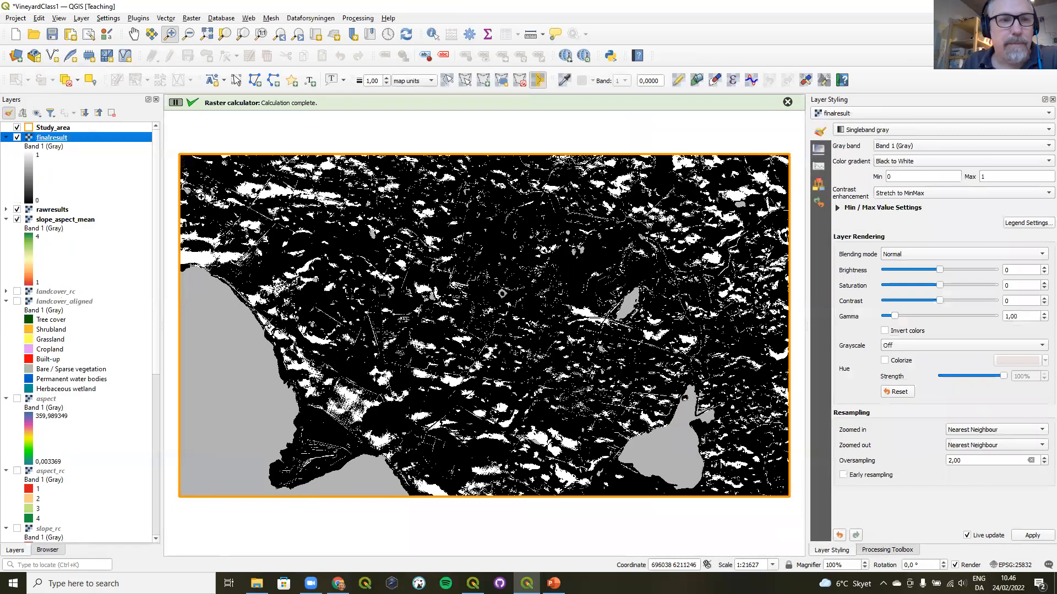
- Hide the rawresults and slope_aspect_mean layers and classify finalresult with the Paletted/Unique values renderer
left_click(17, 209)
left_click(17, 220)
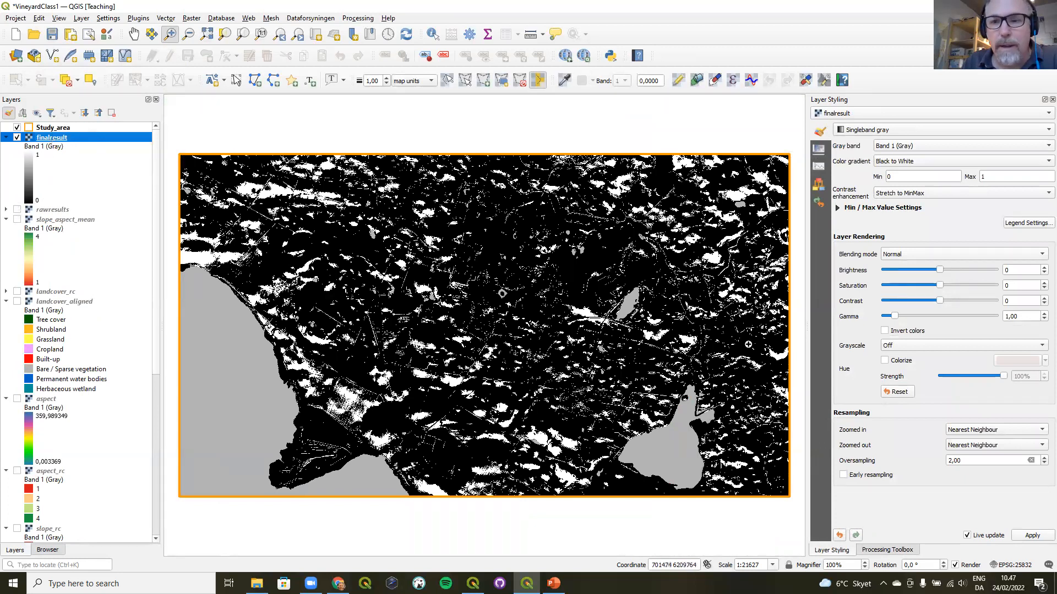
left_click(880, 550)
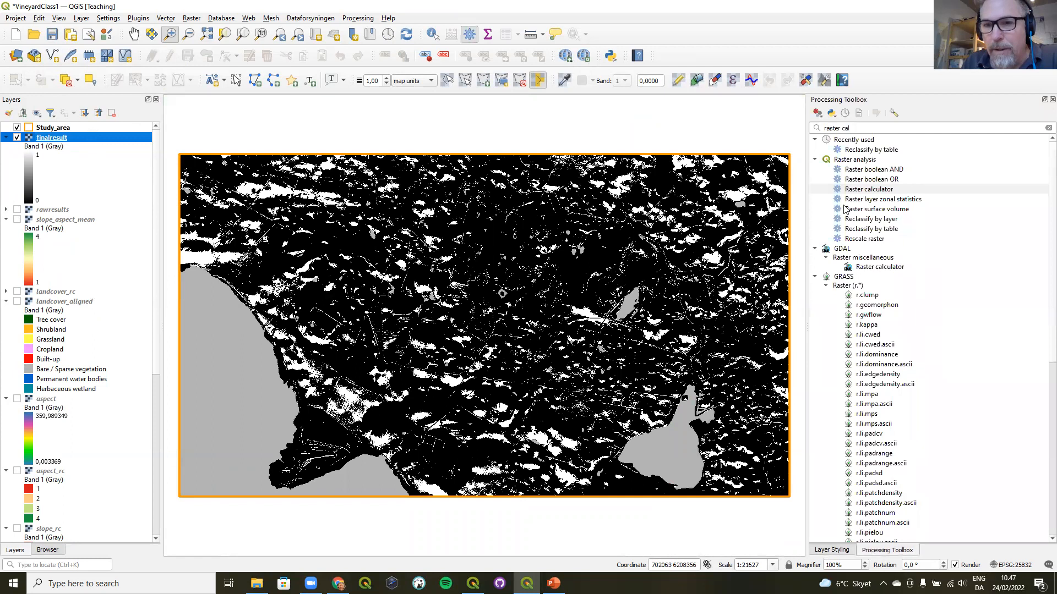
left_click(840, 550)
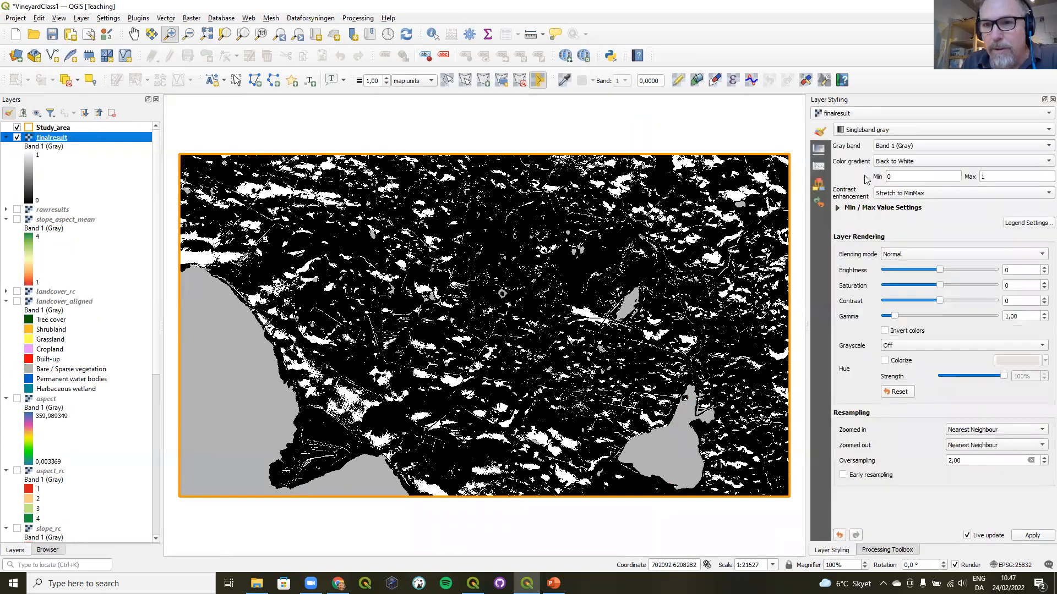
left_click(877, 132)
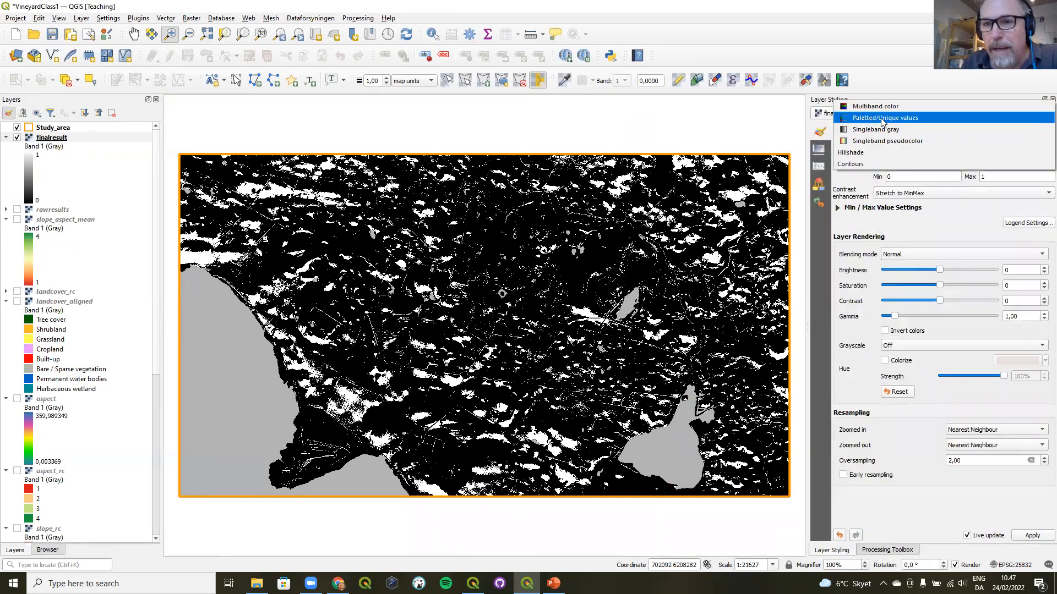
left_click(882, 119)
left_click(862, 334)
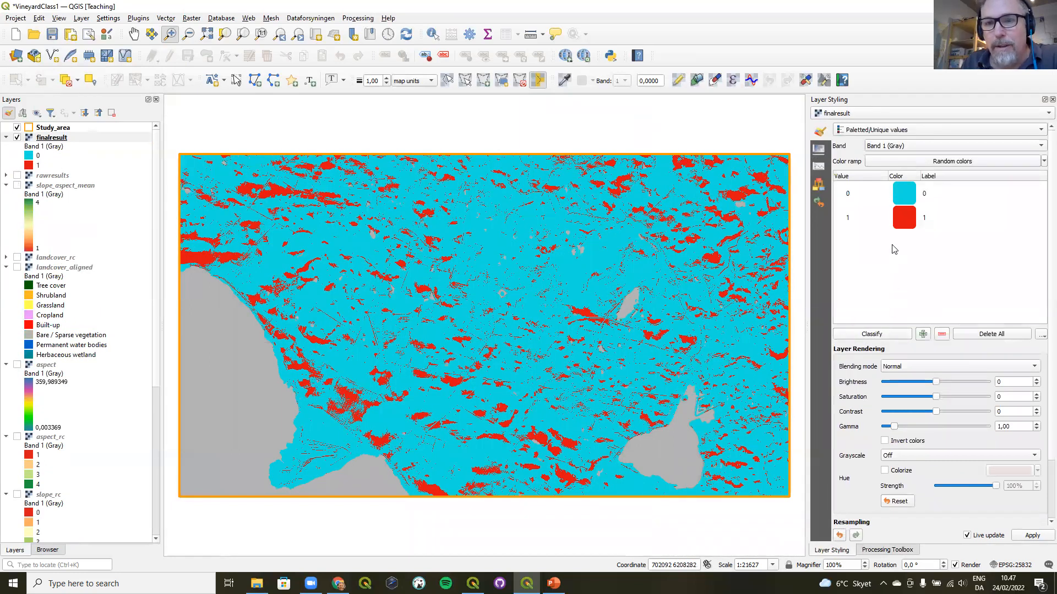
- Colour finalresult class 1 green (#40b129) and class 0 red (#de1317)
double_click(909, 222)
mouse_move(1015, 243)
left_mouse_down()
mouse_move(1004, 203)
mouse_move(930, 168)
mouse_move(918, 182)
mouse_move(926, 223)
left_mouse_up()
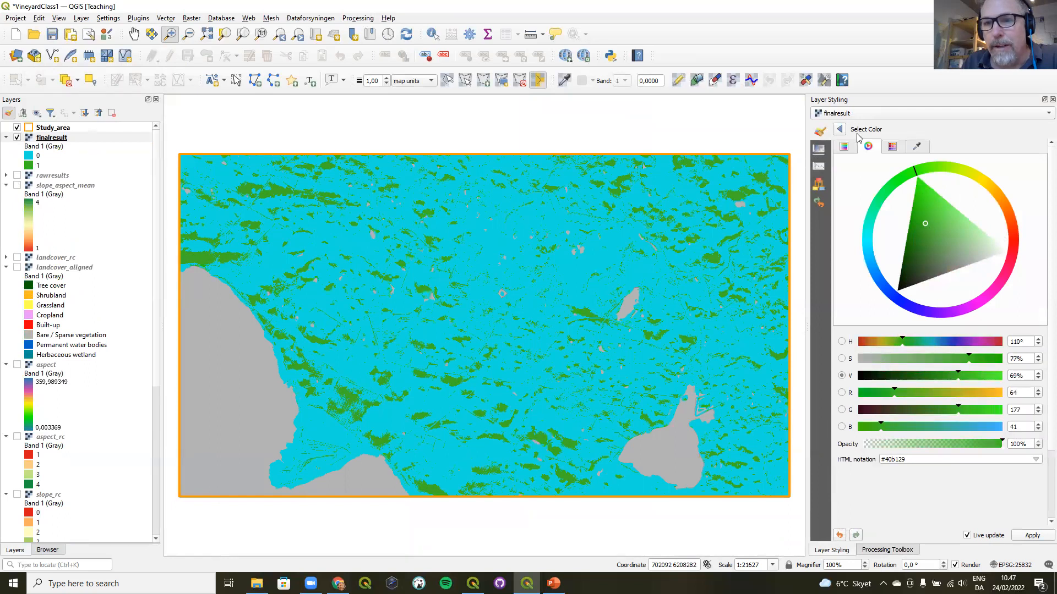
left_click(840, 130)
double_click(898, 195)
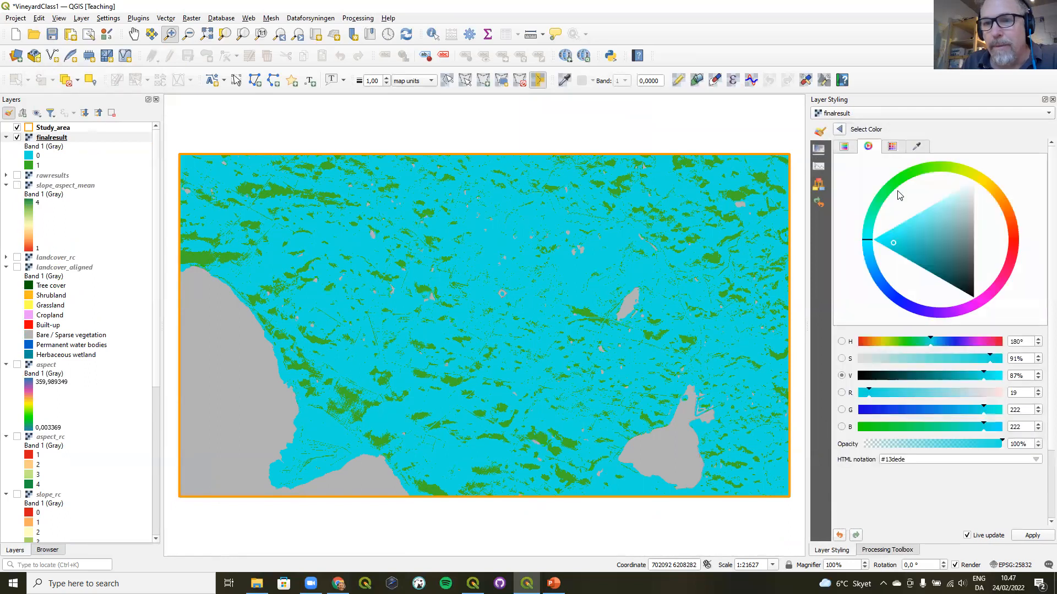
mouse_move(865, 241)
left_mouse_down()
mouse_move(1001, 204)
mouse_move(999, 242)
left_mouse_up()
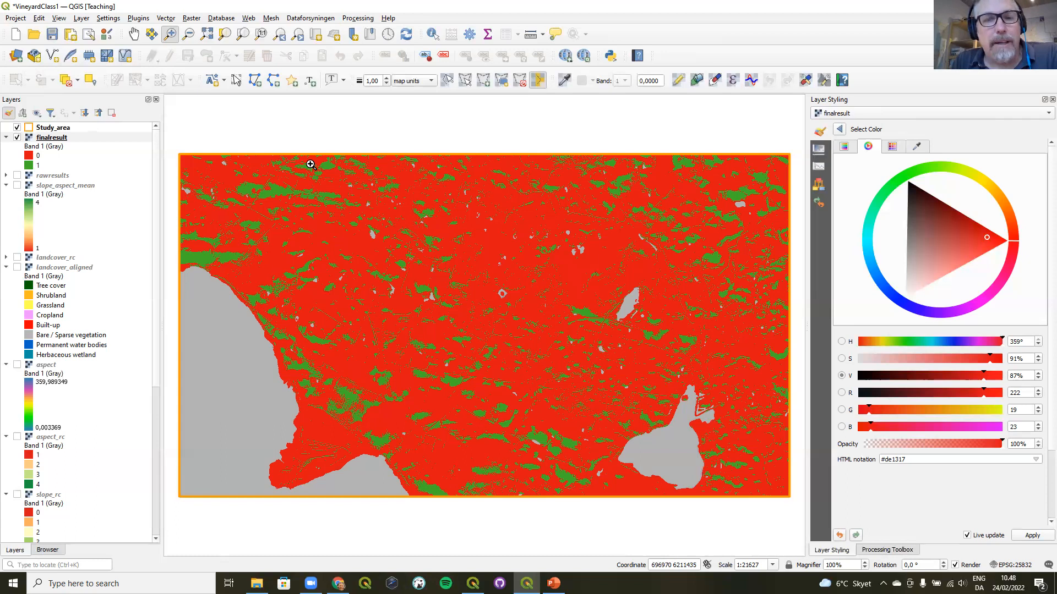
- Set up a Polygonize (Raster to Vector) conversion of finalresult with field DN, saving to the shapefile final_result_poly in the OutputClass folder
left_click(200, 20)
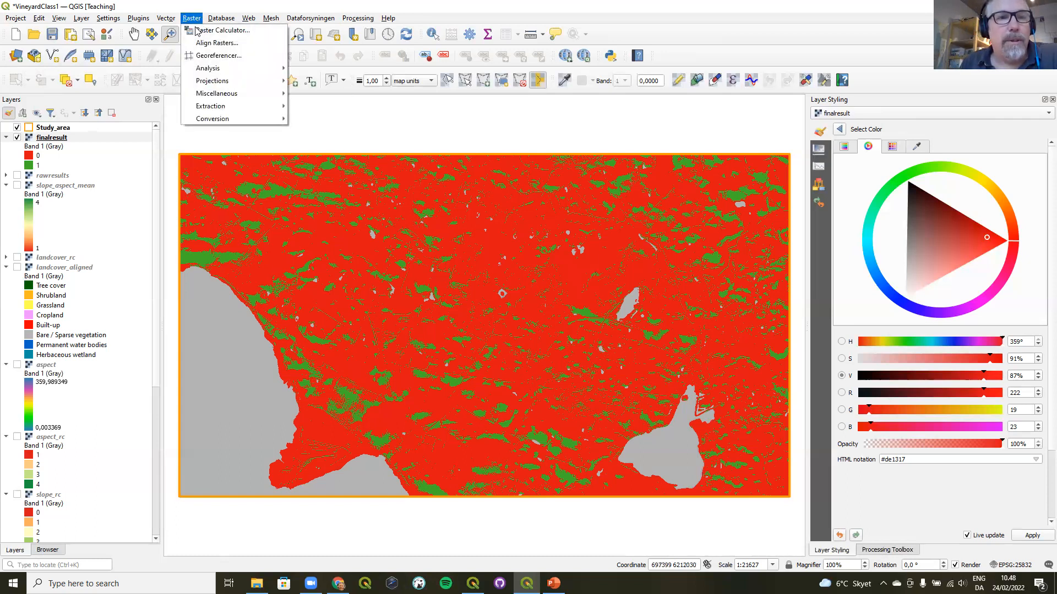
mouse_move(252, 122)
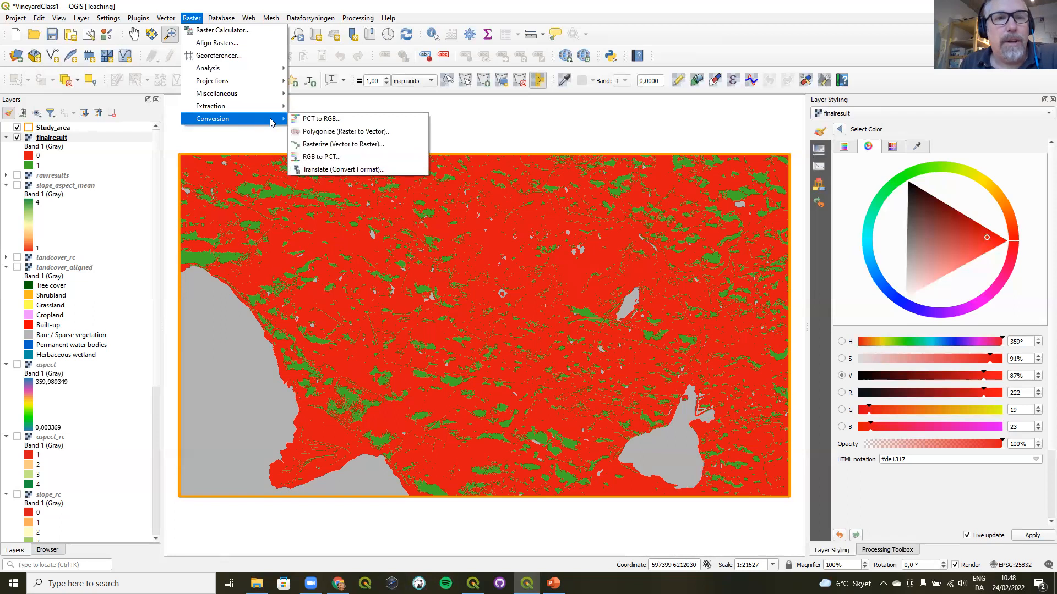
left_click(339, 137)
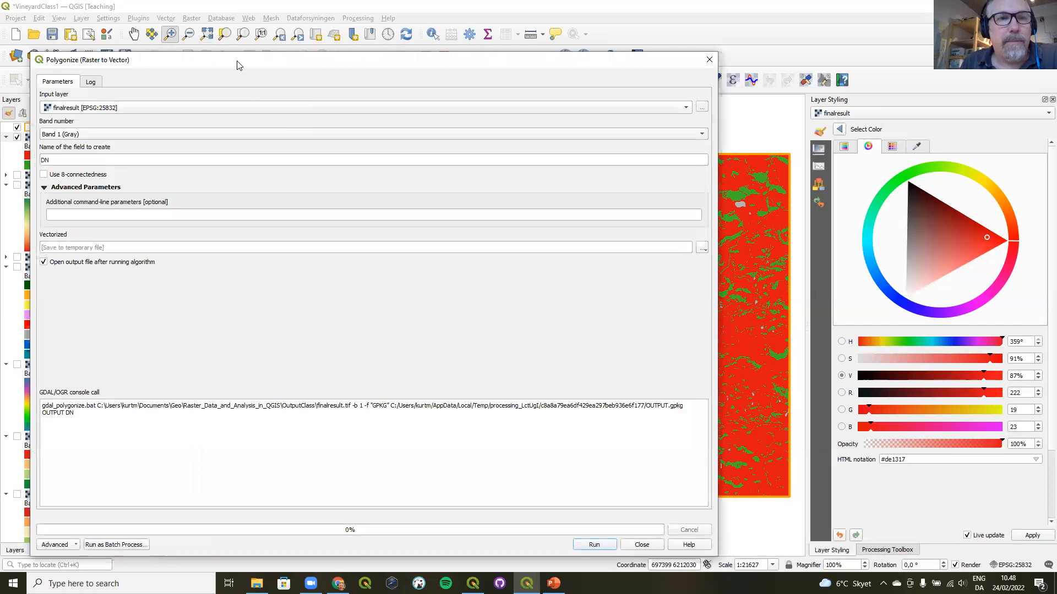
left_click_drag(237, 65, 402, 24)
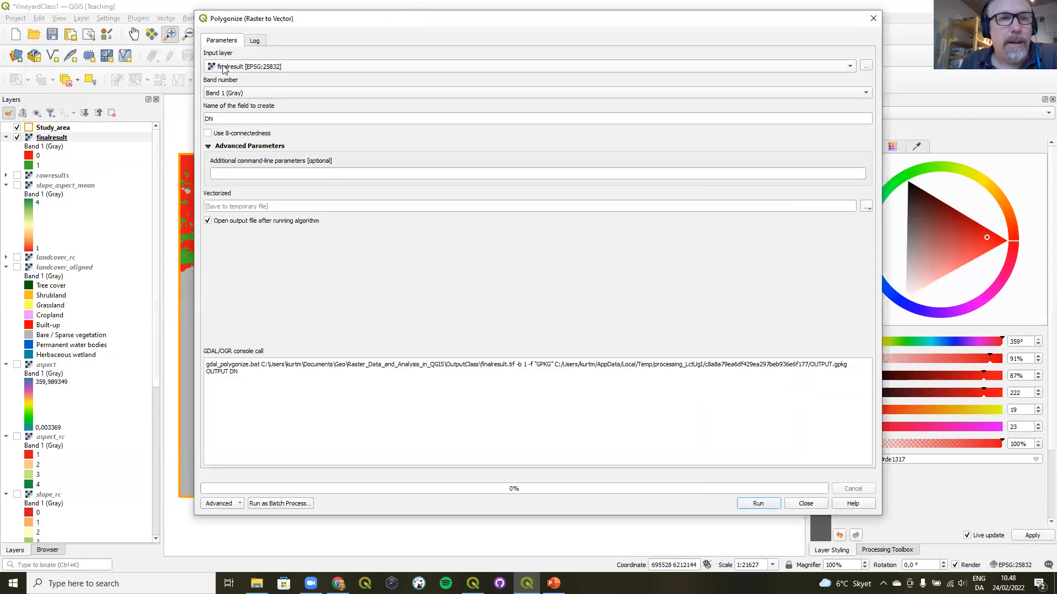
double_click(210, 119)
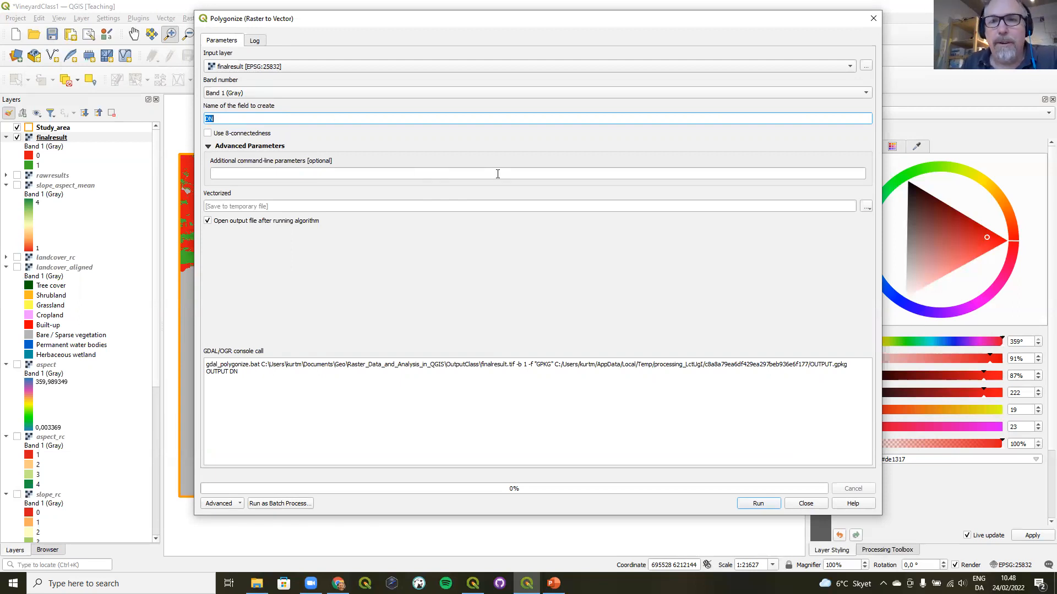
left_click(866, 207)
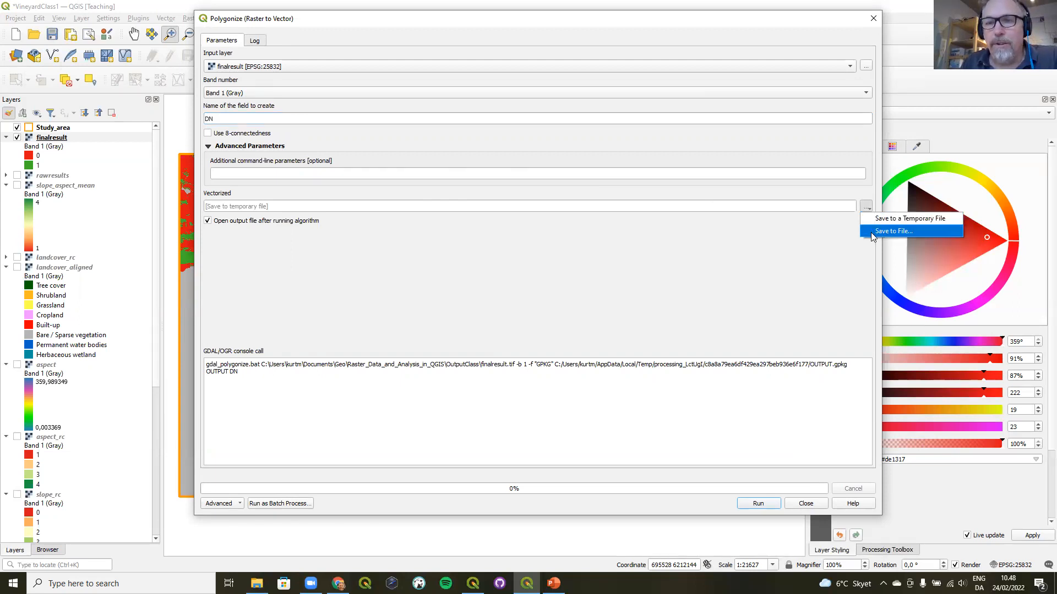
left_click(870, 232)
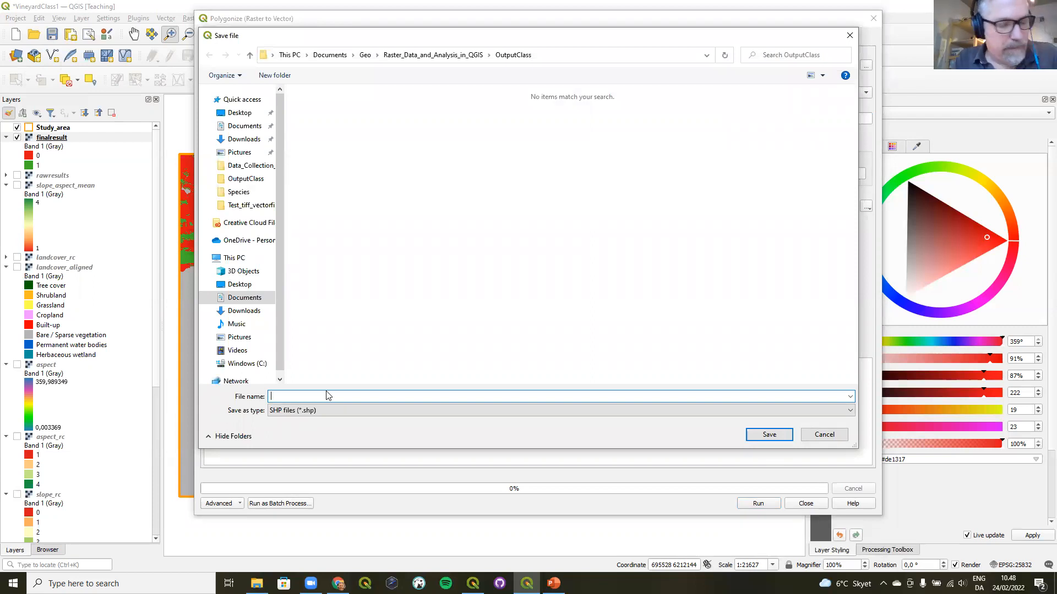
type("final_result")
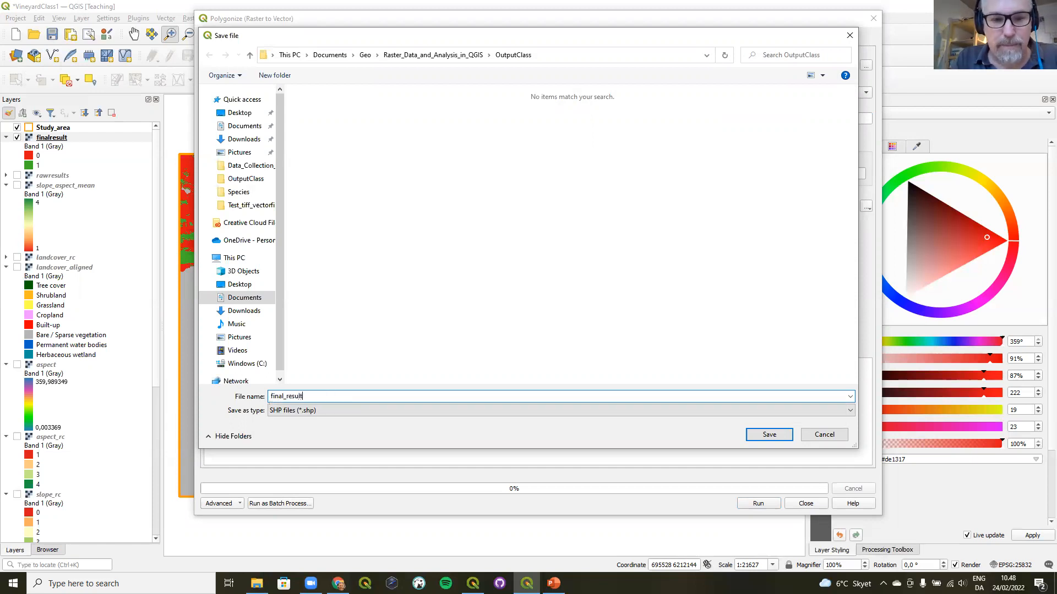
type("_poly")
left_click(761, 434)
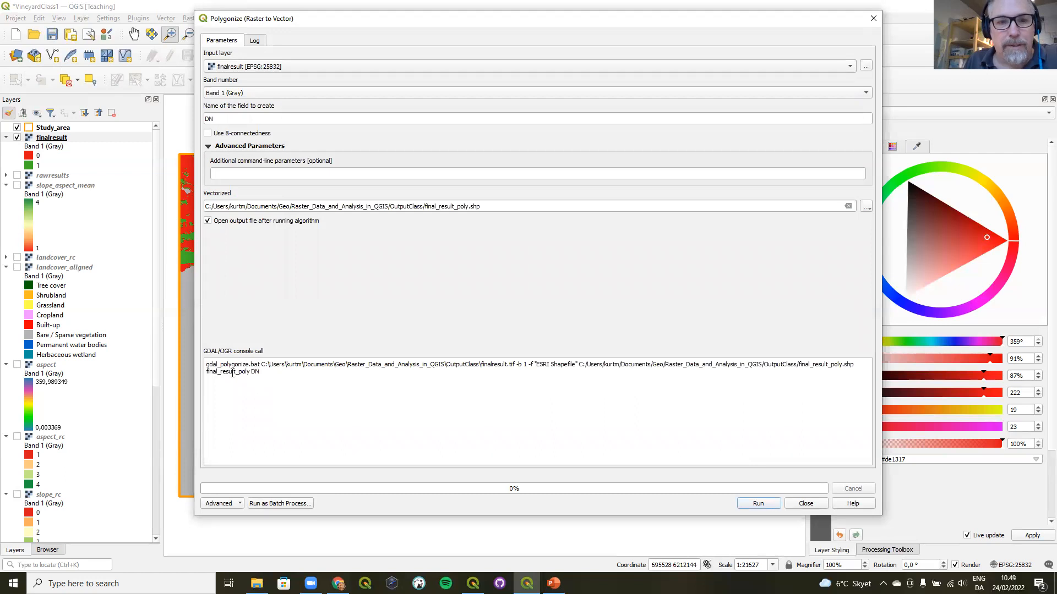
- Highlight the gdal_polygonize console call, then run the polygonize conversion and close its dialog
left_click_drag(209, 364, 251, 365)
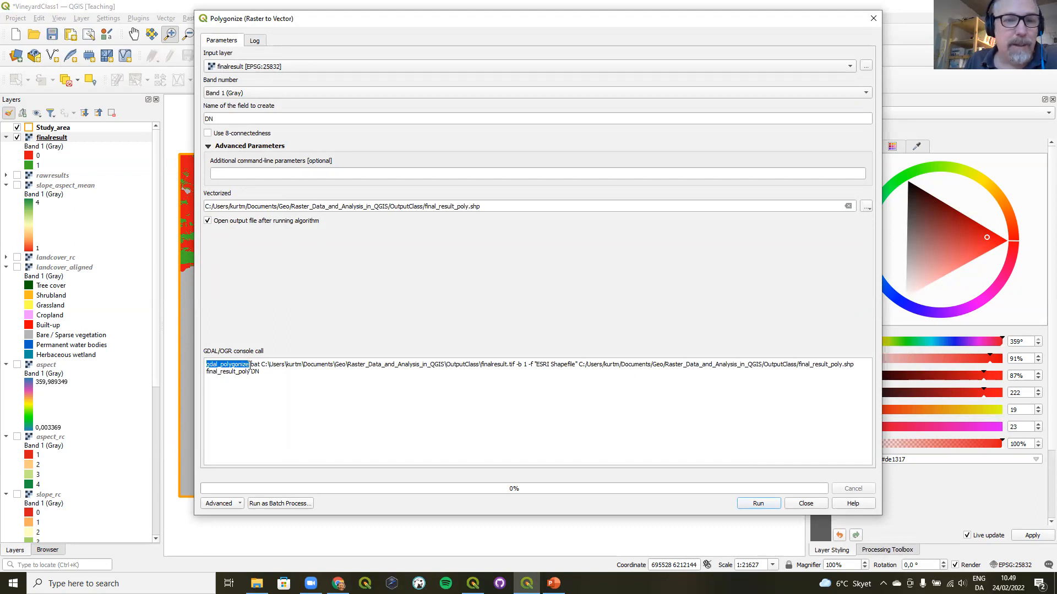
left_click(288, 378)
key("ctrl+a")
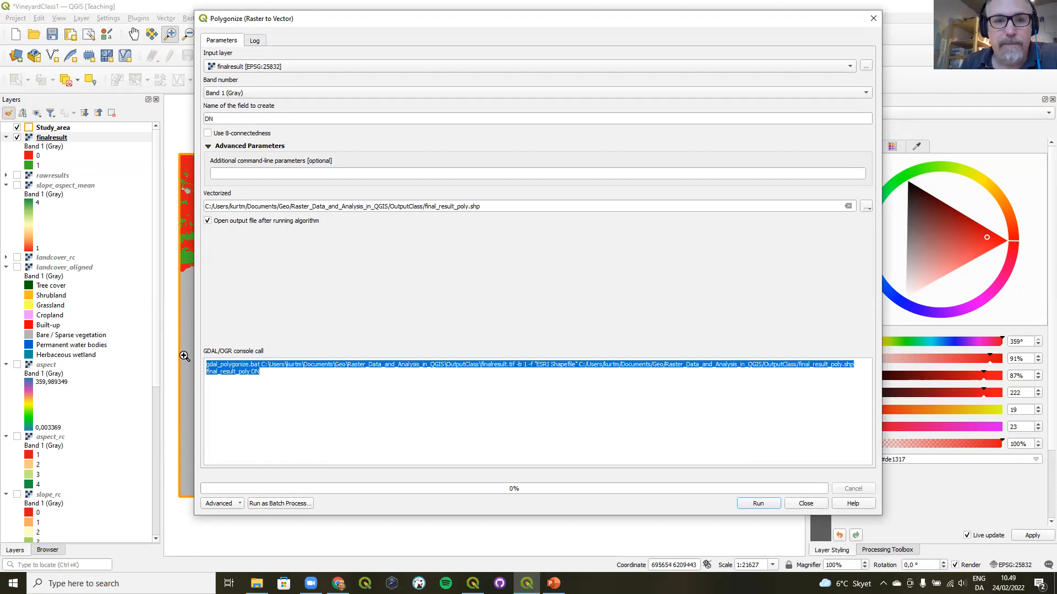
left_click(757, 502)
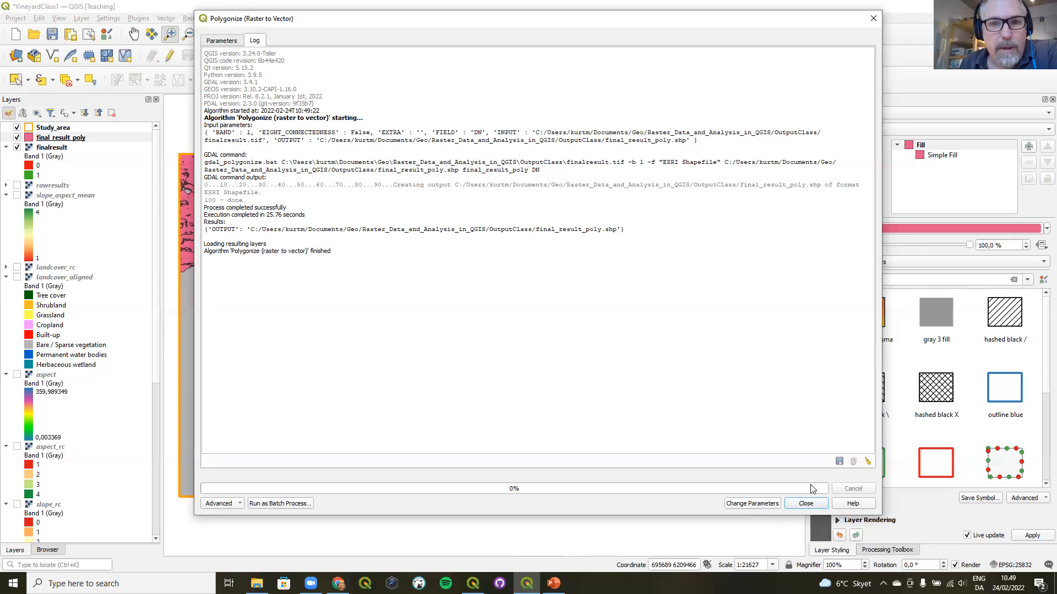
left_click(805, 503)
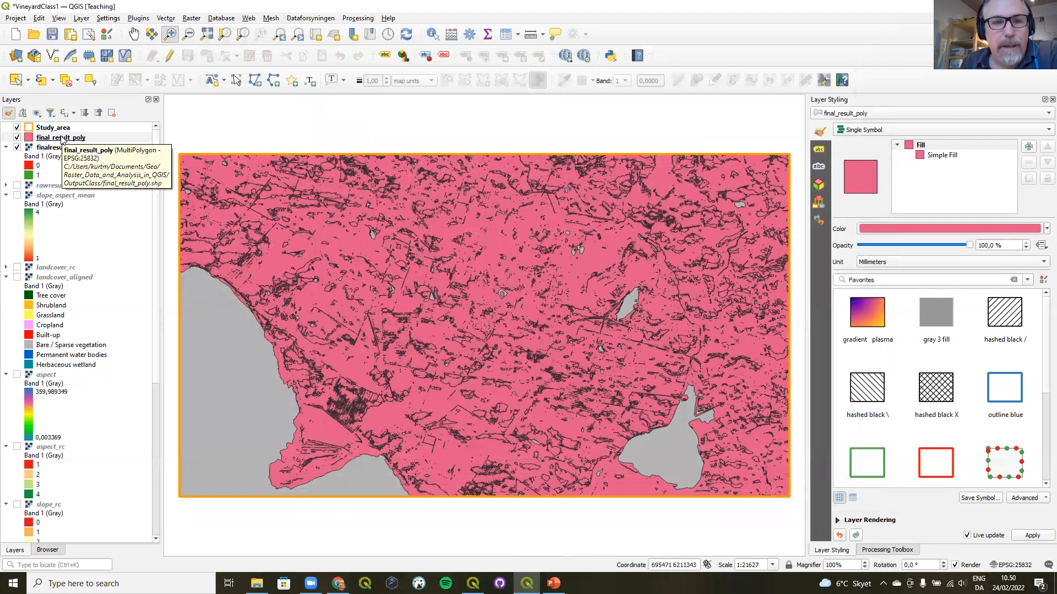
- From the attribute table of final_result_poly, select all features matching the expression "DN" = 0
left_click(506, 35)
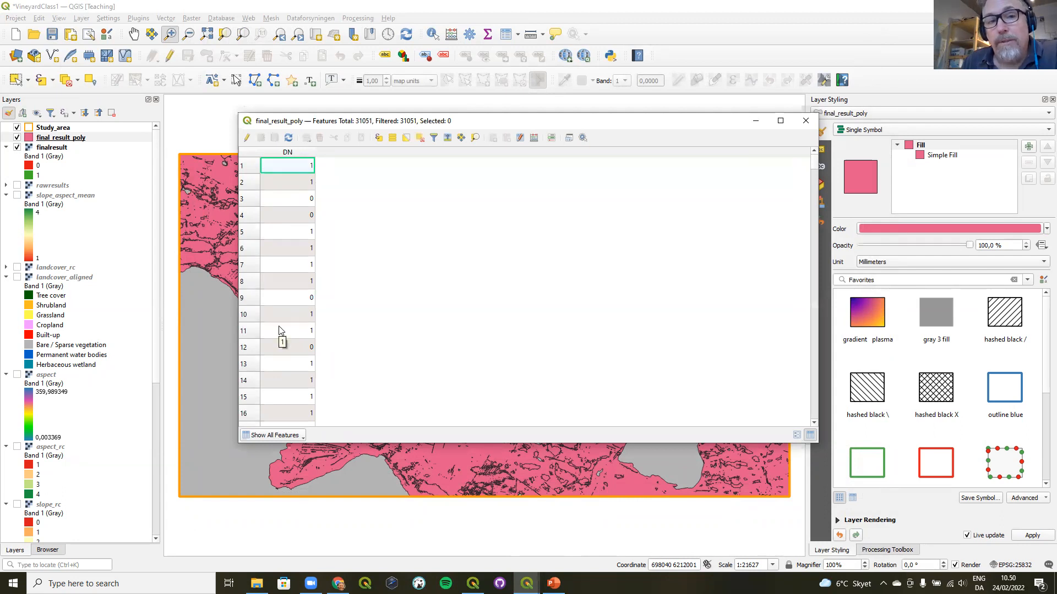
left_click(379, 137)
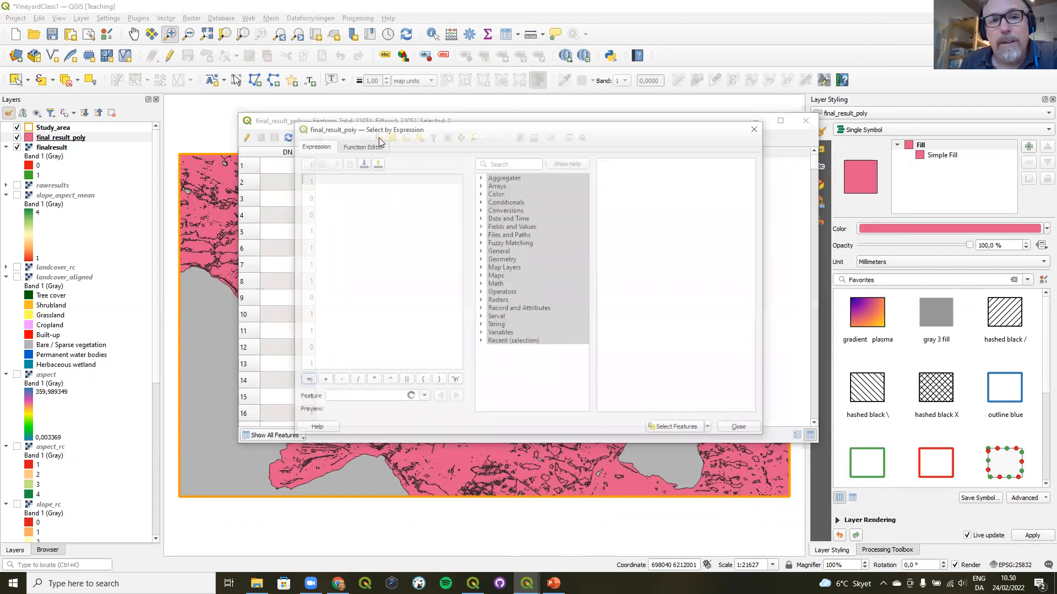
left_click(481, 227)
left_click(507, 244)
double_click(507, 245)
left_click(306, 381)
left_click(639, 301)
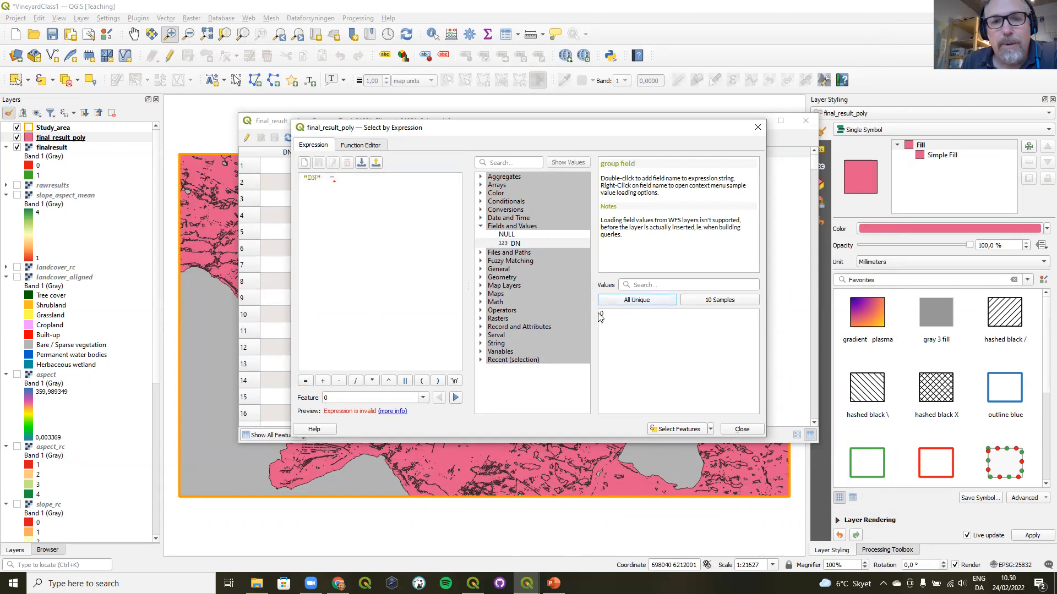
double_click(604, 315)
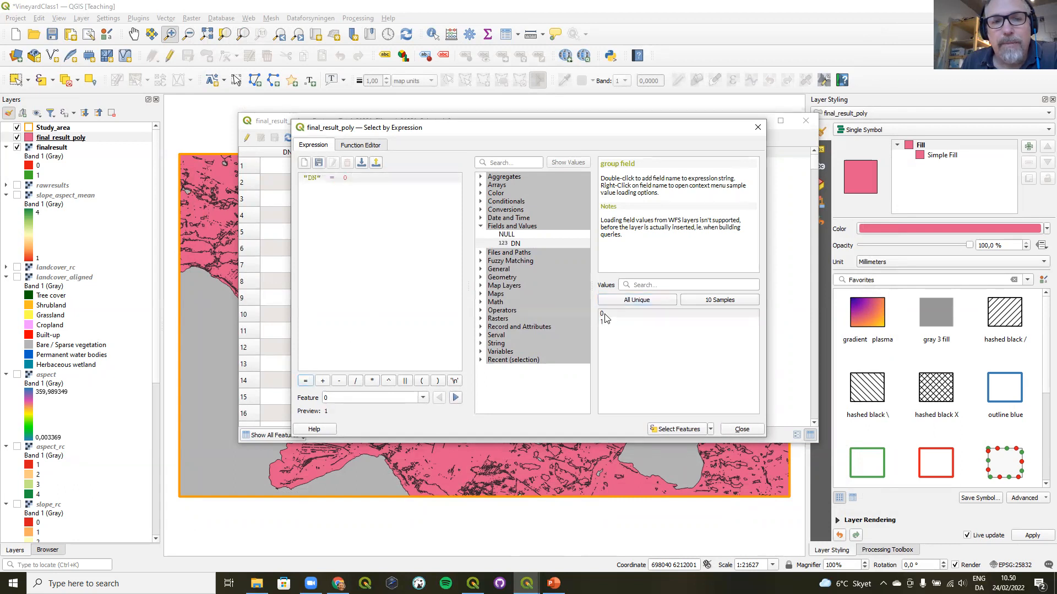
left_click(673, 431)
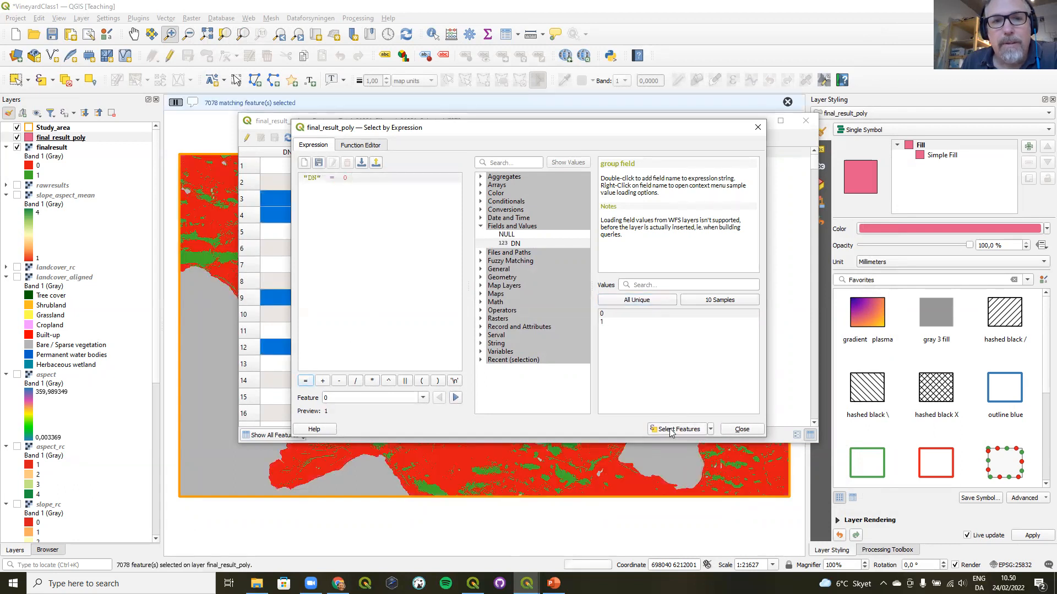
- Delete the selected DN 0 polygons from final_result_poly, save the layer edits, close its attribute table and hide the finalresult raster
left_click(741, 429)
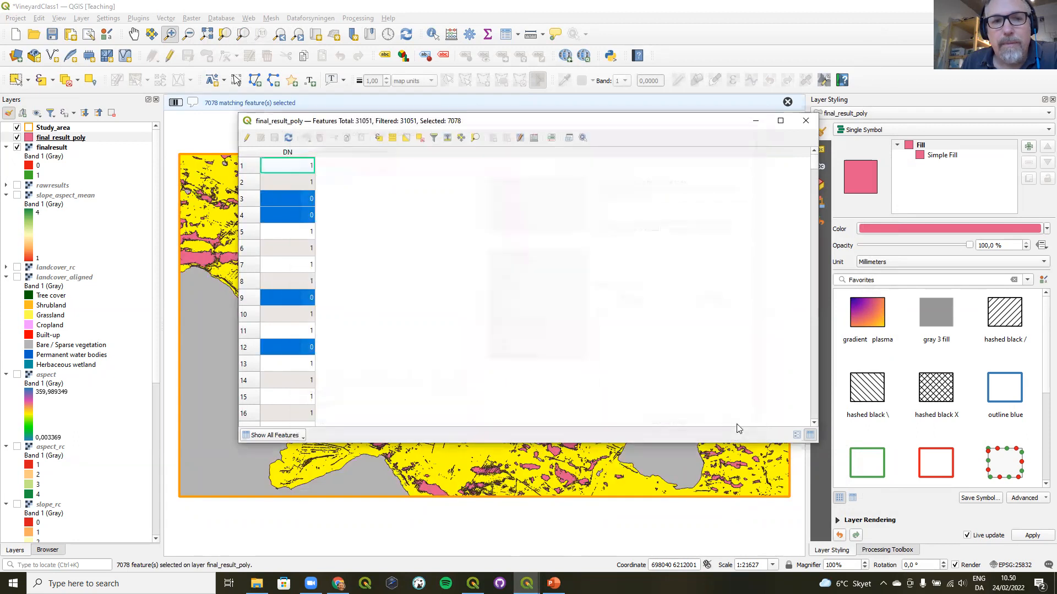
left_click(247, 138)
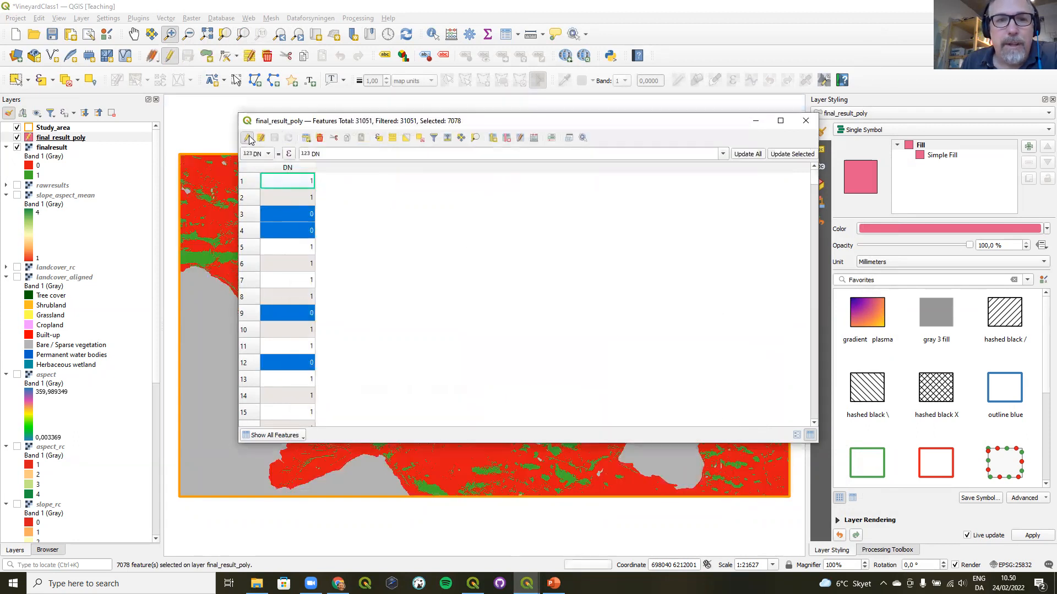
left_click(320, 138)
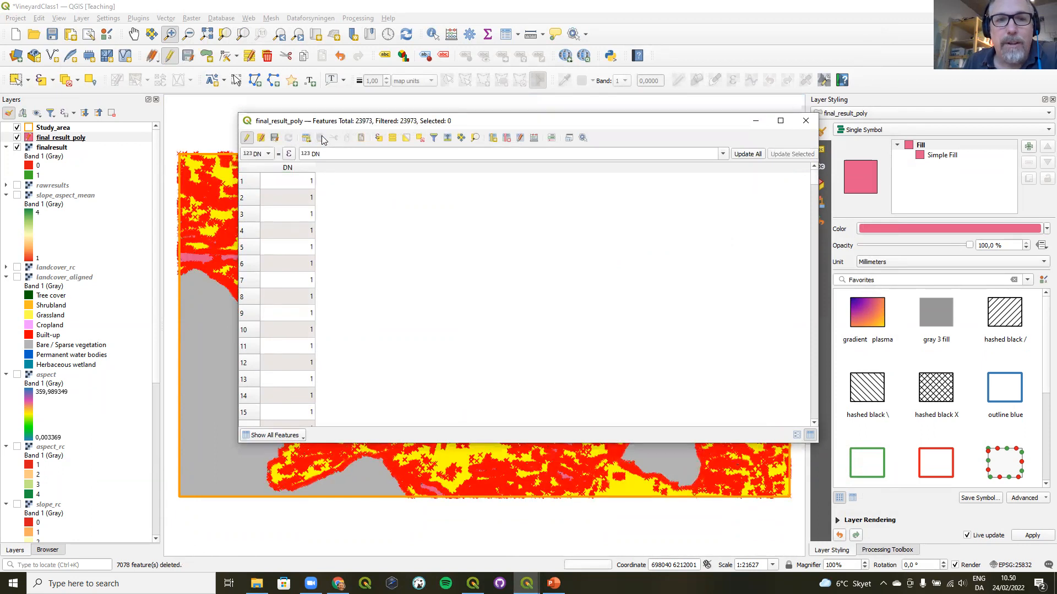
left_click(246, 140)
left_click(501, 296)
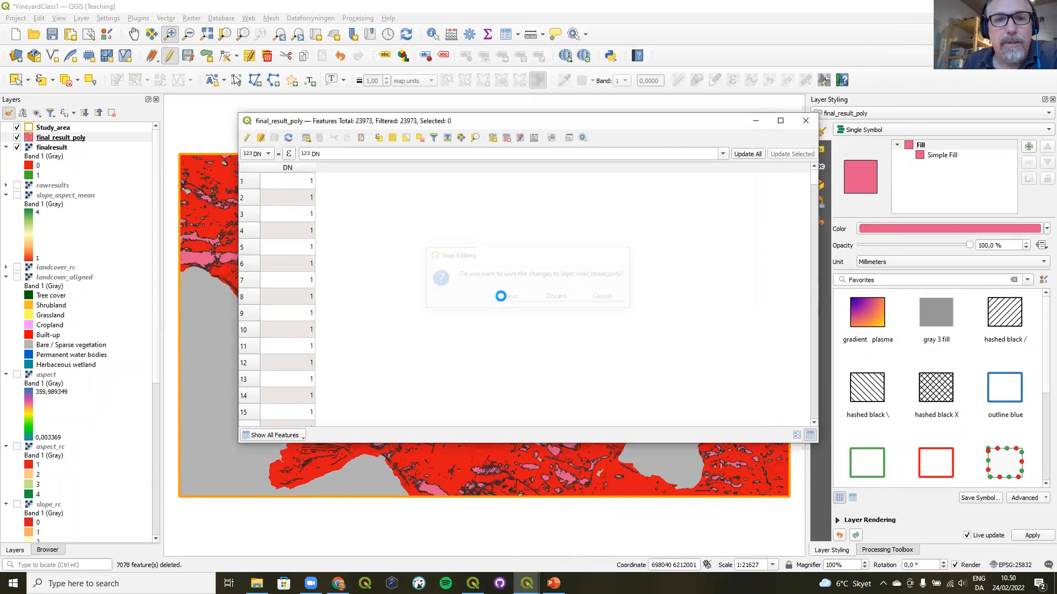
left_click(809, 122)
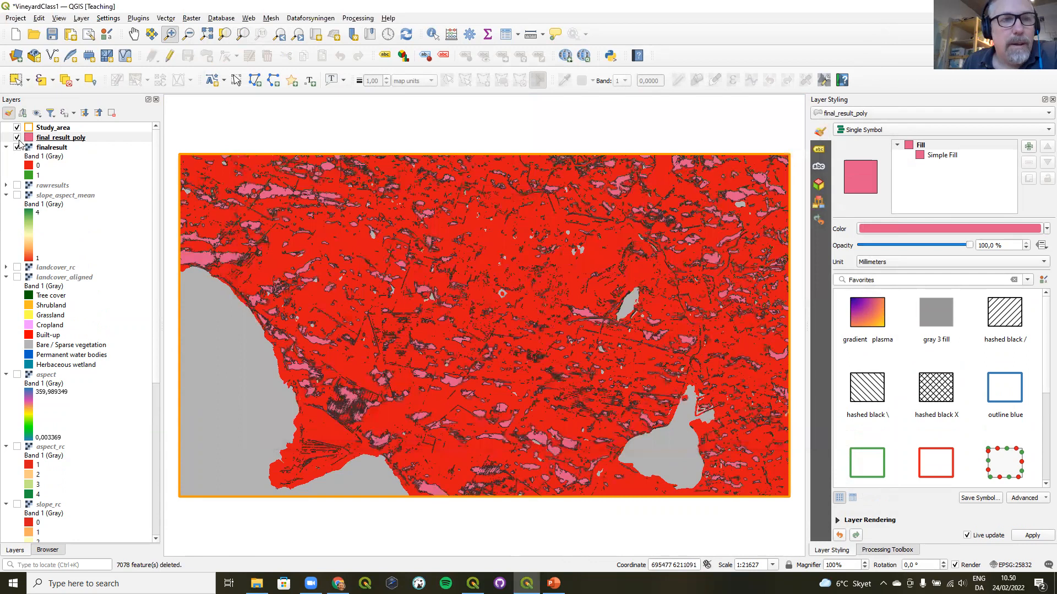
left_click(17, 147)
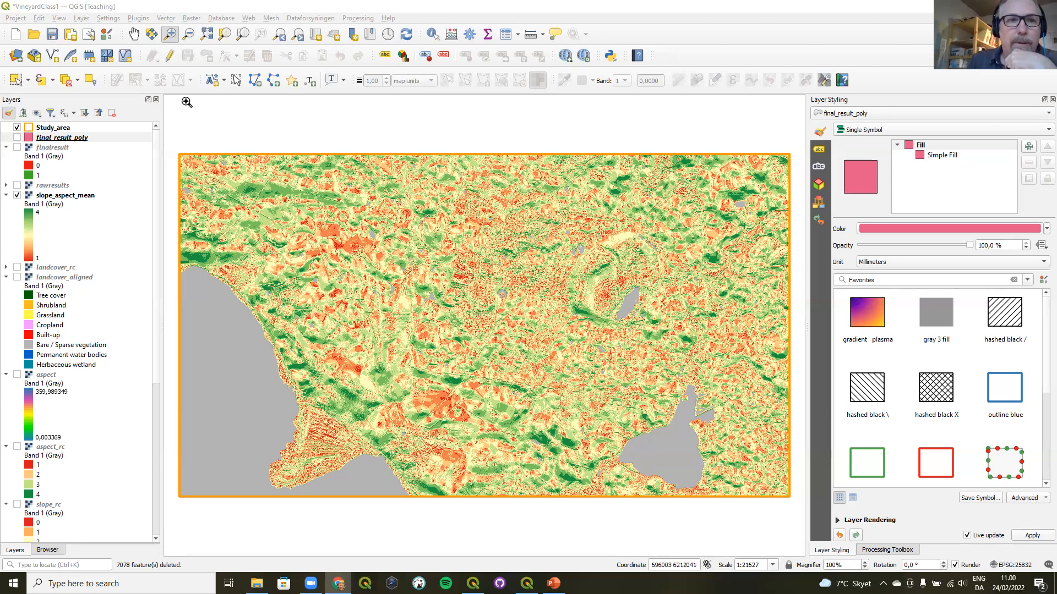
- Preview the slope_aspect_mean map with simulated Protanopia (No Red) and Deuteranopia (No Green) color blindness
left_click(64, 20)
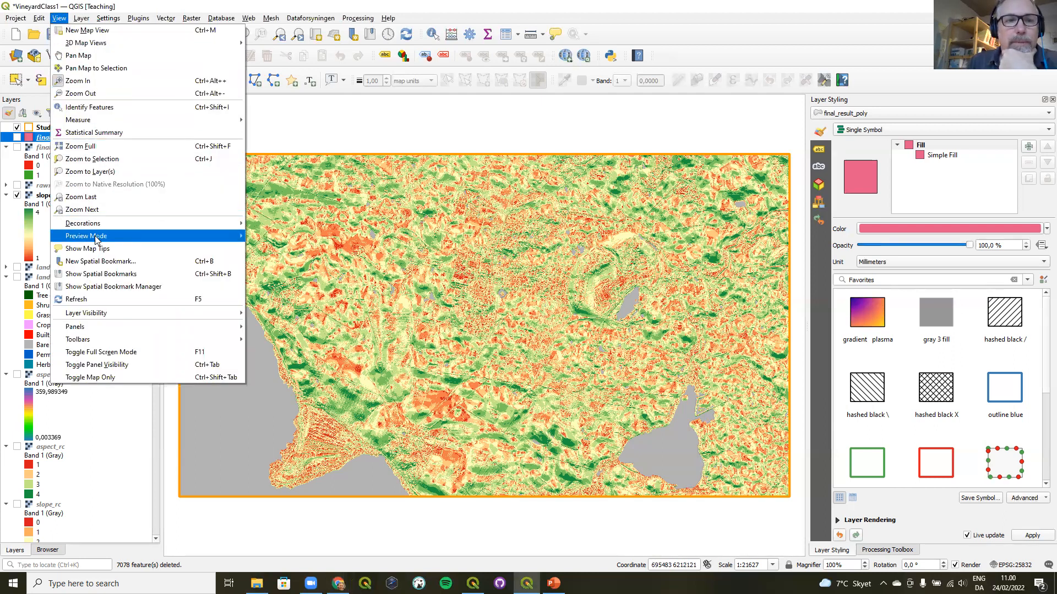
mouse_move(97, 241)
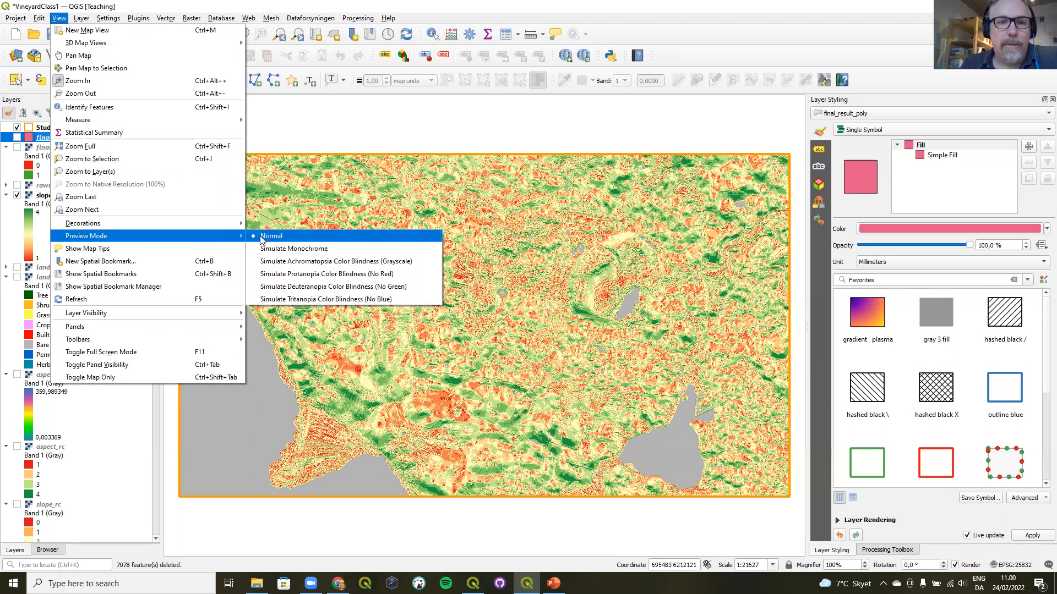
left_click(285, 275)
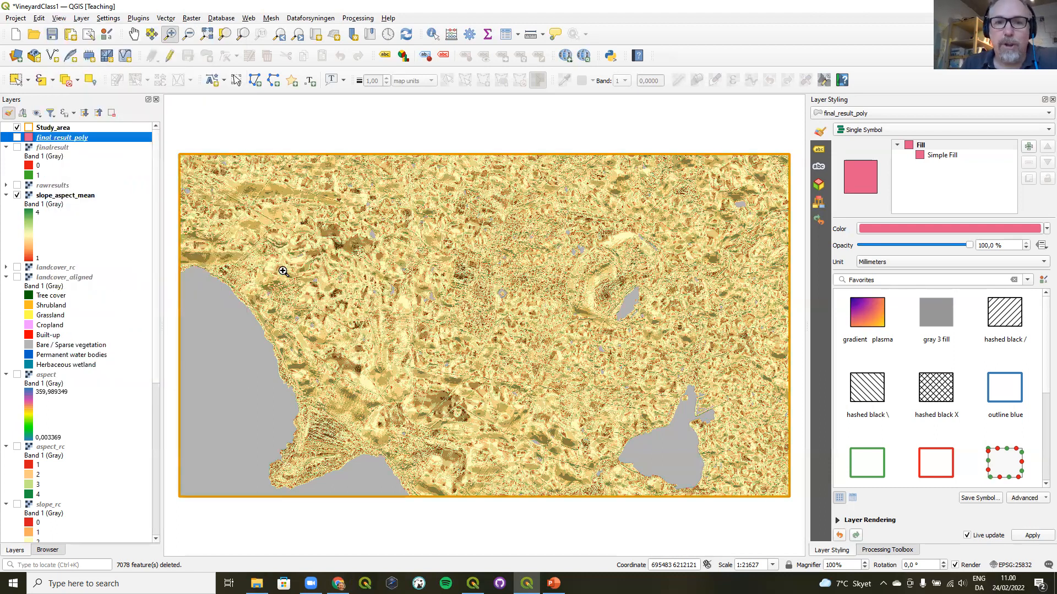
left_click(59, 18)
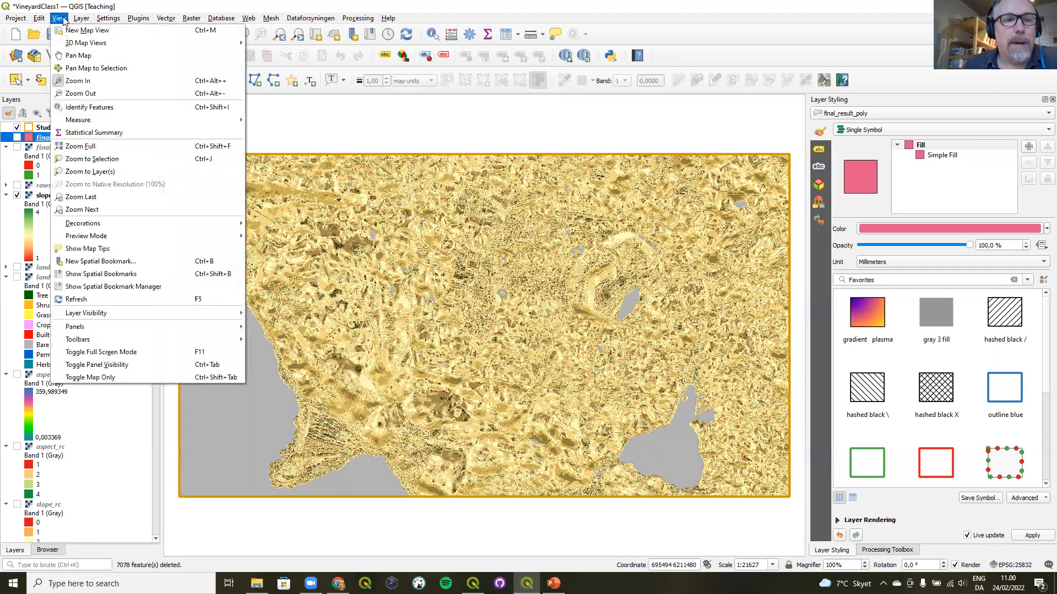
mouse_move(123, 237)
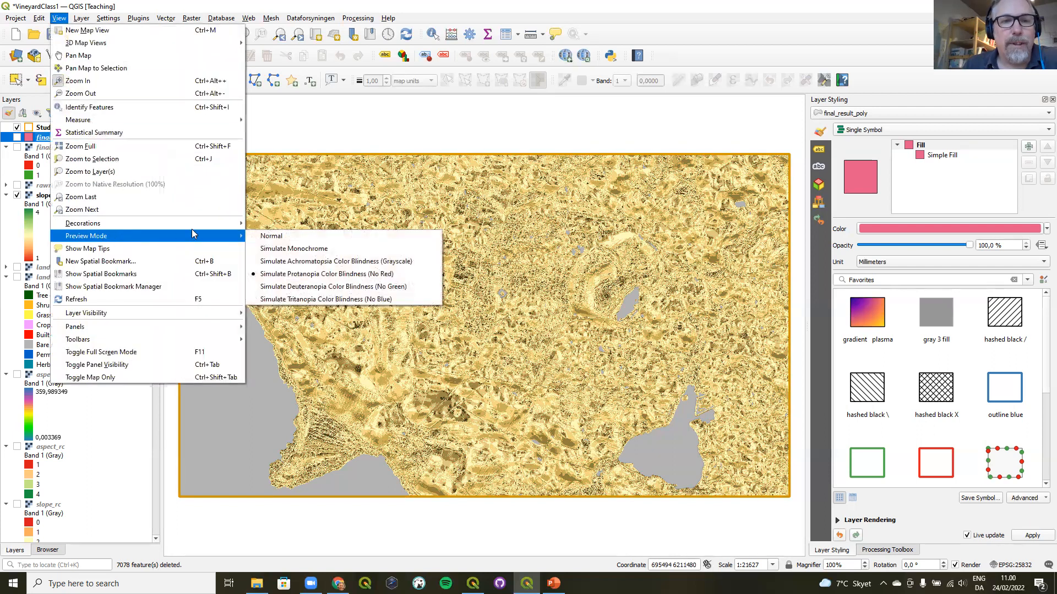
left_click(280, 287)
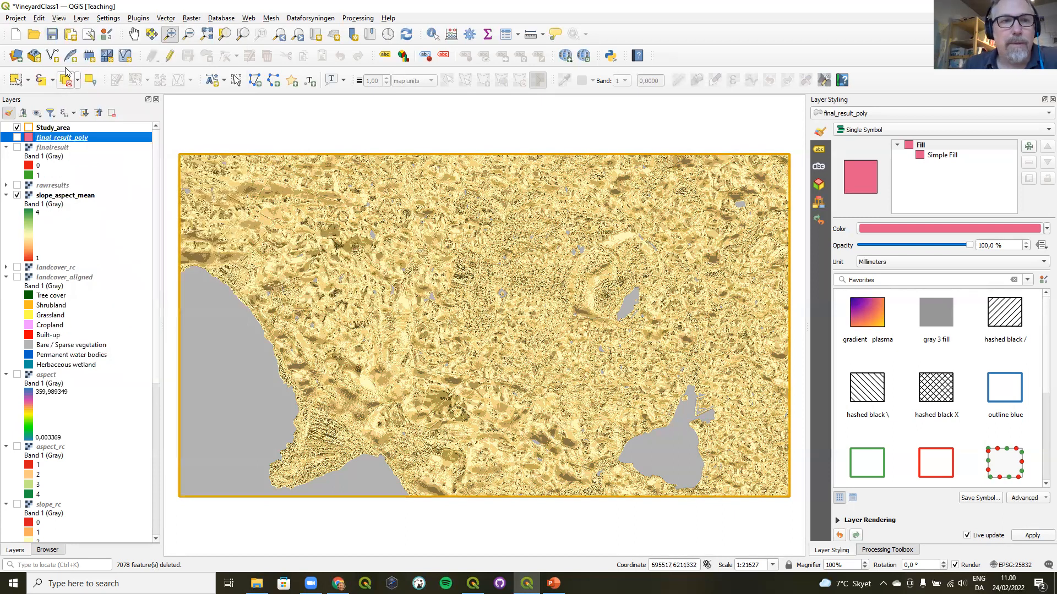
- Preview the map with simulated Tritanopia (No Blue) and Achromatopsia (Grayscale) color blindness
left_click(59, 19)
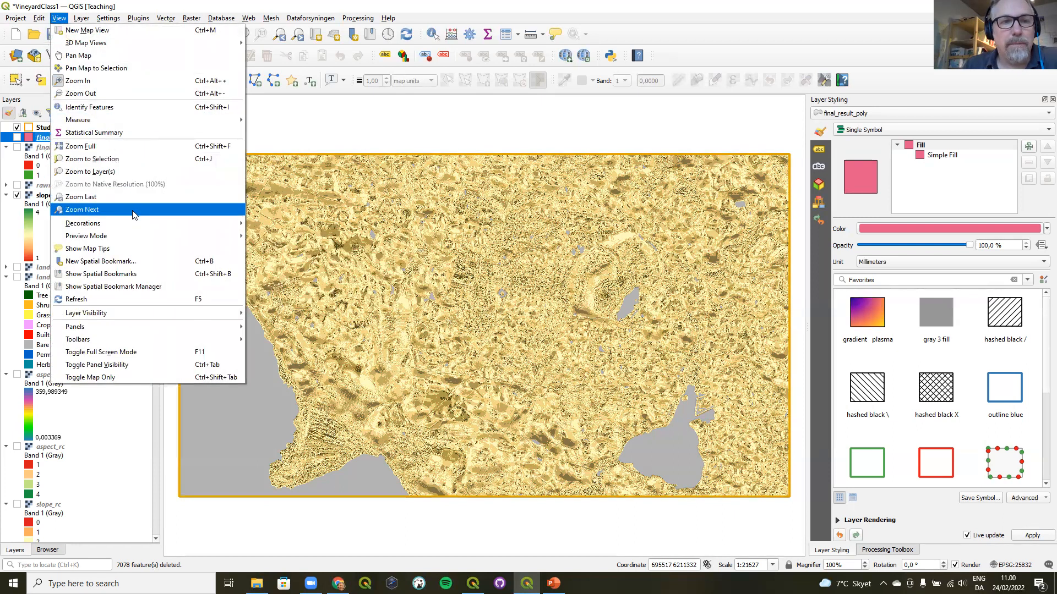
mouse_move(156, 235)
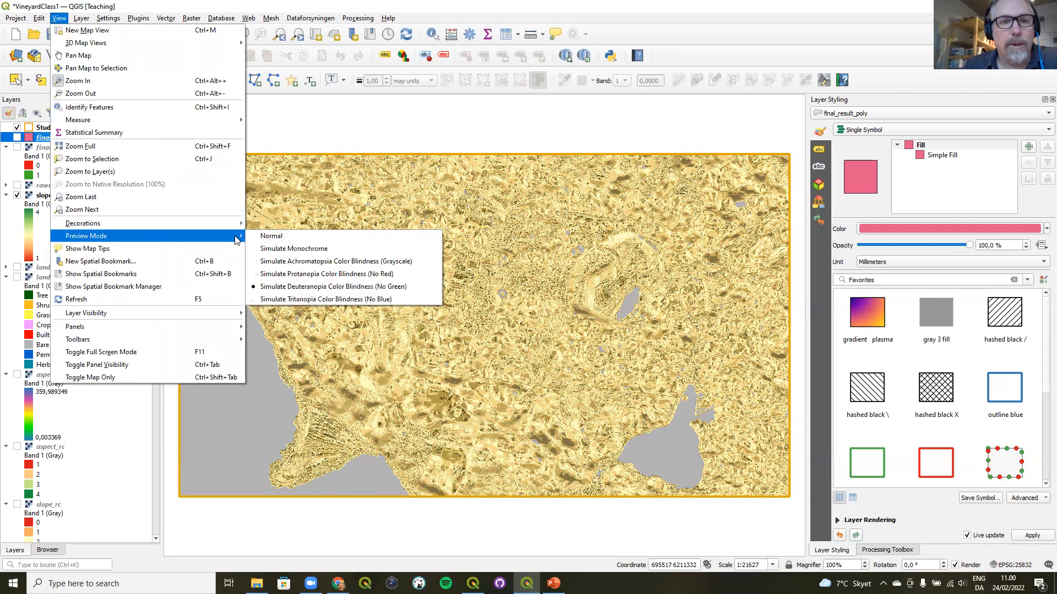
left_click(285, 299)
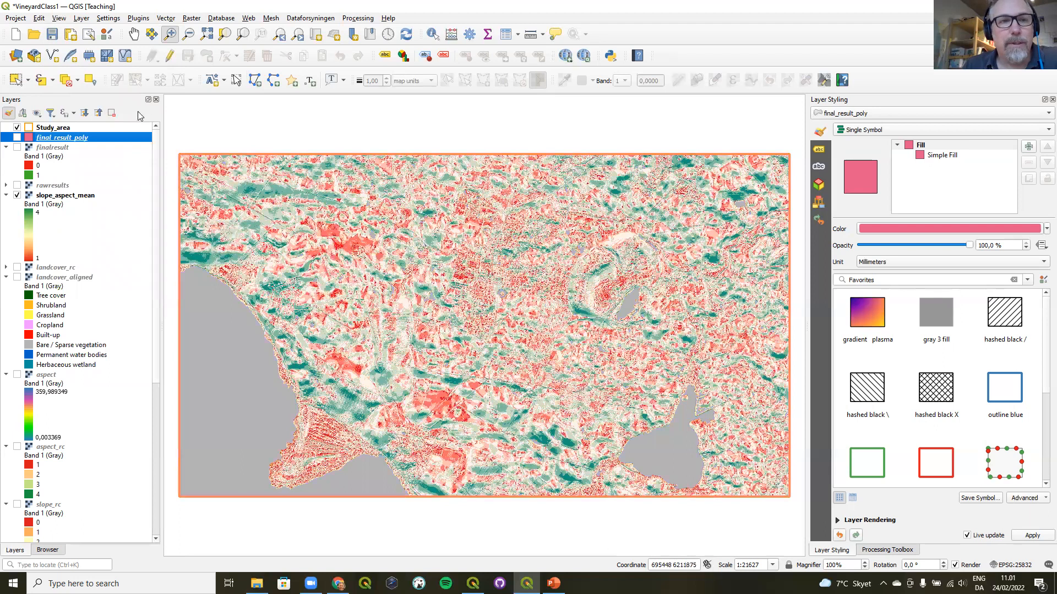
left_click(59, 18)
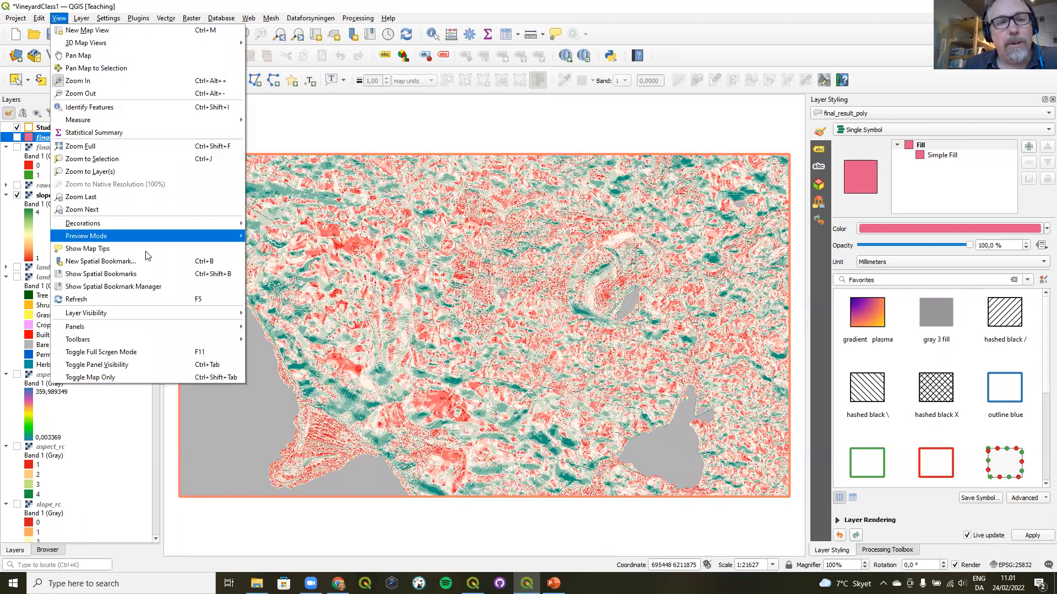
mouse_move(150, 241)
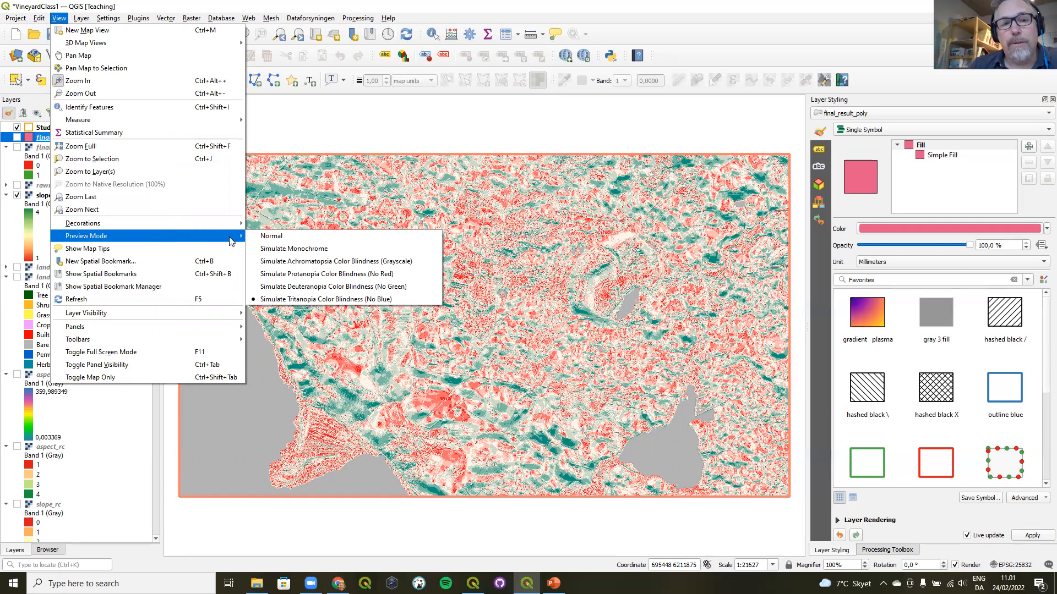
left_click(281, 265)
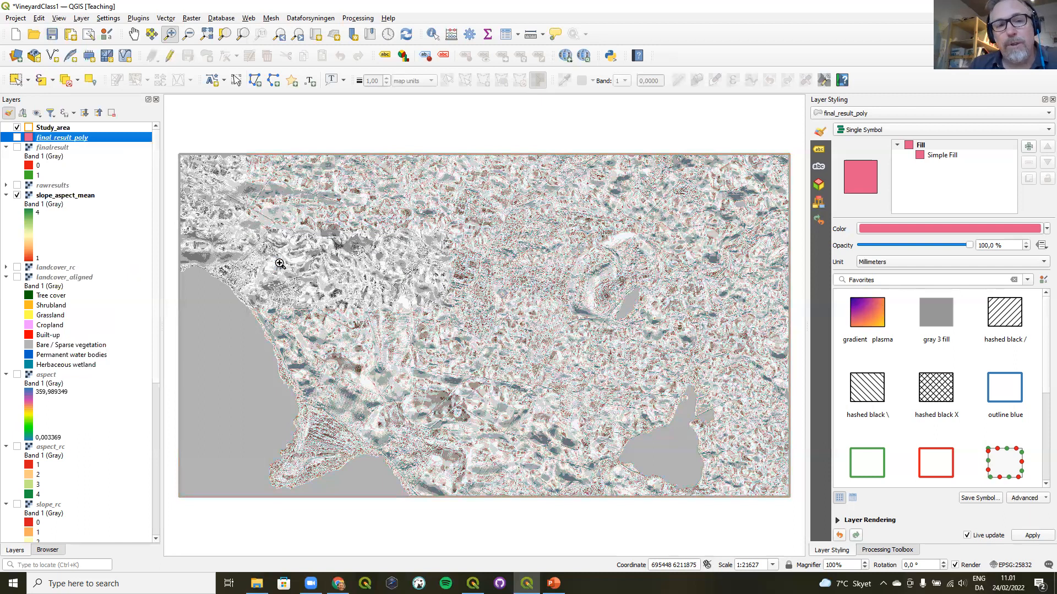
- Return the map canvas to the Normal preview mode
left_click(81, 18)
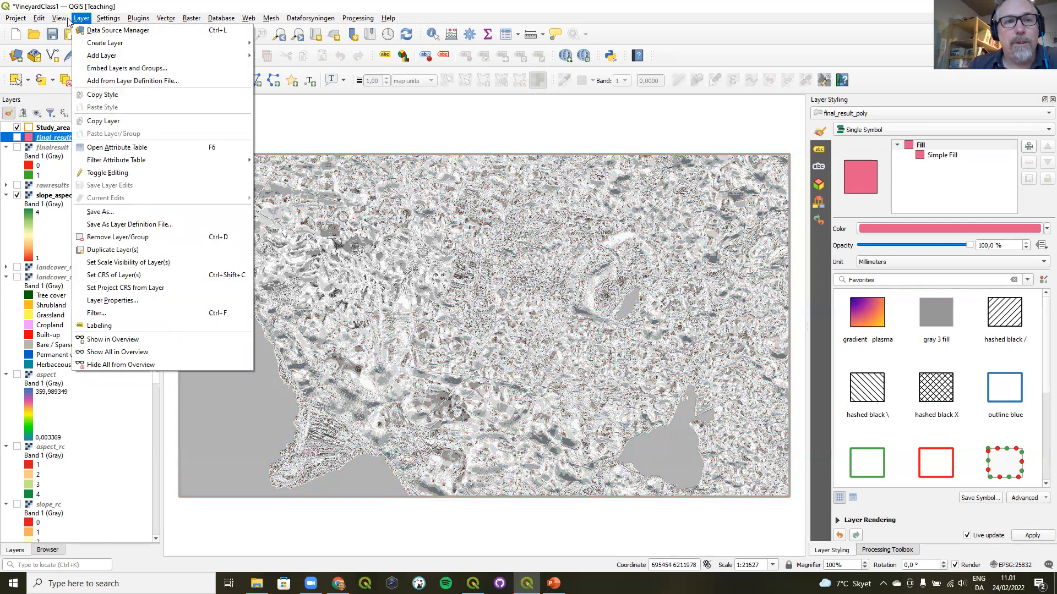
mouse_move(61, 20)
mouse_move(204, 237)
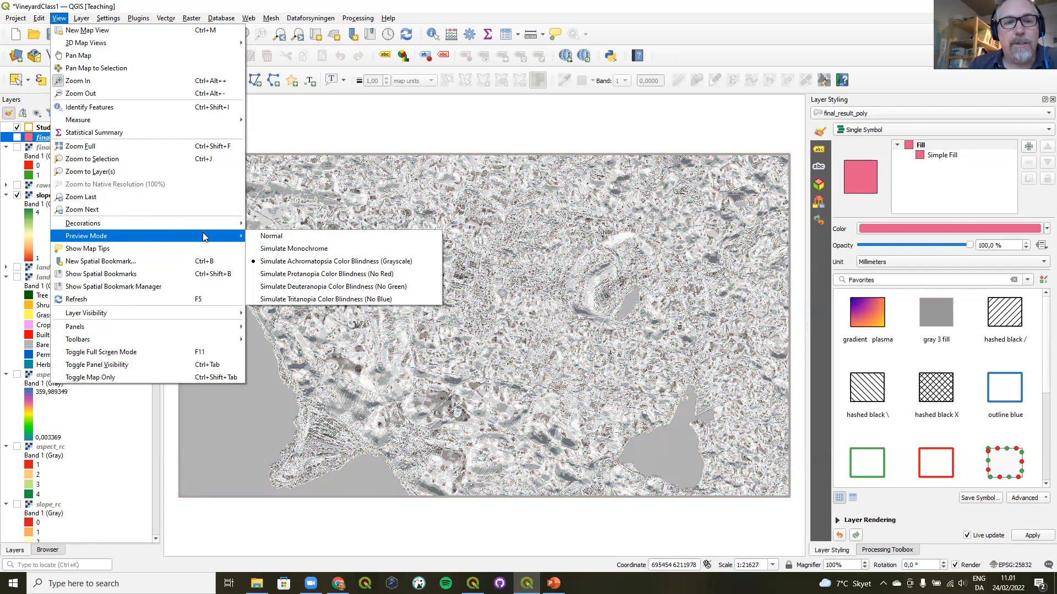
left_click(254, 236)
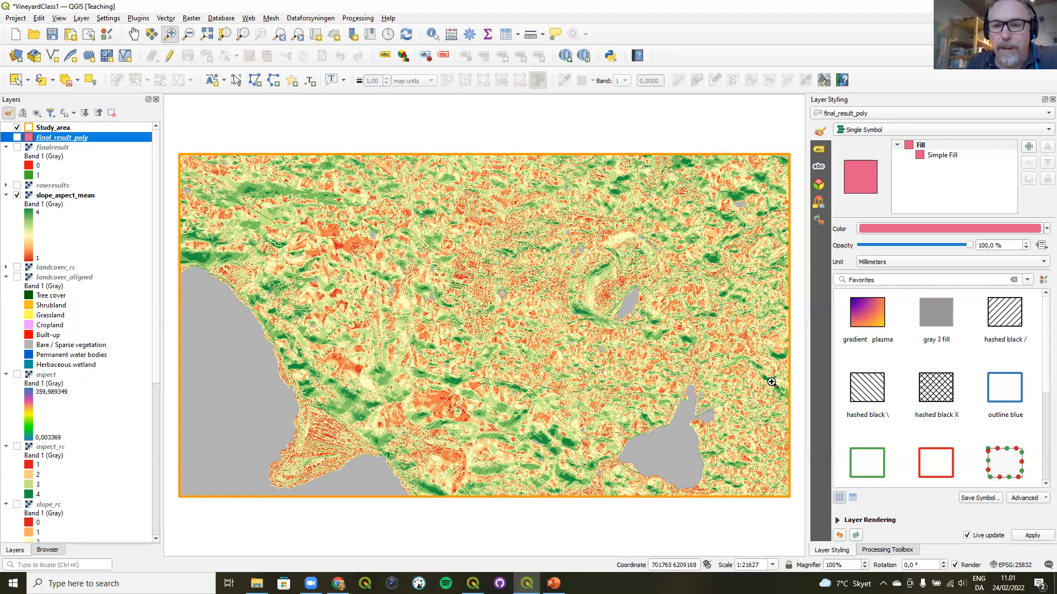
- Give slope_aspect_mean a new color ramp from the ColorBrewer catalog, browsing the available schemes but keeping Spectral with 5 colors
left_click(903, 550)
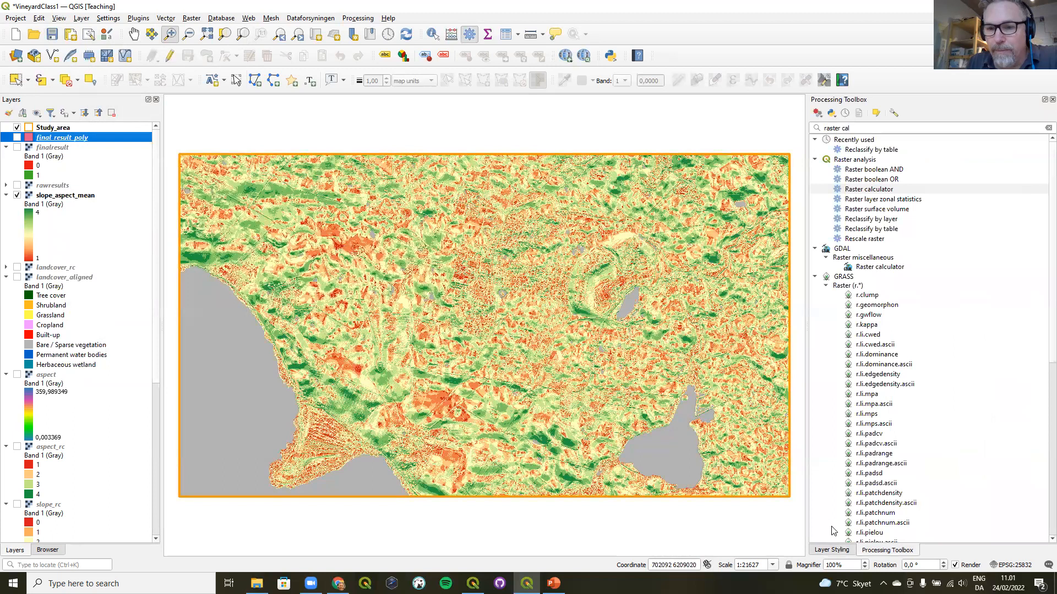
left_click(833, 551)
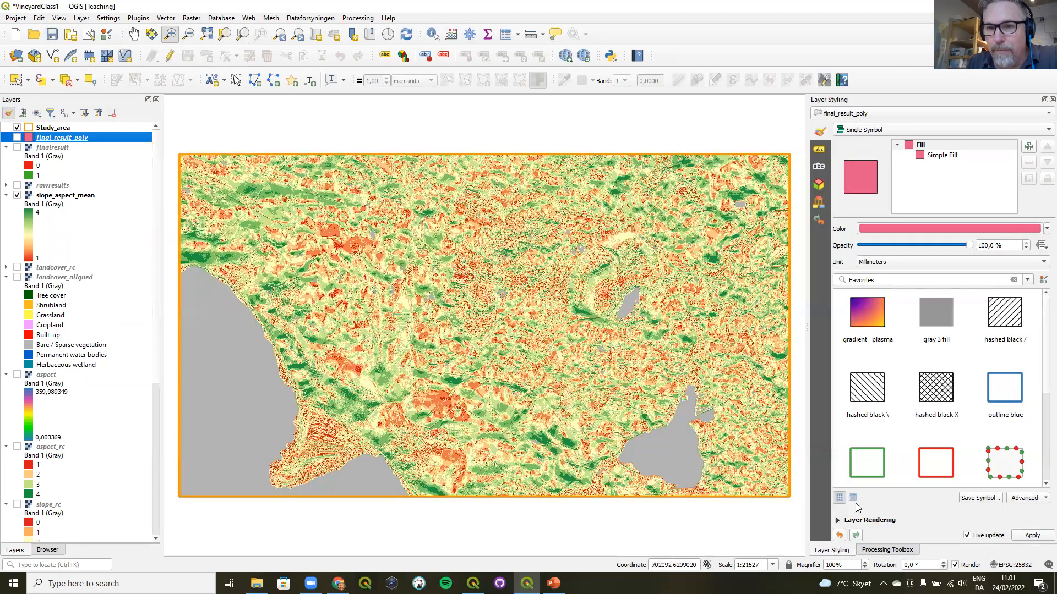
left_click(58, 197)
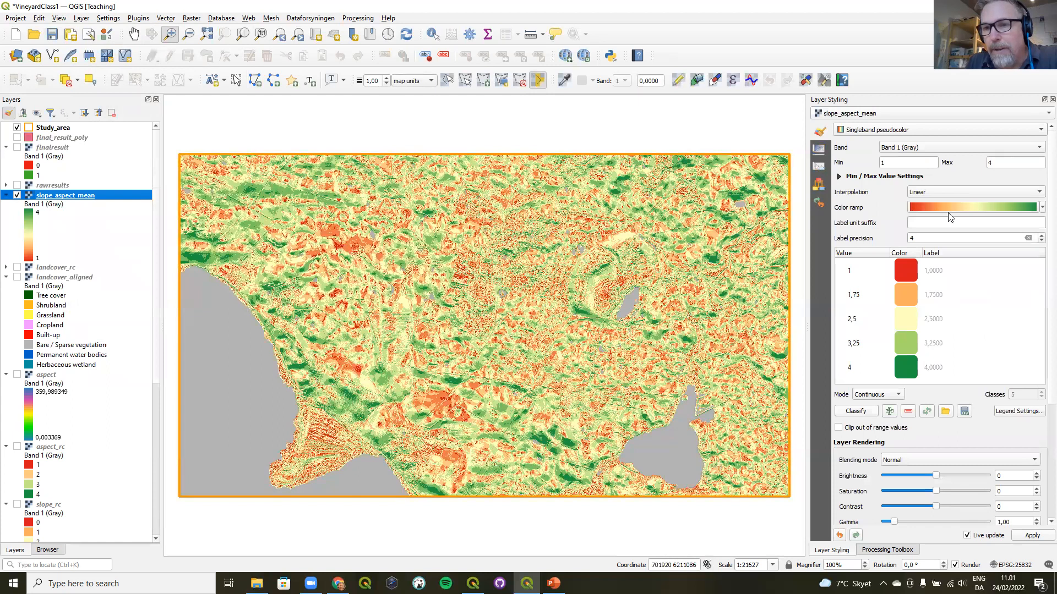
left_click(1042, 208)
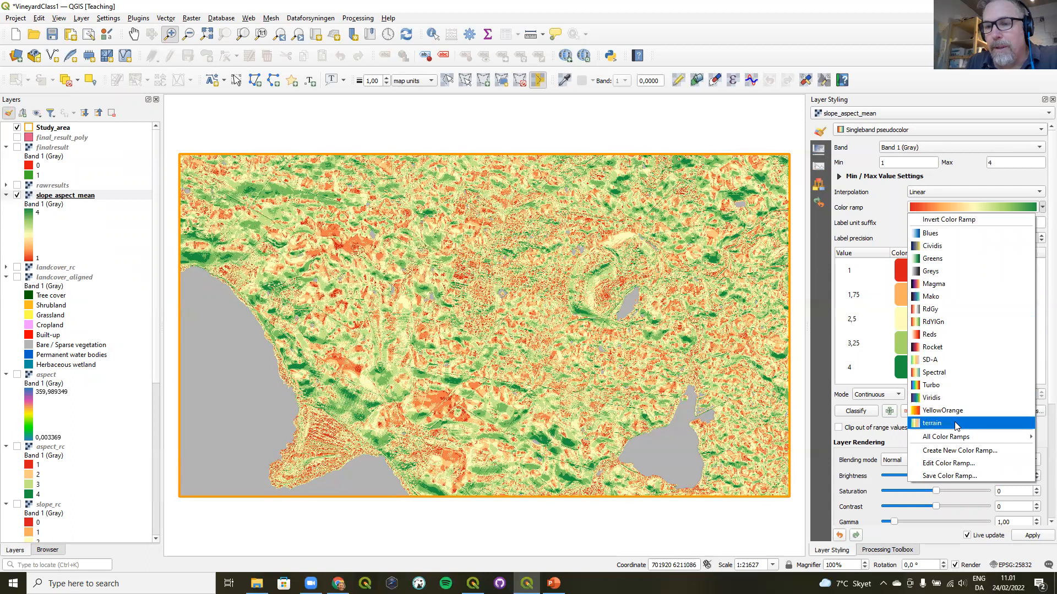
left_click(944, 452)
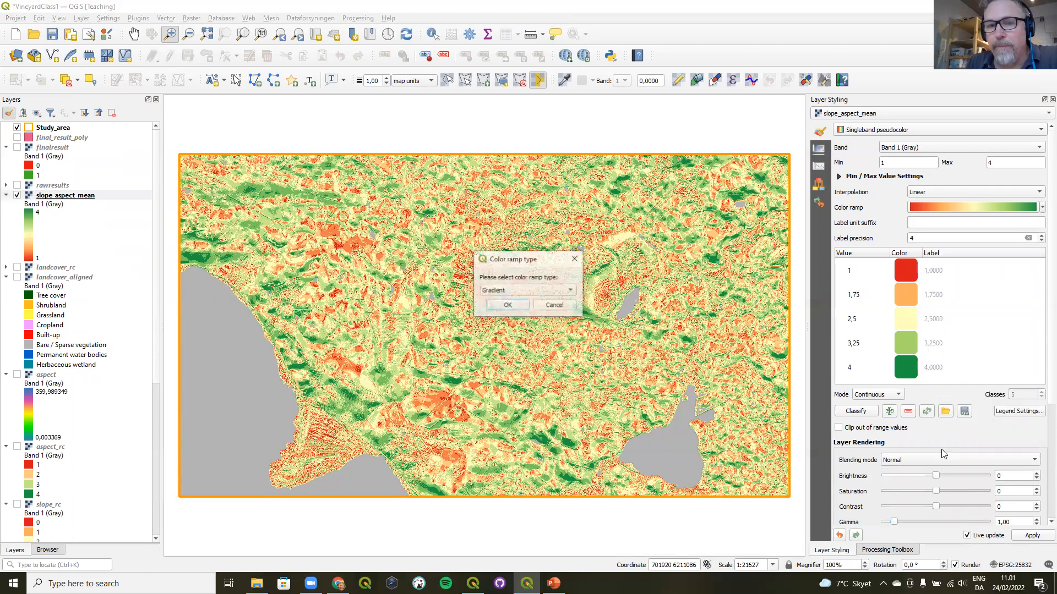
left_click(508, 292)
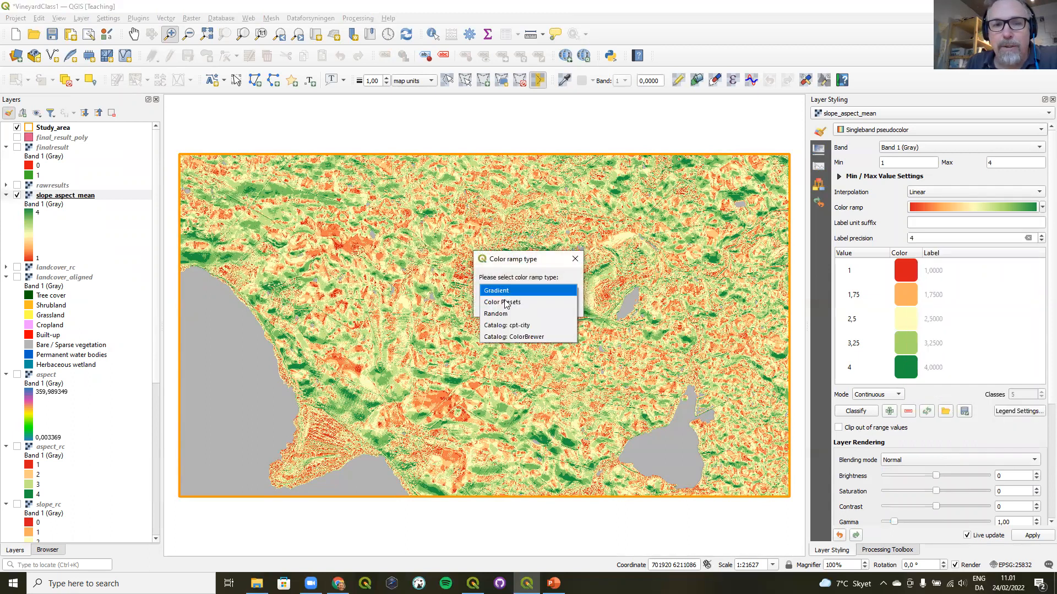
left_click(532, 338)
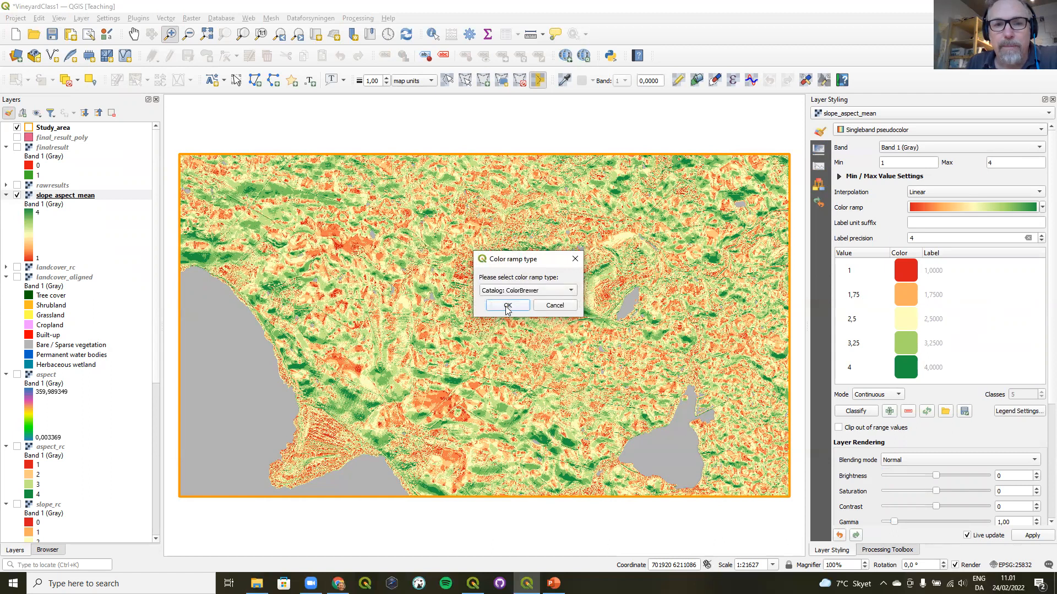
left_click(508, 306)
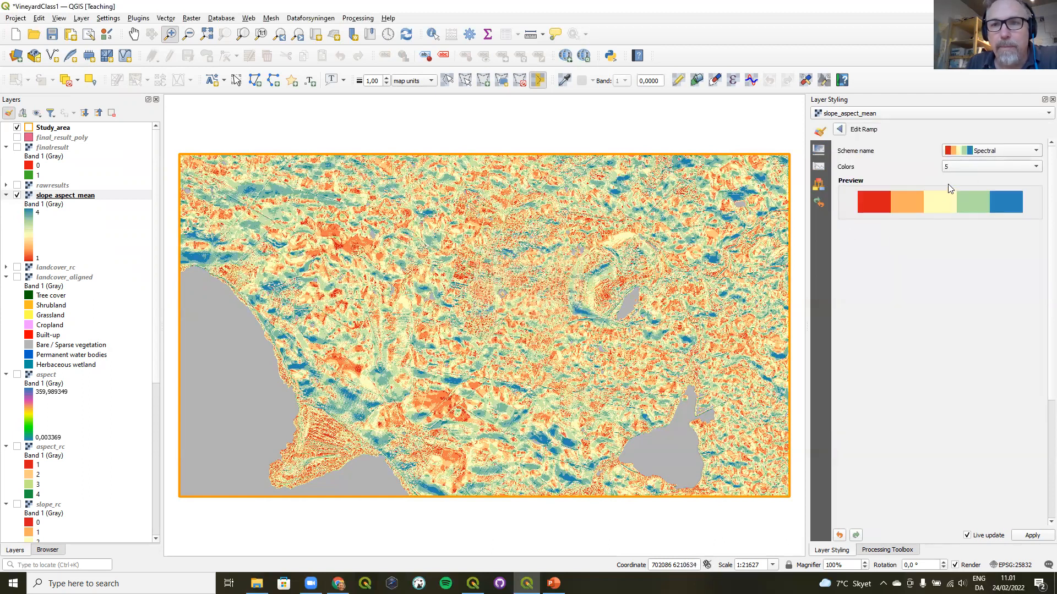
left_click(1020, 152)
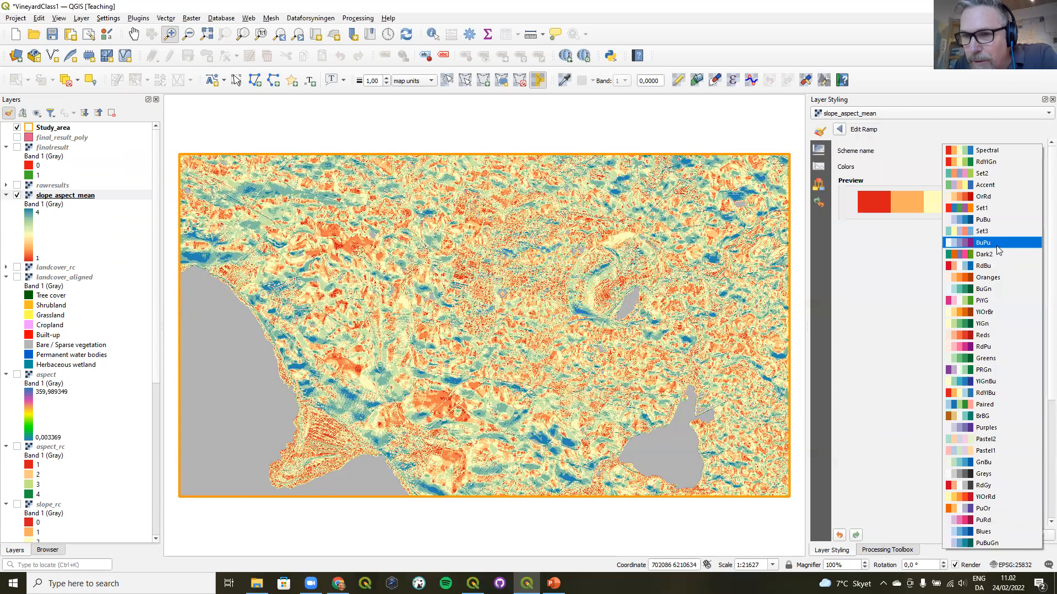
left_click(898, 285)
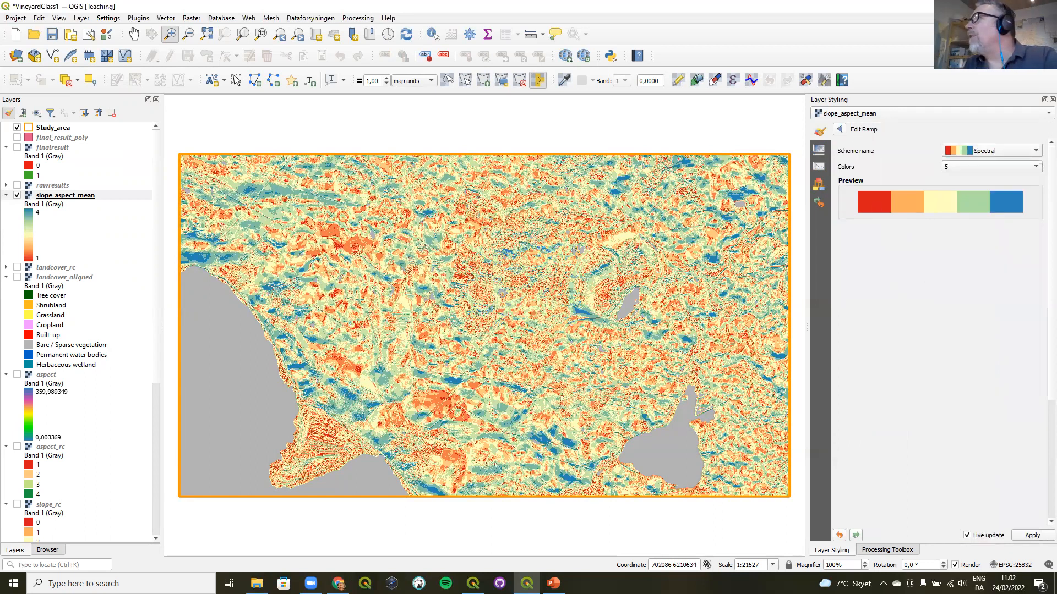
key("alt+Tab")
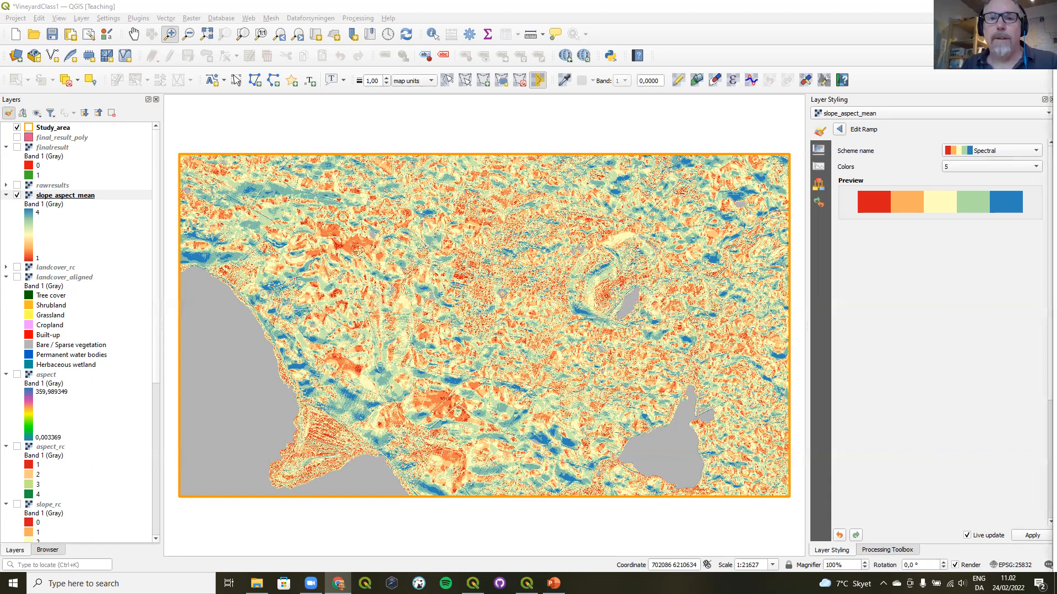
key("alt+Tab")
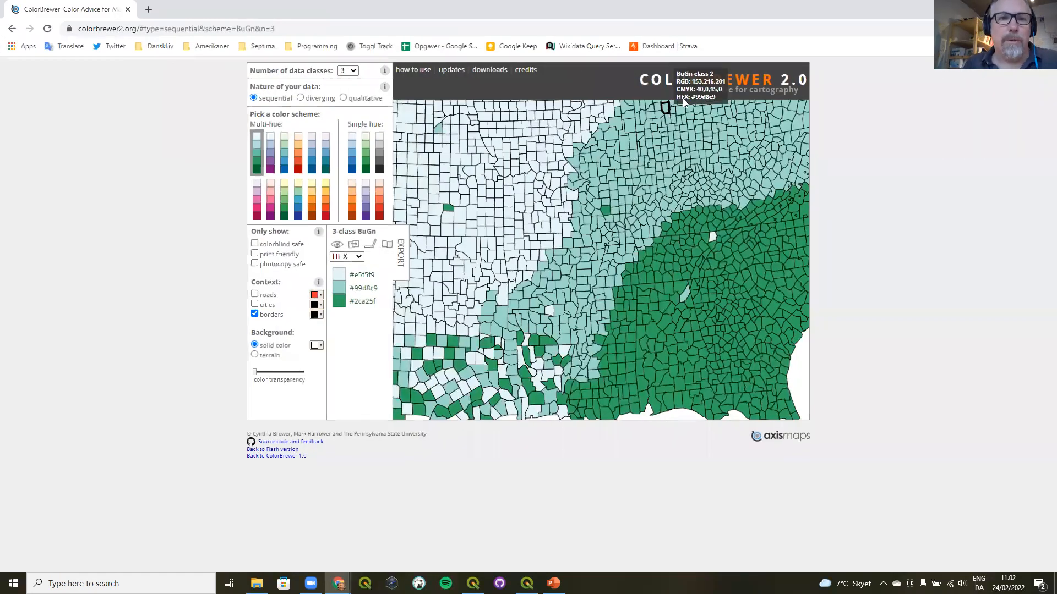
left_click_drag(137, 28, 60, 32)
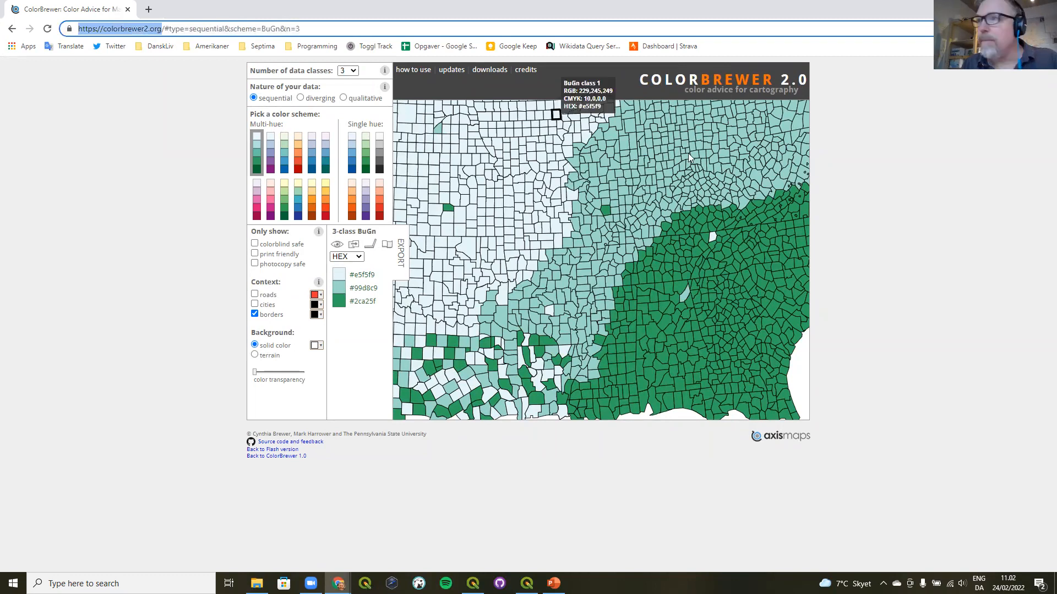
key("alt+Tab")
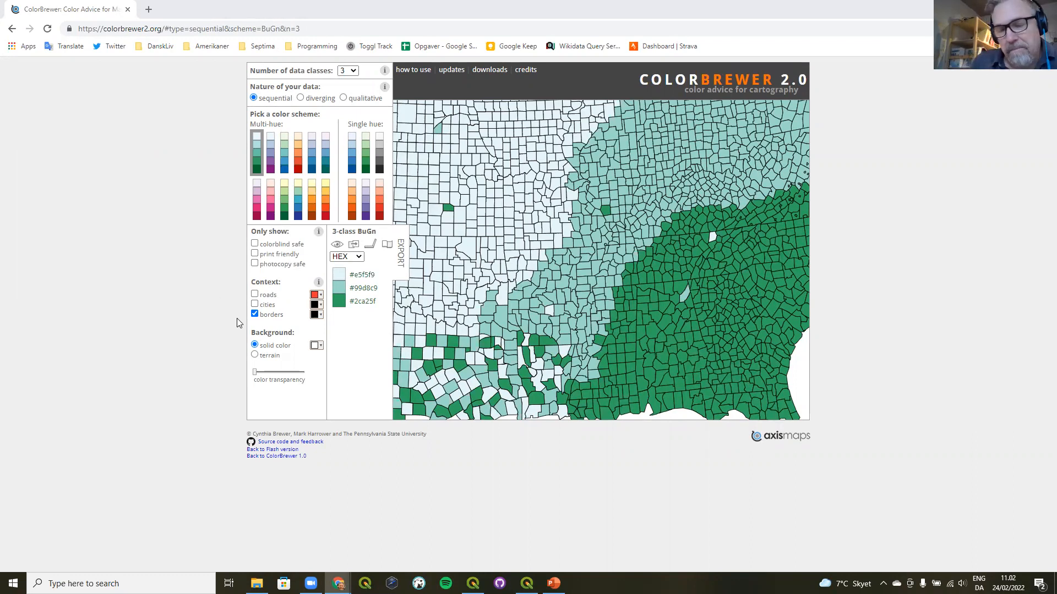
- Limit the ColorBrewer schemes to colorblind safe ones and set the number of data classes to 5
left_click(256, 245)
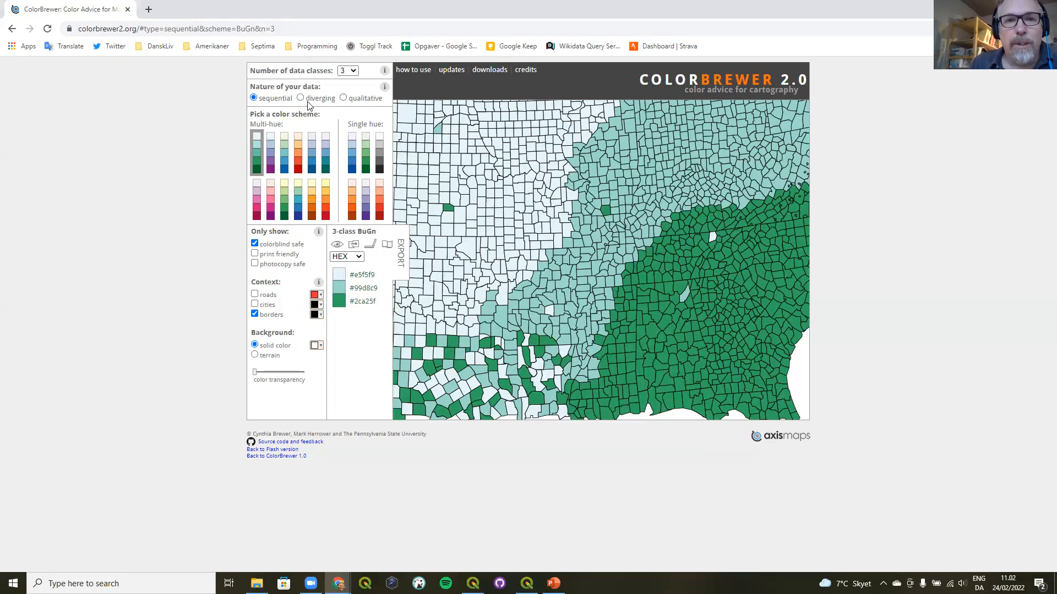
left_click(354, 72)
left_click(347, 100)
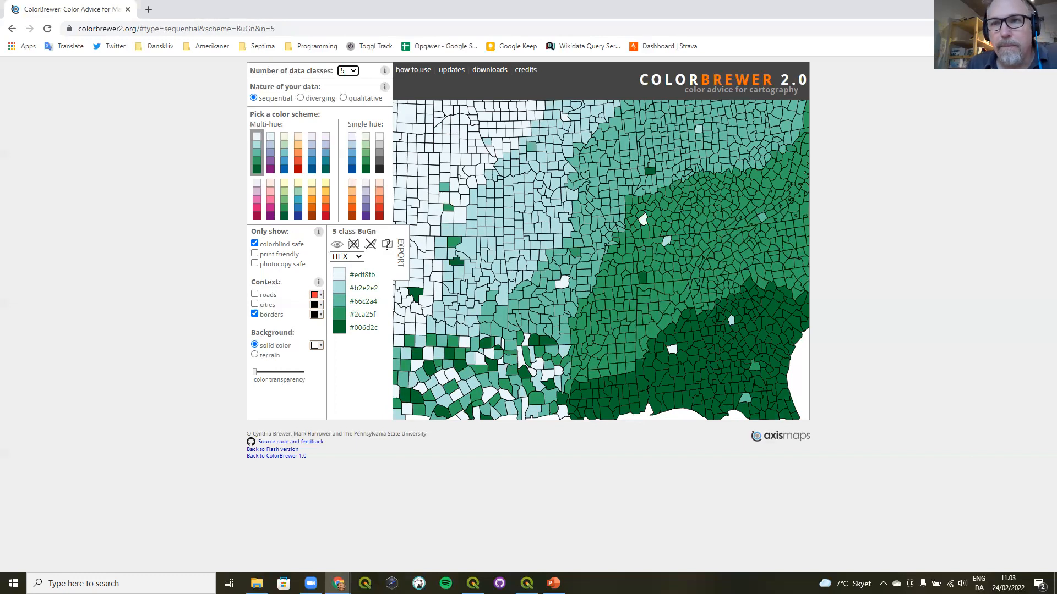
- Switch back to QGIS and undo the last color ramp change on slope_aspect_mean
key("alt+Tab")
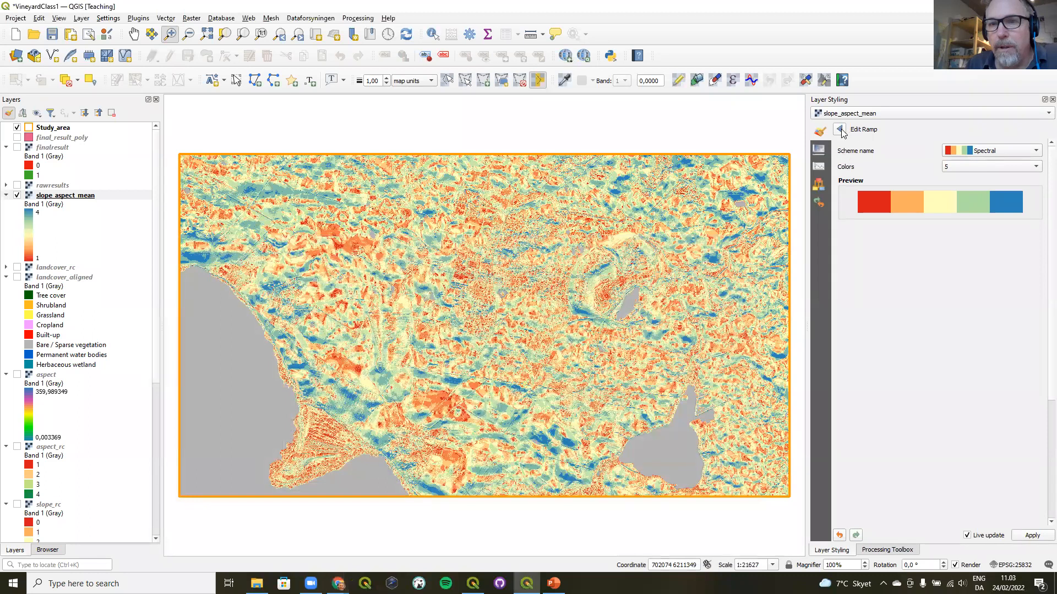
left_click(839, 535)
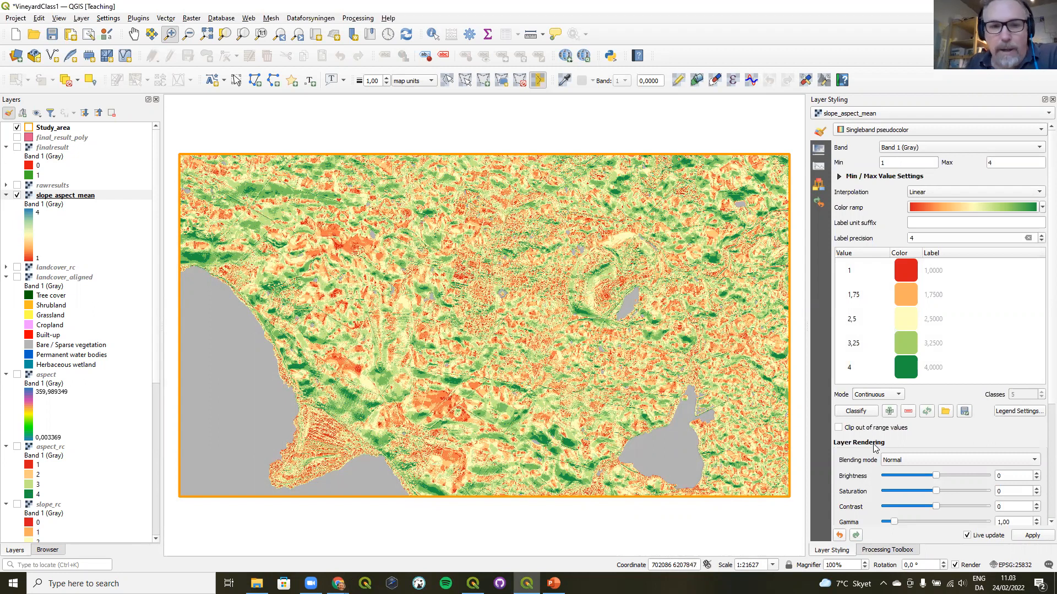
- Add the soils layer from VectorData.gpkg in the Course_data folder to the map and return to the layer tree
left_click(55, 553)
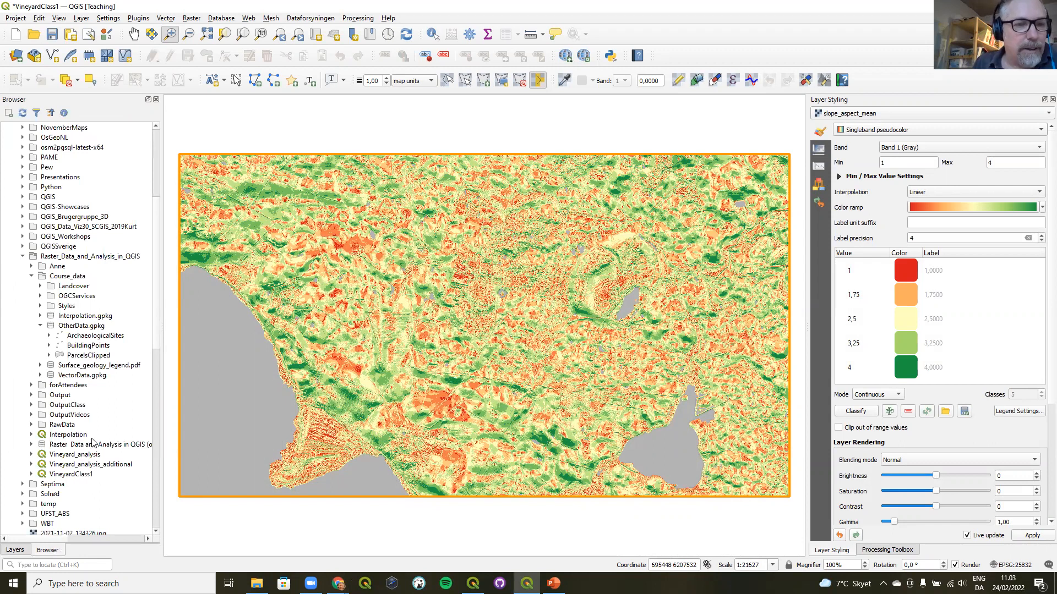
left_click(41, 375)
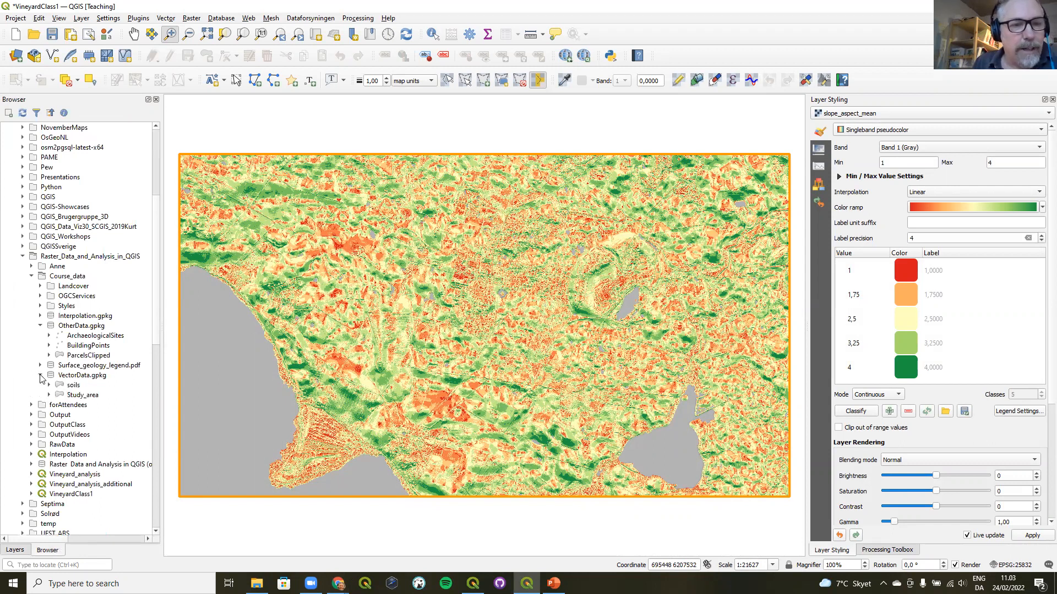
left_click(74, 387)
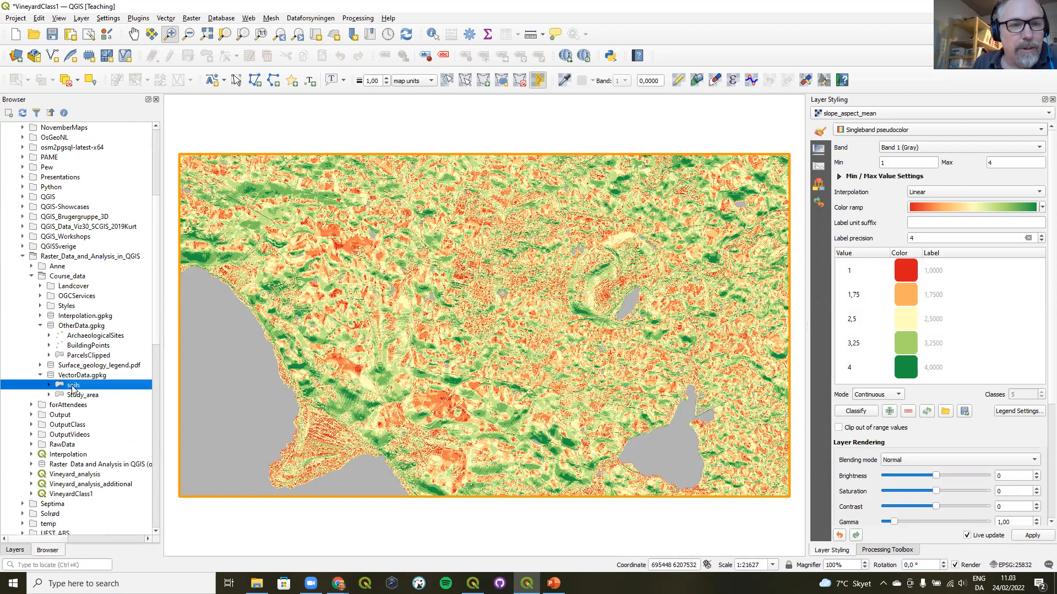
left_click_drag(72, 389, 327, 338)
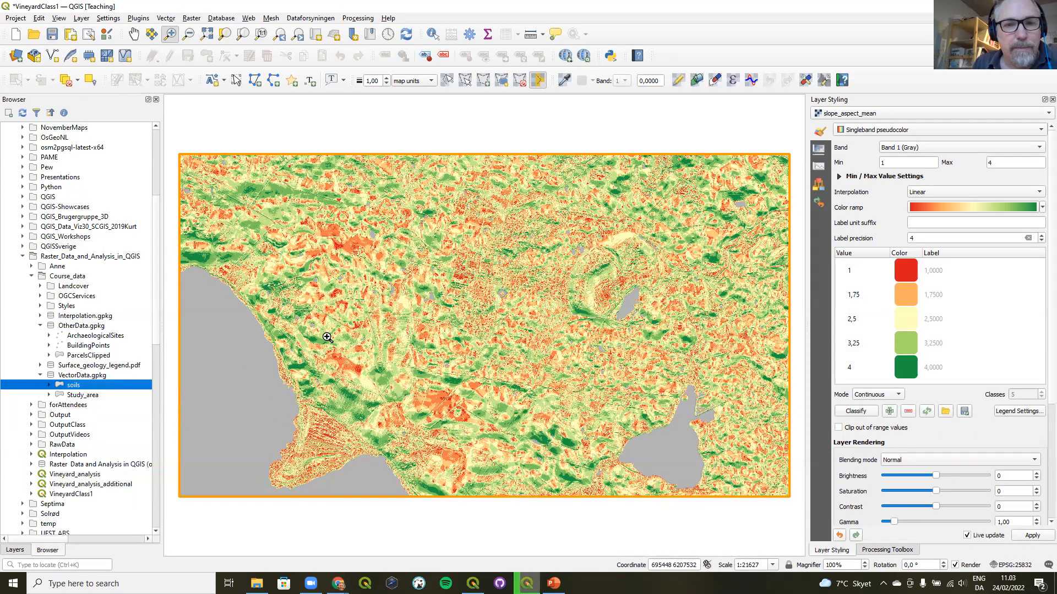
left_click(14, 551)
left_click(7, 195)
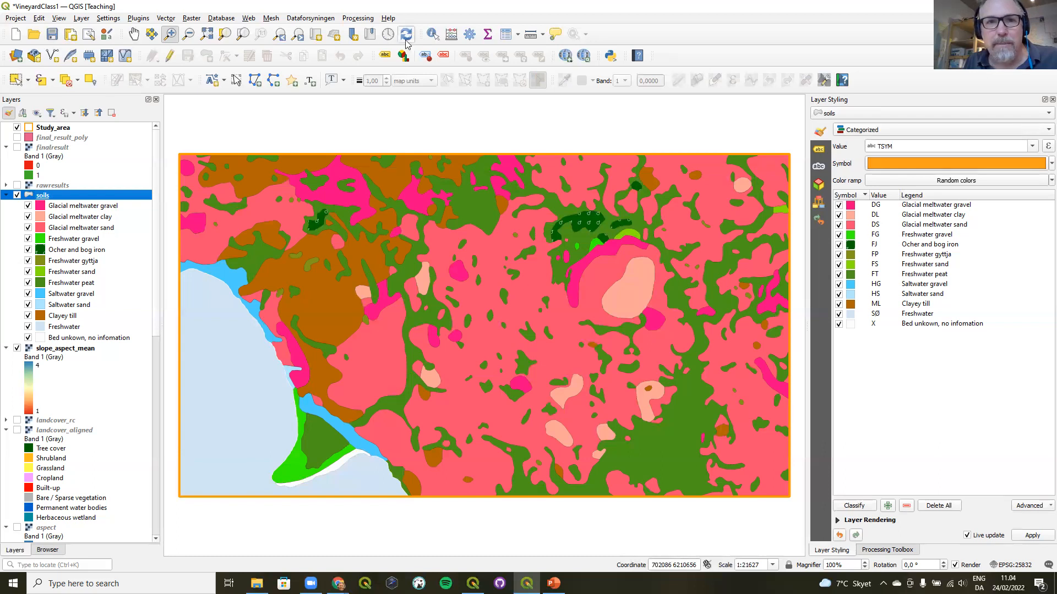
- Examine the TSYM codes in the soils attribute table and the classes for glacial meltwater clay, glacial meltwater sand and clayey till
left_click(508, 34)
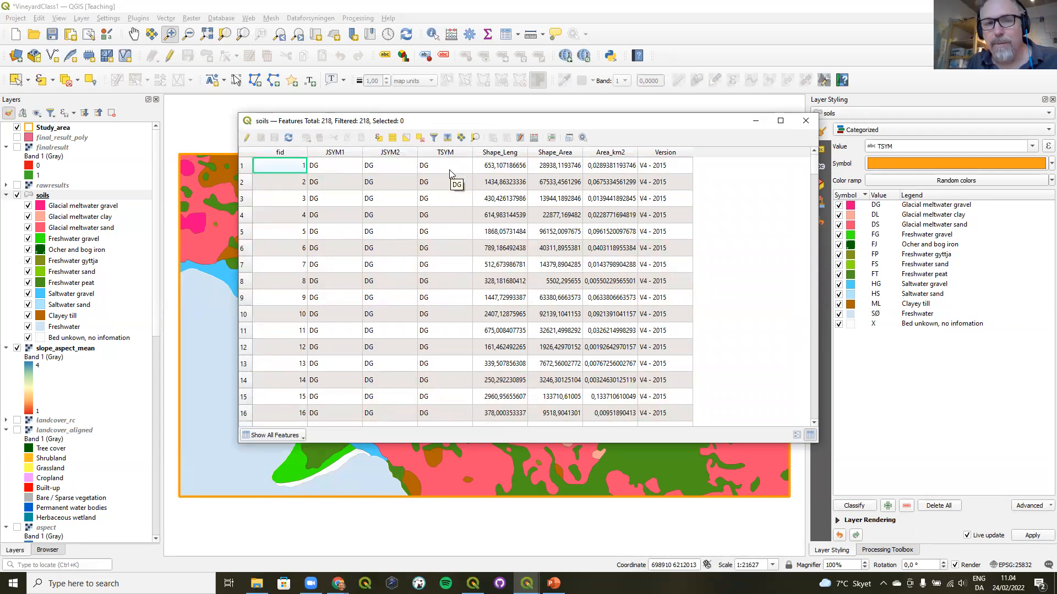
left_click(805, 120)
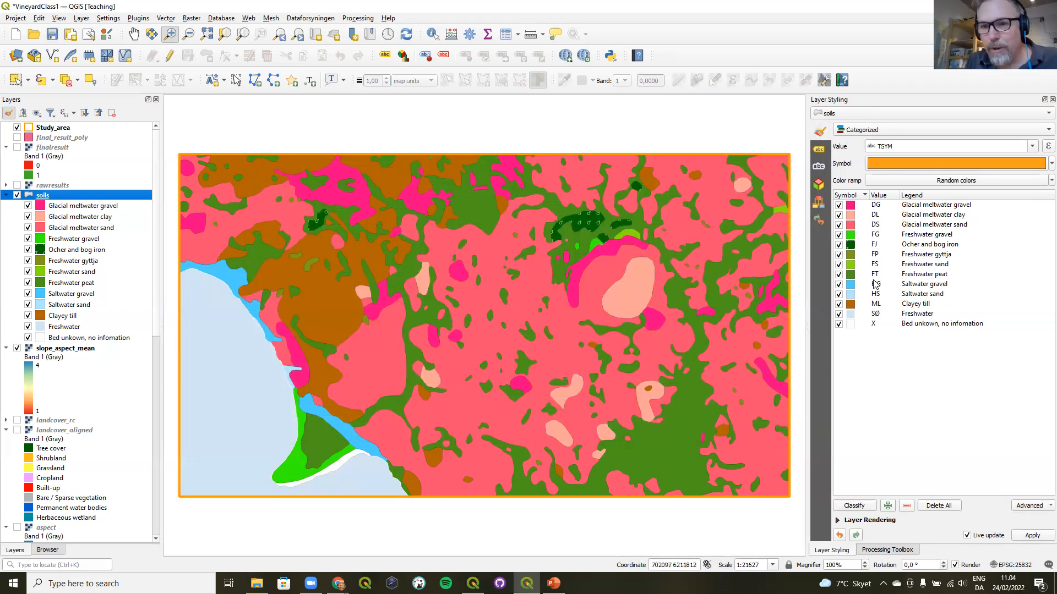
left_click(914, 218)
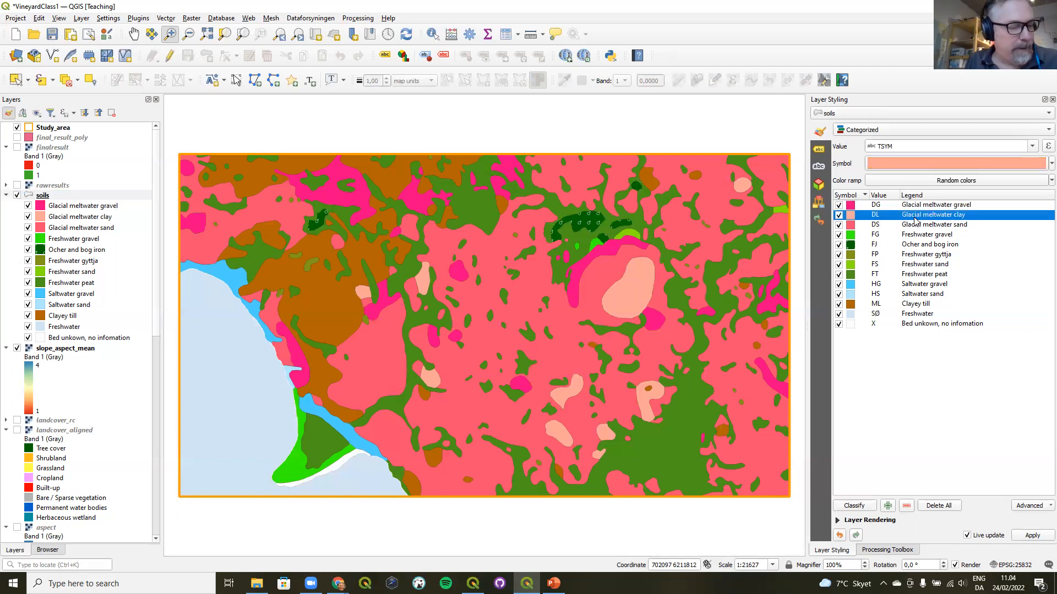
left_click(894, 226)
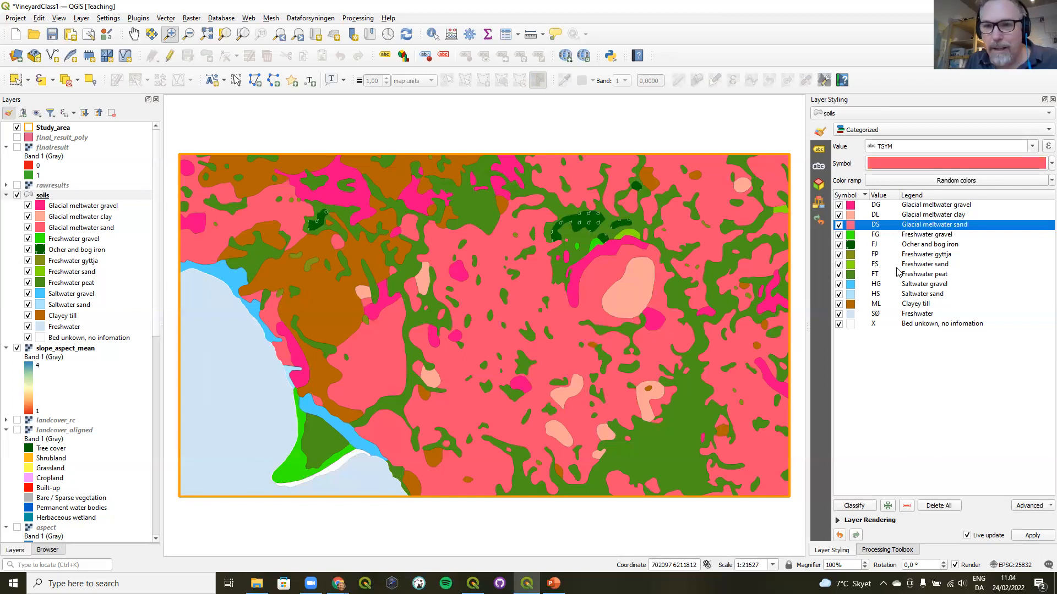
left_click(916, 307)
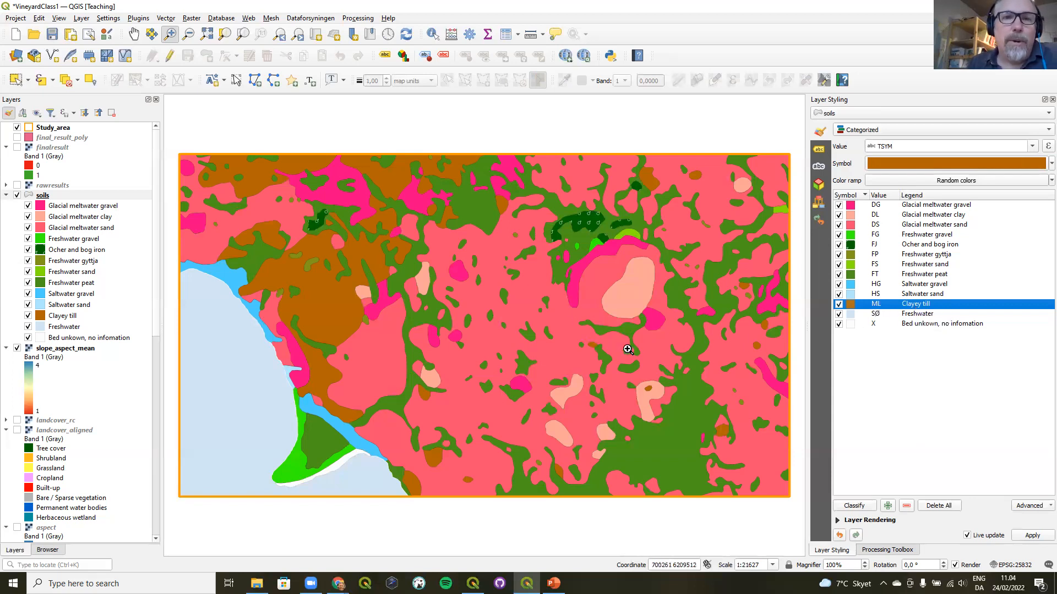
- Open Select by Expression for the soils layer and reposition its dialog over the map
left_click(41, 83)
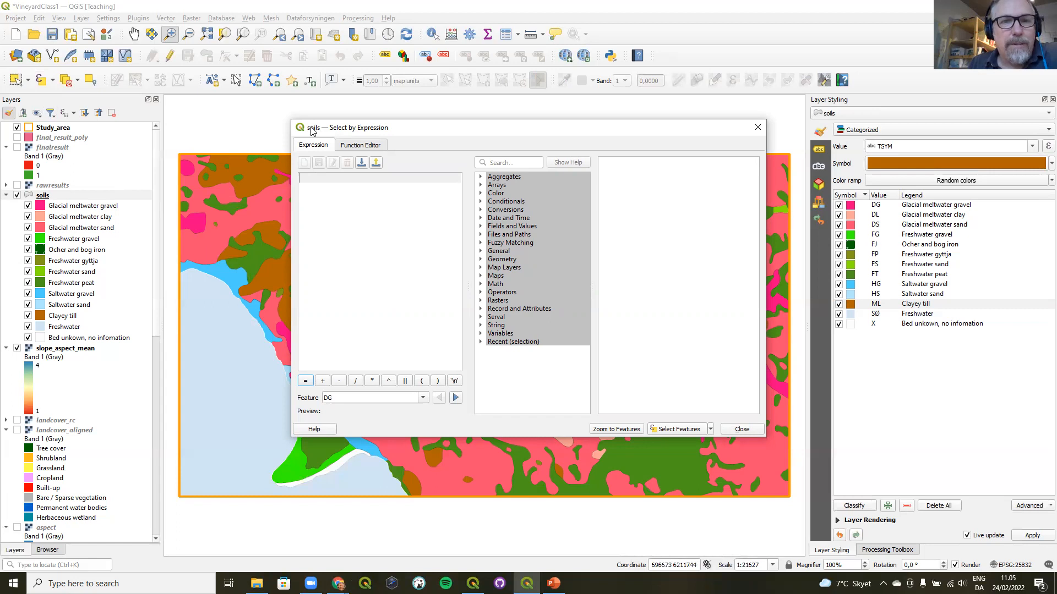
left_click_drag(311, 128, 278, 139)
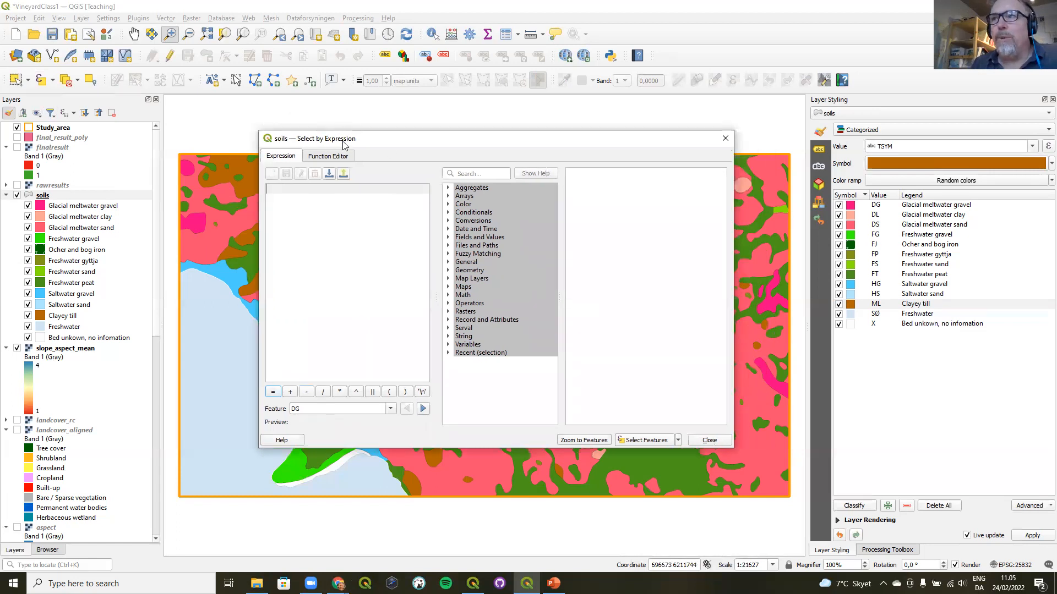
left_click_drag(423, 145, 413, 137)
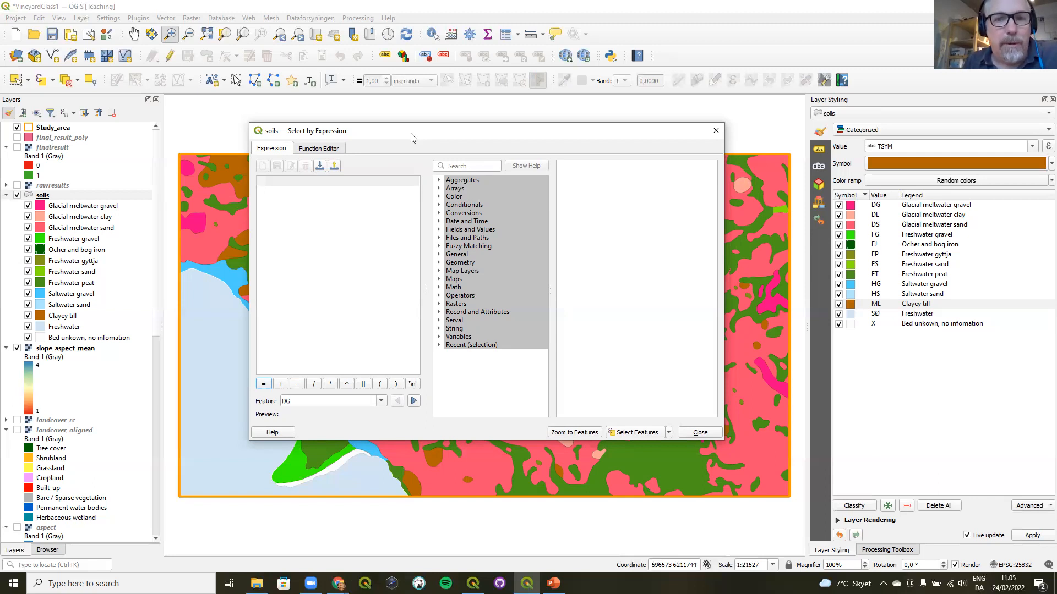
type("https://colorbrewer2.org/")
left_click_drag(371, 181, 227, 180)
key("BackSpace")
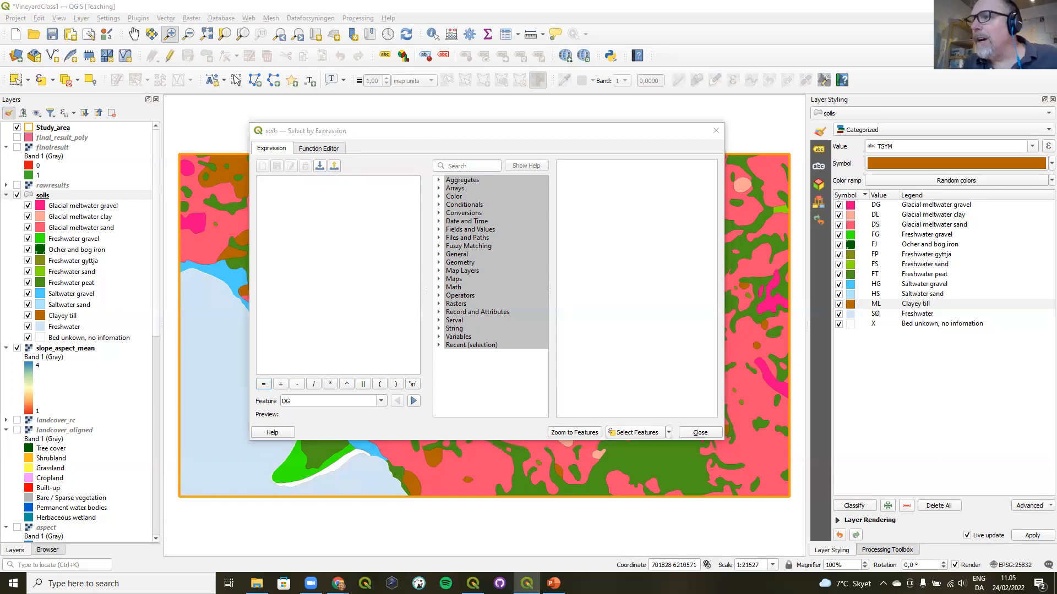
- Enter the selection expression "TSYM" = 'DL' or "TSYM" = 'DS' or "TSYM" = 'ML'
key("alt+Tab")
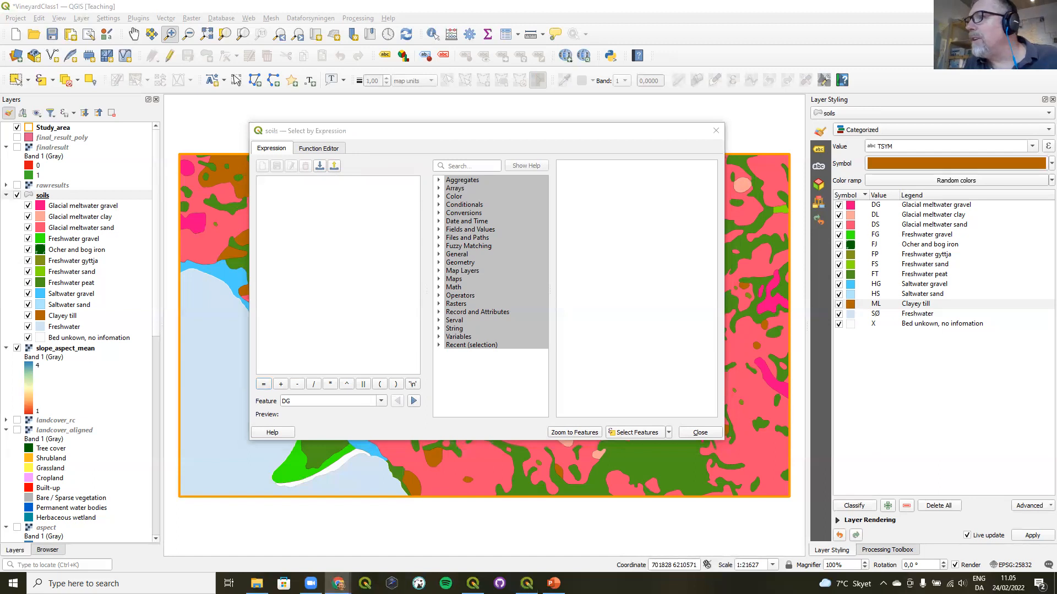
left_click(326, 192)
type("\"TSYM\" = 'DL' or \"TSYM\" = 'DS' or \"TSYM\" = 'ML'")
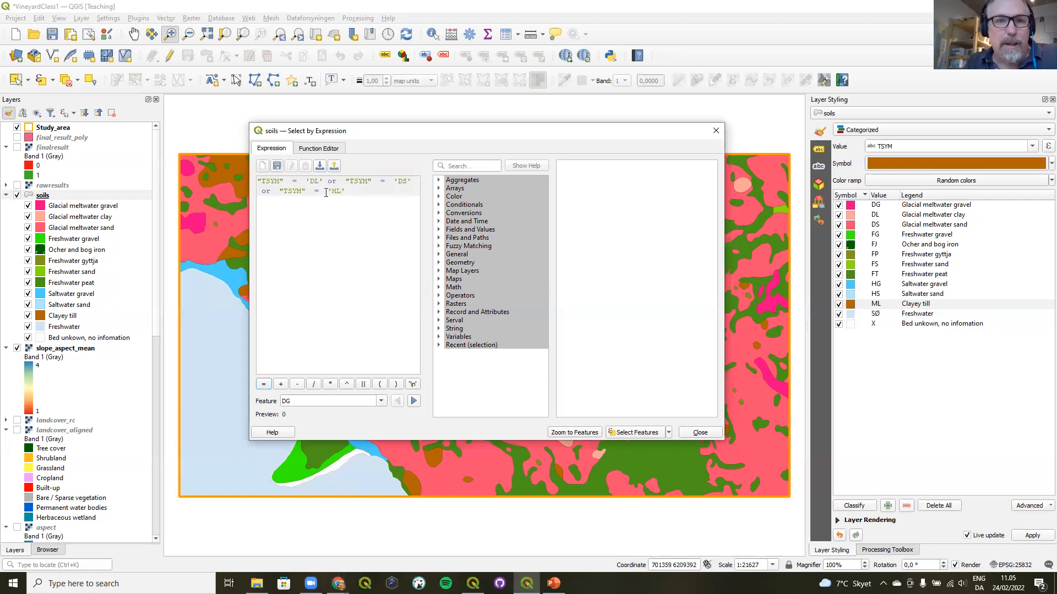
- List all unique values of the TSYM field, select the soils features matching the expression and close the dialog
left_click(439, 229)
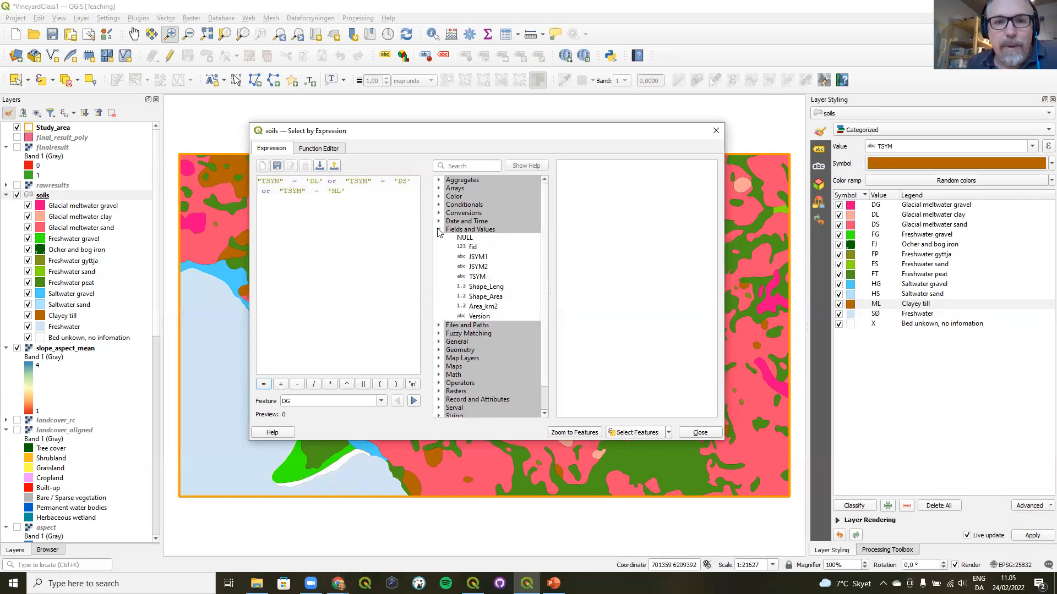
left_click(477, 276)
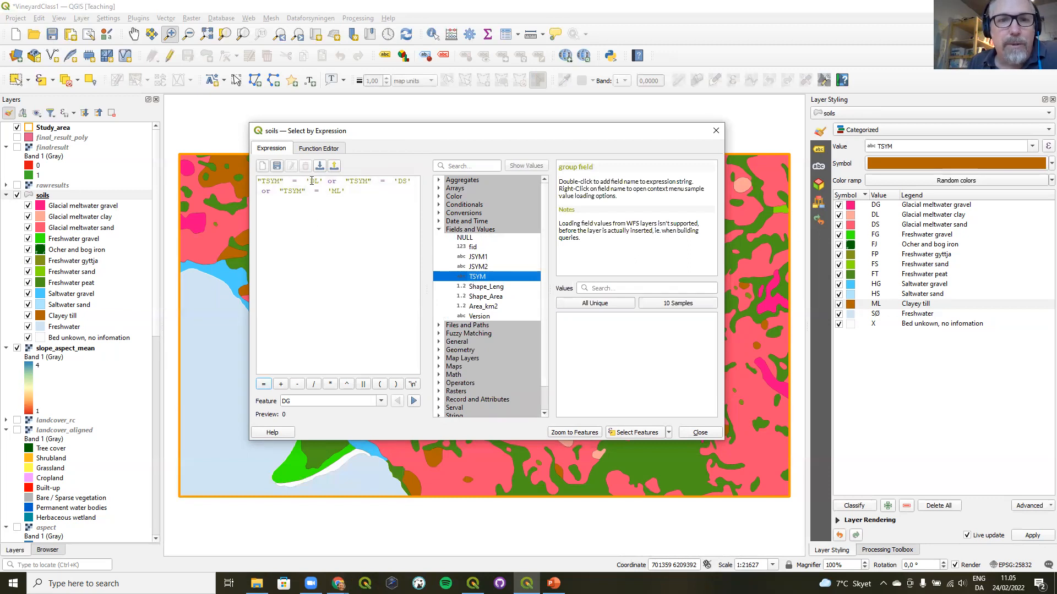
left_click(595, 304)
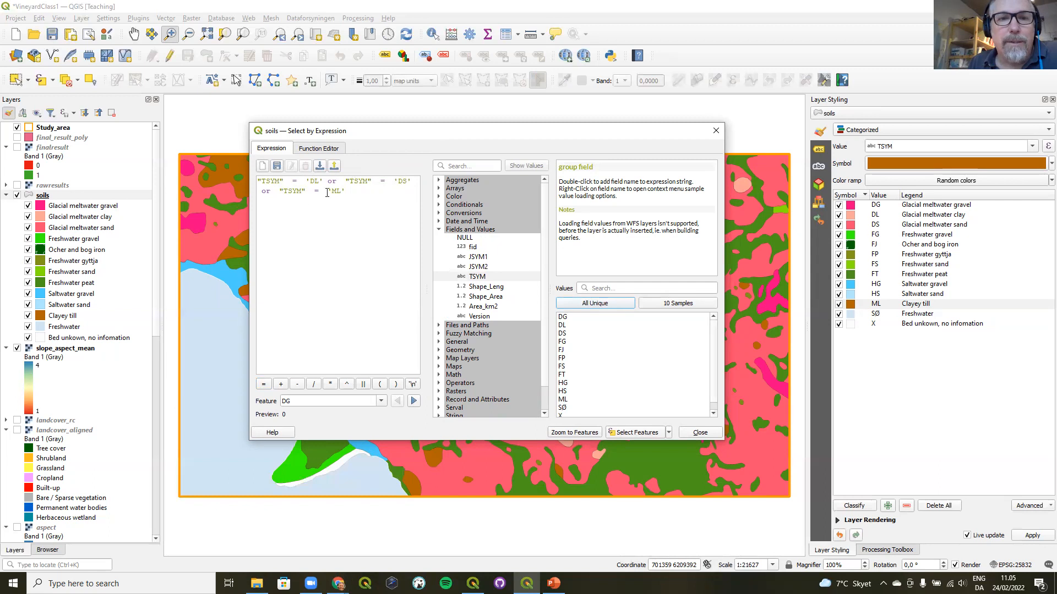
left_click(620, 433)
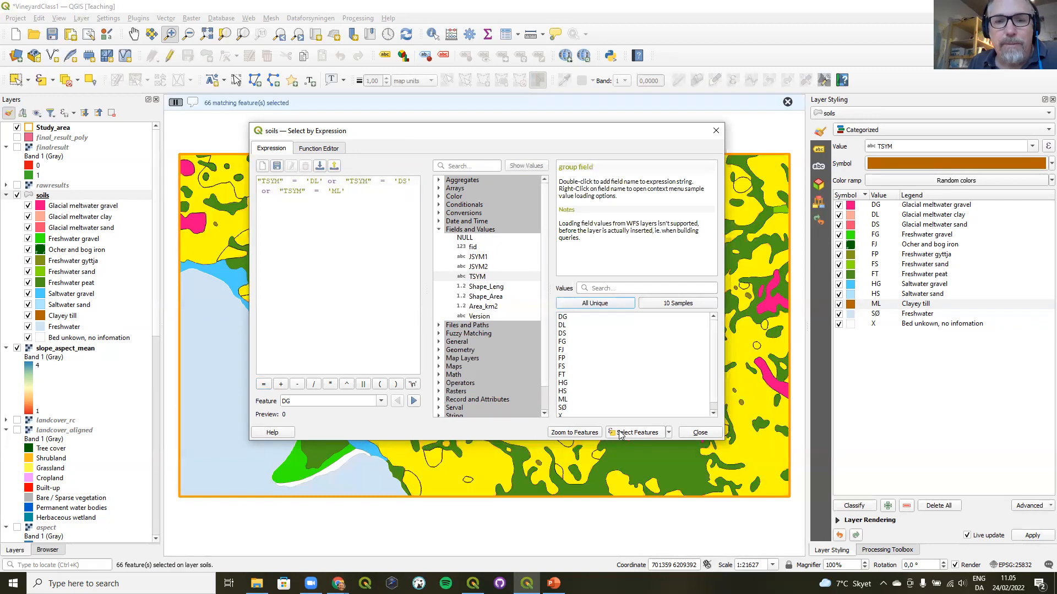
left_click(696, 433)
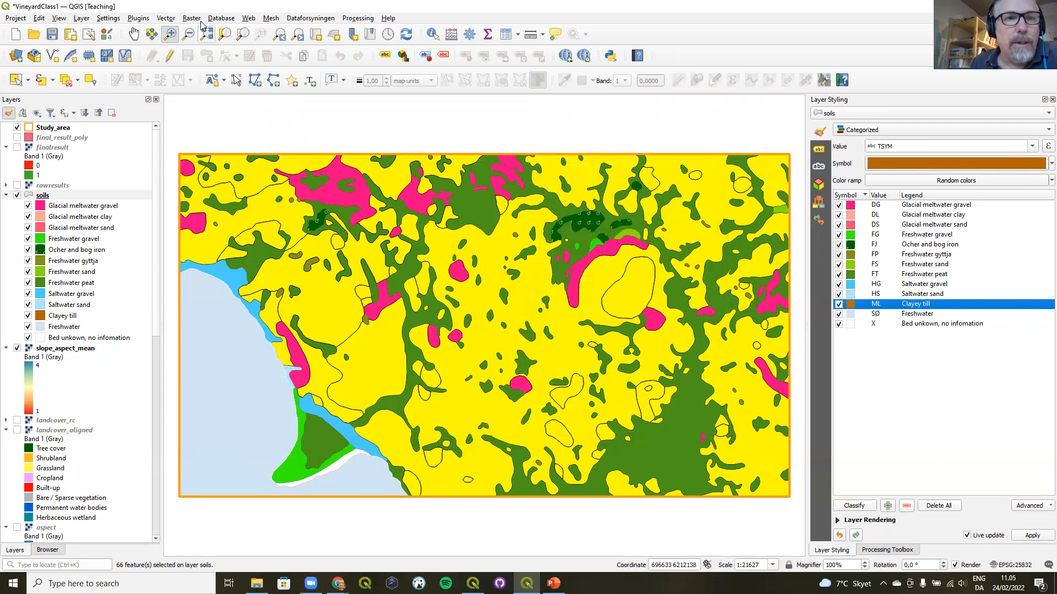
- Set up a Dissolve of the soils layer restricted to selected features only
left_click(166, 19)
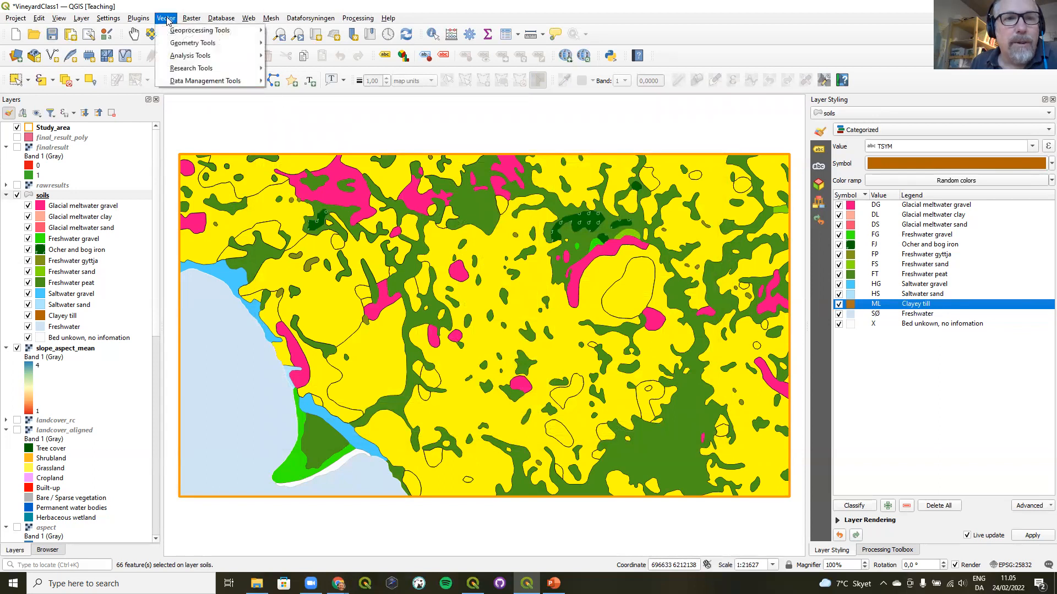
mouse_move(187, 31)
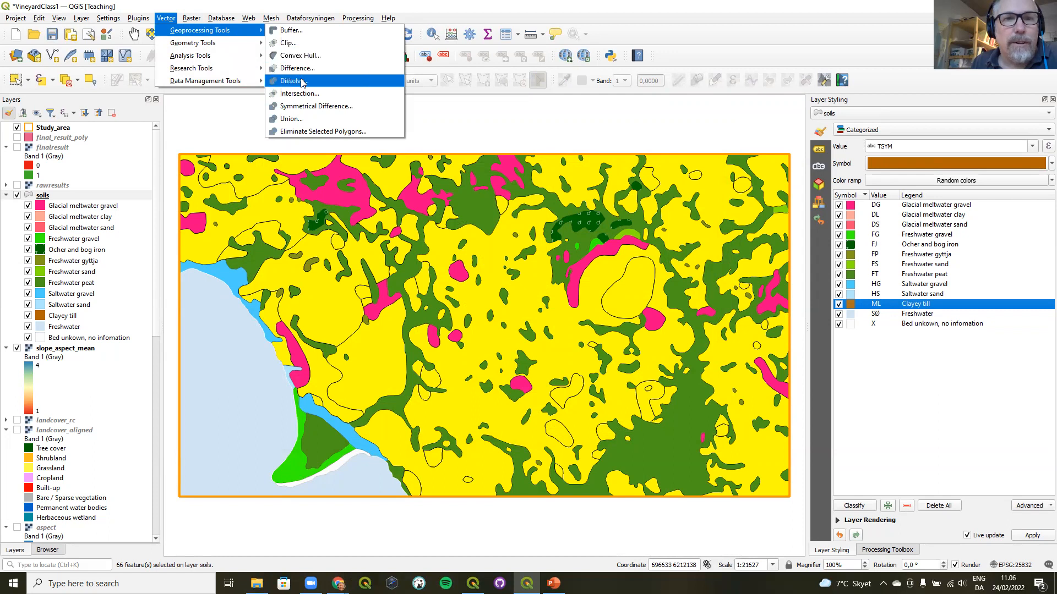
left_click(303, 81)
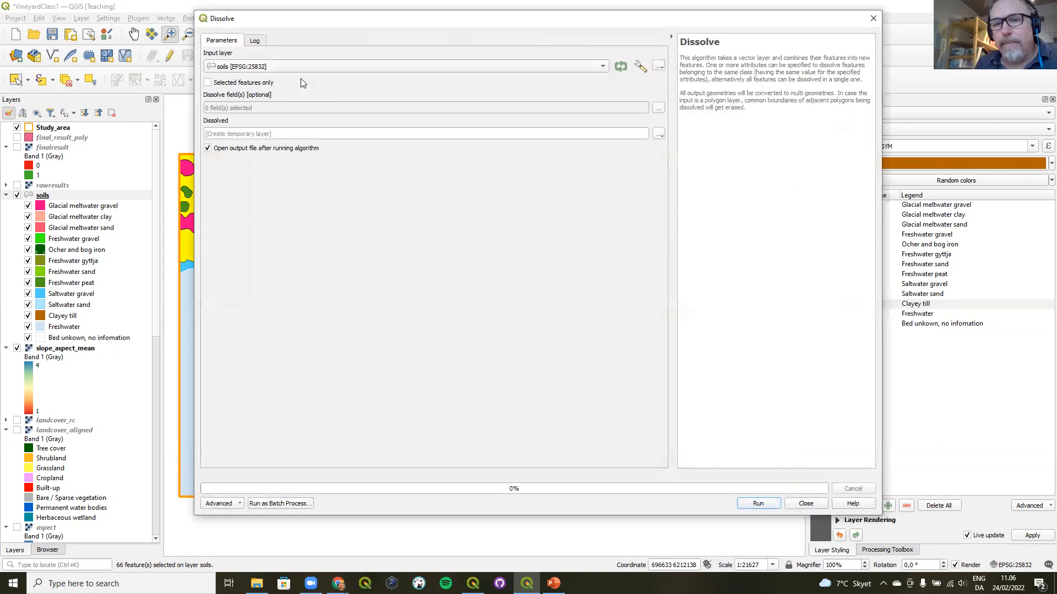
left_click(234, 86)
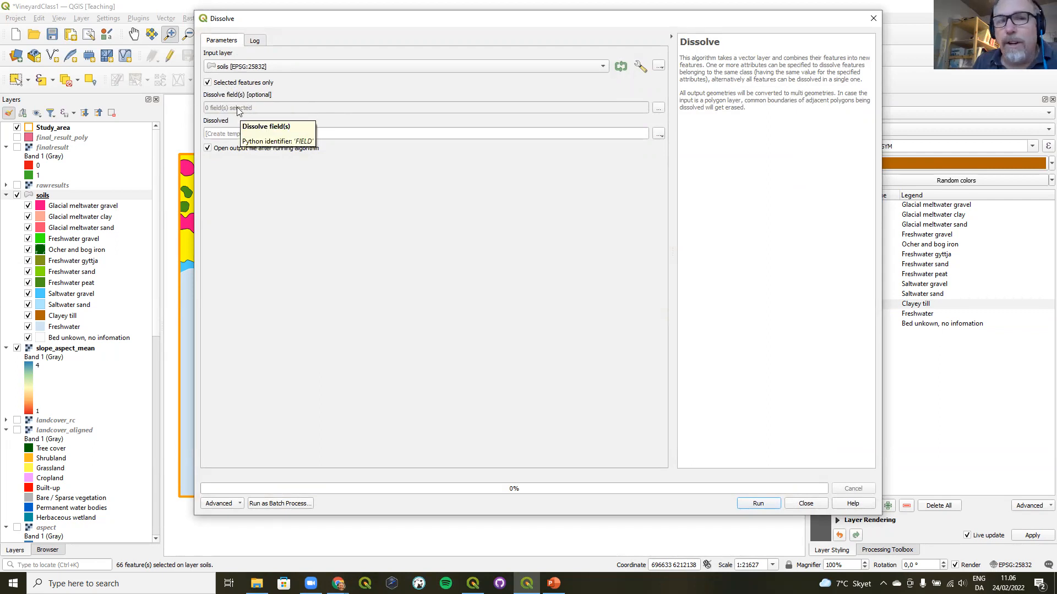
- Set the dissolve output to a shapefile named suitable_soils in the OutputClass folder and run the tool
left_click(660, 138)
left_click(560, 222)
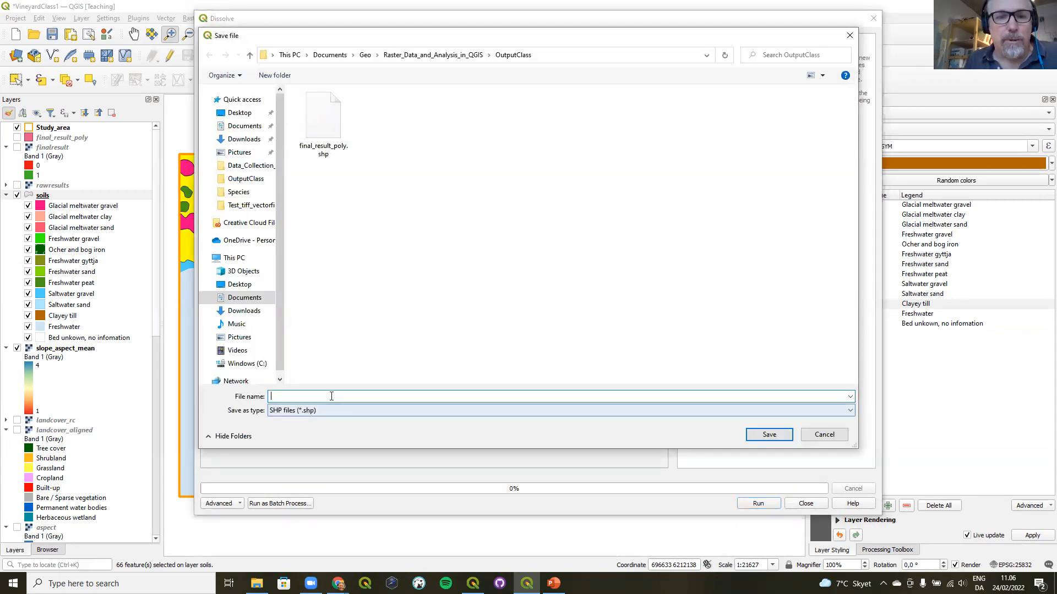
type("suitabl")
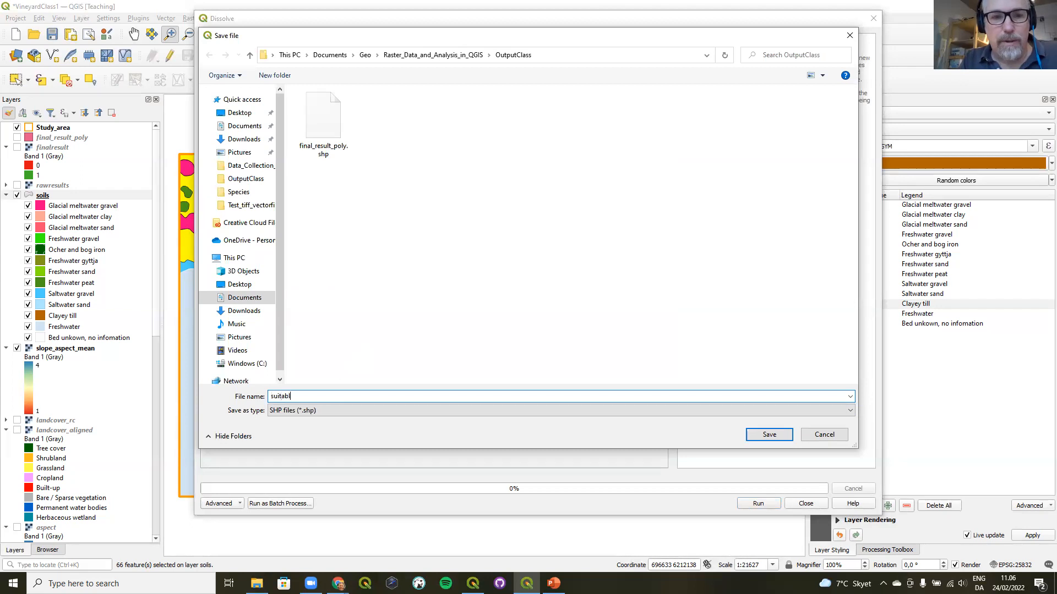
type("e_soils")
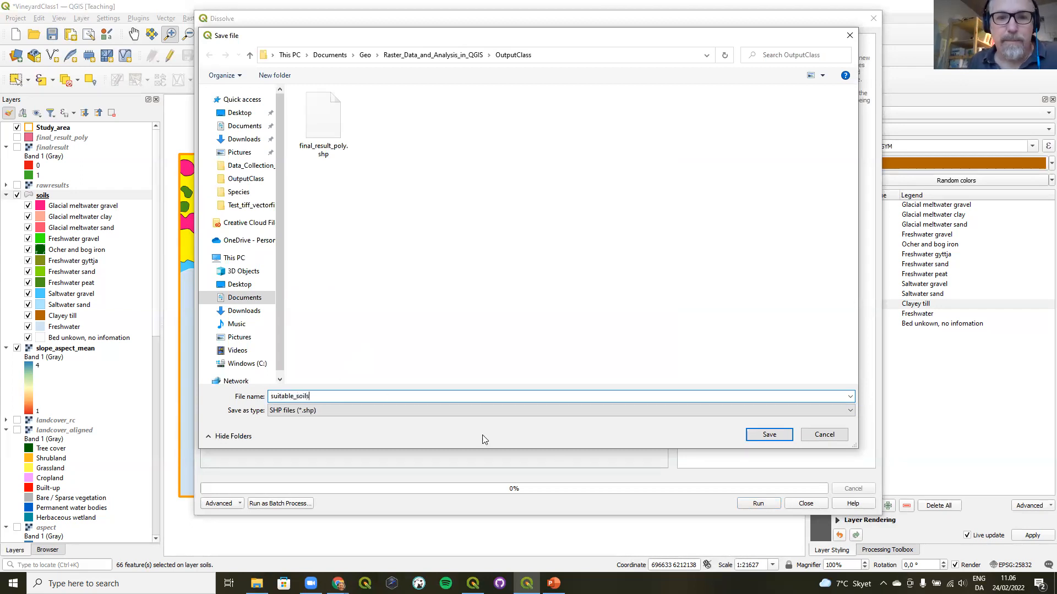
left_click(754, 436)
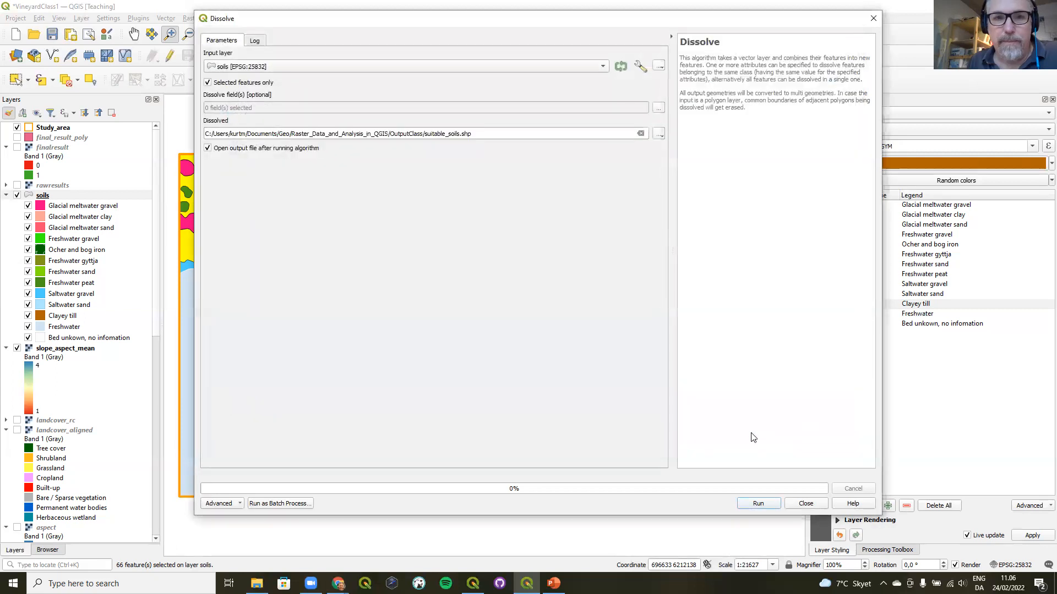
left_click(757, 505)
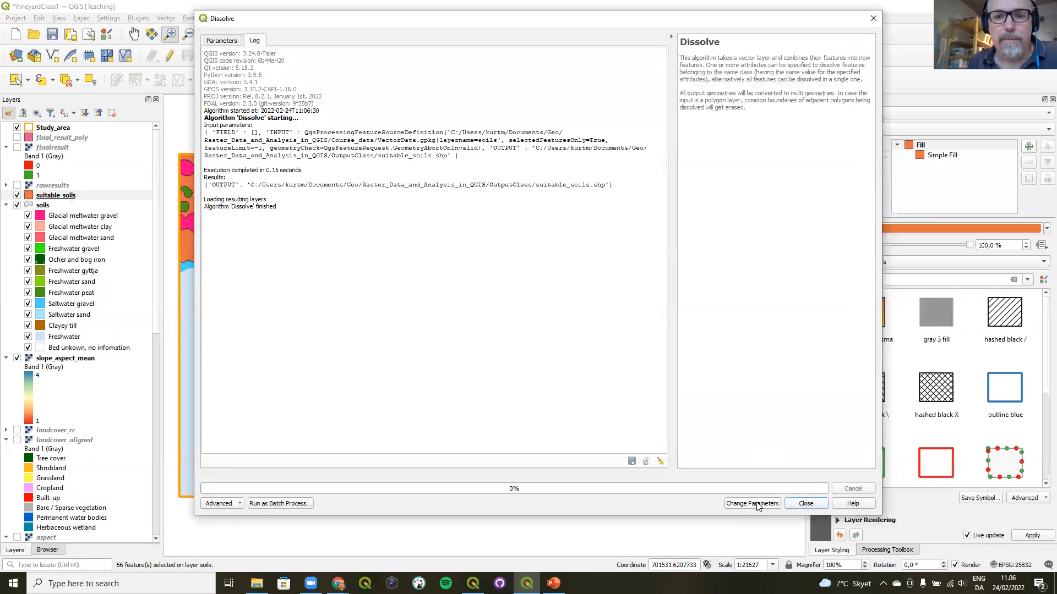
left_click(805, 503)
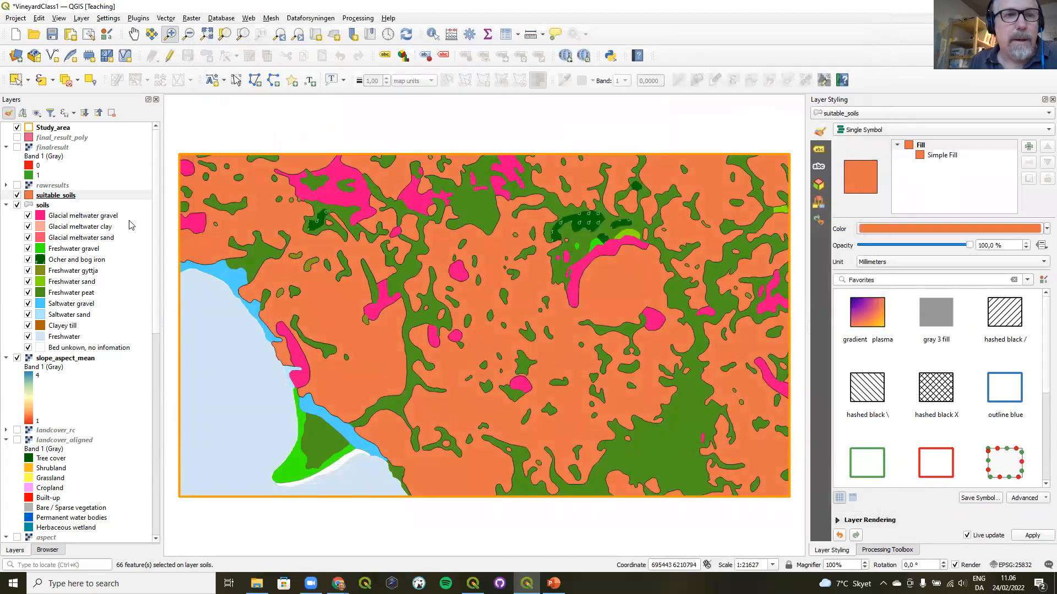
- Hide the soils layer, place suitable_soils directly below final_result_poly in the layer order, and show final_result_poly
left_click(17, 205)
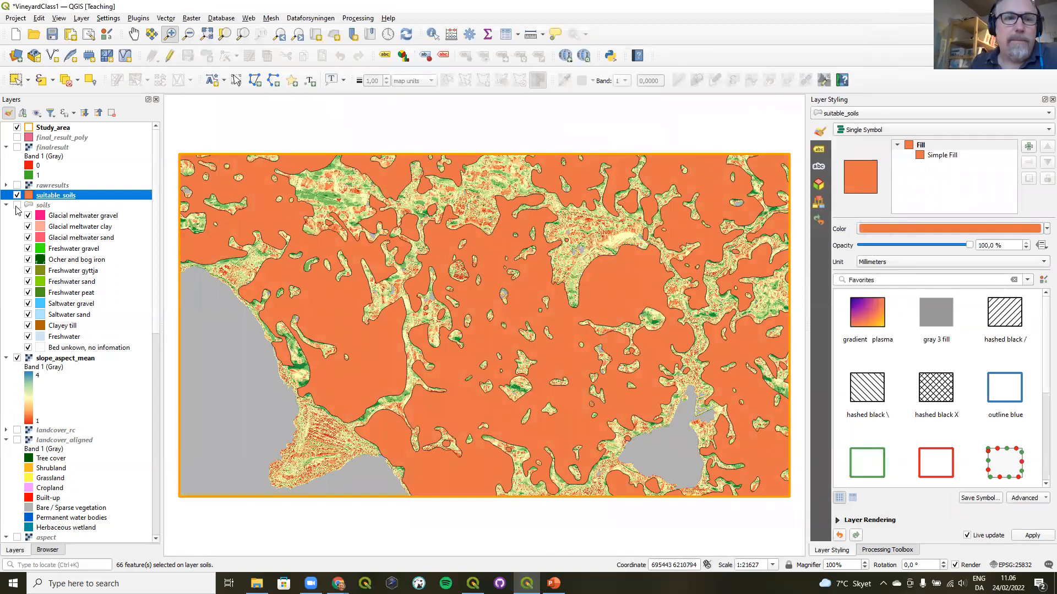
left_click_drag(65, 196, 99, 137)
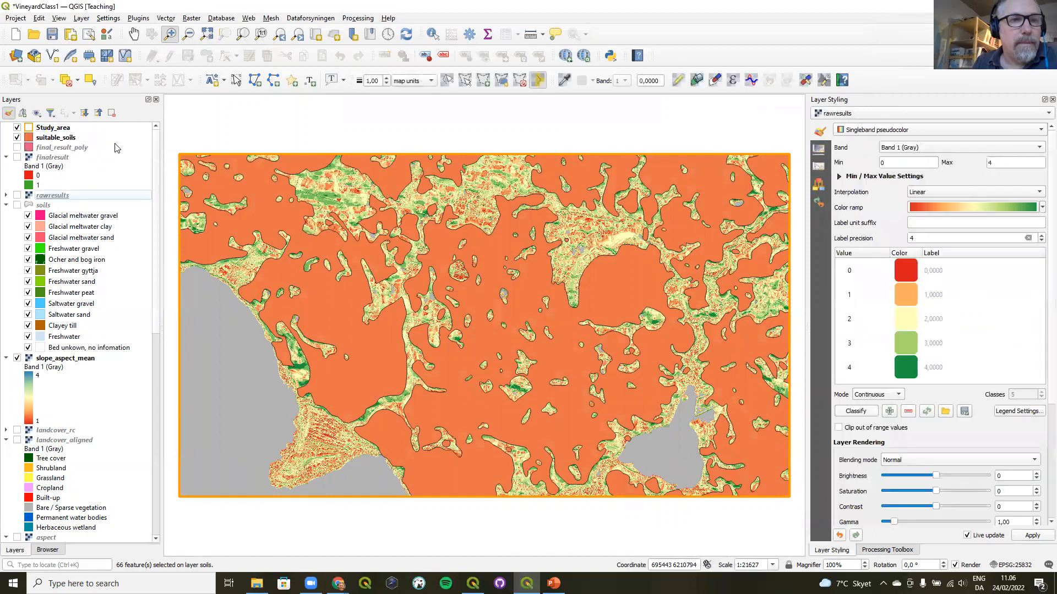
left_click_drag(40, 150, 22, 141)
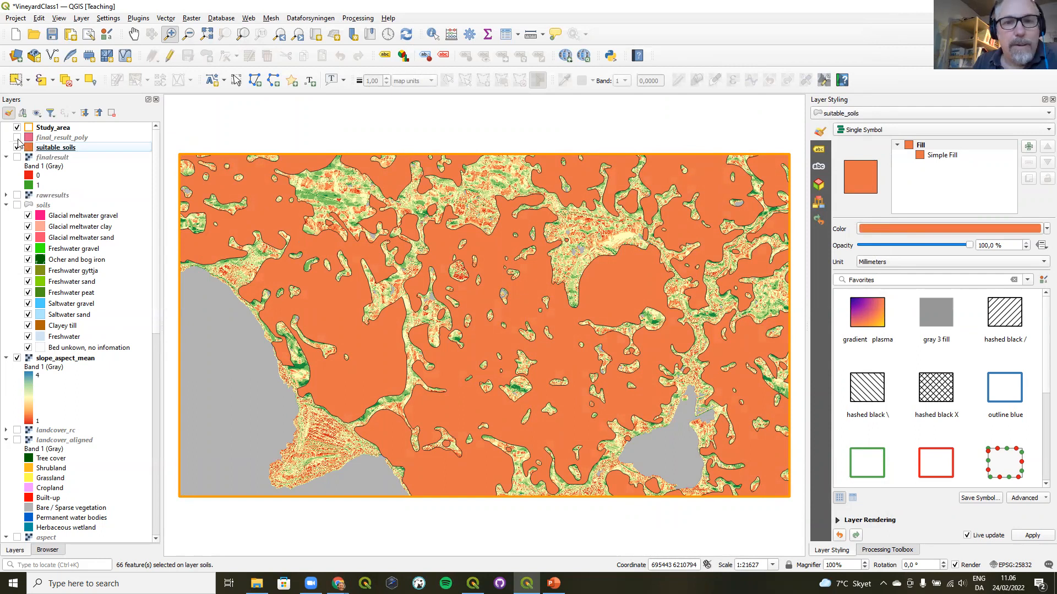
left_click(17, 138)
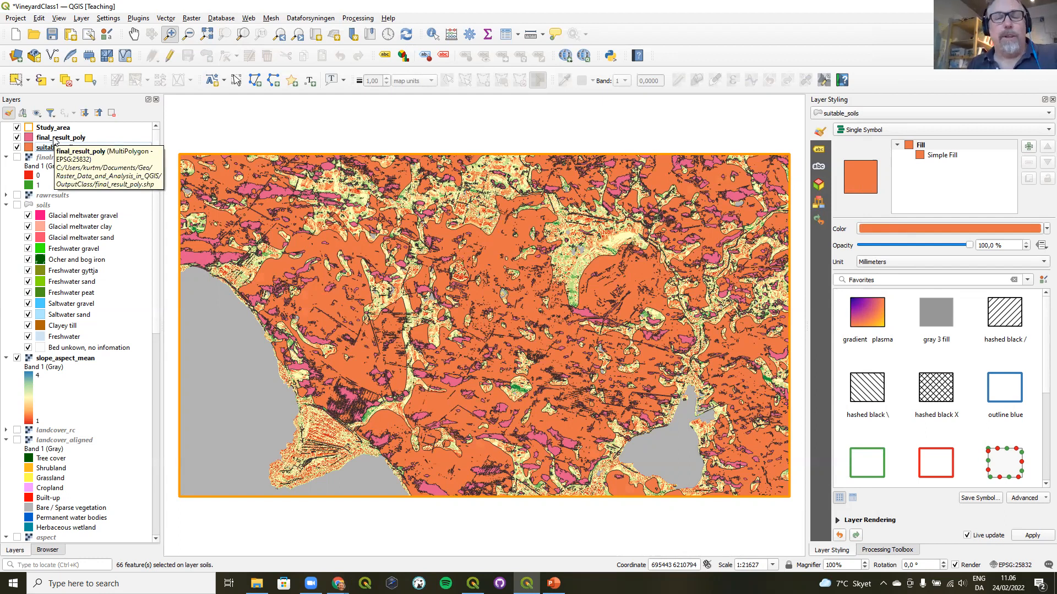
- Set up a Clip with final_result_poly as the input layer and suitable_soils as the overlay layer
left_click(171, 20)
mouse_move(181, 30)
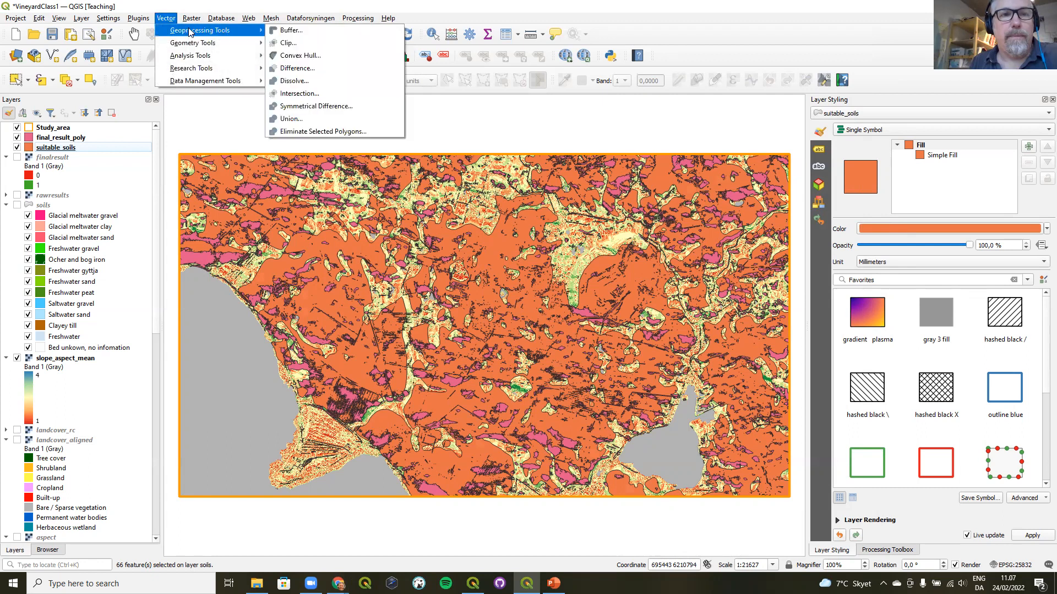
left_click(294, 44)
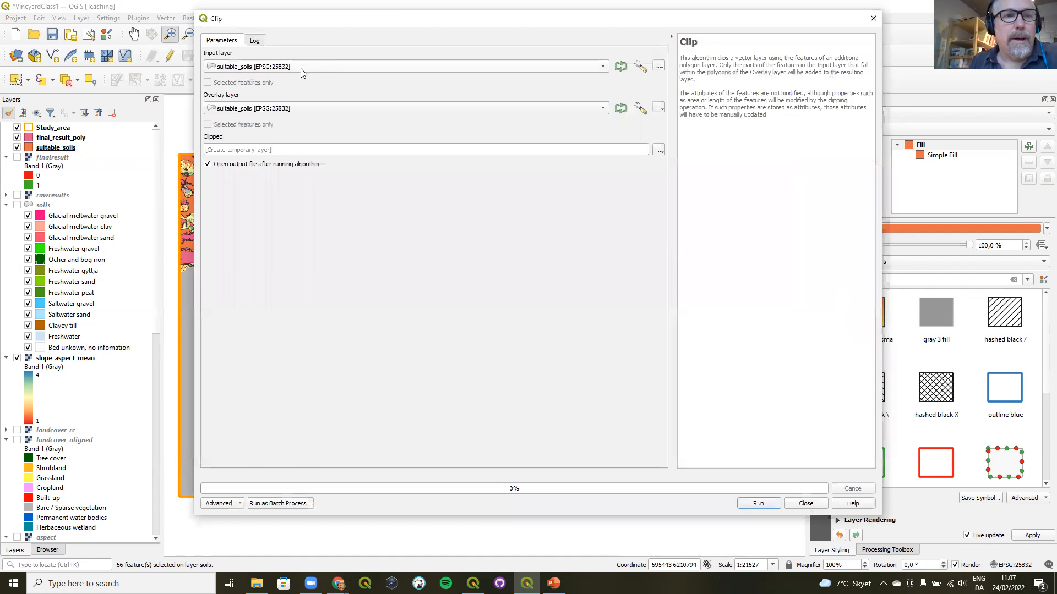
left_click(262, 70)
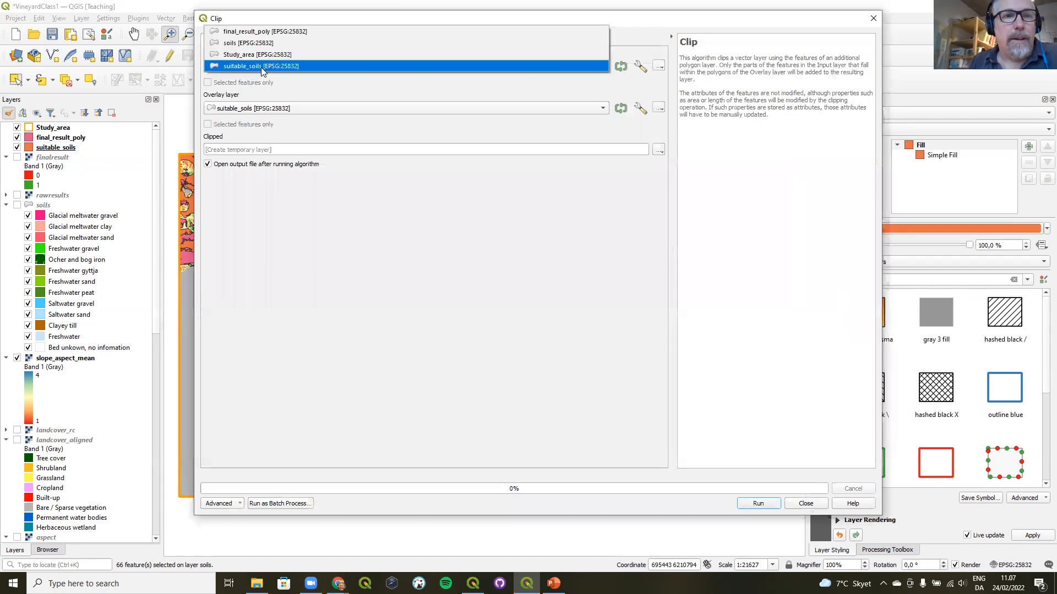
left_click(273, 33)
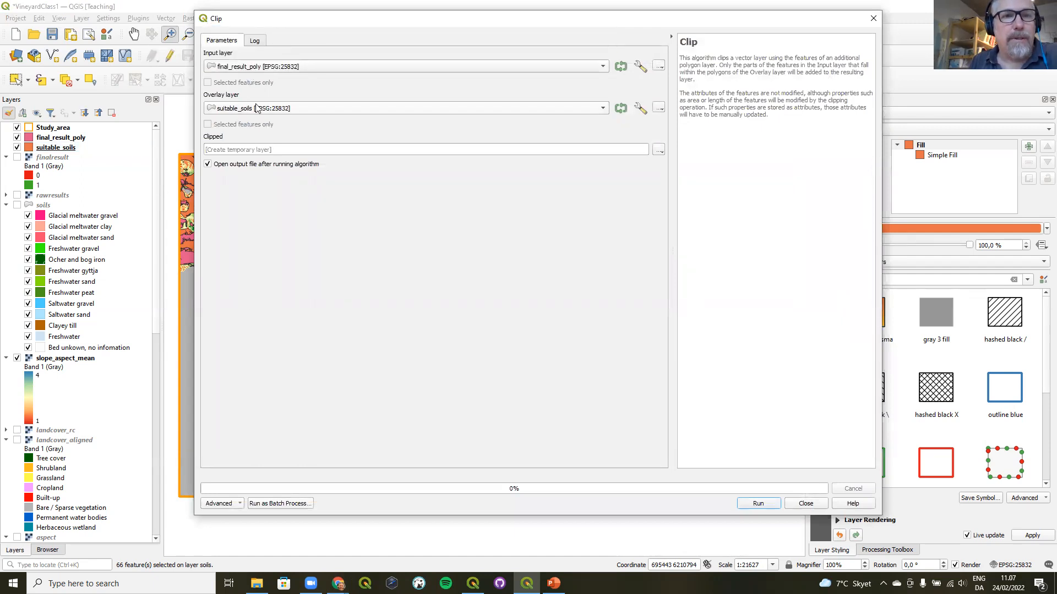
- Set the clip output to a shapefile named Final_vineyards in the OutputClass folder, run the tool and close it
left_click(658, 150)
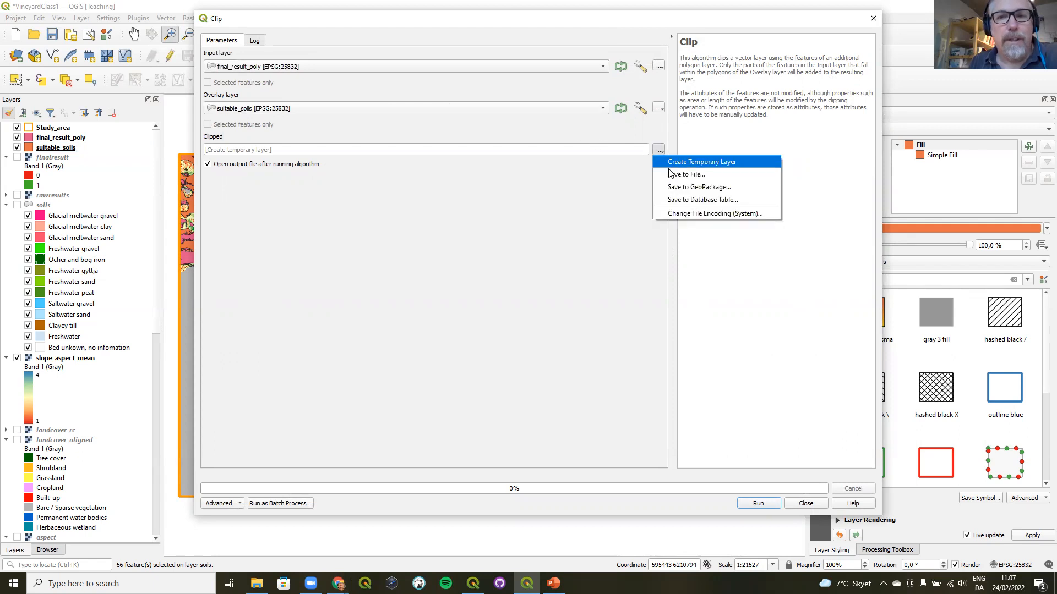
left_click(676, 175)
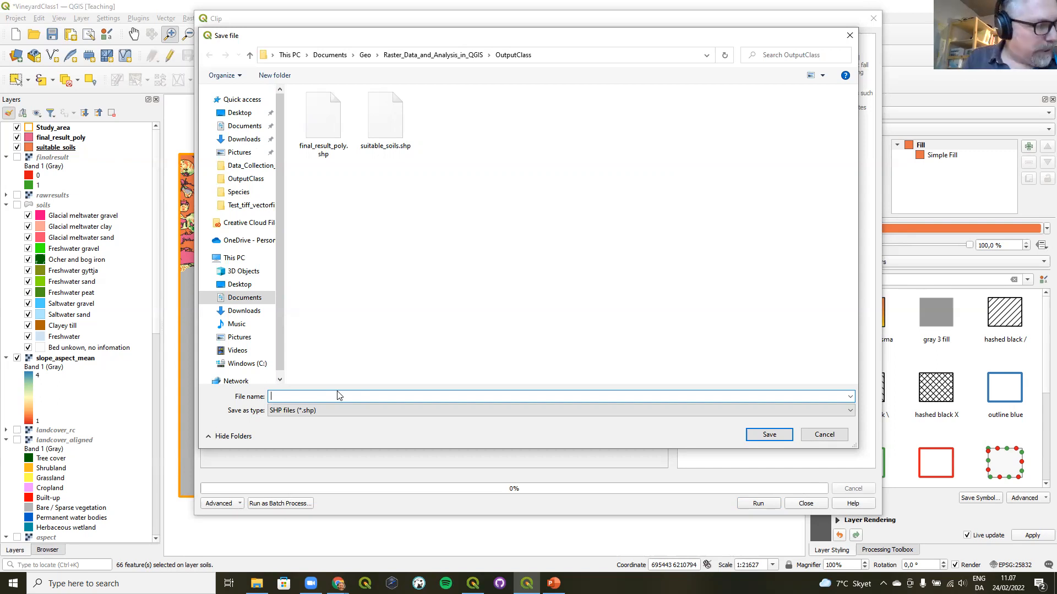
type("F")
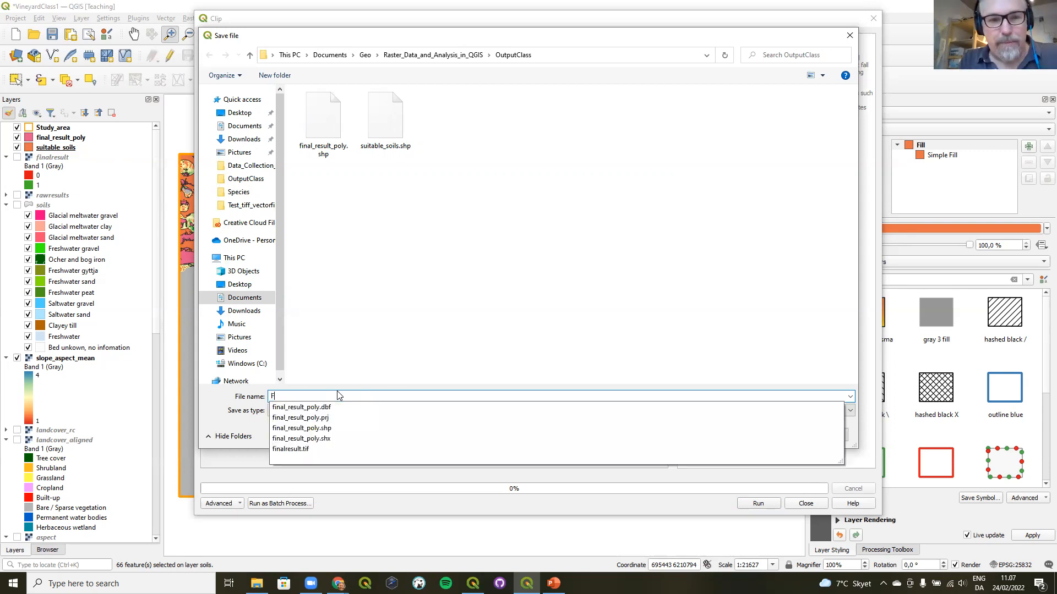
type("inal_")
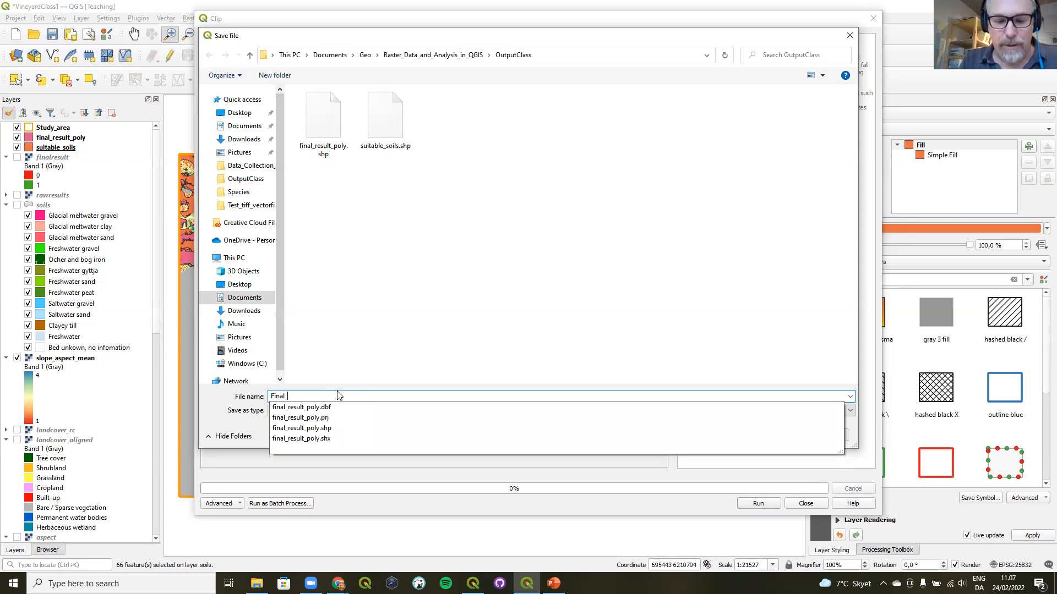
type("vineyards")
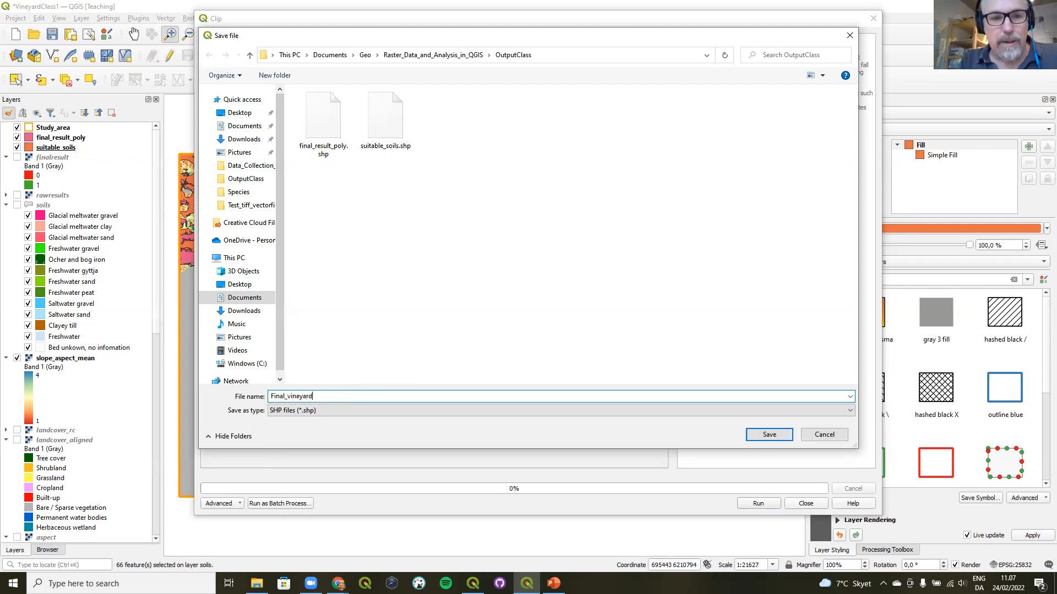
left_click(760, 437)
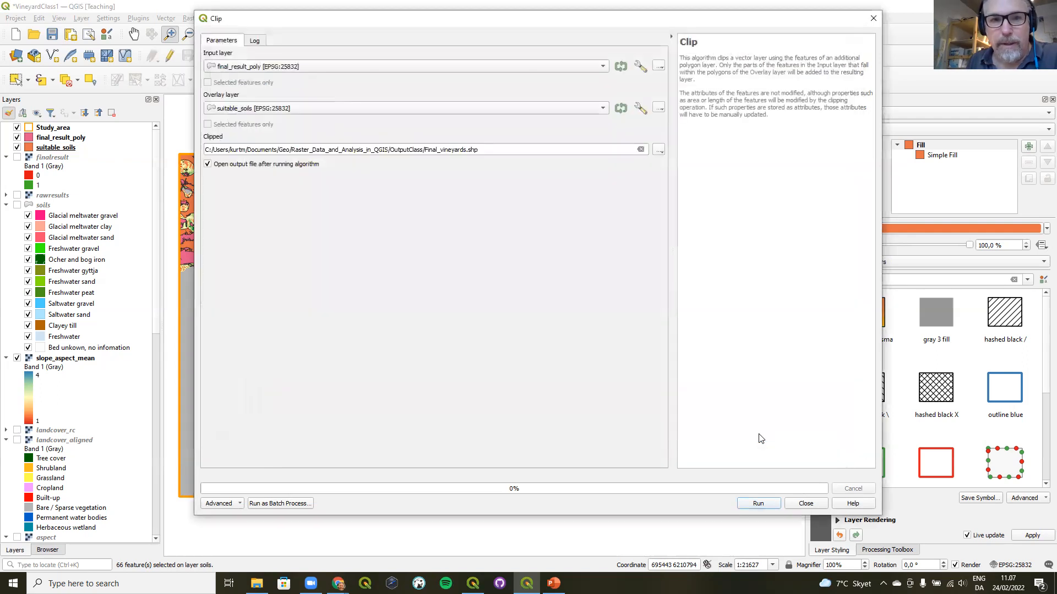
left_click(759, 504)
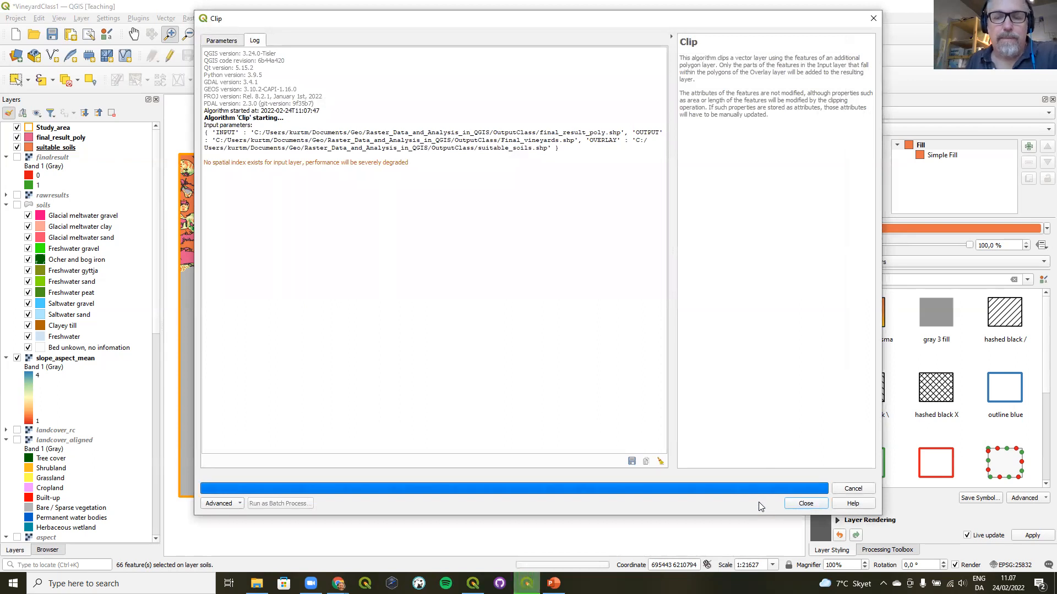
left_click(804, 502)
- Place Final_vineyards above final_result_poly and hide the final_result_poly, suitable_soils and slope_aspect_mean layers
left_click_drag(61, 148, 69, 138)
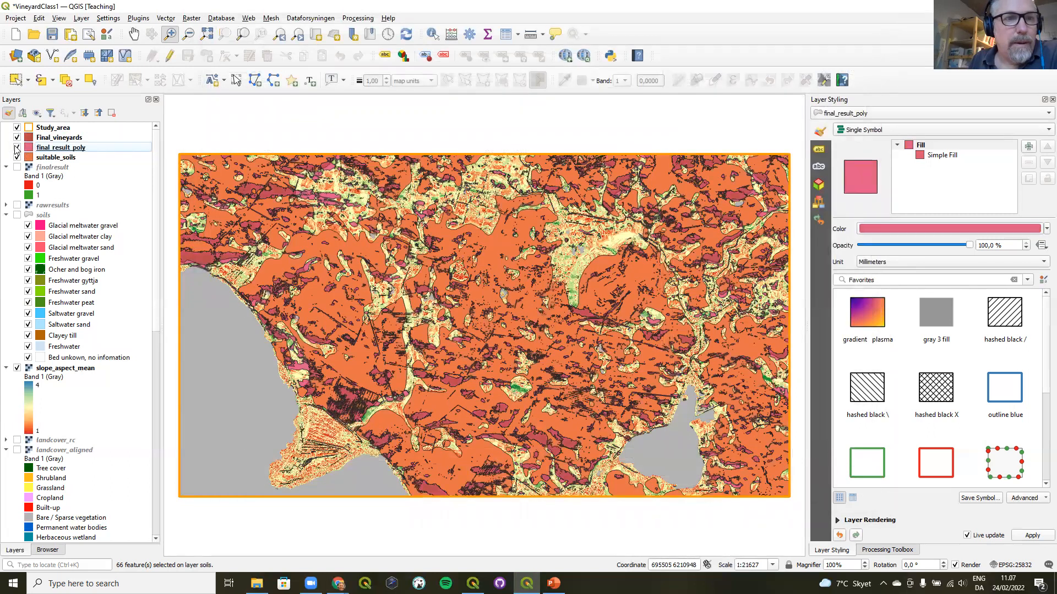
left_click(17, 148)
left_click(17, 157)
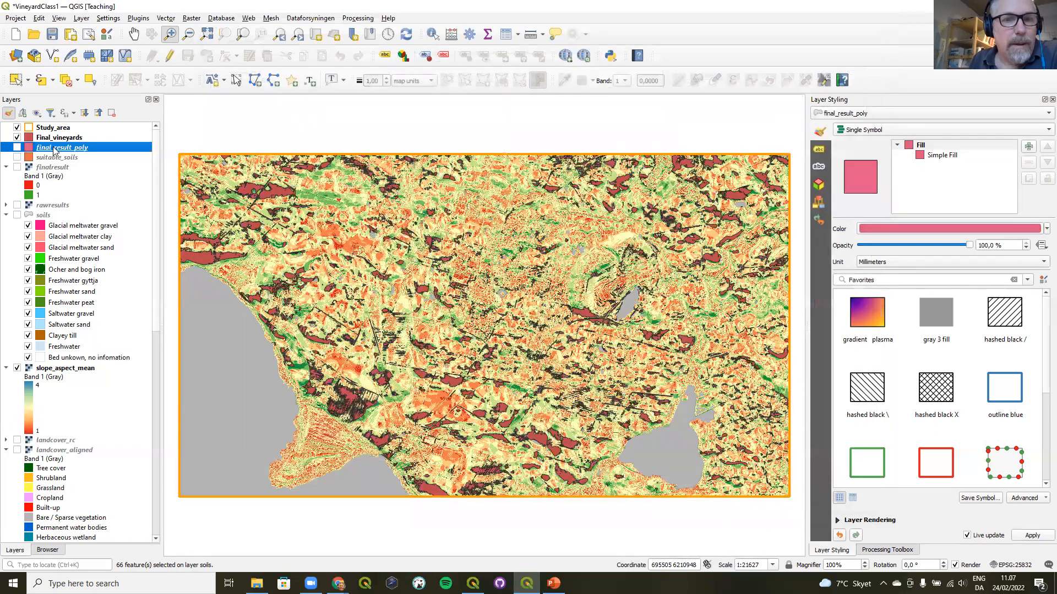
left_click(18, 368)
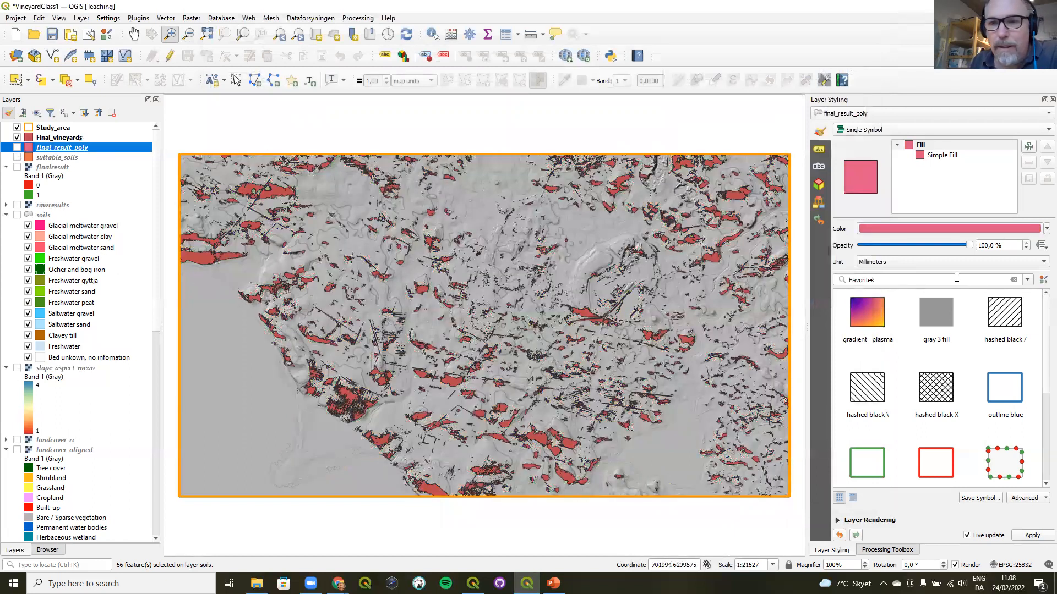
- Set the simple fill colour of final_result_poly to the recently used green
left_click(942, 155)
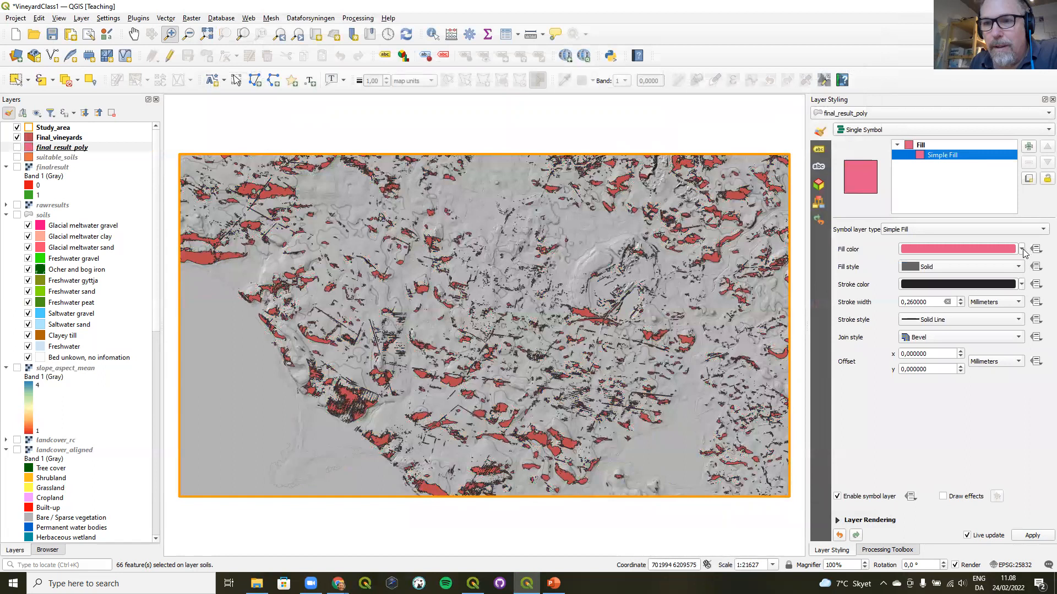
left_click(1021, 249)
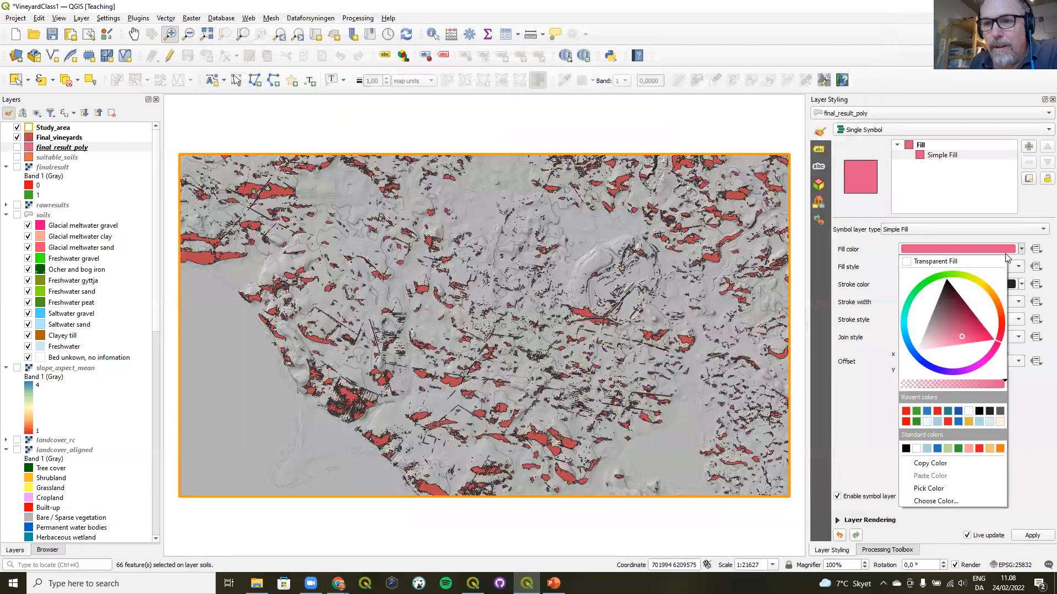
left_click(916, 411)
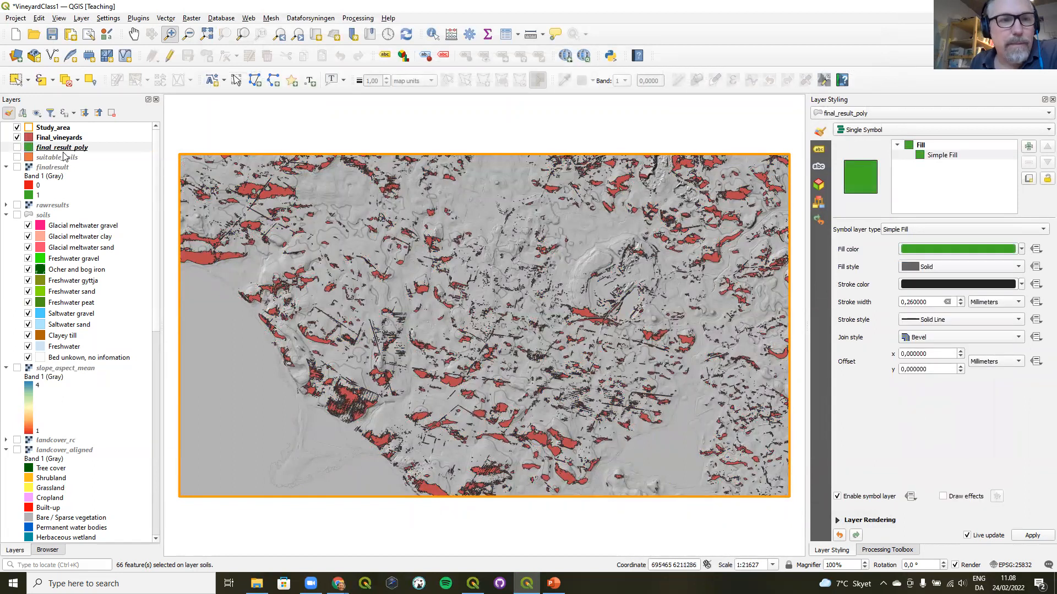
- Set the symbol colour of the Final_vineyards layer to the same recent green
left_click(52, 139)
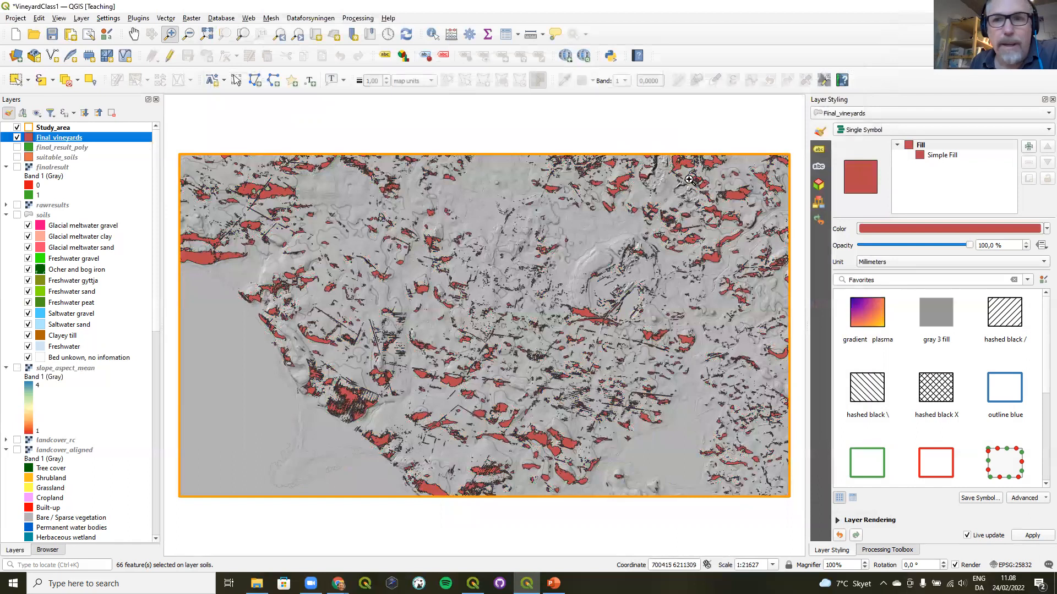
left_click(1045, 229)
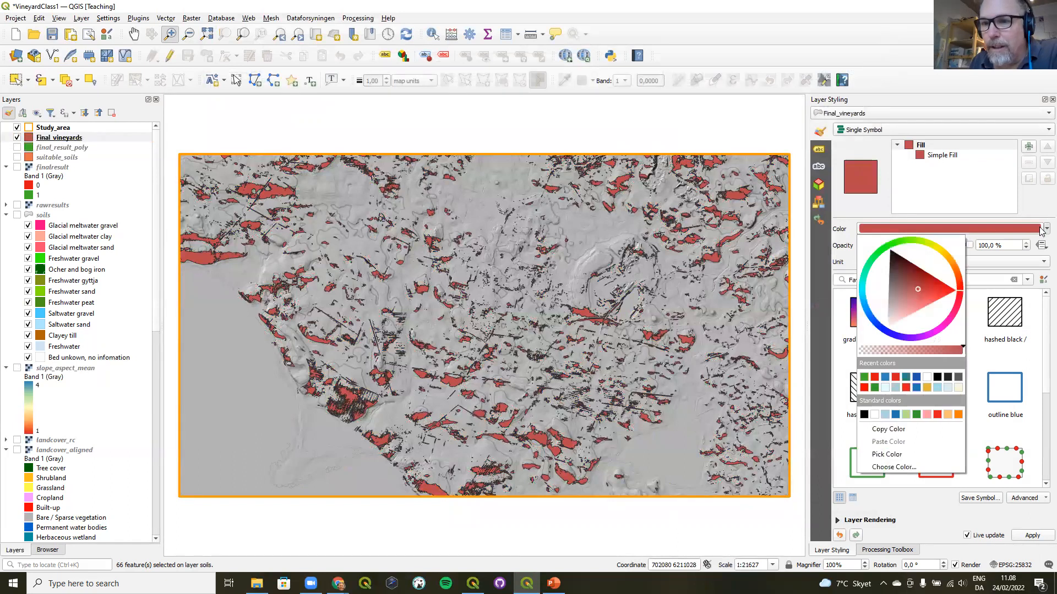
left_click(864, 379)
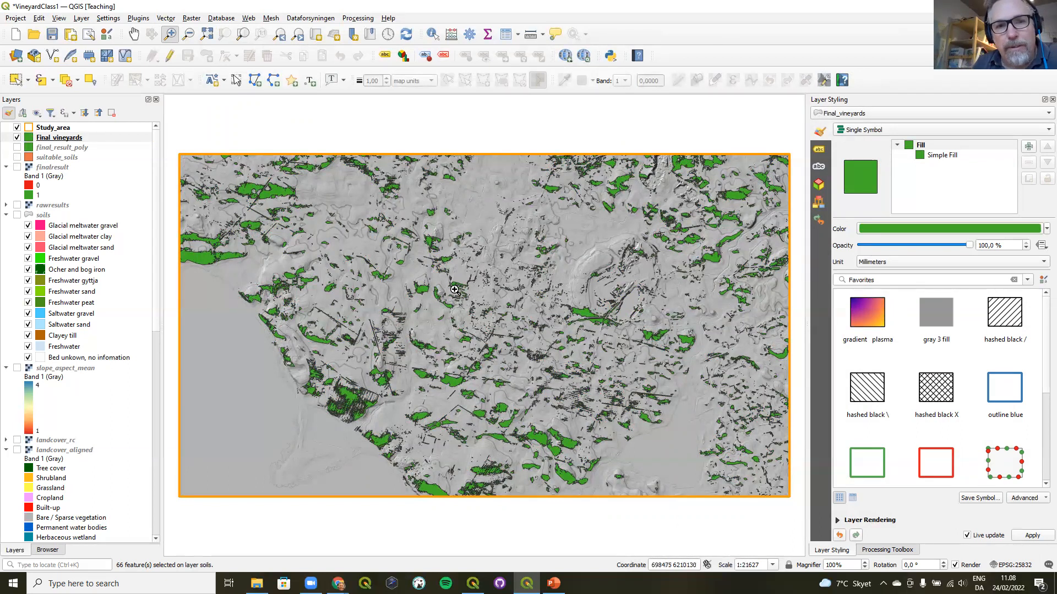
- Examine the small isolated Final_vineyards polygons near the centre of the study area, then return to the full extent
left_click_drag(416, 252, 472, 290)
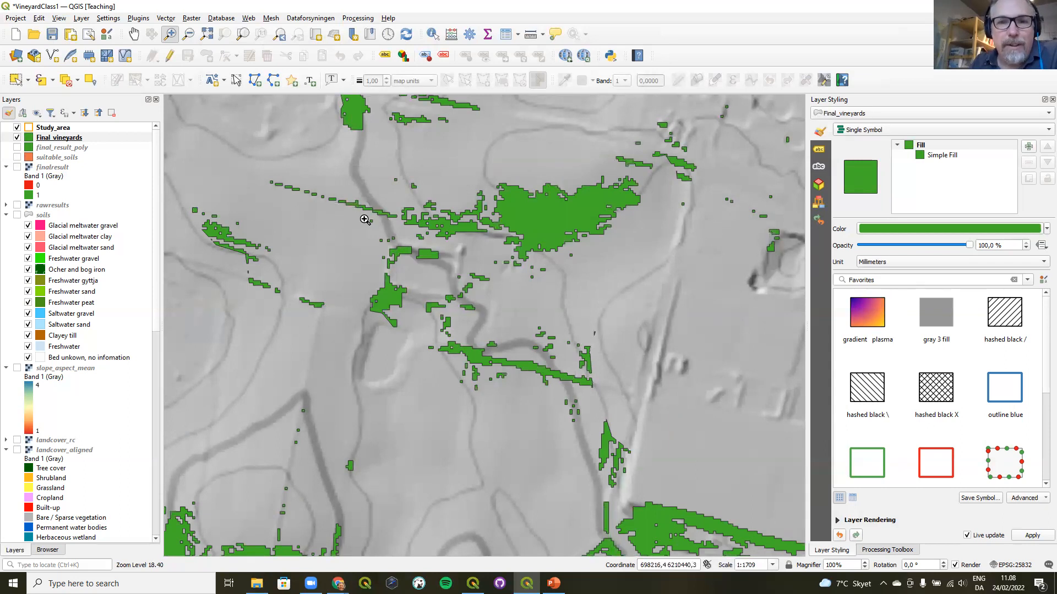
left_click_drag(505, 241, 575, 295)
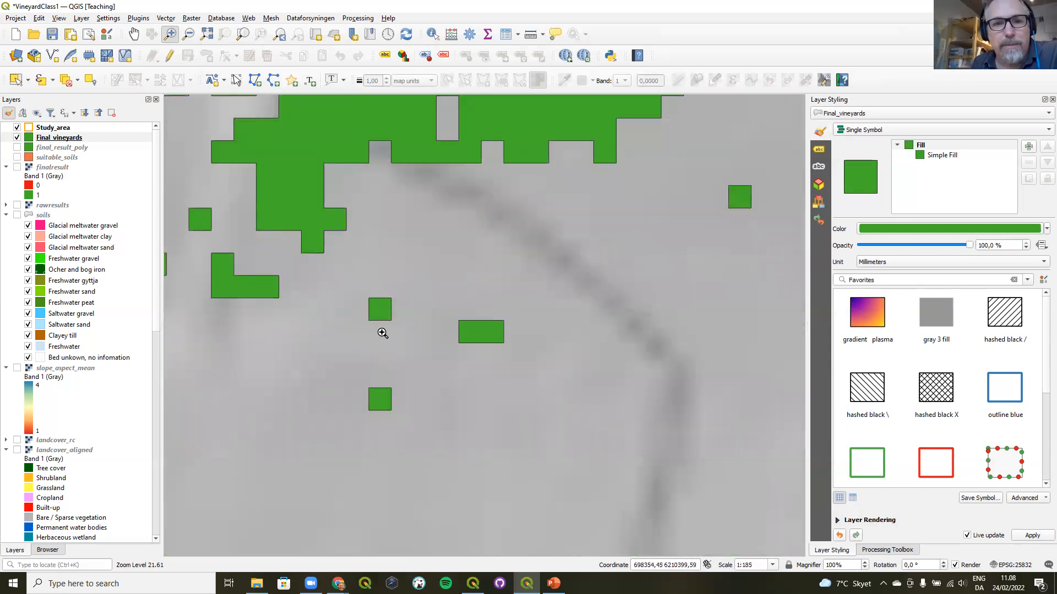
left_click(282, 35)
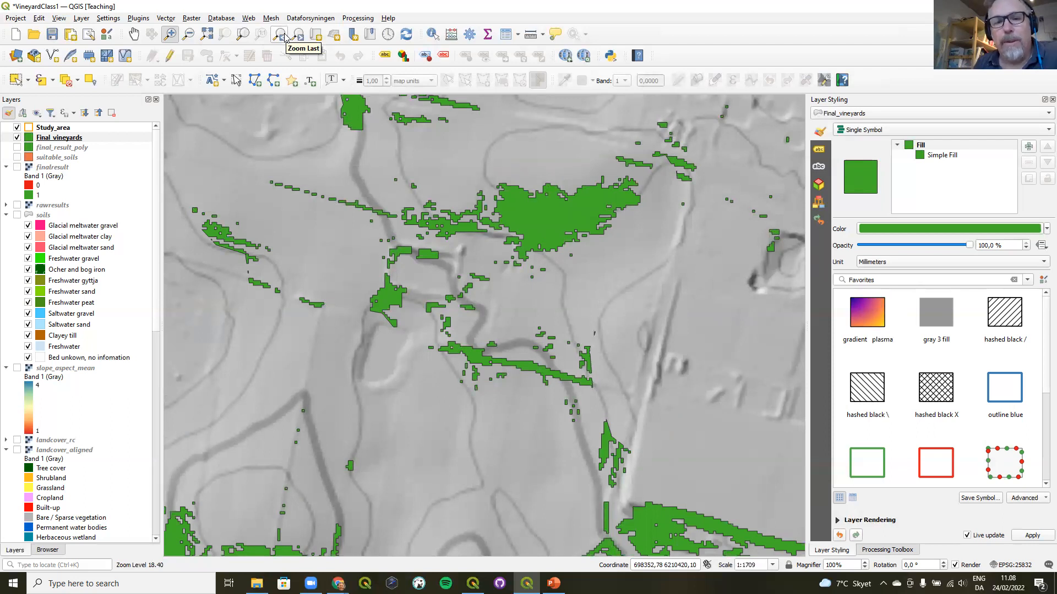
left_click(285, 38)
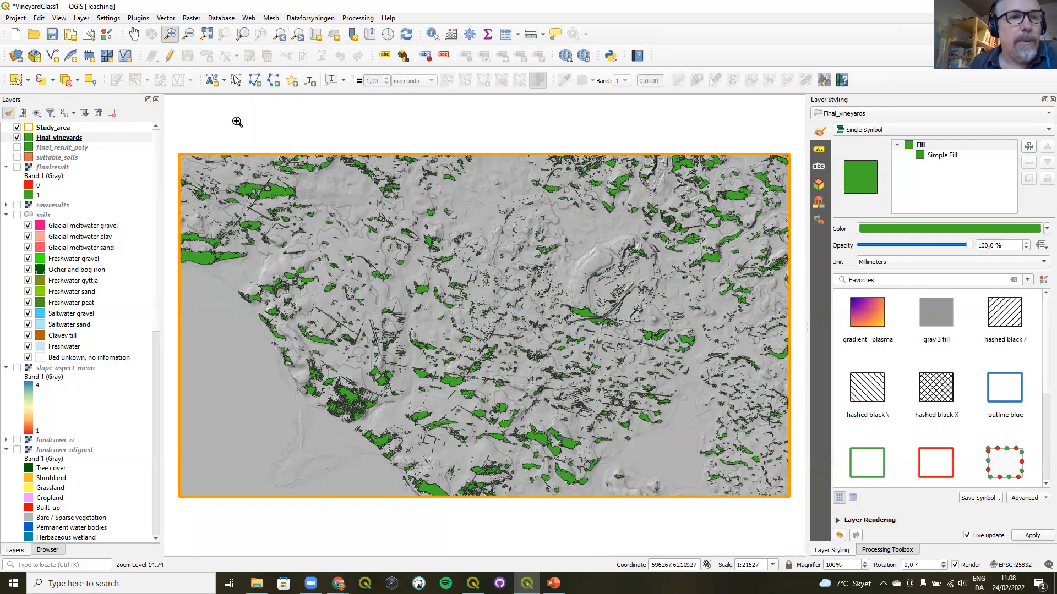
- Add a decimal number field named hectares, length 10 and precision 1, to the Final_vineyards attribute table in edit mode
right_click(71, 140)
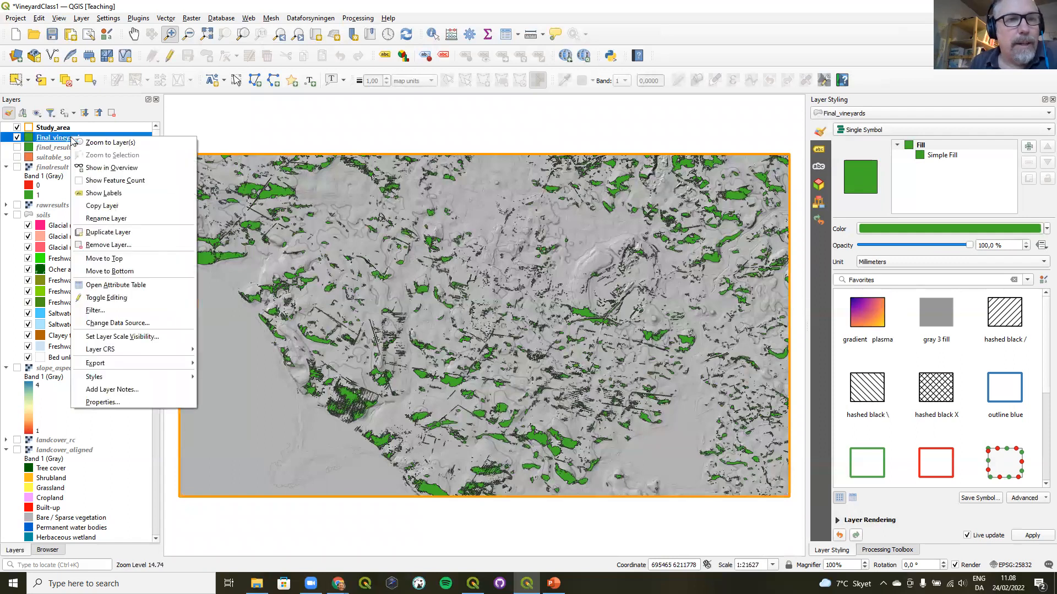
left_click(117, 285)
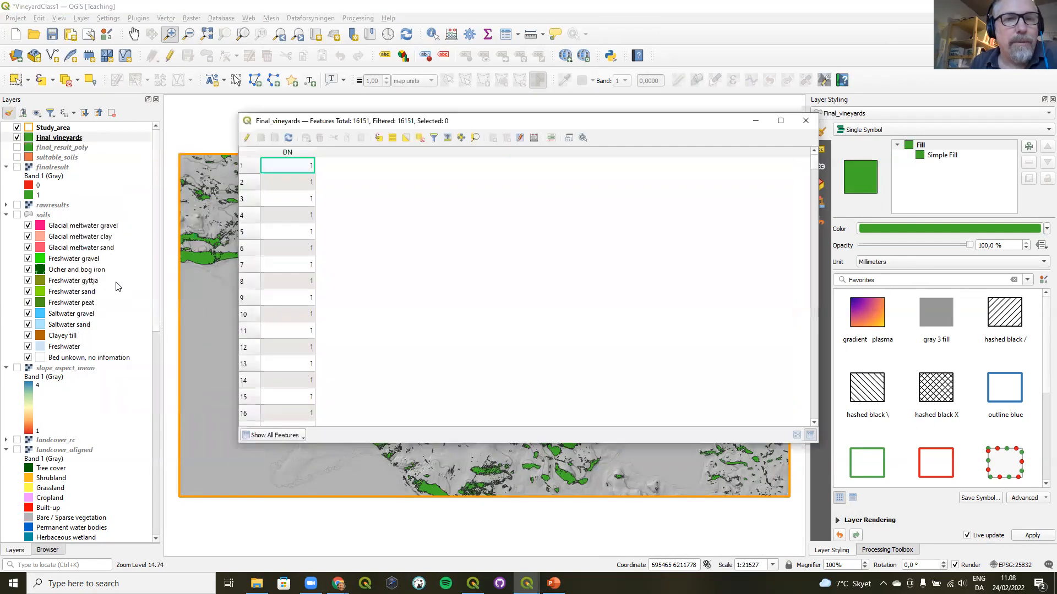
left_click(247, 139)
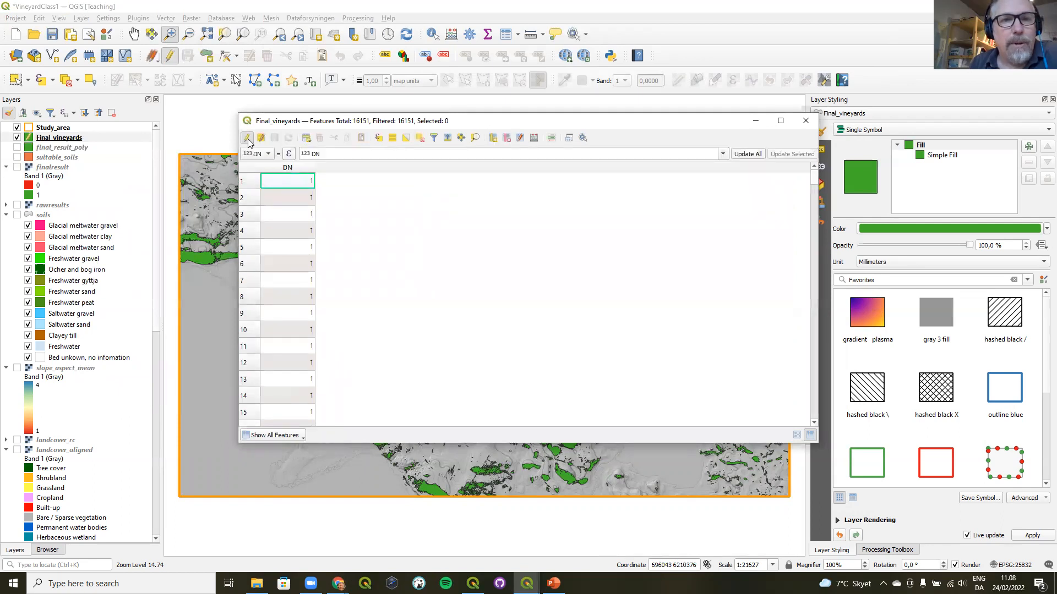
left_click(494, 140)
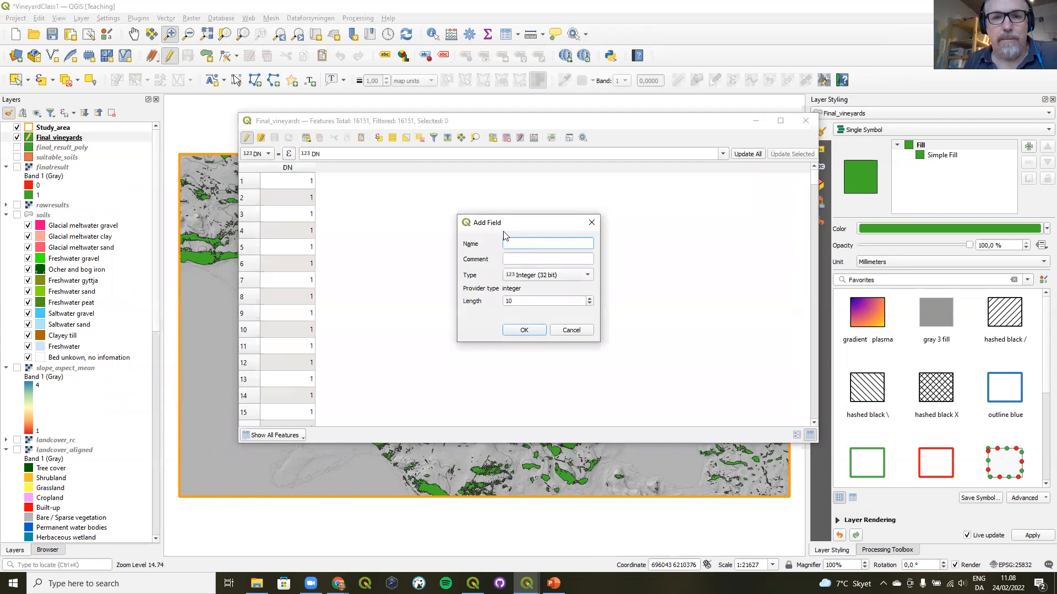
type("hectares")
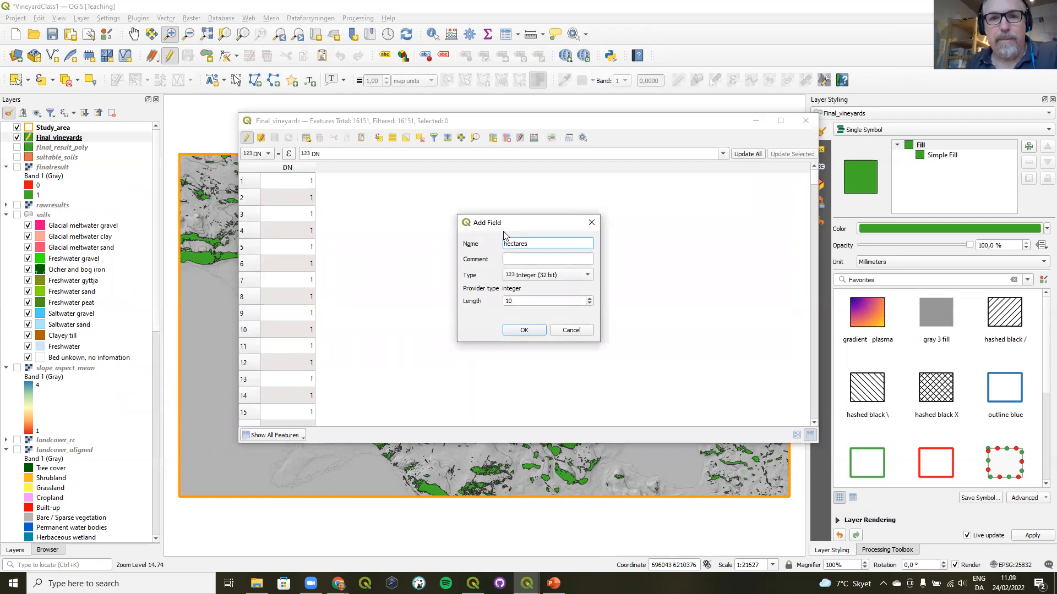
left_click(565, 278)
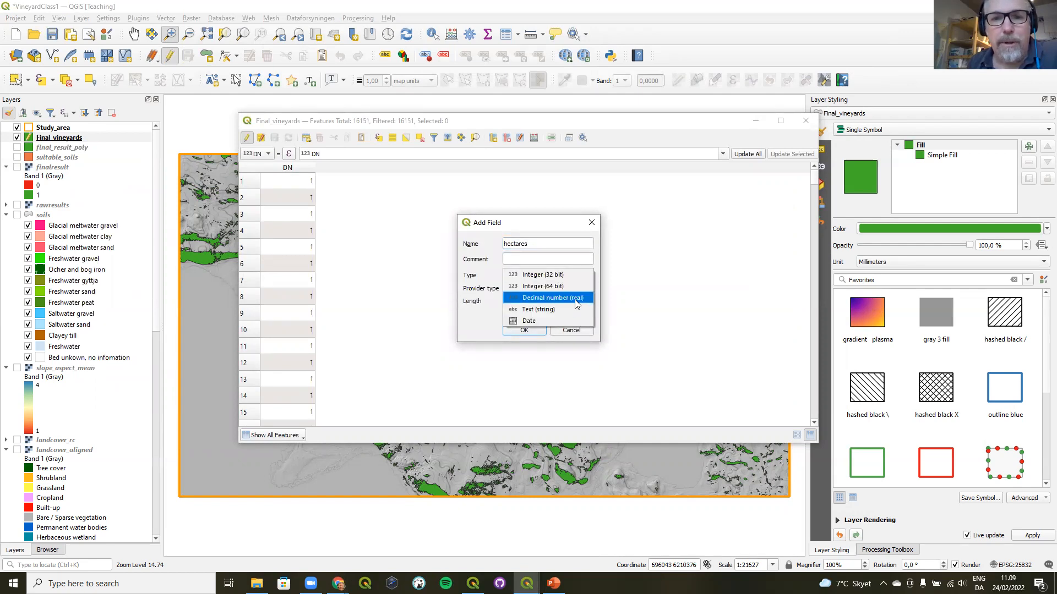
left_click(574, 300)
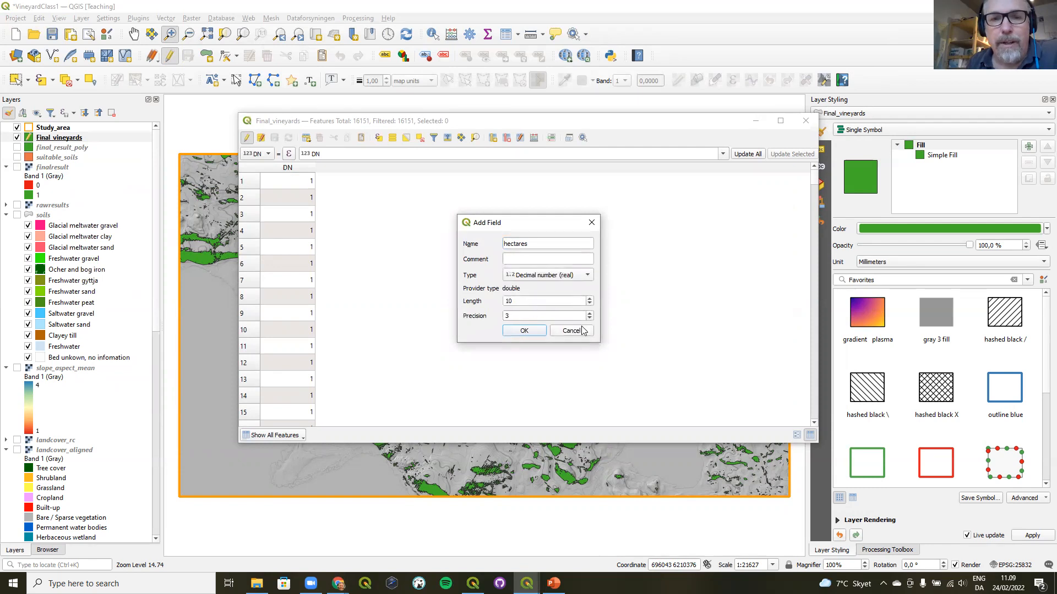
left_click(589, 318)
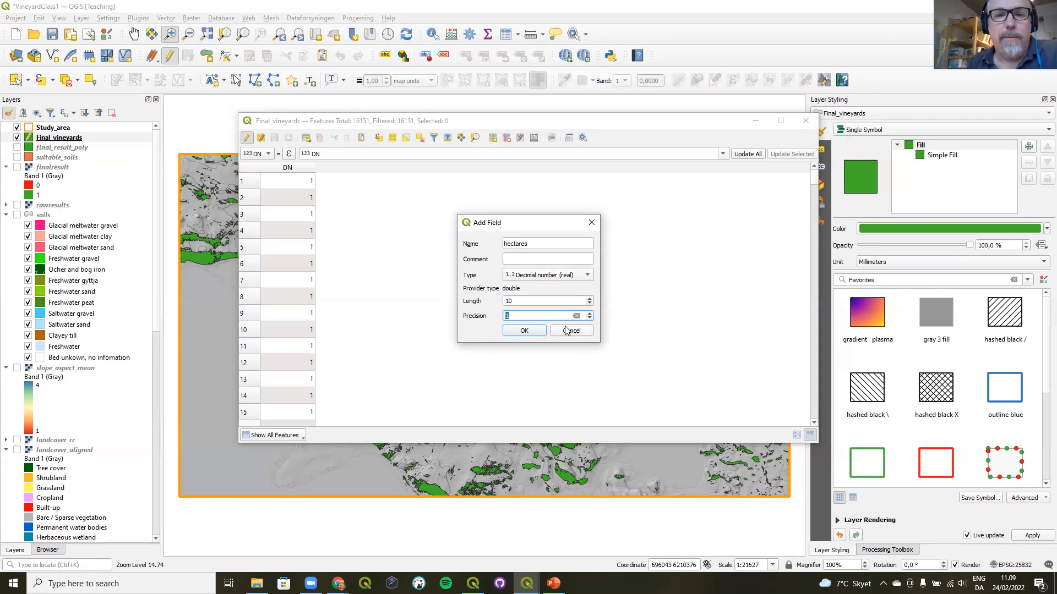
left_click(524, 330)
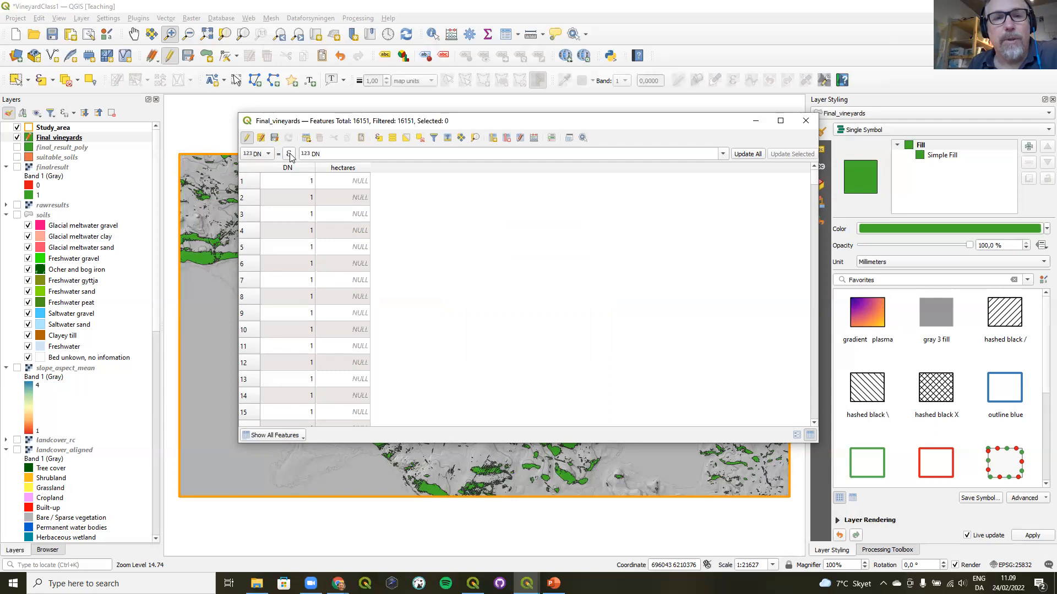
- Calculate the hectares field for all Final_vineyards features with the expression $area / 10000
left_click(261, 155)
left_click(261, 169)
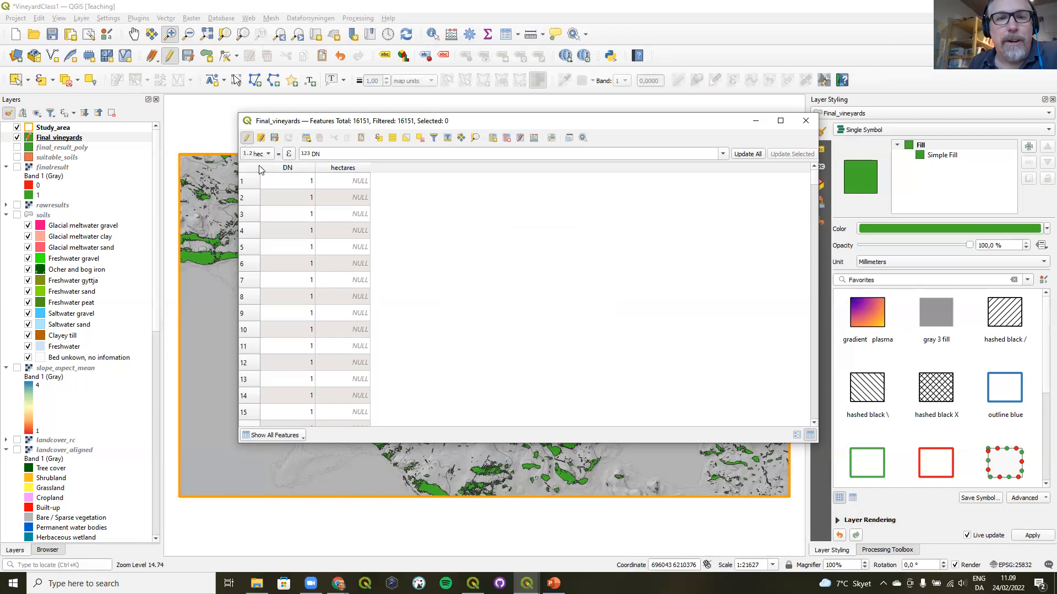
left_click(288, 154)
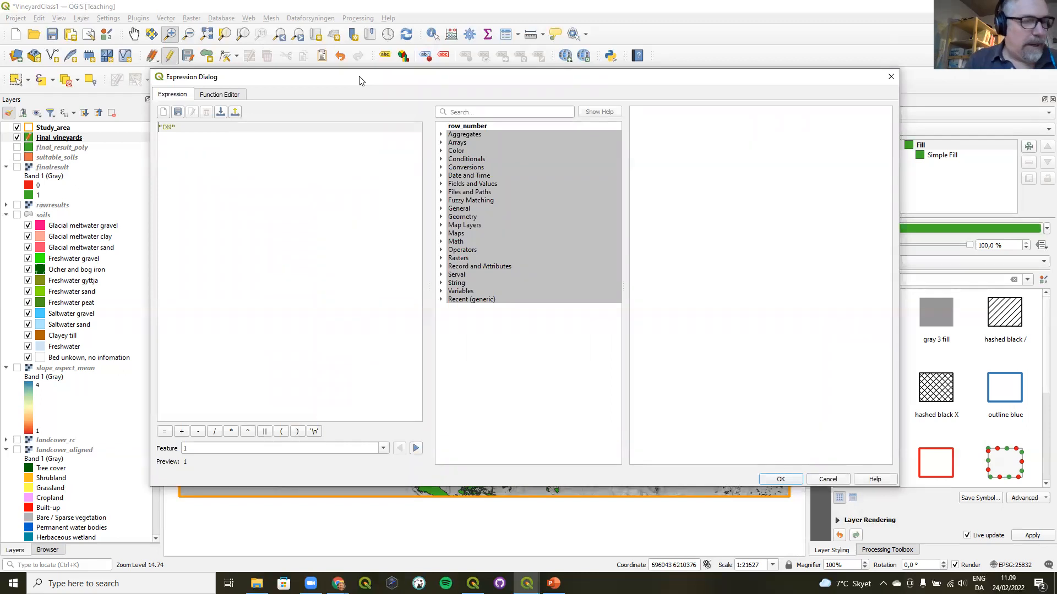
left_click(441, 218)
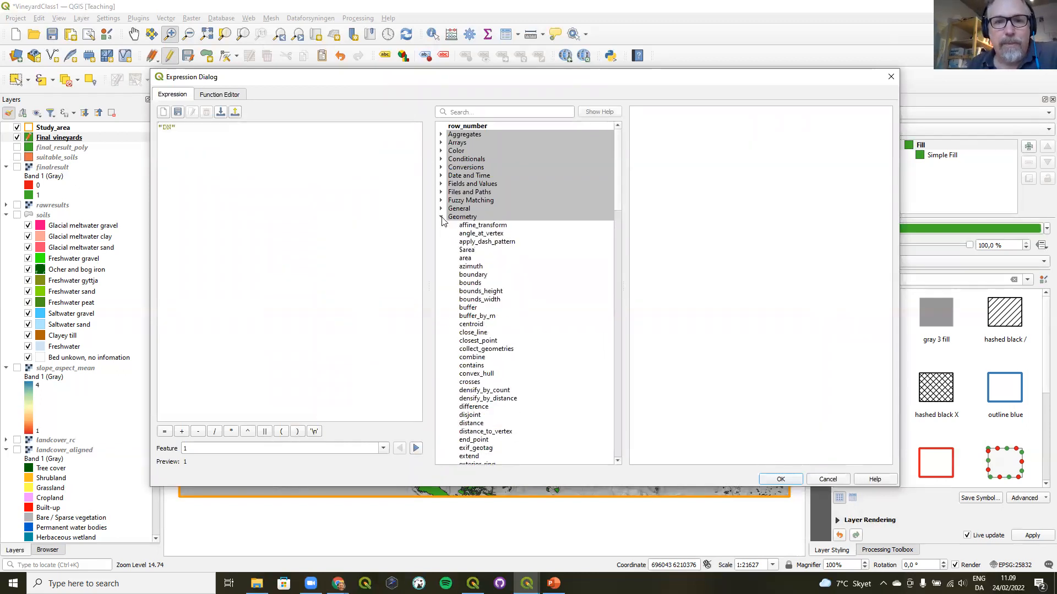
left_click(466, 251)
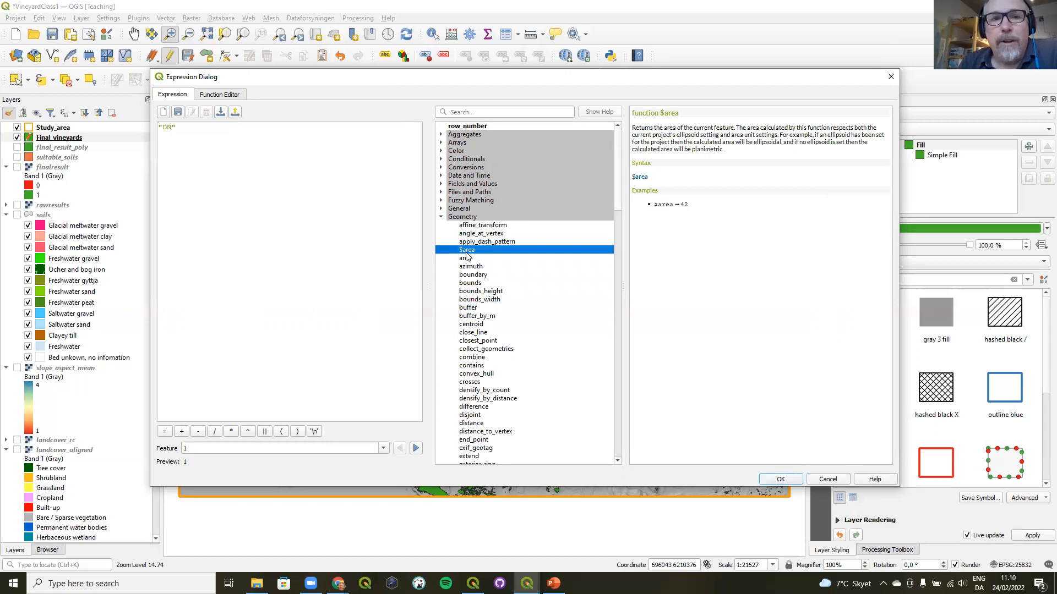
left_click_drag(202, 137, 117, 125)
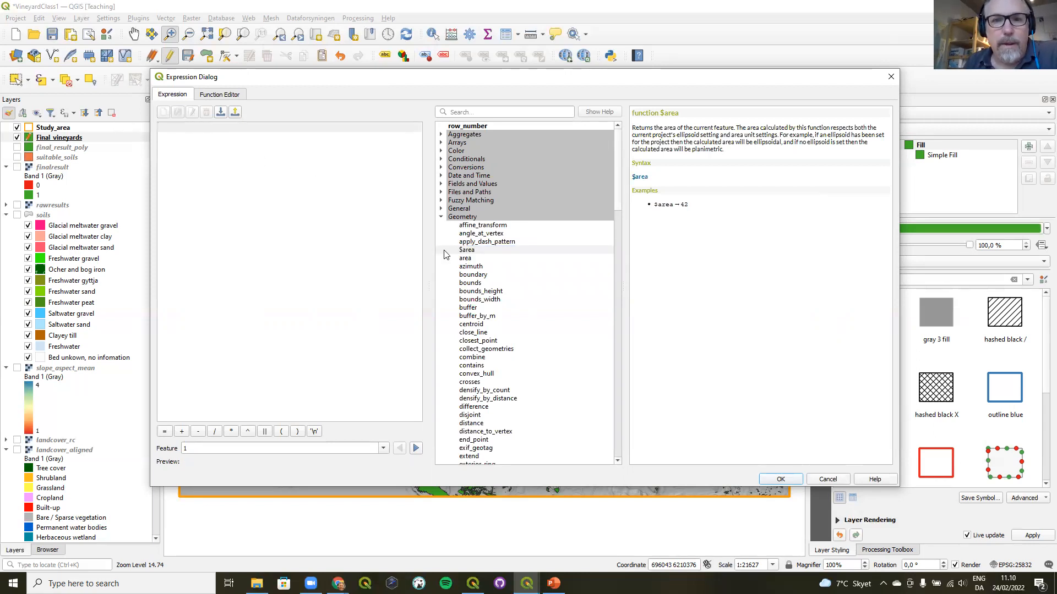
double_click(465, 251)
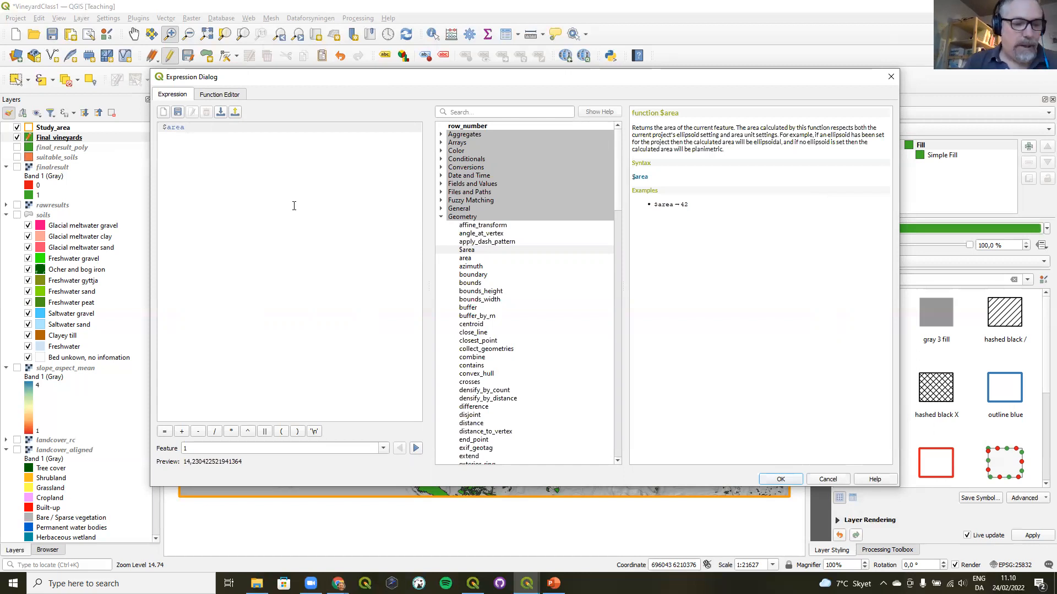
type("/")
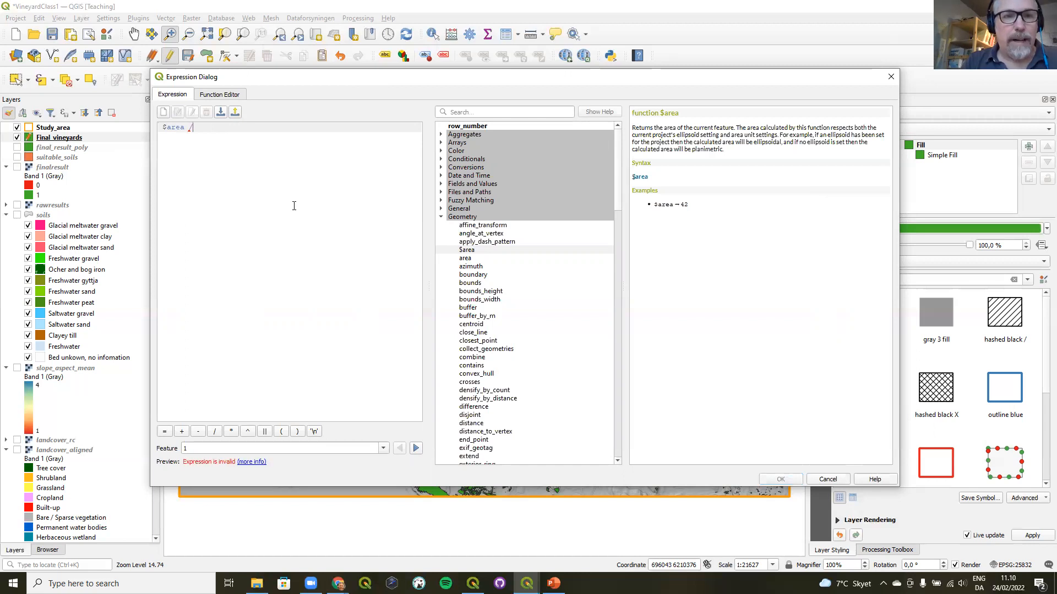
type(" 10000")
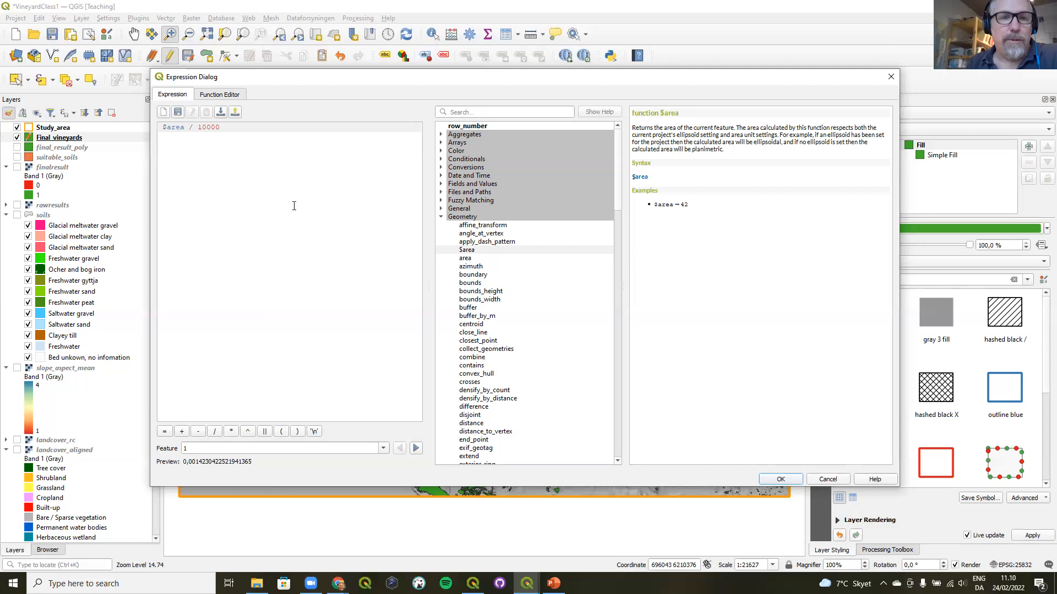
left_click(778, 480)
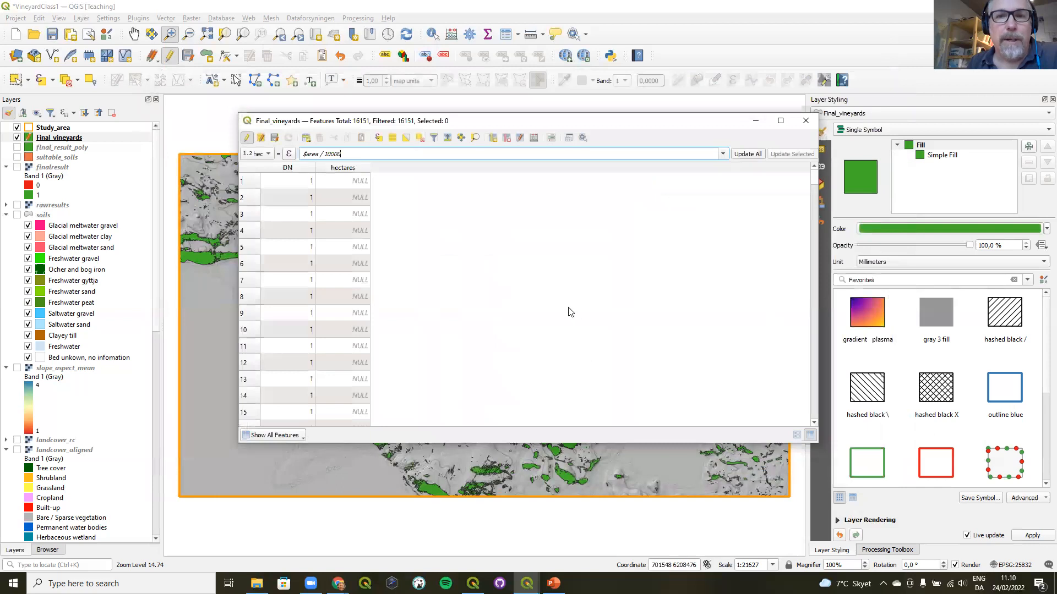
left_click(749, 156)
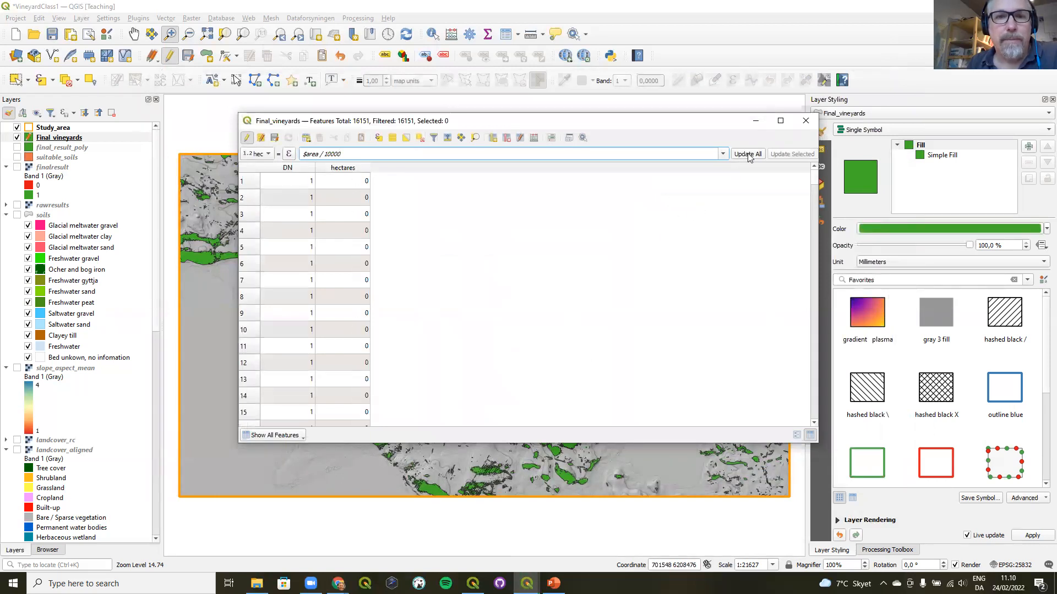
- Sort the Final_vineyards features by hectares in descending order and save the layer edits, closing the attribute table
left_click(355, 170)
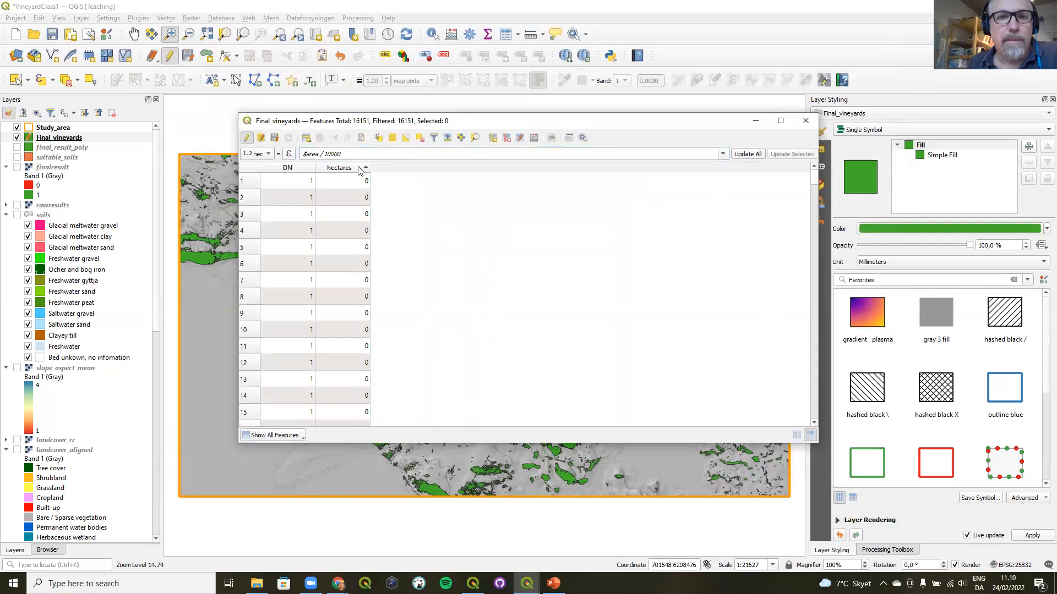
left_click(355, 170)
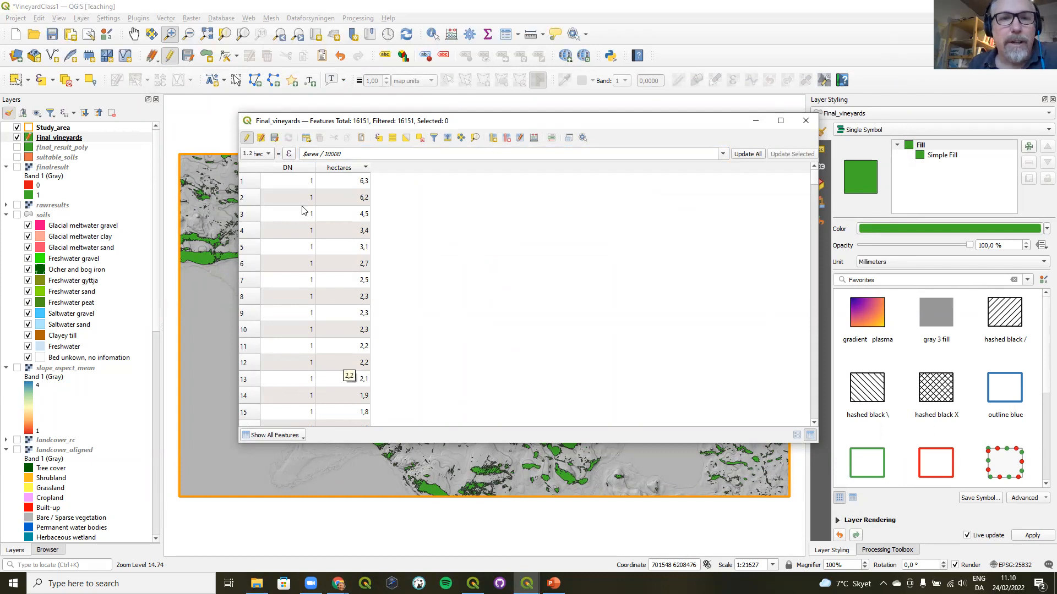
left_click(248, 140)
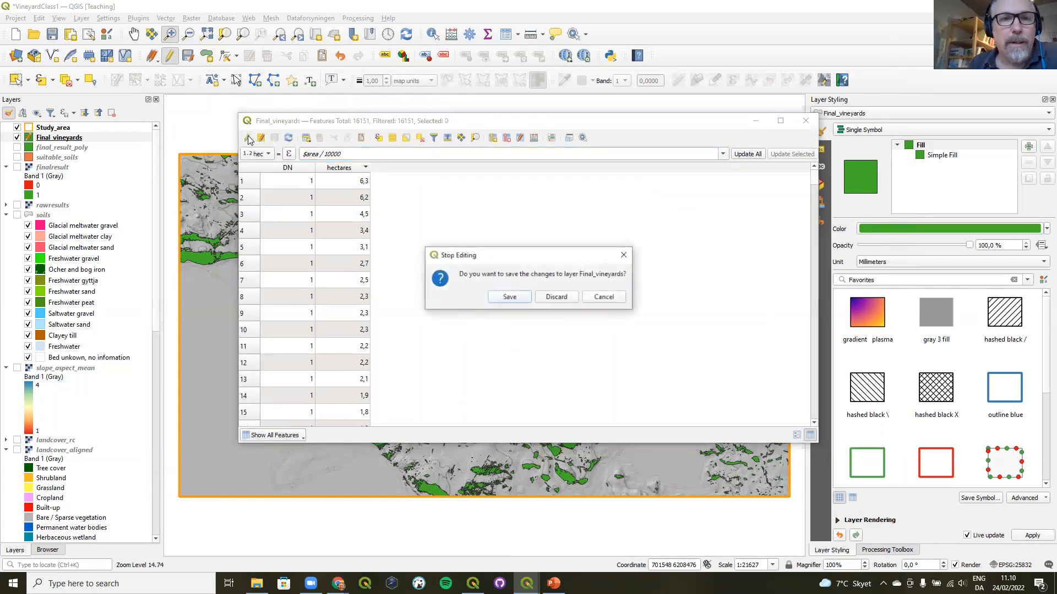
left_click(501, 297)
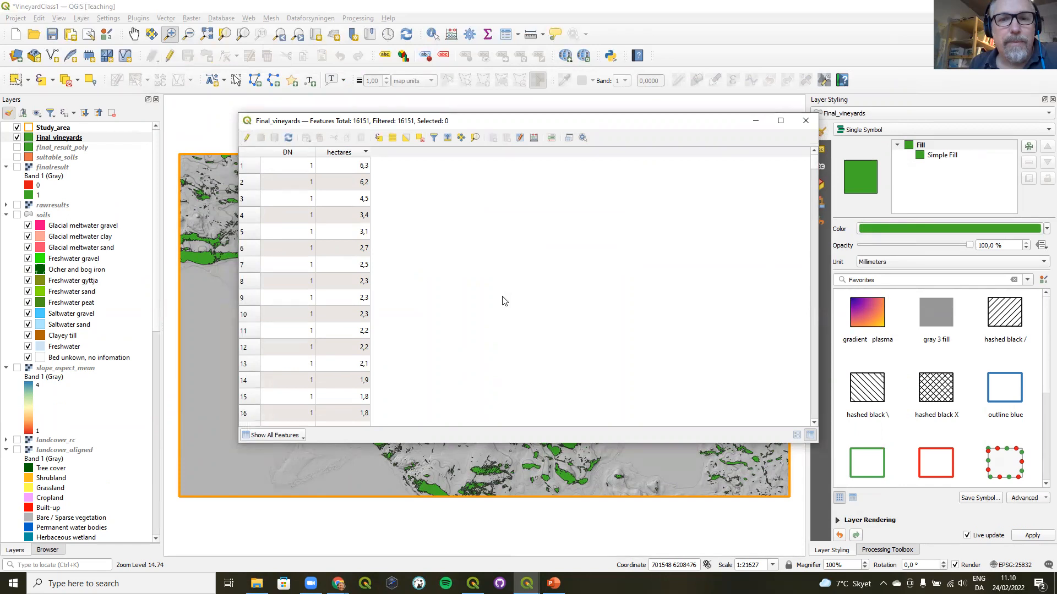
left_click(805, 120)
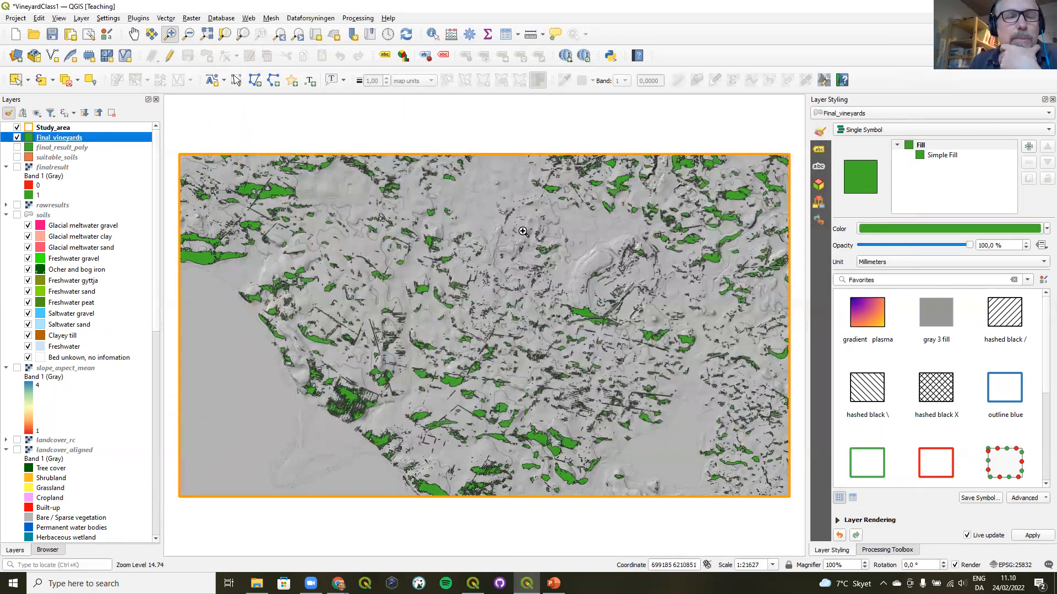
- Find the Calculate Geometry plugin with the search "calculate ge" and enable it
left_click(138, 18)
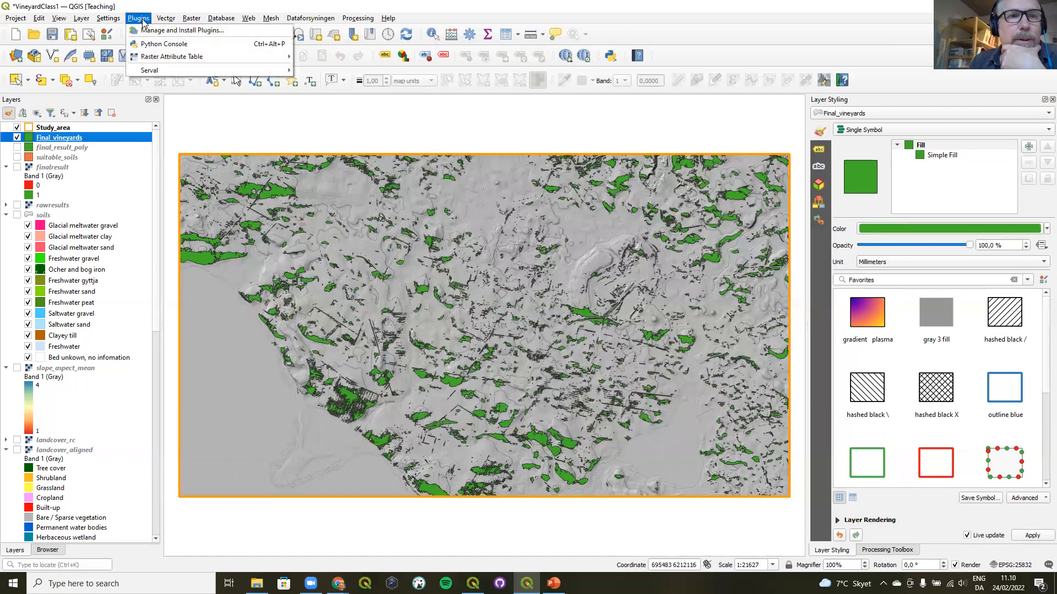
key("Escape")
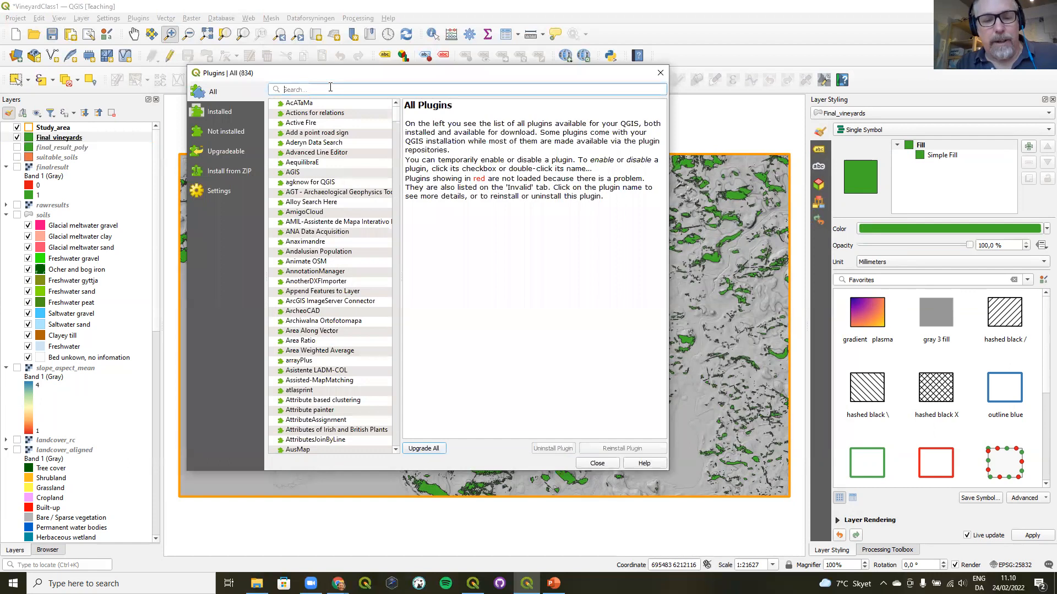
type("calculate")
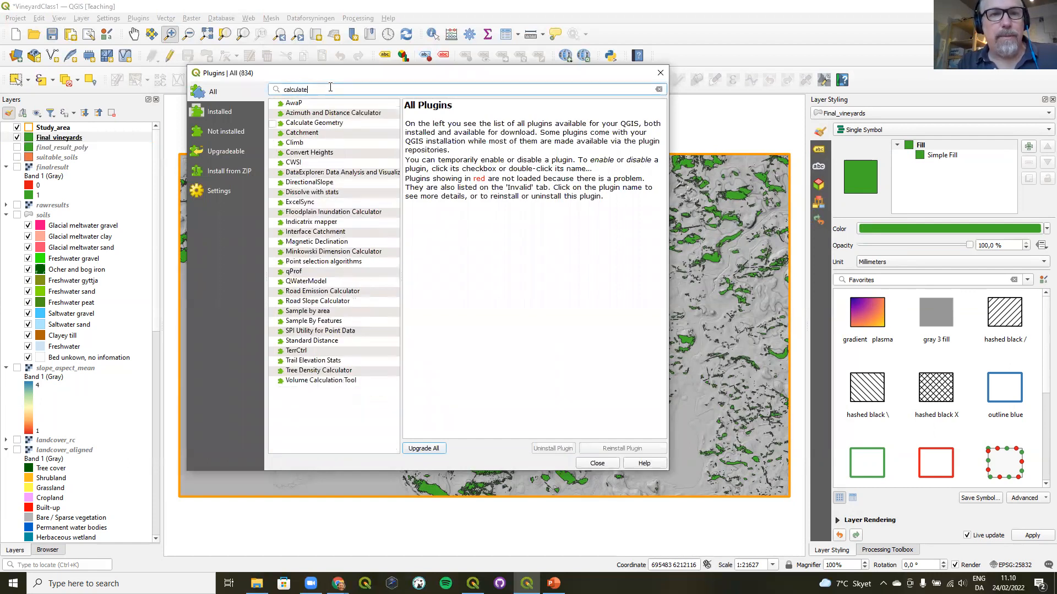
type(" ge")
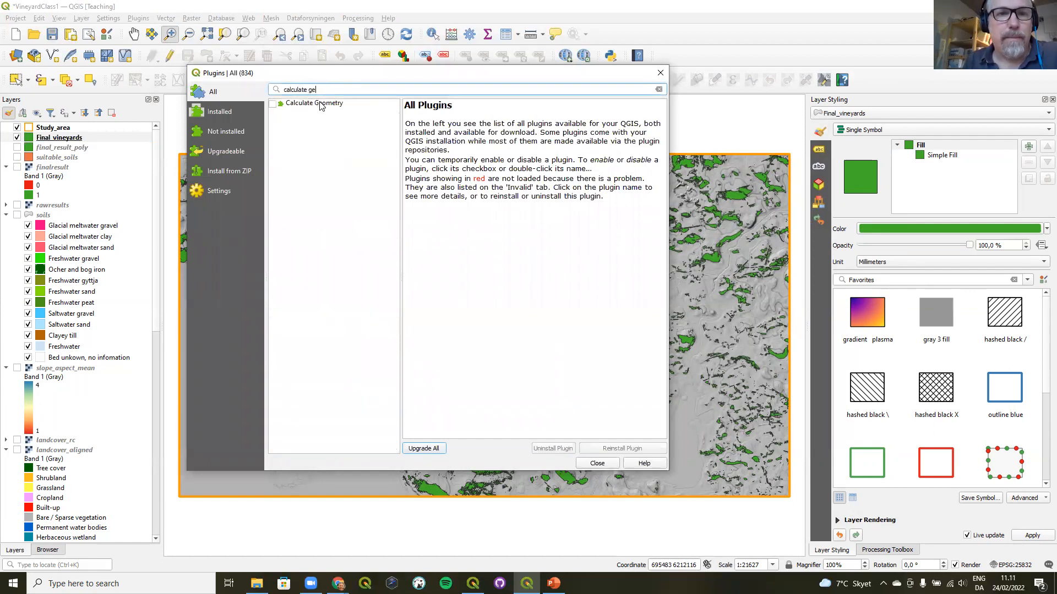
left_click(321, 104)
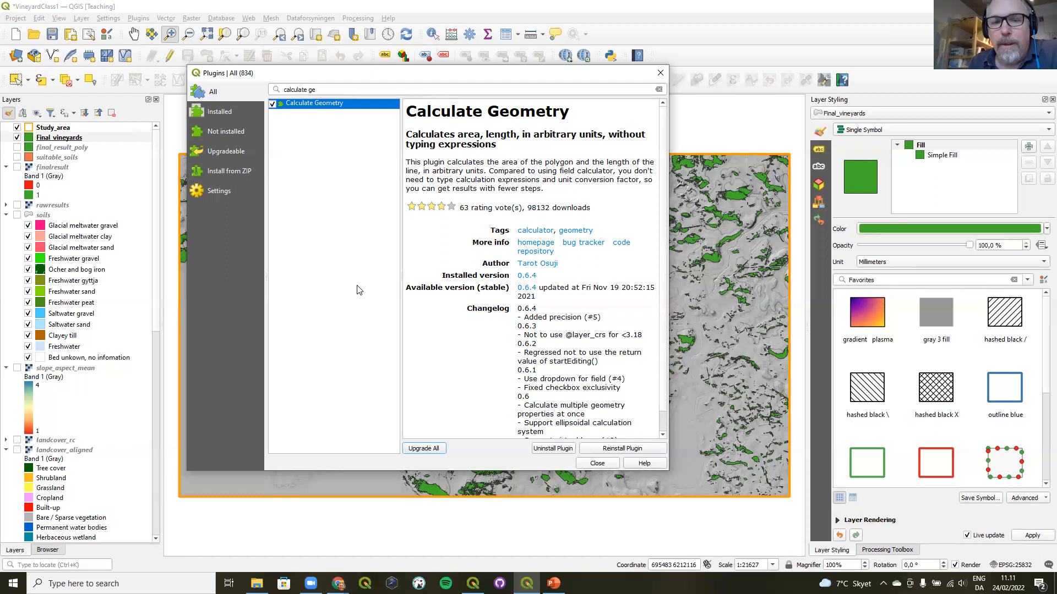
left_click(587, 465)
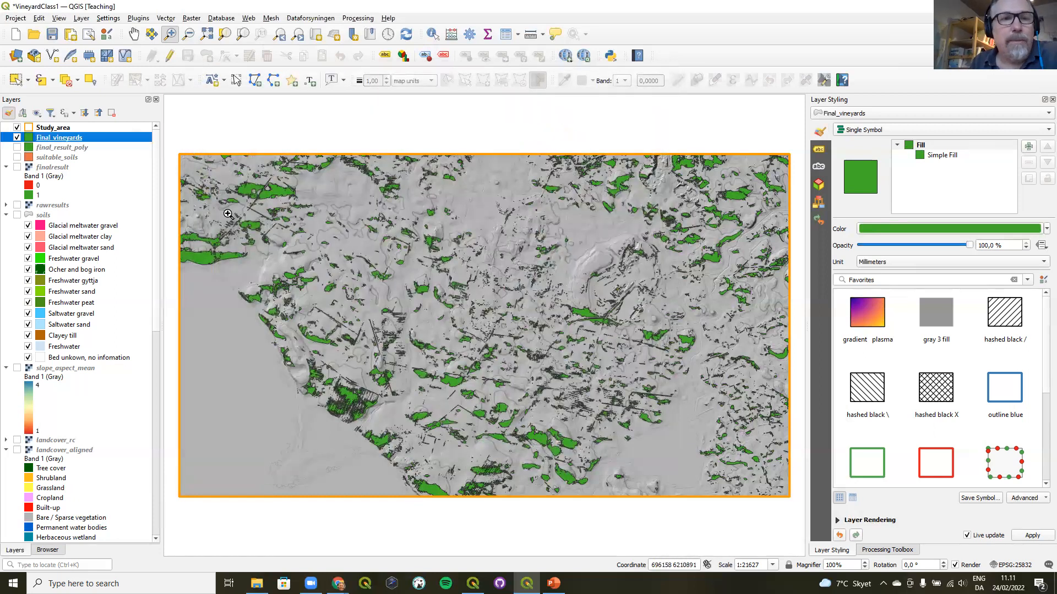
- Calculate the Final_vineyards polygon areas into the hectares field in Hectares with Calculate Geometry, leaving out the perimeter and using the layer CRS
right_click(74, 141)
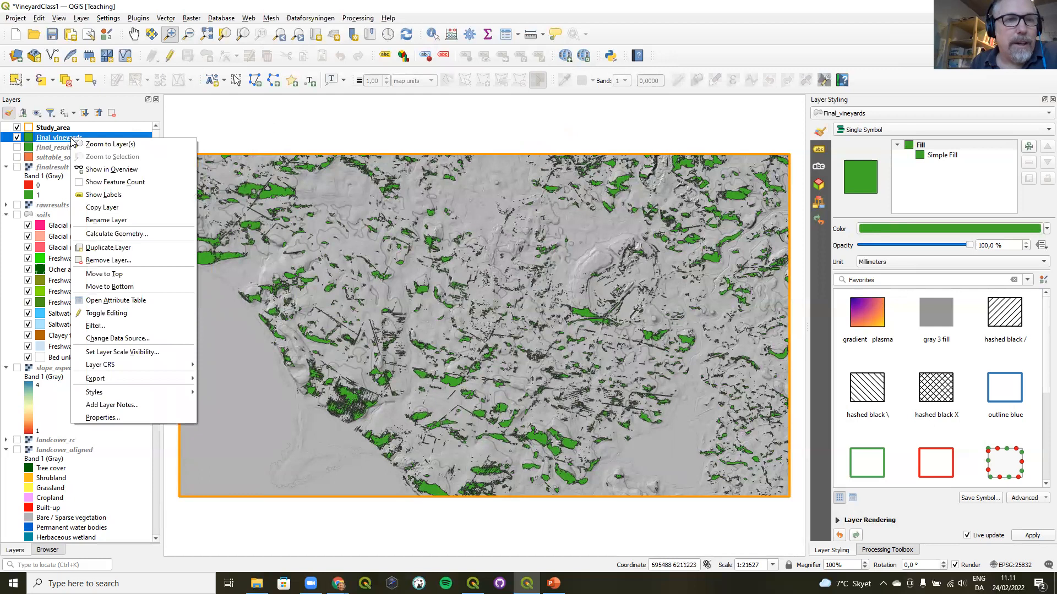
left_click(117, 234)
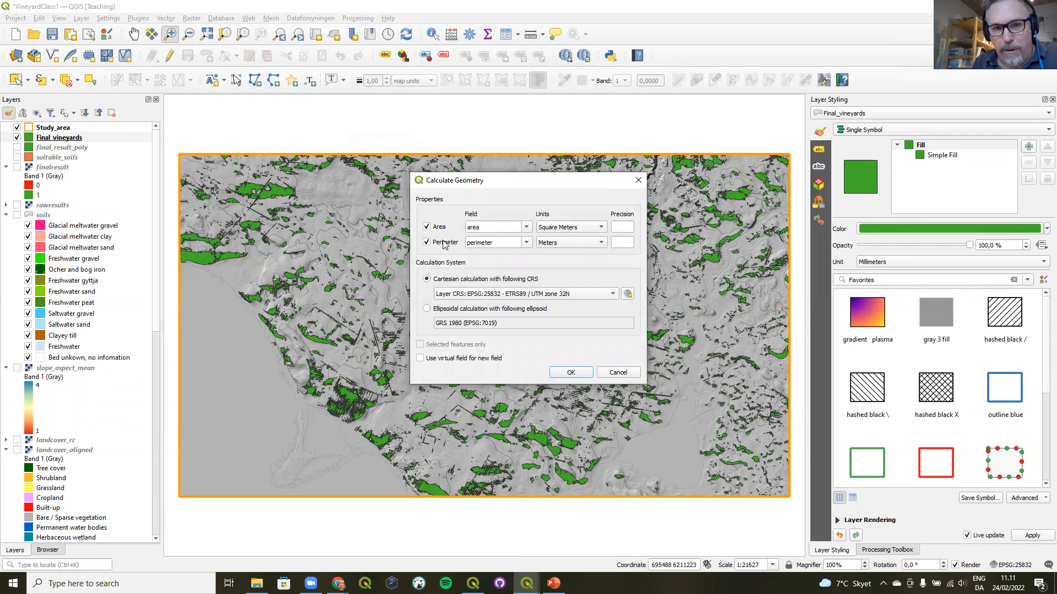
left_click(526, 227)
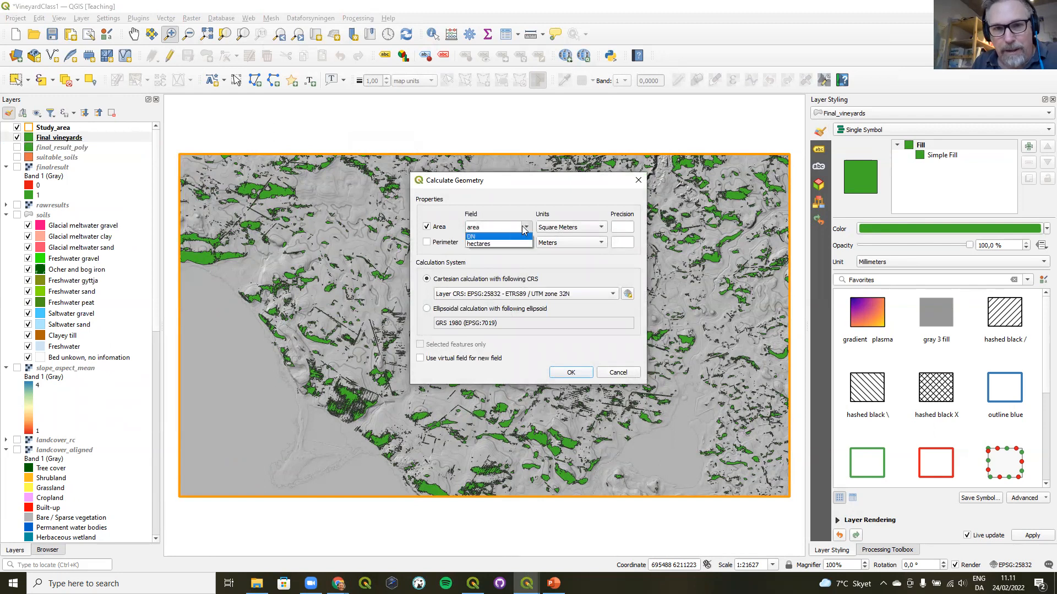
left_click(497, 244)
left_click(574, 228)
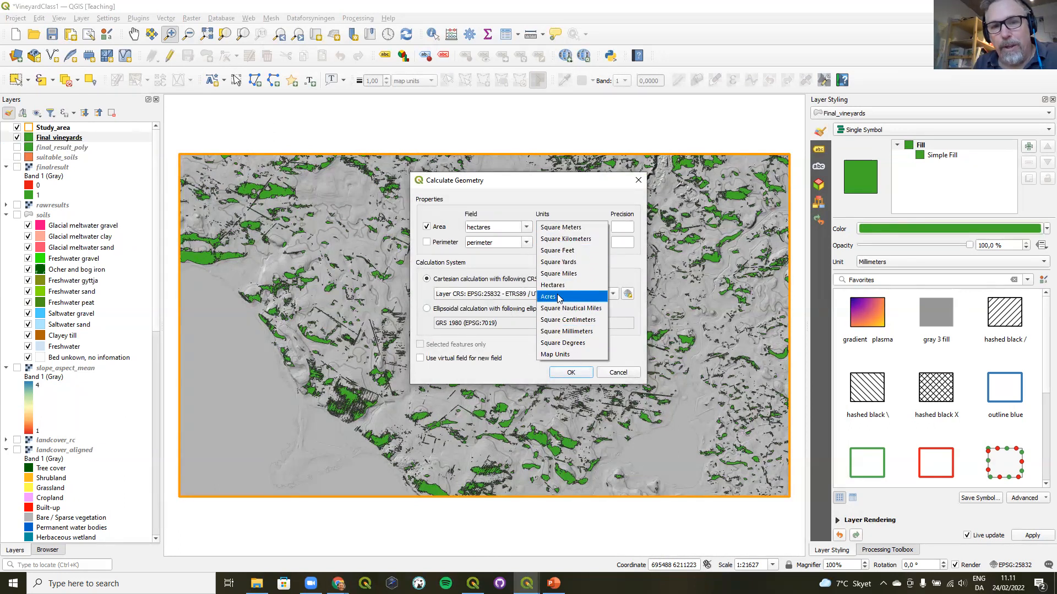
left_click(549, 285)
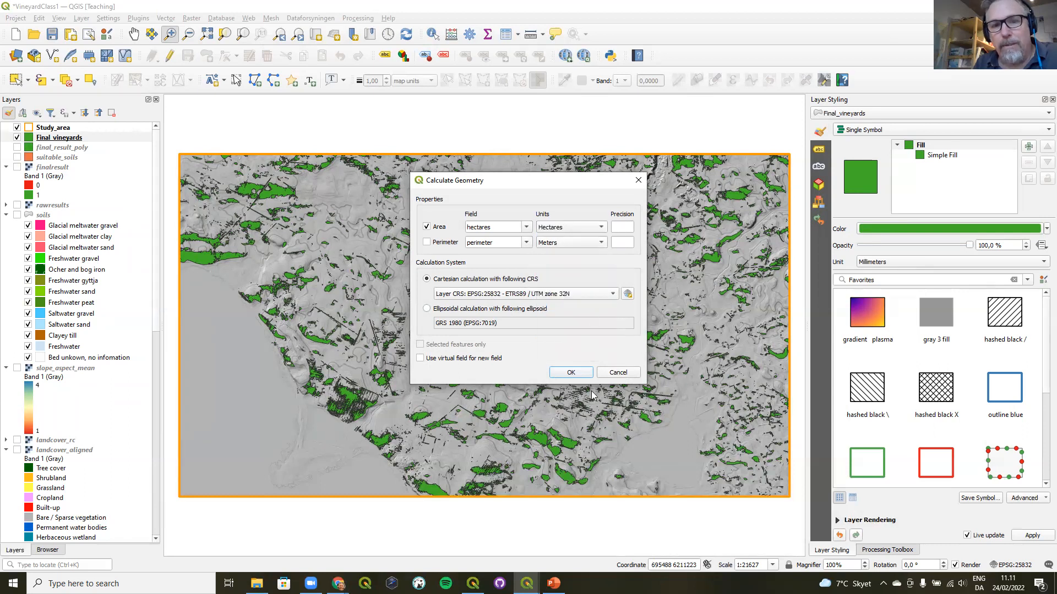
left_click(569, 373)
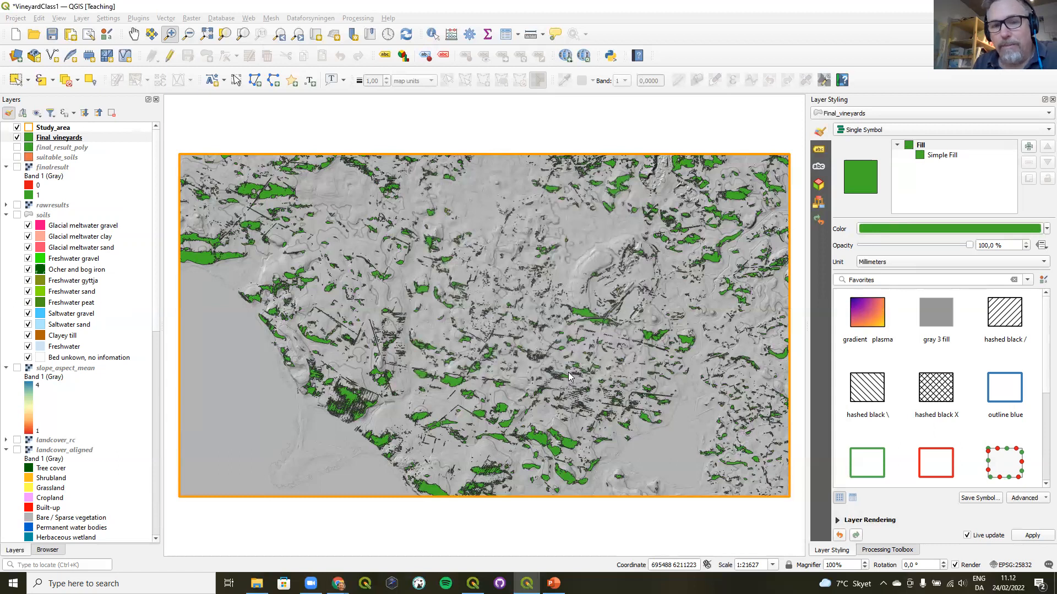
- Stop editing the Final_vineyards layer and check the calculated hectares values in its attribute table
left_click(504, 35)
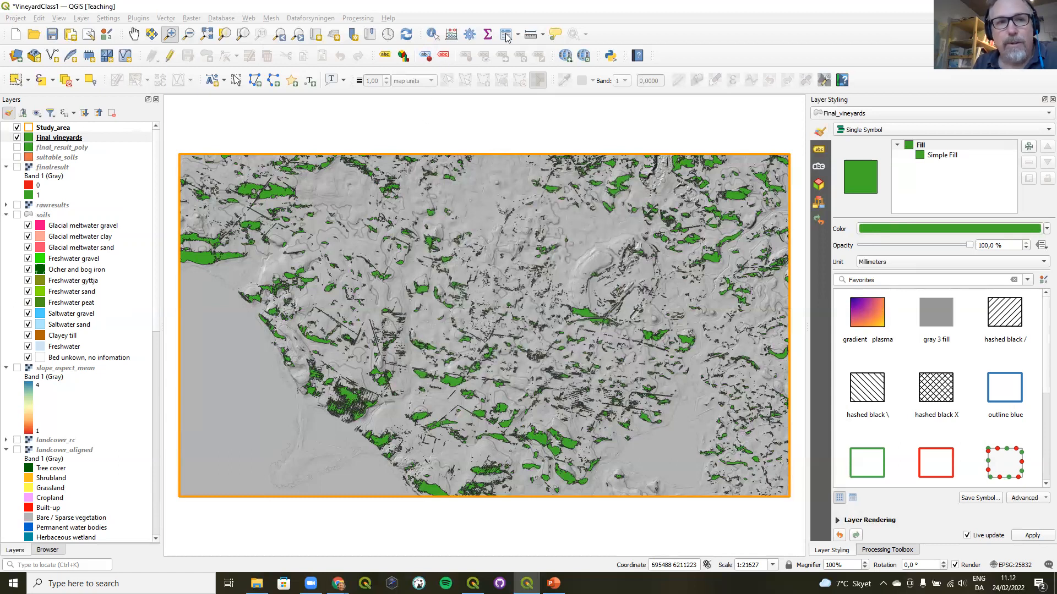
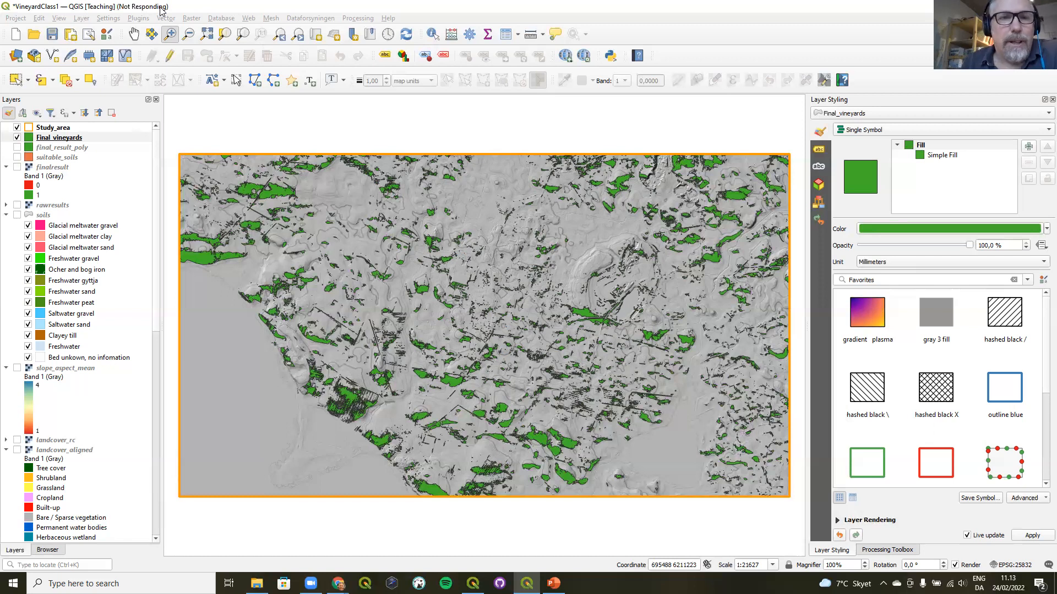
left_click(73, 137)
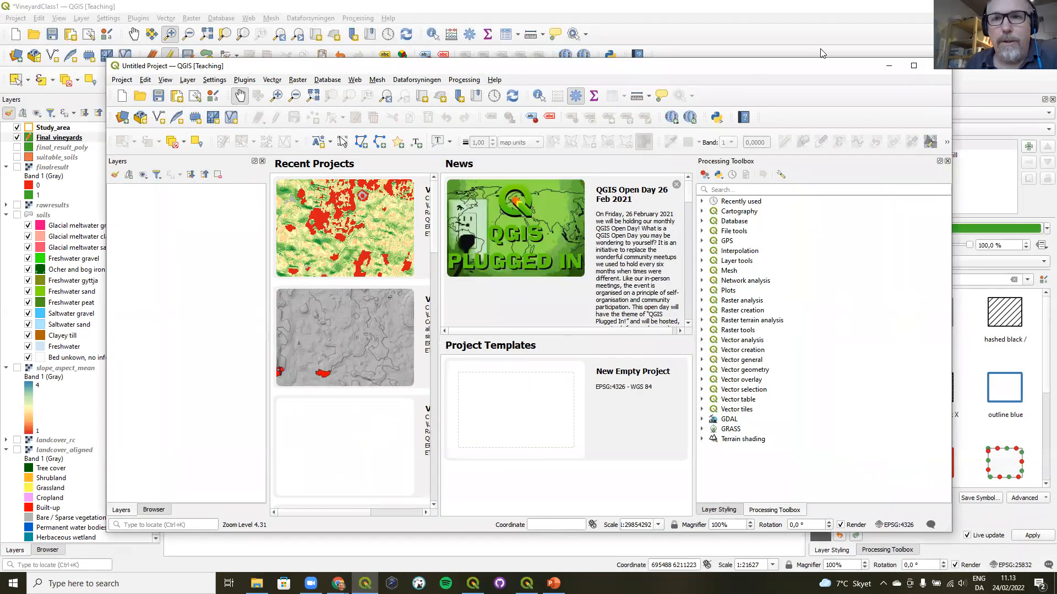
left_click(888, 66)
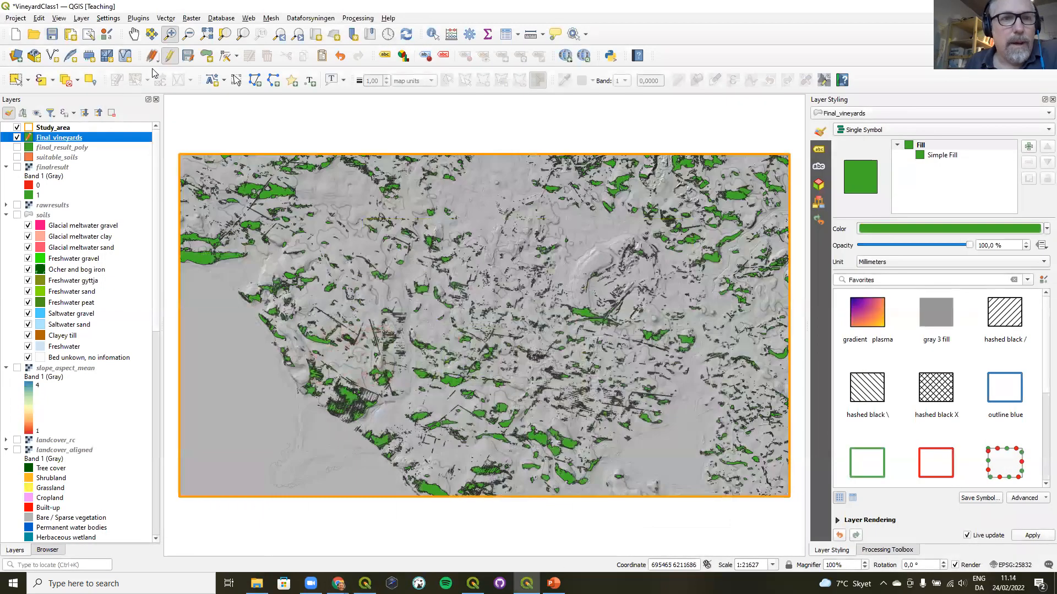
left_click(169, 57)
left_click(508, 298)
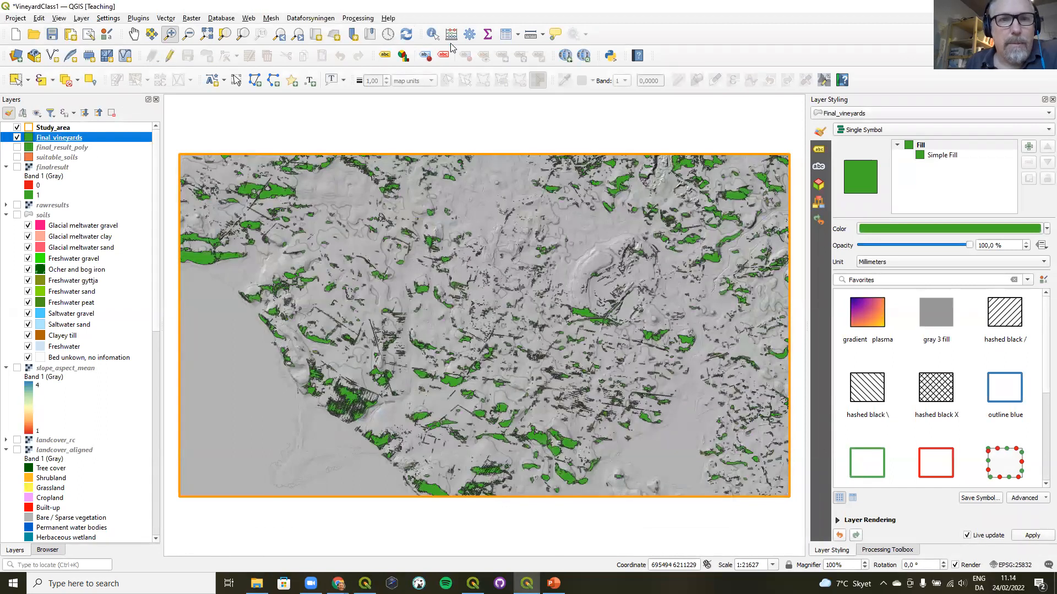
left_click(509, 34)
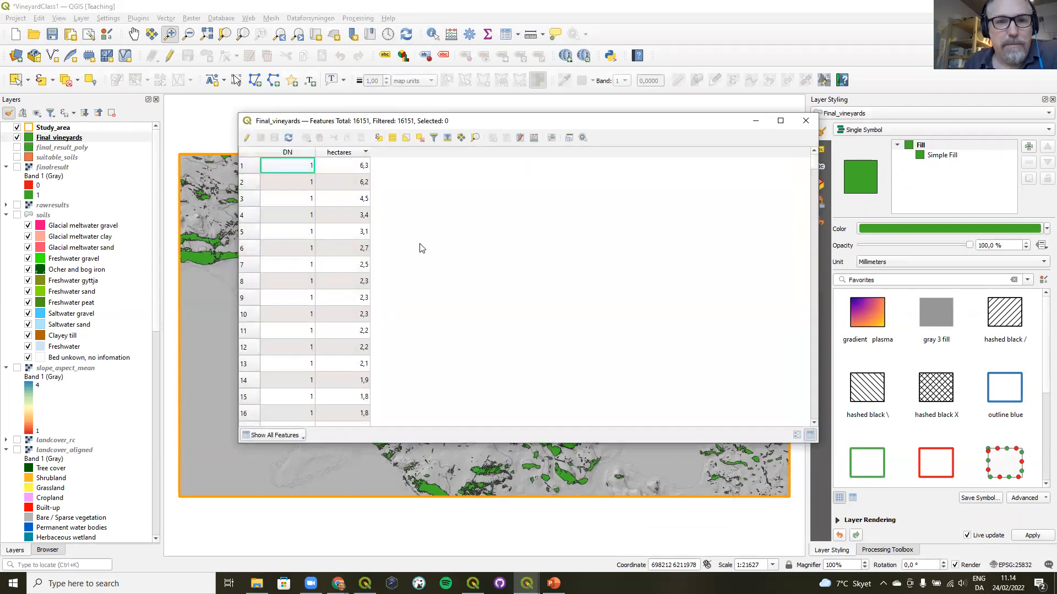
left_click(803, 121)
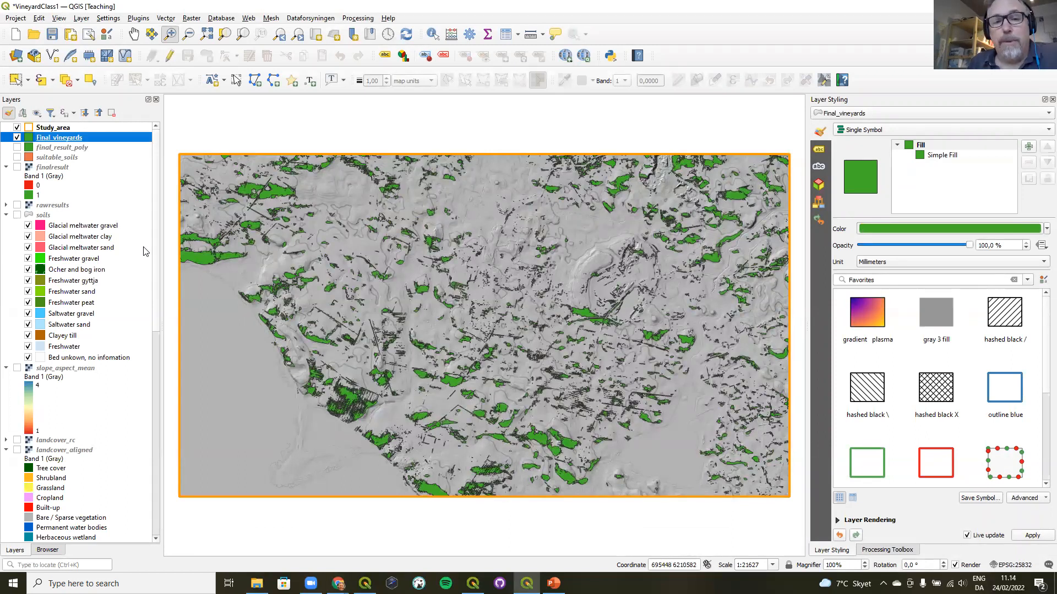
- Filter the Final_vineyards layer with the provider expression "hectares" >= 1.7, testing the query before applying it
double_click(62, 141)
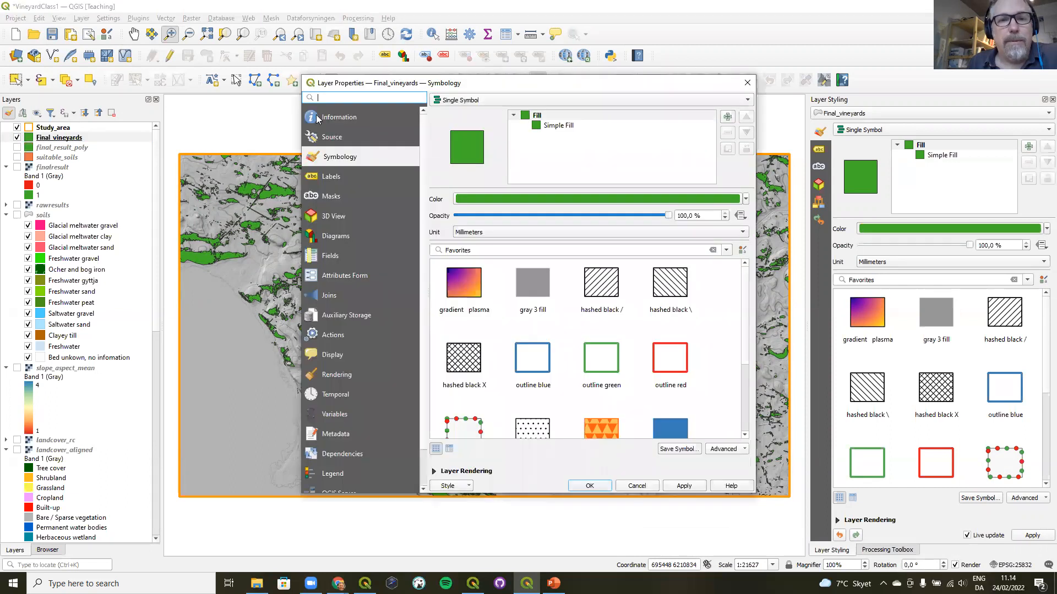
left_click(326, 137)
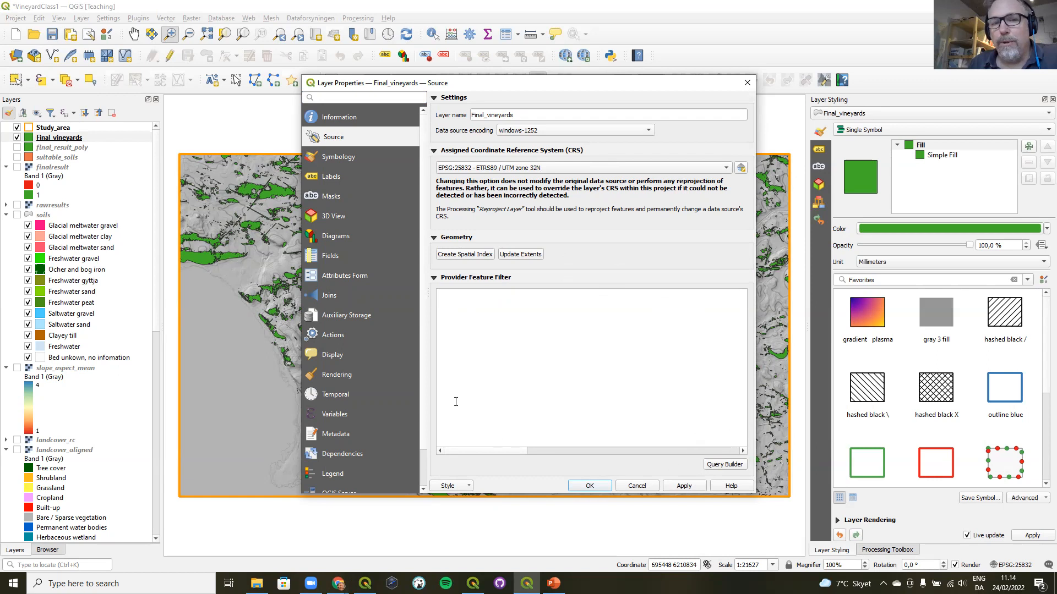
left_click(734, 466)
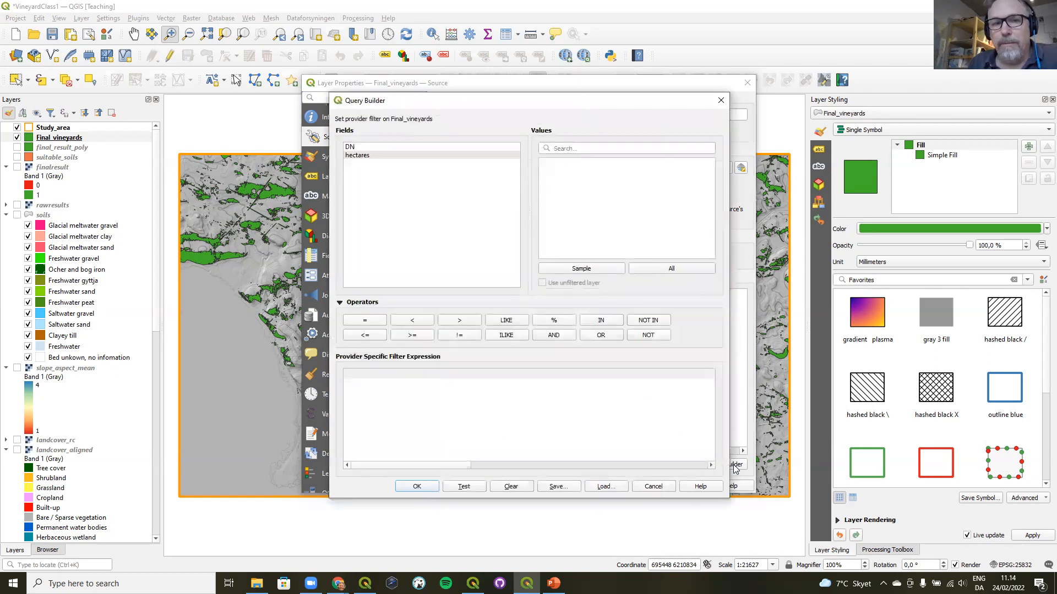
double_click(372, 156)
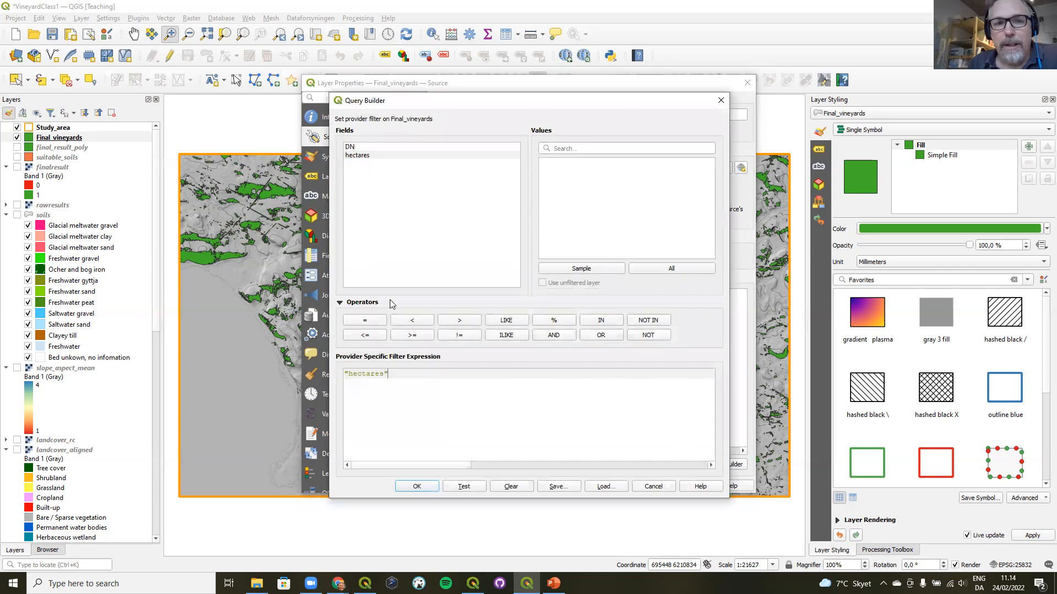
left_click(413, 335)
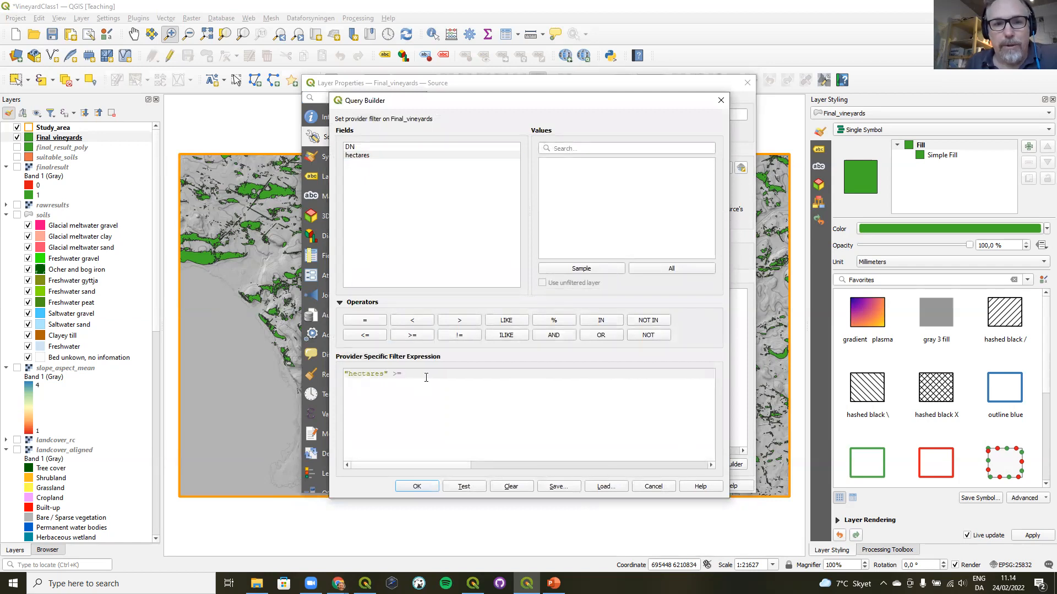
type("1.7")
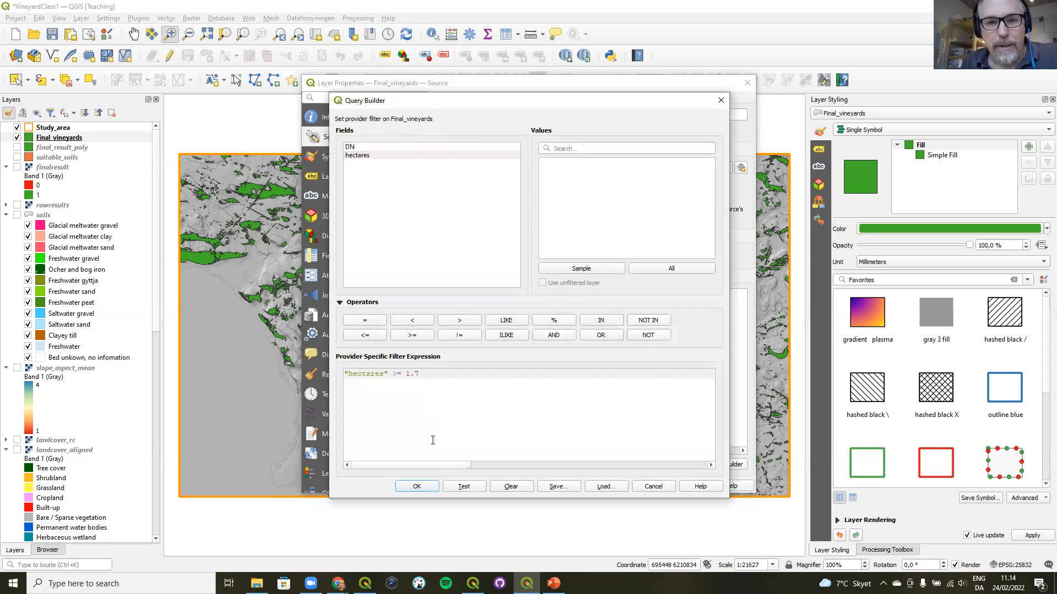
left_click(463, 487)
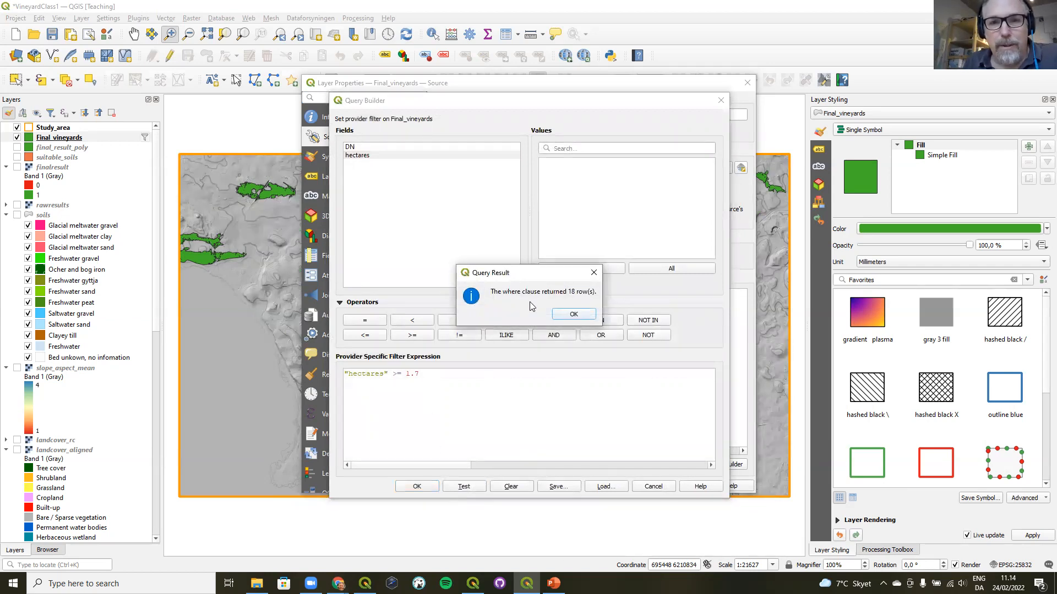
left_click(573, 315)
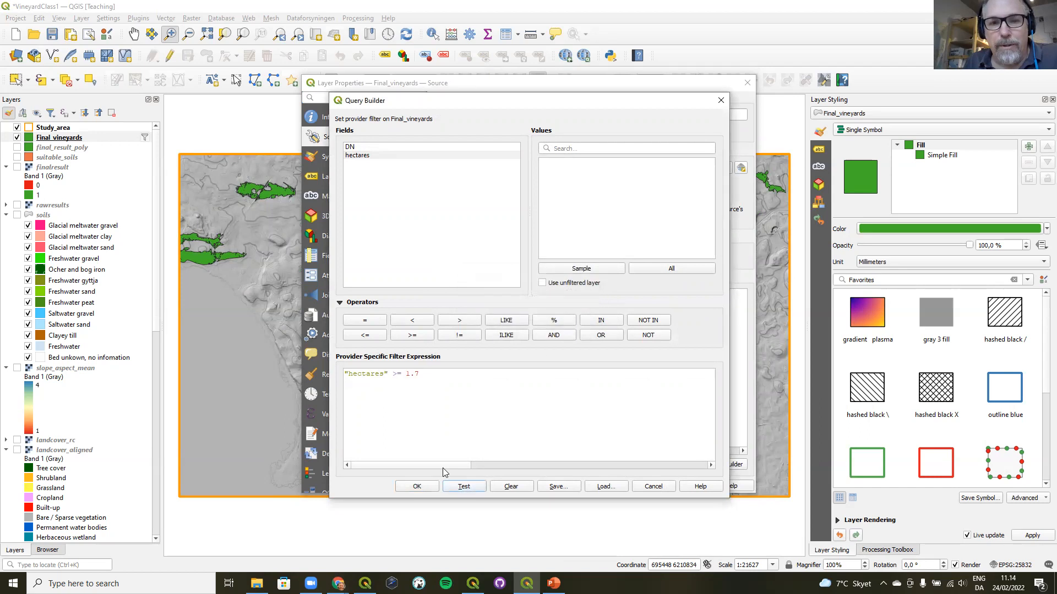
left_click(420, 486)
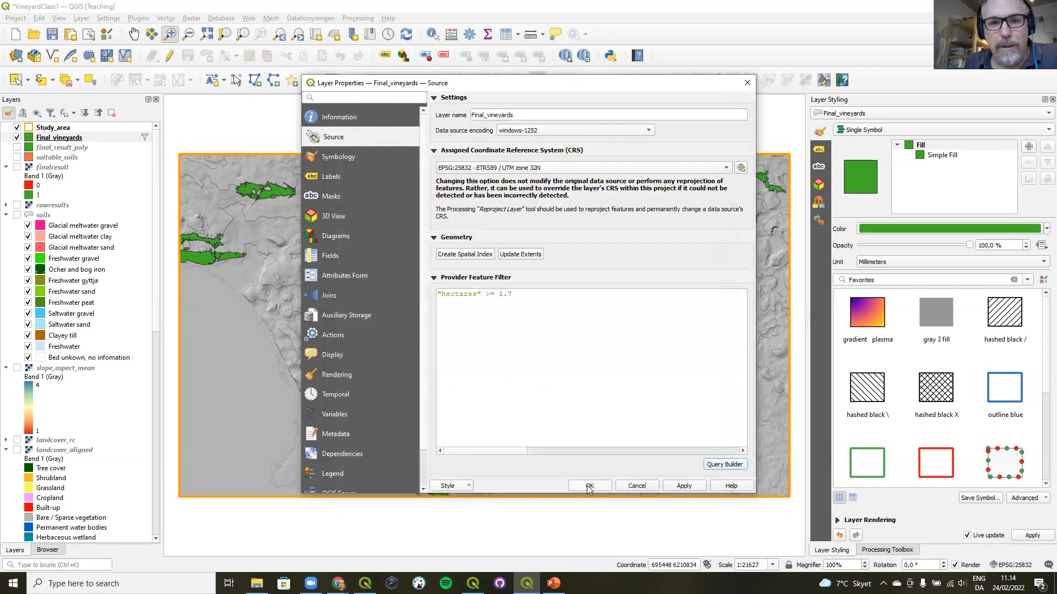
left_click(589, 487)
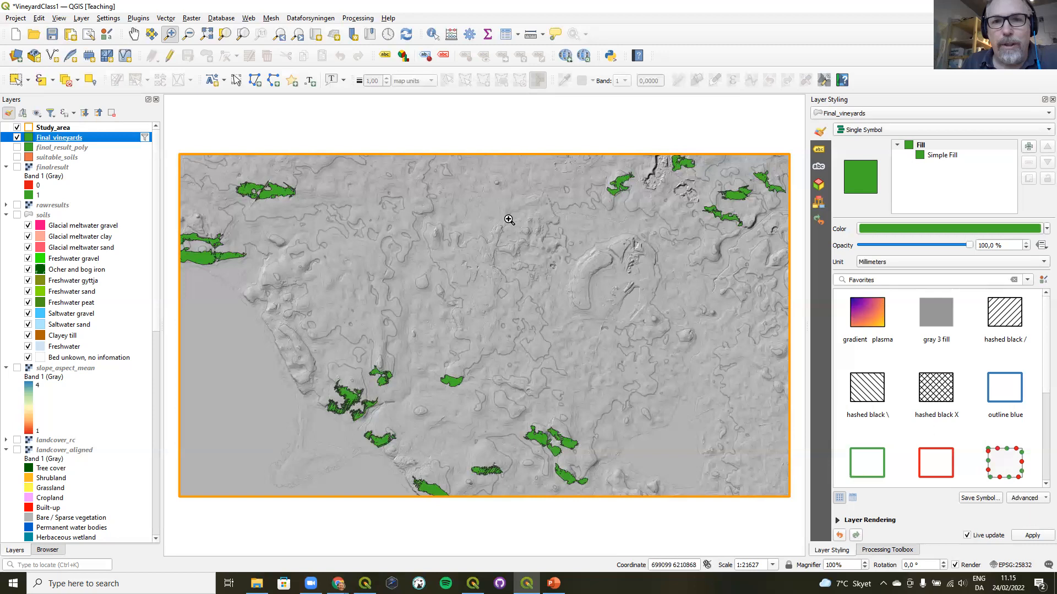
- Examine the shapes of the filtered vineyard polygons up close in the northeast and in the south-central part of the study area
left_click_drag(680, 191, 765, 233)
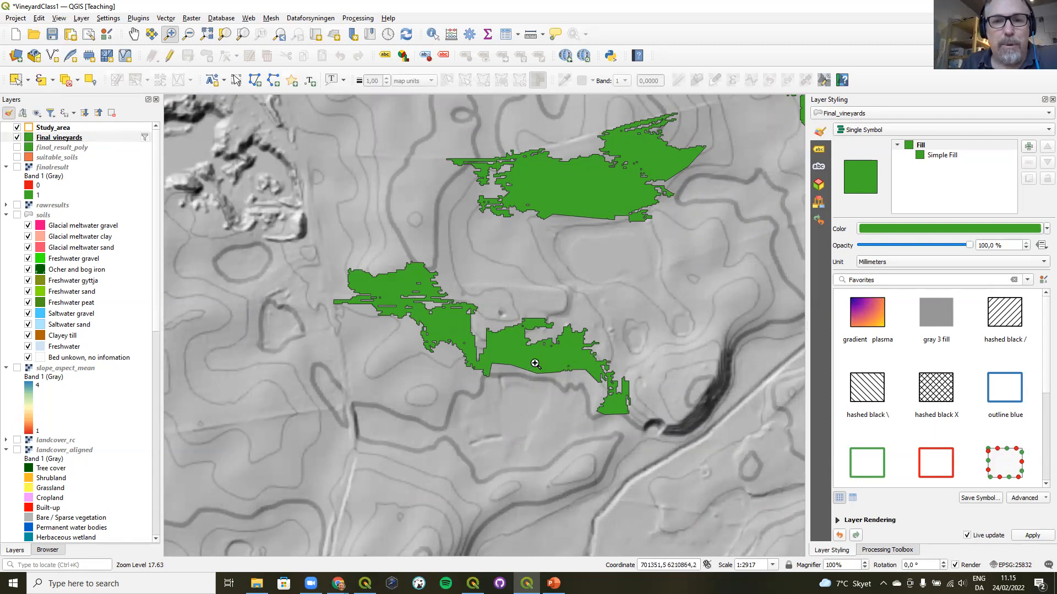
left_click(280, 35)
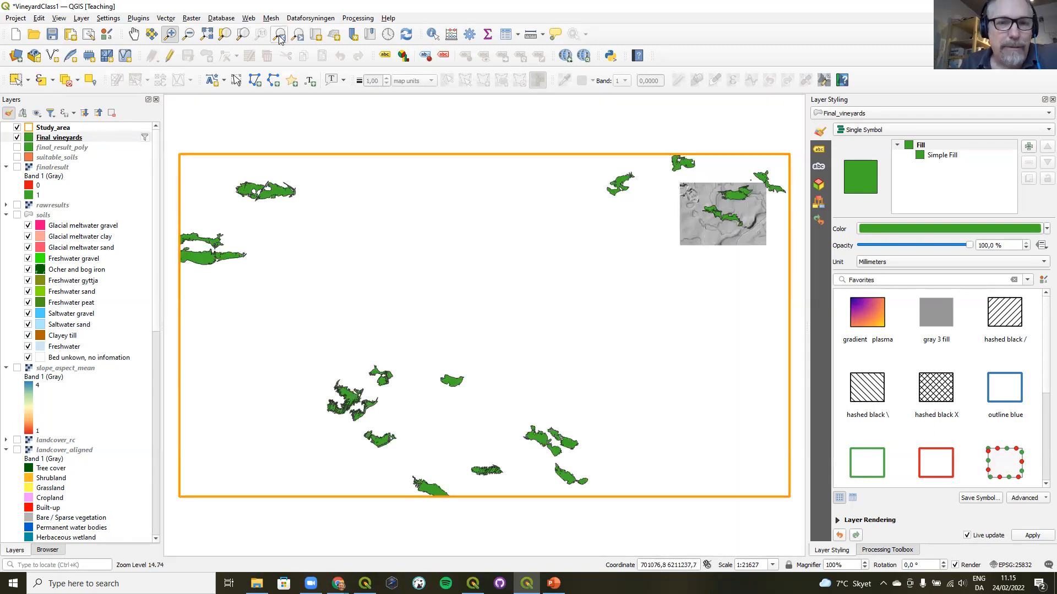
left_click_drag(418, 357, 498, 407)
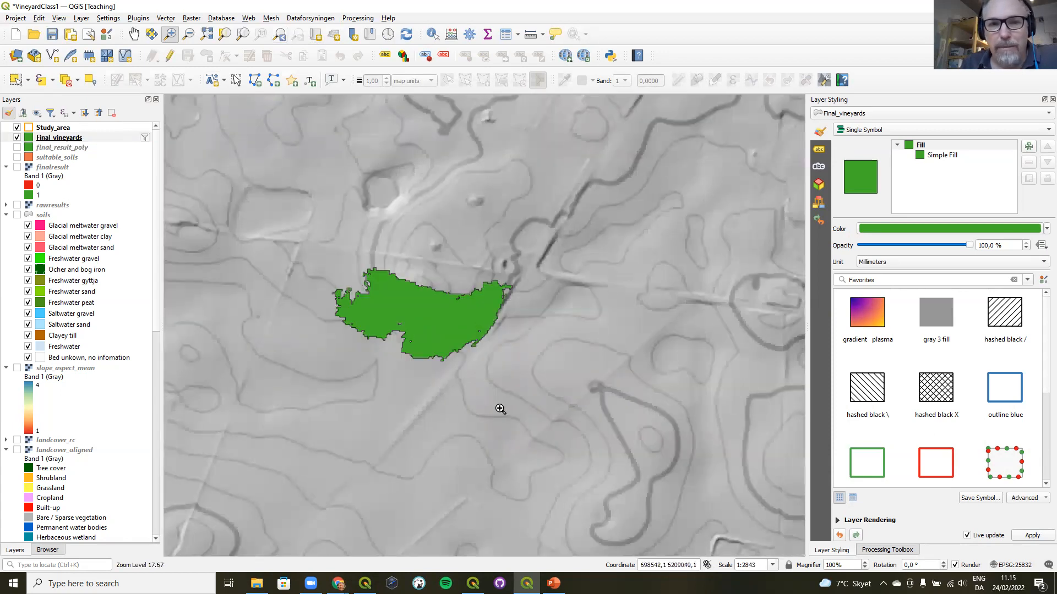
left_click(280, 35)
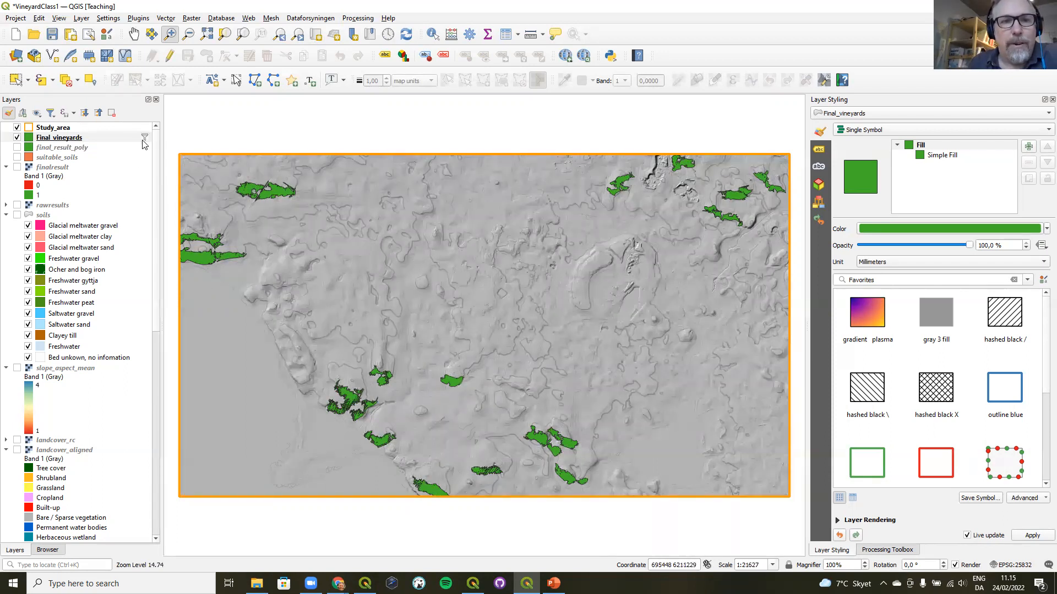
mouse_move(146, 139)
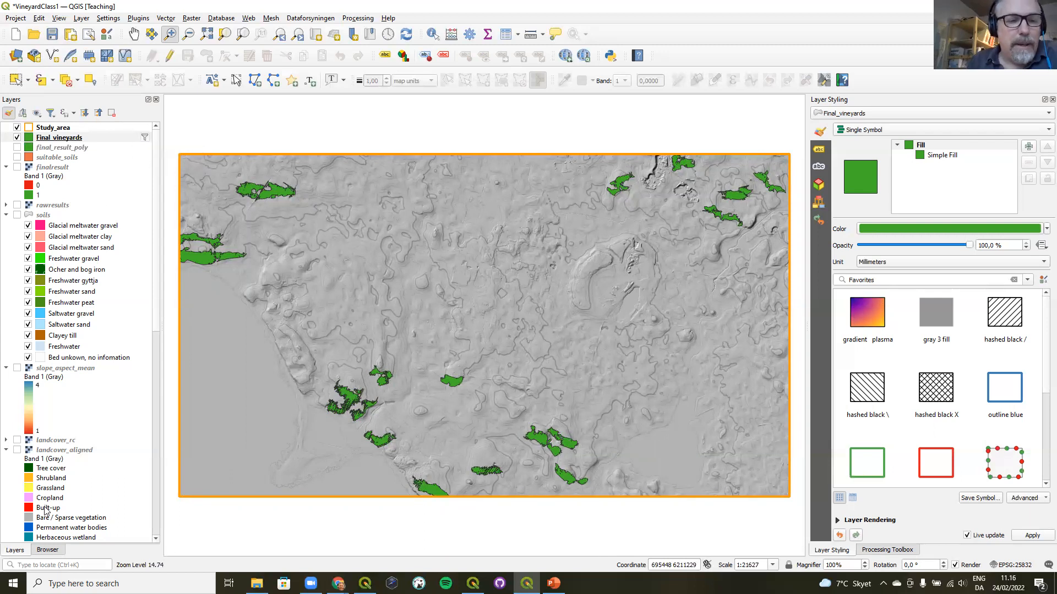
- Save the project, hide the Final_vineyards layer and show the rawresults raster on the map
left_click(53, 34)
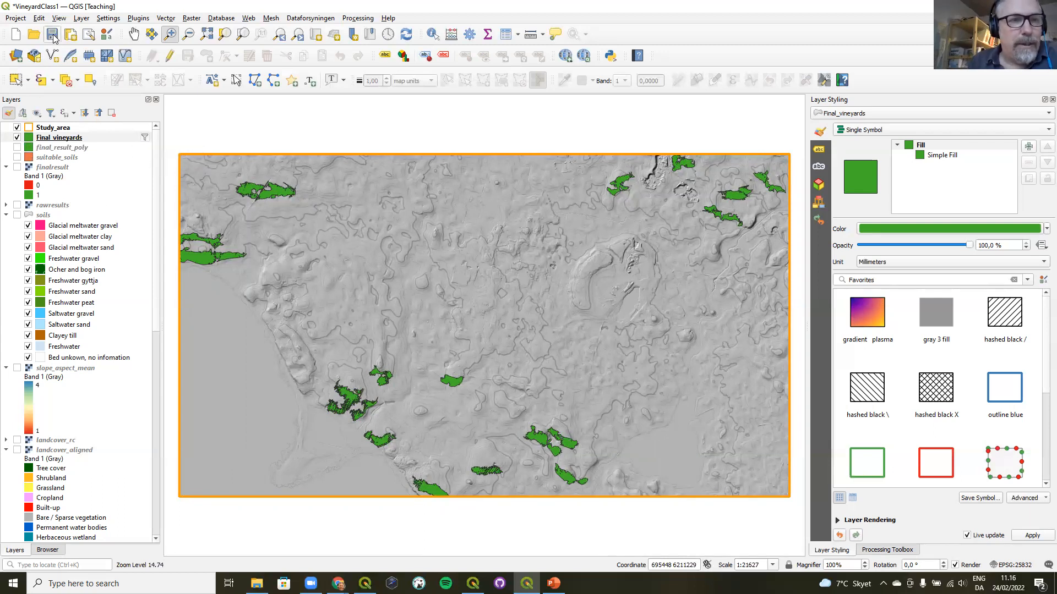
left_click(17, 137)
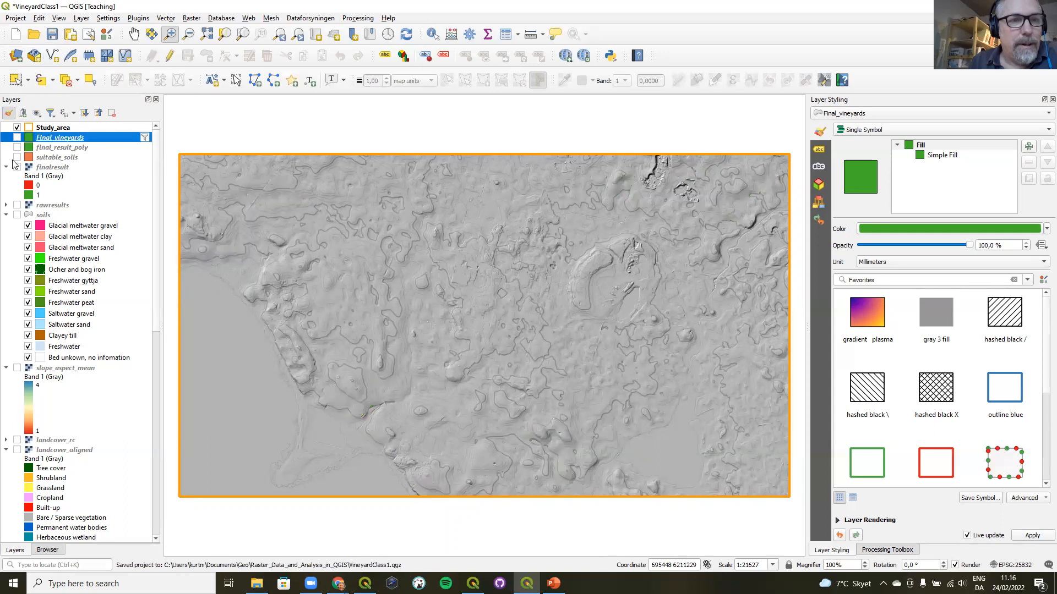
left_click(17, 204)
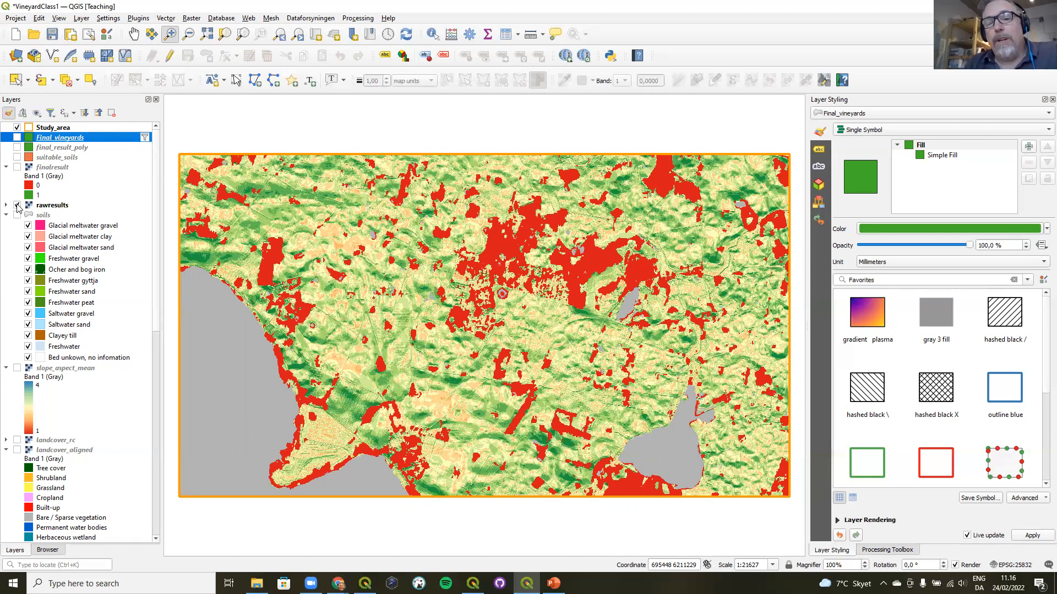
- Add the ParcelsClipped layer from OtherData.gpkg in the Course_data folder to the project and return to the layer list
left_click(48, 550)
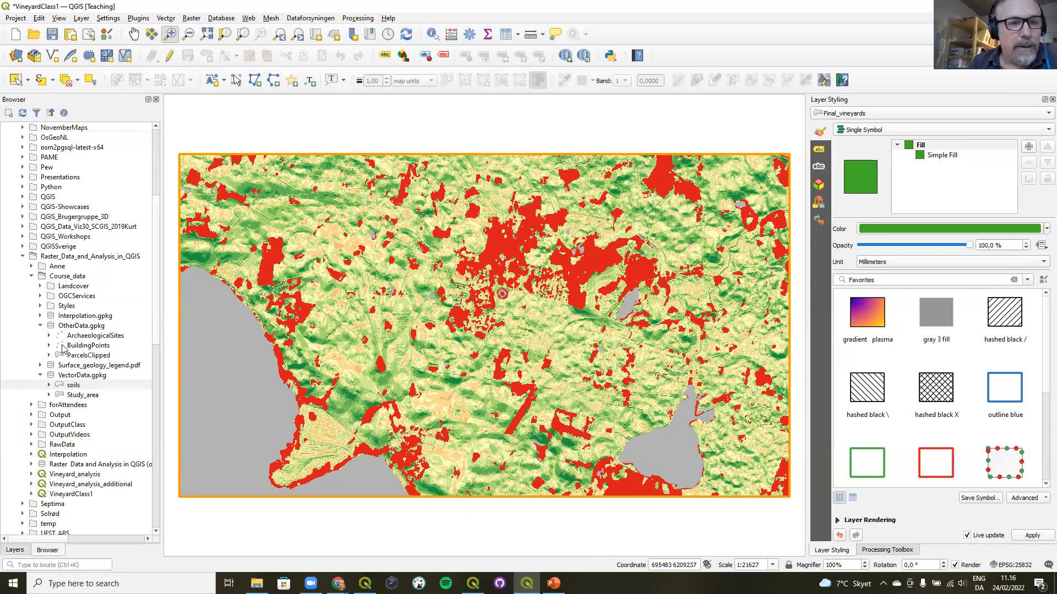
left_click(64, 329)
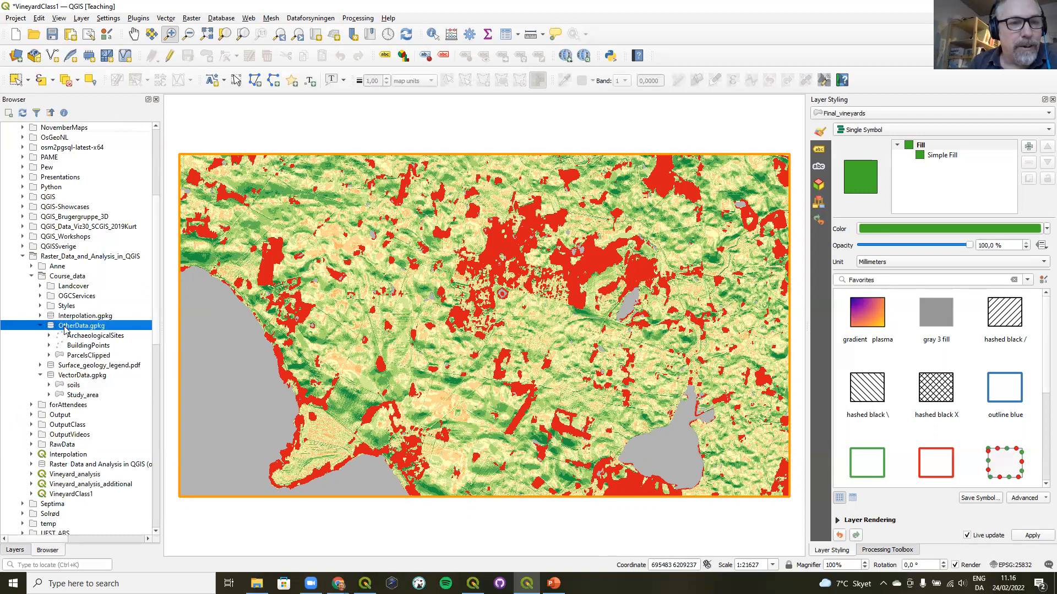
right_click(80, 355)
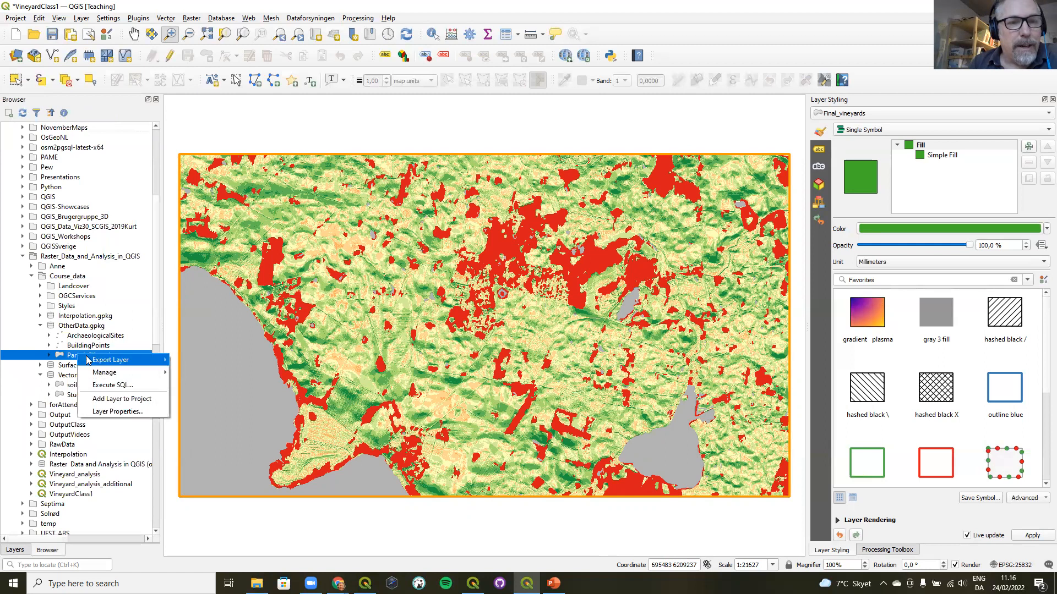
mouse_move(86, 361)
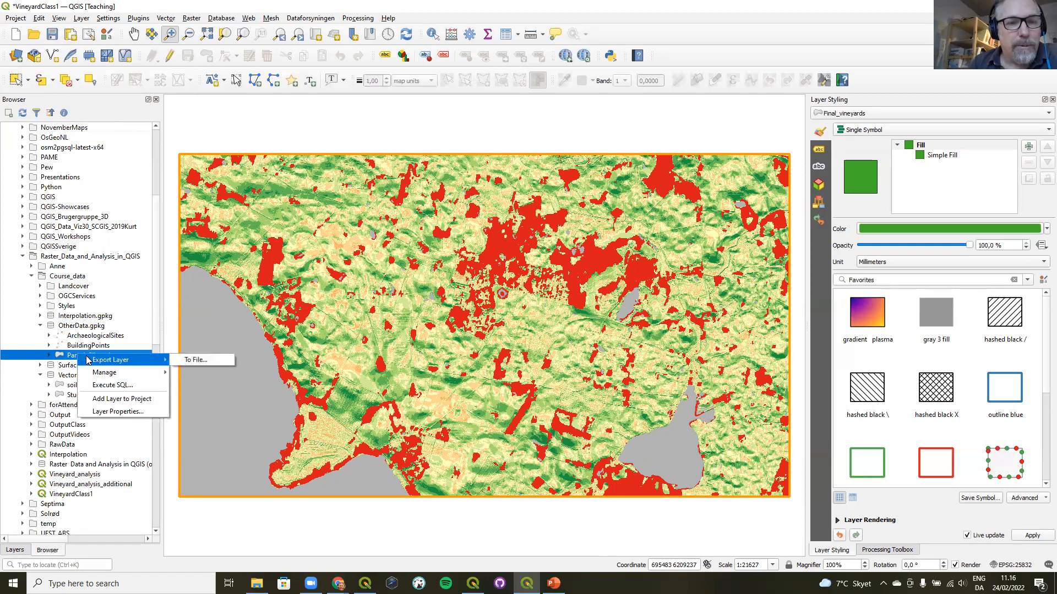
left_click(97, 399)
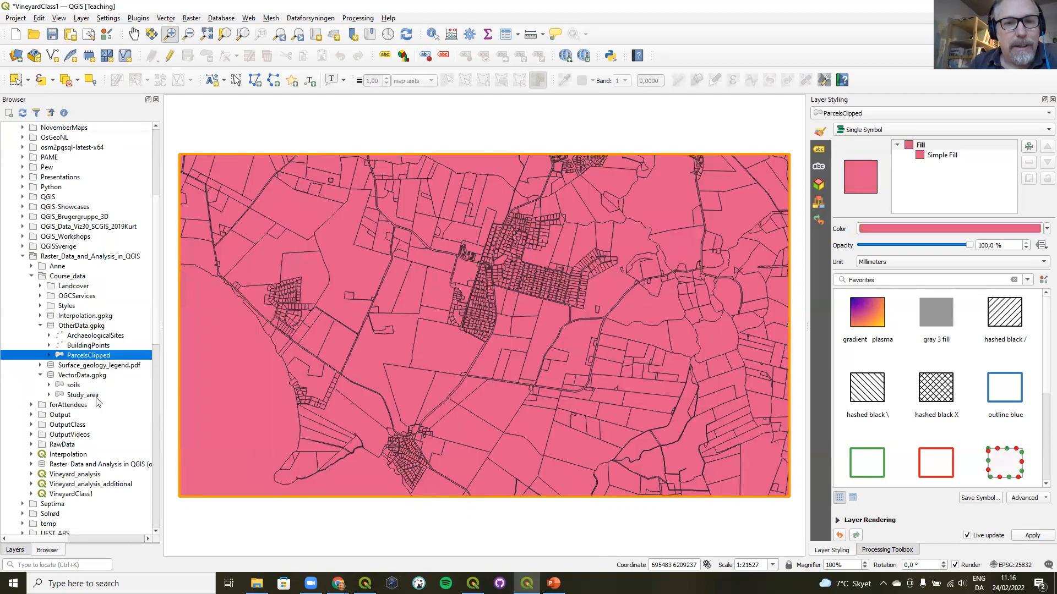
left_click(15, 550)
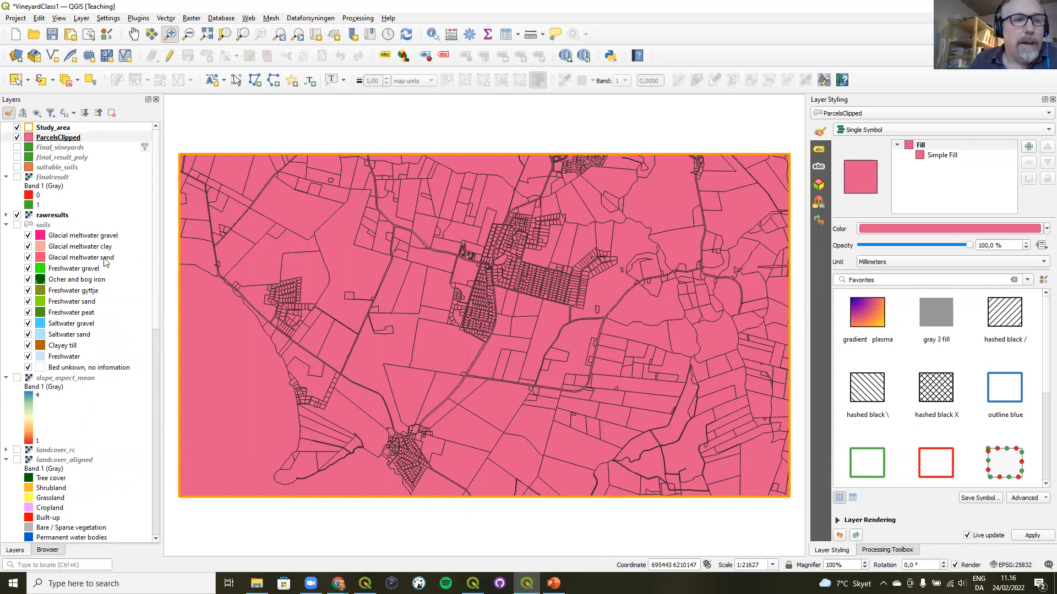
- Expand and select the rawresults raster, then search the processing algorithms for "zone" and open Zonal statistics
left_click(7, 215)
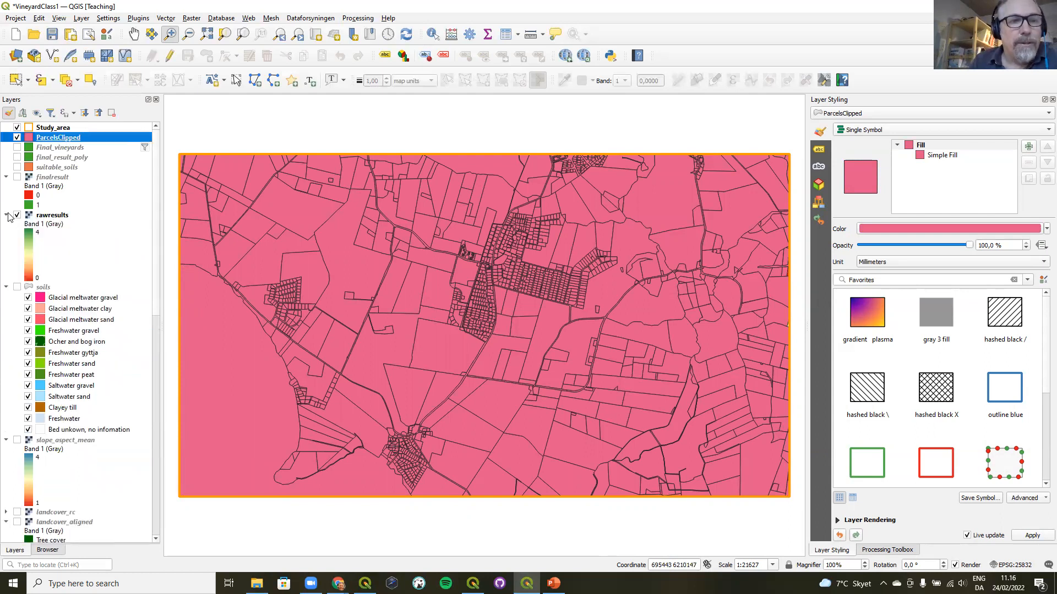
left_click(46, 217)
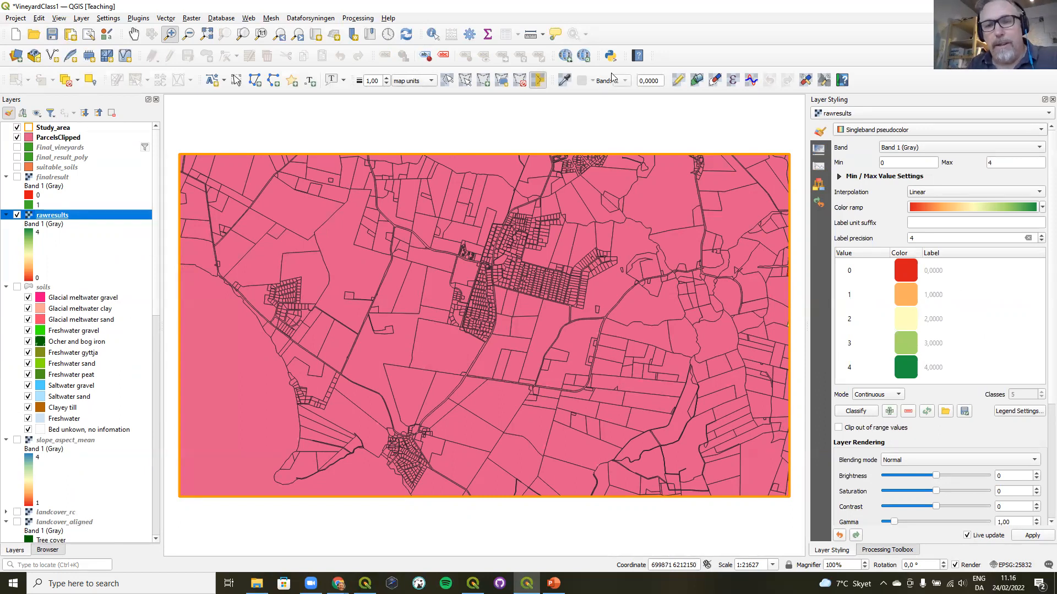
left_click(896, 551)
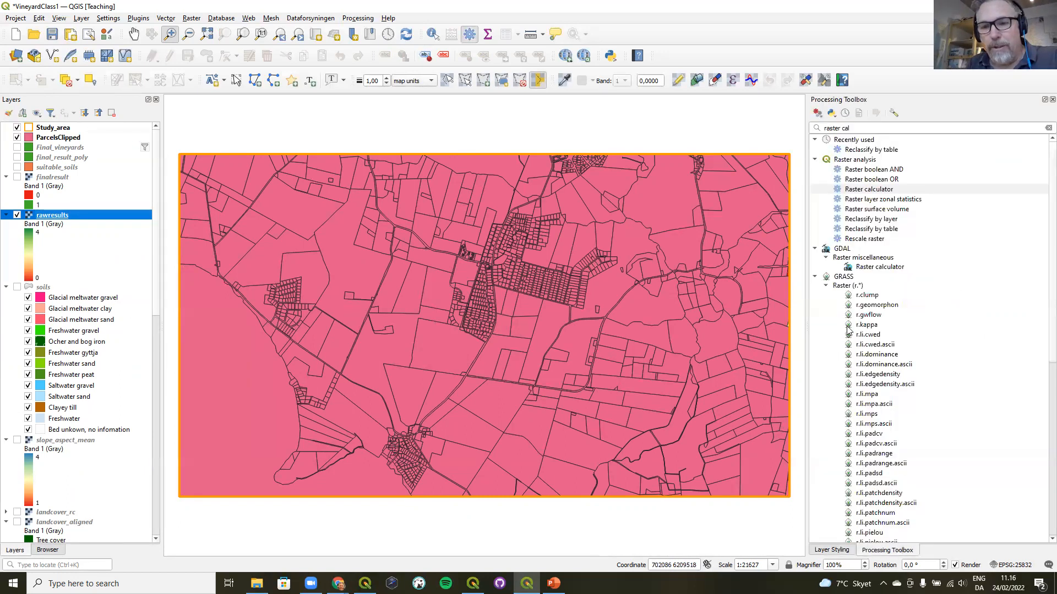
left_click(1048, 127)
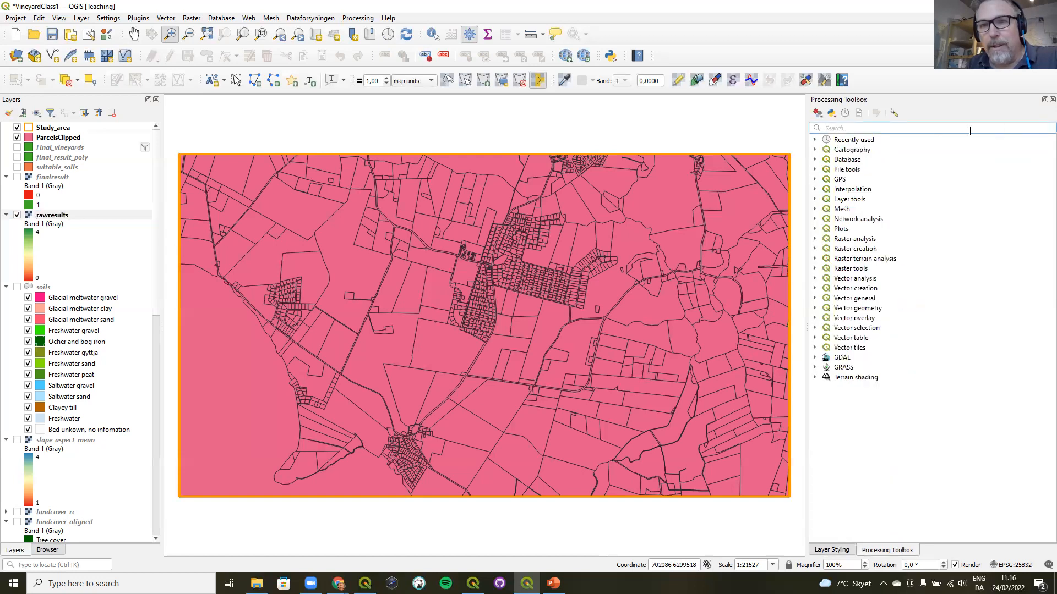
type("zone")
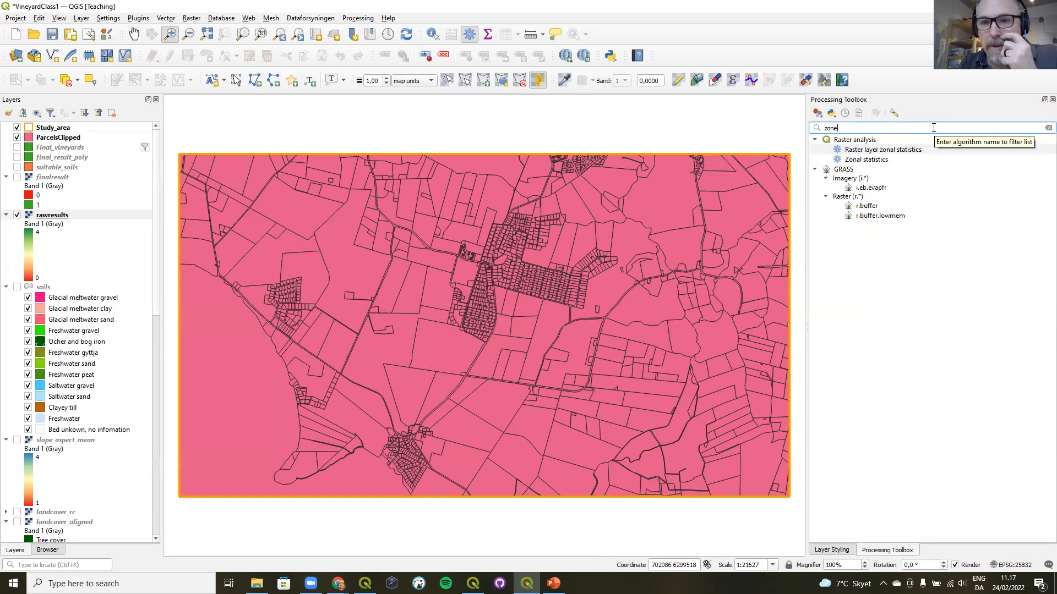
left_click(881, 161)
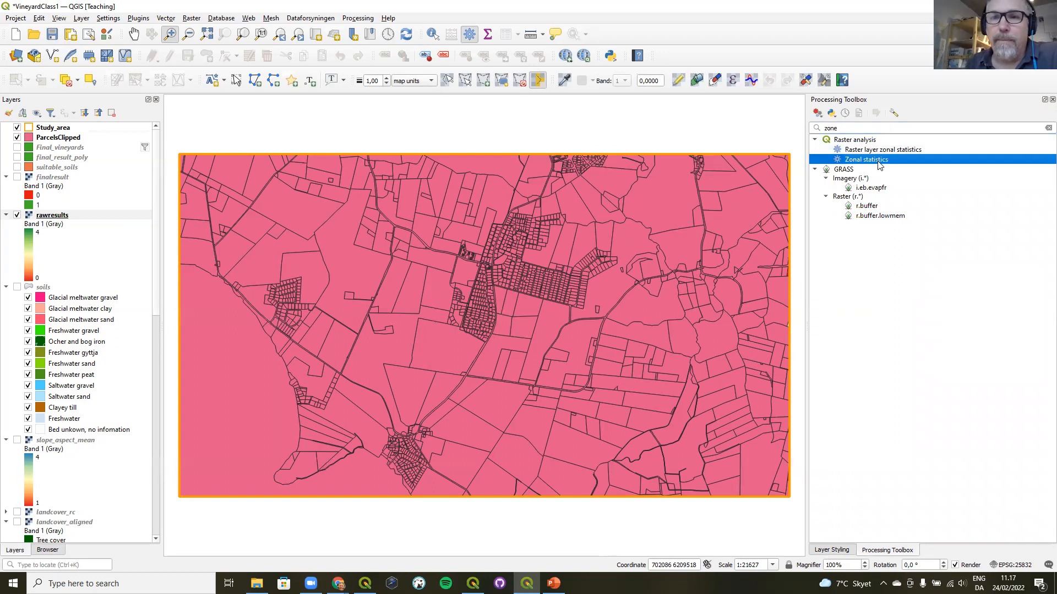
double_click(883, 162)
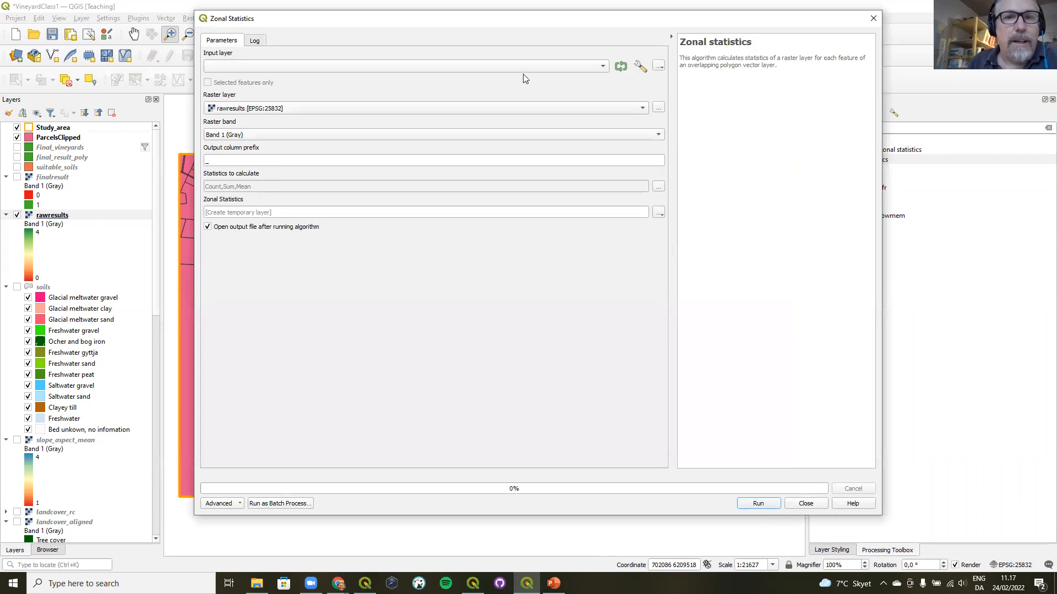
- Set ParcelsClipped as the zonal statistics input layer and review the statistics to calculate, keeping Count, Sum and Mean
left_click(548, 67)
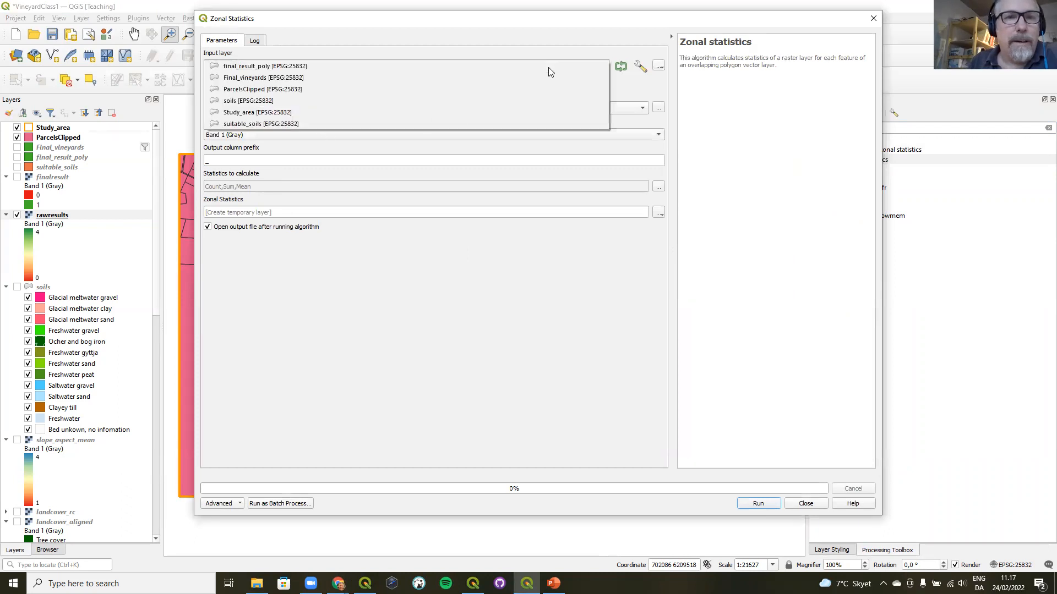
left_click(515, 90)
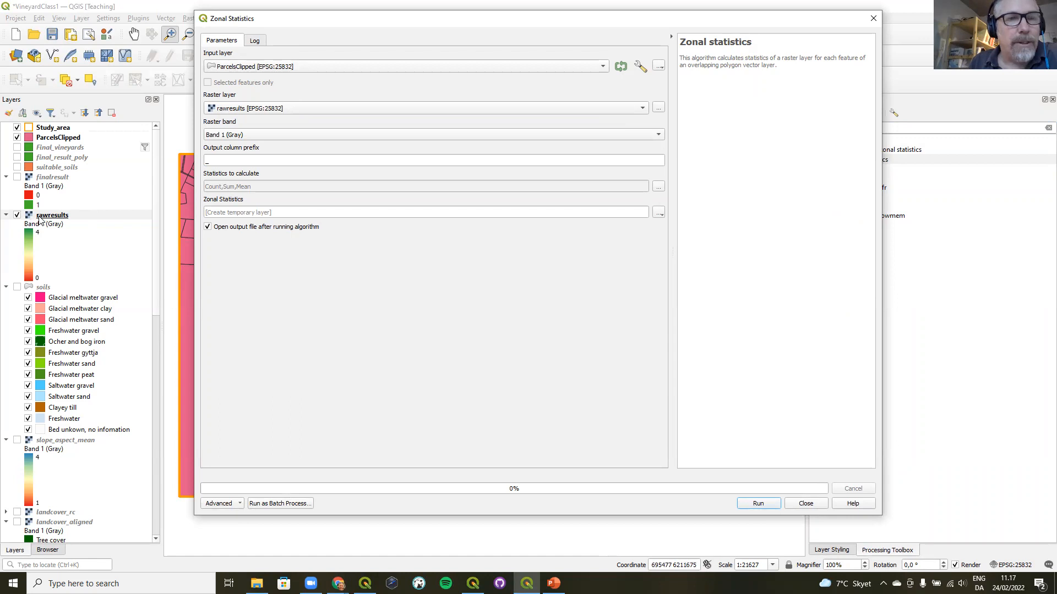
left_click(213, 160)
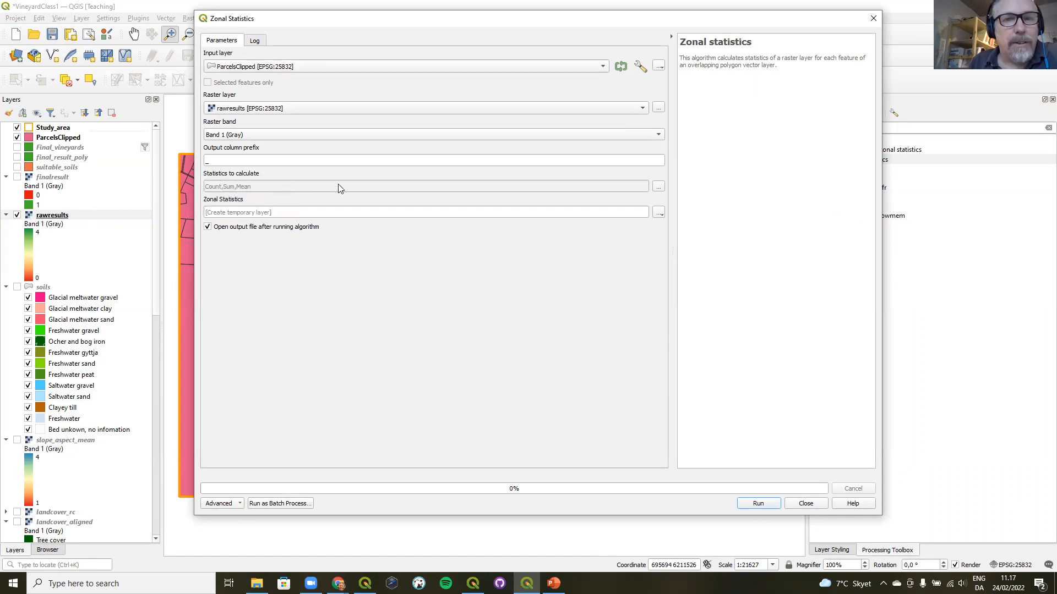
left_click(658, 187)
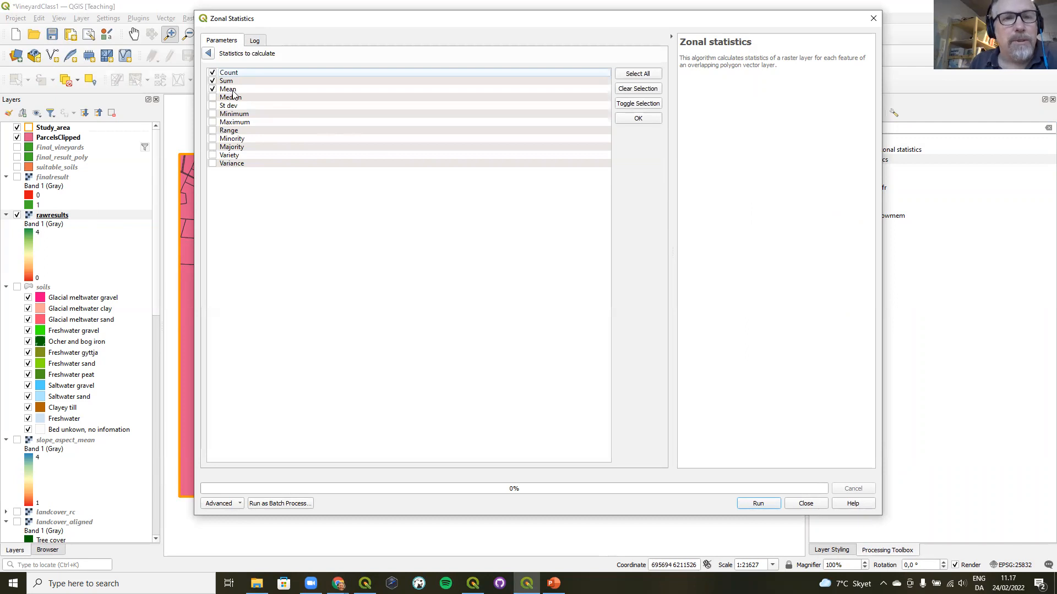
left_click(208, 54)
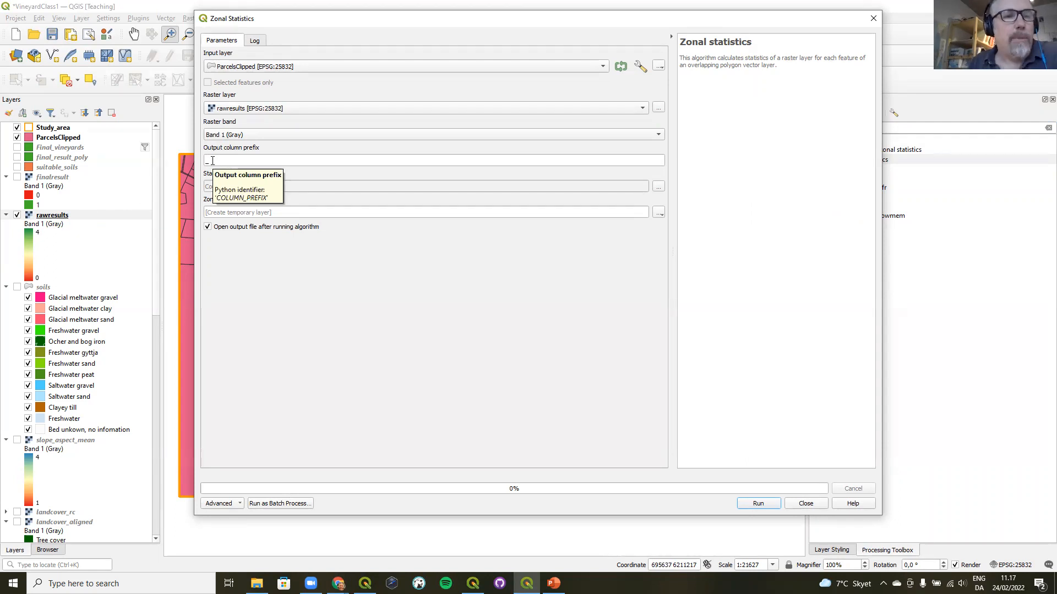
- Set the zonal statistics output to a shapefile named parcels_raw_results in the OutputClass folder, run the algorithm and close it
left_click(659, 213)
left_click(668, 238)
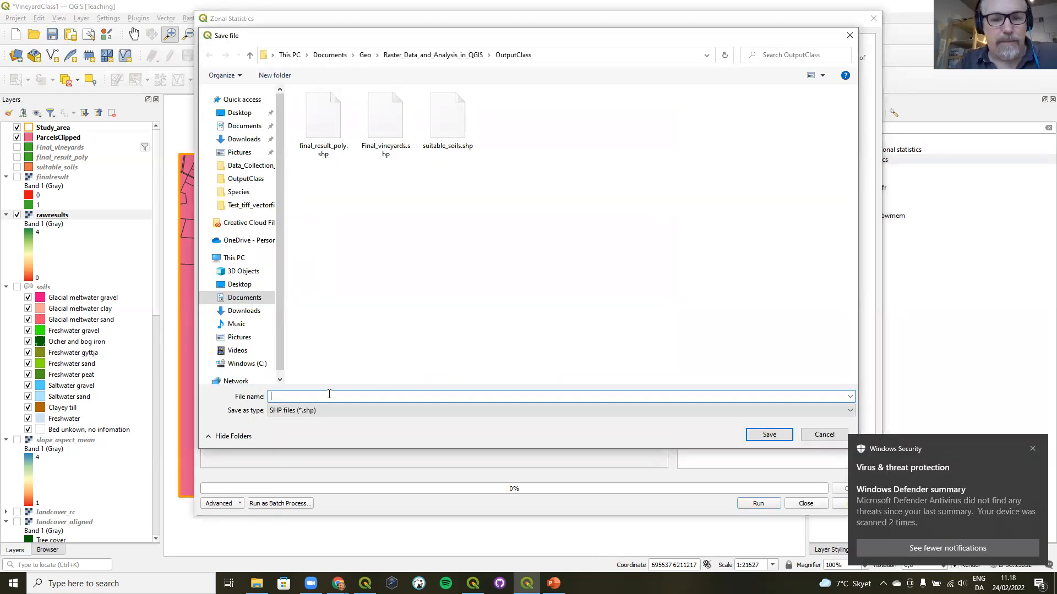
type("parcels")
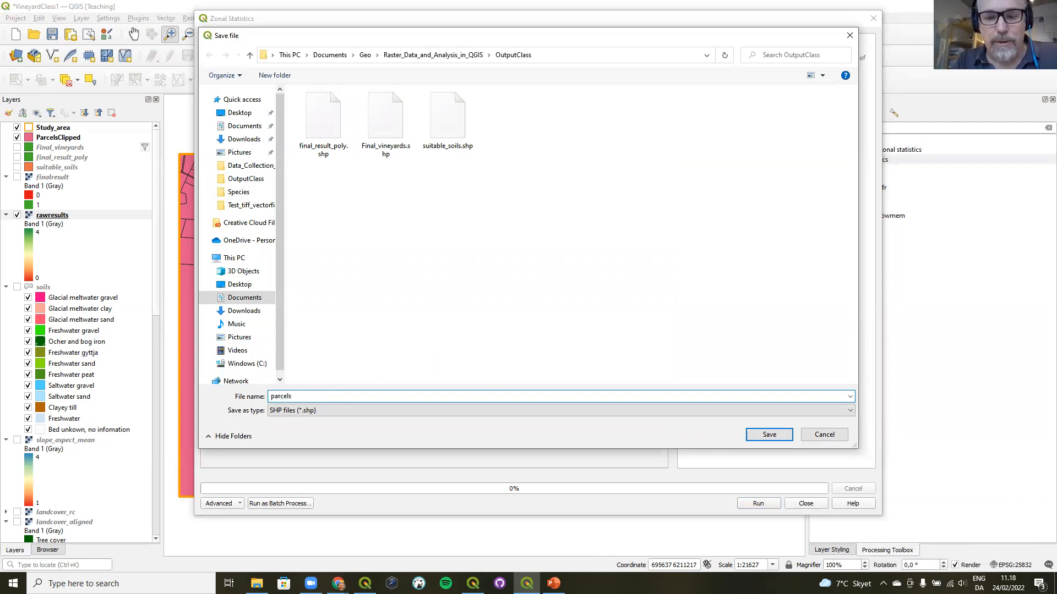
type("_ra")
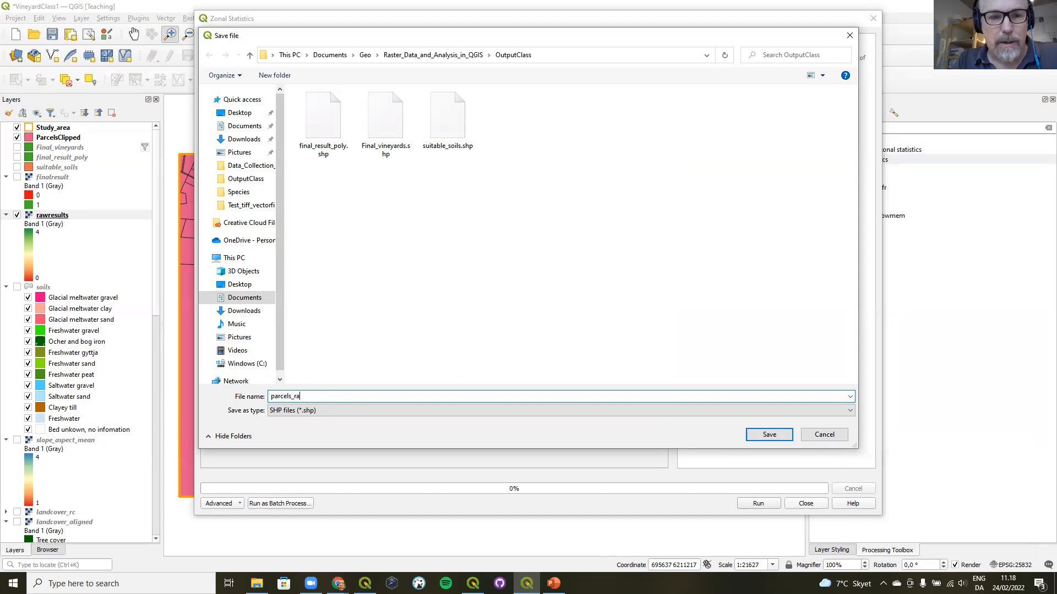
type("w_results")
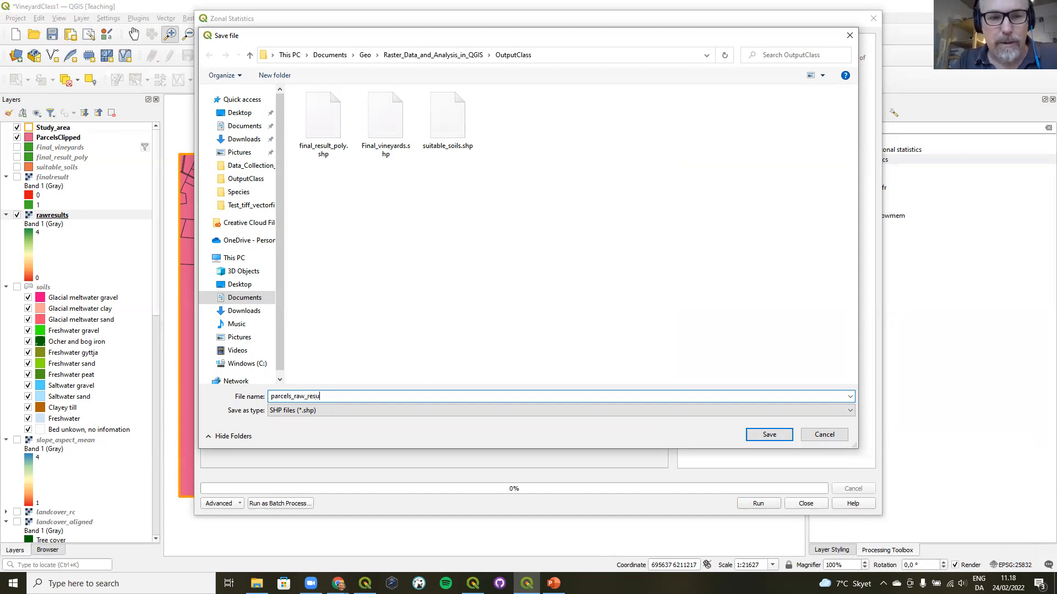
left_click(752, 434)
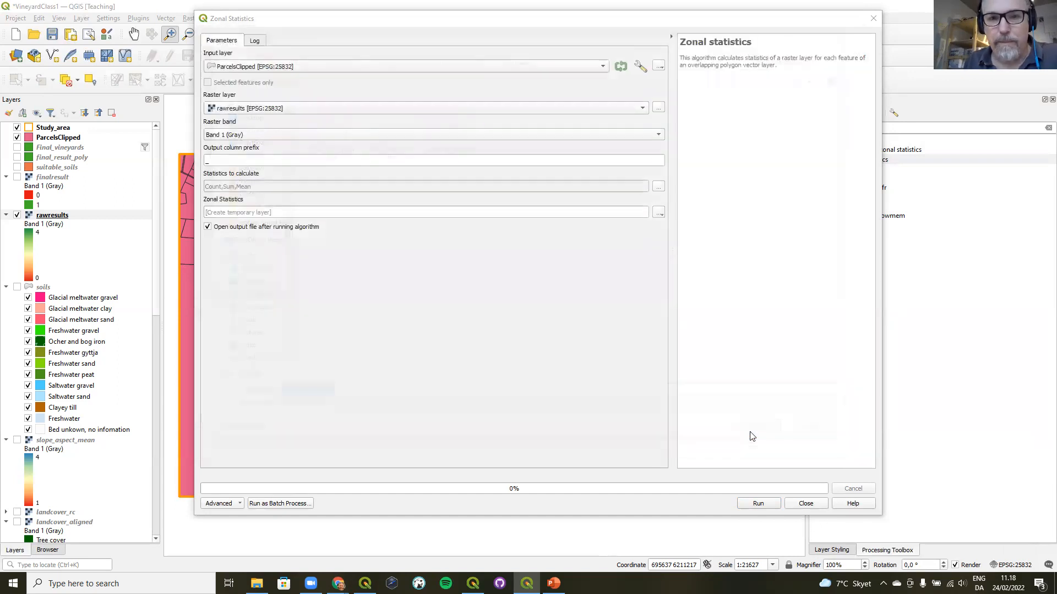
left_click(752, 503)
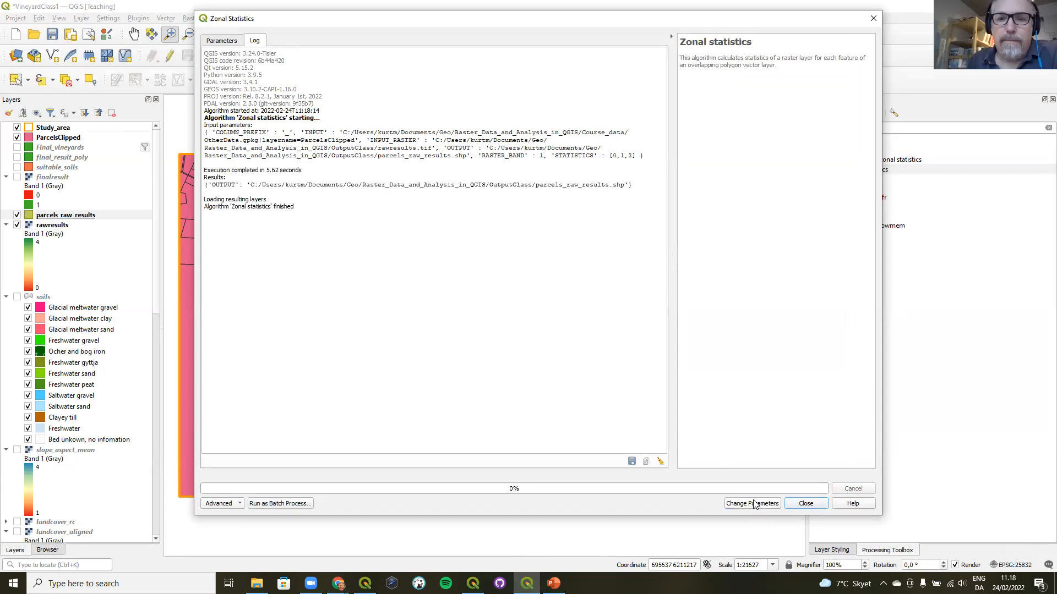
left_click(806, 503)
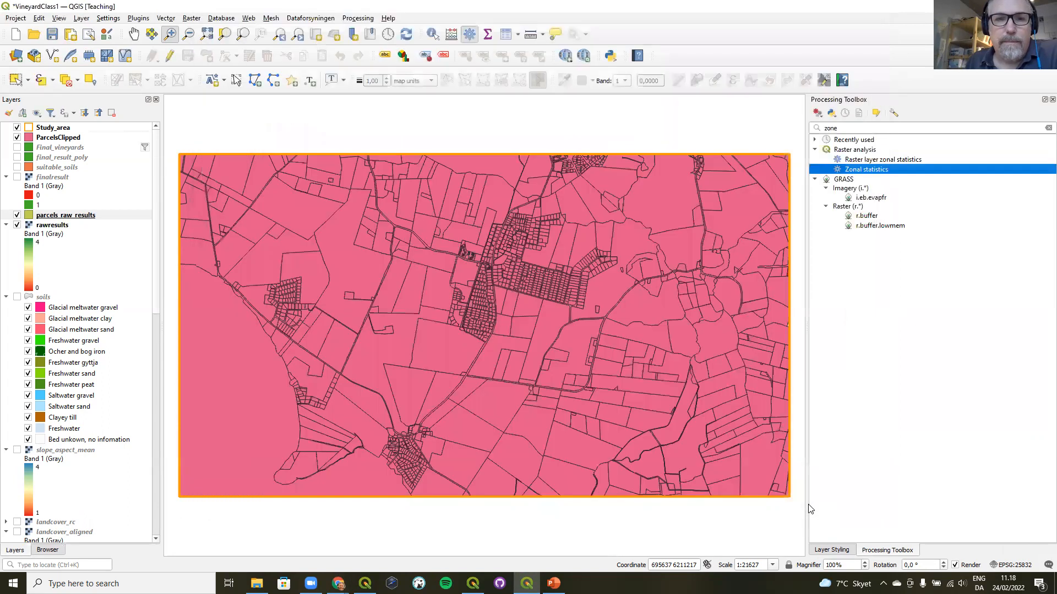
- Move the parcels_raw_results layer directly below Study_area in the layer order and hide the ParcelsClipped layer
mouse_move(72, 218)
left_mouse_down()
mouse_move(81, 209)
mouse_move(31, 134)
left_mouse_up()
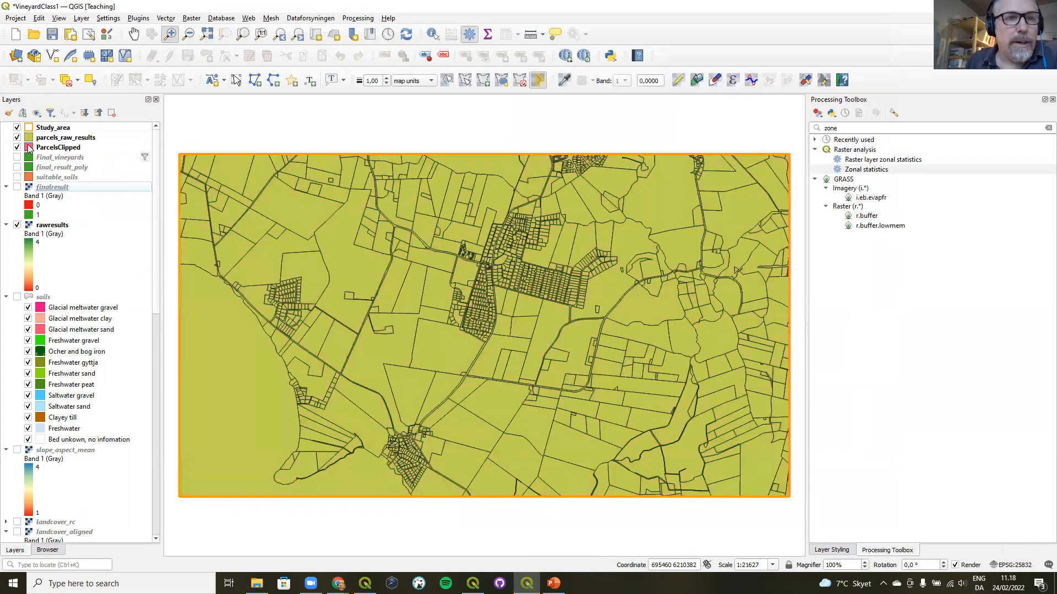
left_click(17, 147)
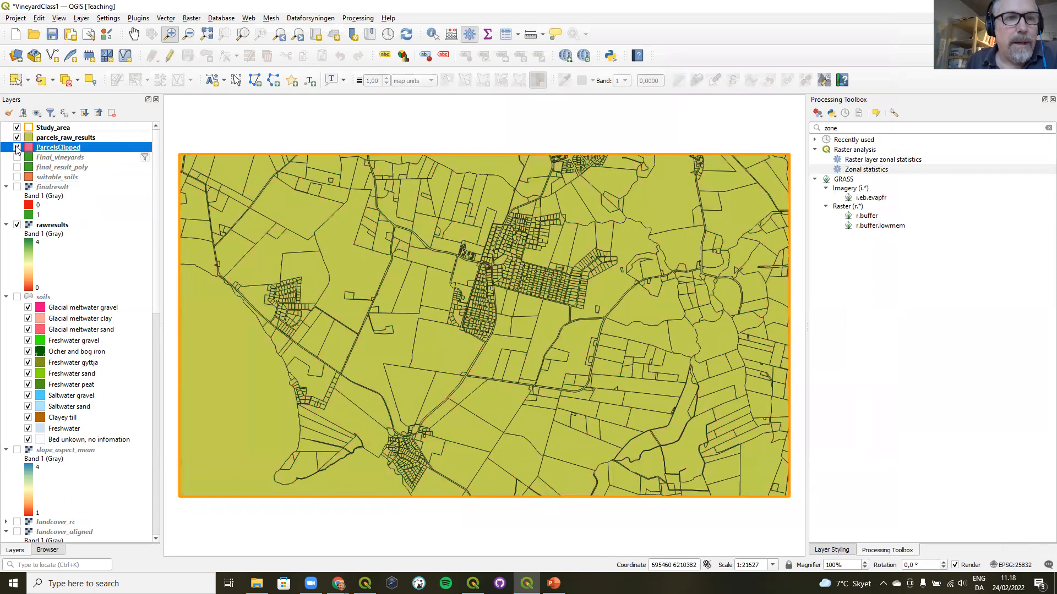
- Check the _count, _sum and _mean columns in the attribute table of the parcels_raw_results layer
left_click(49, 138)
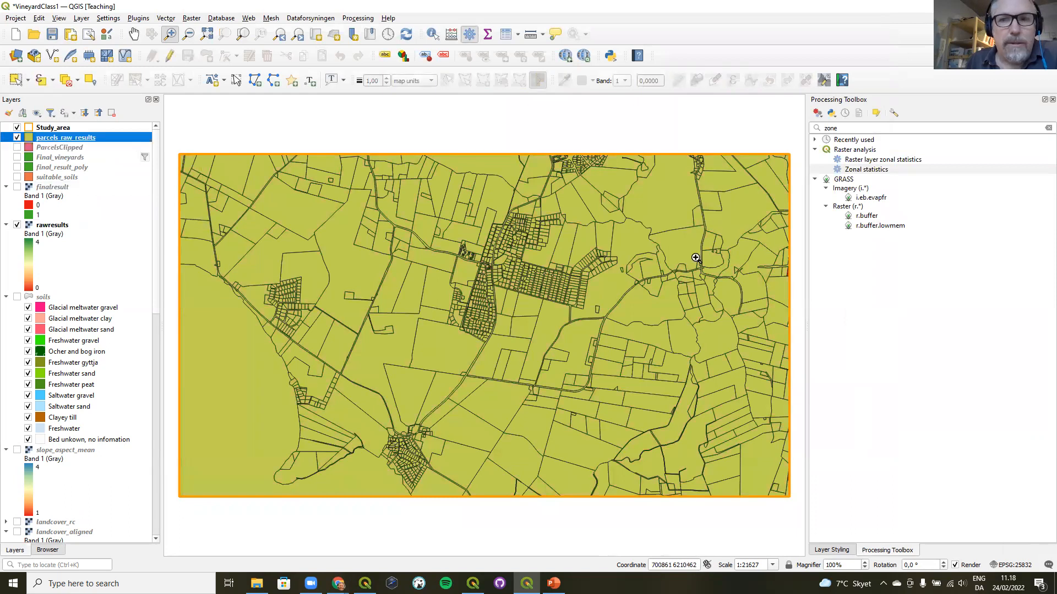
left_click(504, 35)
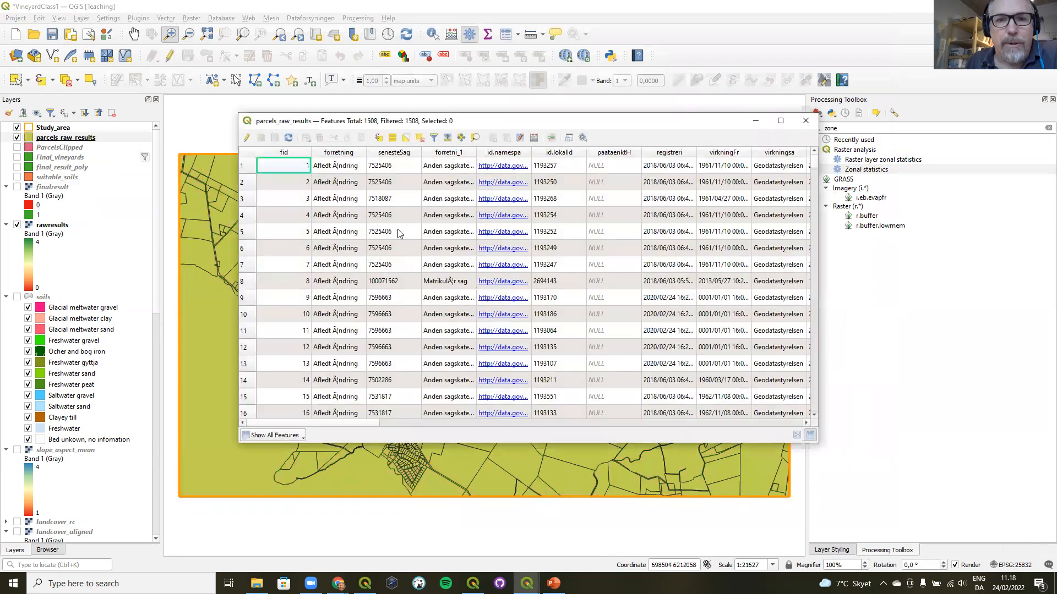
left_click_drag(329, 424, 756, 425)
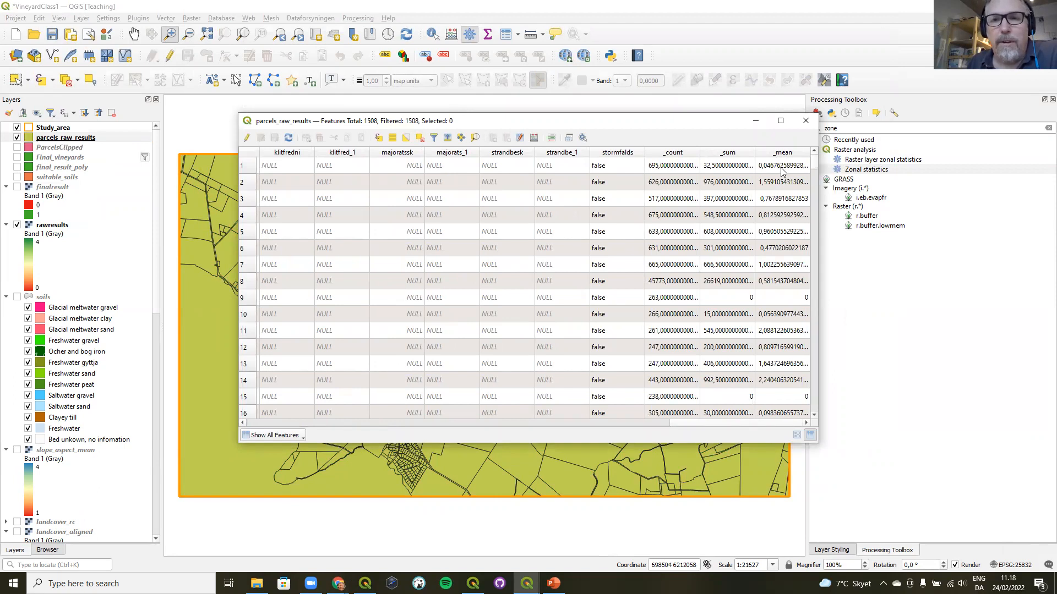
left_click(806, 121)
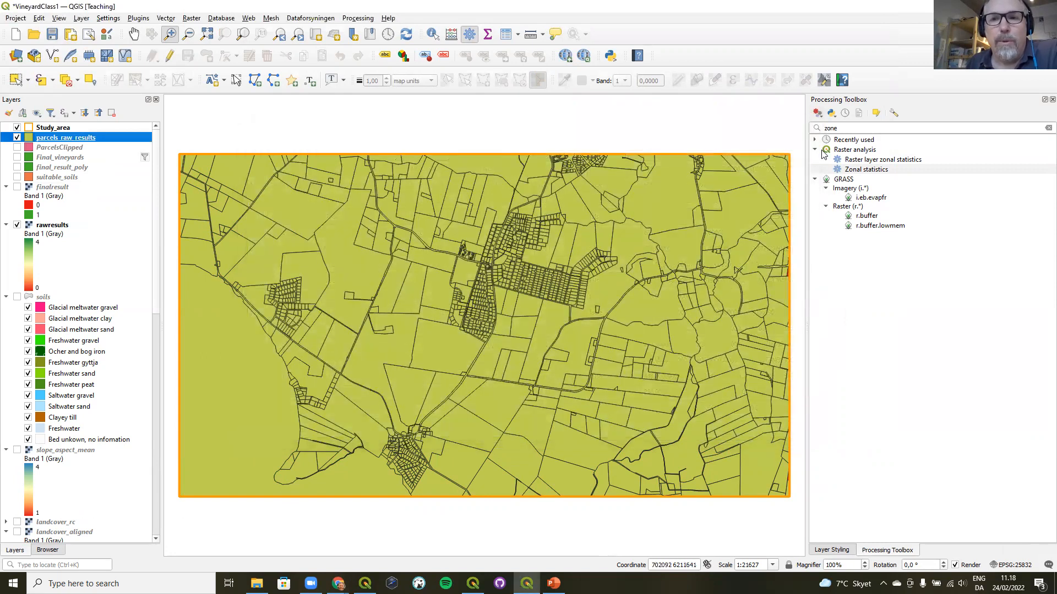
- Style the parcels_raw_results layer with graduated symbols based on the _mean field
left_click(831, 550)
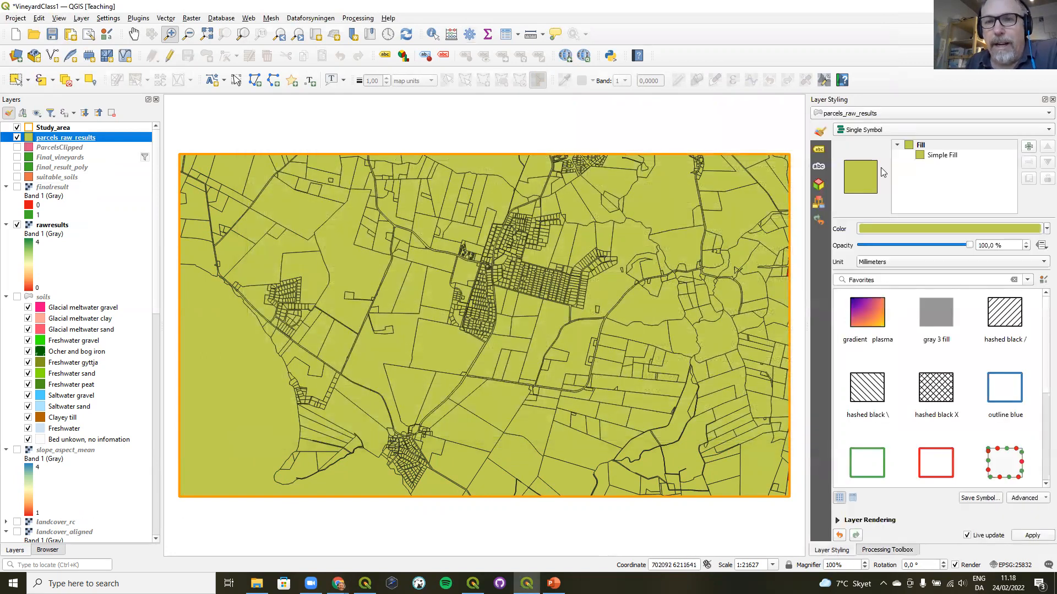
left_click(879, 130)
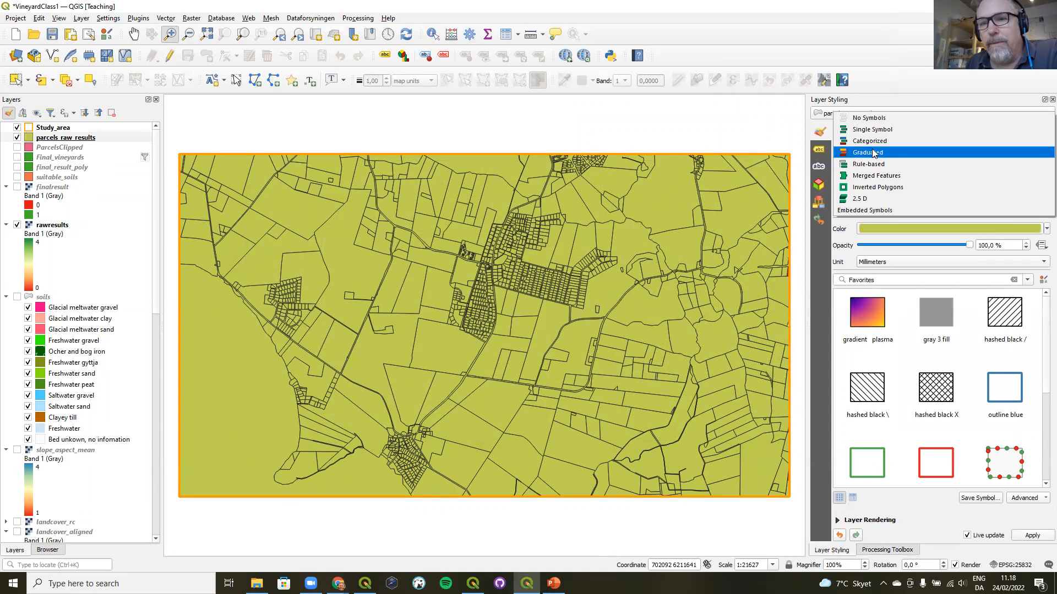
left_click(873, 153)
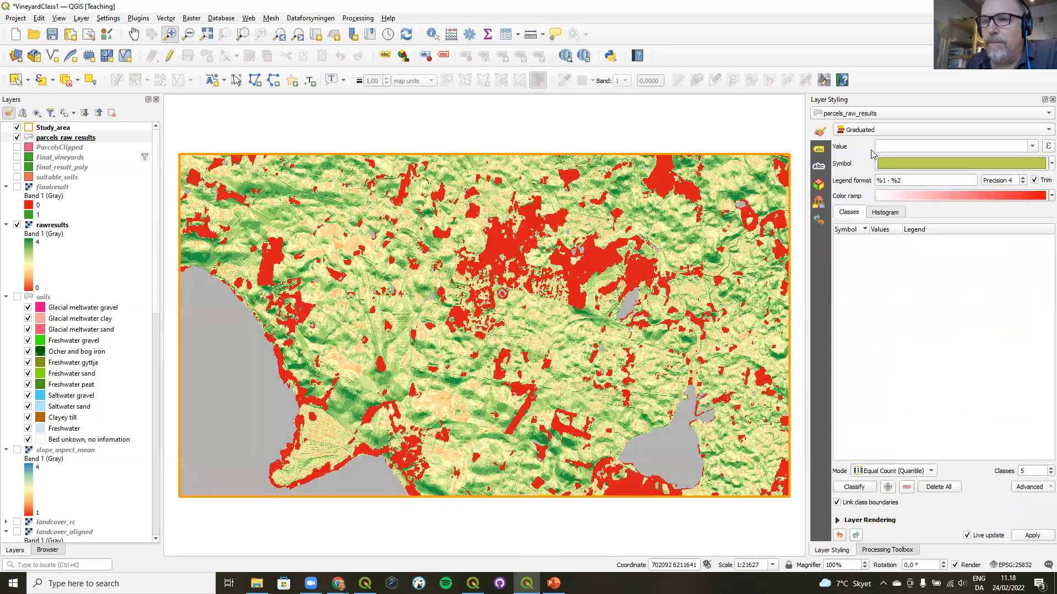
left_click(1032, 145)
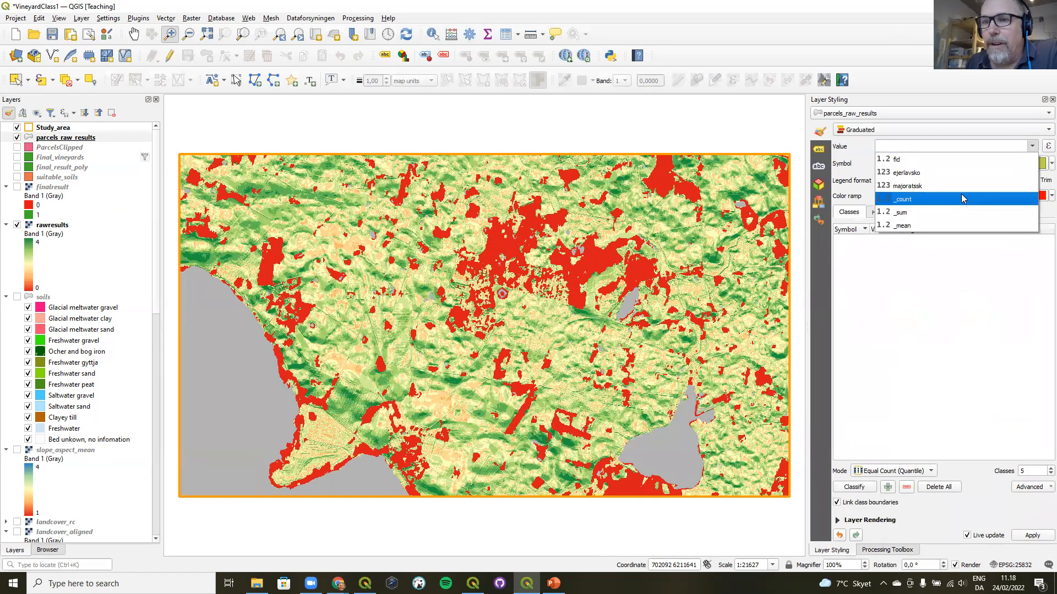
left_click(918, 226)
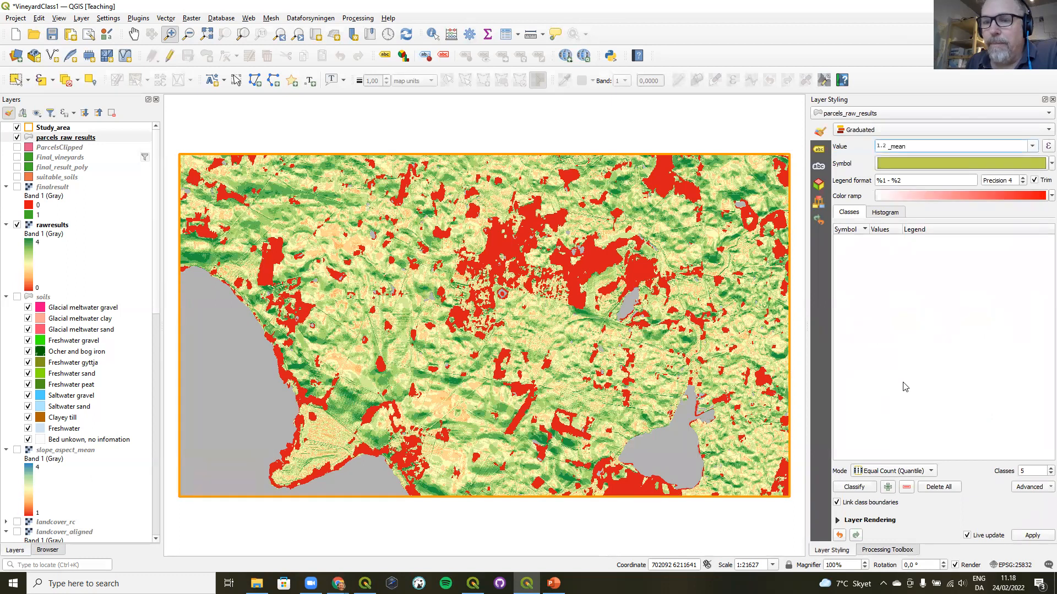
- Apply the RdYlGn color ramp to the graduated parcels and classify the _mean values
left_click(1041, 197)
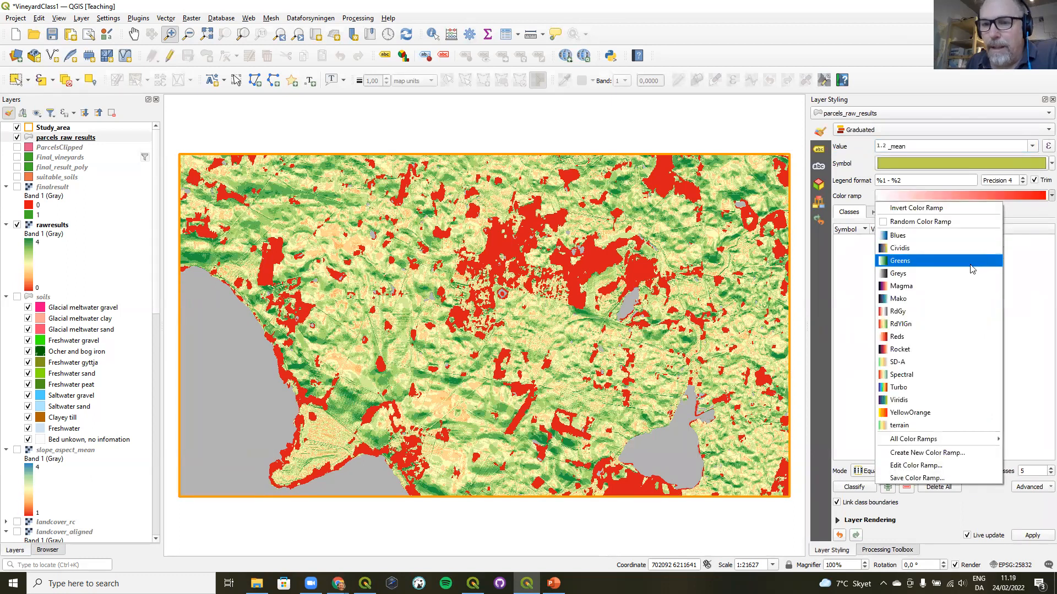
left_click(930, 325)
left_click(853, 487)
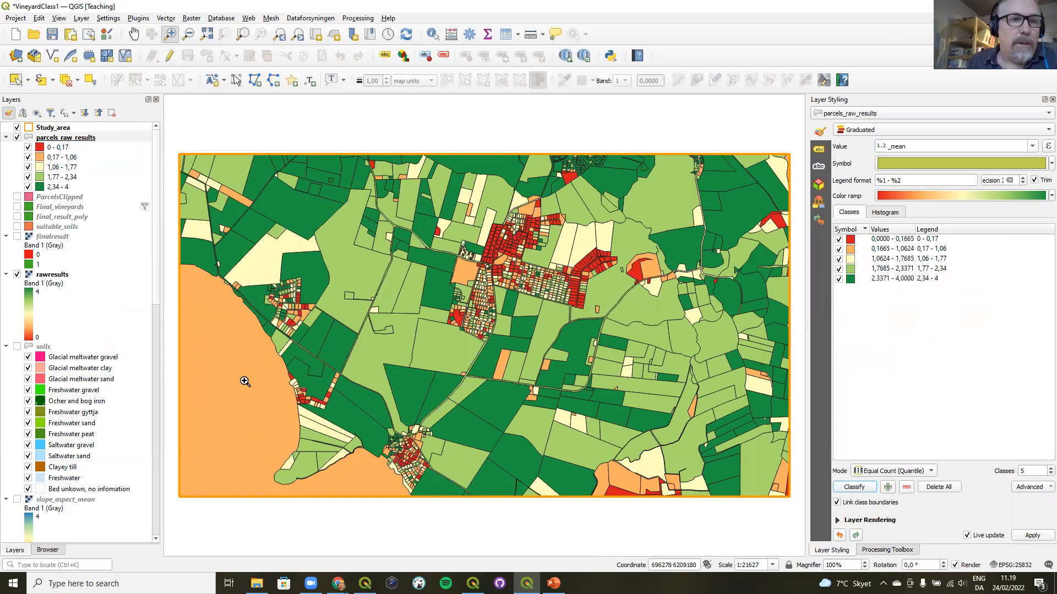
- Show the Final_vineyards layer directly above parcels_raw_results and change its fill color to bright yellow
left_click_drag(66, 210, 87, 137)
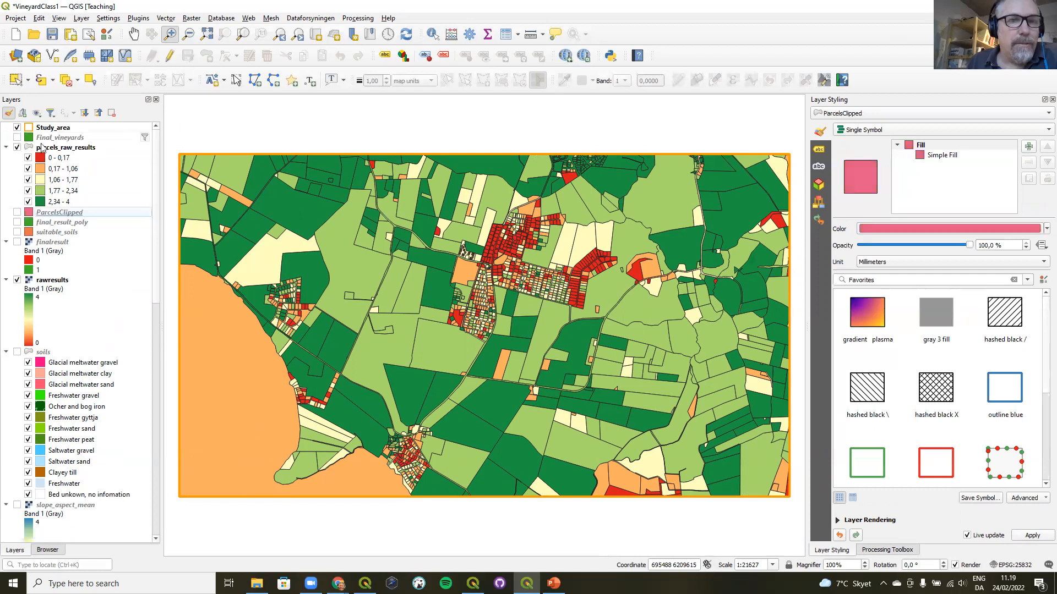
left_click(17, 139)
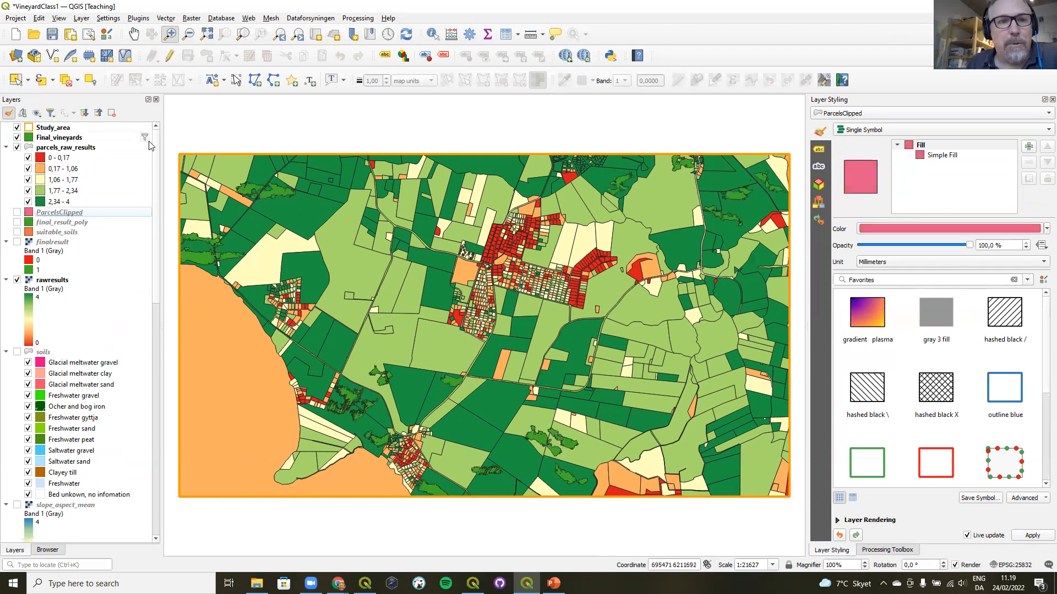
left_click(60, 138)
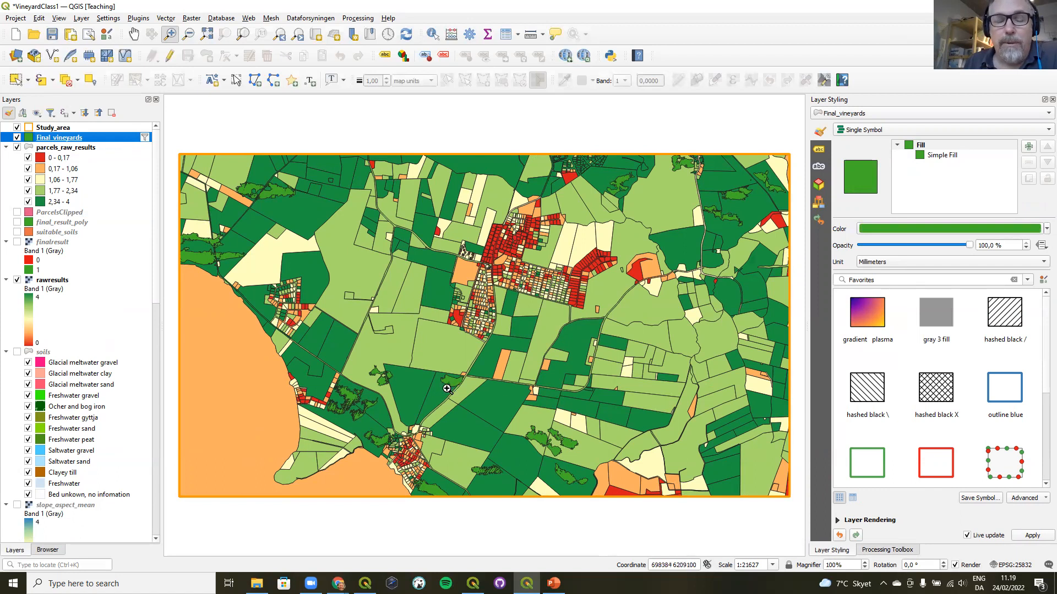
left_click(1041, 230)
left_click(938, 254)
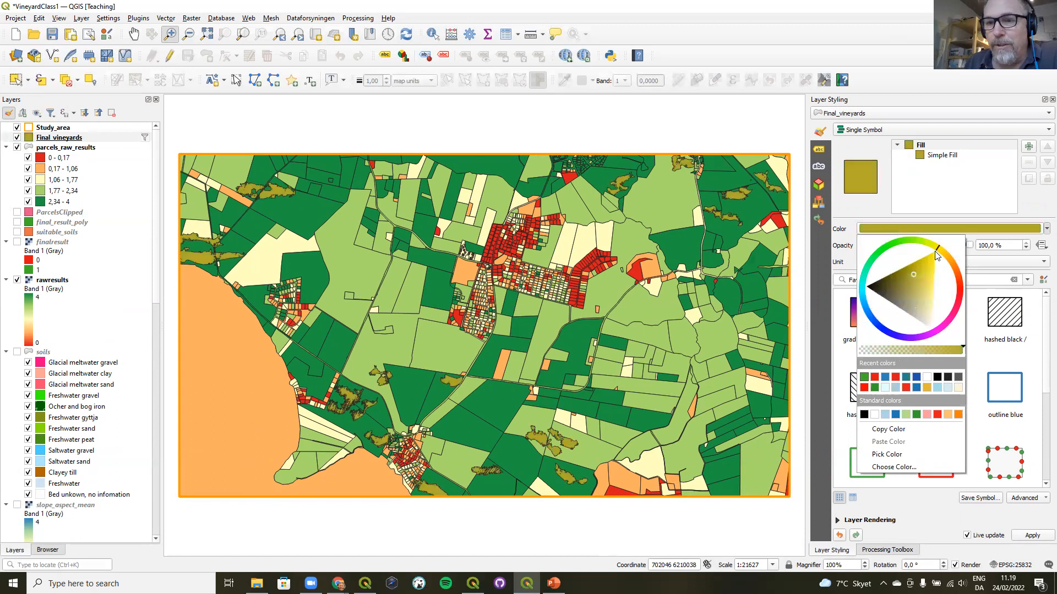
left_click_drag(929, 269, 945, 250)
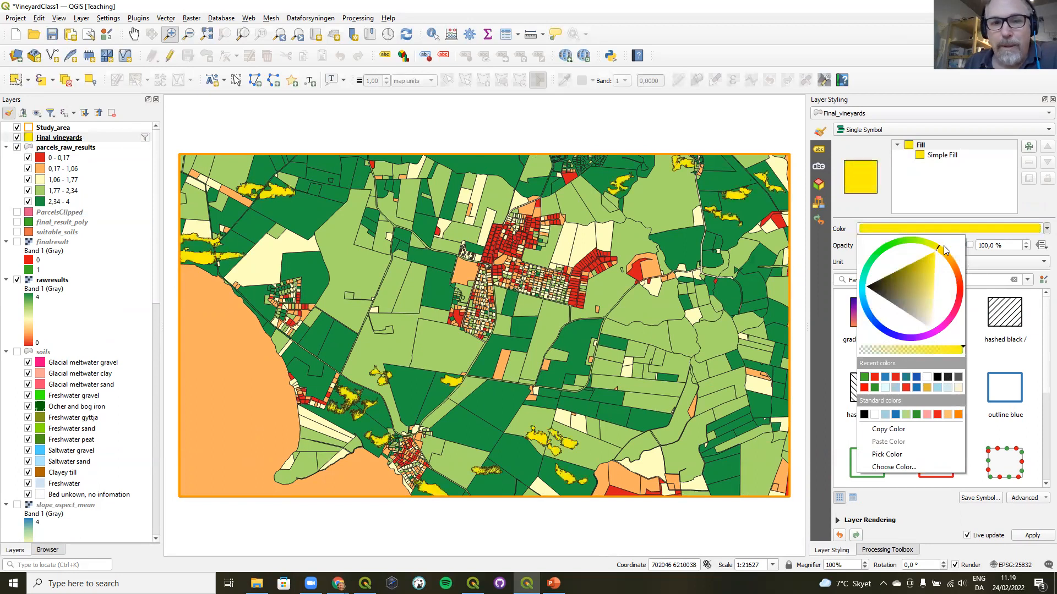
left_click(856, 152)
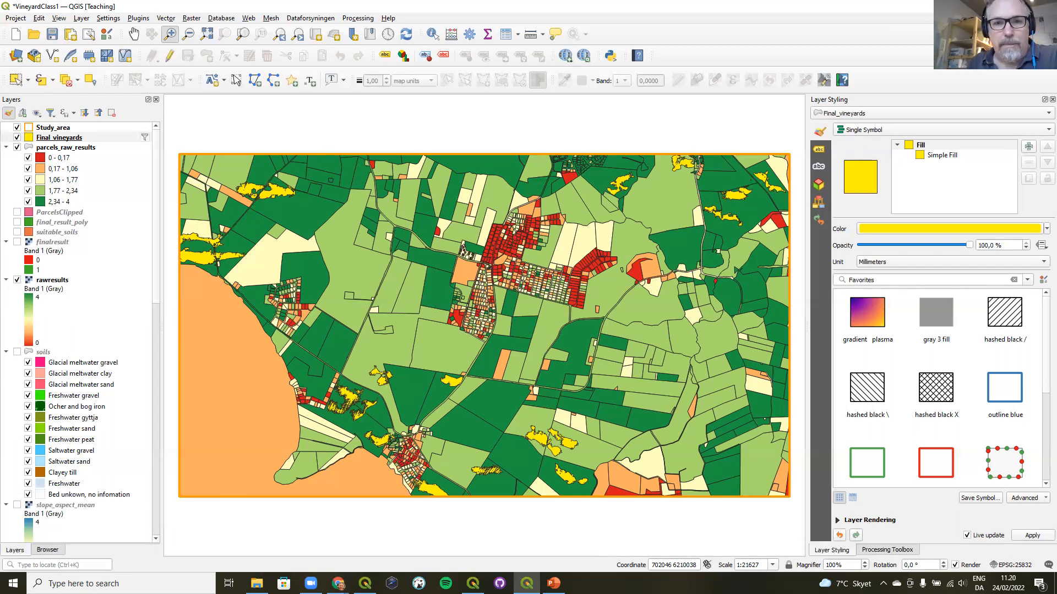
- Switch to the PowerPoint lecture and present the Sampling Raster Values slide full screen instead of in presenter view
left_click(553, 584)
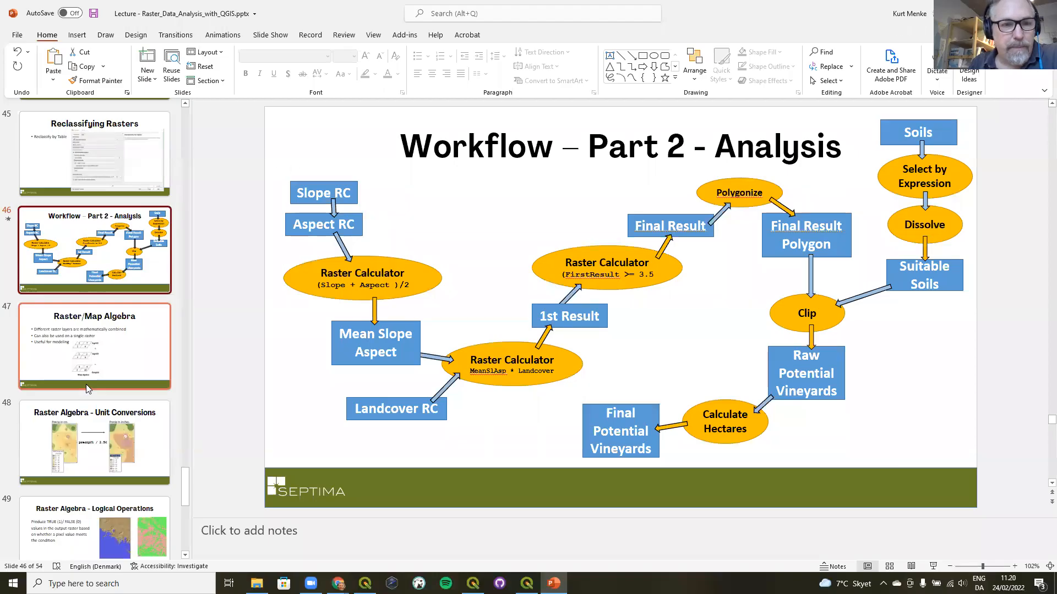
scroll(88, 391, "down", 6)
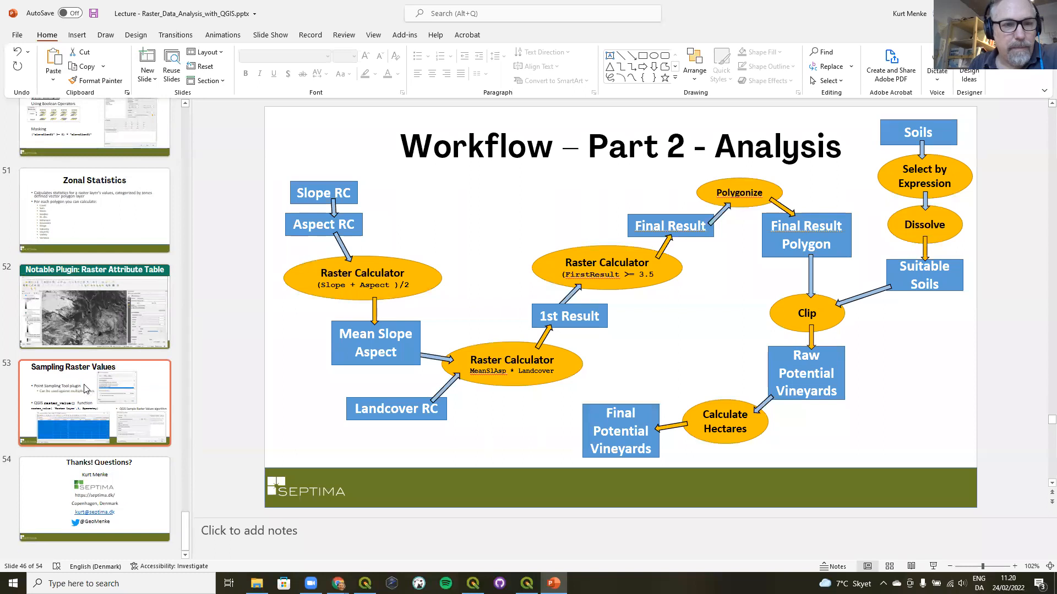
left_click(88, 388)
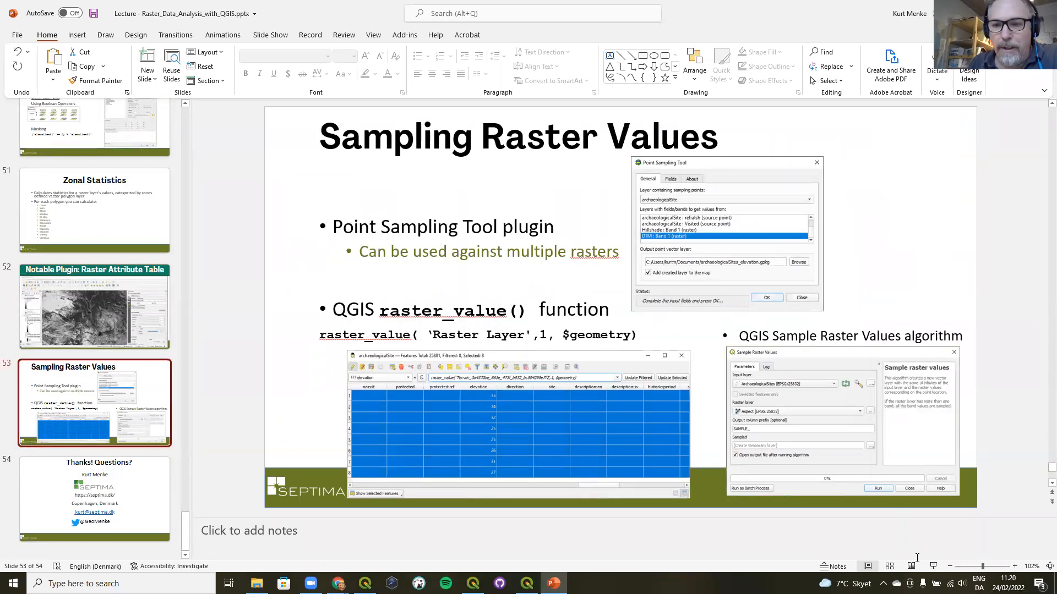
left_click(932, 567)
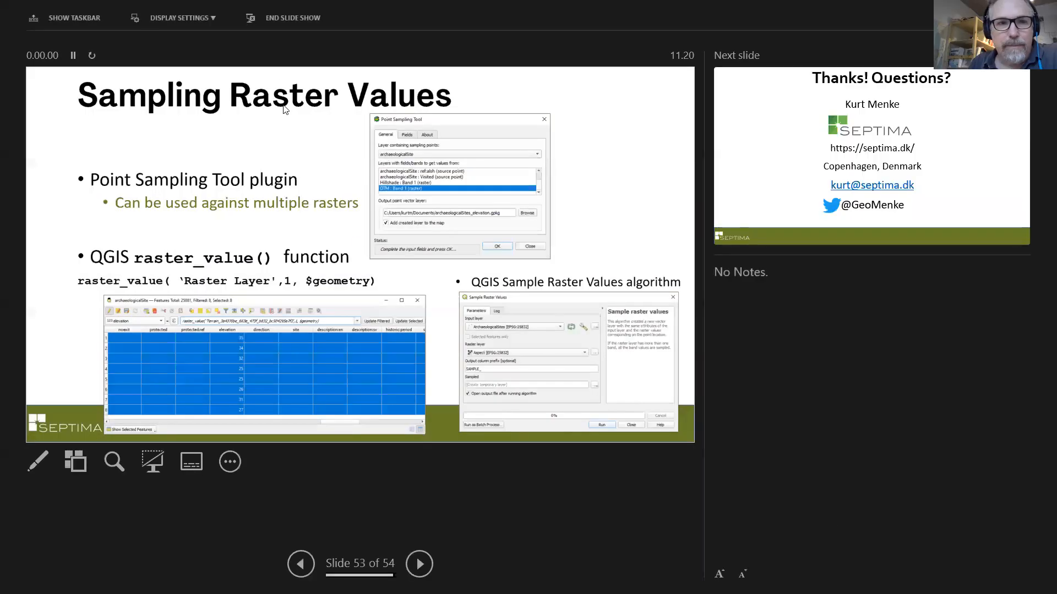
left_click(188, 21)
left_click(176, 46)
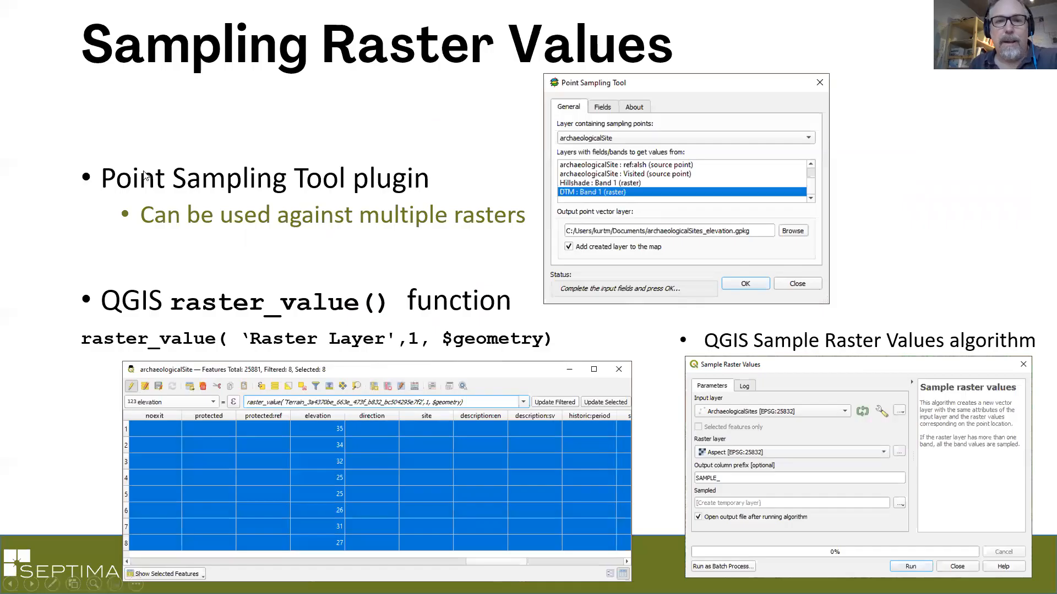
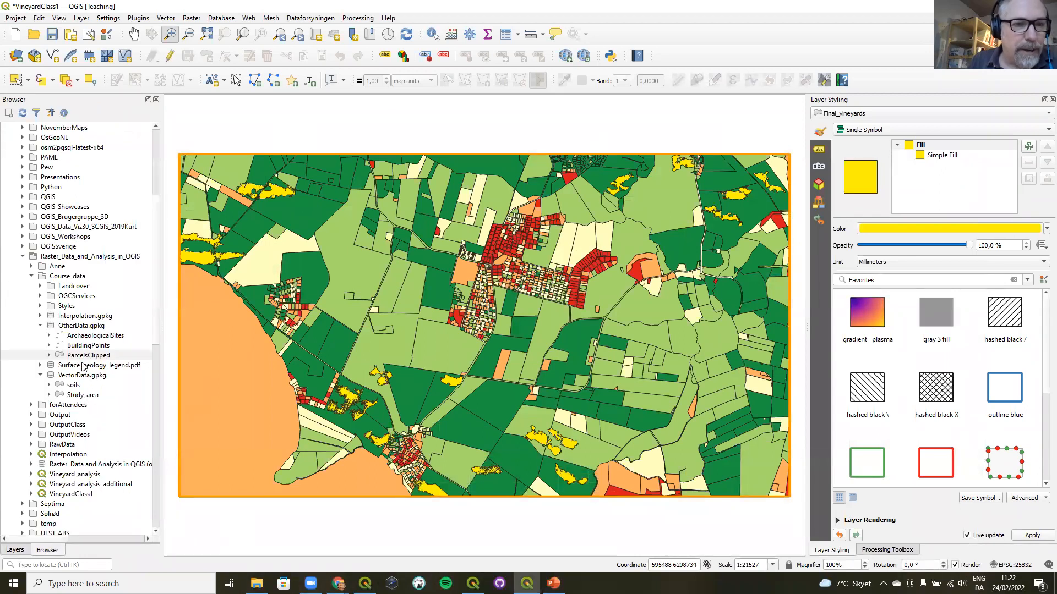
- Add the BuildingPoints layer from OtherData.gpkg to the QGIS project
right_click(83, 345)
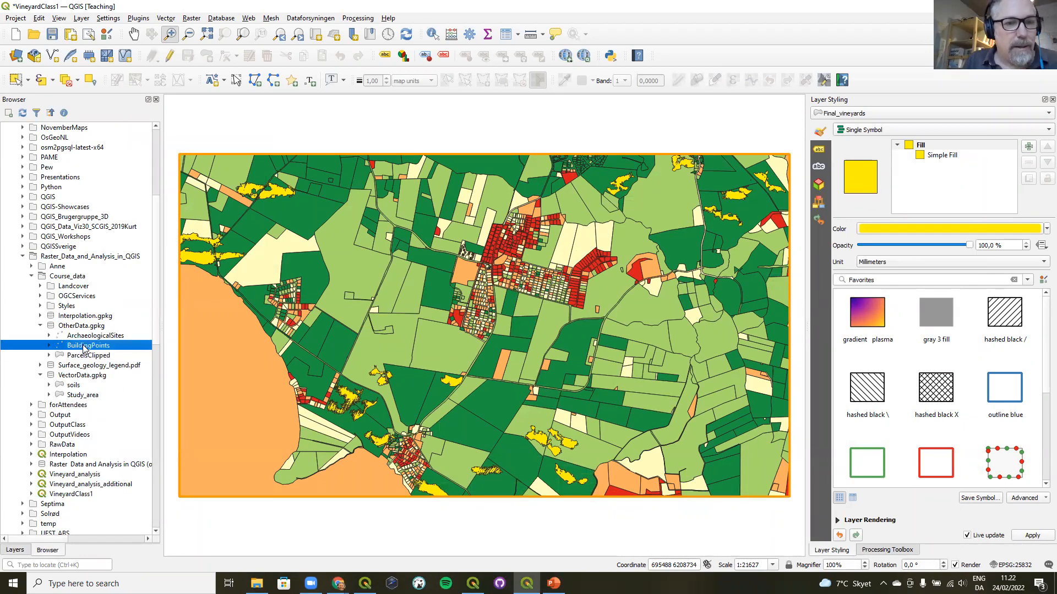
mouse_move(92, 355)
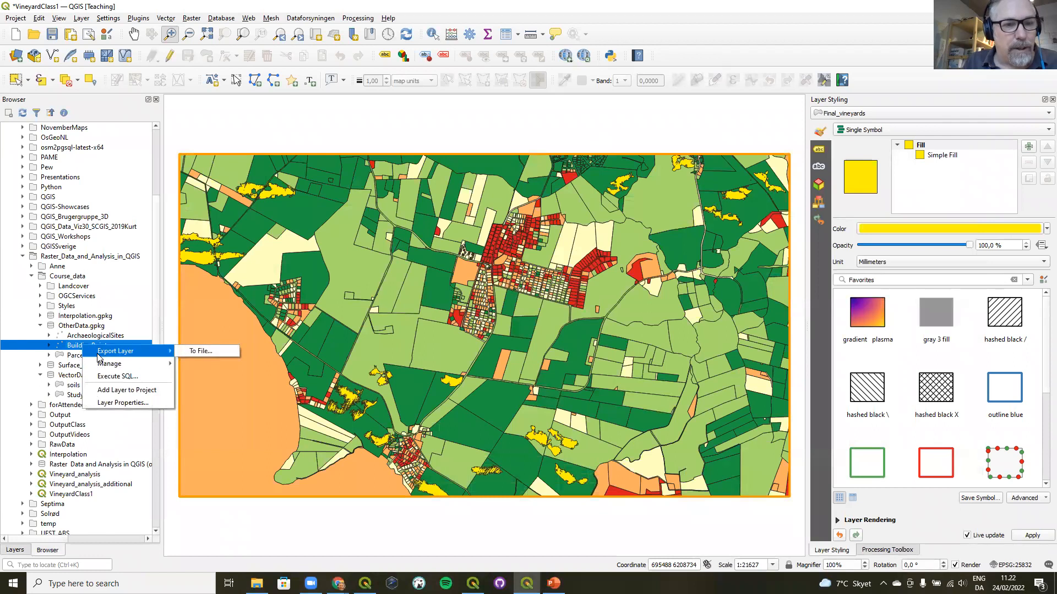
left_click(107, 390)
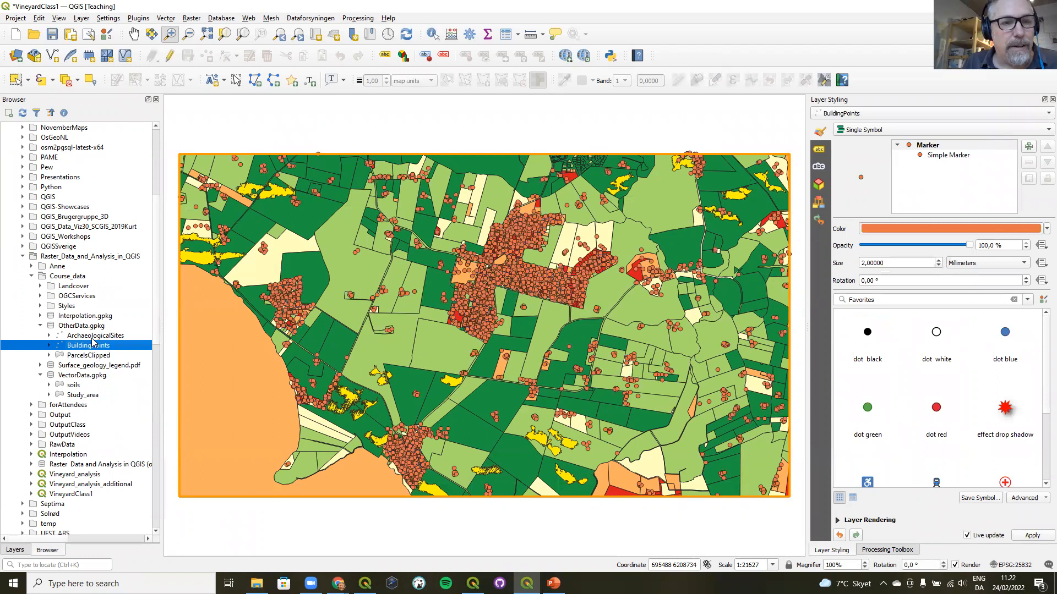
- Add the ArchaeologicalSites layer from OtherData.gpkg to the project and return to the layer list
right_click(93, 337)
left_click(119, 383)
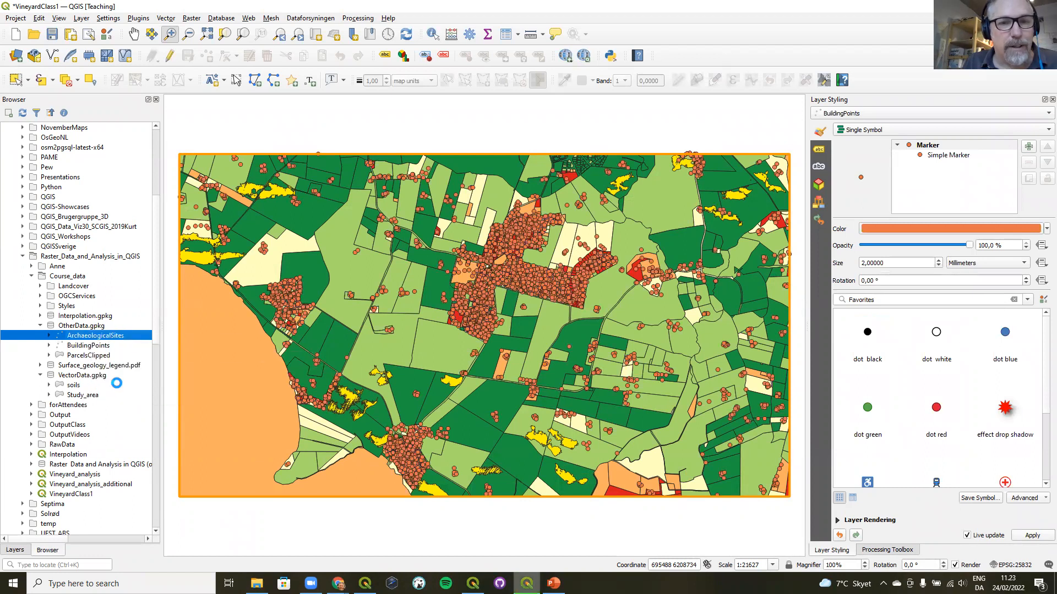
left_click(12, 550)
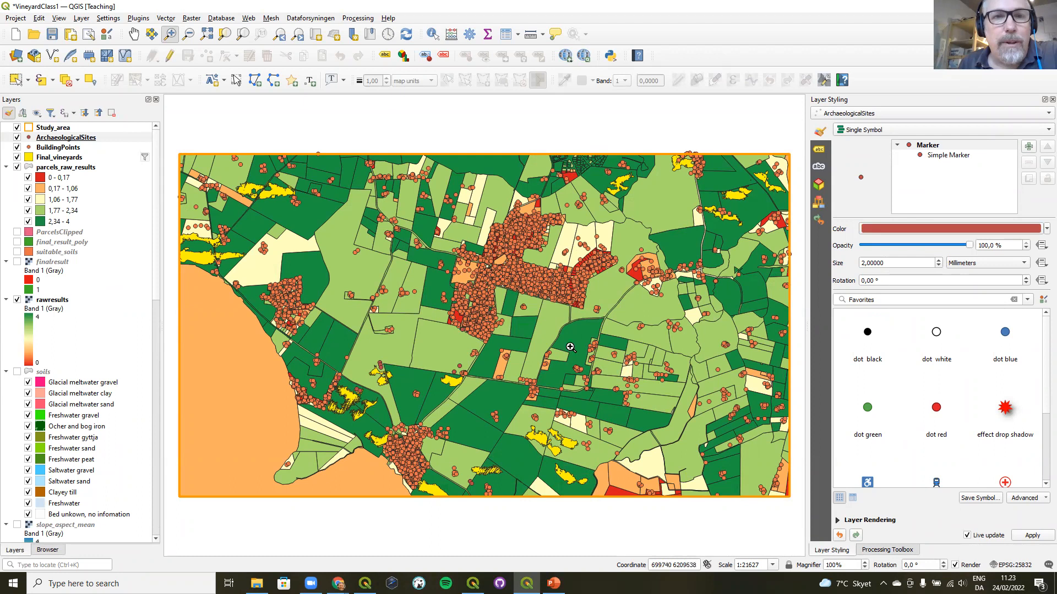
- Search the plugin repository for "sampli" and install the Point sampling tool plugin
left_click(134, 20)
key("Escape")
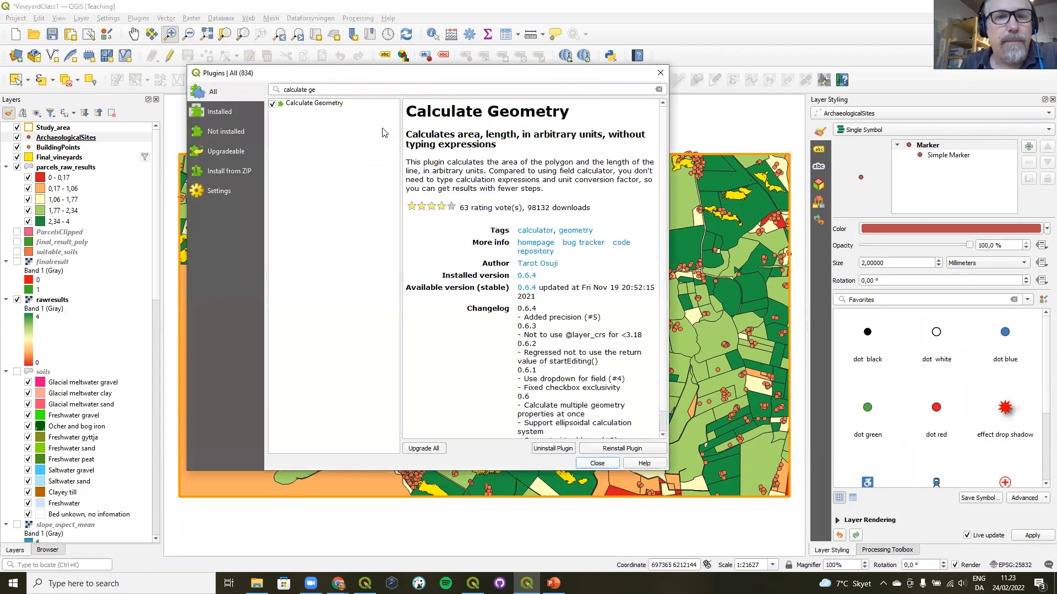
left_click(658, 89)
type("sampli")
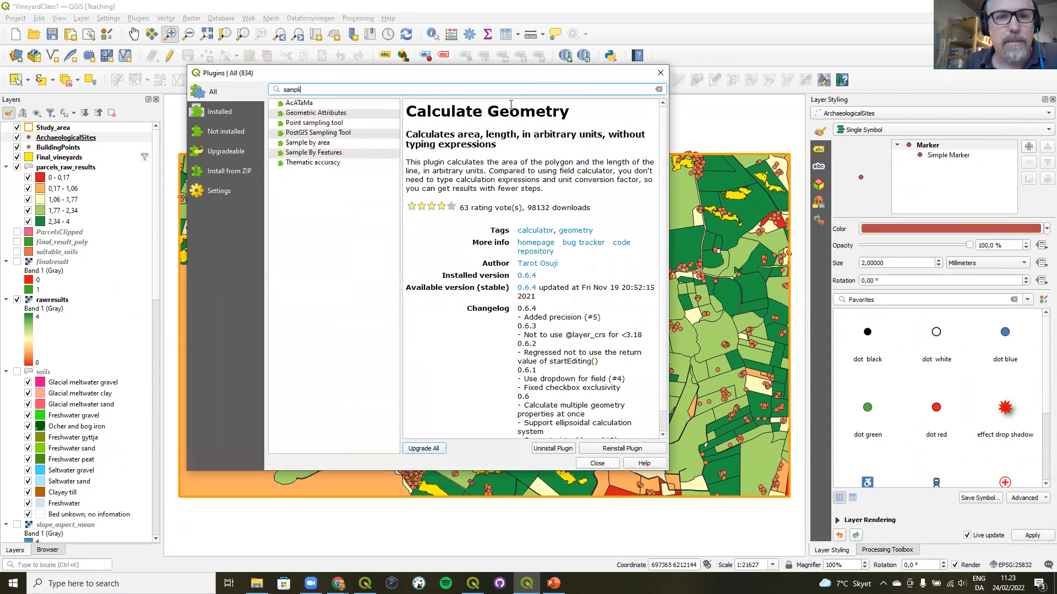
left_click(335, 133)
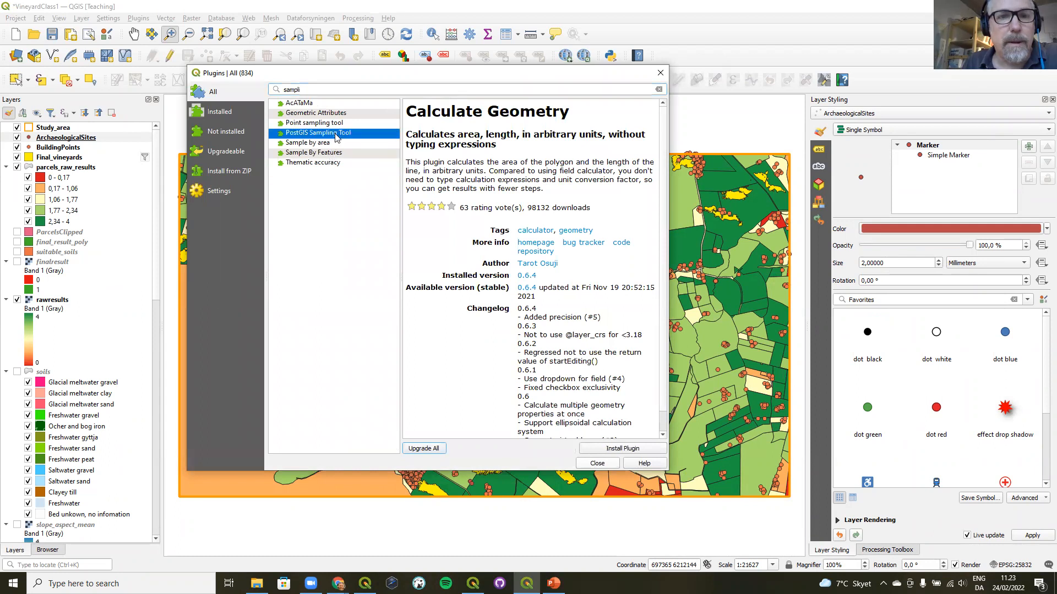
left_click(336, 124)
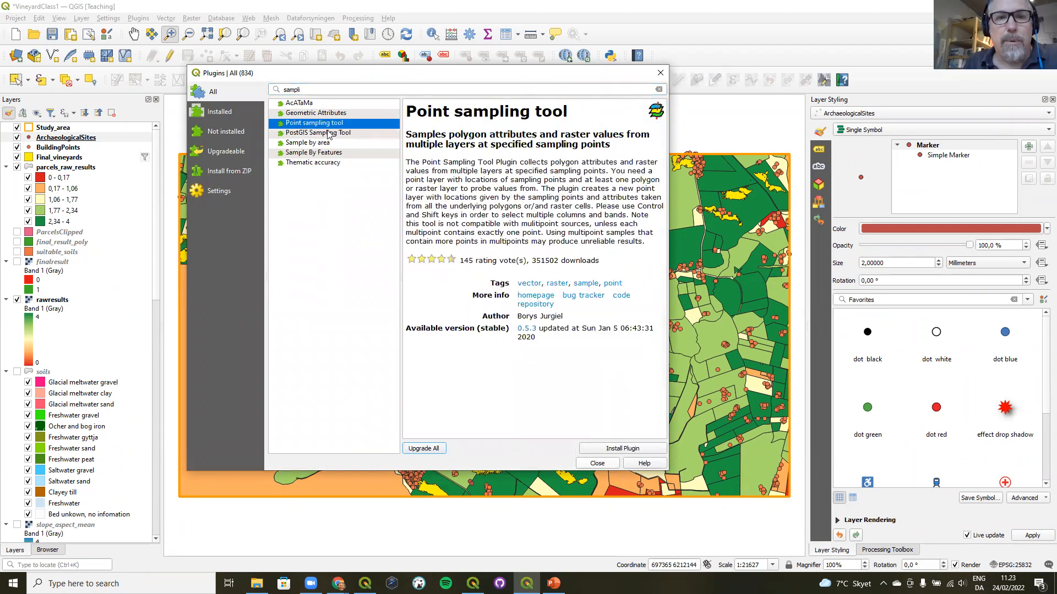
left_click(623, 449)
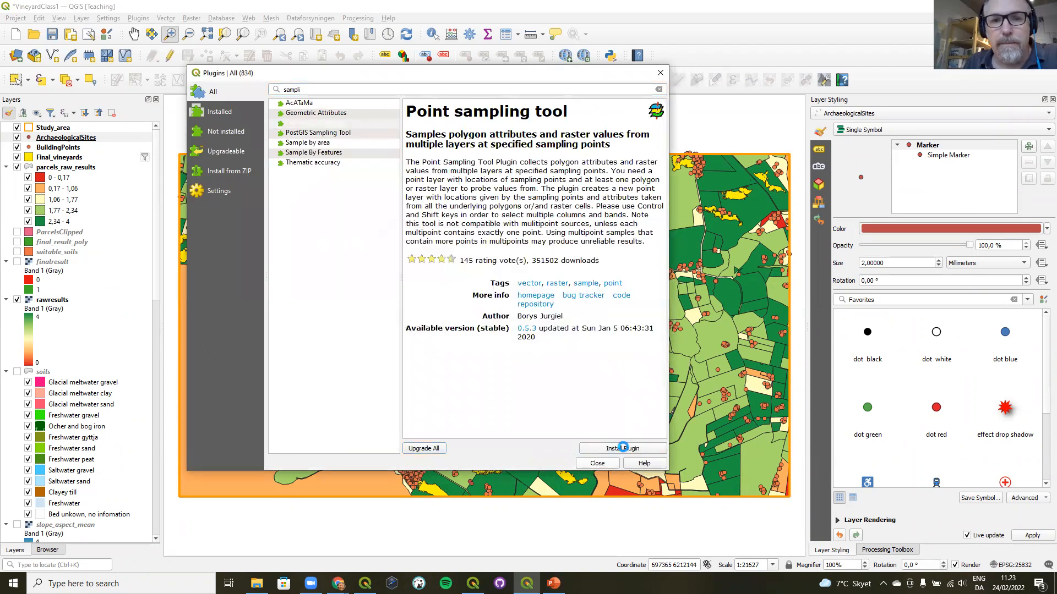
left_click(597, 463)
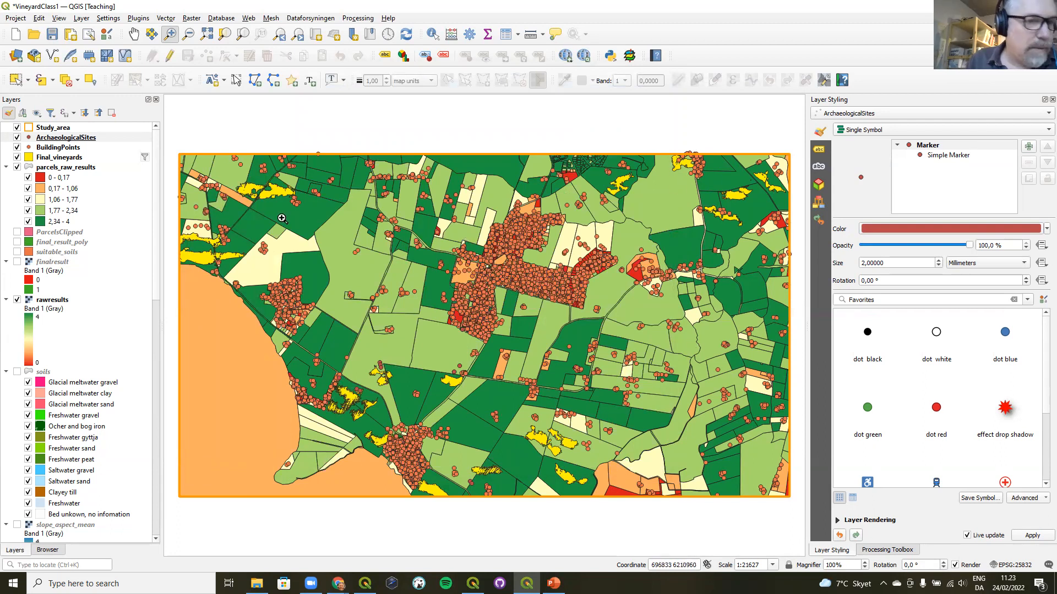
- Hide the ArchaeologicalSites layer and open the Point Sampling Tool with BuildingPoints as the active layer
left_click(55, 147)
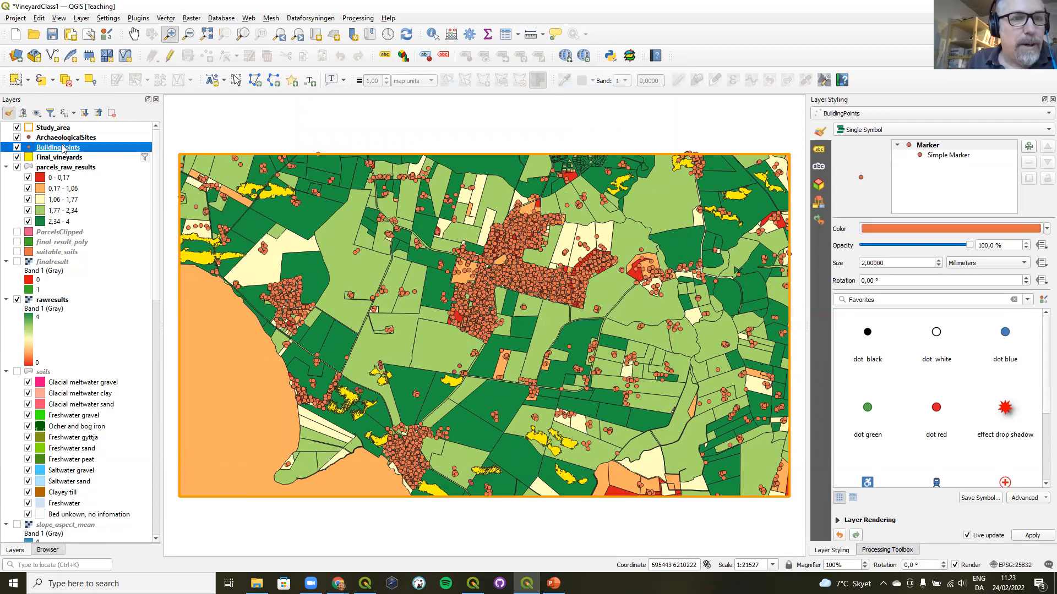
left_click(17, 137)
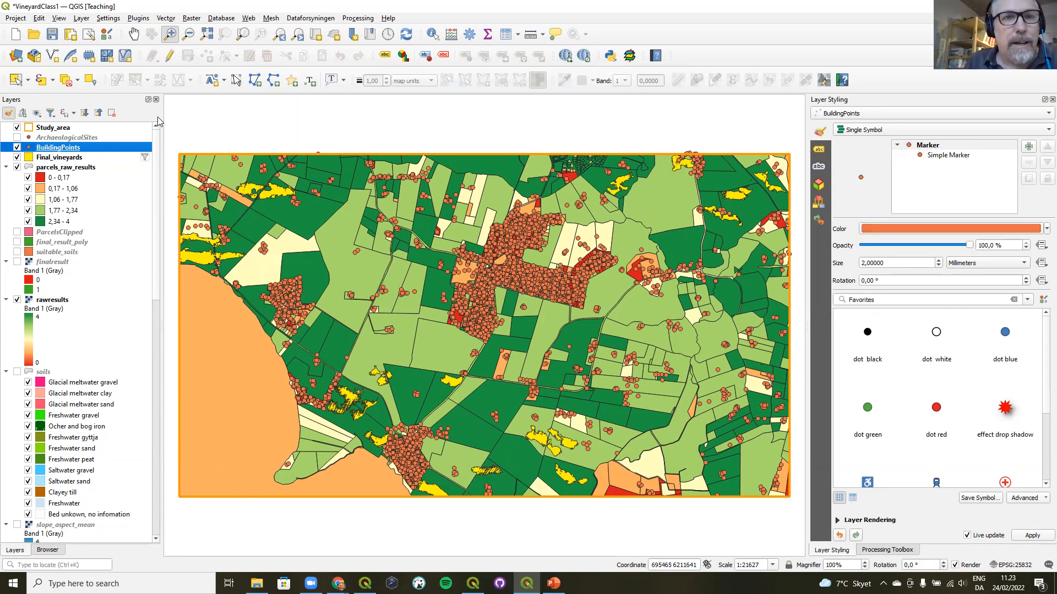
left_click(136, 18)
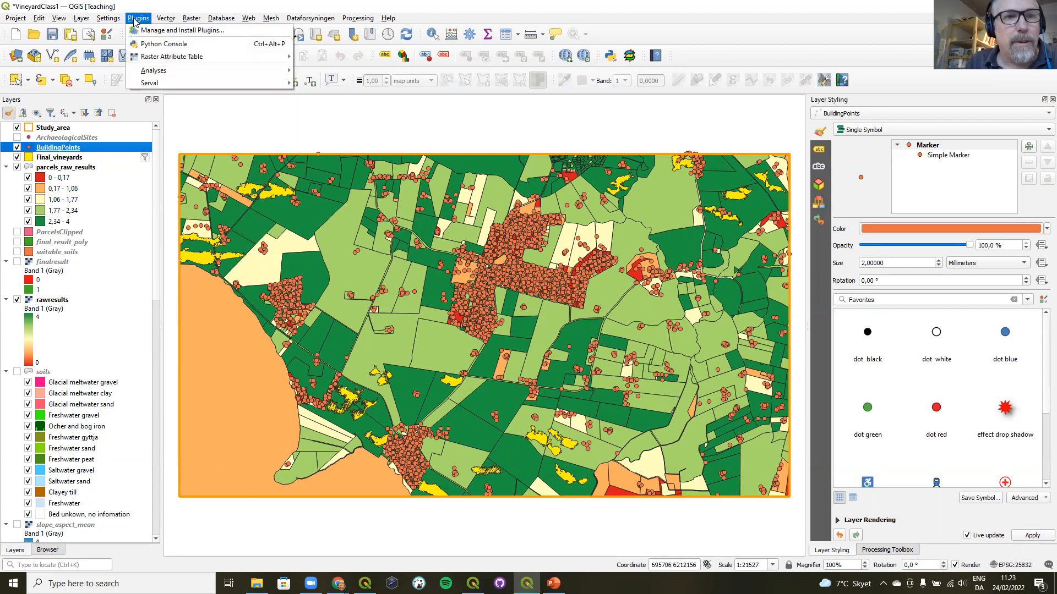
mouse_move(150, 75)
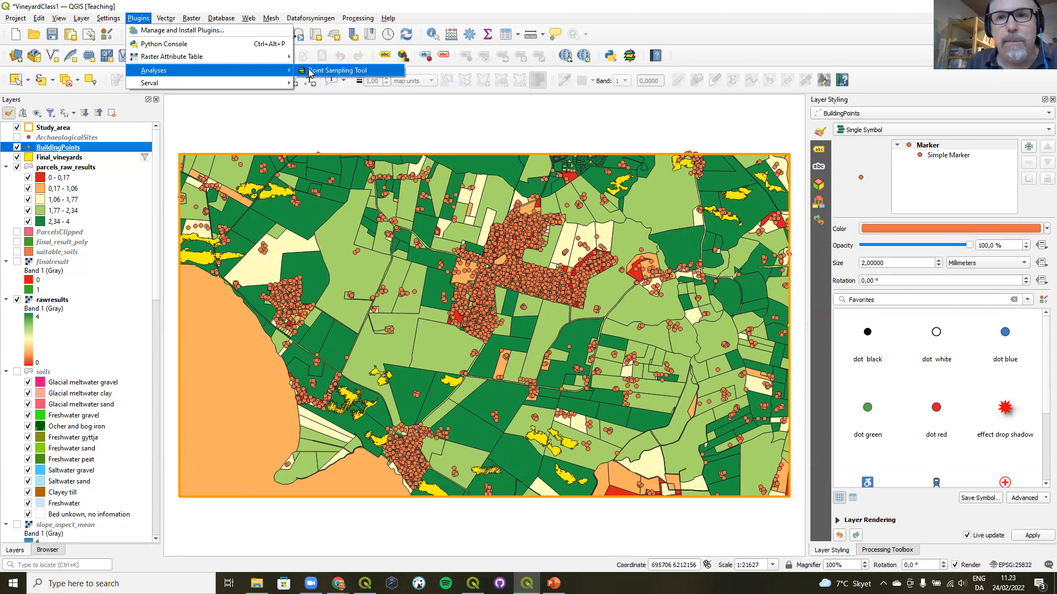
left_click(655, 39)
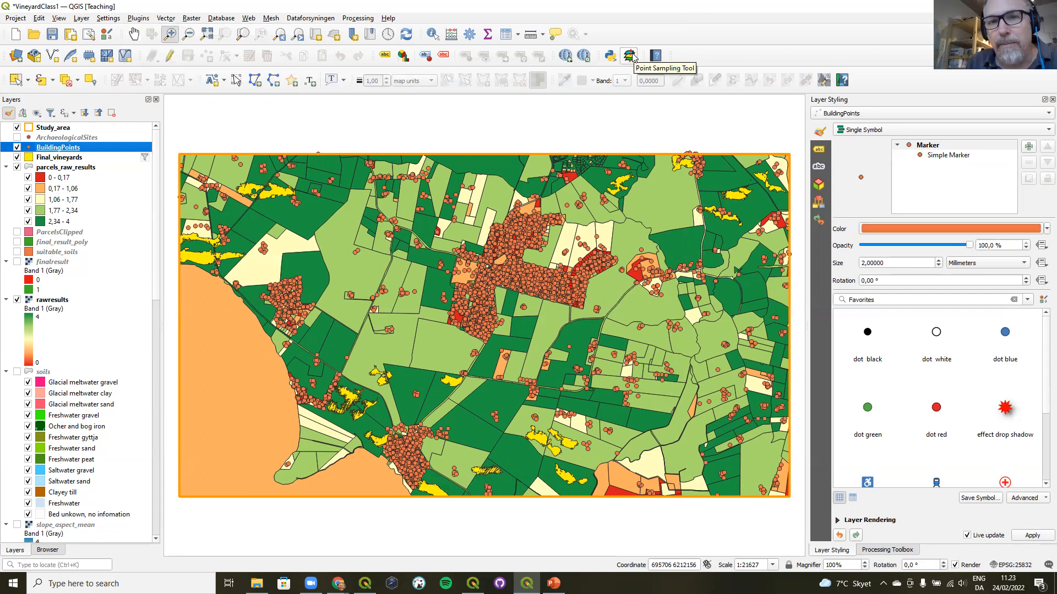
left_click(631, 55)
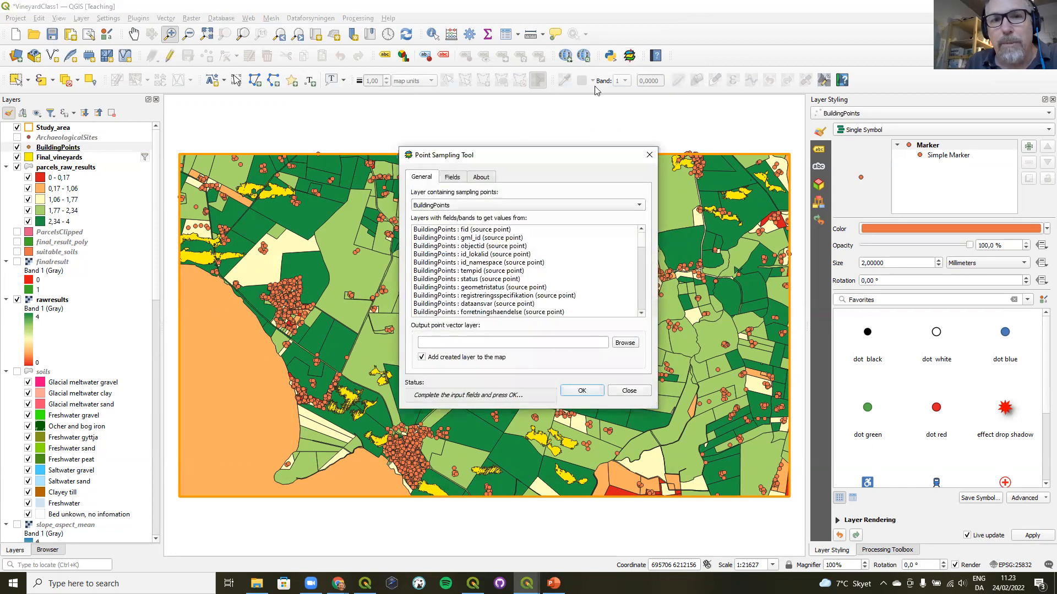
- Examine the fields and bands offered for sampling at BuildingPoints, including the rawresults raster band, and close the tool
left_click_drag(501, 156, 400, 127)
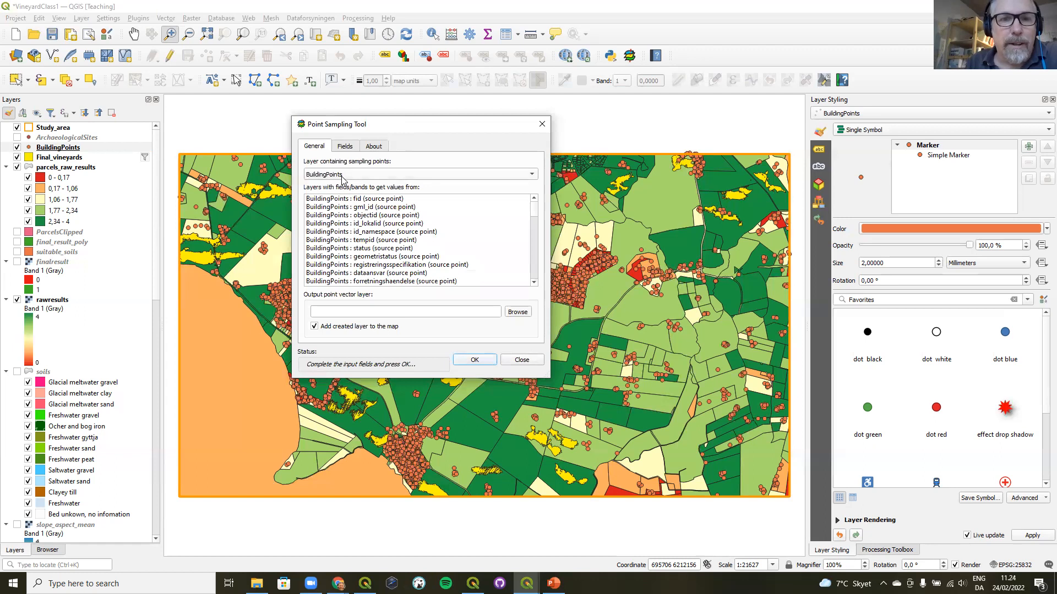
left_click_drag(532, 216, 524, 286)
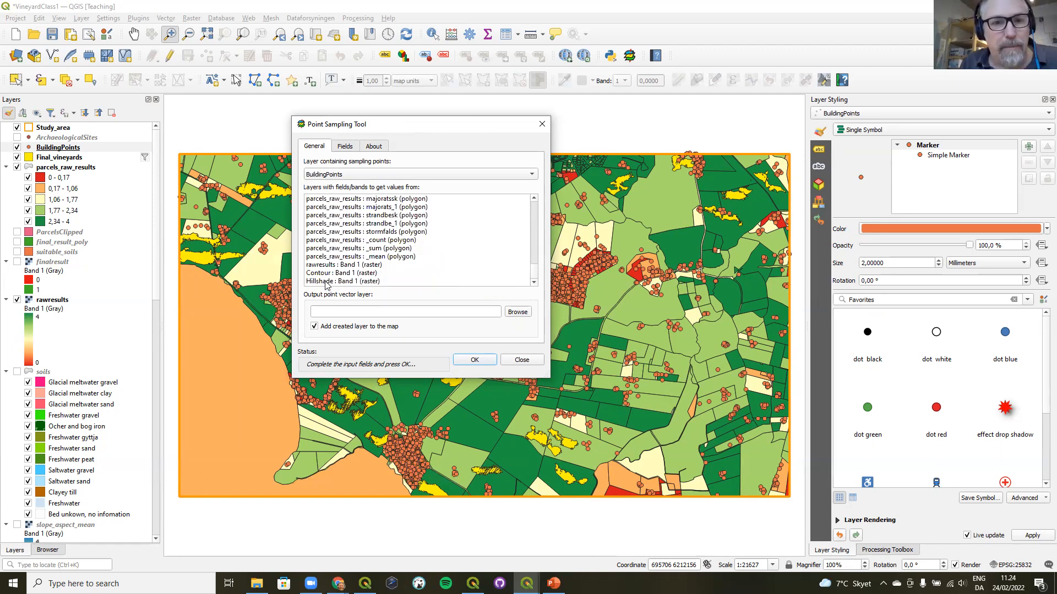
scroll(336, 267, "up", 3)
scroll(337, 267, "up", 8)
scroll(337, 267, "down", 5)
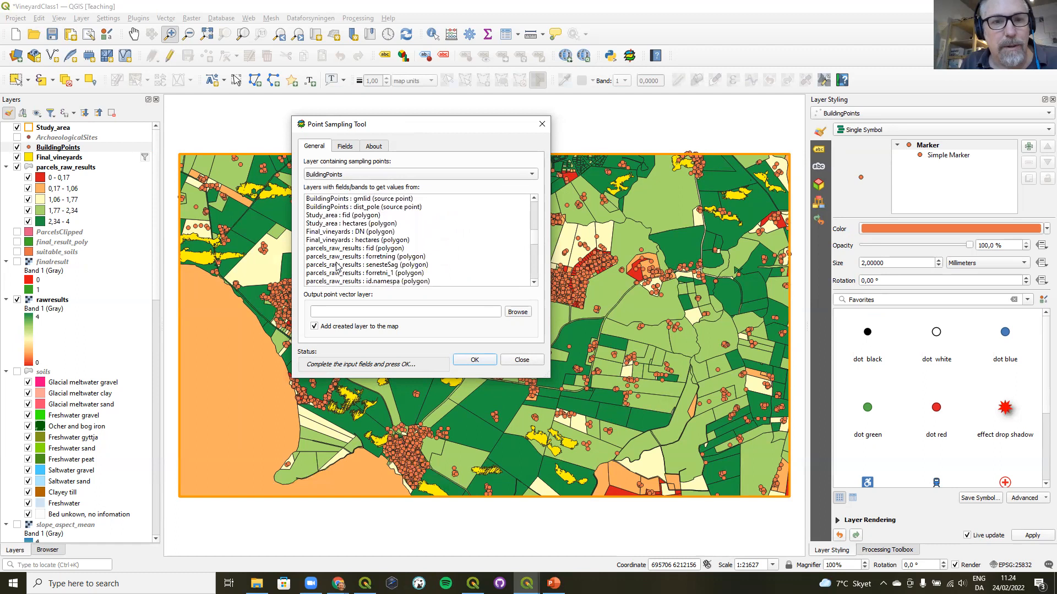
scroll(336, 266, "down", 10)
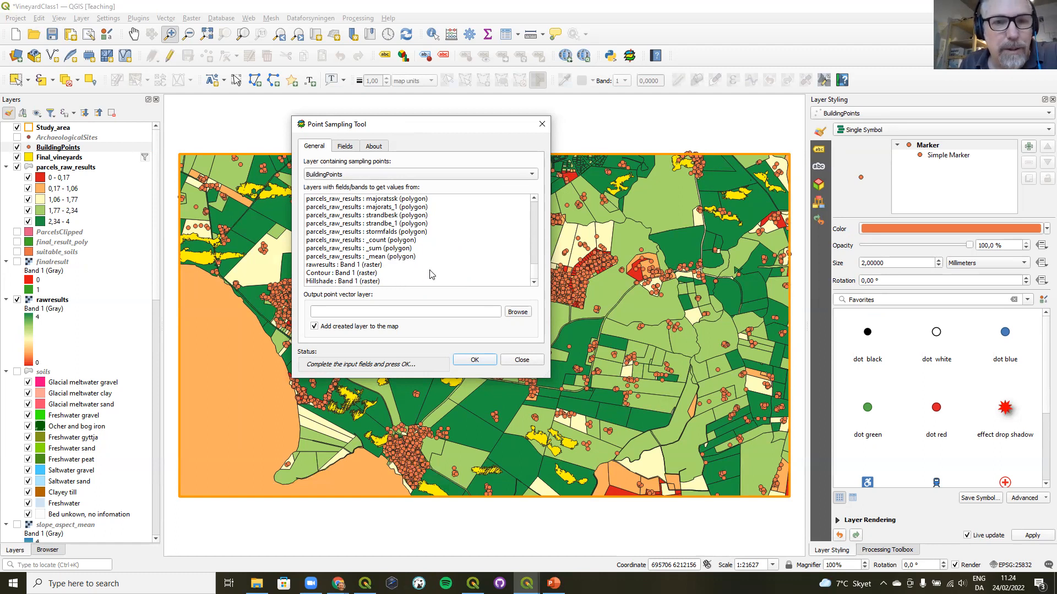
scroll(431, 273, "up", 10)
scroll(430, 274, "up", 3)
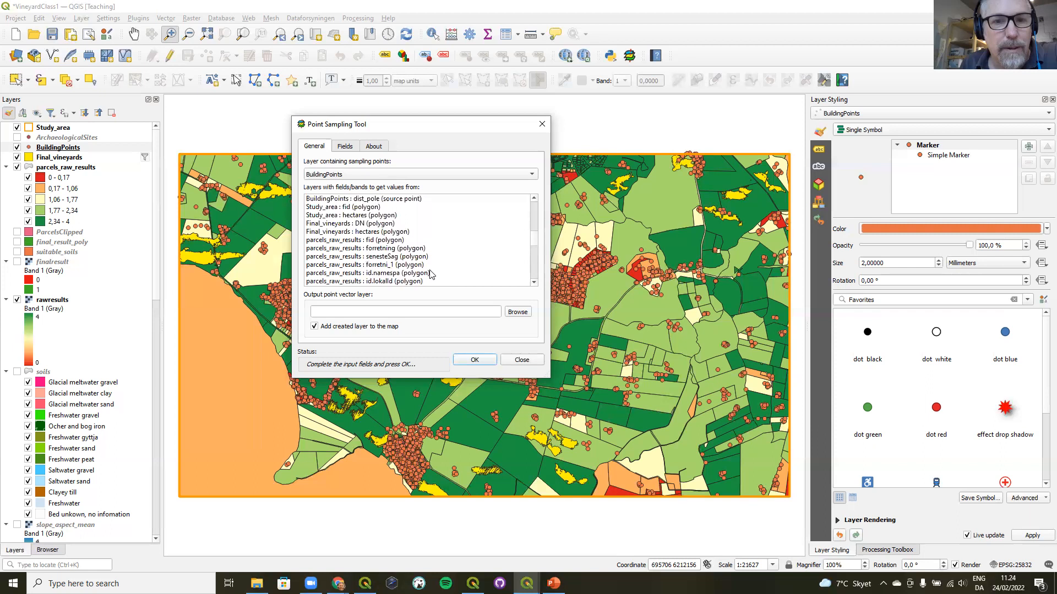
scroll(431, 274, "up", 1)
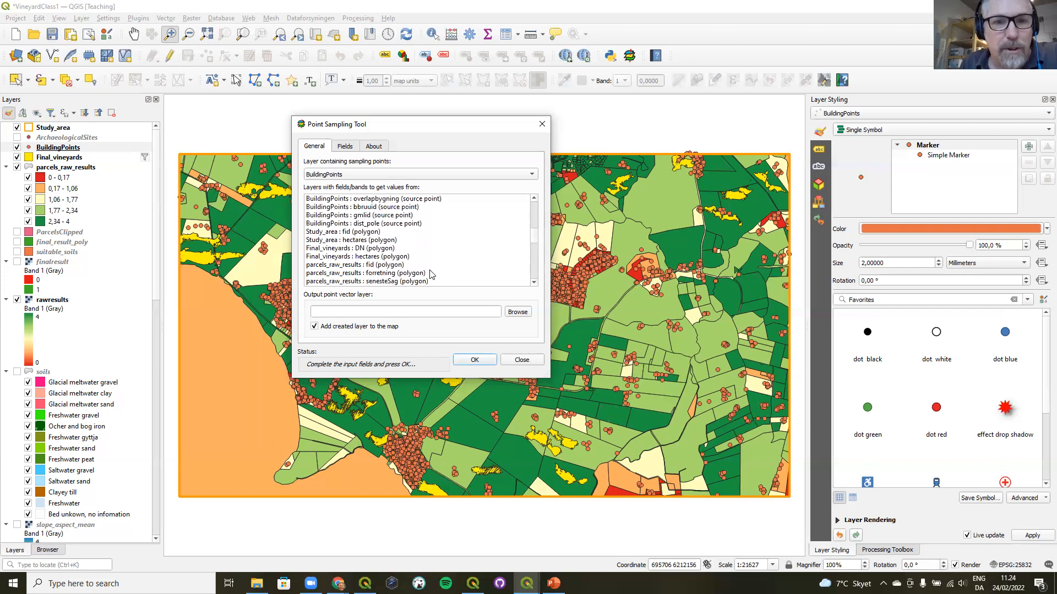
scroll(431, 274, "up", 2)
scroll(431, 274, "up", 5)
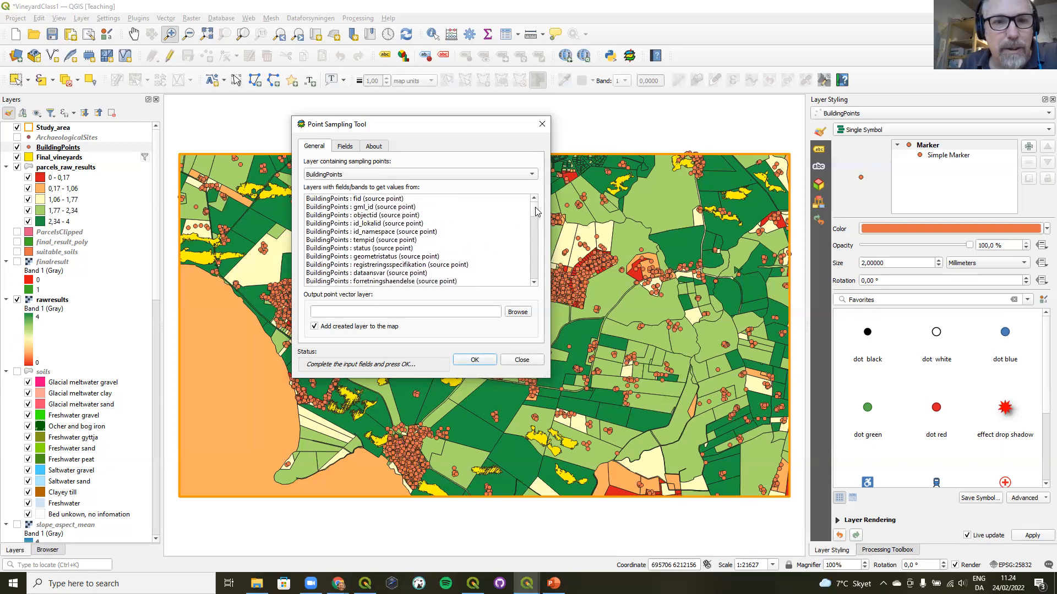
scroll(535, 207, "down", 10)
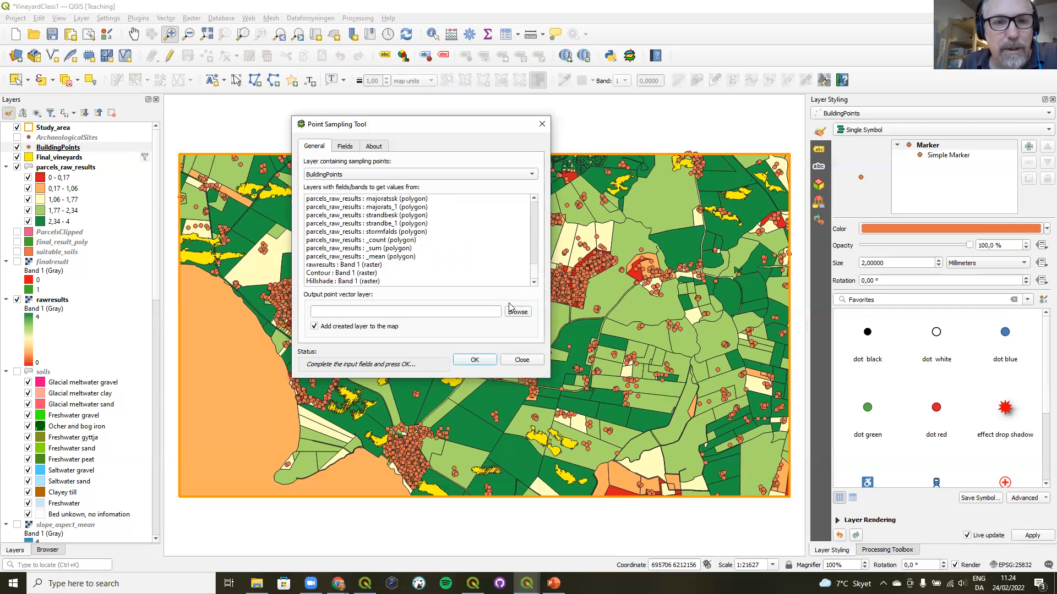
left_click(350, 266)
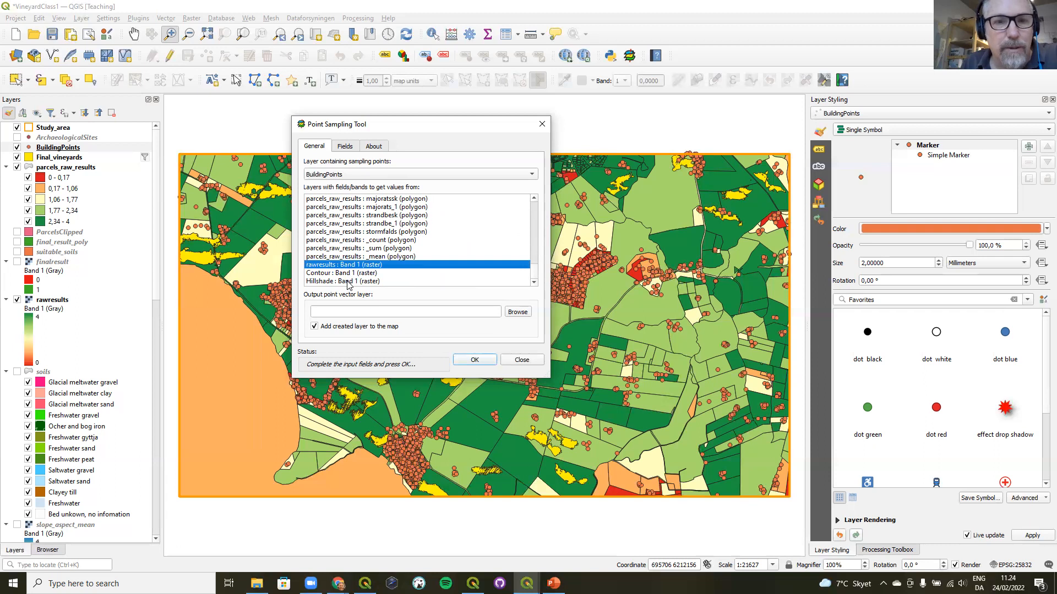
left_click(515, 361)
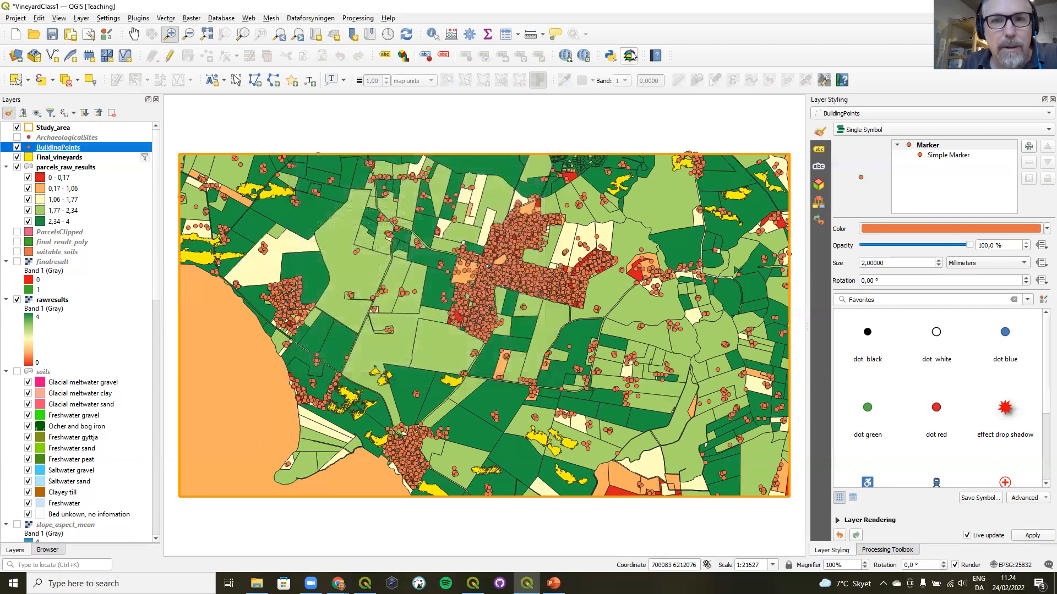
- Reopen the Point Sampling Tool, check which of the project's raster layers it offers as value sources, and close it
left_click(630, 55)
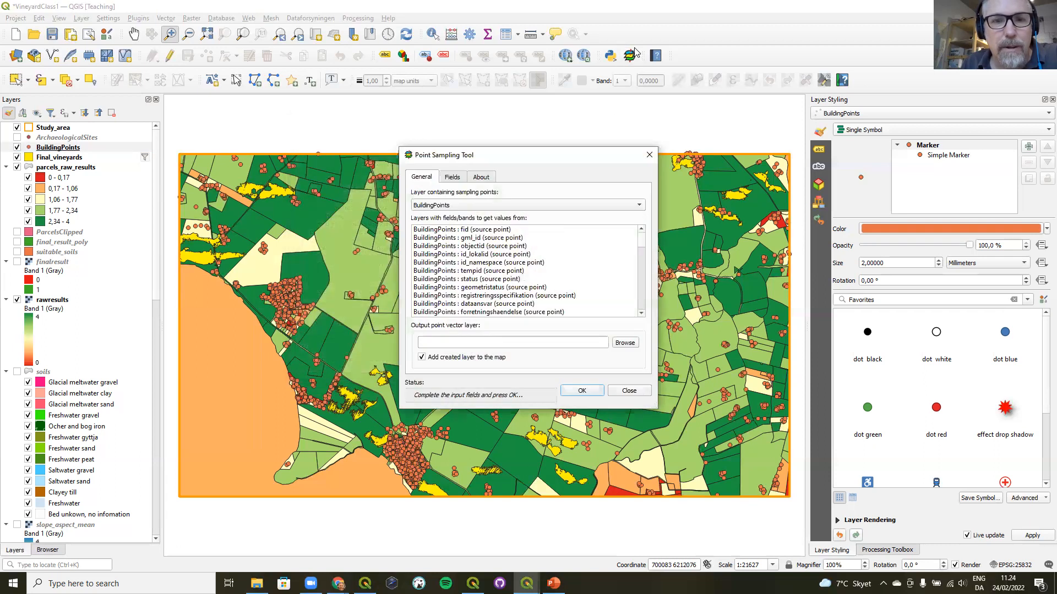
left_click(486, 206)
left_click(486, 206)
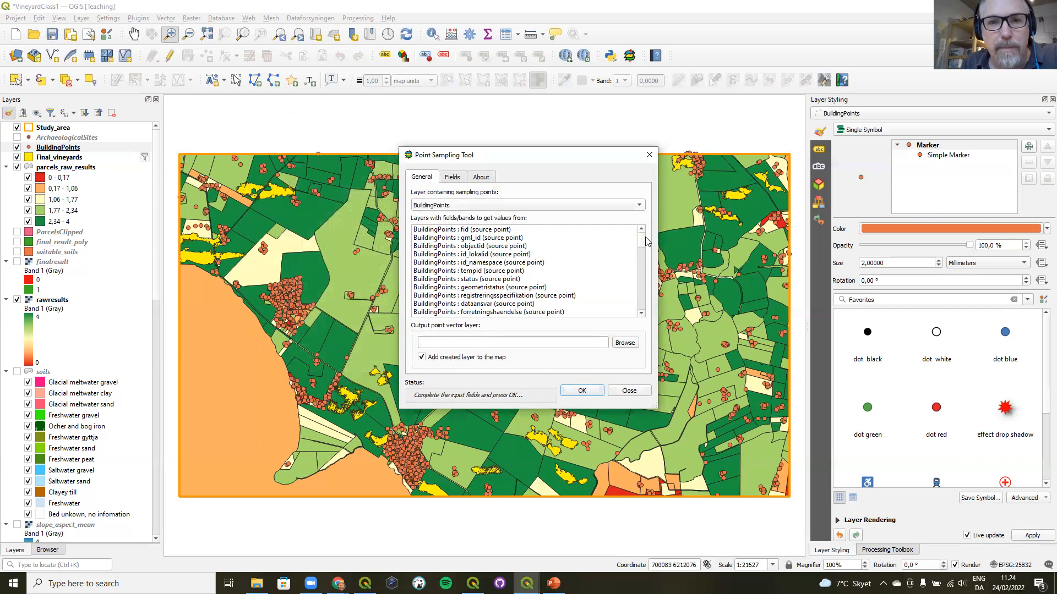
scroll(643, 240, "down", 5)
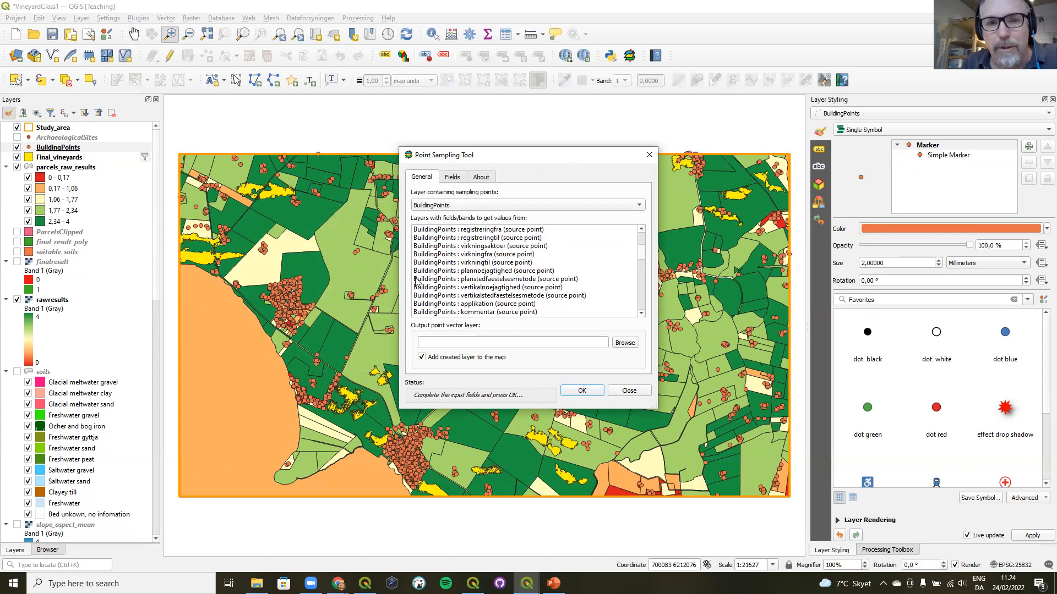
scroll(643, 257, "down", 5)
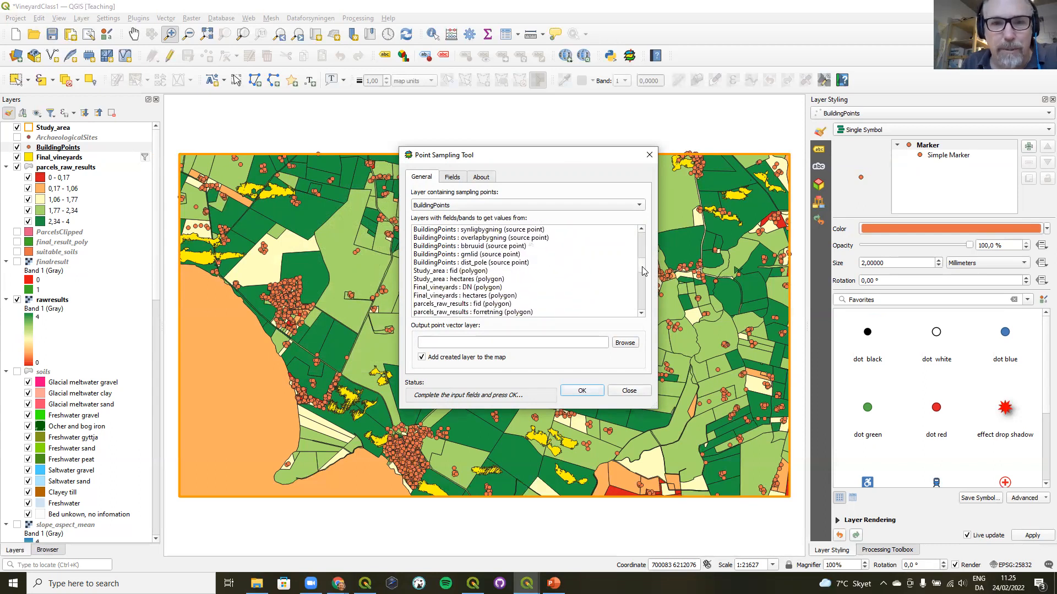
scroll(643, 270, "down", 2)
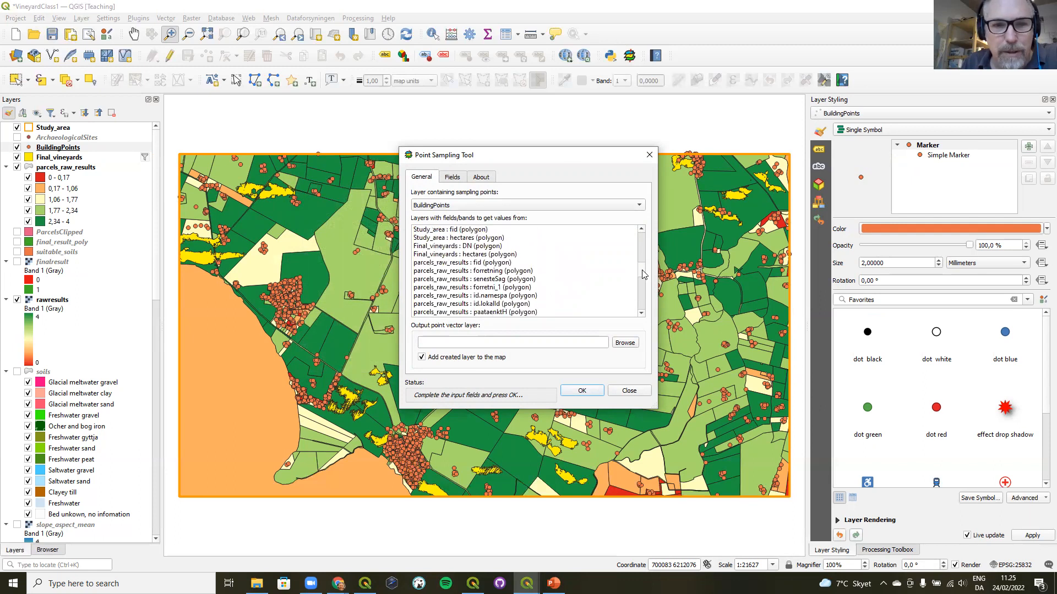
scroll(643, 274, "down", 8)
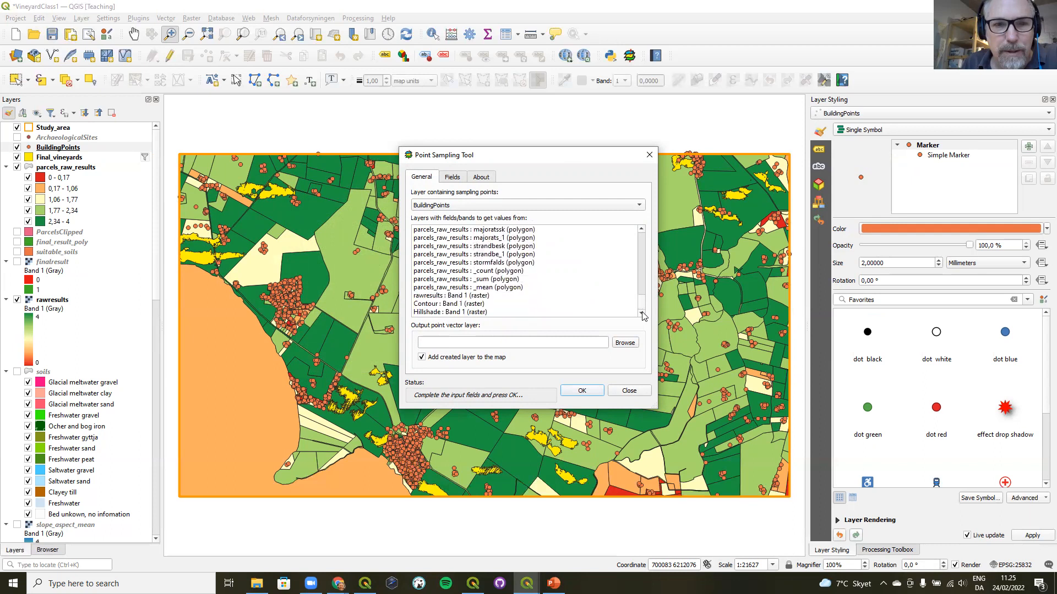
left_click(419, 297)
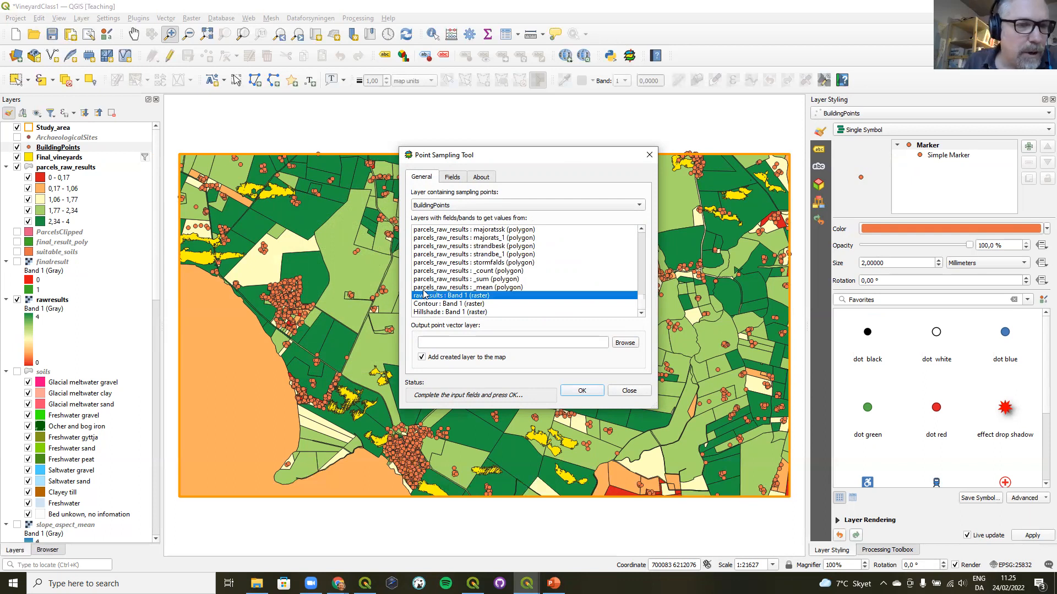
left_click(624, 392)
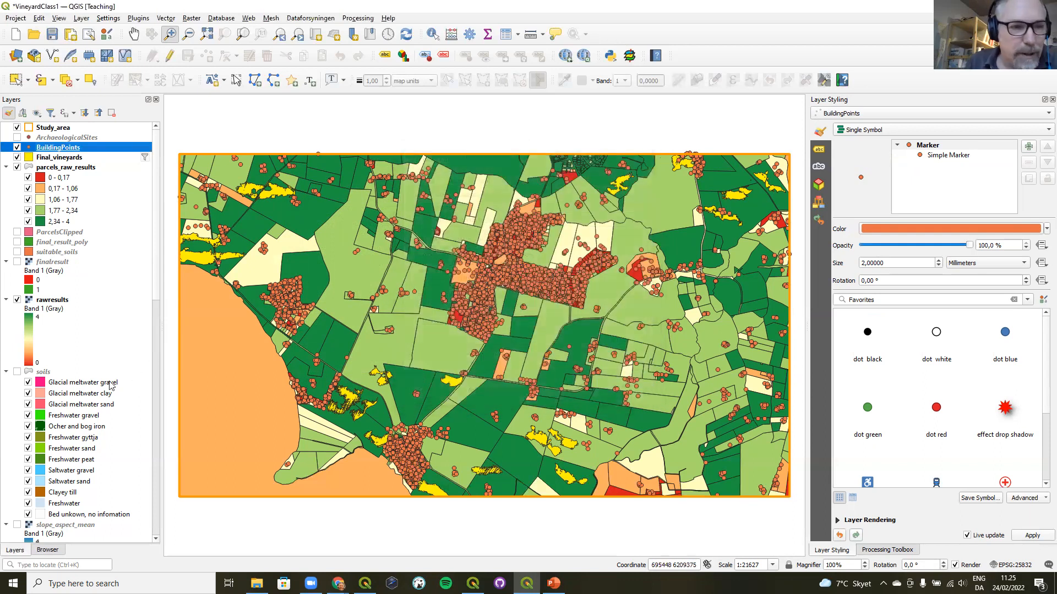
- Make the aspect, slope and terrain_aligned raster layers visible and reopen the Point Sampling Tool
scroll(110, 386, "down", 15)
left_click(17, 348)
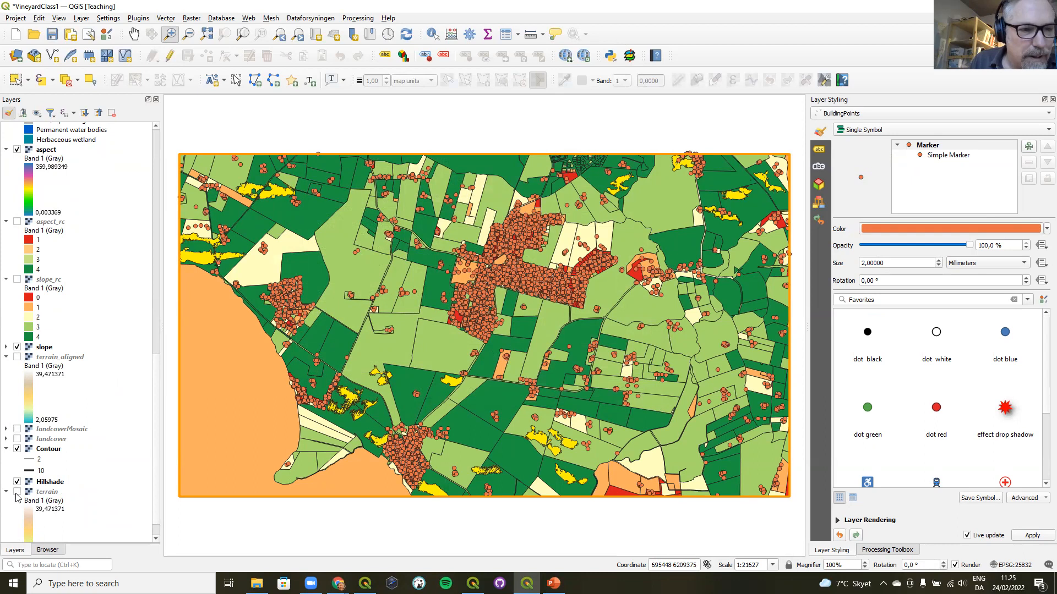
left_click(17, 357)
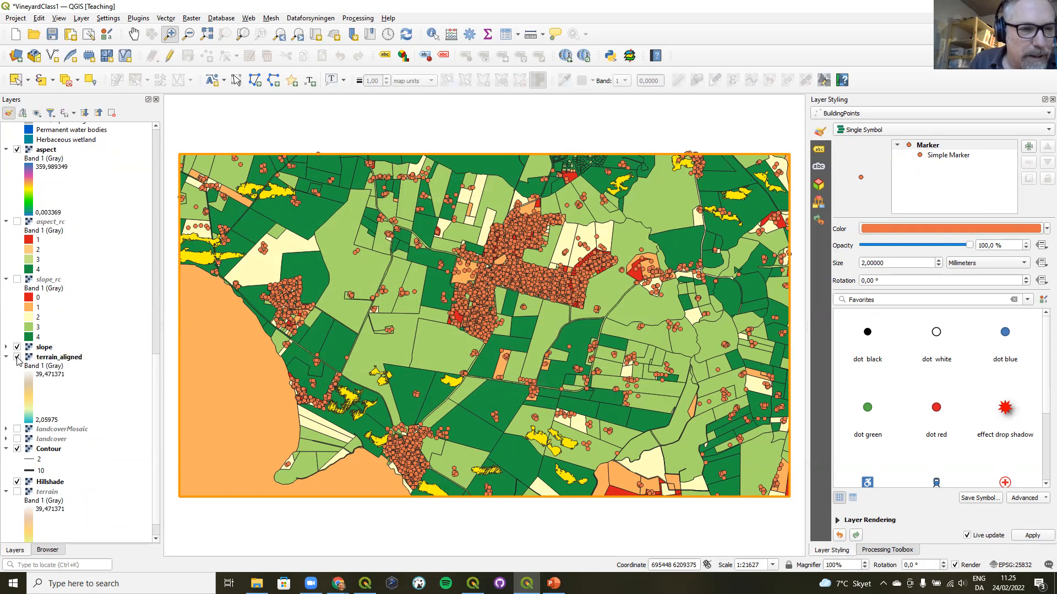
left_click(628, 57)
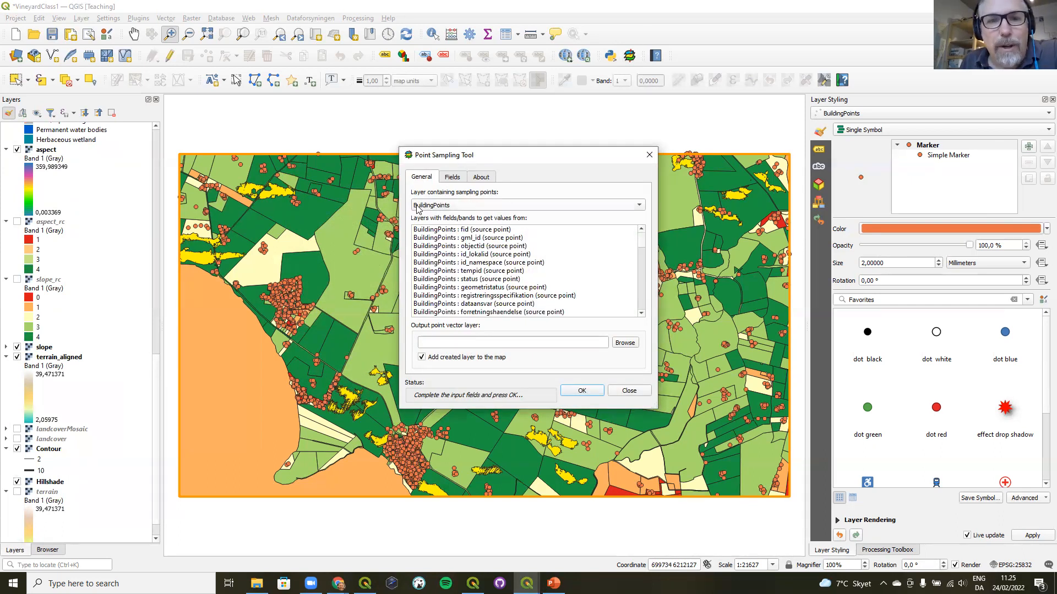
- Select the aspect, slope and terrain_aligned raster bands as the value sources for sampling at BuildingPoints
left_click_drag(642, 245, 637, 318)
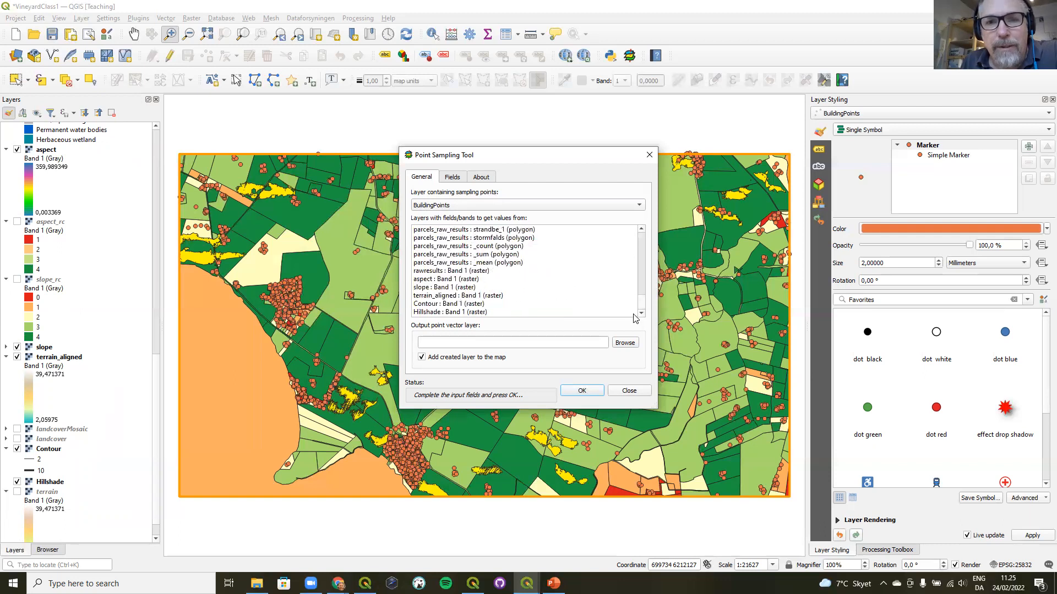
left_click(431, 282)
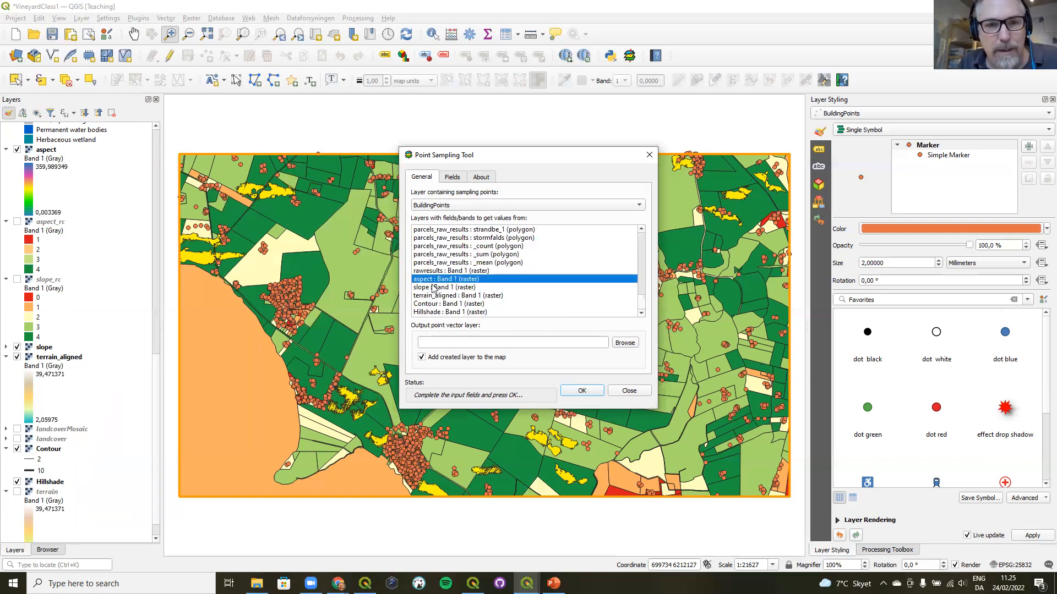
left_click(435, 288)
left_click(466, 298)
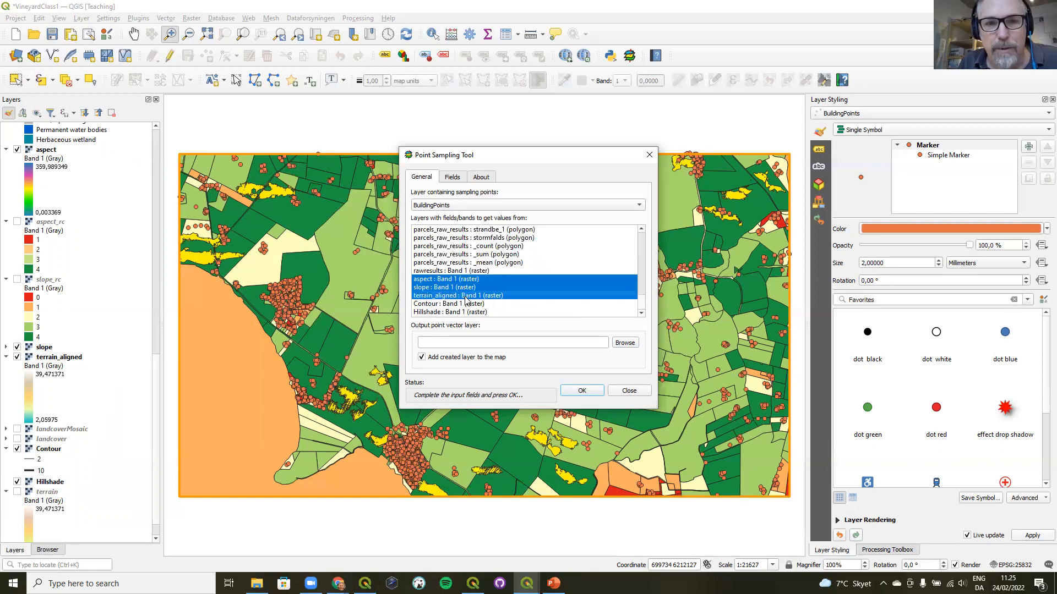
- Set the output point layer to a GeoPackage named buildings in the Documents/Geo/Raster_Data_and_Analysis_in_QGIS folder
left_click(626, 343)
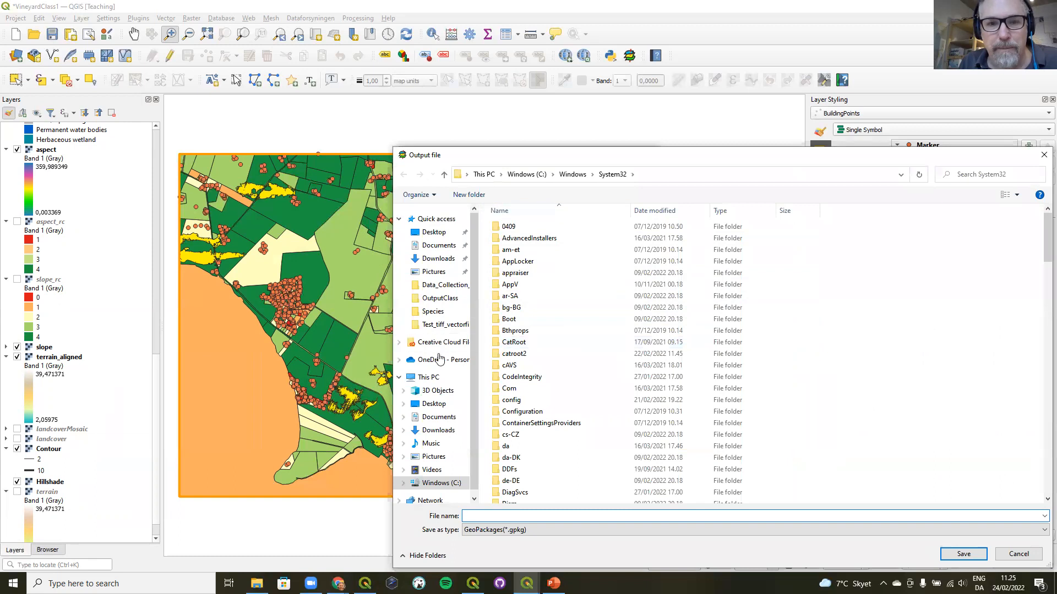
left_click(435, 418)
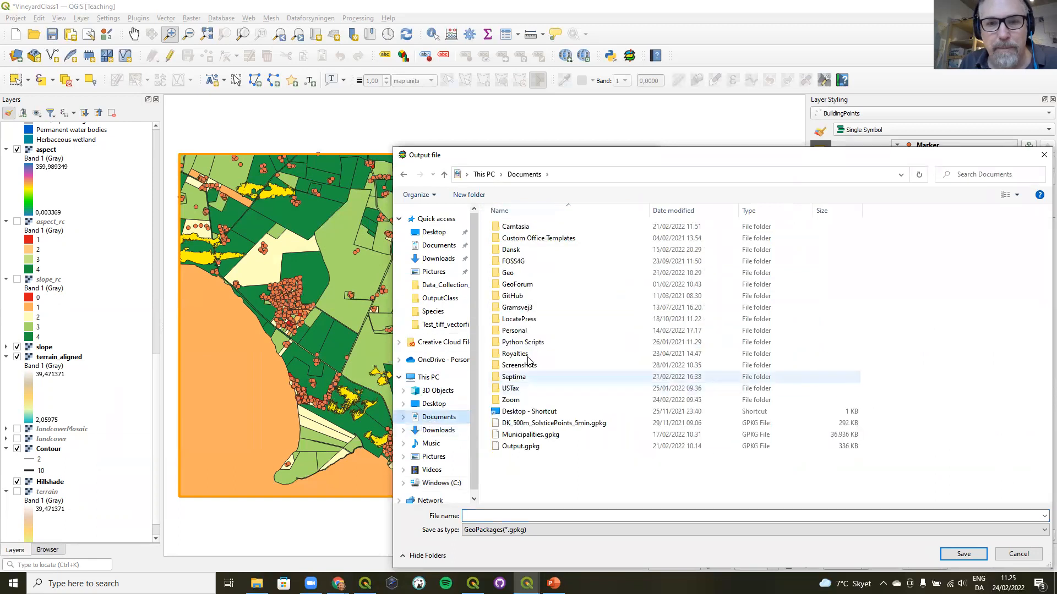
double_click(514, 272)
scroll(525, 312, "down", 5)
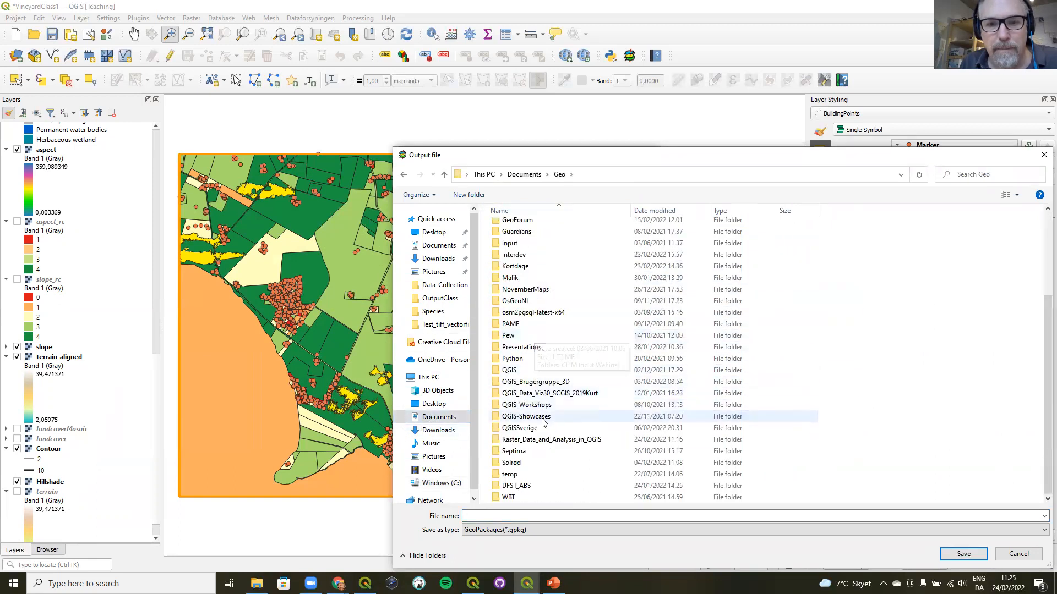
double_click(532, 440)
left_click(496, 515)
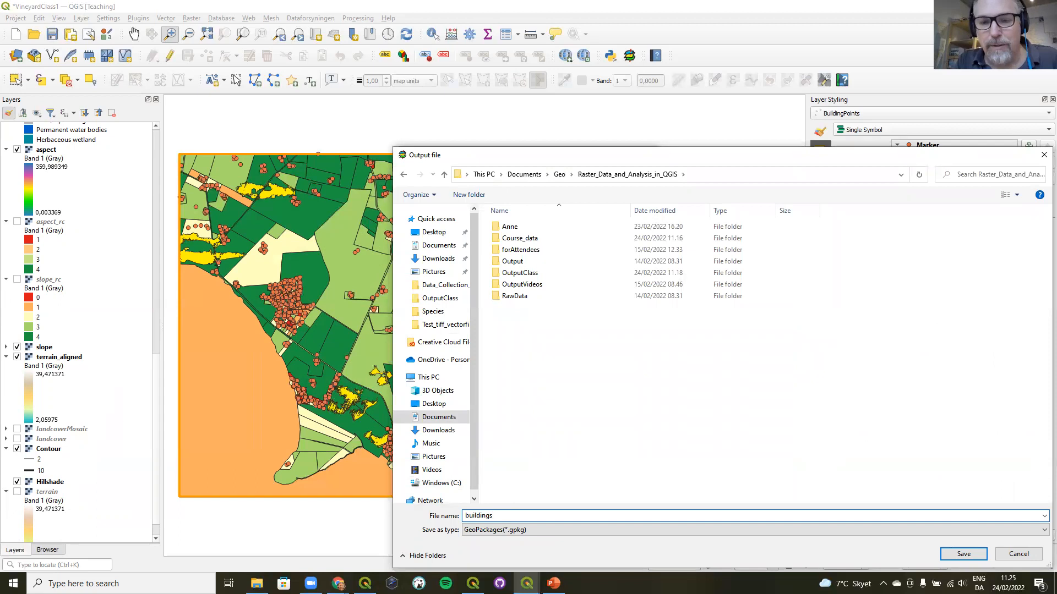
key("Return")
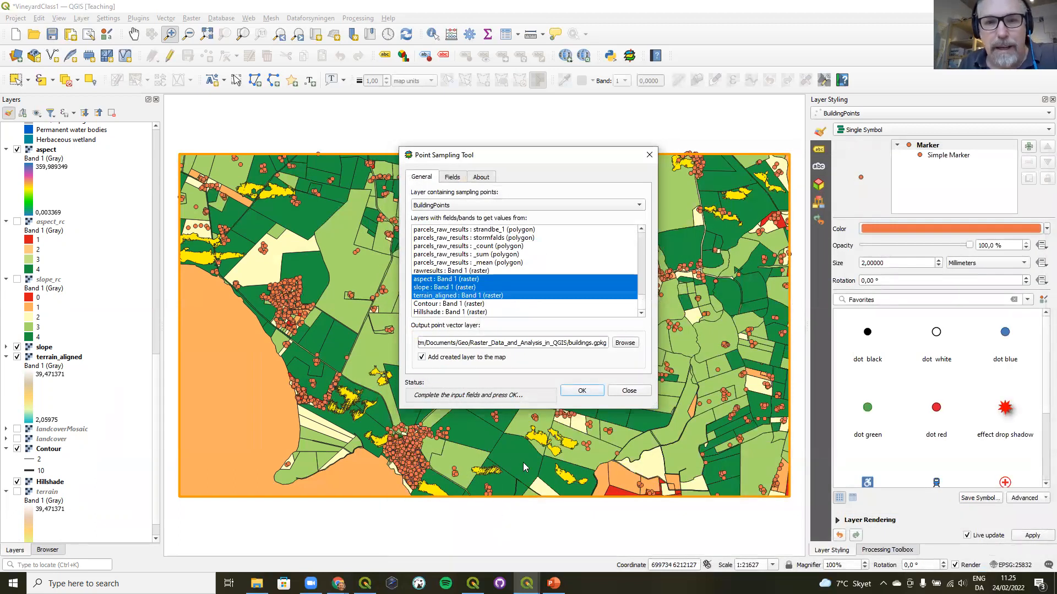
- Run the point sampling, adding the created layer to the map, and close the tool
left_click(583, 392)
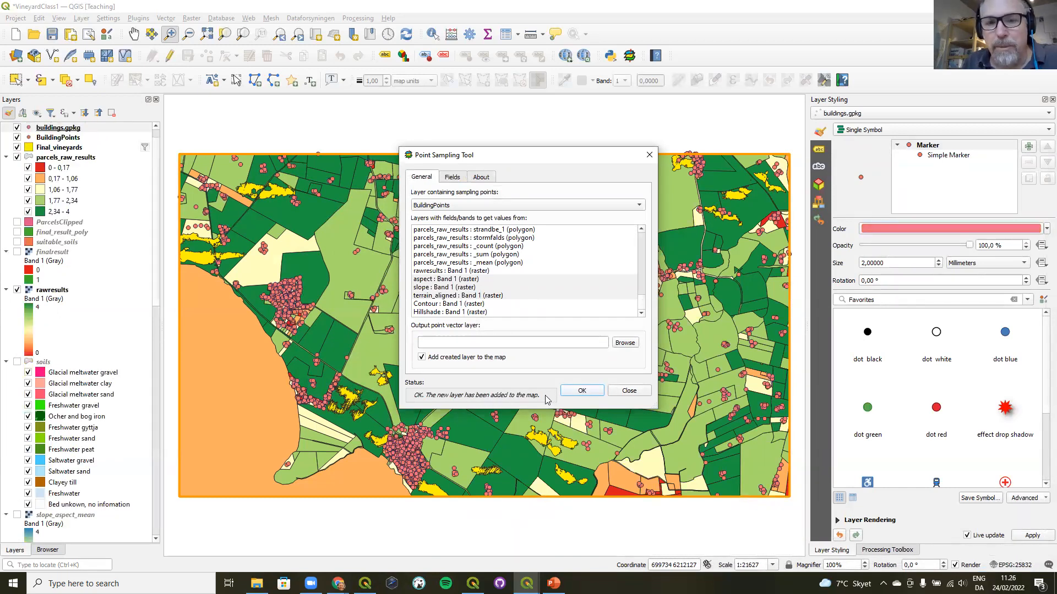
left_click(579, 392)
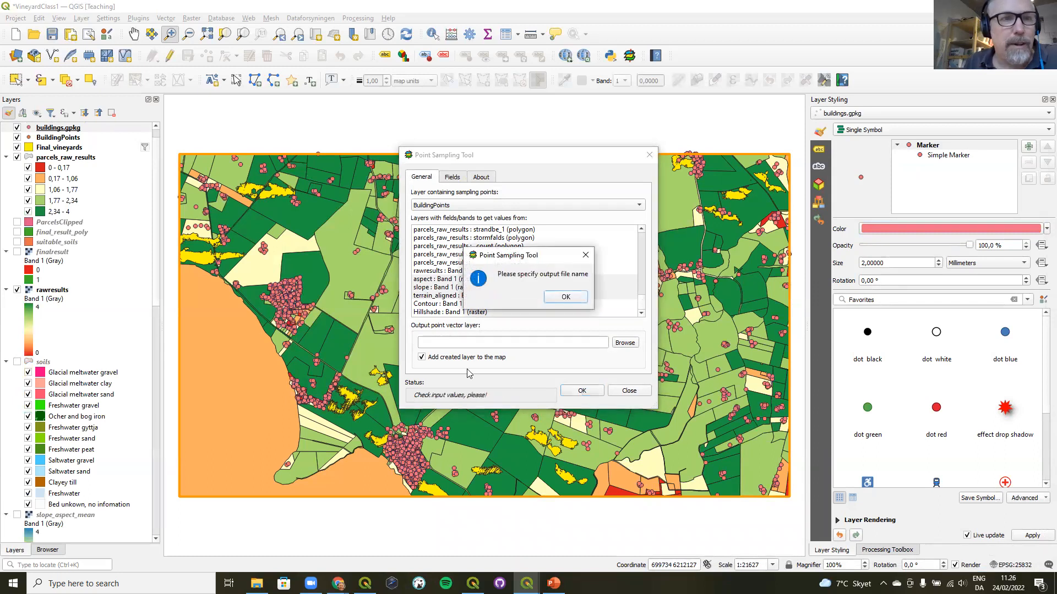
left_click(571, 297)
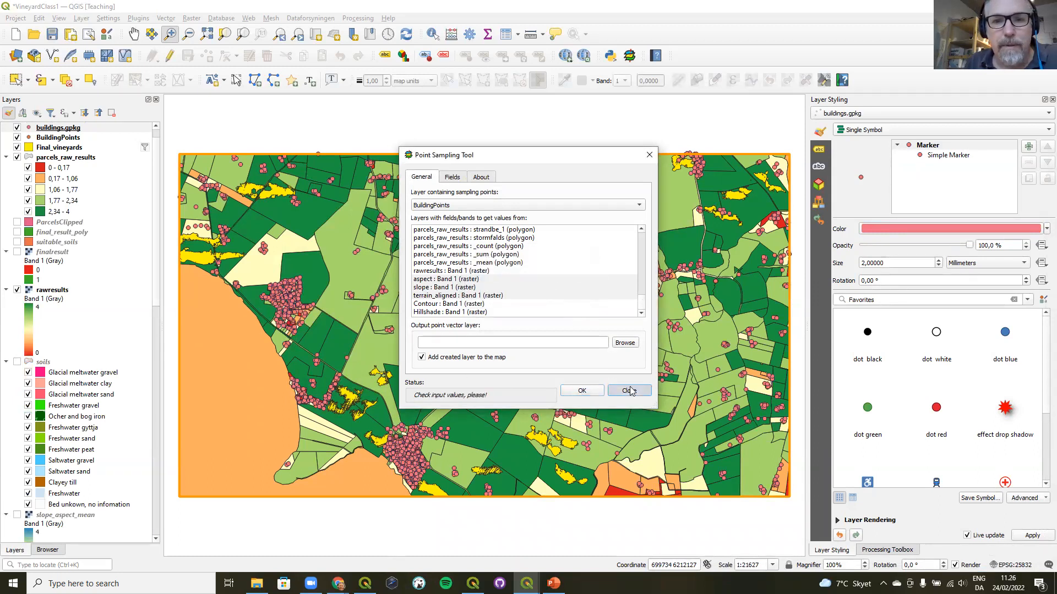
left_click(629, 390)
- Examine the sampled aspect, slope and terrain values in the buildings.gpkg attribute table and close it
right_click(56, 128)
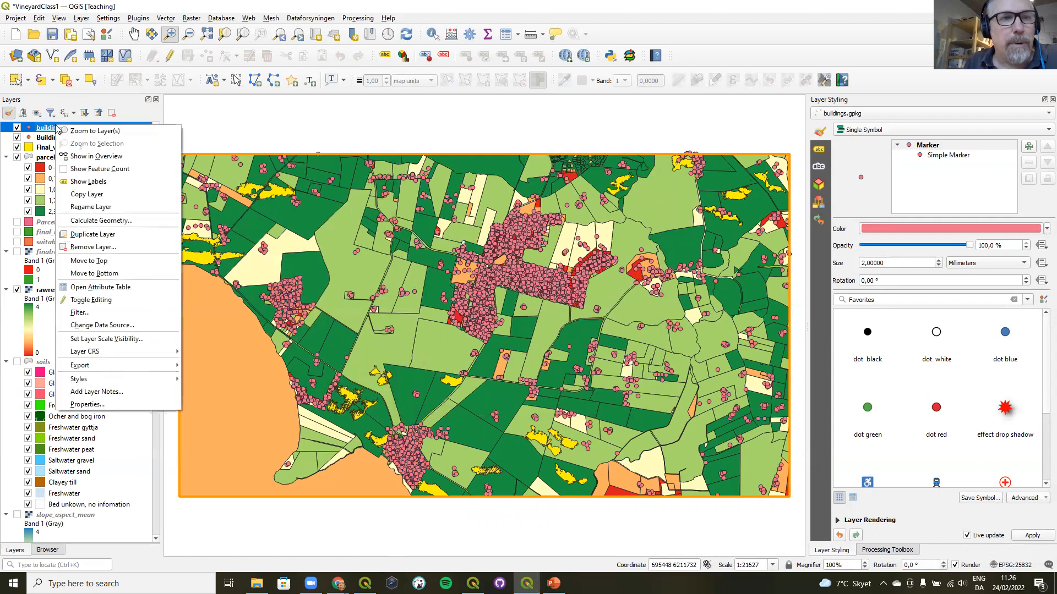
left_click(91, 288)
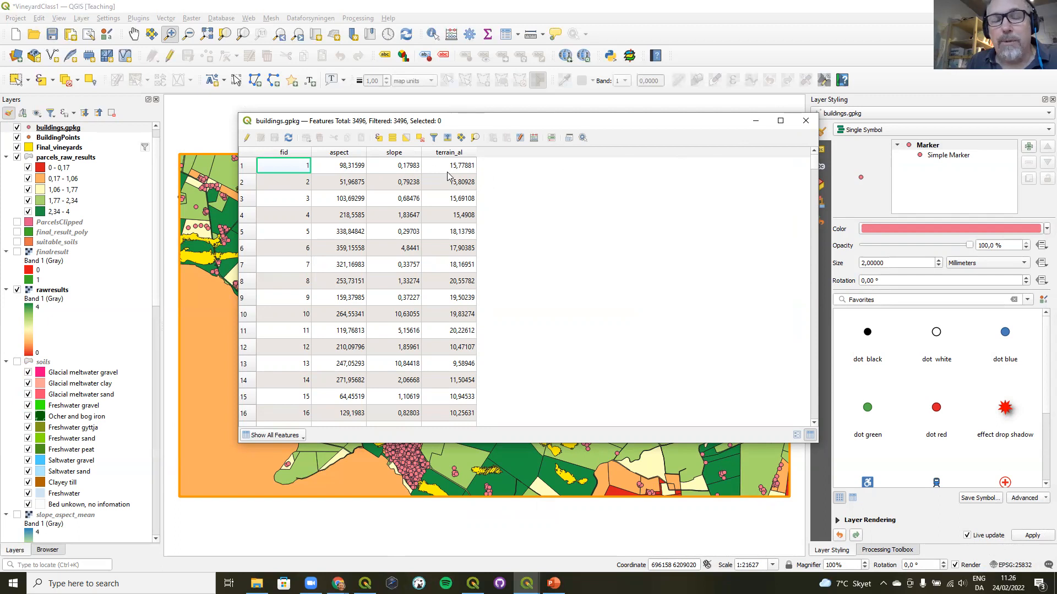
left_click(813, 126)
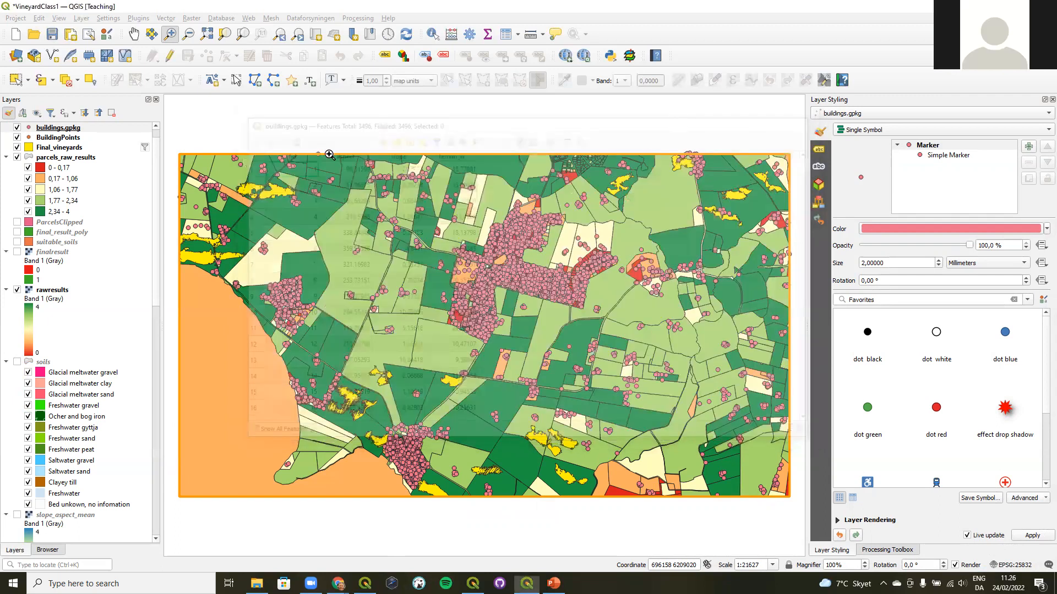
- Hide the buildings.gpkg and BuildingPoints layers and check which sampling layers the Point Sampling Tool offers
left_click(34, 132)
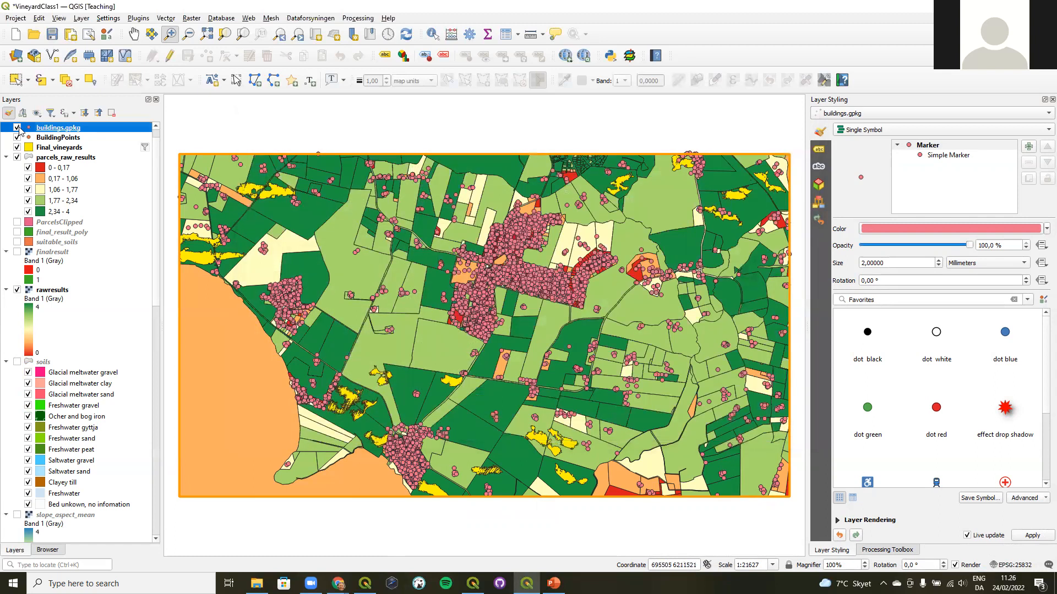
left_click(17, 127)
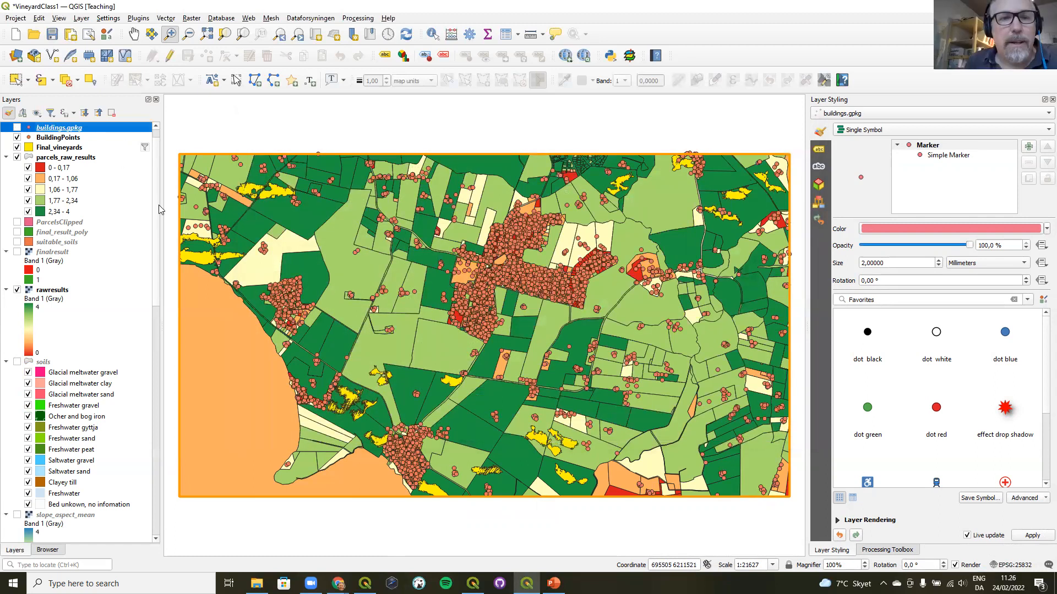
left_click(18, 138)
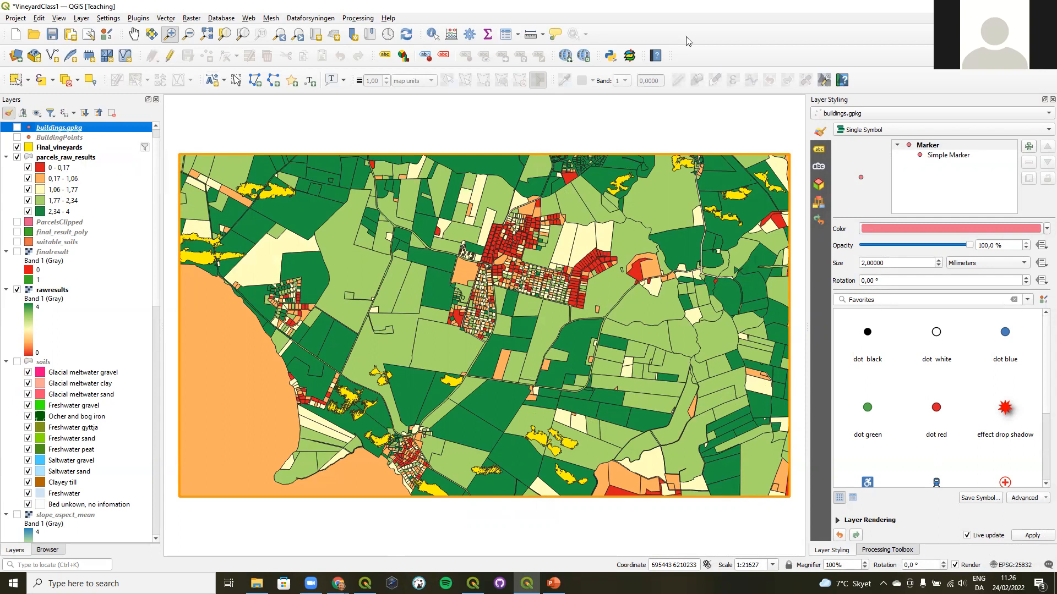
left_click(629, 55)
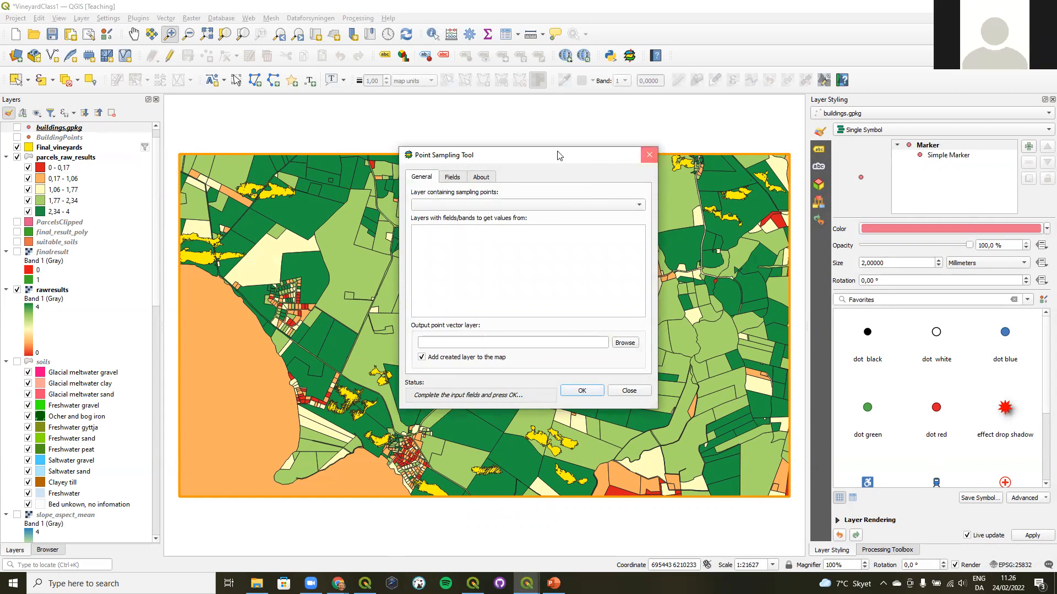
left_click(650, 155)
- Make only the BuildingPoints point layer visible again and reopen the Point Sampling Tool
left_click(17, 127)
left_click(17, 127)
left_click(17, 137)
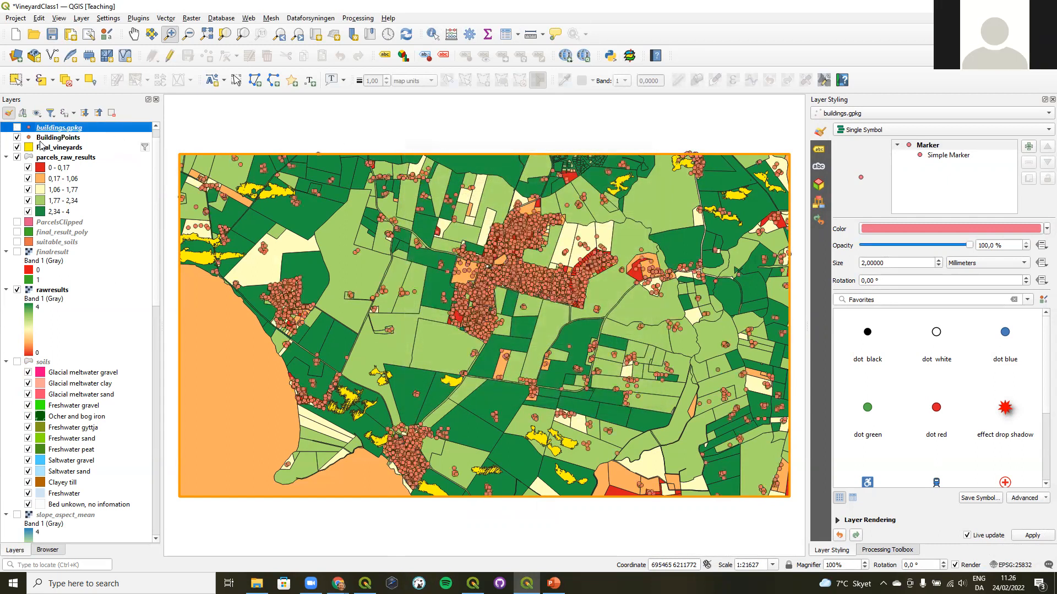
left_click(629, 56)
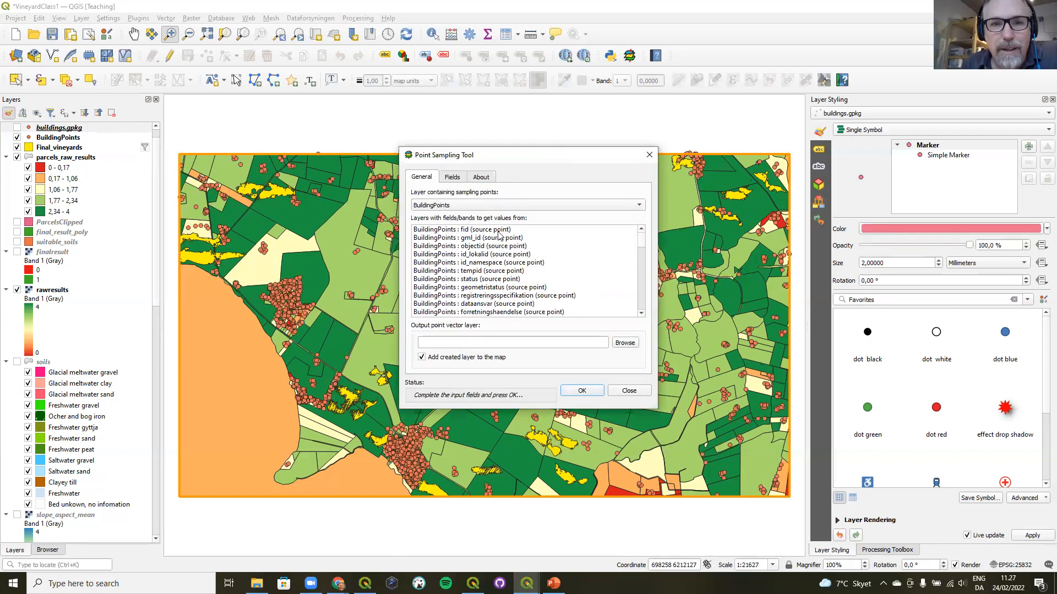
- Select all the BuildingPoints source fields, from fid through dist_pole, as values to carry into the sampled layer
scroll(500, 235, "down", 6)
scroll(499, 235, "down", 4)
scroll(499, 235, "up", 2)
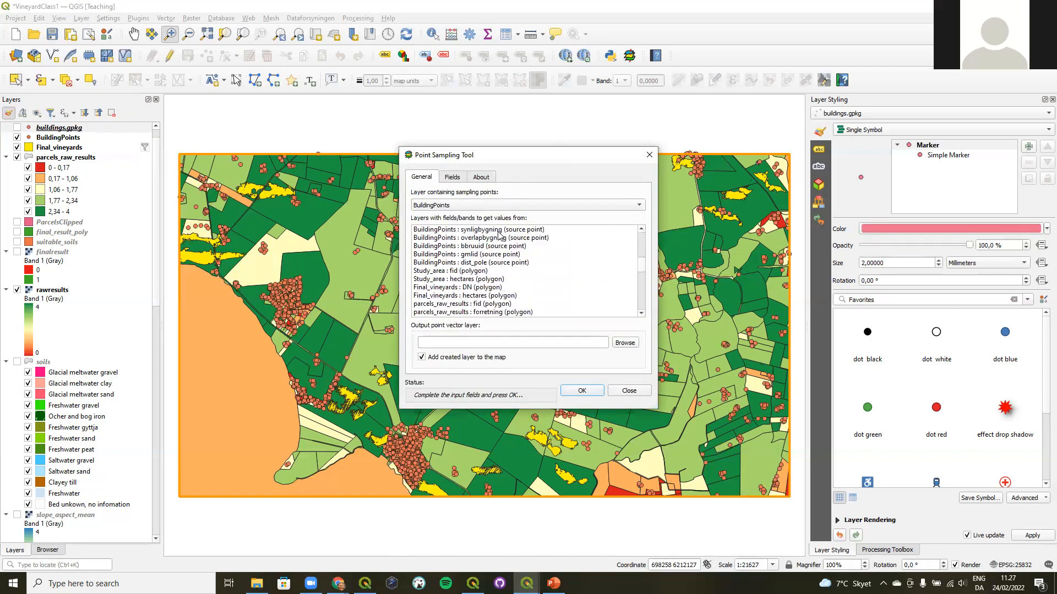
left_click(486, 268)
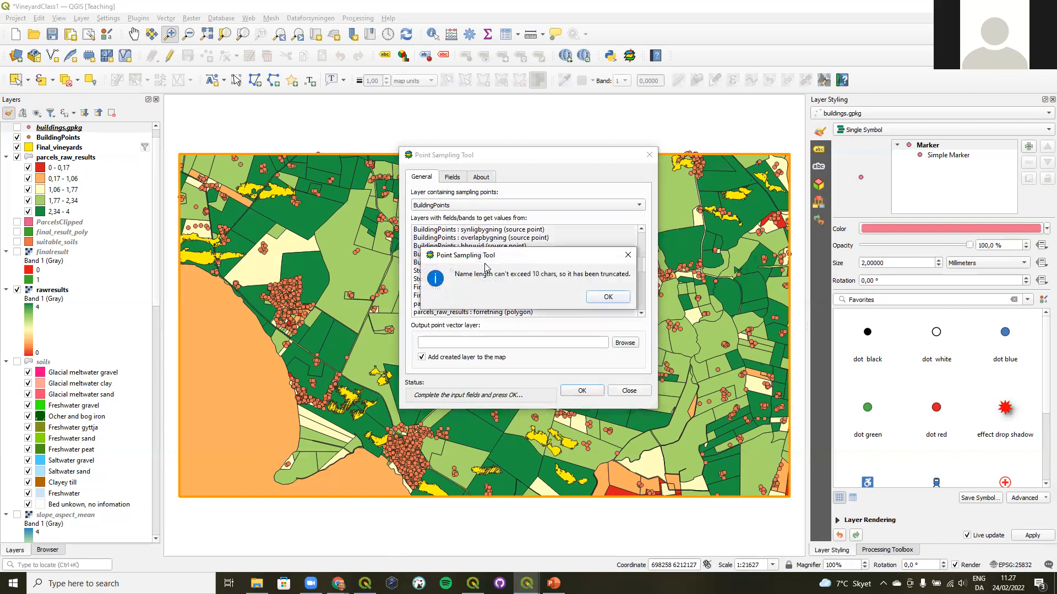
left_click(608, 297)
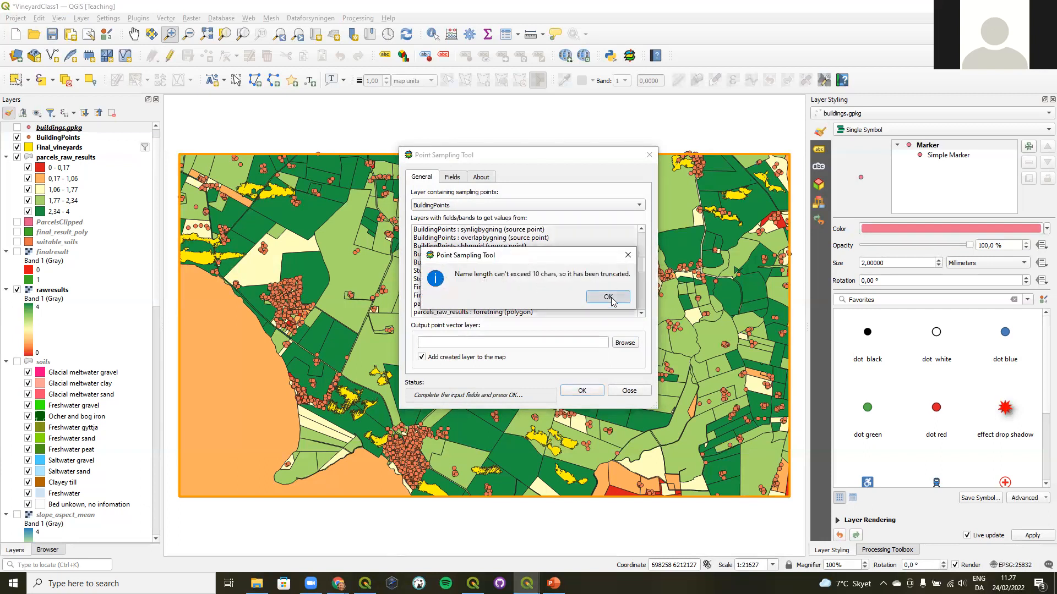
left_click(627, 258)
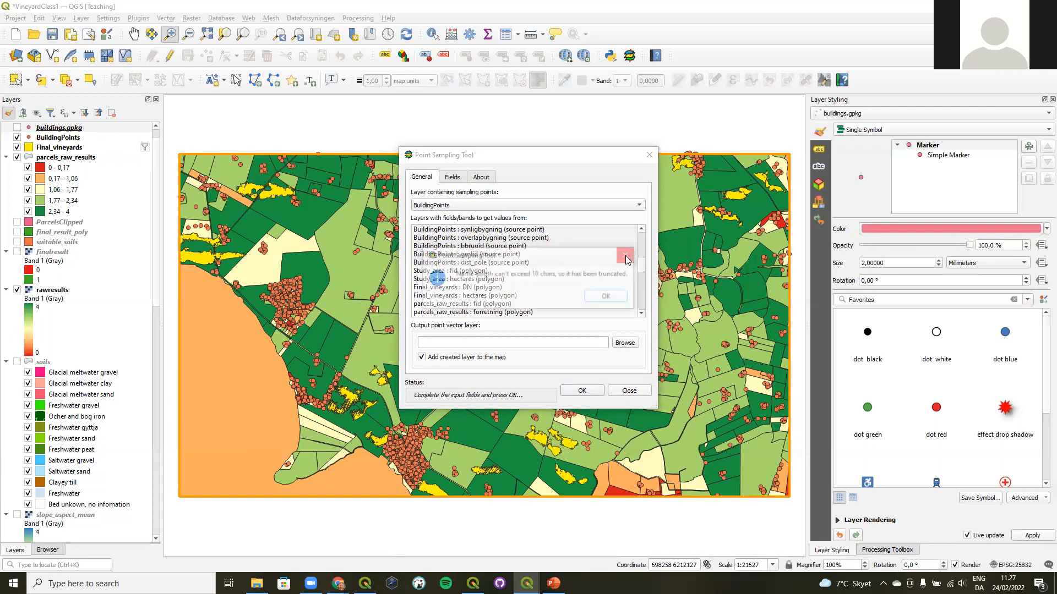
left_click(626, 259)
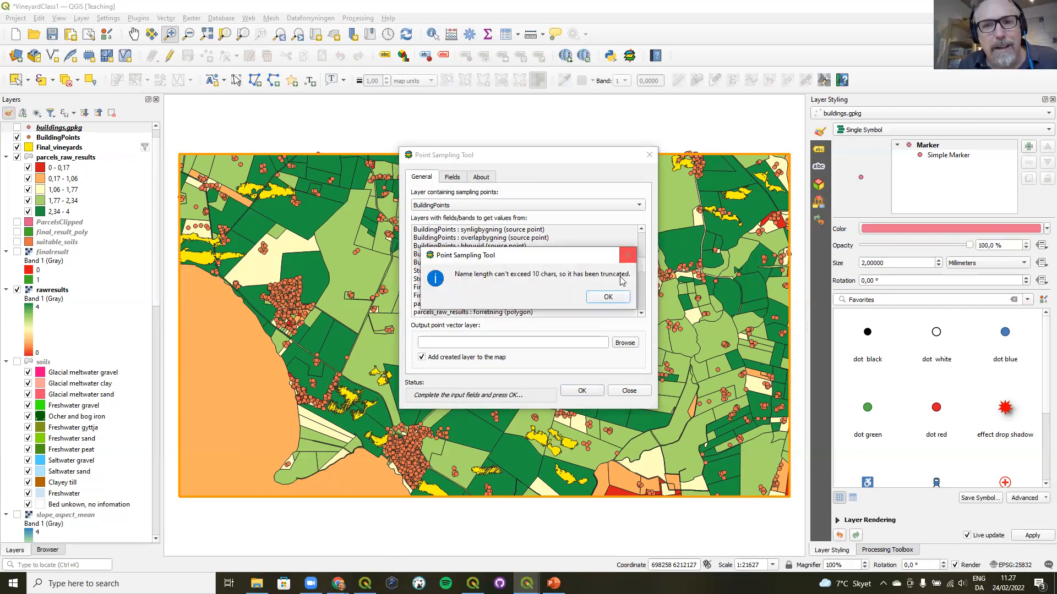
left_click(627, 259)
left_click(627, 257)
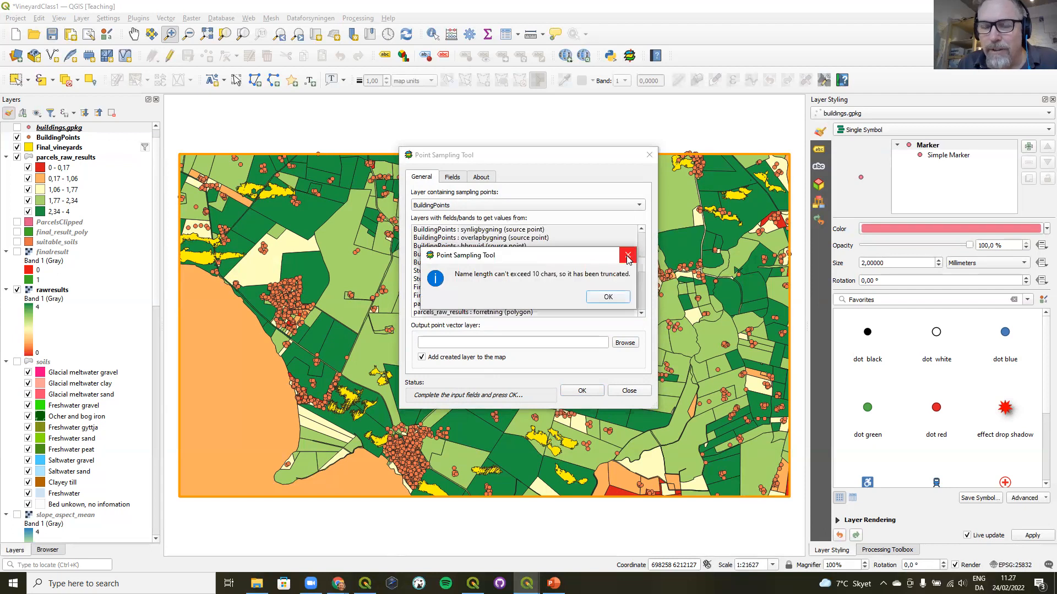
left_click(628, 259)
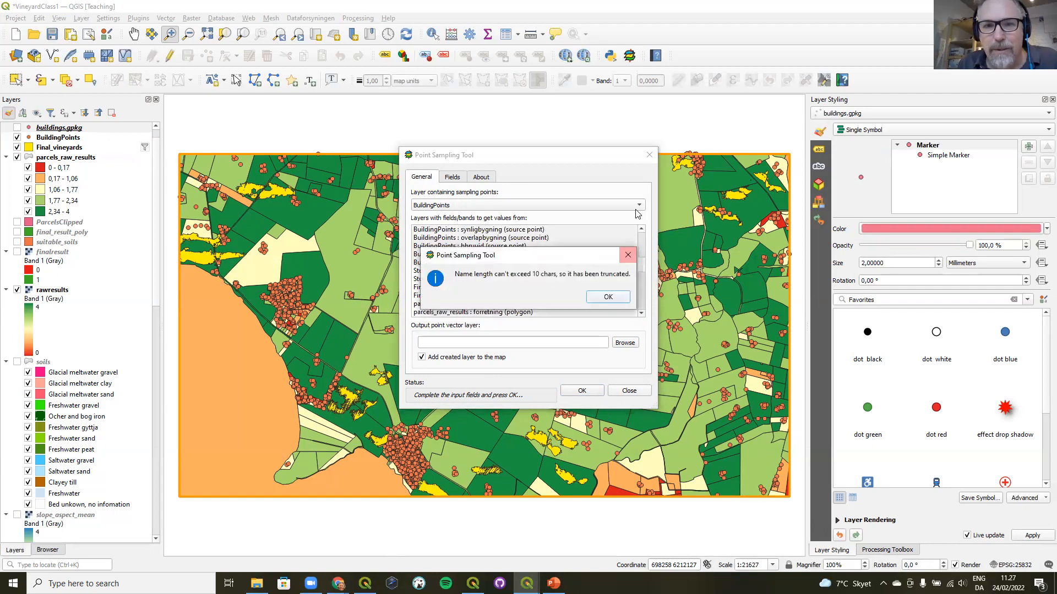
left_click(630, 256)
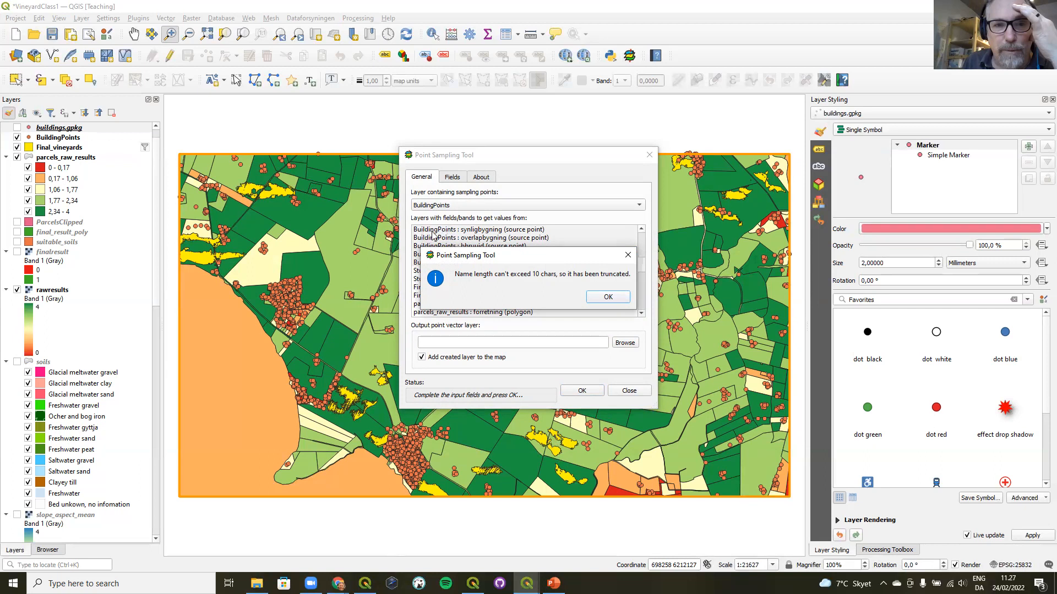
left_click(627, 257)
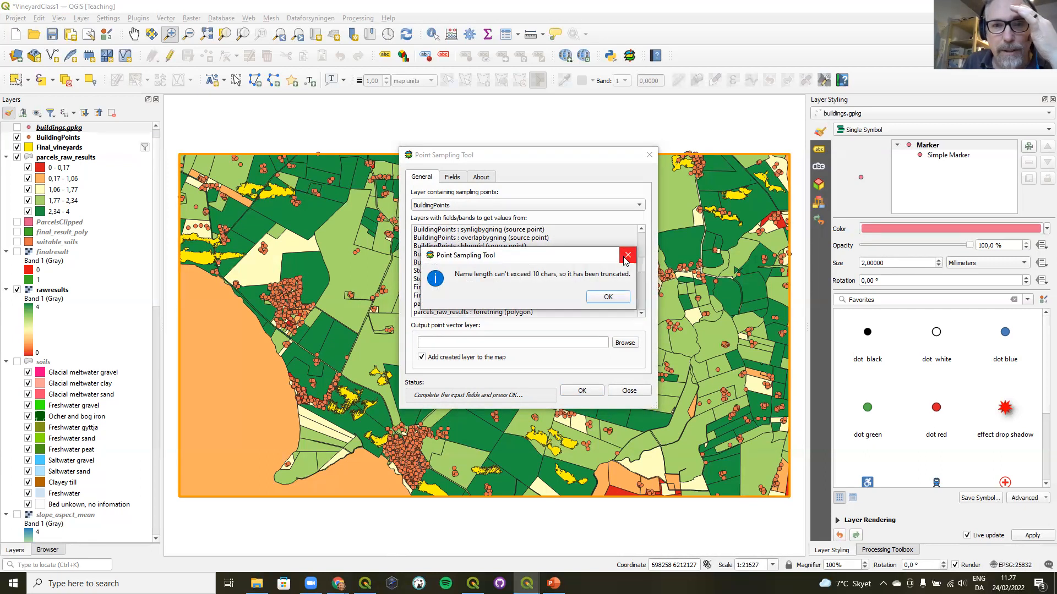
left_click(615, 297)
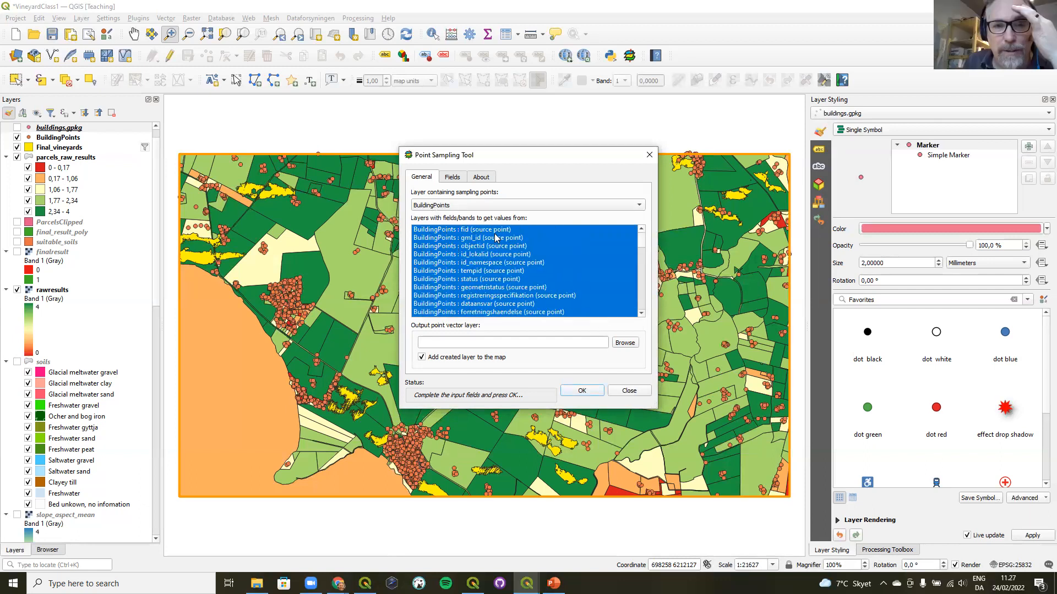
- Try combining the BuildingPoints source fields with the aspect, slope and terrain_aligned bands in one selection, and close the tool without sampling
scroll(495, 237, "down", 5)
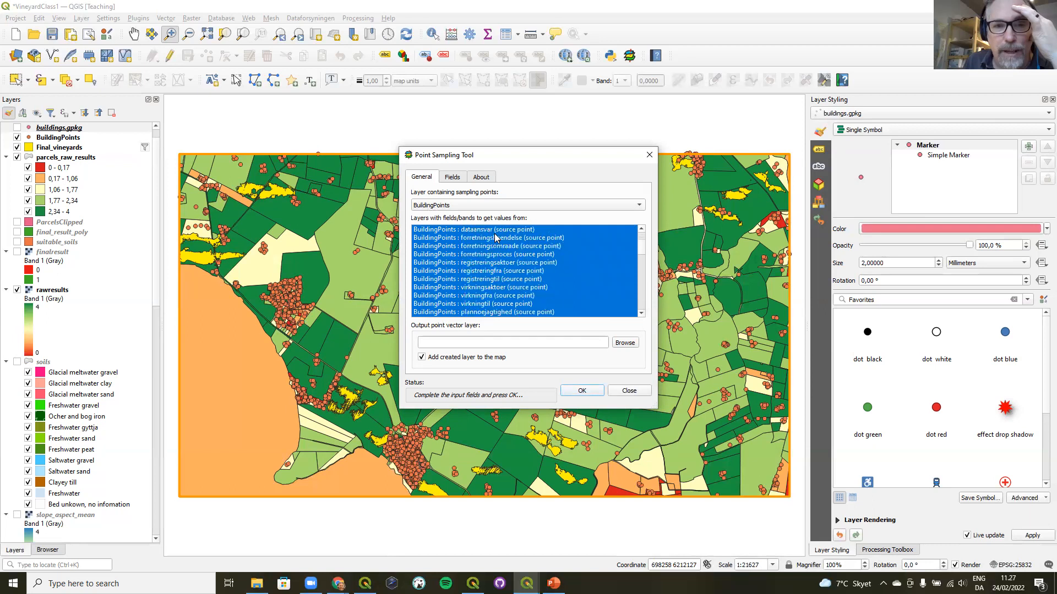
scroll(495, 238, "down", 4)
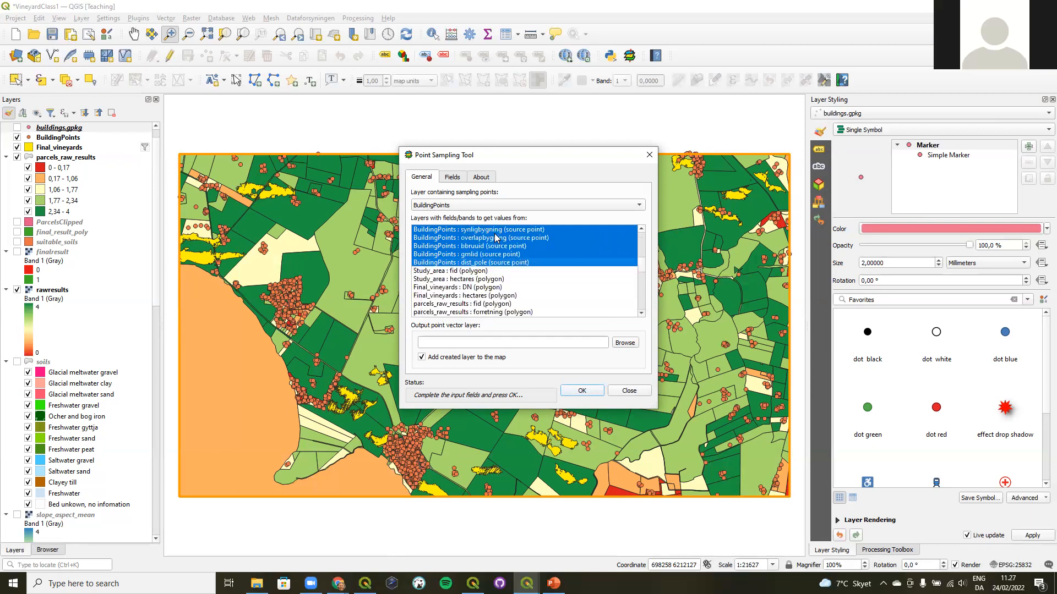
scroll(494, 238, "down", 6)
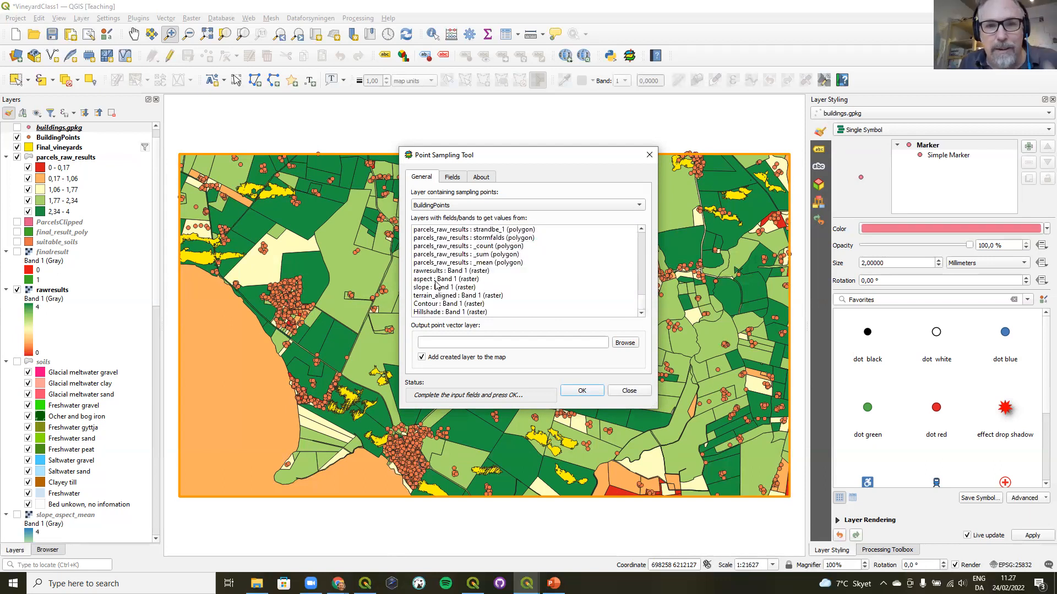
left_click_drag(440, 279, 441, 297)
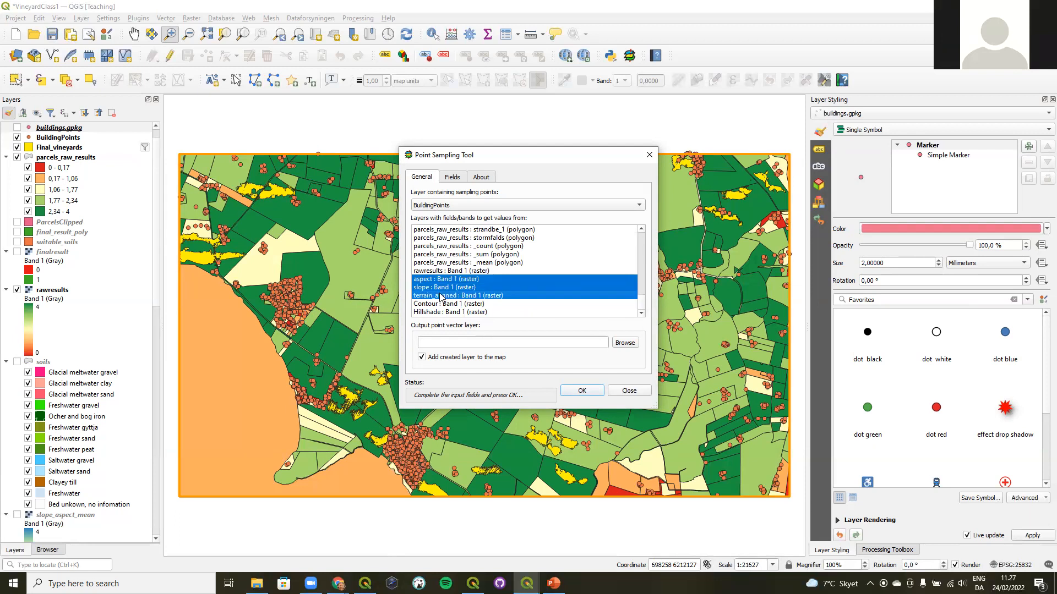
left_click_drag(642, 306, 652, 273)
key("ctrl+a")
scroll(527, 269, "down", 10)
left_click_drag(440, 279, 440, 296)
left_click(630, 392)
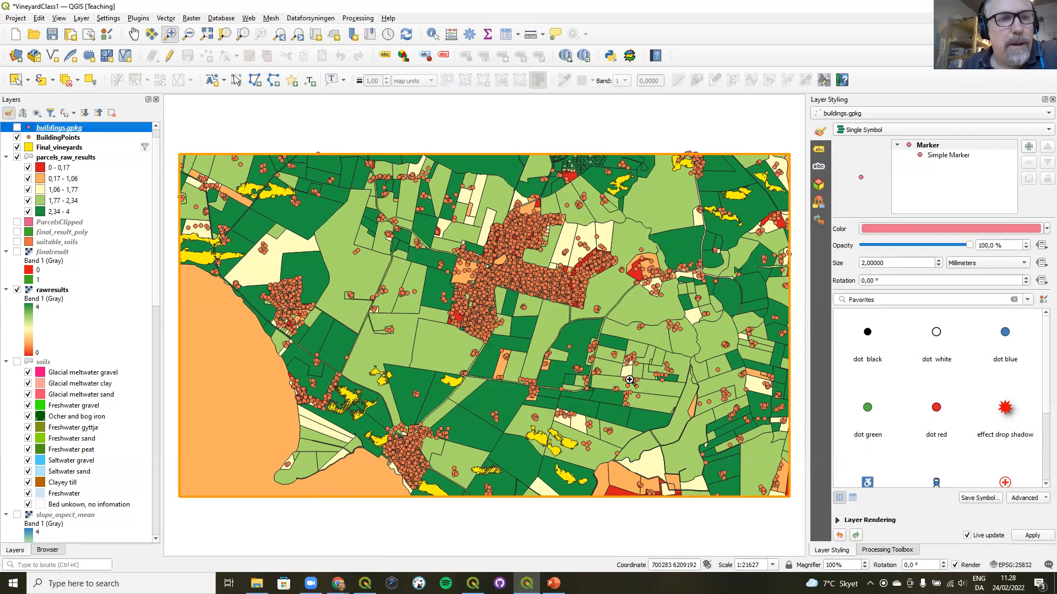
- Set up the Sample raster values algorithm with BuildingPoints as the input layer and terrain_aligned as the raster layer
left_click(891, 550)
left_click(1047, 128)
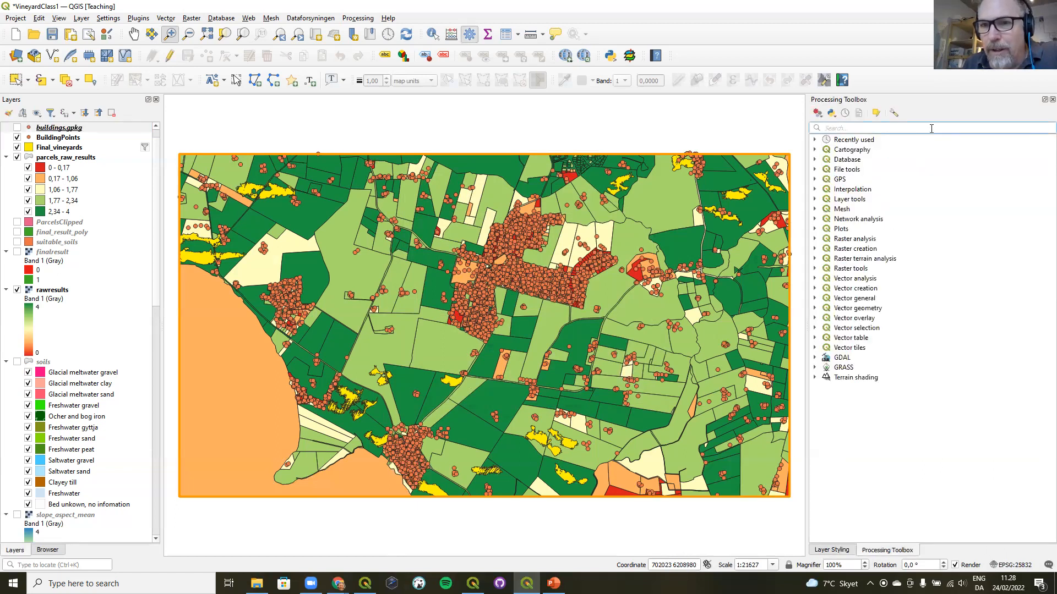
type("sampl")
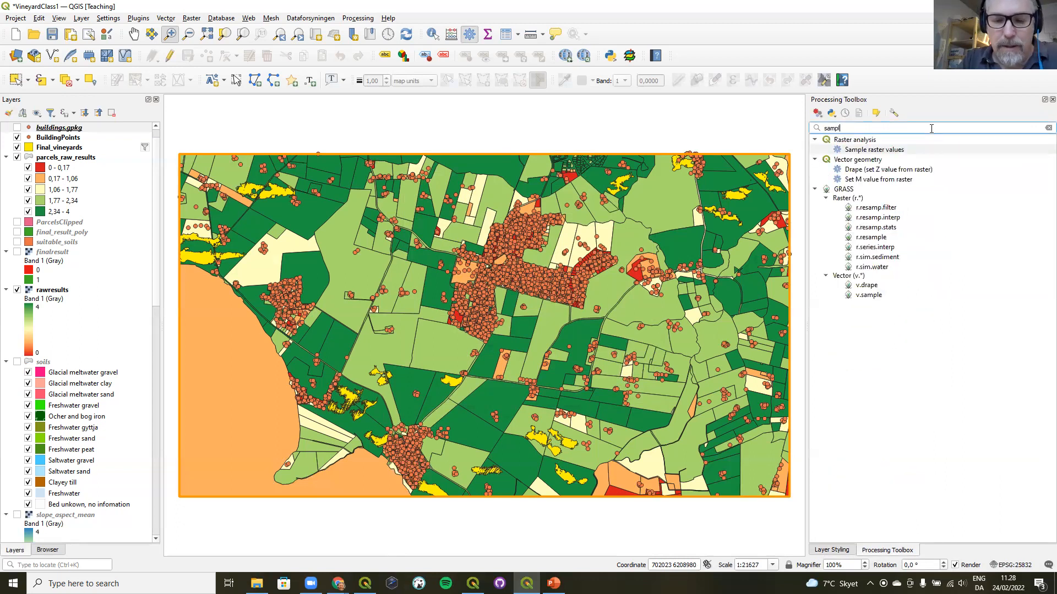
double_click(890, 150)
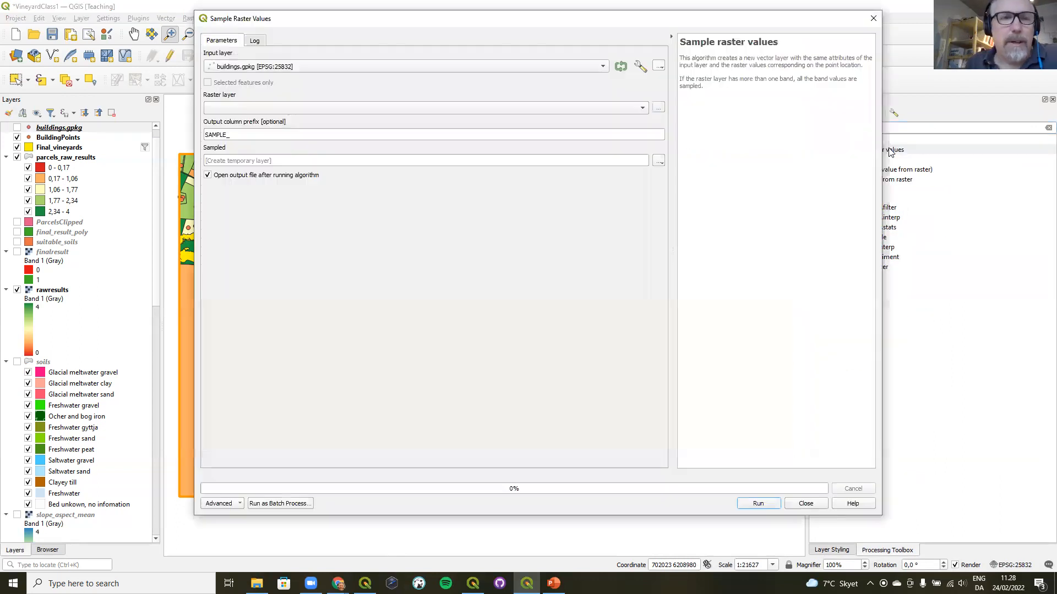
left_click(224, 67)
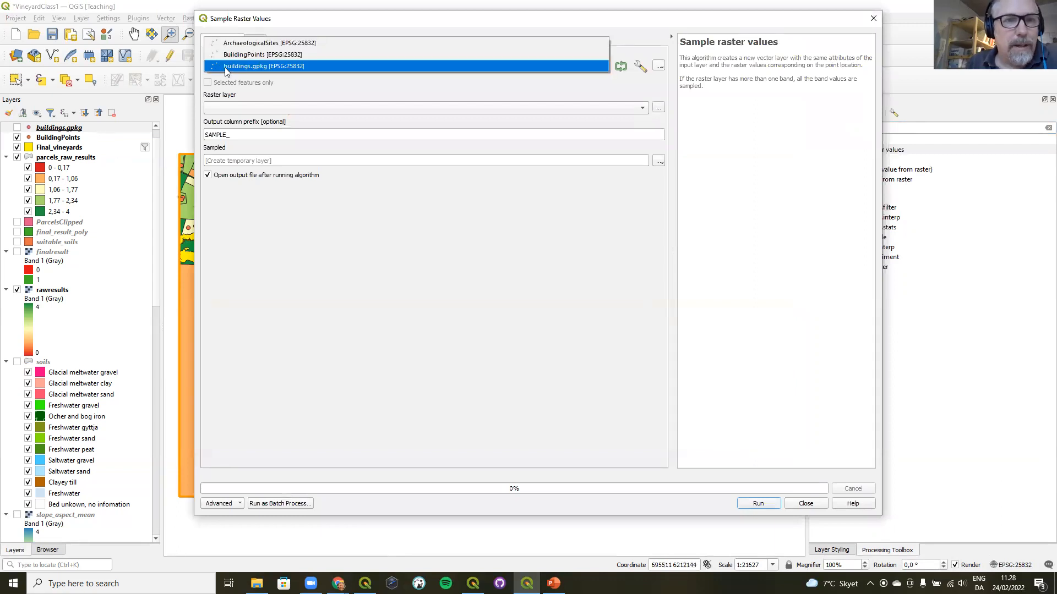
left_click(231, 60)
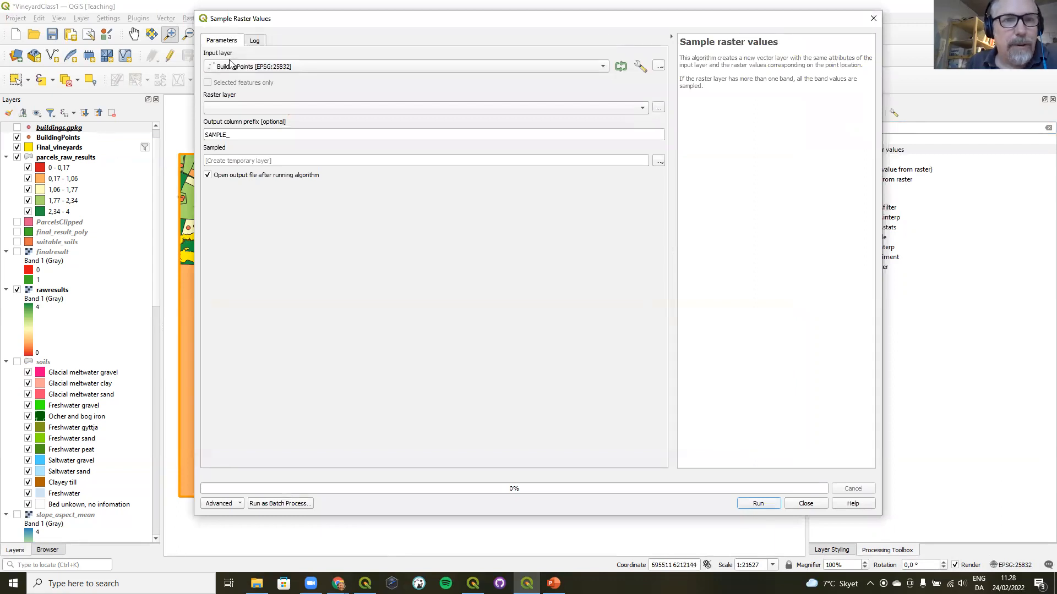
left_click(226, 109)
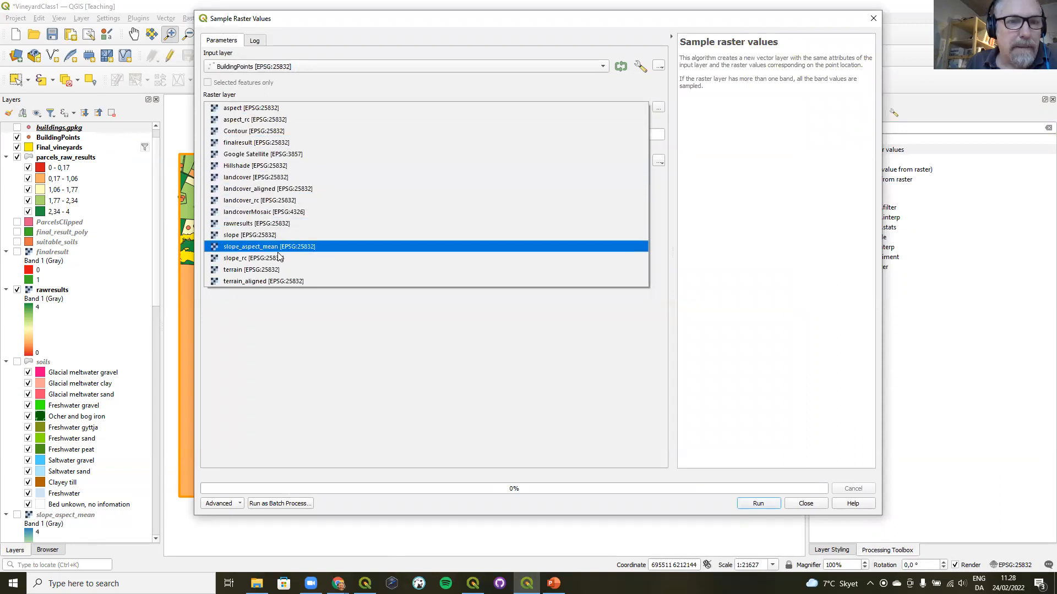
left_click(267, 282)
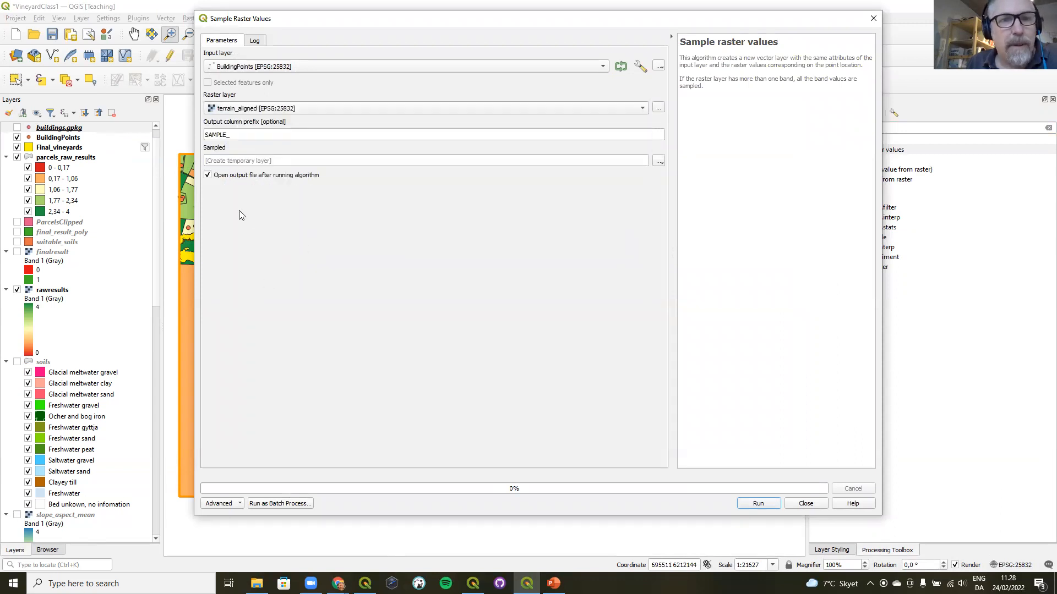
- Save the sampled result to a GeoPackage named buildings in OutputClass with layer name output, and run the sampling
left_click(659, 160)
left_click(682, 199)
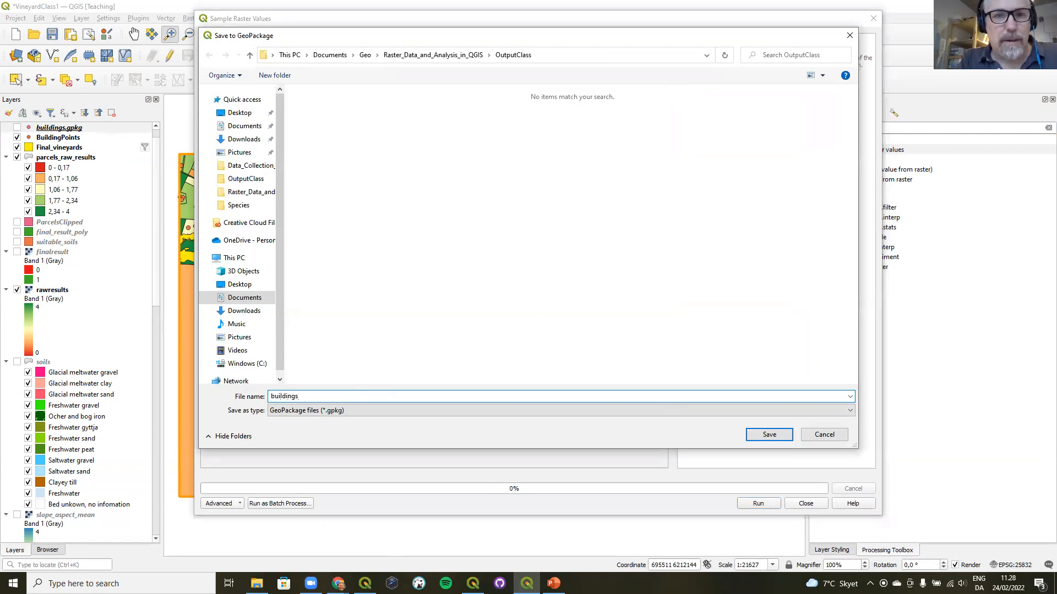
type("buildings")
key("Return")
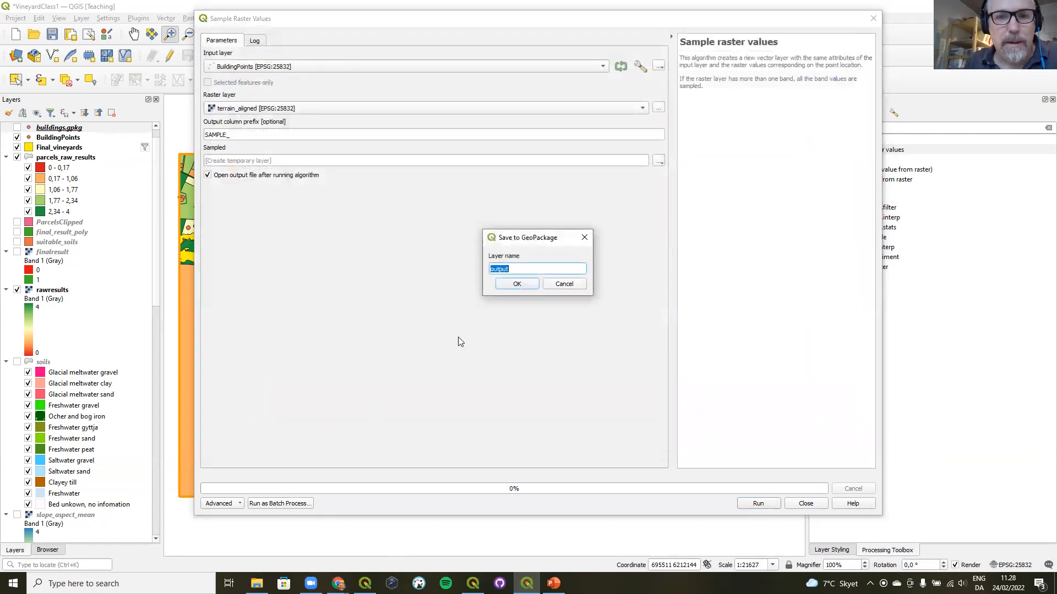
left_click(517, 284)
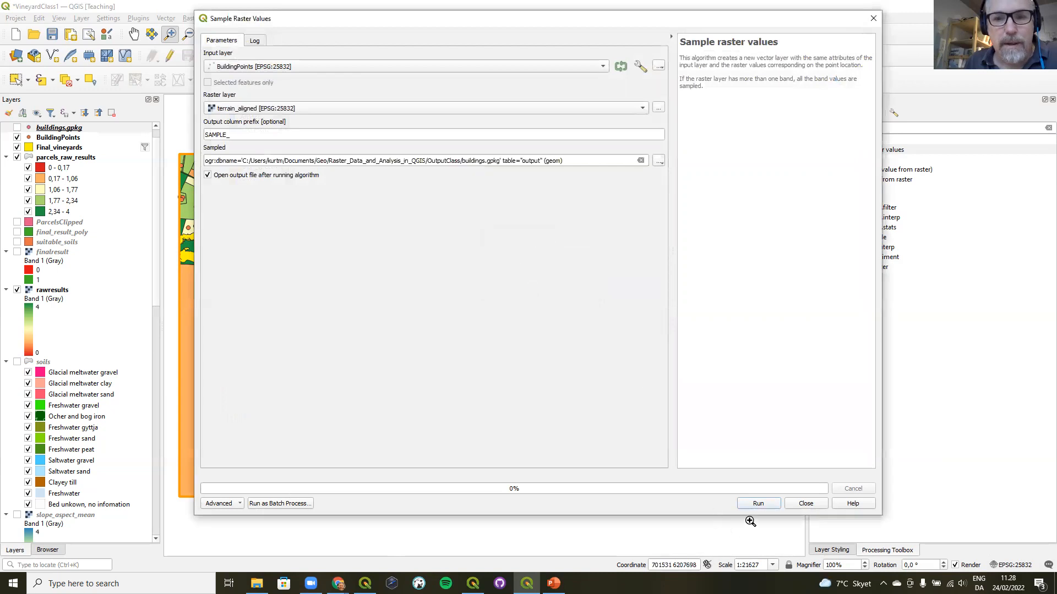
left_click(758, 505)
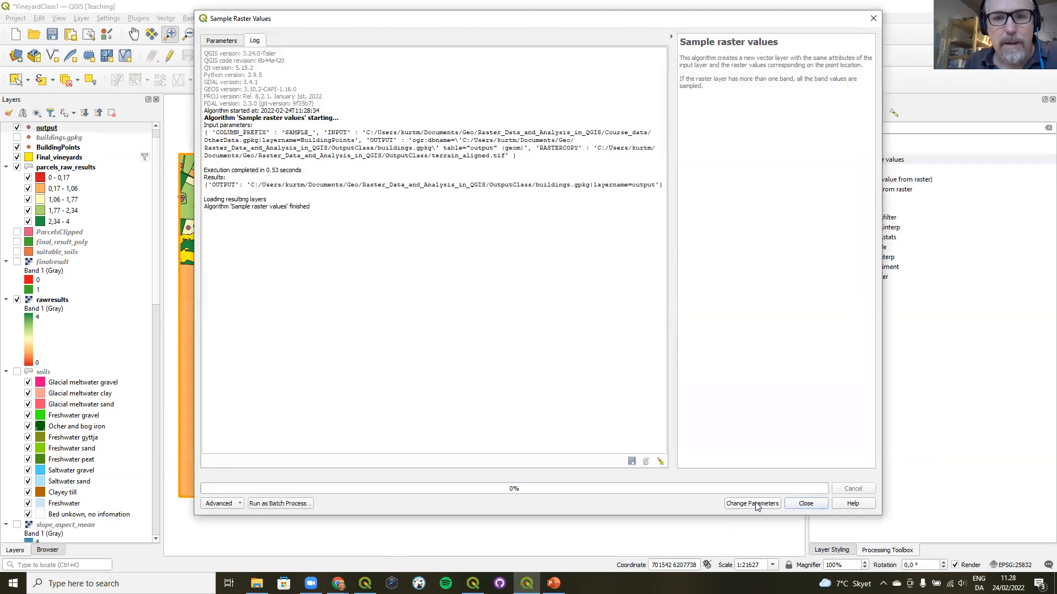
left_click(805, 504)
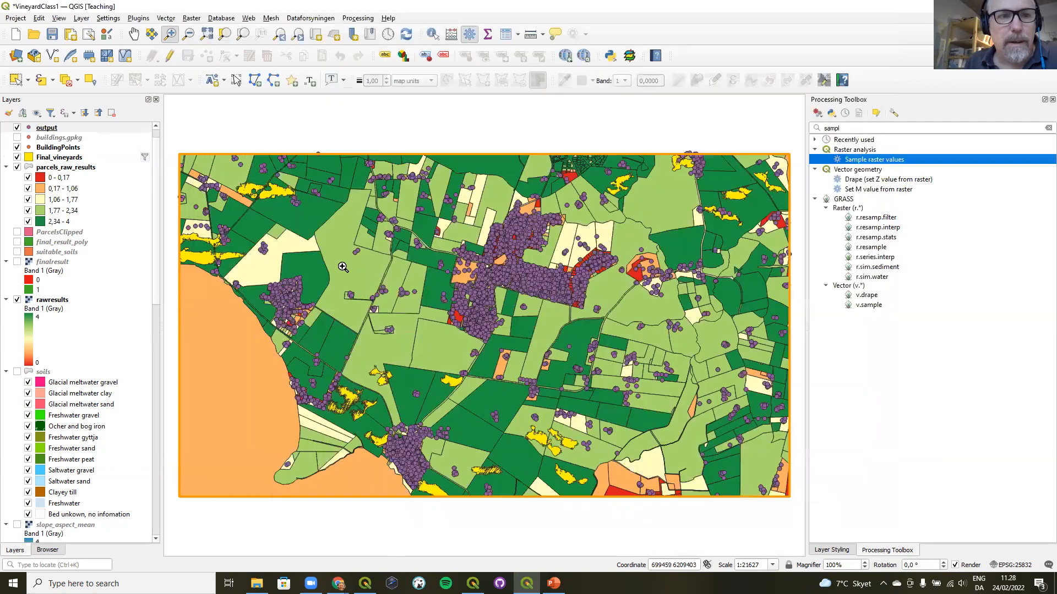
- Examine the sampled raster value column at the end of the output layer's attribute table
left_click(507, 35)
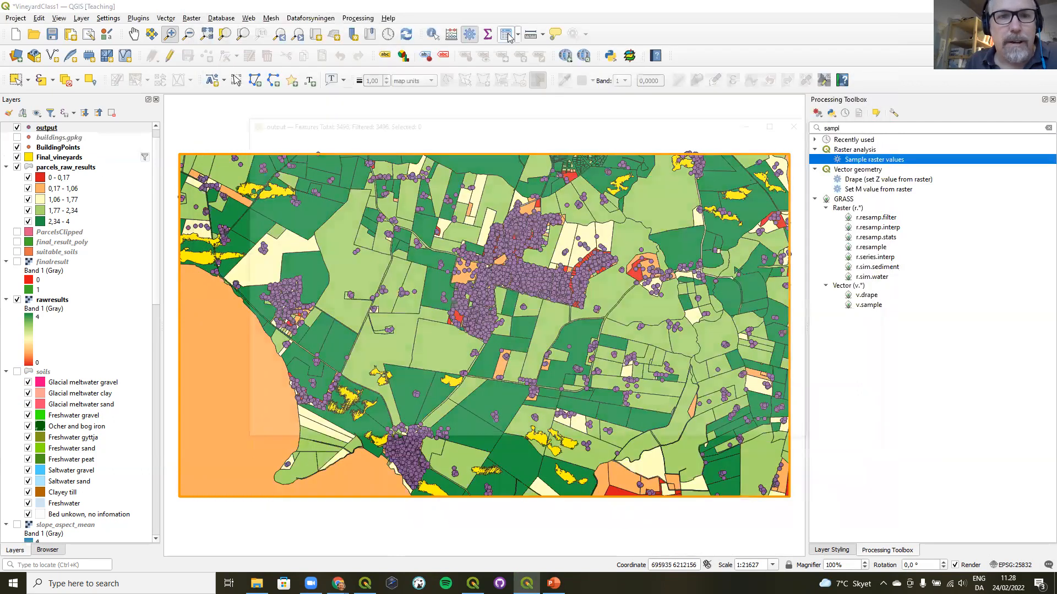
left_click_drag(313, 124, 259, 109)
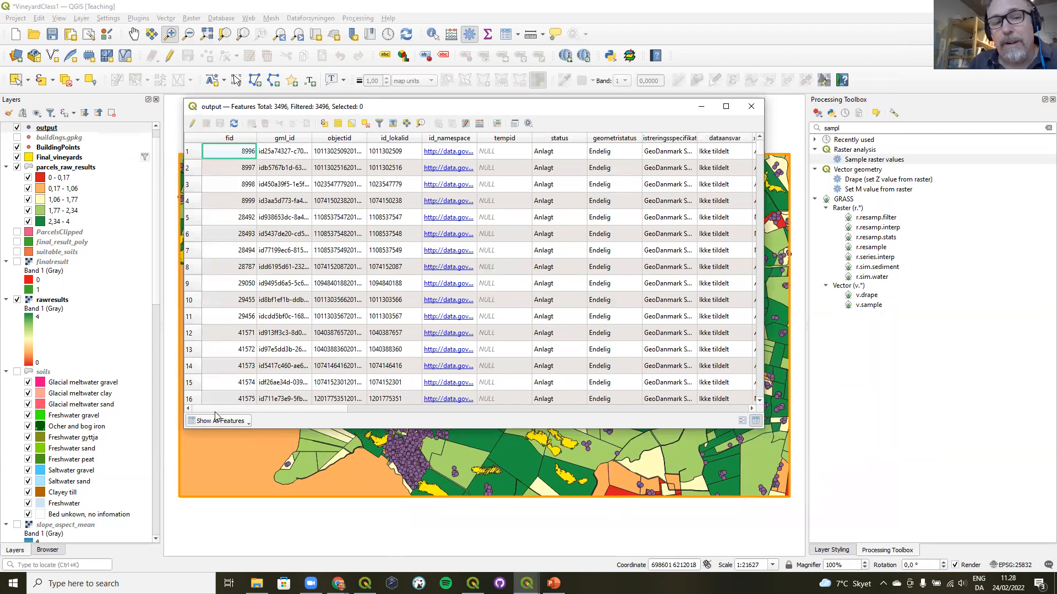
left_click_drag(214, 409, 647, 414)
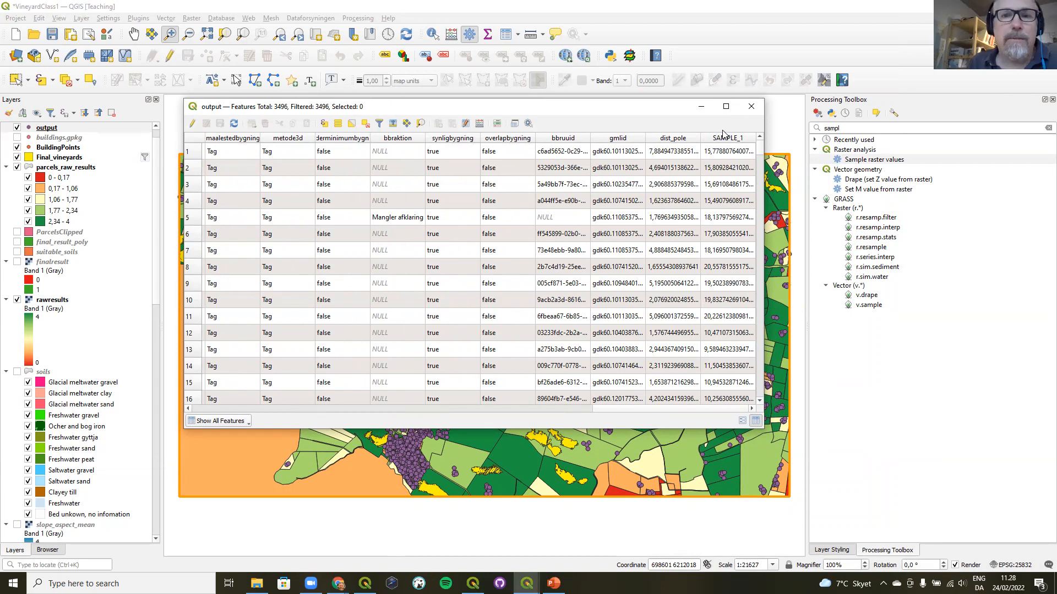
left_click(752, 106)
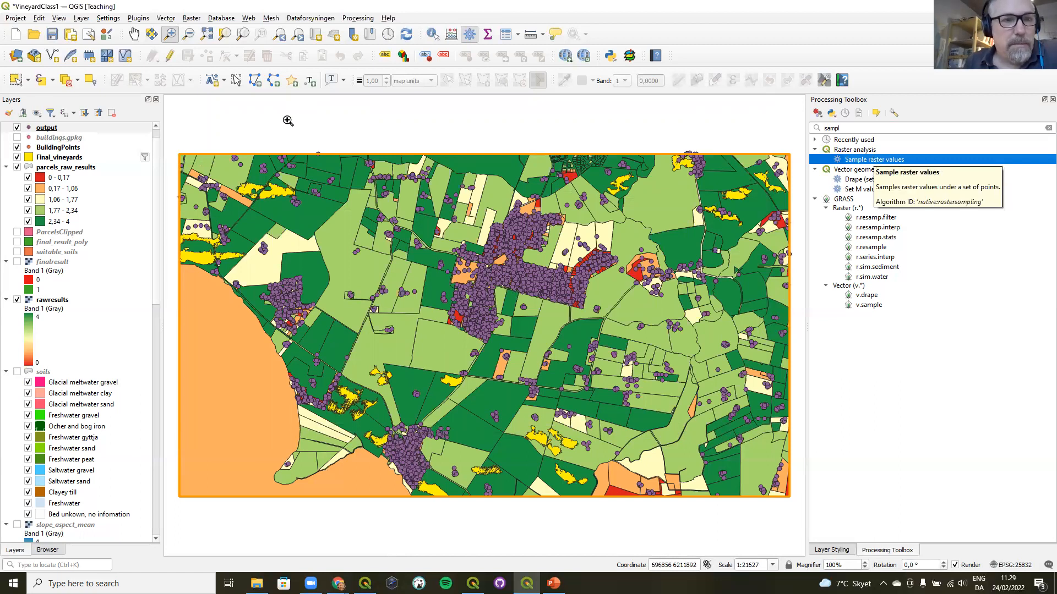
- Add the ArchaeologicalSites layer from OtherData.gpkg to the project and hide the output, BuildingPoints and parcels_raw_results layers
left_click(17, 127)
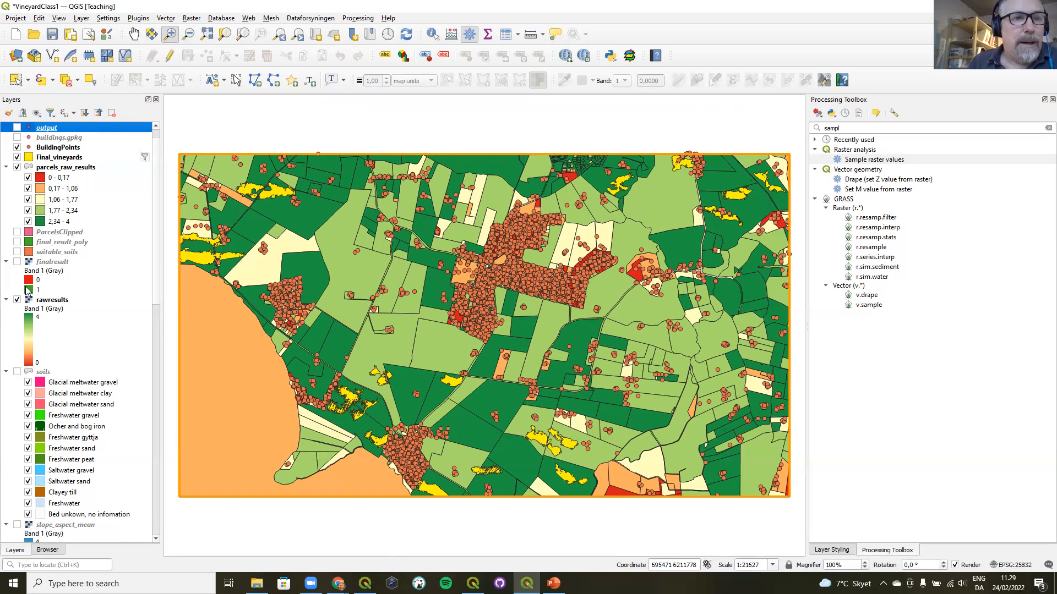
left_click(49, 552)
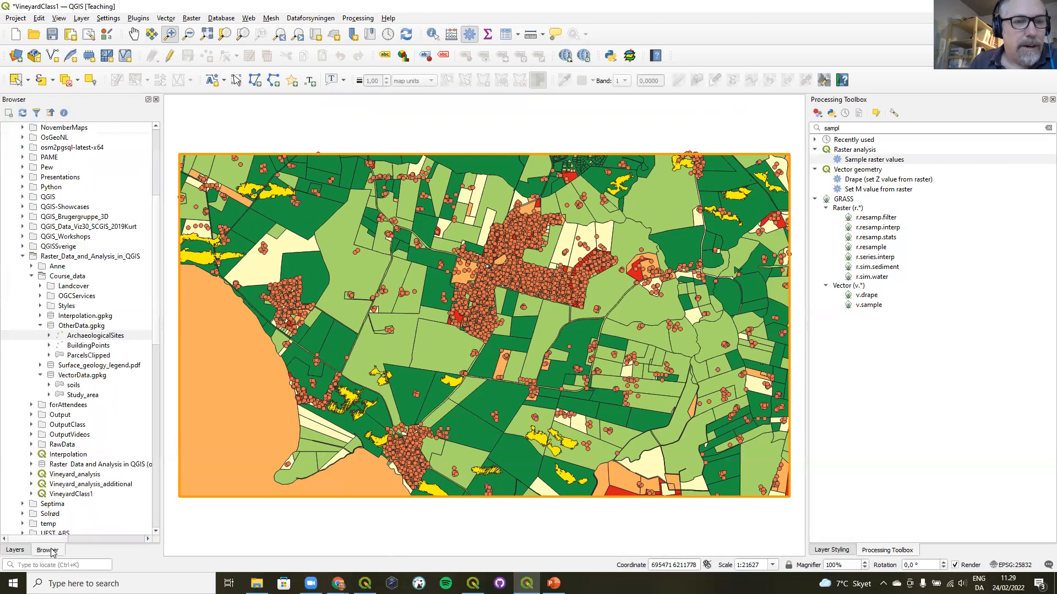
right_click(96, 338)
left_click(121, 384)
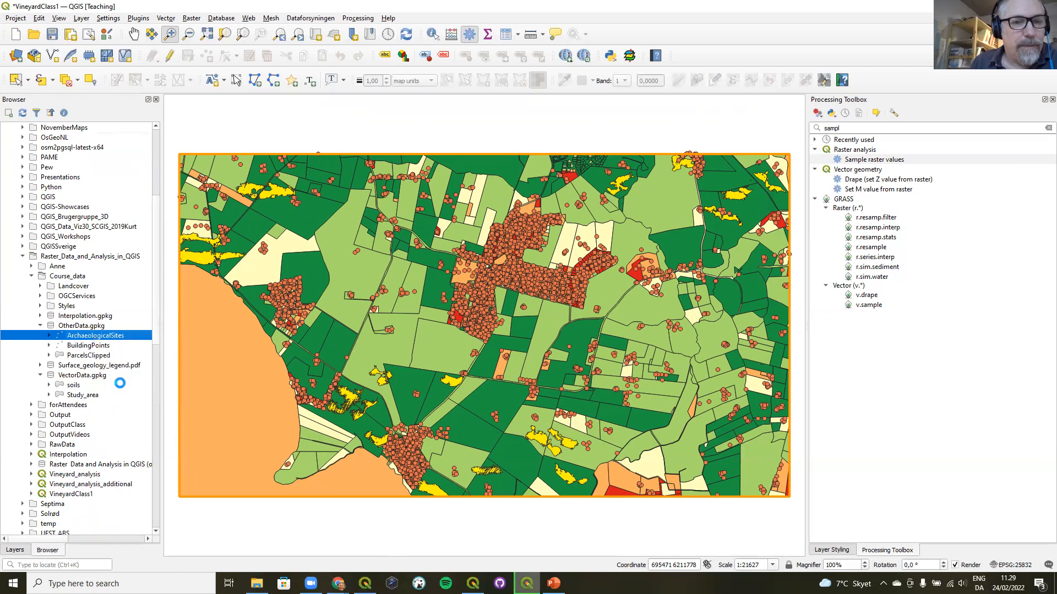
left_click(15, 550)
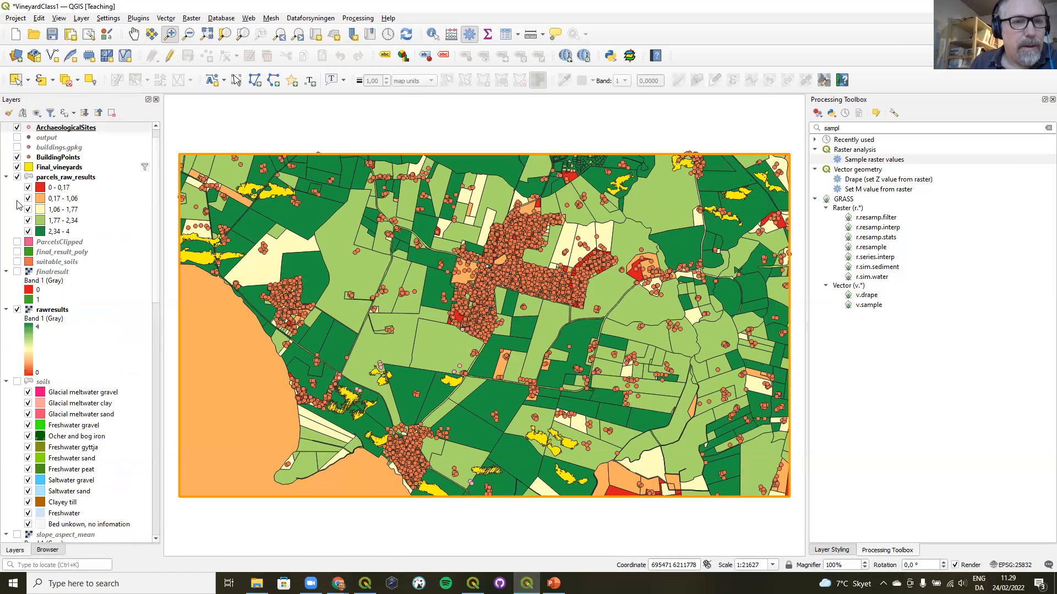
left_click(17, 157)
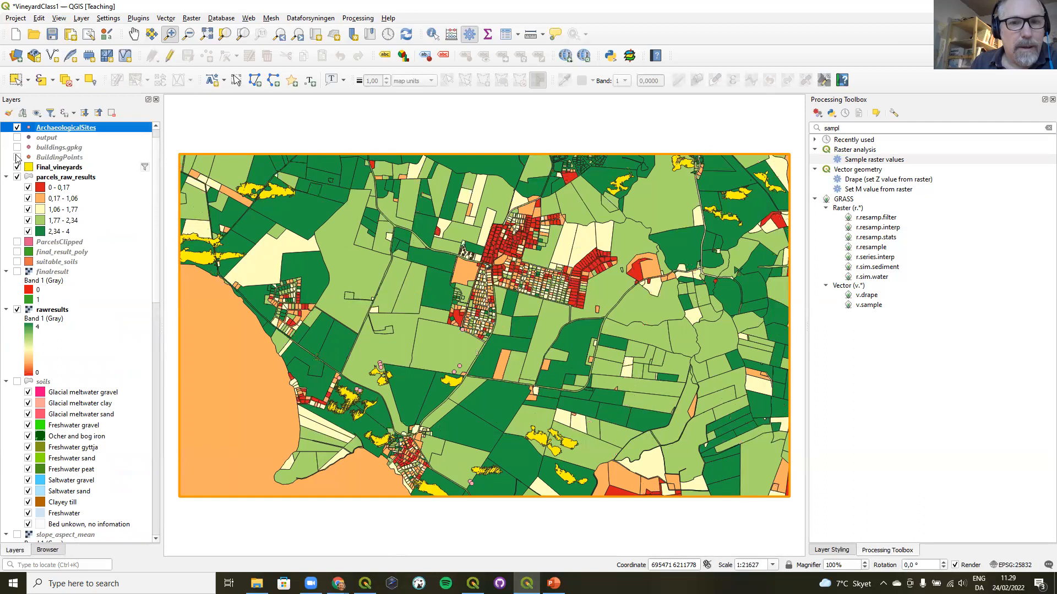
left_click(16, 177)
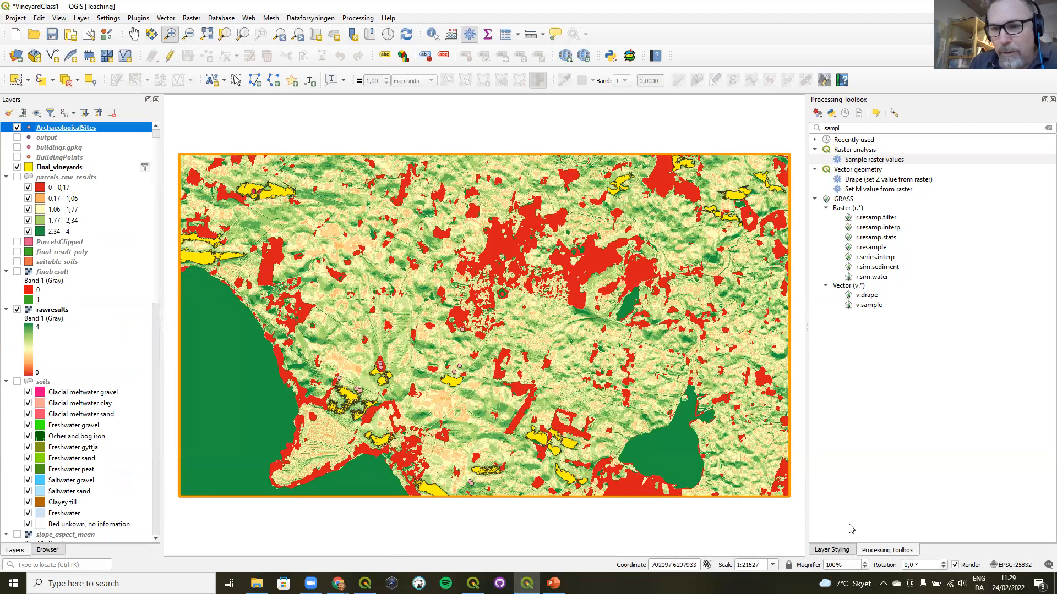
- Style the ArchaeologicalSites points with the dot red preset and recolour the marker to orange-yellow
left_click(844, 549)
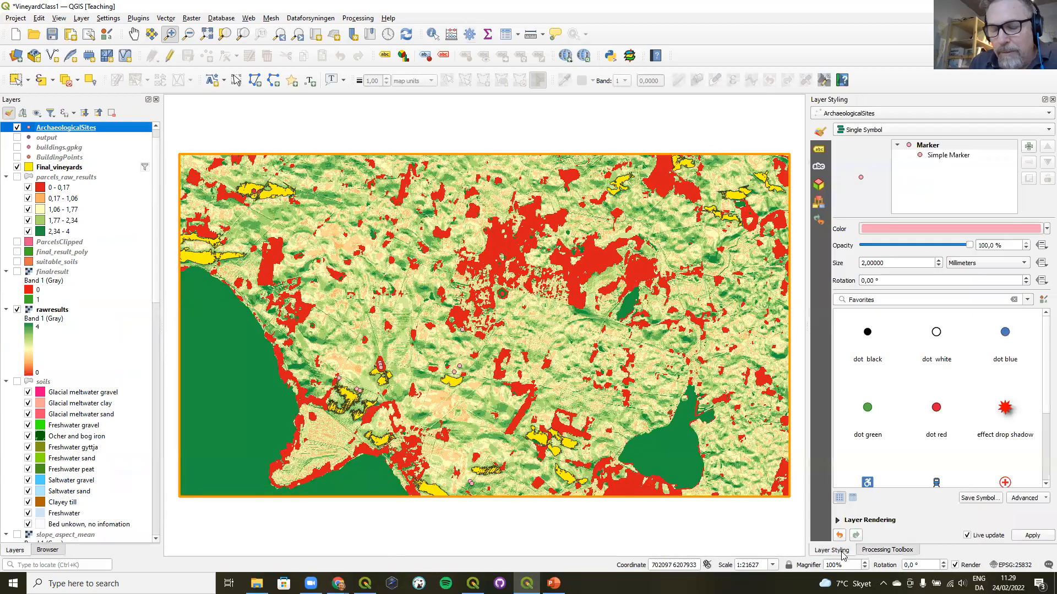
left_click(1004, 407)
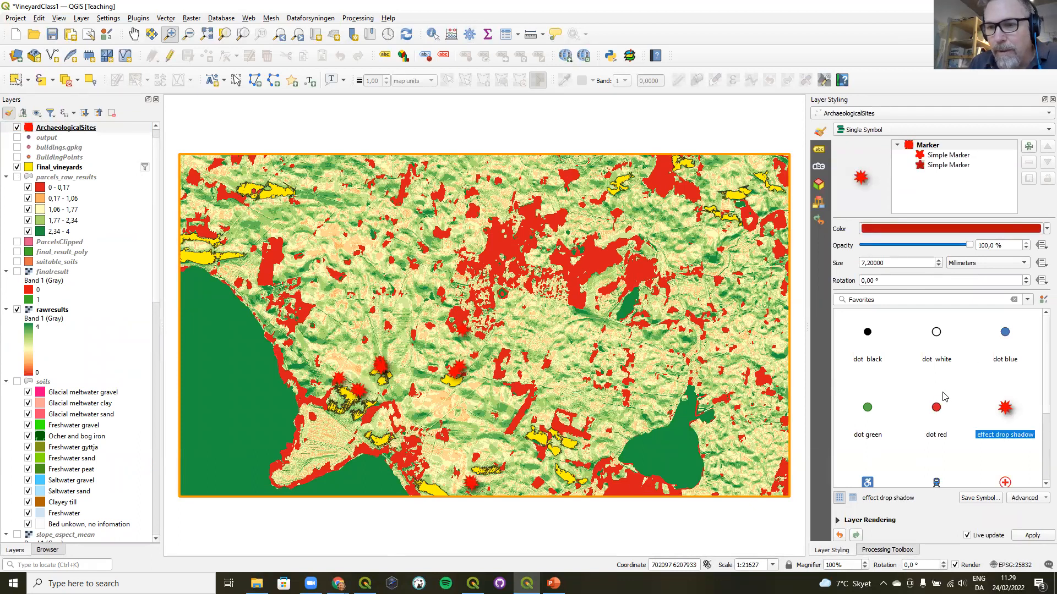
left_click(936, 408)
left_click(1039, 231)
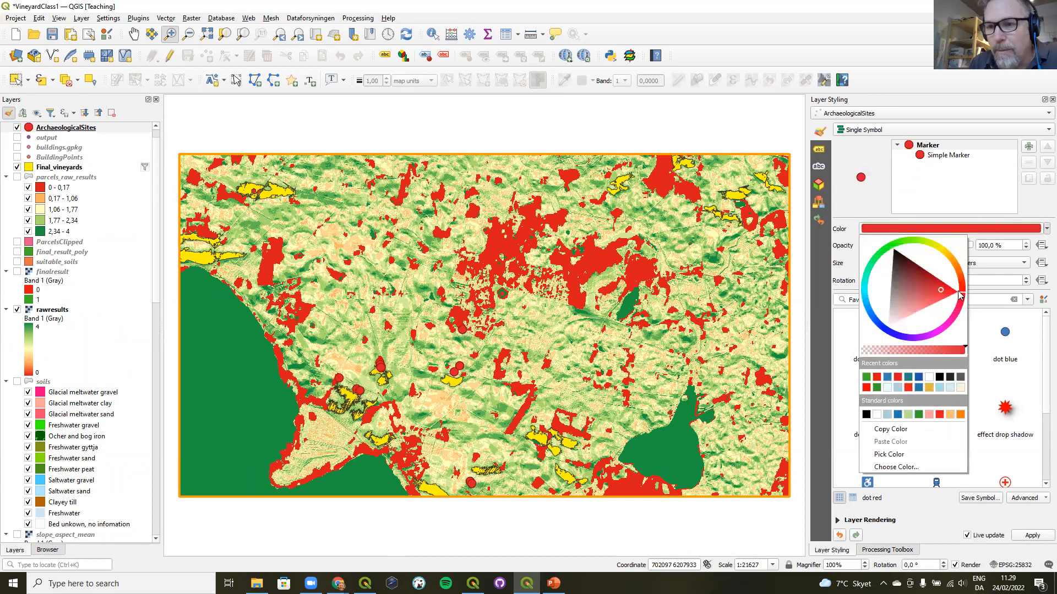
left_click_drag(962, 297, 953, 248)
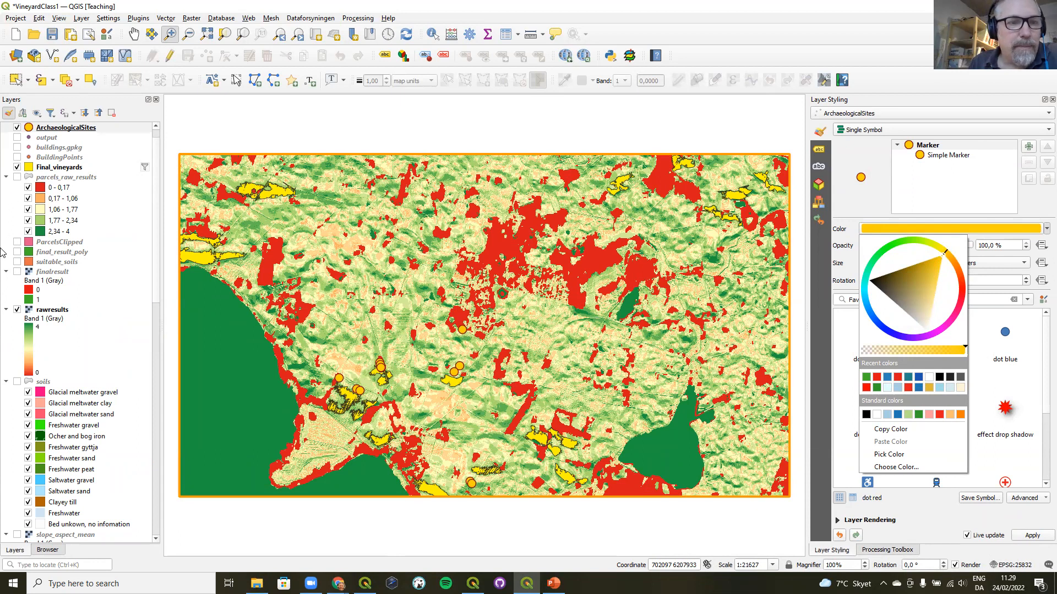
- Hide the rawresults, slope, terrain_aligned and aspect rasters so the archaeological sites show over the hillshade and contours
left_click(20, 317)
left_click(18, 311)
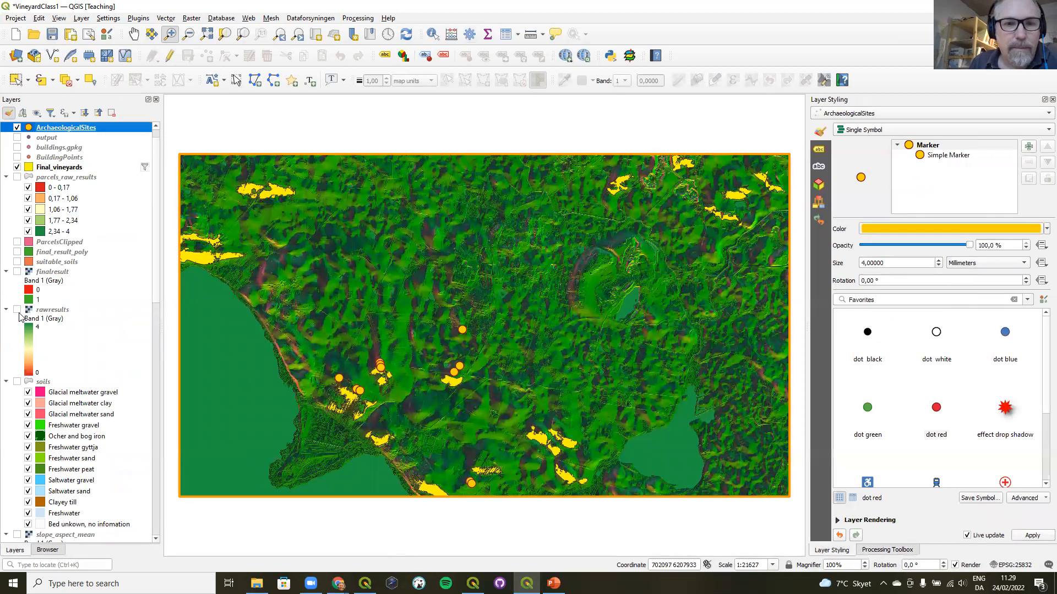
scroll(28, 392, "down", 12)
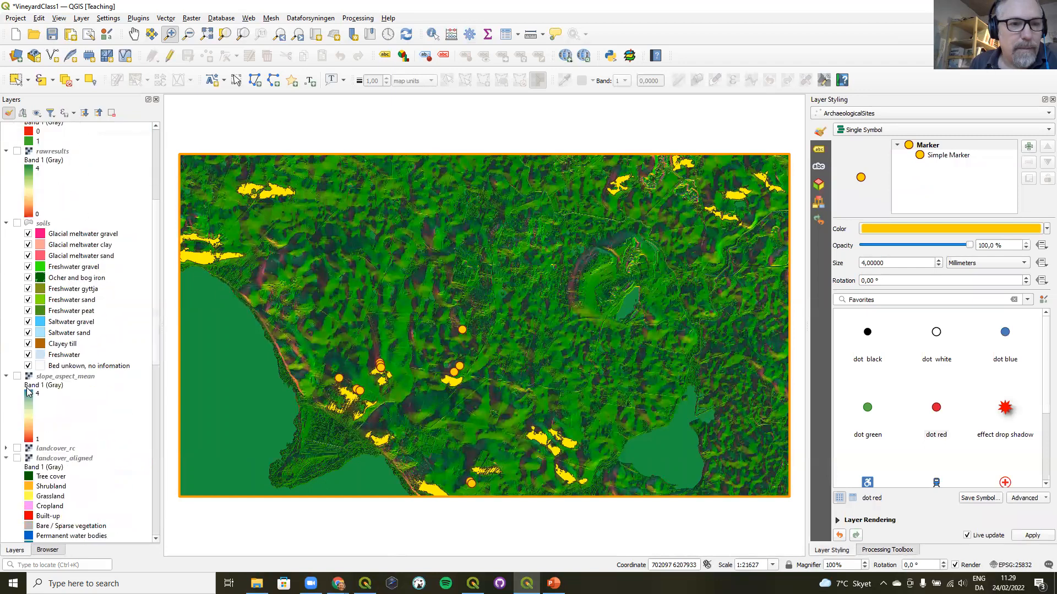
left_click(19, 397)
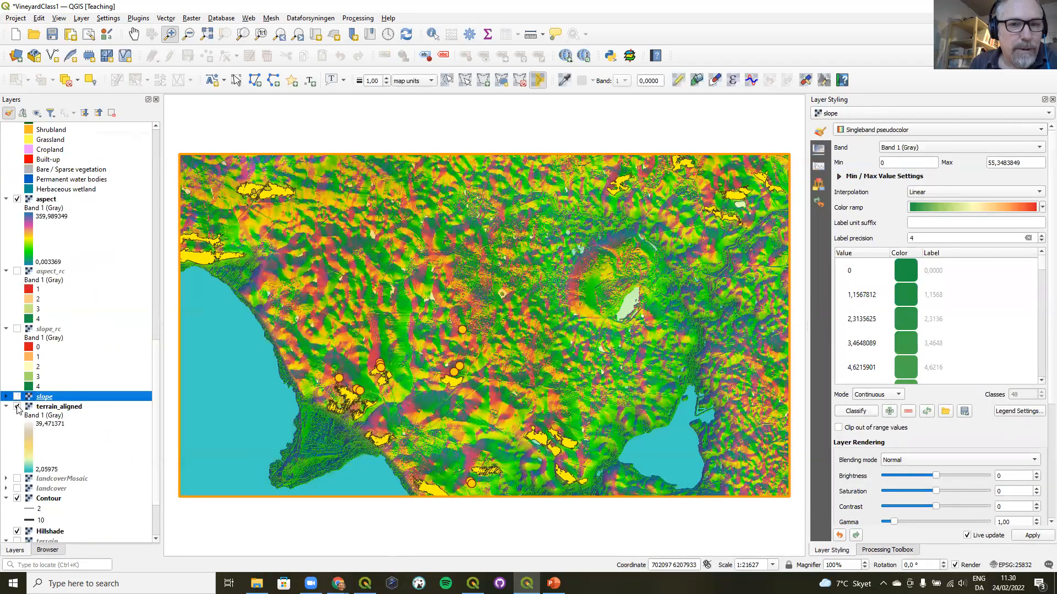
left_click(18, 408)
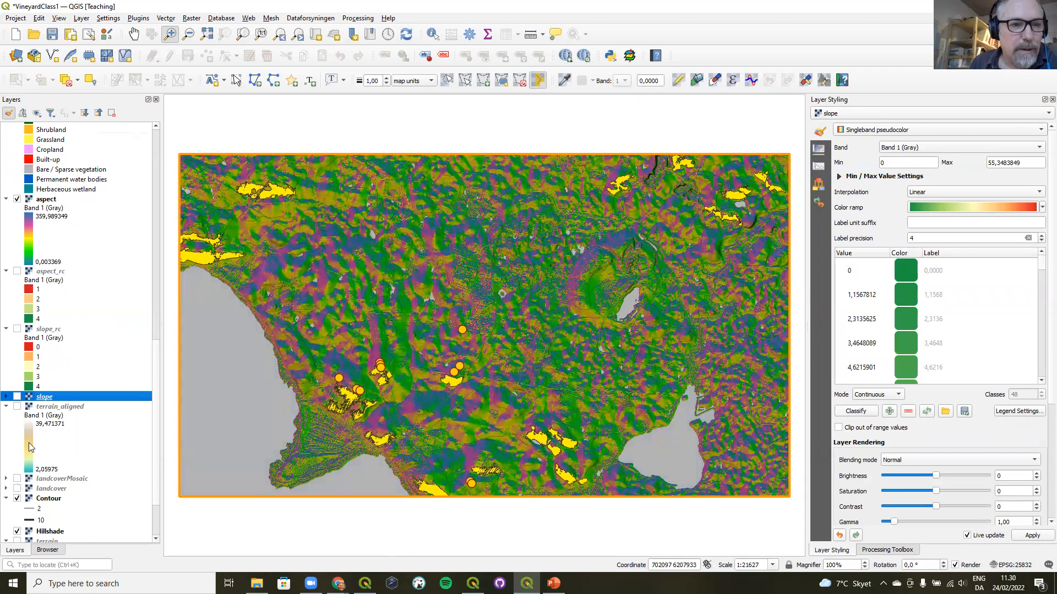
left_click(18, 199)
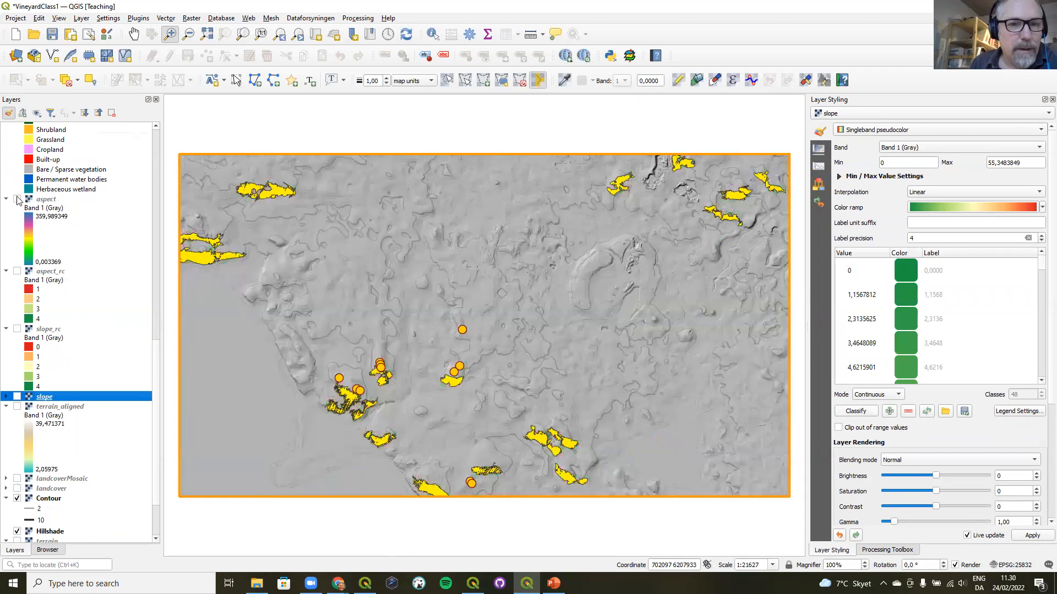
scroll(99, 229, "up", 10)
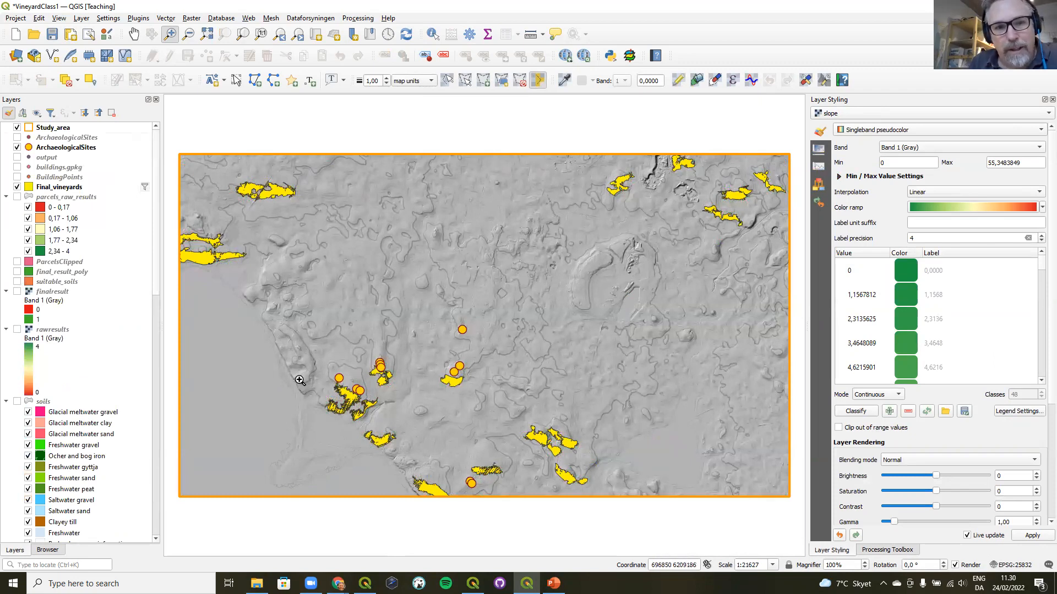
- Start editing the visible ArchaeologicalSites layer in its attribute table and add an Integer (32 bit) field named elevation
left_click(75, 148)
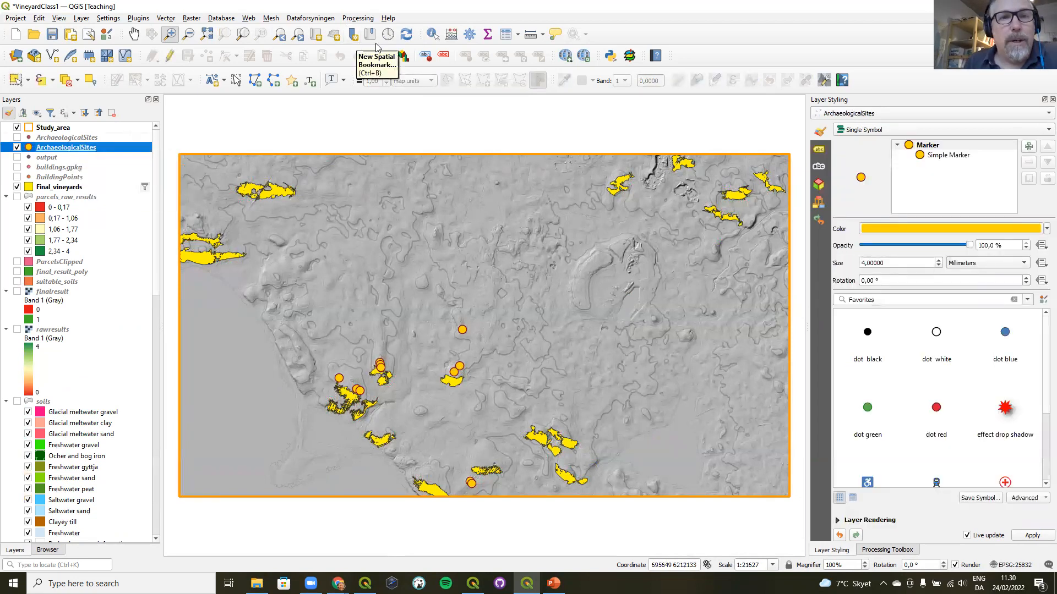
left_click(505, 35)
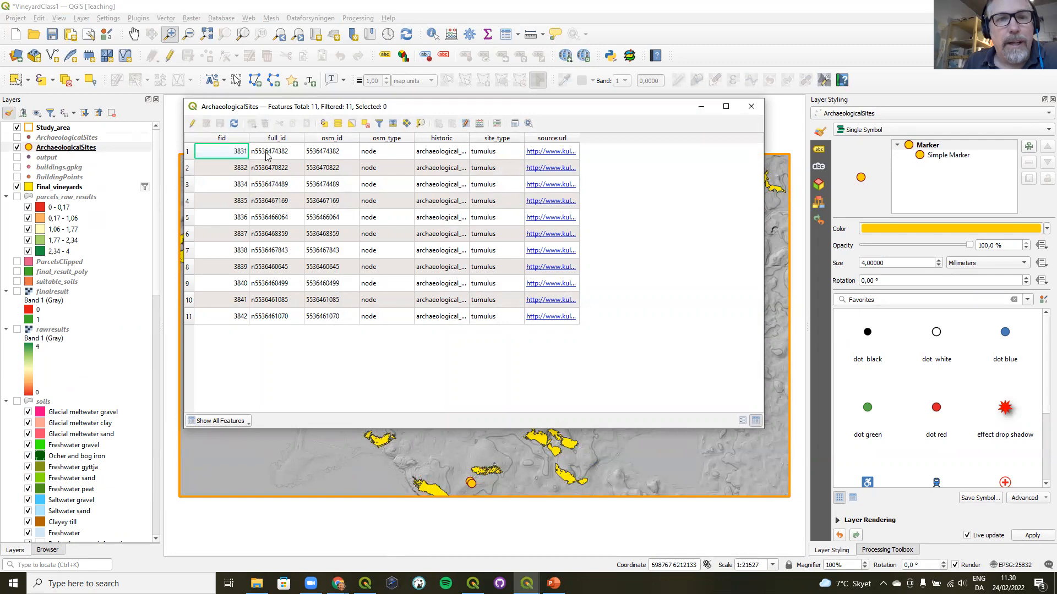
left_click(193, 124)
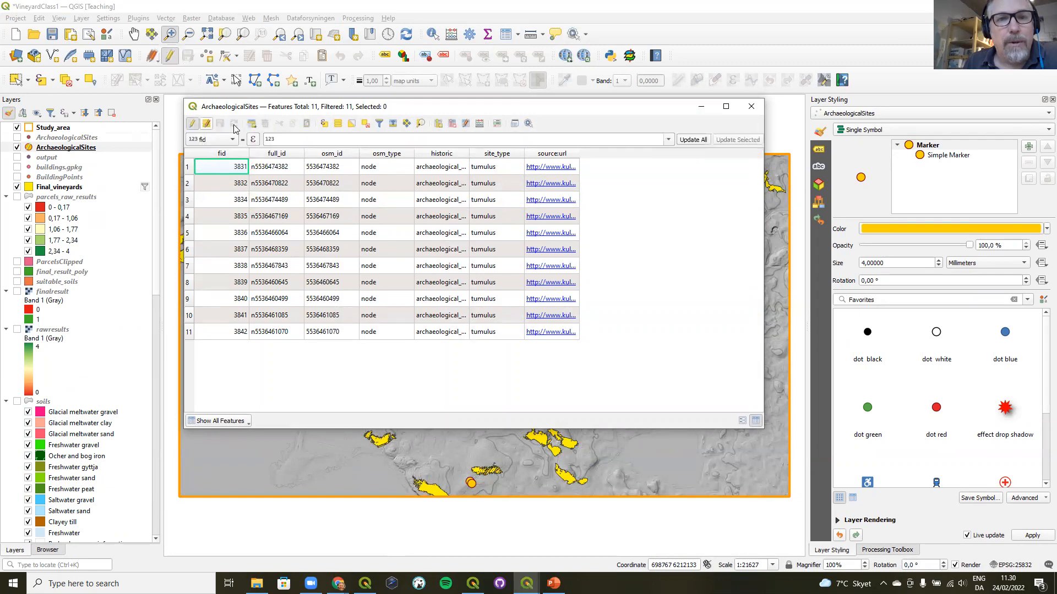
left_click(439, 123)
type("elevation")
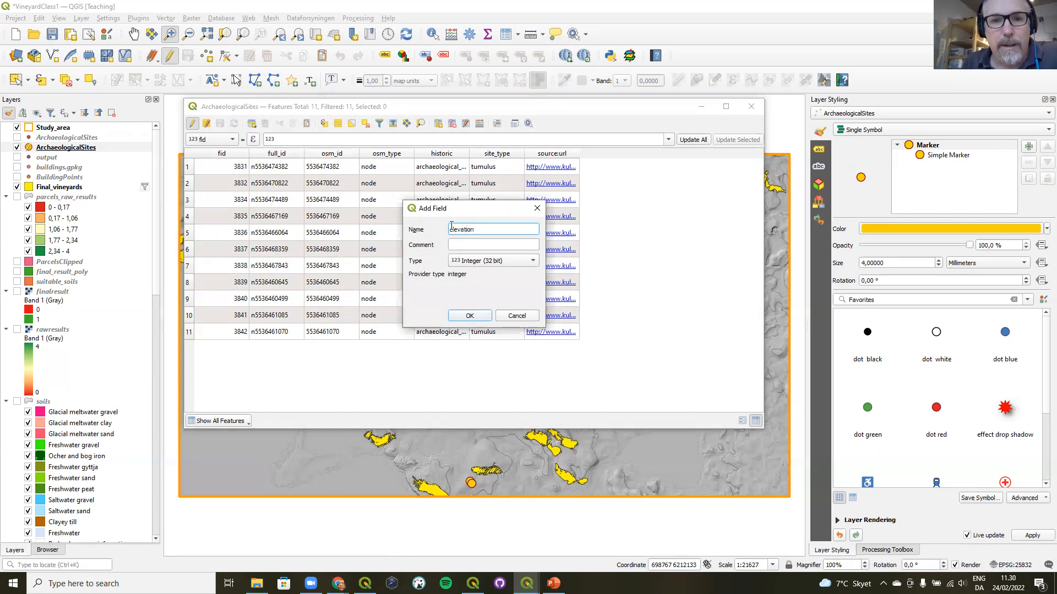
left_click(469, 316)
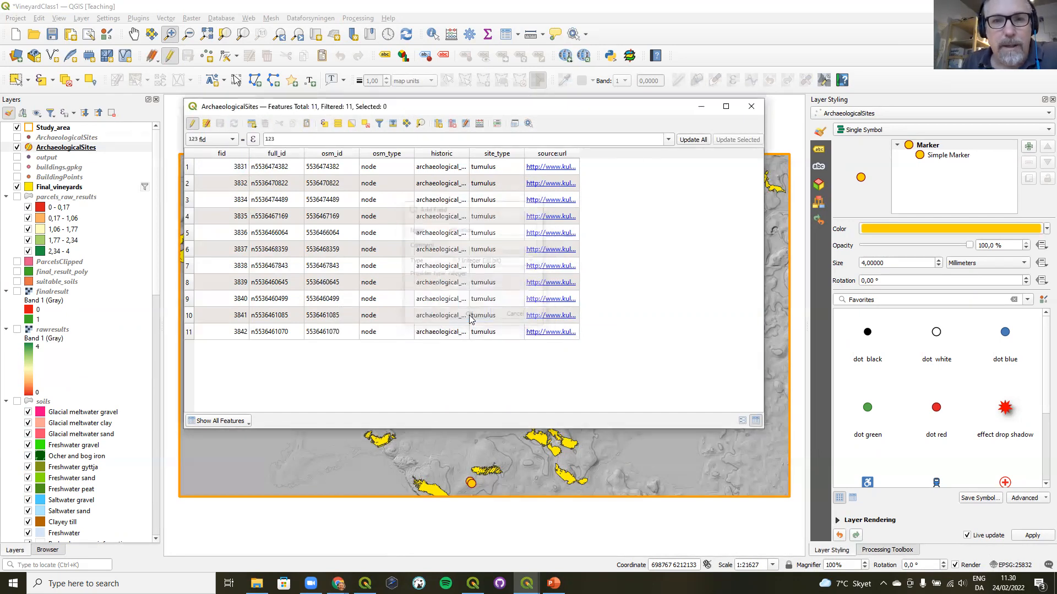
- Begin an expression for the elevation field with the raster_value function
left_click(231, 141)
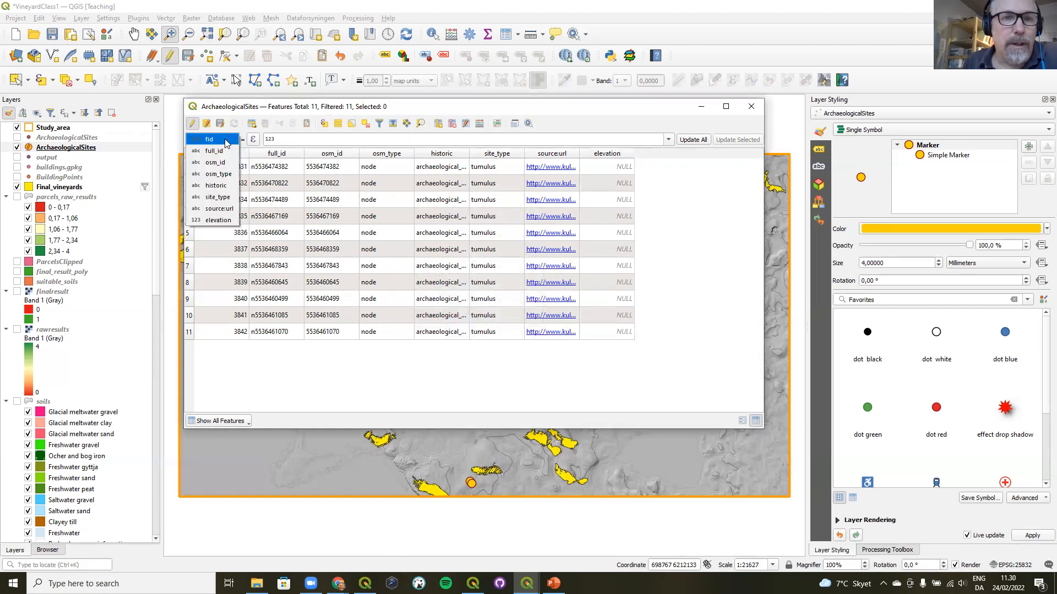
left_click(216, 221)
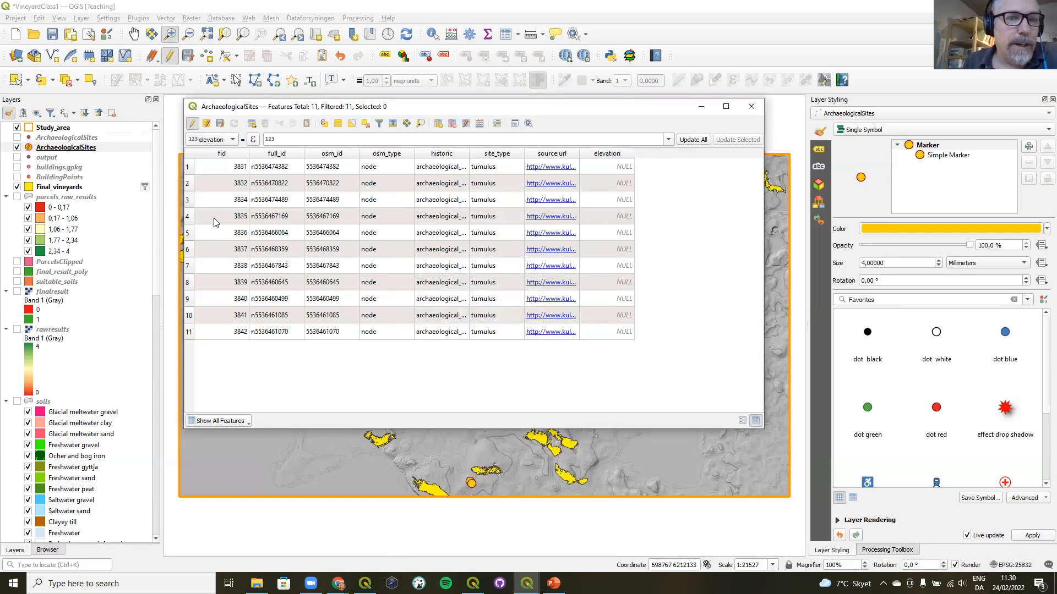
left_click(253, 141)
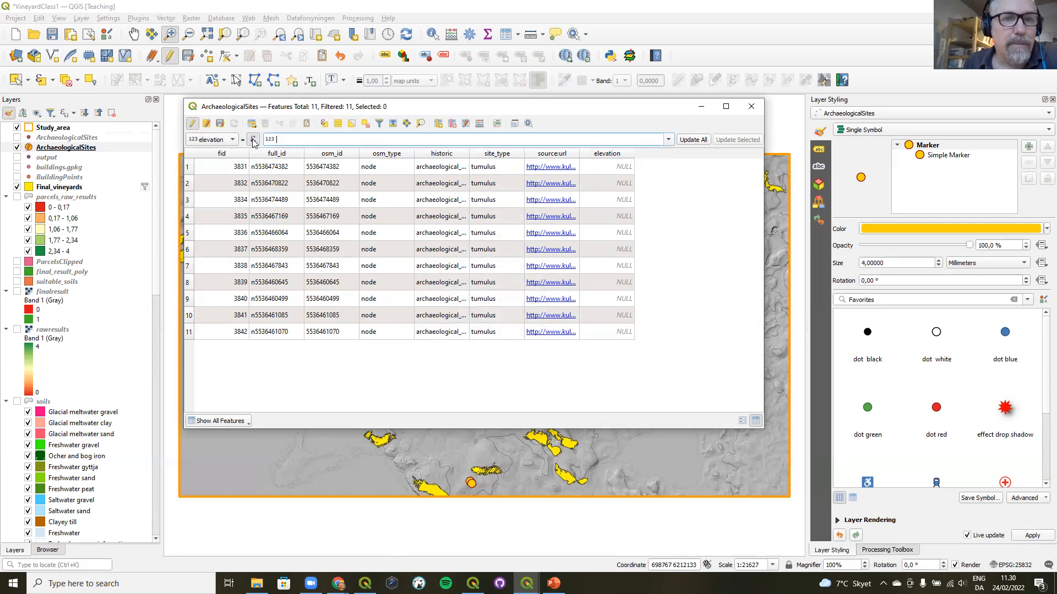
left_click(481, 112)
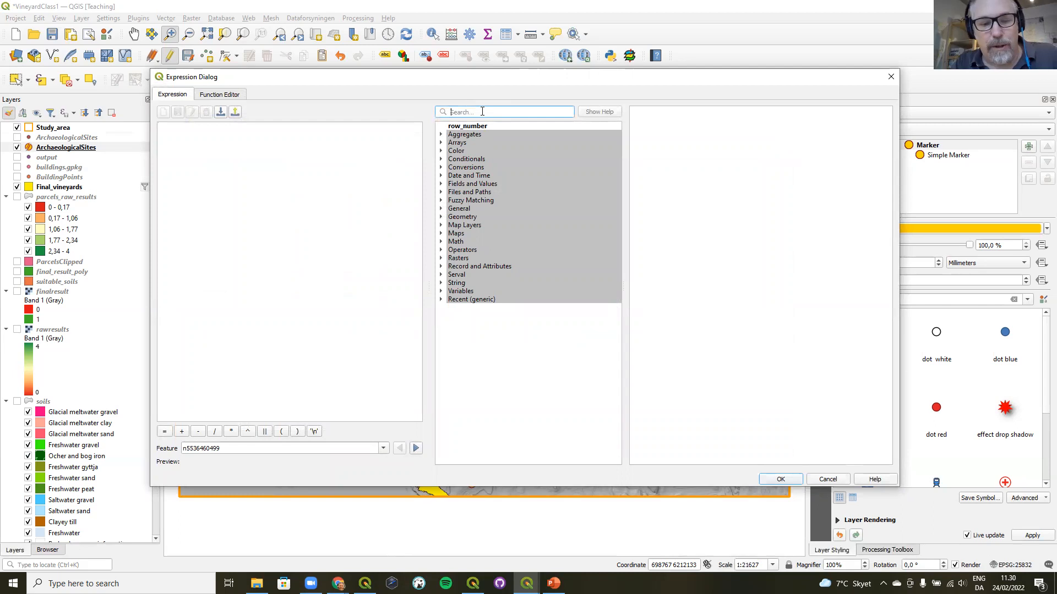
type("ras")
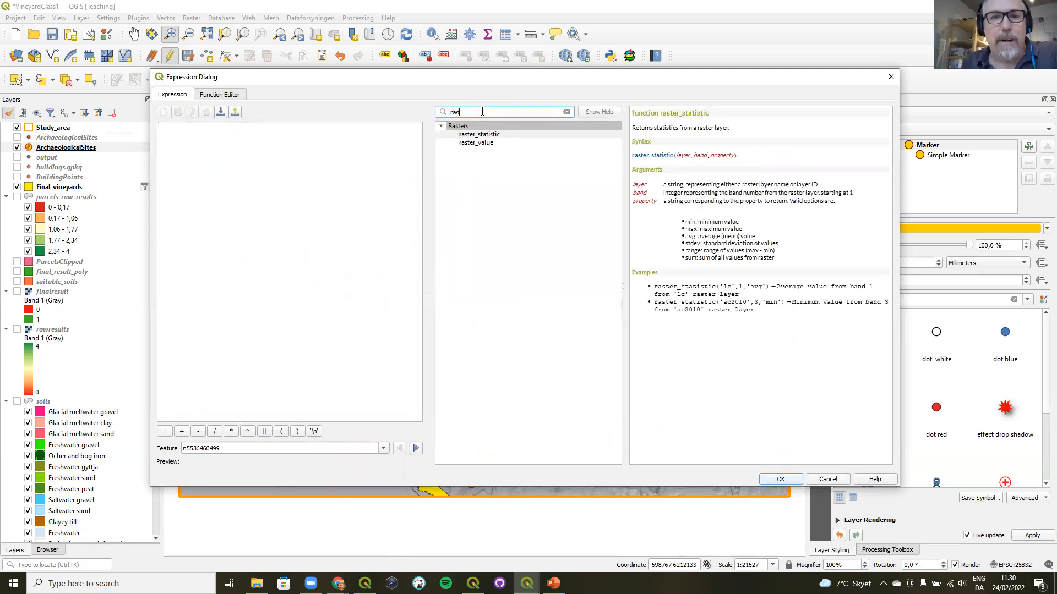
left_click(476, 144)
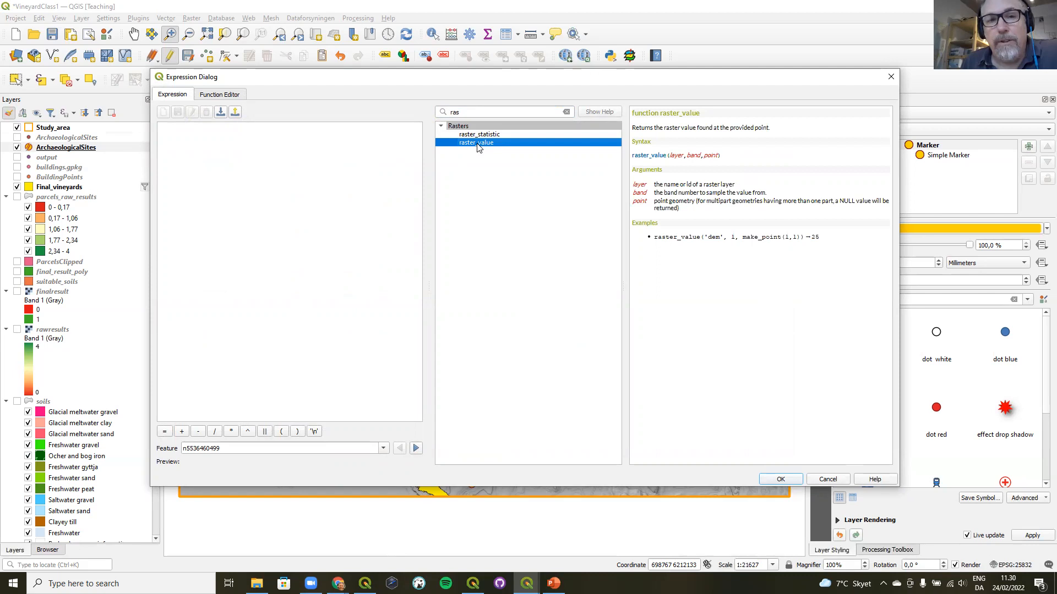
double_click(476, 143)
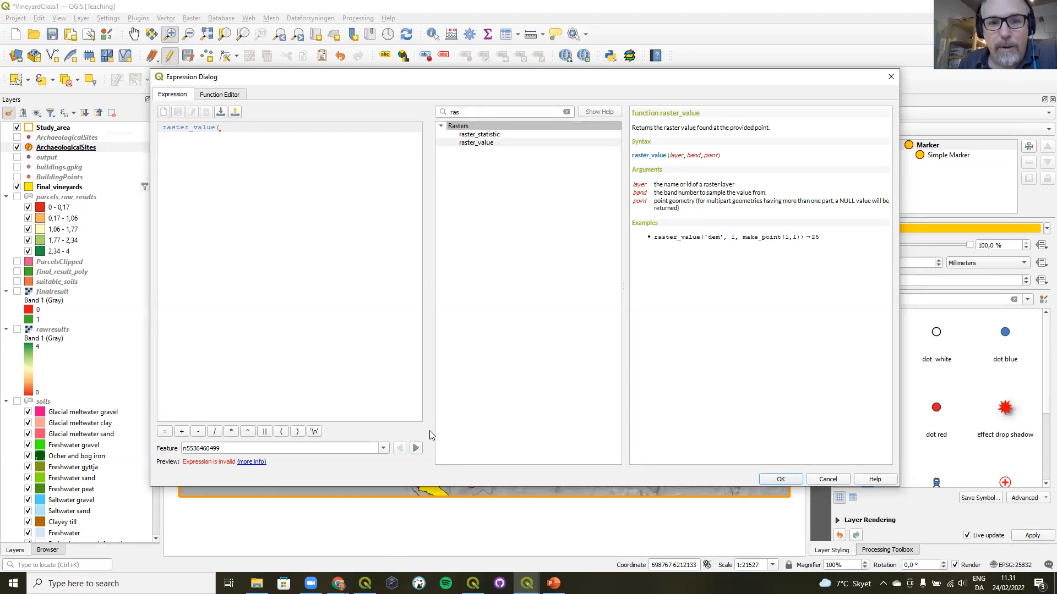
- Give raster_value the terrain_aligned layer as its raster and 1 as its band
left_click(565, 113)
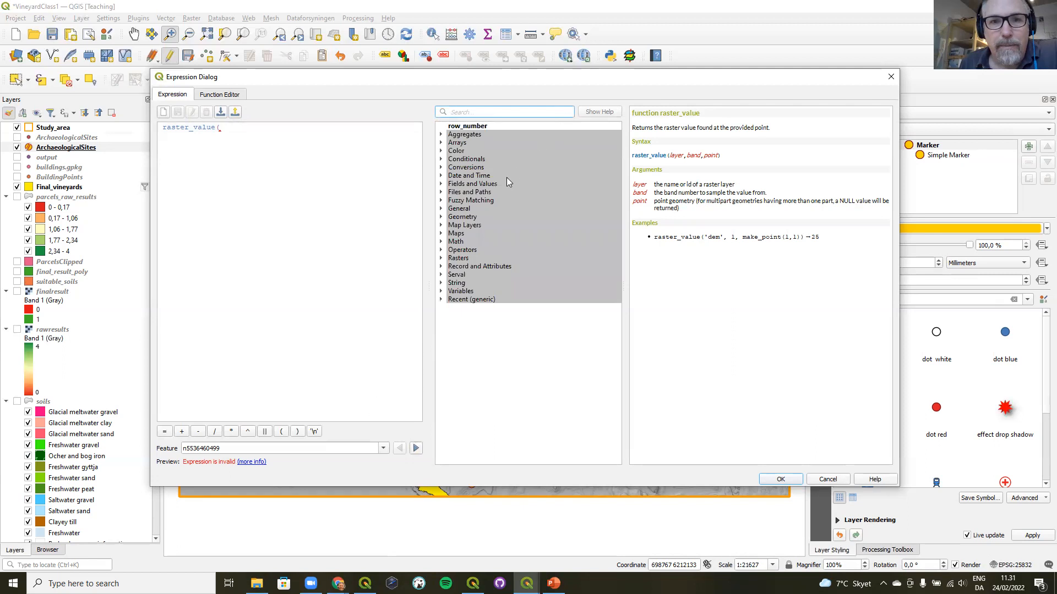
left_click(442, 226)
scroll(522, 274, "down", 5)
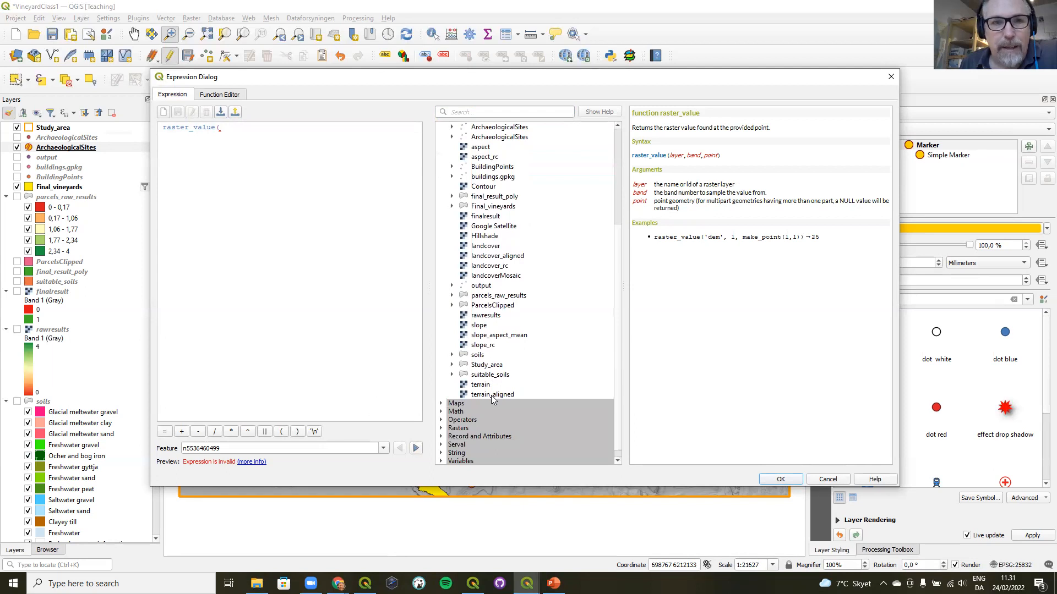
double_click(490, 395)
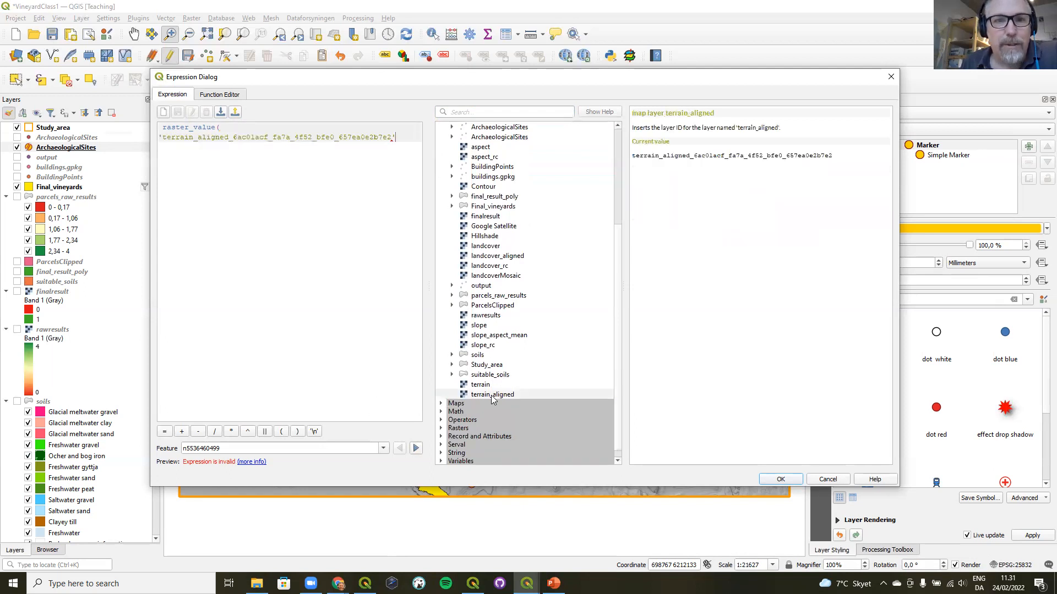
type(",")
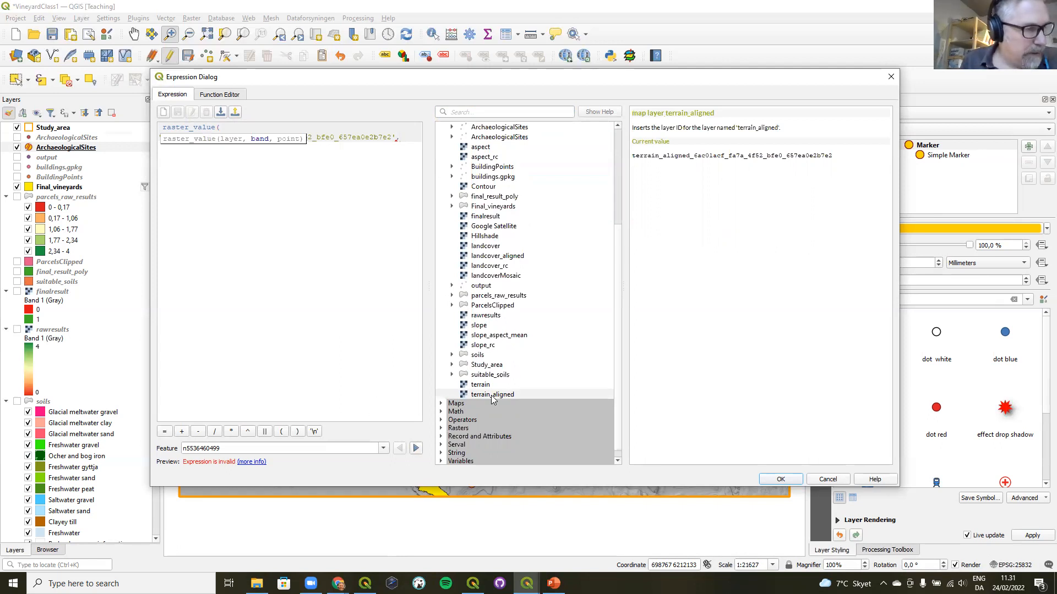
type("1")
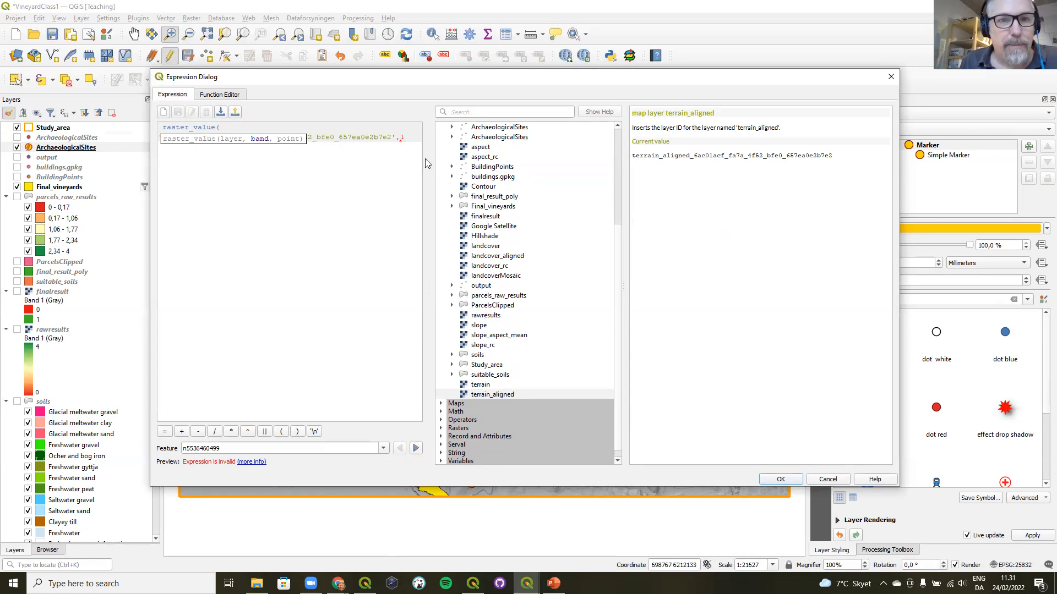
type(",")
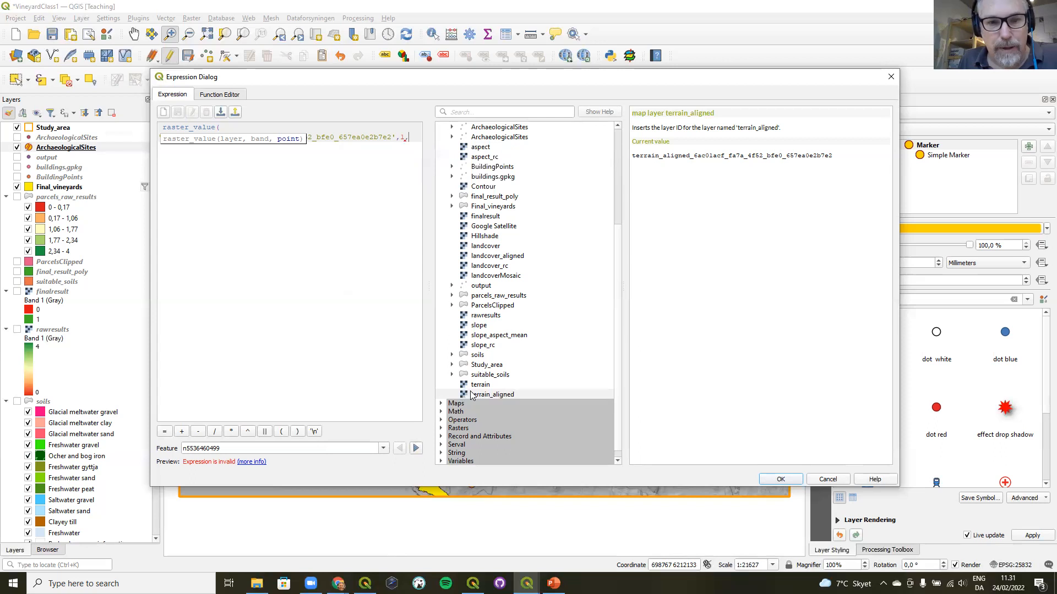
- Complete the raster_value expression with $geometry as the point argument and a closing parenthesis
scroll(477, 392, "up", 4)
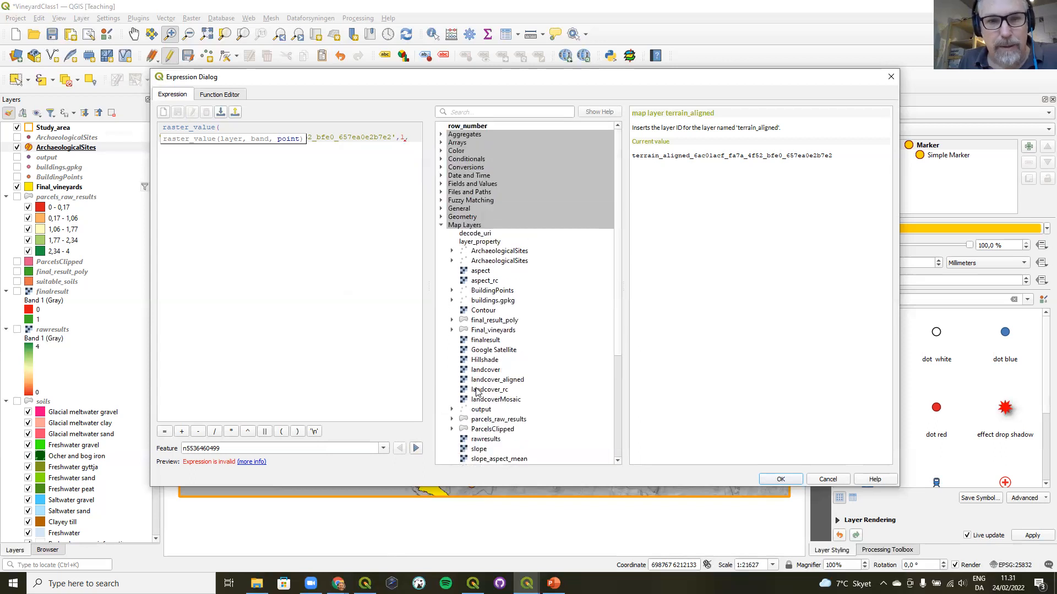
left_click(441, 216)
scroll(531, 236, "down", 9)
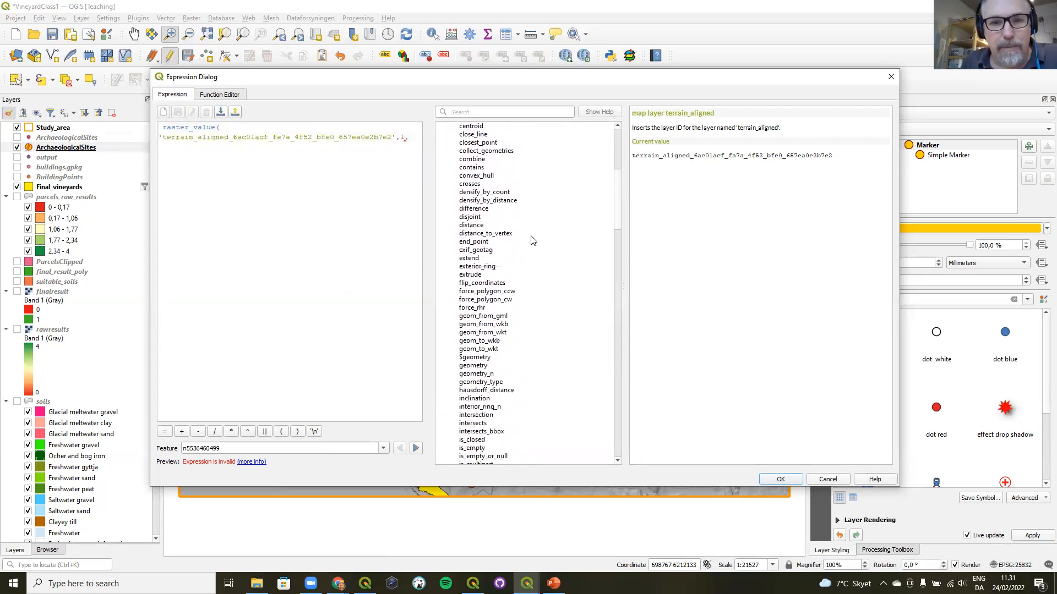
left_click(468, 334)
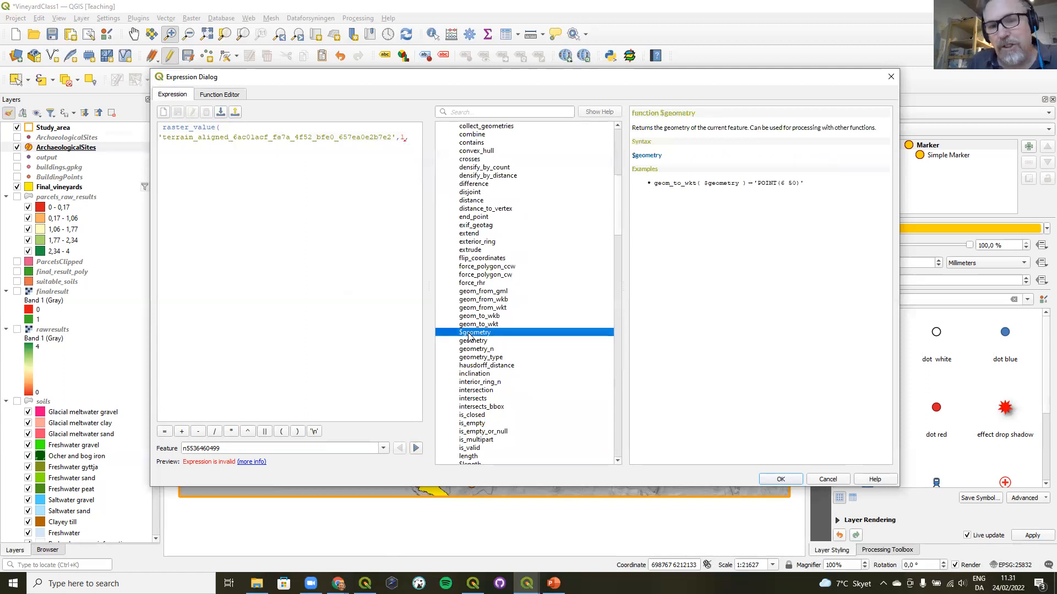
double_click(468, 333)
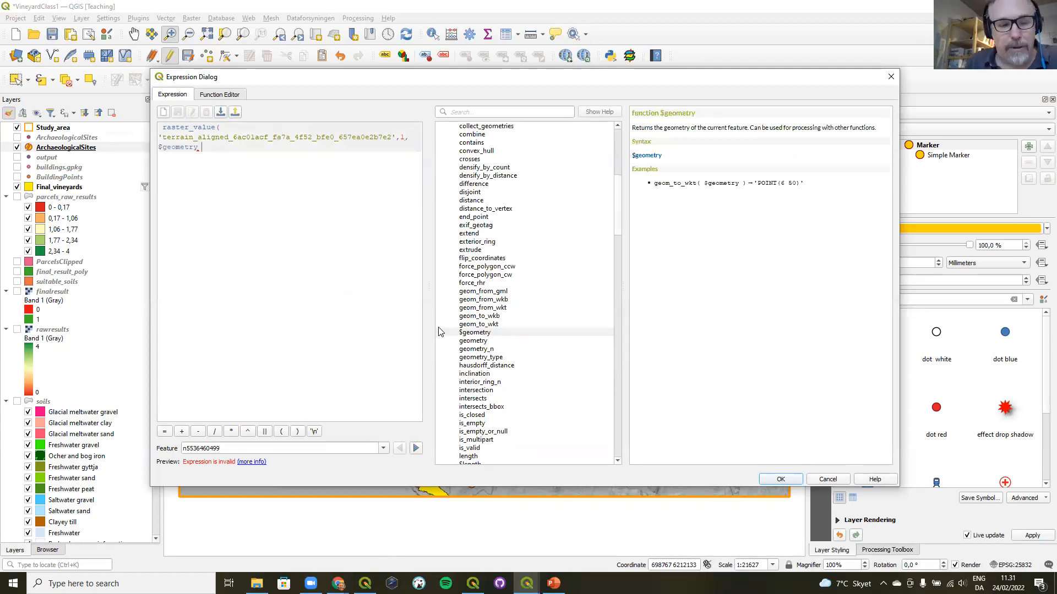
type(")")
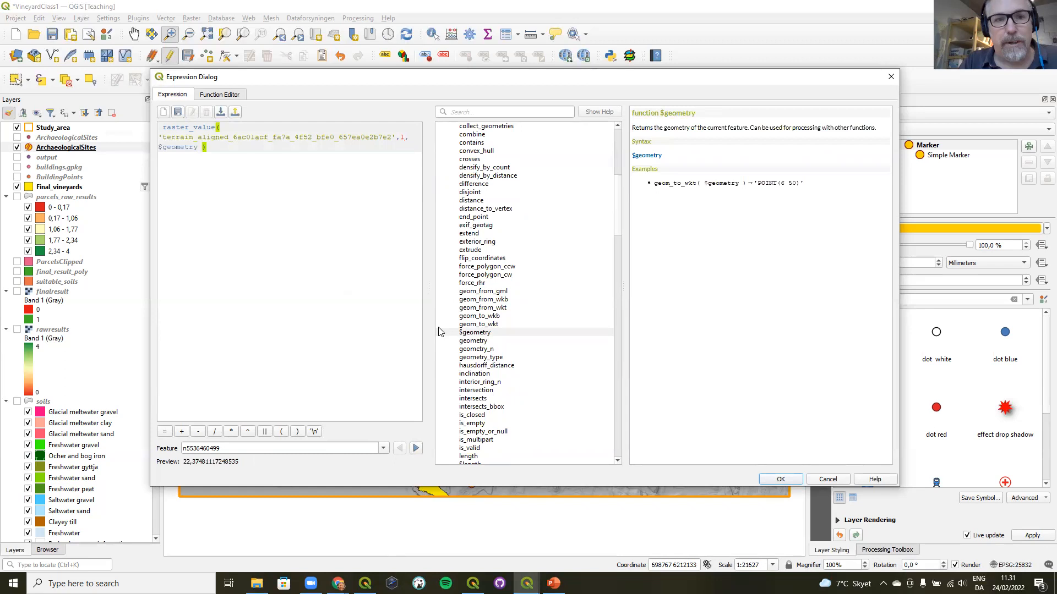
- Review the raster_value function's help, the available map layers and the expression's preview value
left_click(207, 127)
left_click(207, 128, "ctrl")
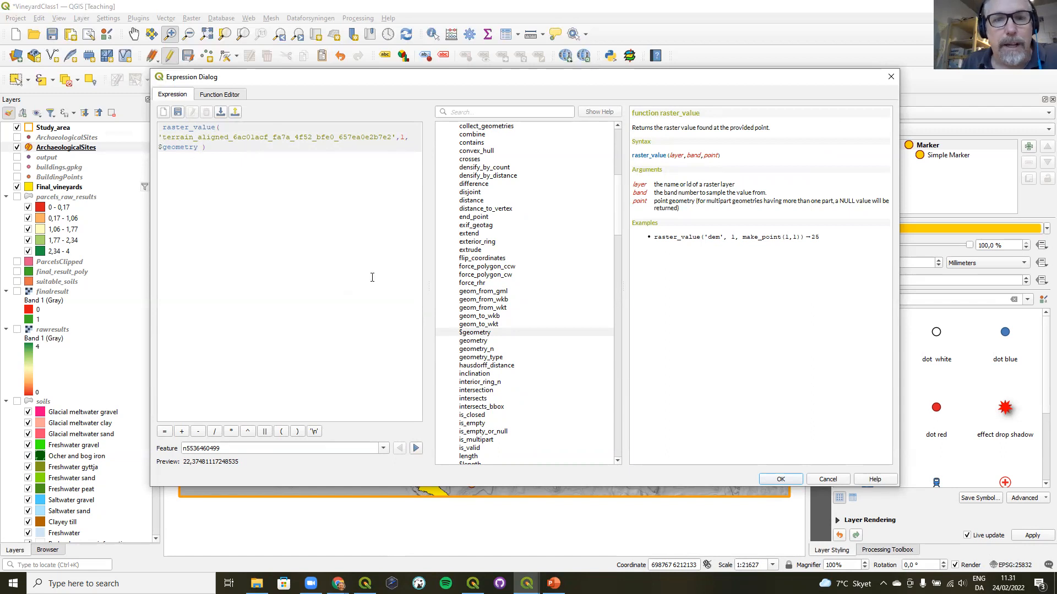
left_click_drag(618, 190, 619, 138)
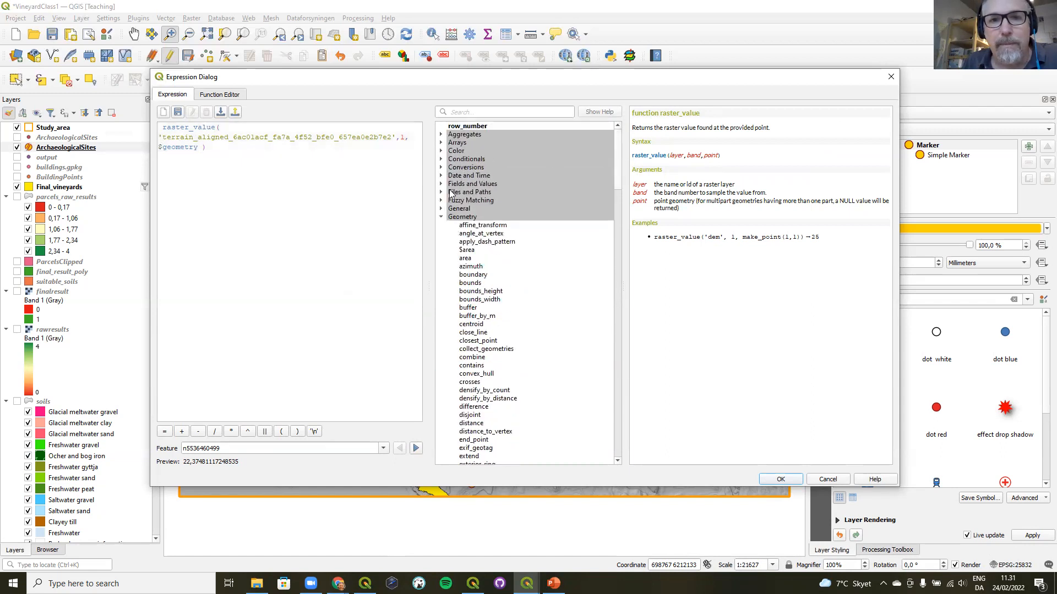
left_click(440, 217)
left_click(441, 225)
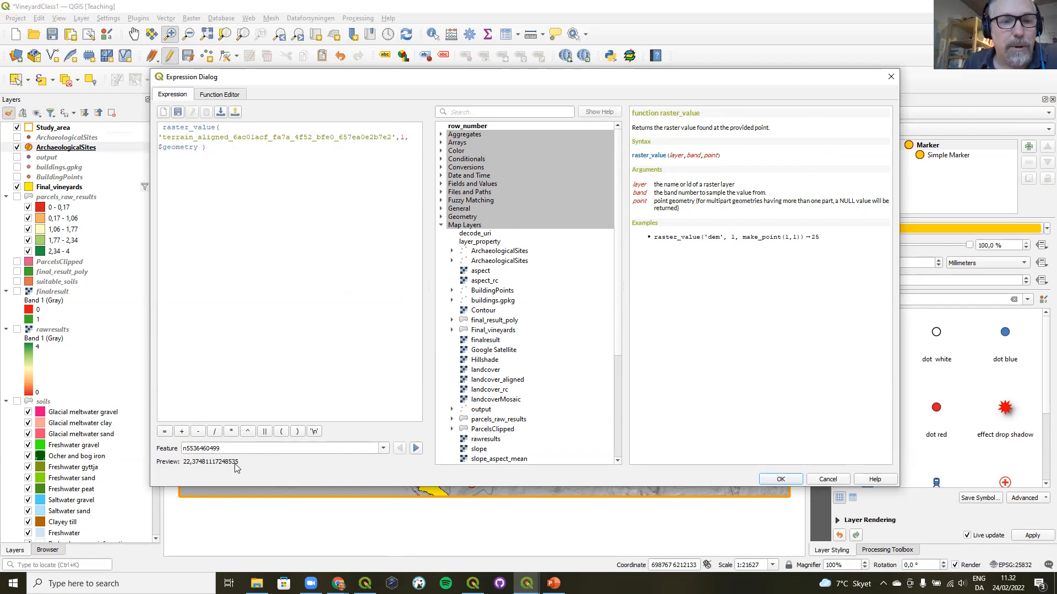
left_click_drag(191, 463, 184, 464)
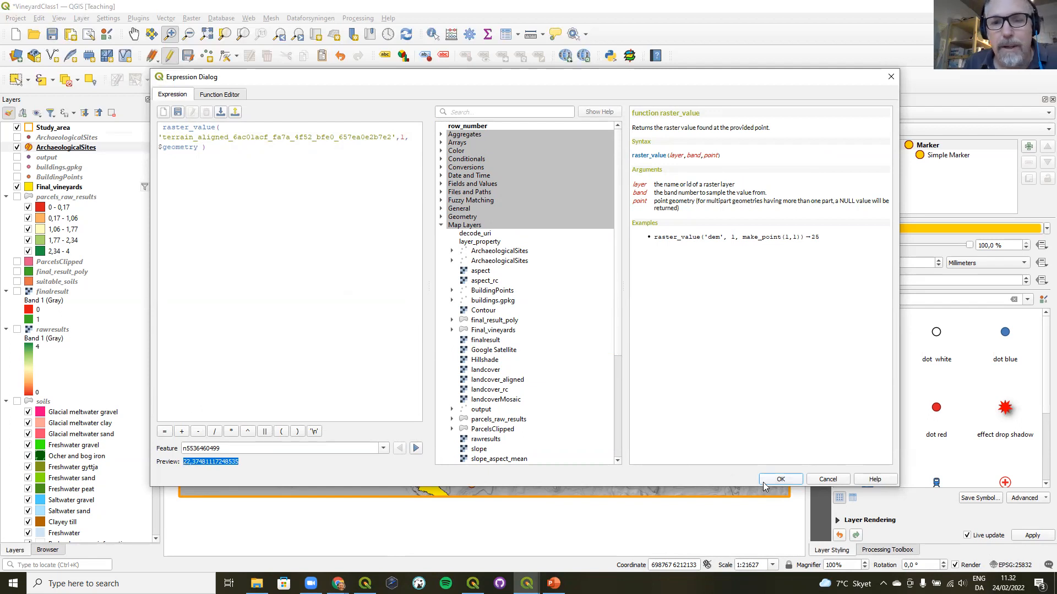
- Fill the elevation field of all sites with the expression, widen its column and save the layer edits
left_click(779, 479)
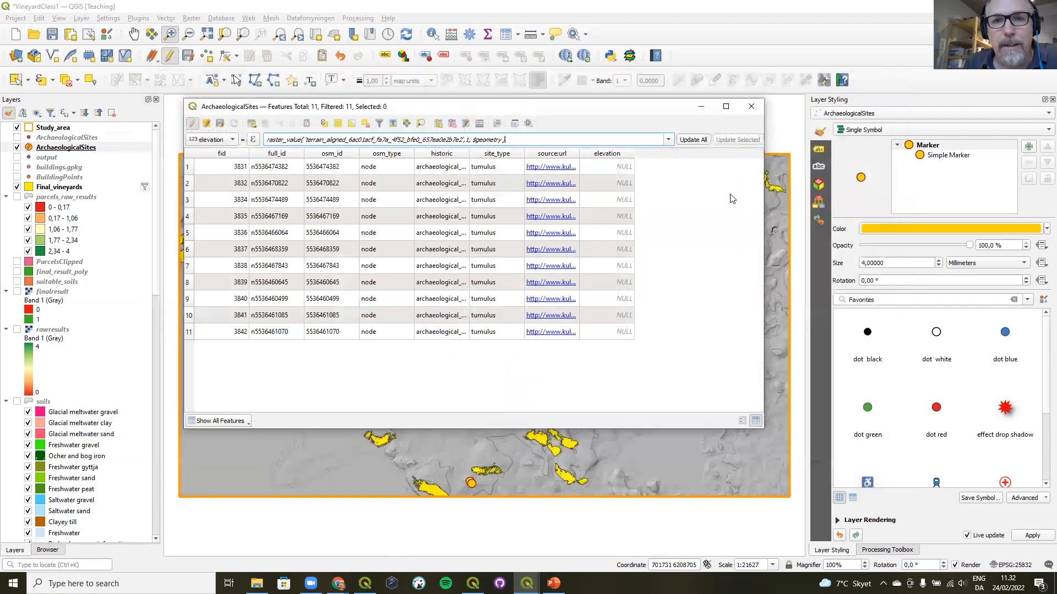
left_click(699, 144)
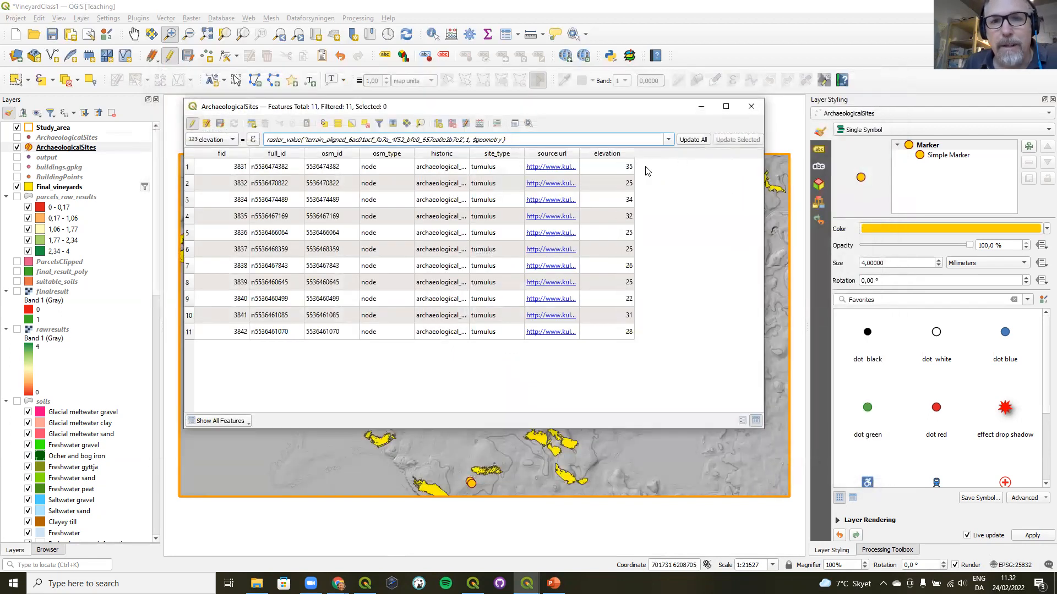
left_click_drag(634, 154, 661, 154)
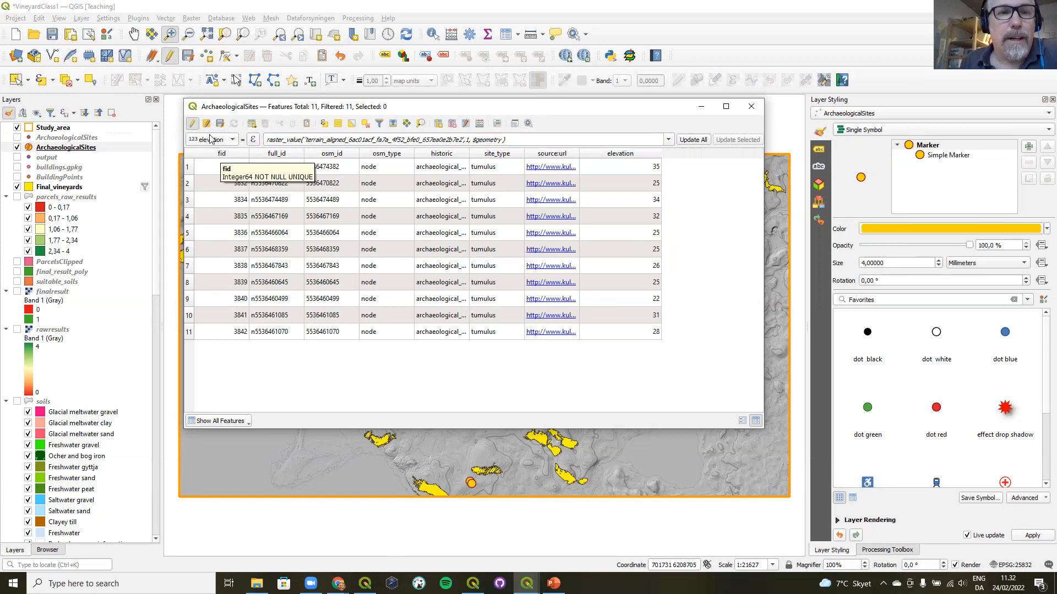
left_click(192, 123)
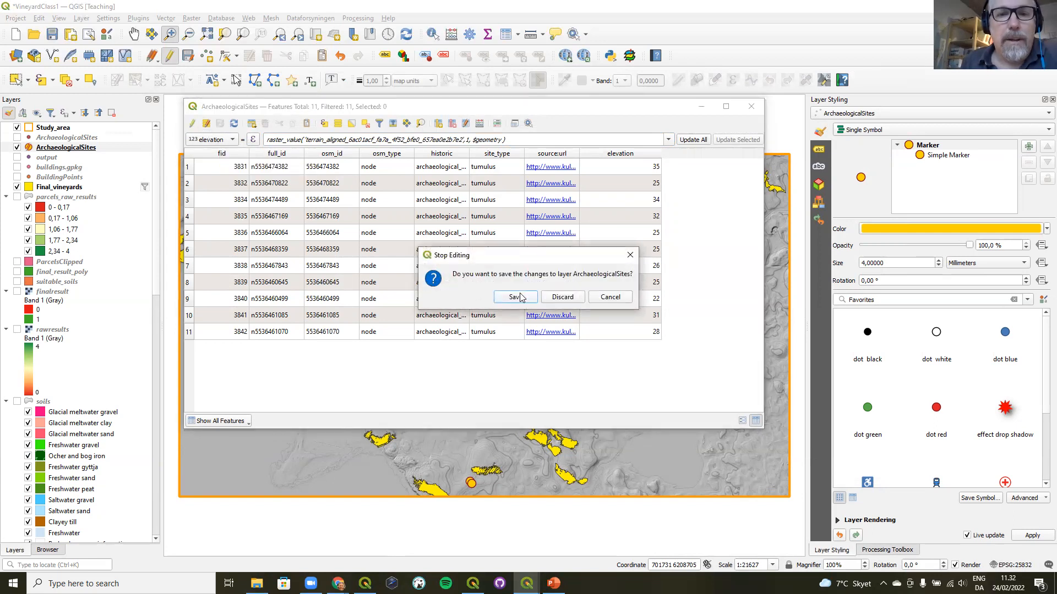
left_click(518, 297)
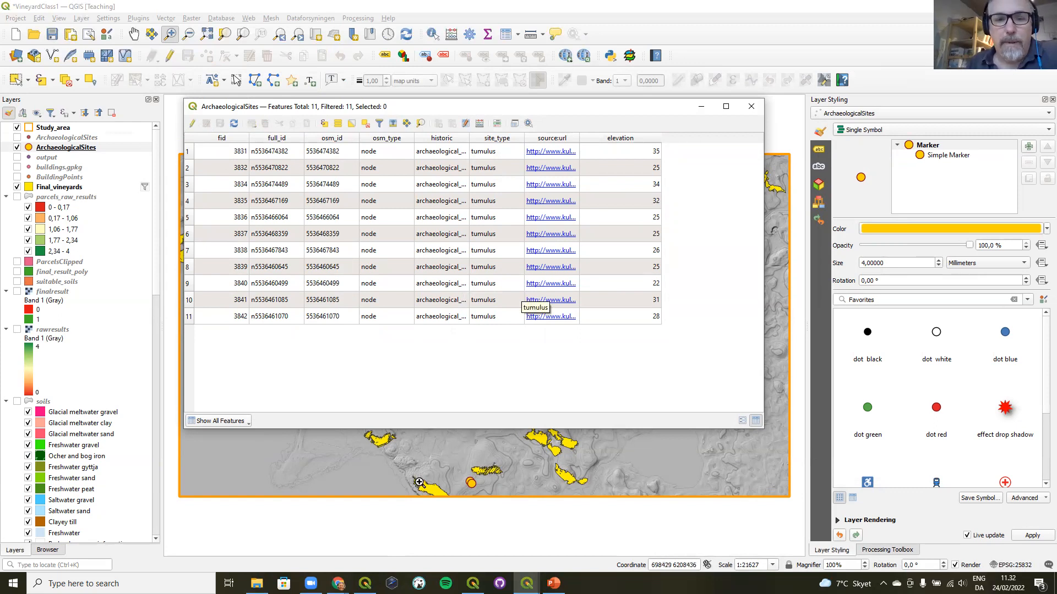
- Look up the raster_statistic function and its help in the expression builder for the ArchaeologicalSites elevation field
left_click(193, 125)
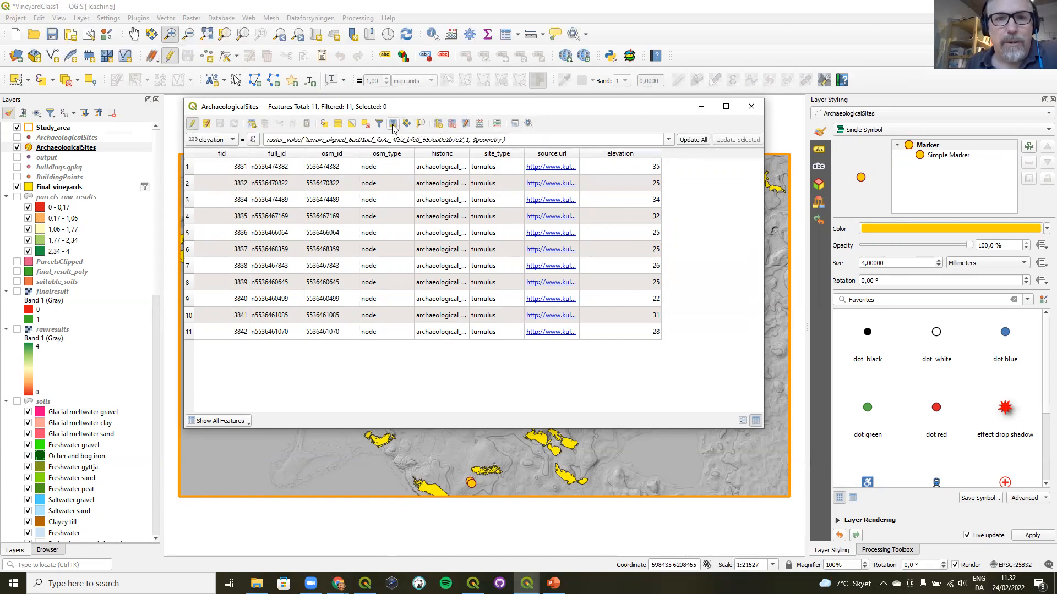
left_click(254, 140)
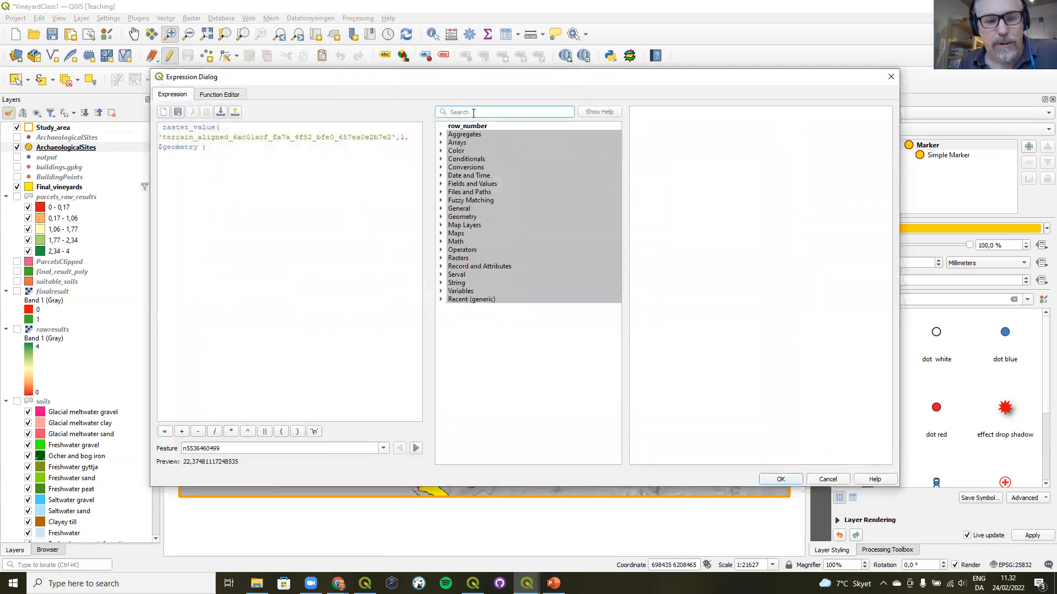
left_click(473, 112)
type("rast")
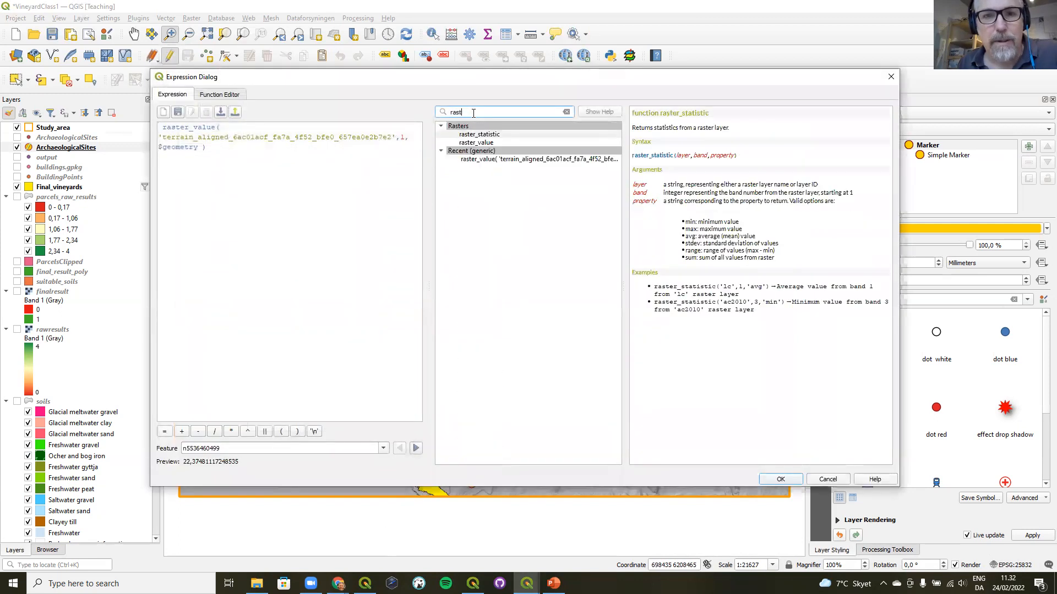
left_click(474, 135)
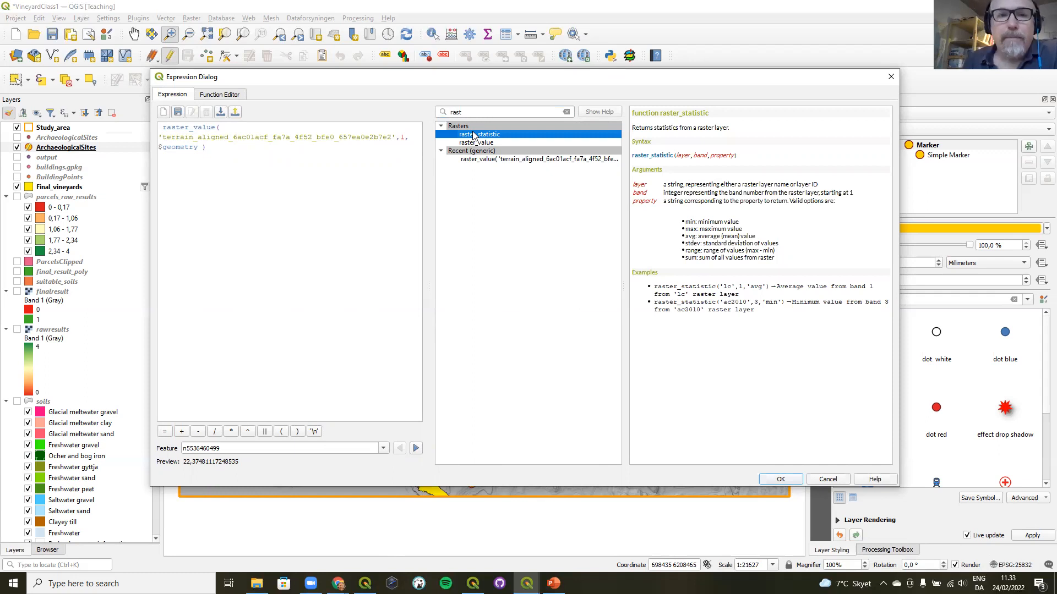
left_click(569, 110)
left_click(568, 111)
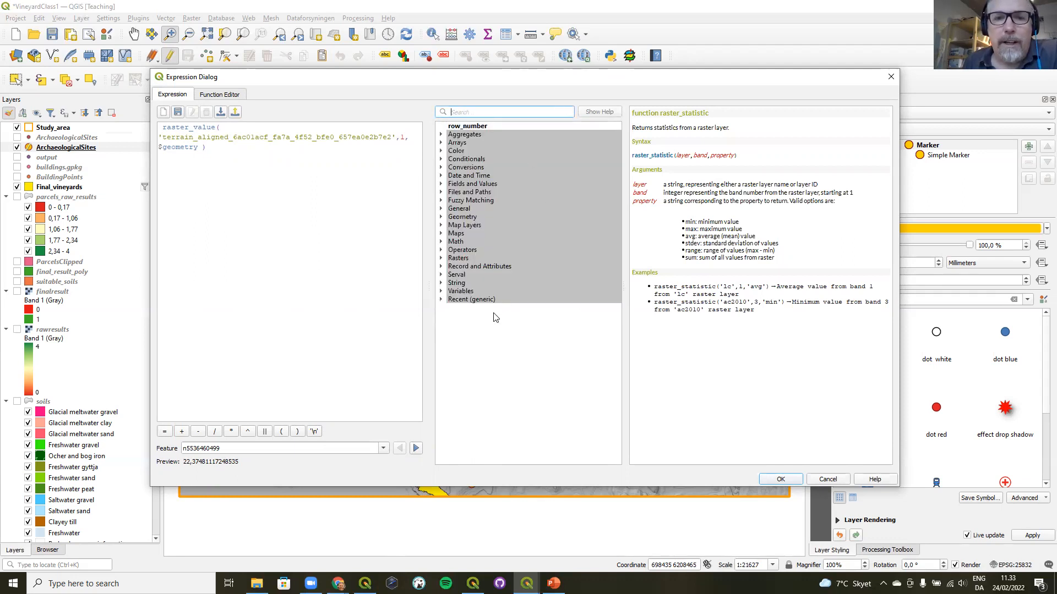
- Review the recently used expressions, comparing the raster_value entry with $area / 10000
left_click(442, 299)
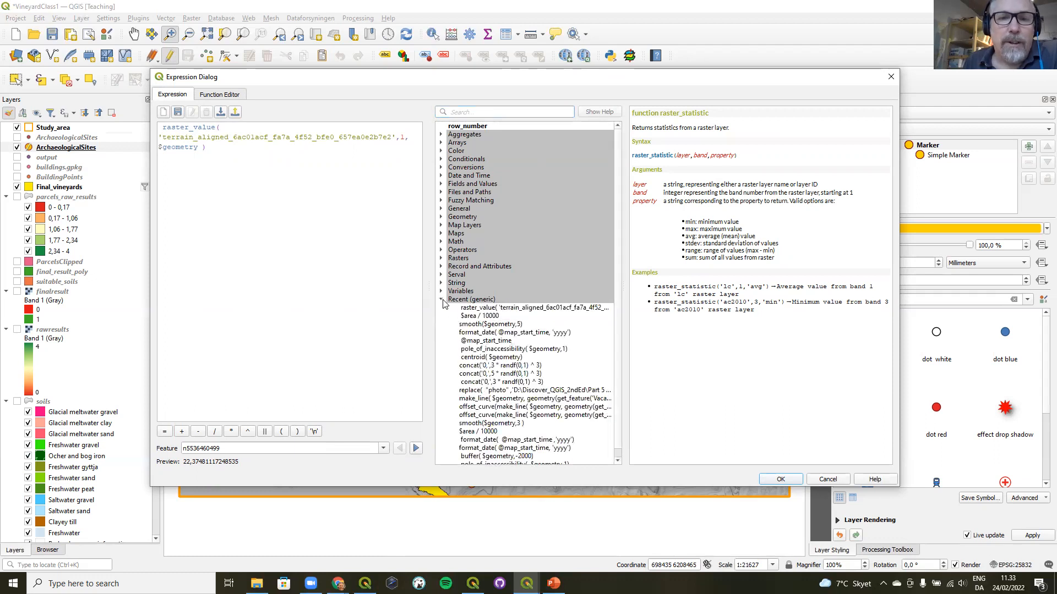
left_click(492, 309)
left_click(491, 315)
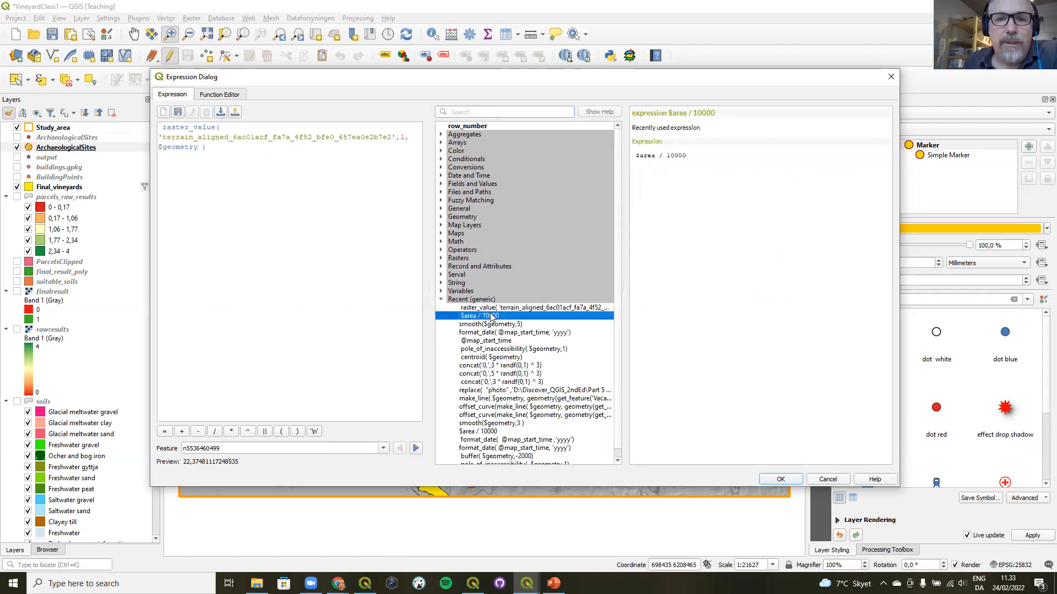
left_click(493, 308)
left_click(494, 316)
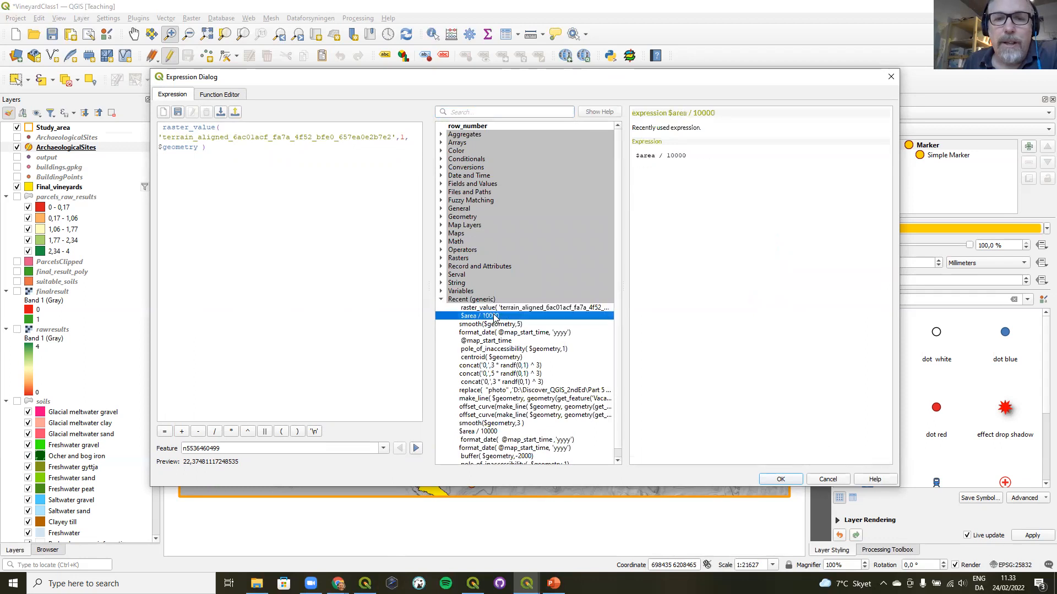
left_click(497, 308)
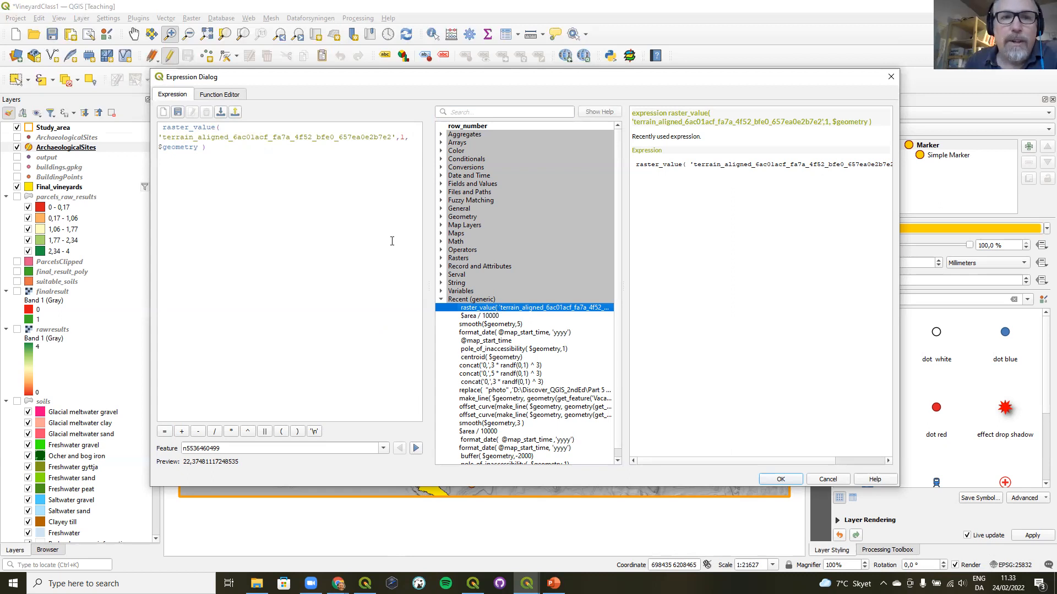
- Check the file type for exporting user expressions, cancel out of the expression builder and close the attribute table
left_click(236, 114)
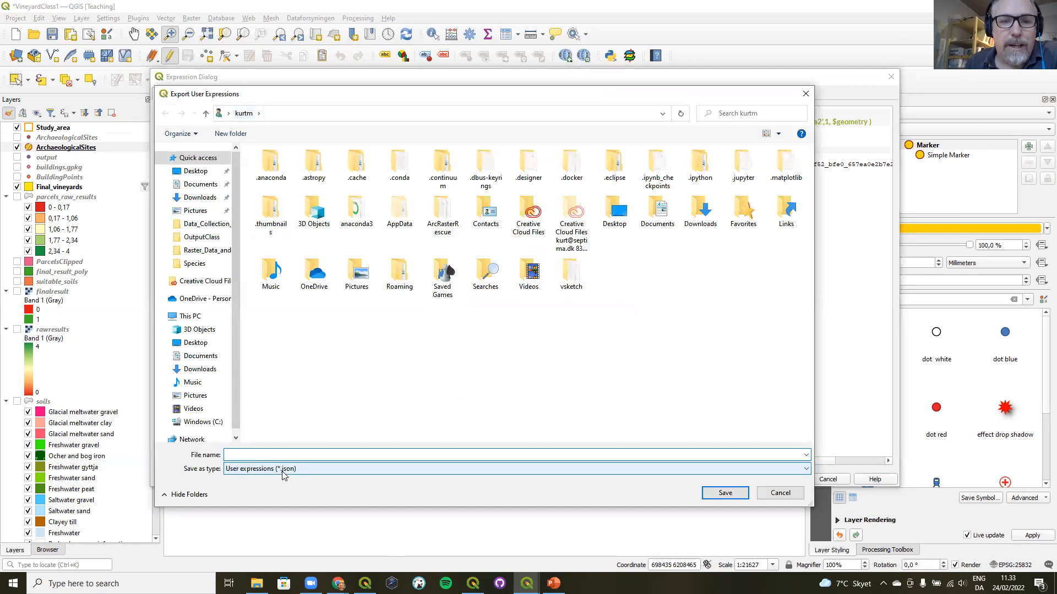
left_click(768, 495)
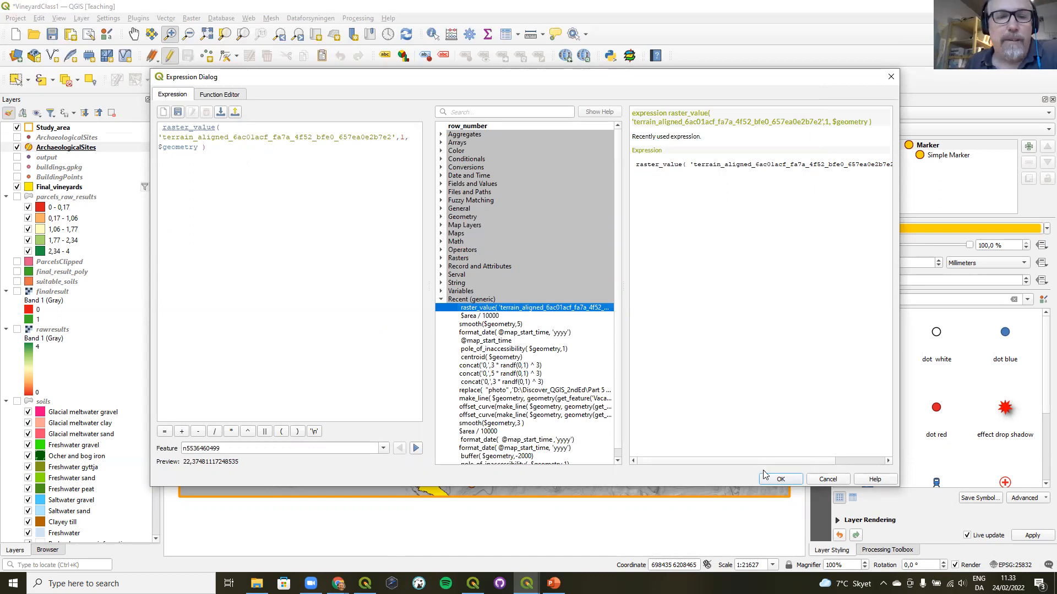
left_click(819, 478)
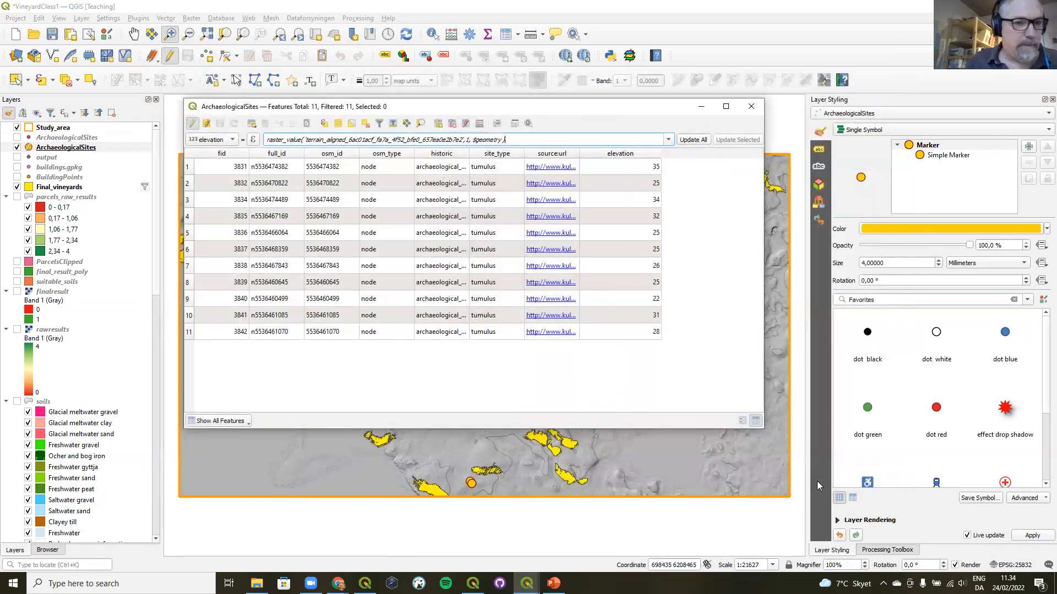
left_click(749, 109)
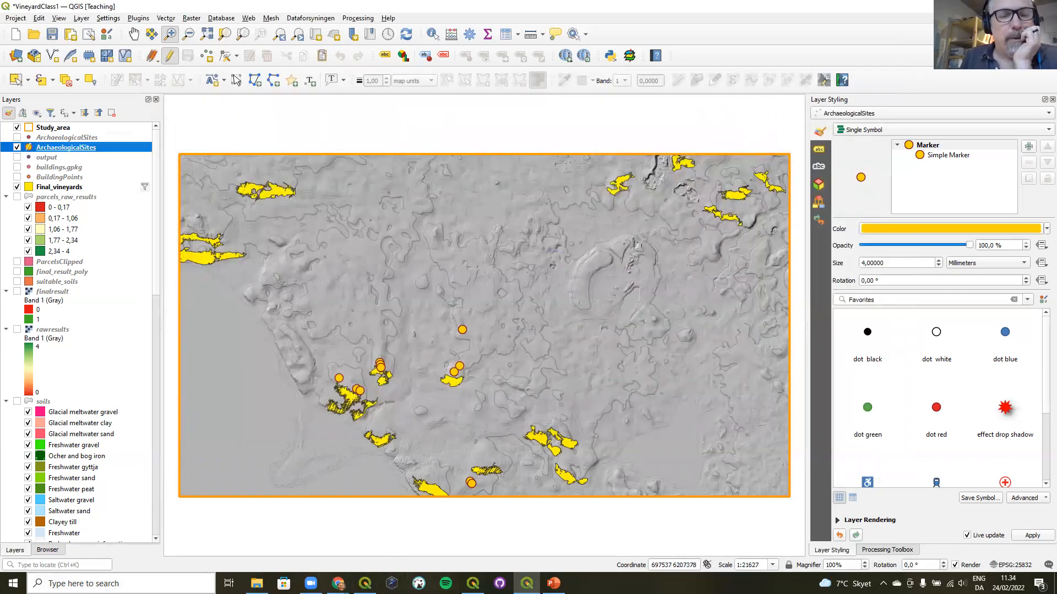
- Start a second QGIS instance and maximize its window
key("super")
left_click(77, 255)
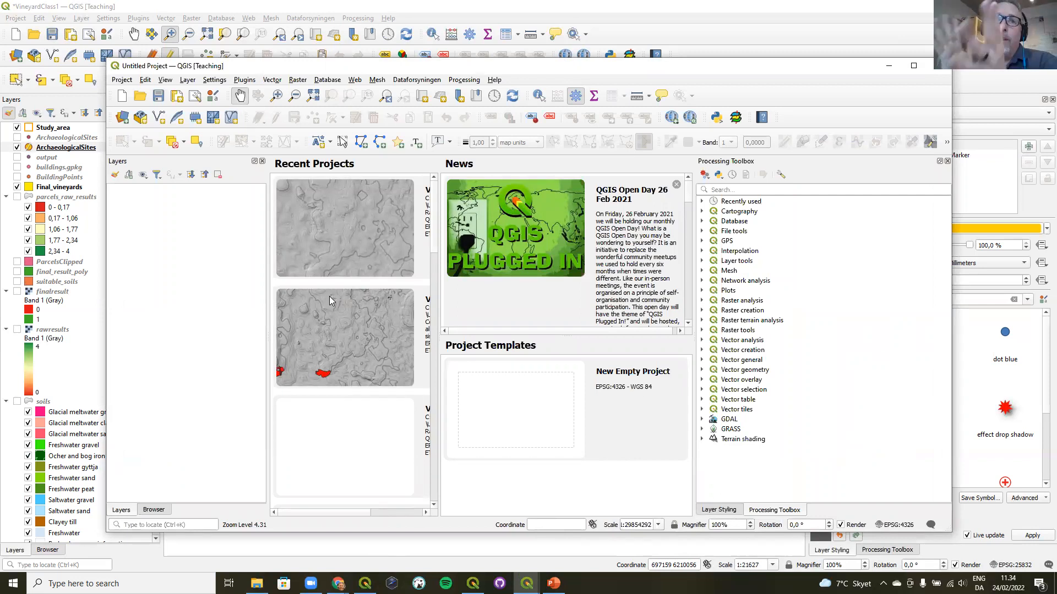
left_click(913, 65)
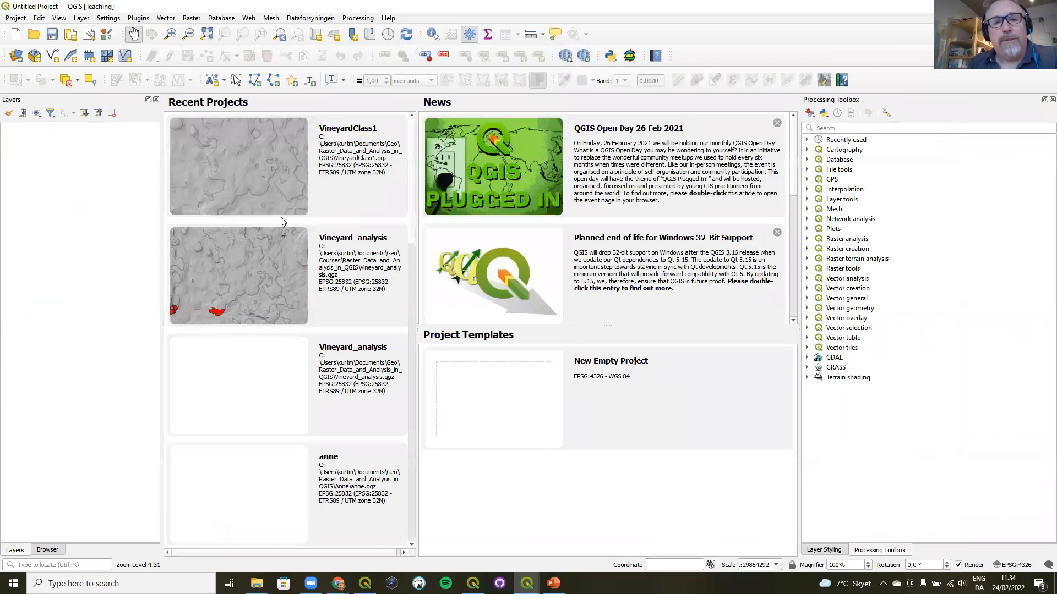
- Open the Interpolation project from the Raster_Data_and_Analysis_in_QGIS folder under the favorite Geo directory
left_click(46, 550)
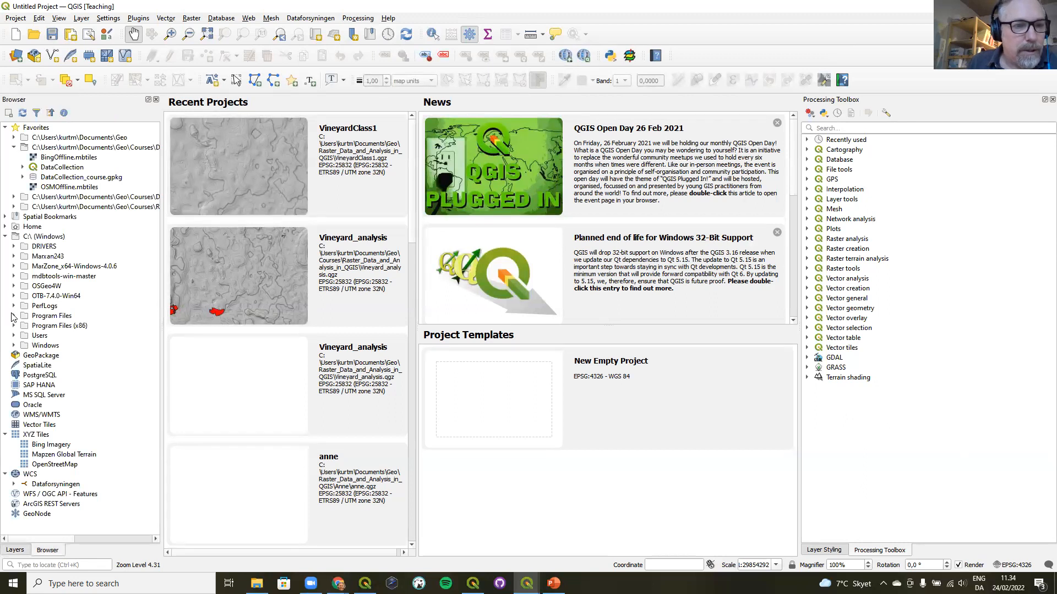
left_click(13, 137)
scroll(33, 371, "down", 4)
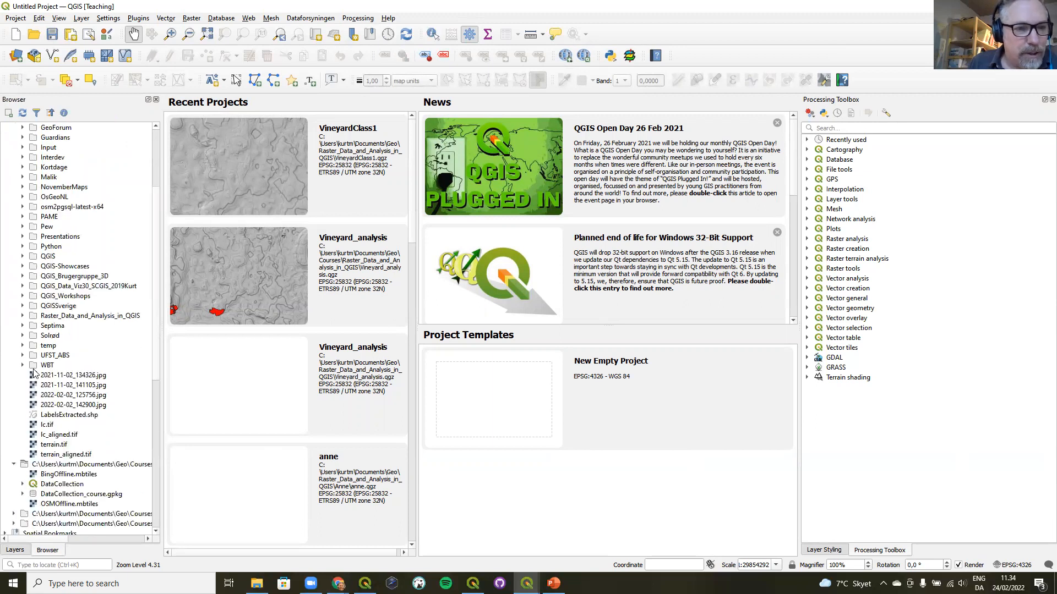
left_click(23, 317)
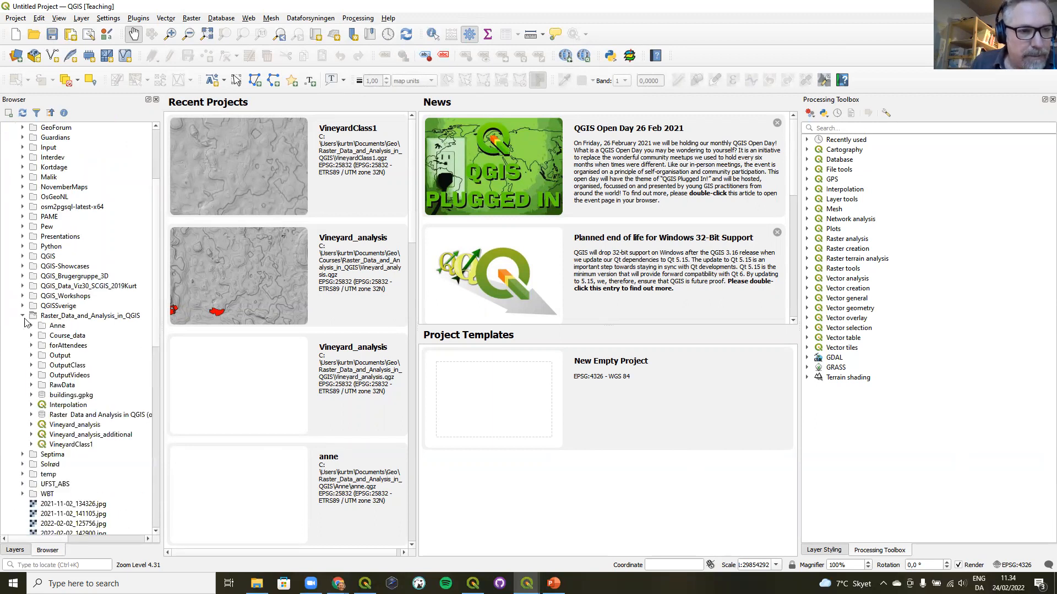
double_click(54, 406)
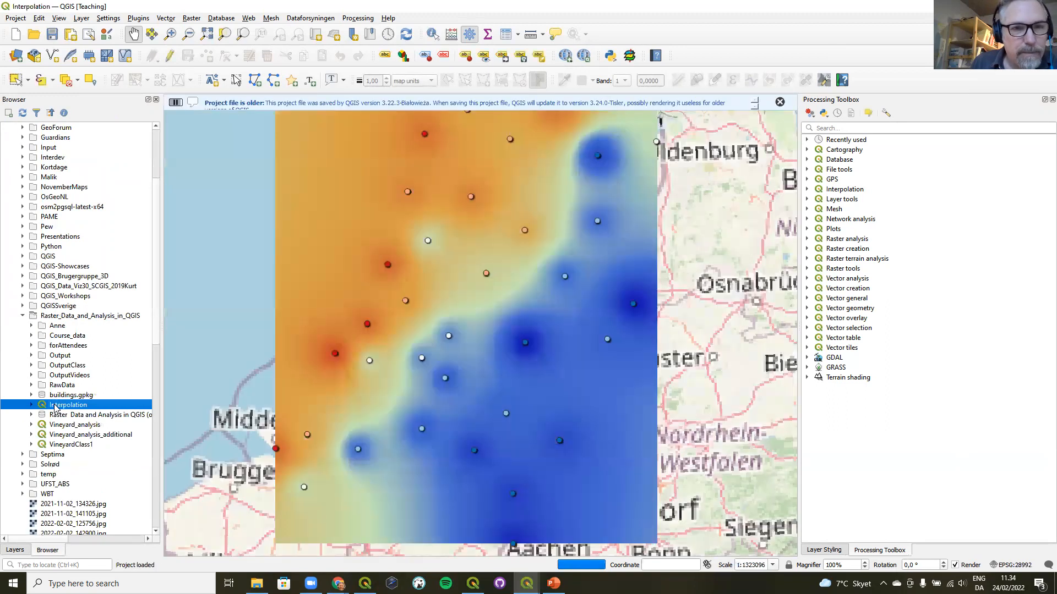
- Hide the IDW raster in the layer list and select the KNMI_Stations_temp layer
left_click(13, 550)
left_click(16, 187)
left_click(71, 128)
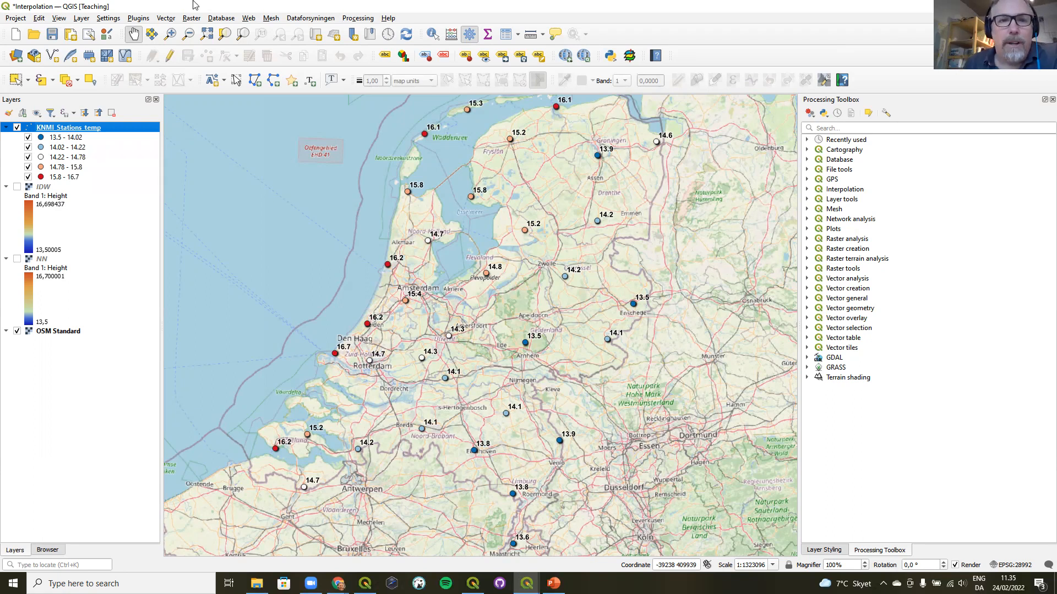
- Zoom the map out to view the temperature stations within northwestern Europe
left_click(187, 34)
left_click_drag(296, 131, 642, 483)
left_click_drag(372, 229, 647, 463)
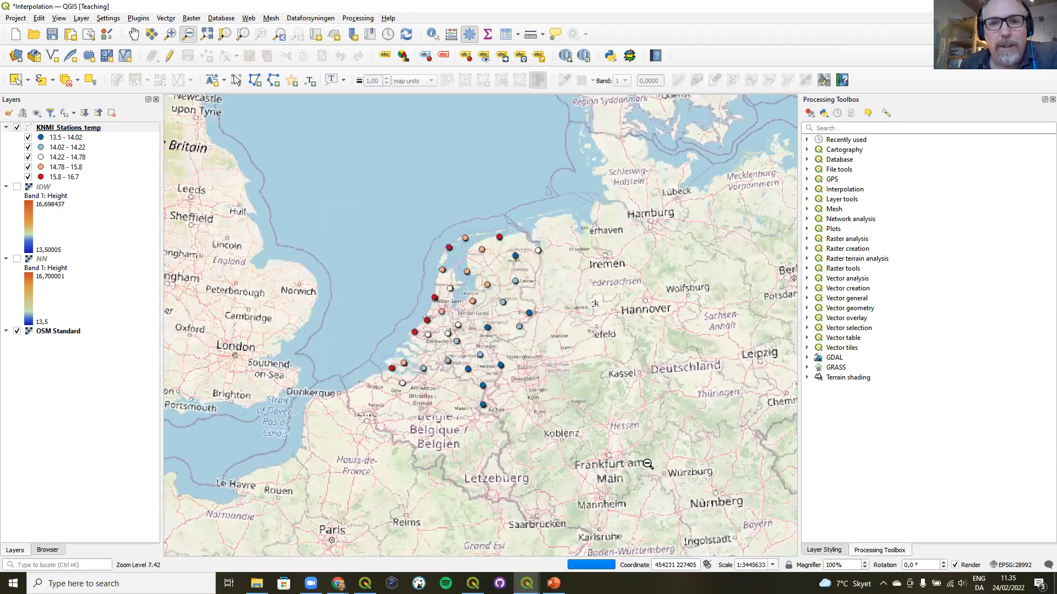
left_click_drag(311, 181, 664, 456)
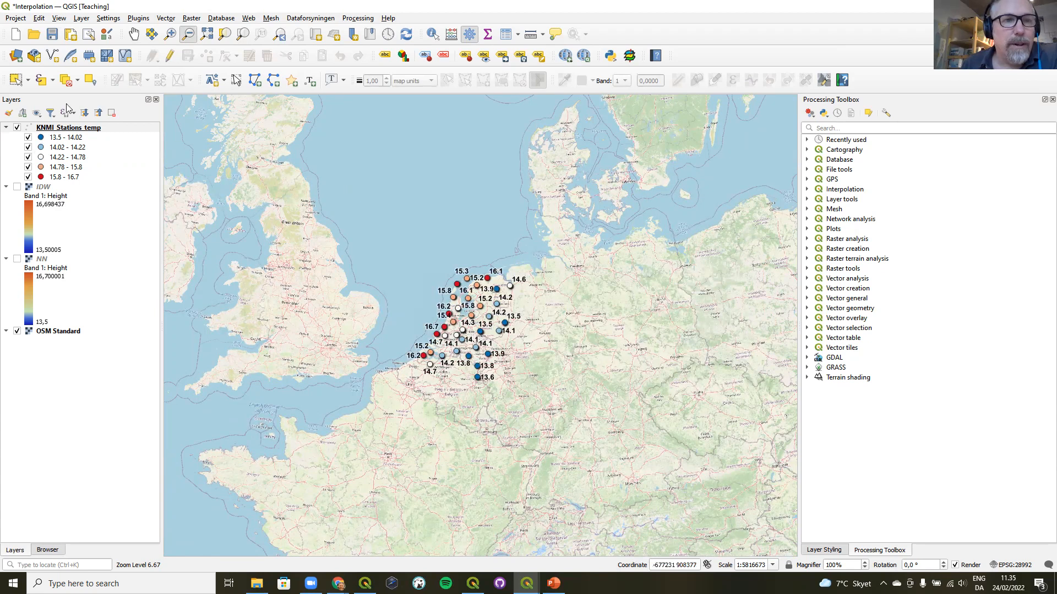
- Zoom back to the KNMI_Stations_temp layer and review its graduated styling on the celcius field
right_click(44, 129)
left_click(46, 136)
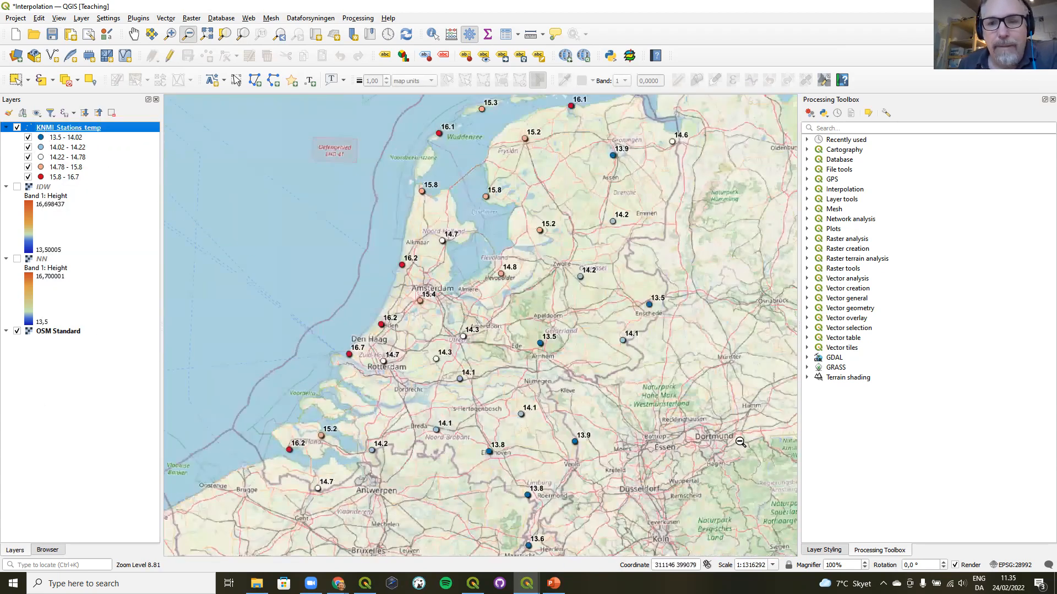
left_click(822, 550)
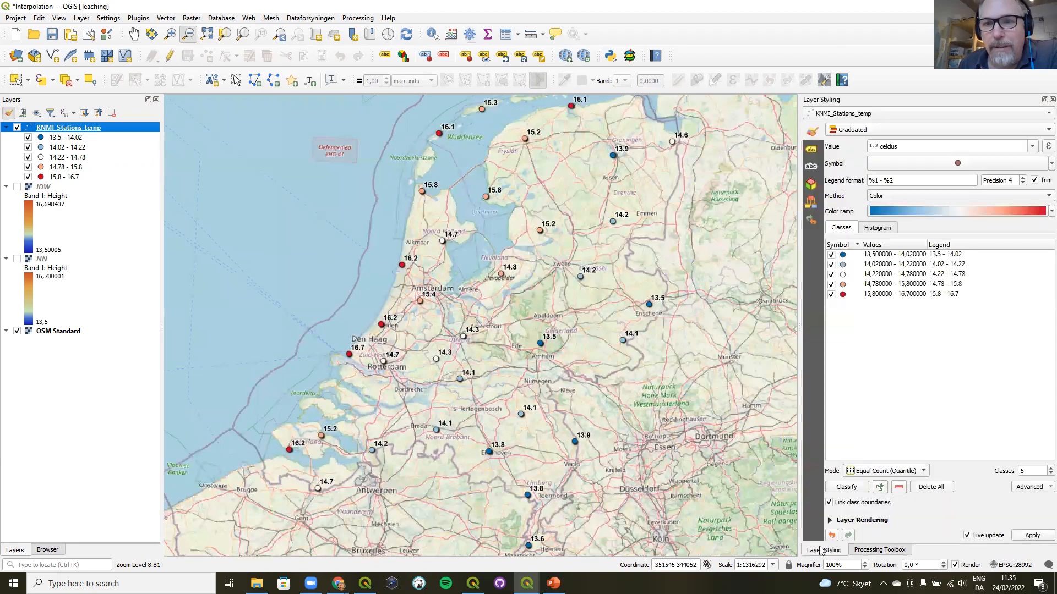
double_click(889, 148)
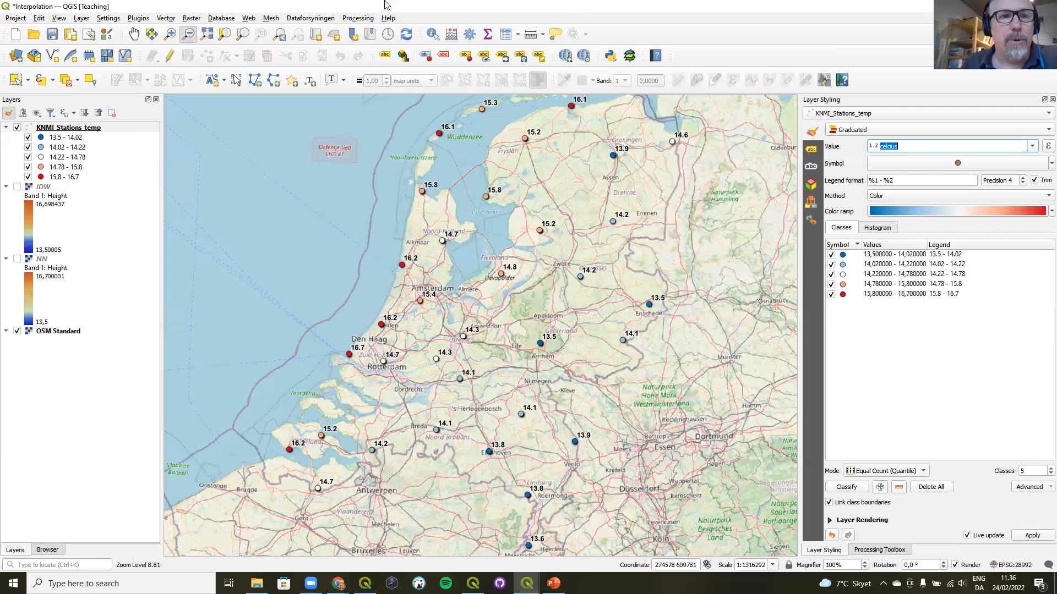
- Start Grid (Nearest Neighbor) for KNMI_Stations_temp and set its output to a TIF file named NN in the OutputClass folder
left_click(192, 18)
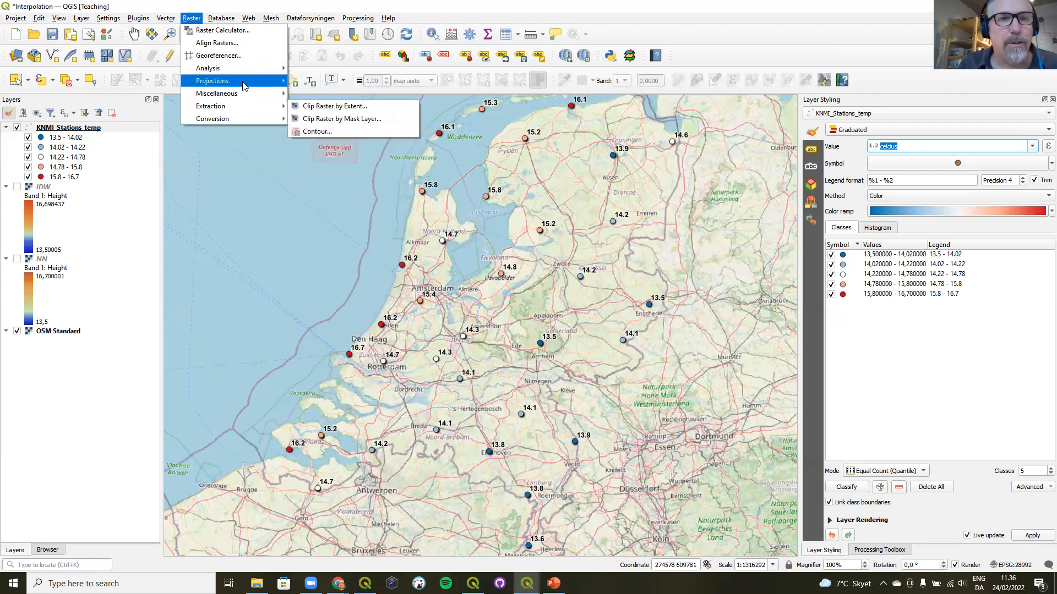
mouse_move(251, 69)
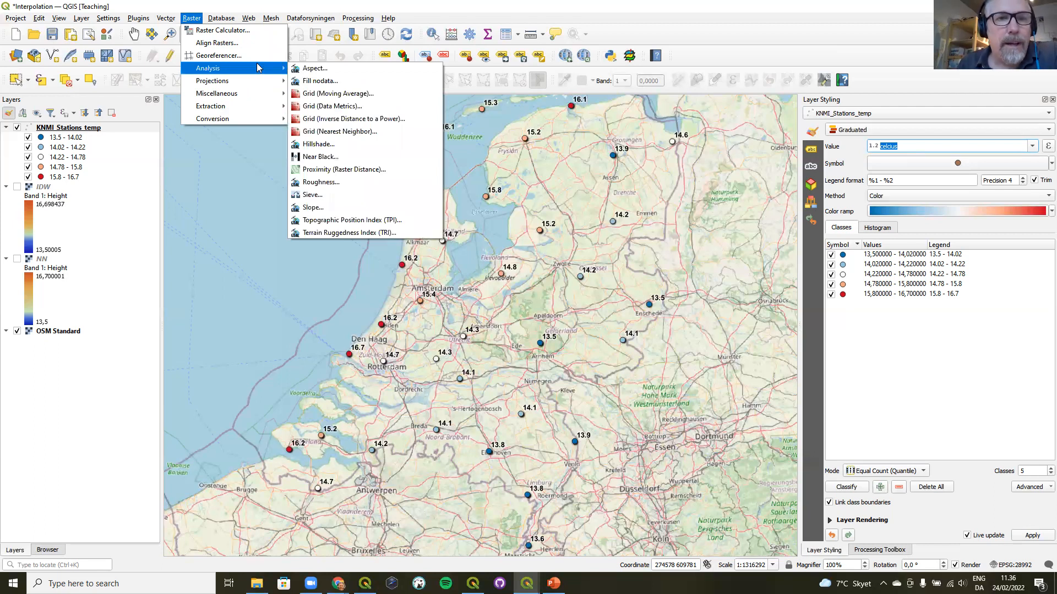
left_click(334, 132)
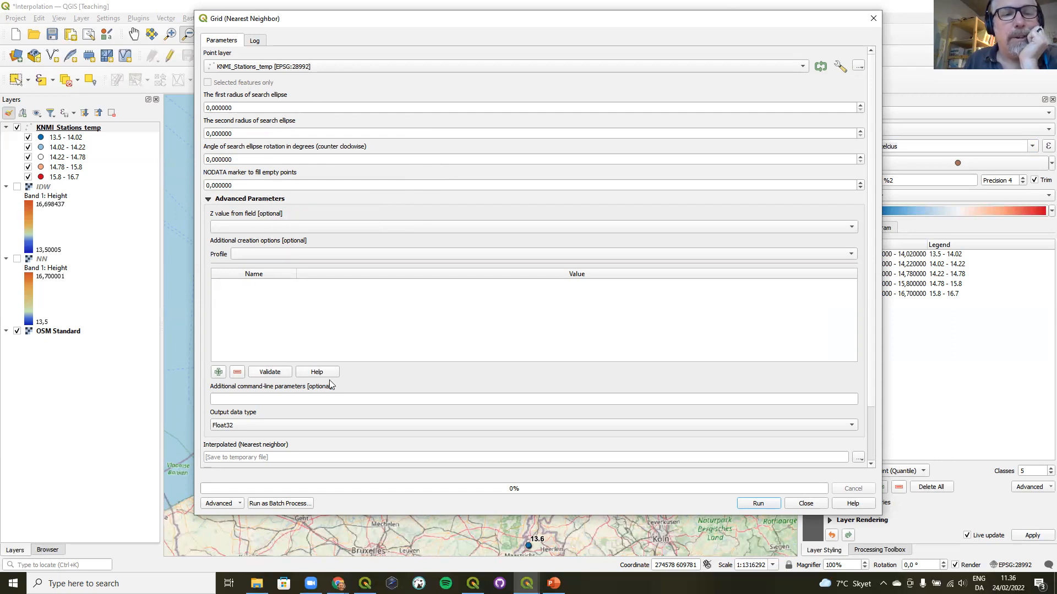
left_click(862, 460)
left_click(869, 482)
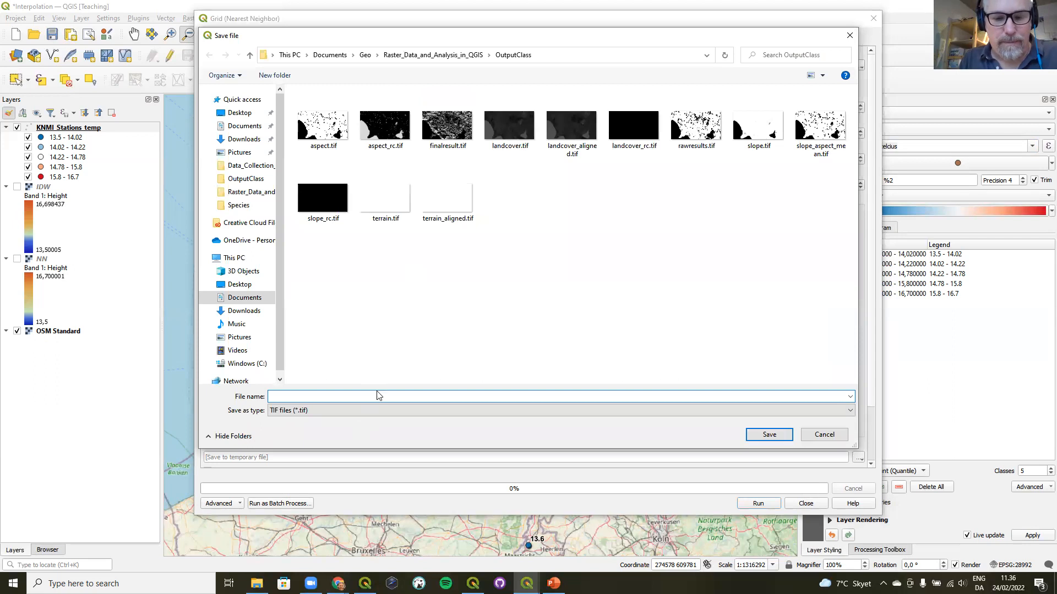
type("NN")
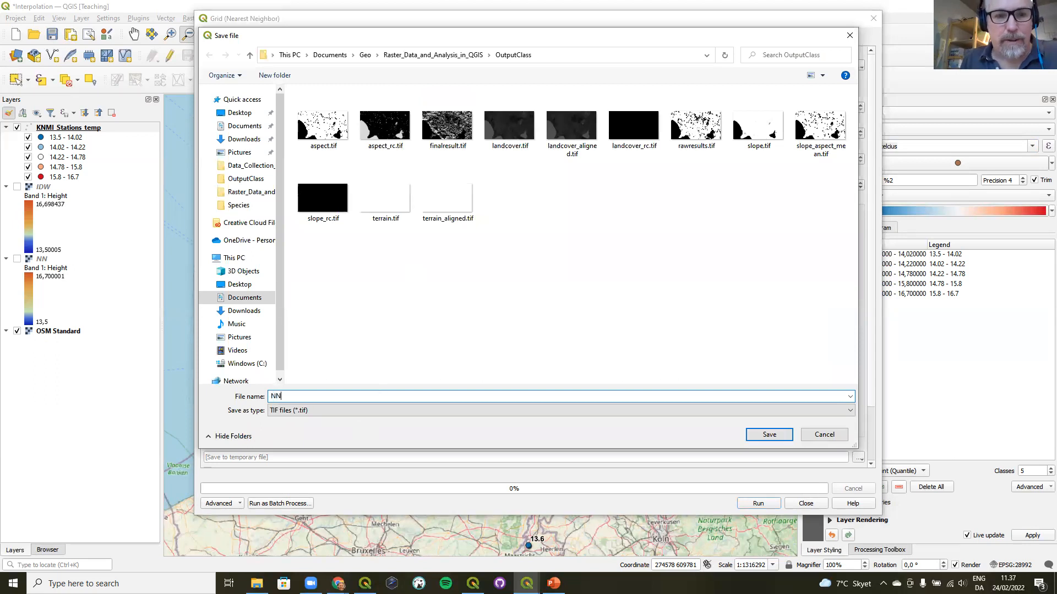
left_click(764, 434)
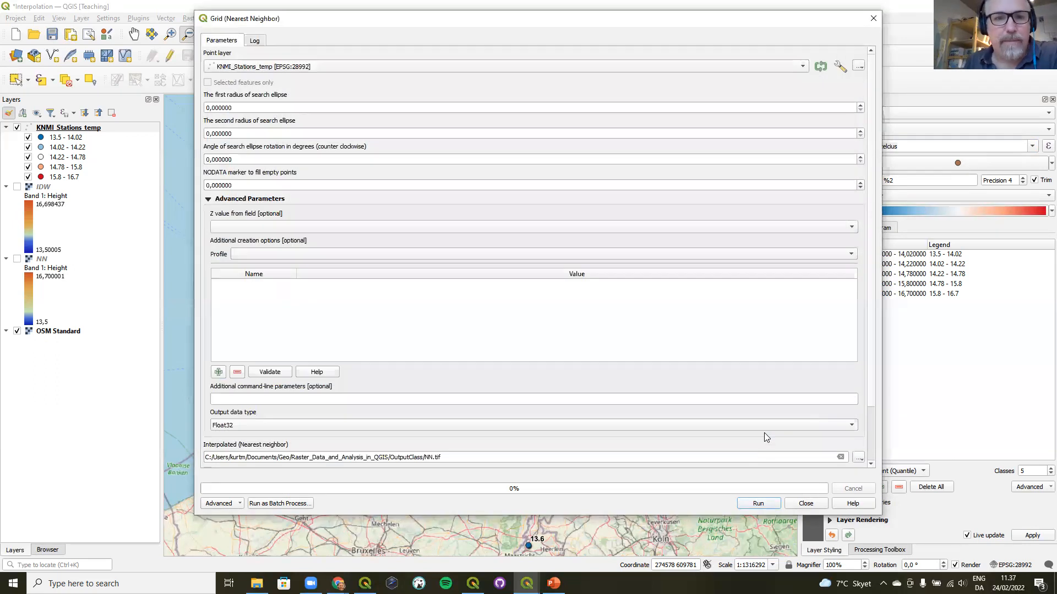
- Take the interpolation's Z value from the celcius field and set the NODATA marker to -999
left_click(272, 229)
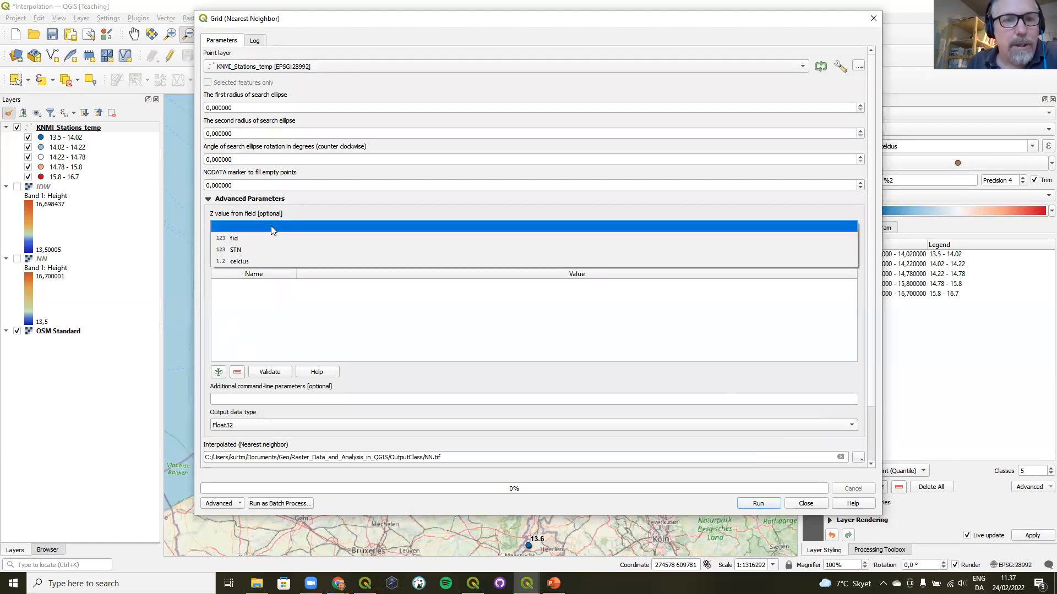
left_click(250, 262)
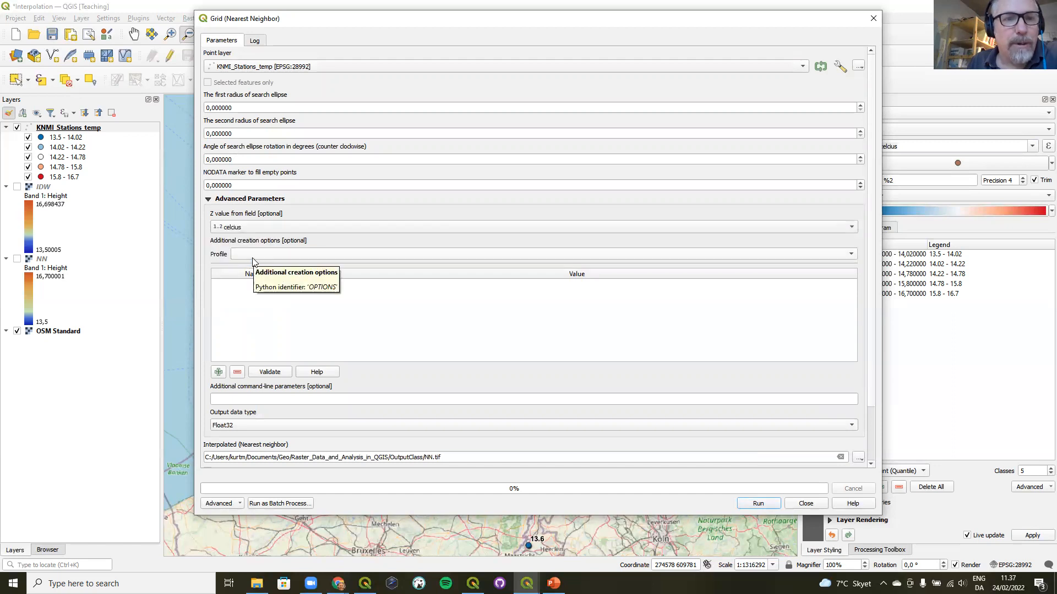
left_click_drag(209, 185, 174, 191)
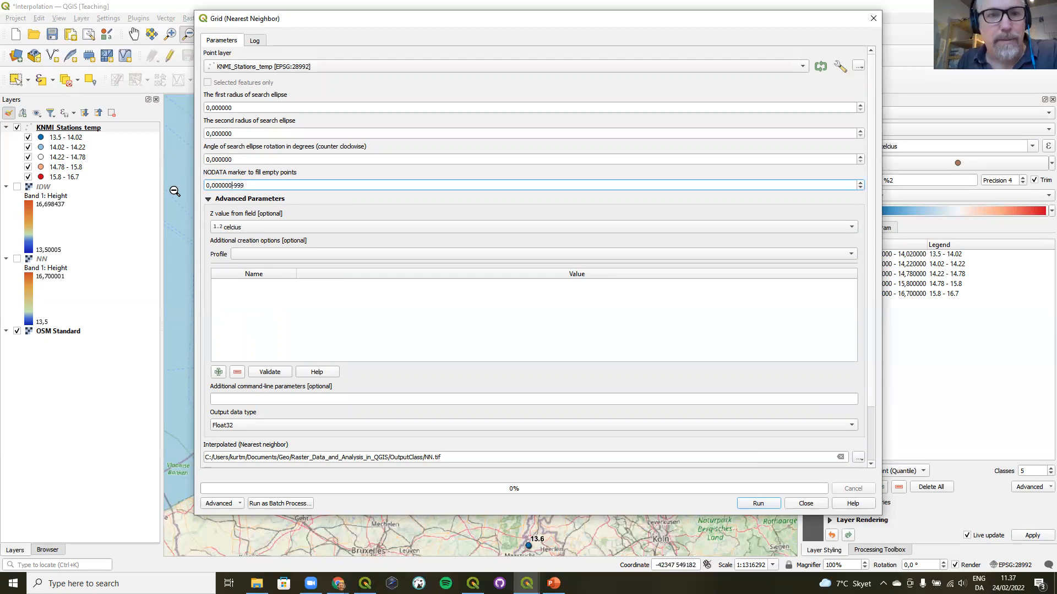
key("BackSpace")
key("BackSpace")
key("BackSpace")
key("BackSpace")
key("BackSpace")
key("BackSpace")
key("BackSpace")
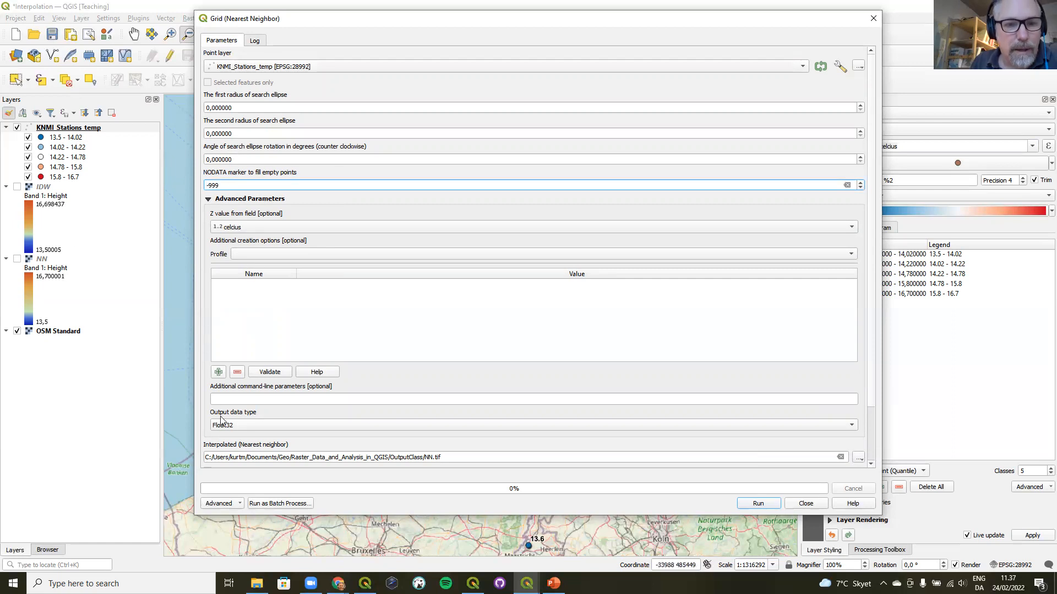
- Run the nearest neighbor interpolation and render the resulting NN raster as singleband pseudocolor
left_click(759, 504)
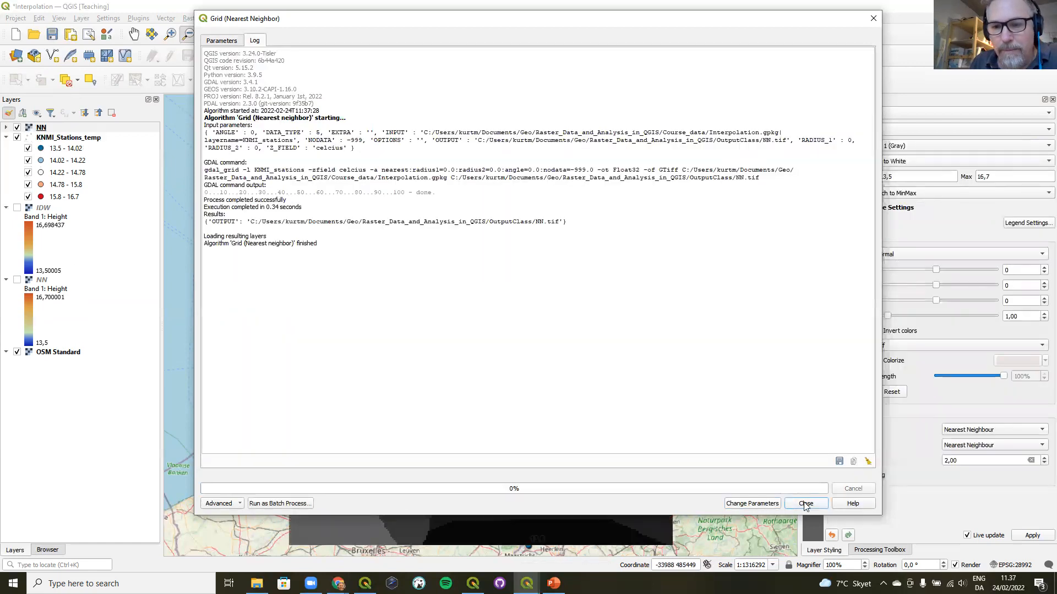
left_click(804, 499)
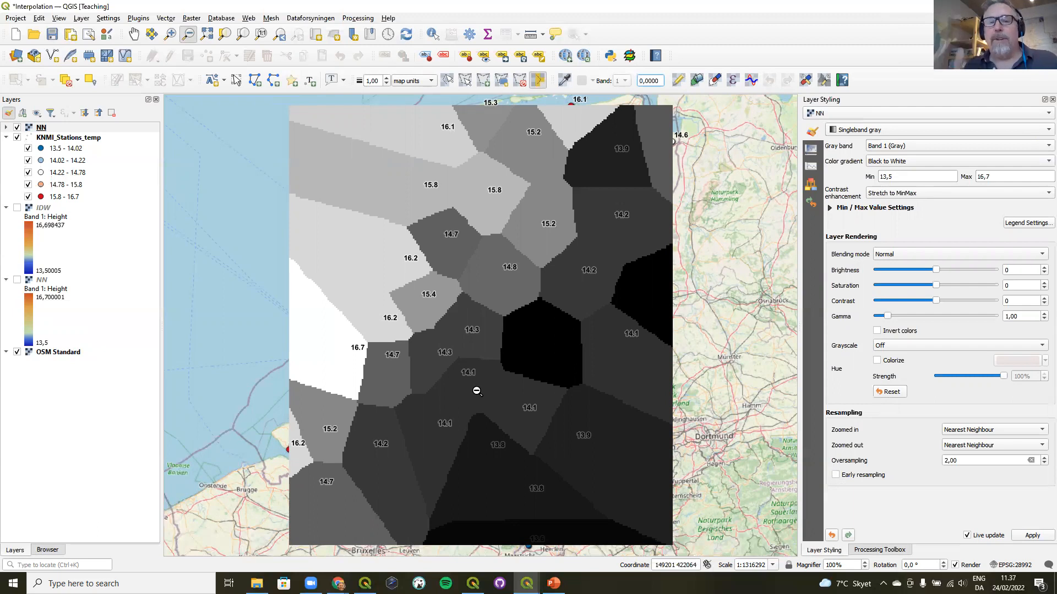
left_click(906, 131)
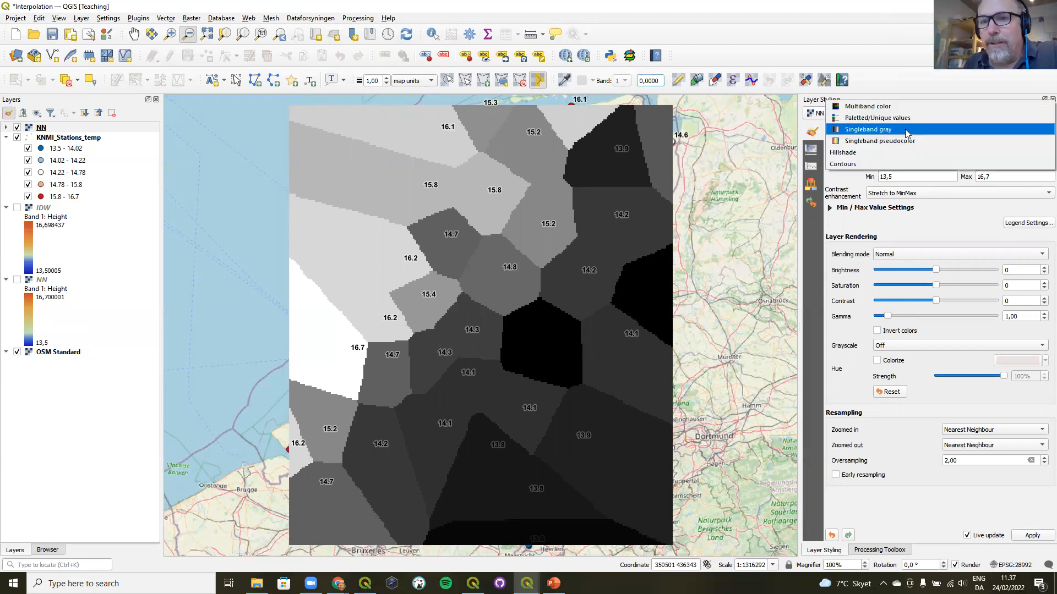
left_click(900, 141)
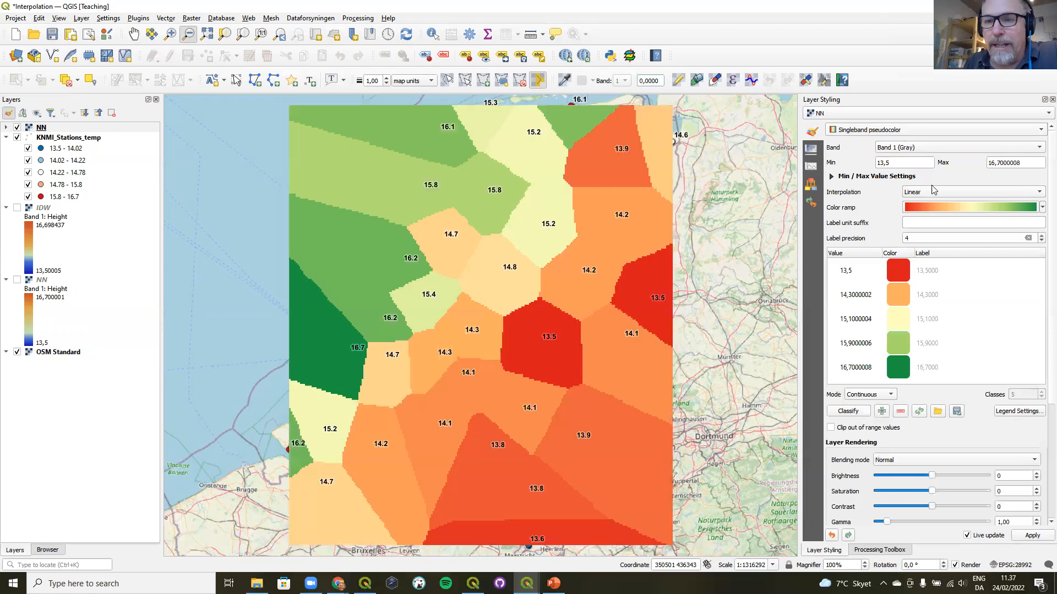
- Apply the RdYlBu color ramp to the NN raster and invert it so high temperatures are red
left_click(1041, 207)
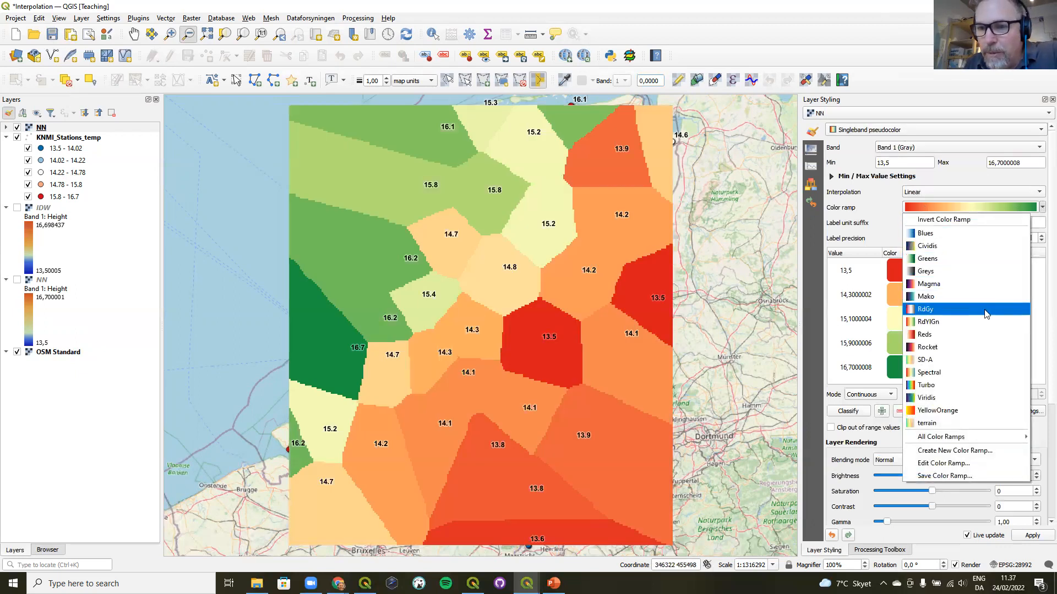
mouse_move(968, 441)
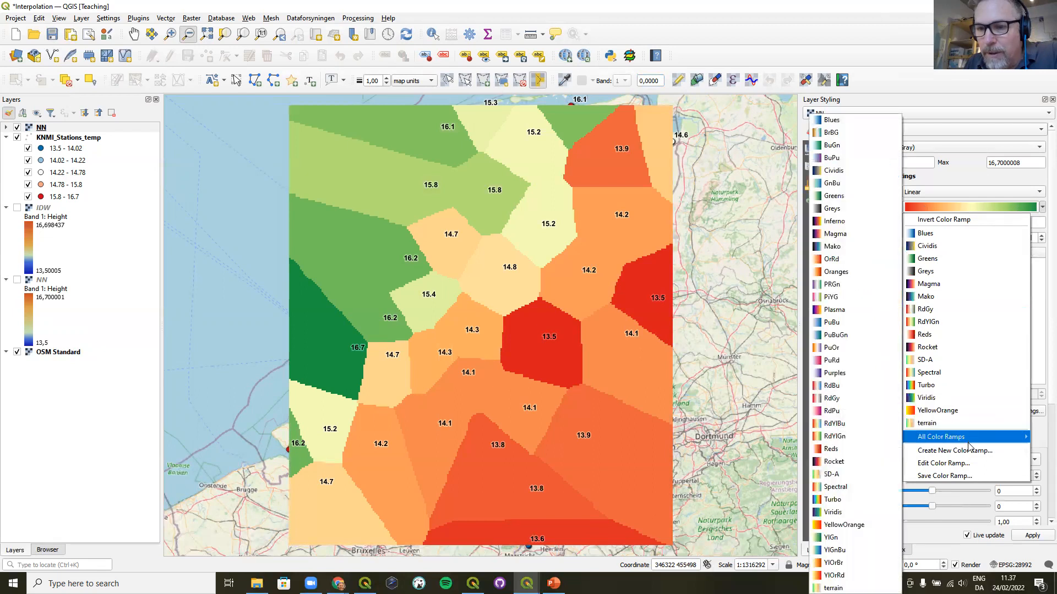
left_click(836, 424)
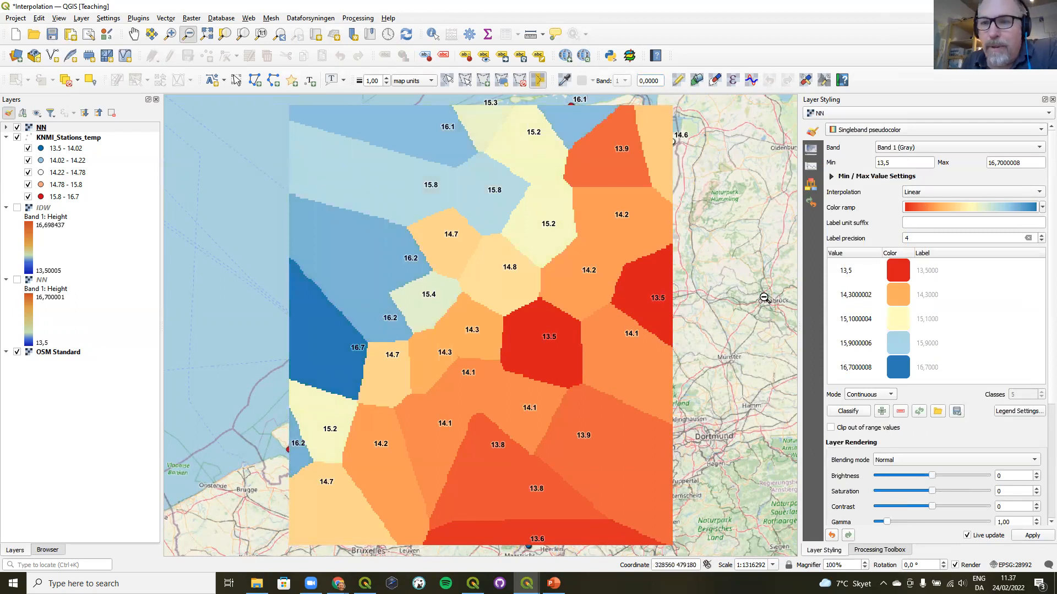
left_click(1042, 207)
left_click(1011, 220)
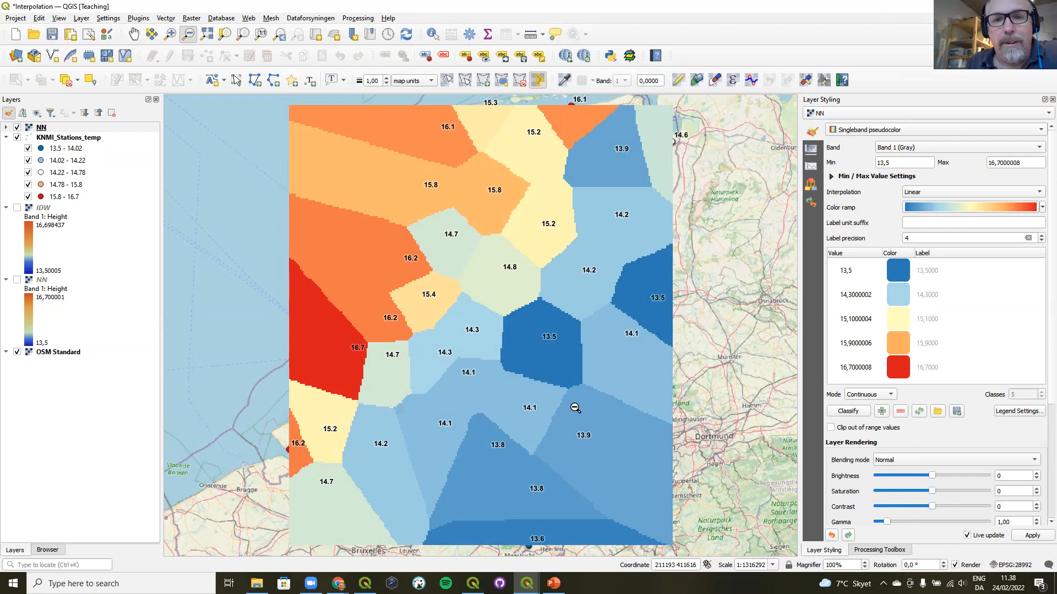
- Start Grid (Inverse Distance to a Power) for KNMI_Stations_temp with the Z value taken from the celcius field
left_click(192, 18)
mouse_move(236, 68)
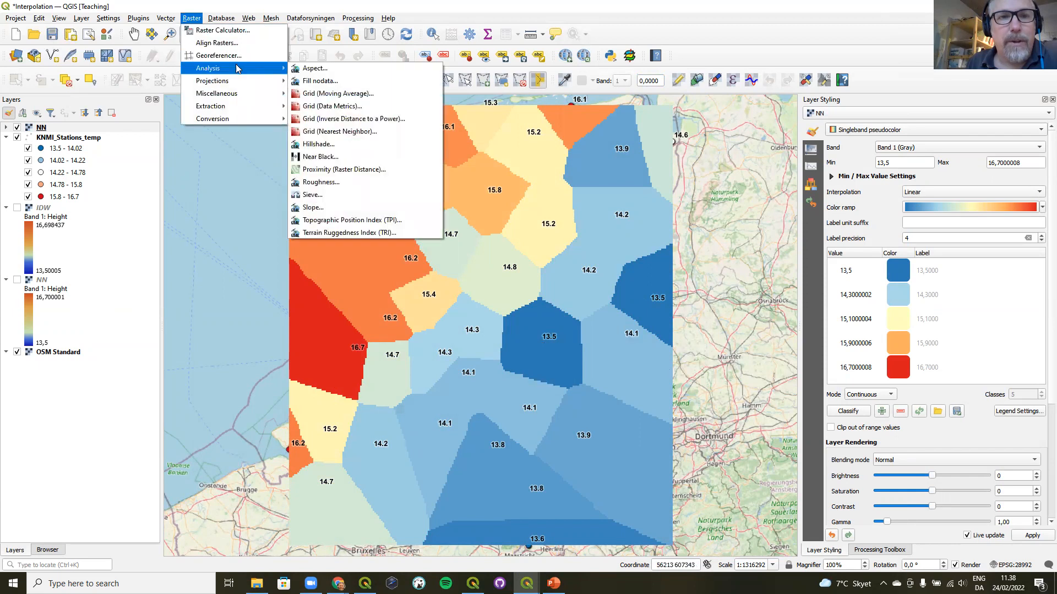
left_click(391, 120)
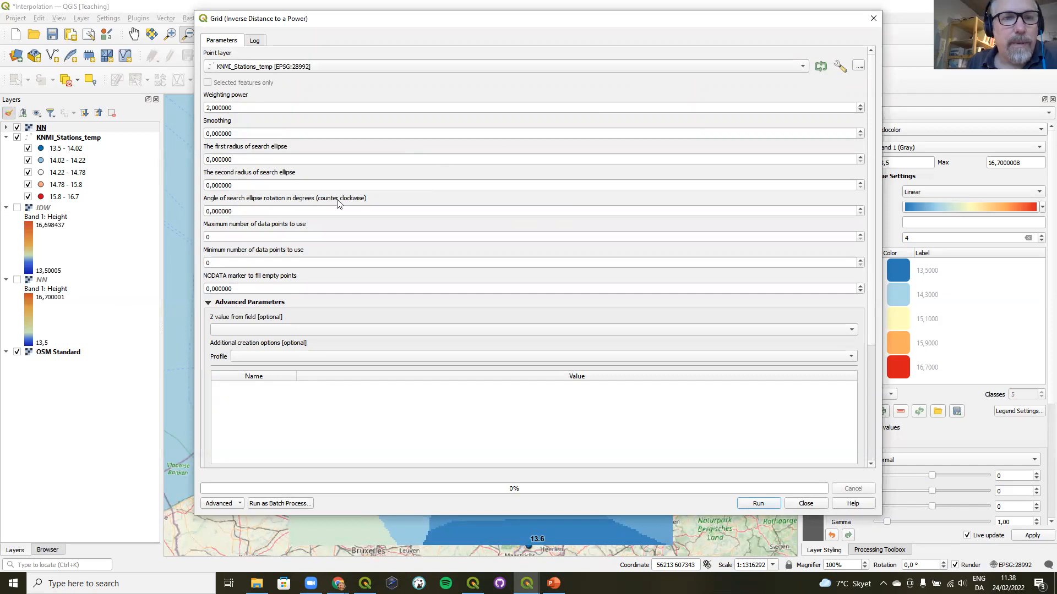
left_click(236, 329)
left_click(242, 365)
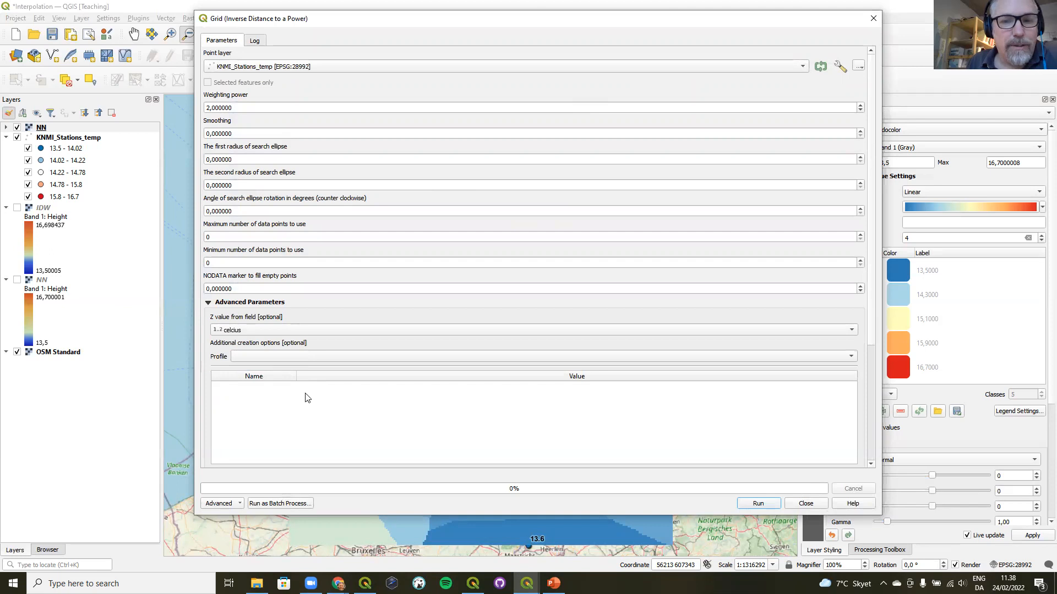
- Set the IDW output to a TIF file named idw in the OutputClass folder and run the interpolation
scroll(859, 385, "down", 5)
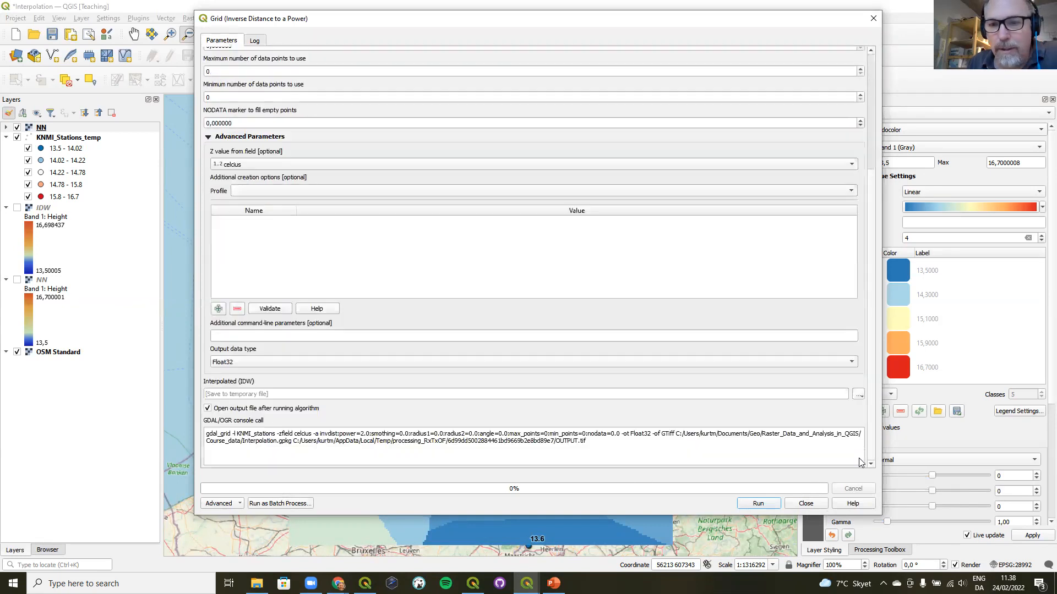
left_click(859, 394)
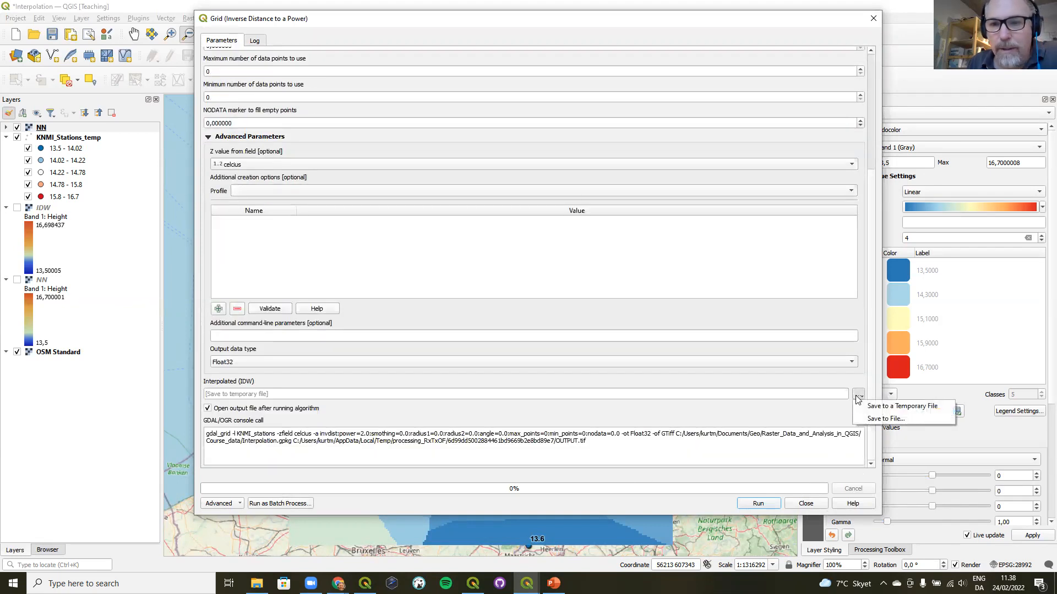
left_click(864, 418)
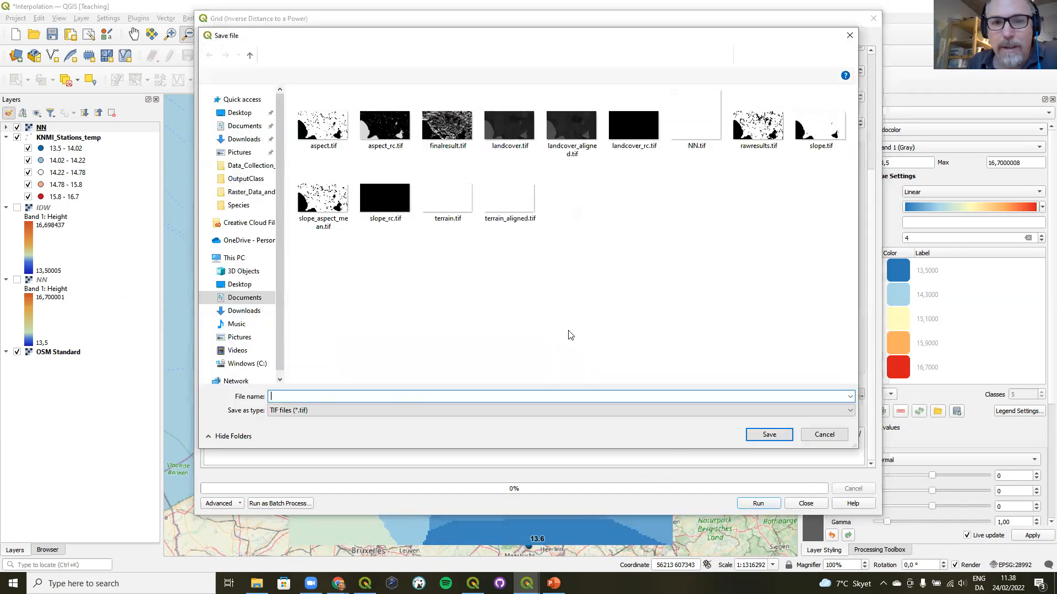
type("idw")
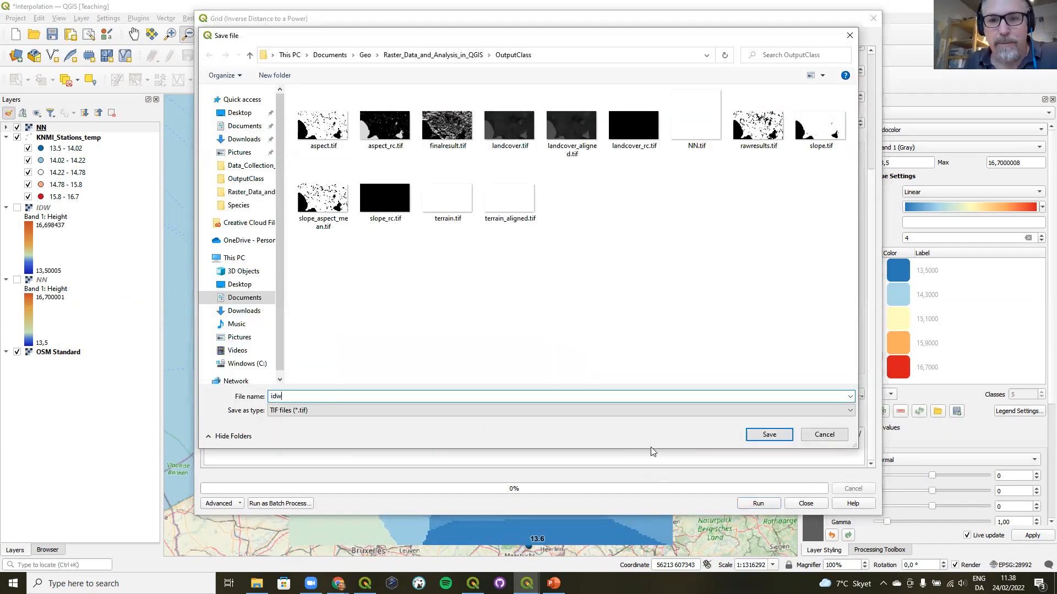
left_click(769, 435)
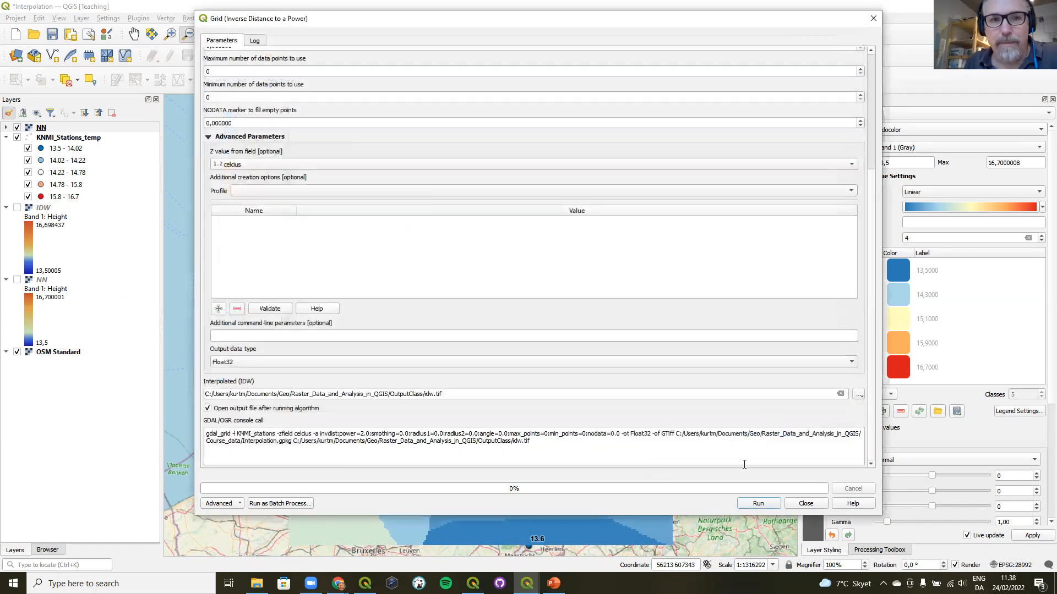
left_click(753, 502)
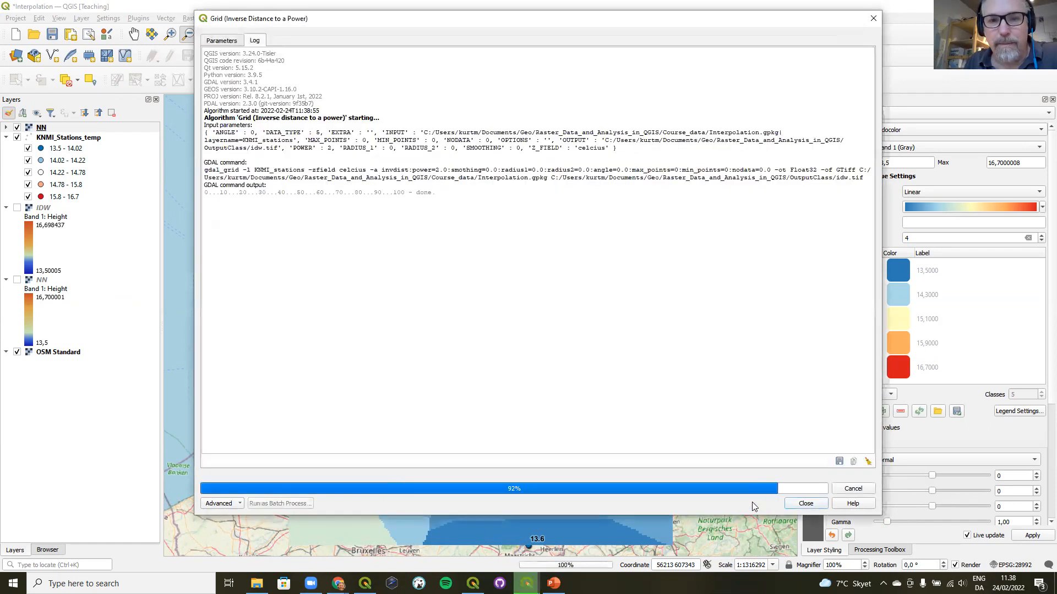
left_click(802, 502)
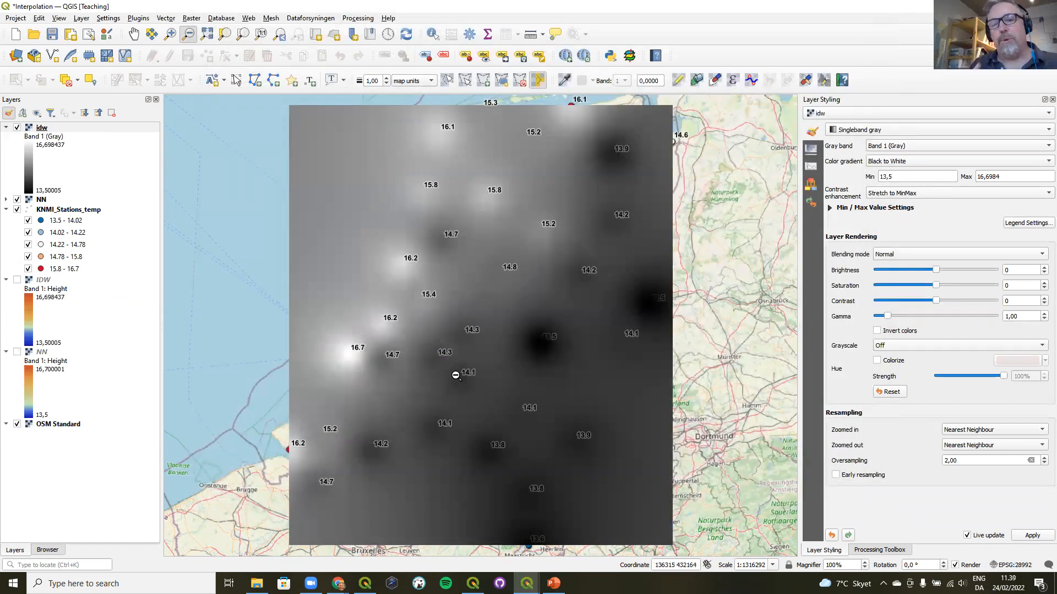
- Render the idw raster as singleband pseudocolor and move the KNMI_Stations_temp layer above the new rasters
left_click(900, 131)
left_click(903, 141)
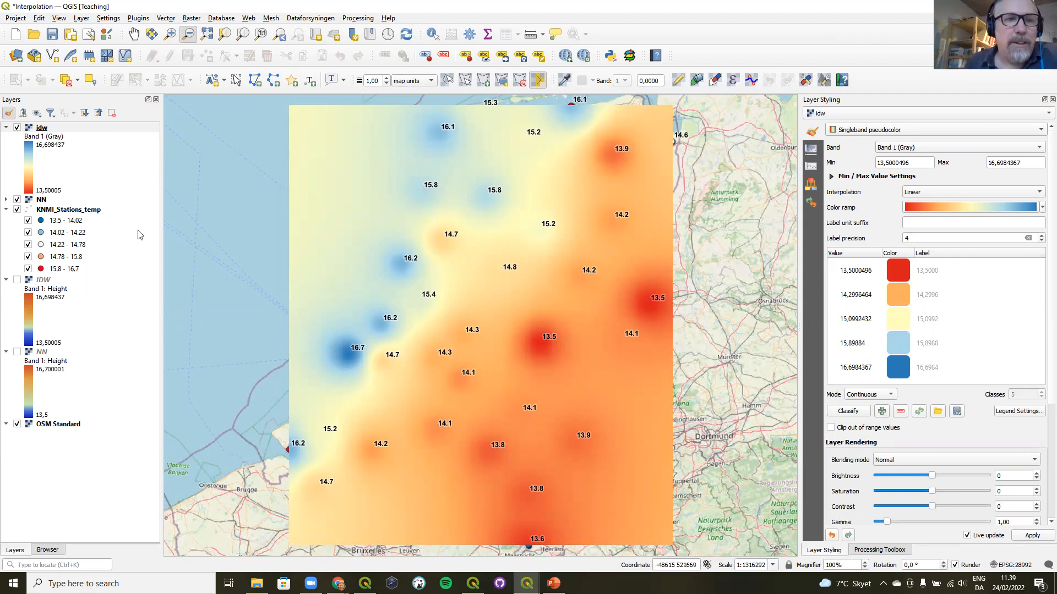
left_click(77, 211)
left_click_drag(94, 143, 94, 126)
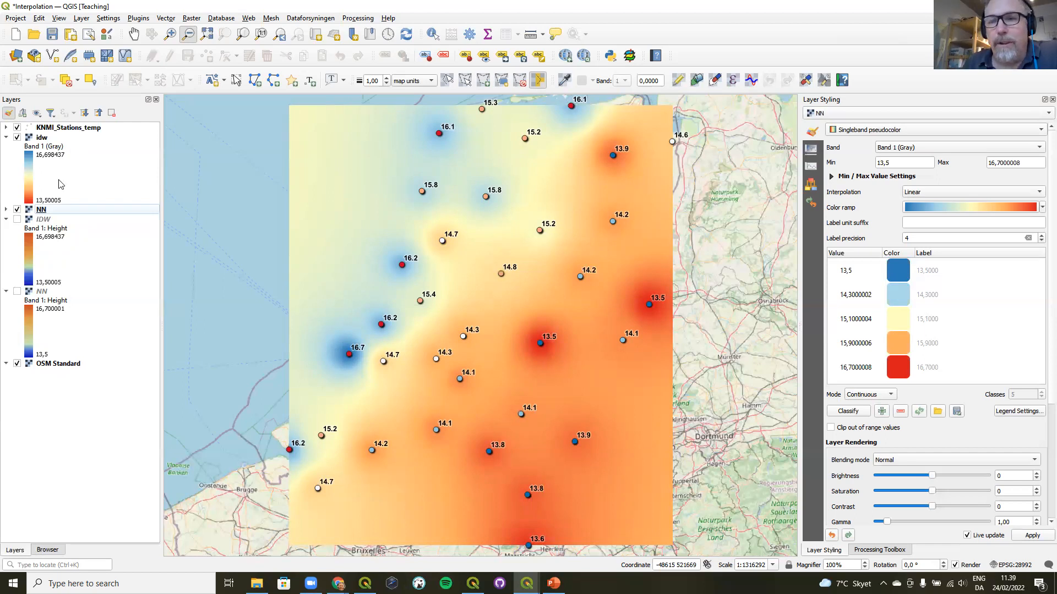
left_click(1042, 207)
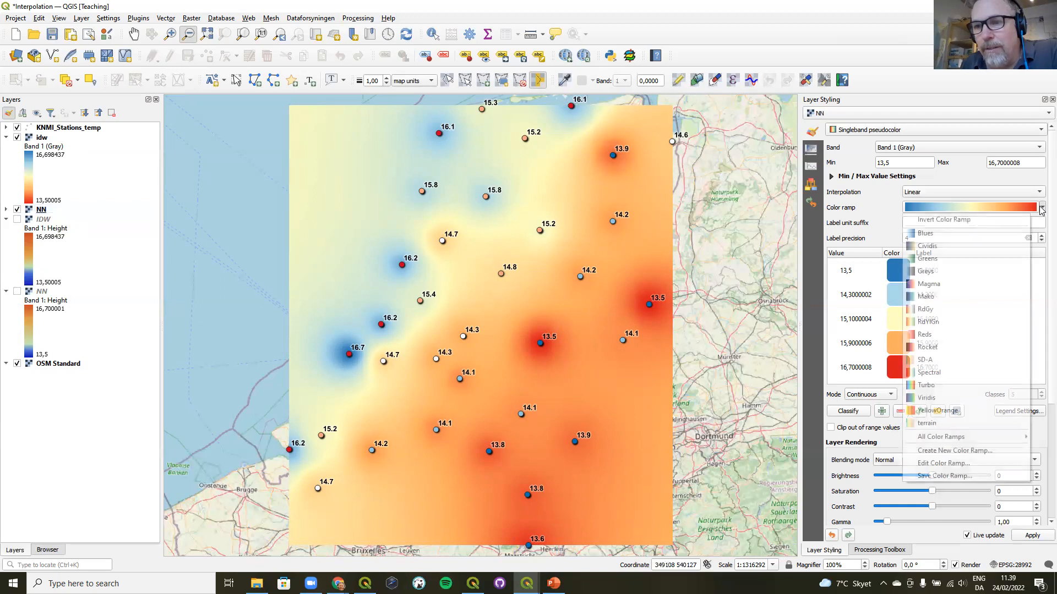
left_click(1023, 218)
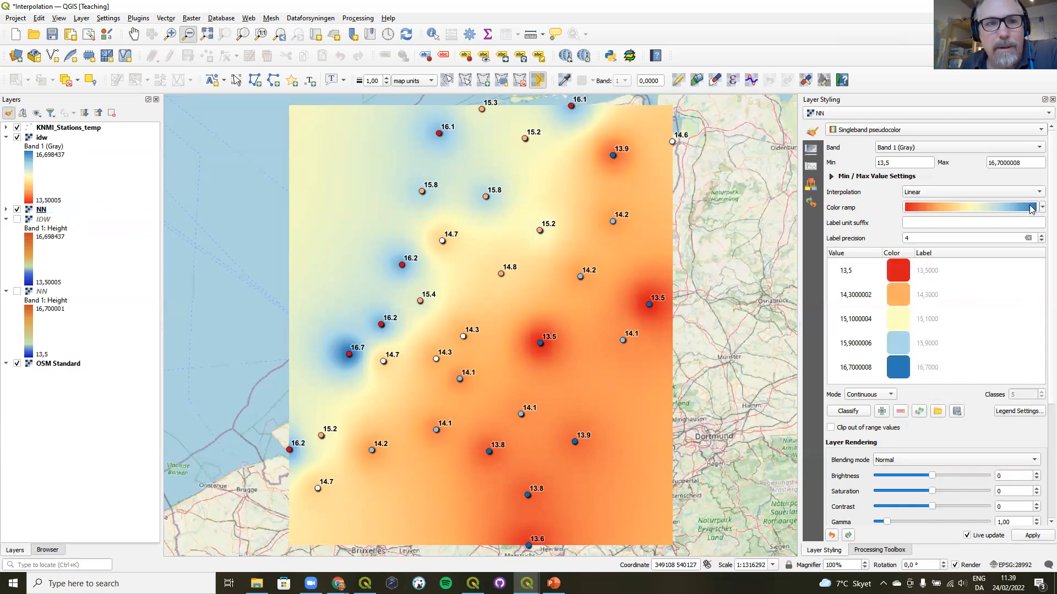
left_click(1041, 208)
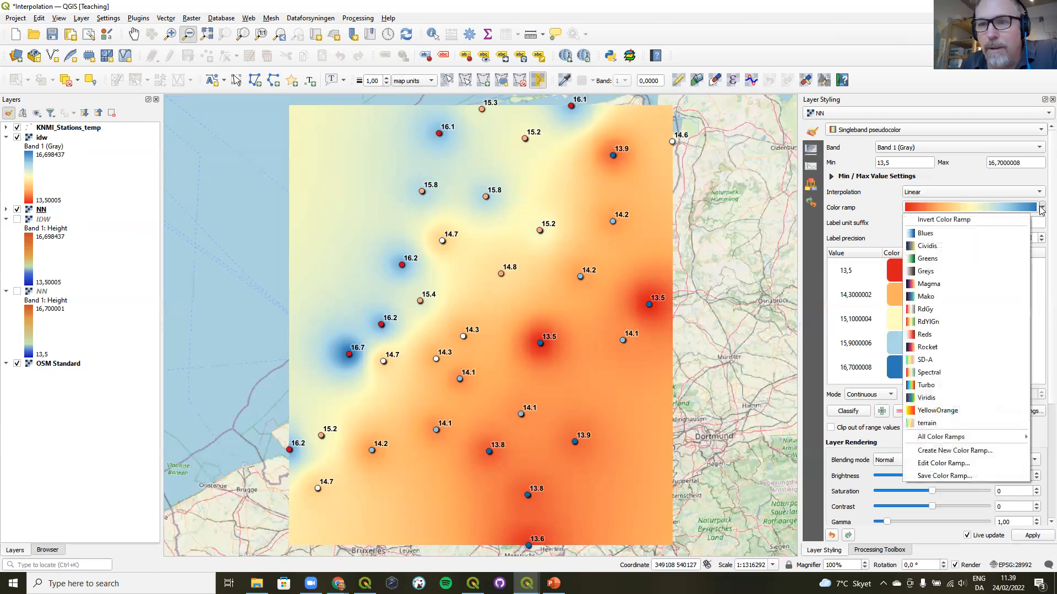
left_click(1024, 219)
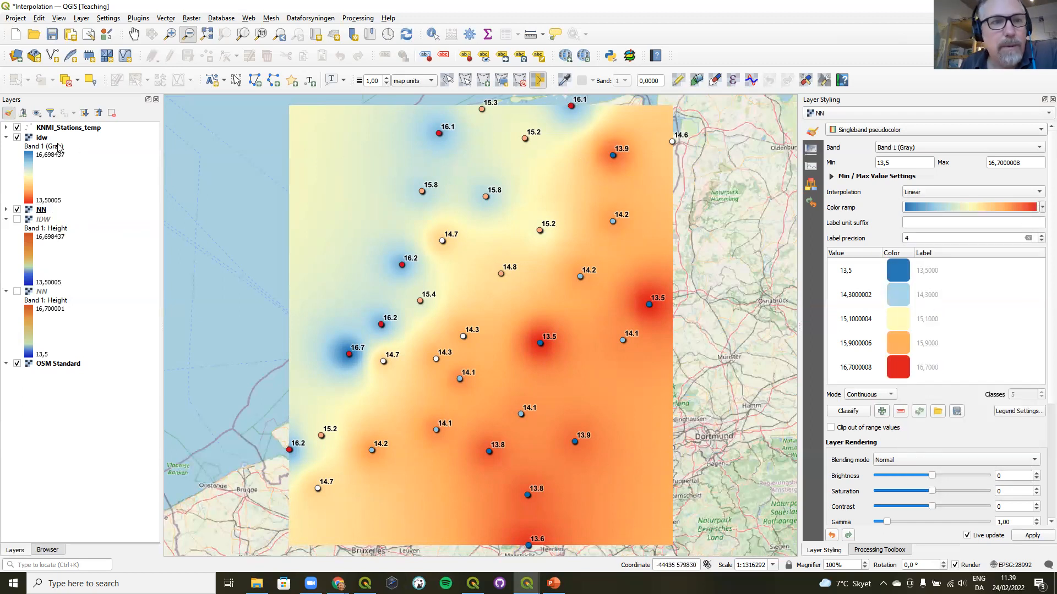
- Invert the color ramp of the idw raster so low temperatures are blue and high ones red
left_click(47, 137)
left_click(1042, 208)
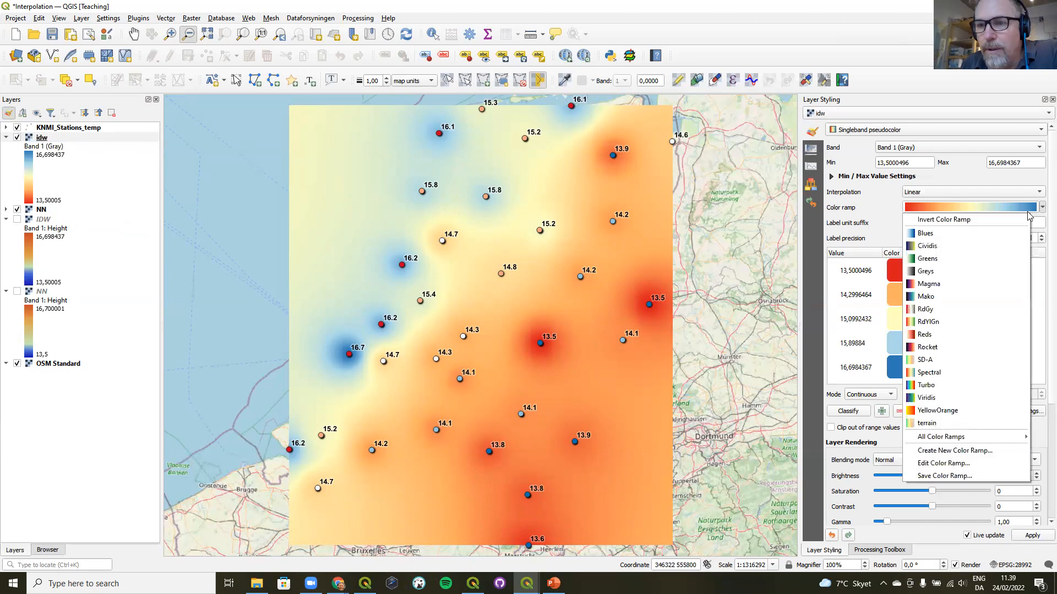
left_click(1018, 219)
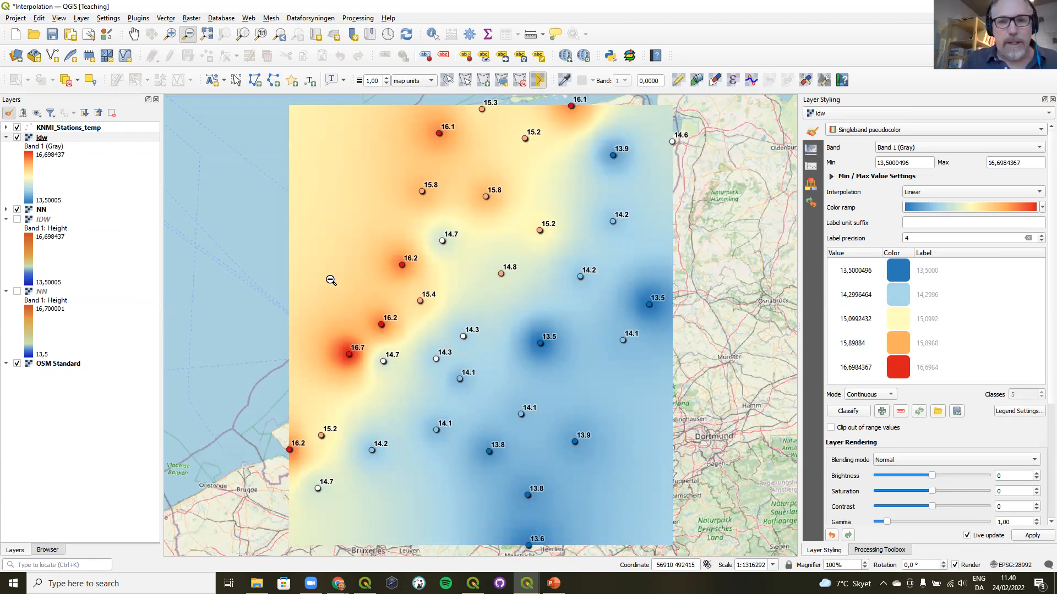
- Search the processing algorithms for "interpo" and look through the interpolation tools, including IDW and TIN interpolation
left_click(861, 552)
left_click(846, 128)
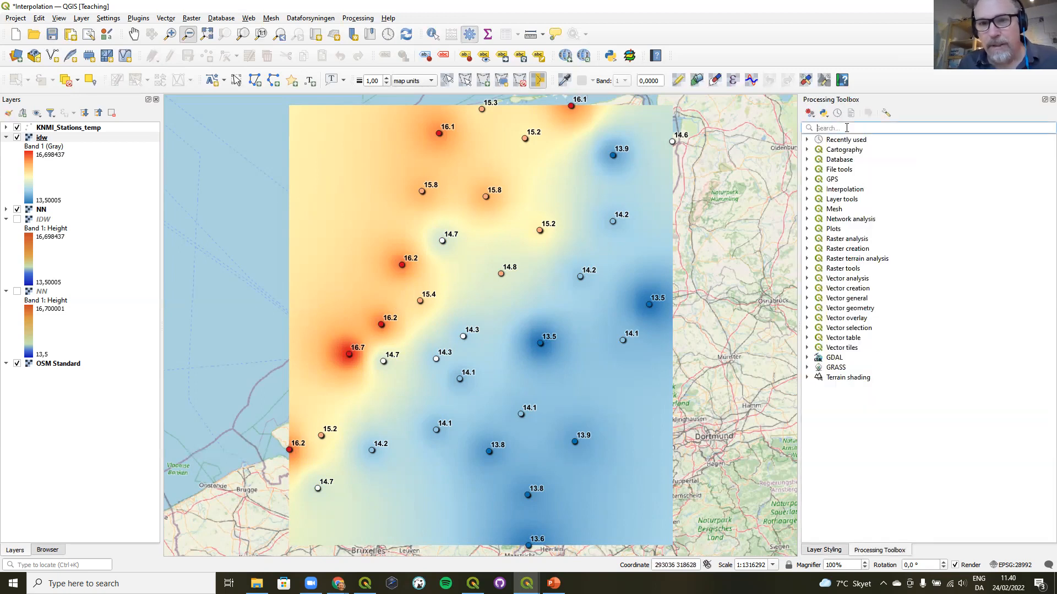
type("interpo")
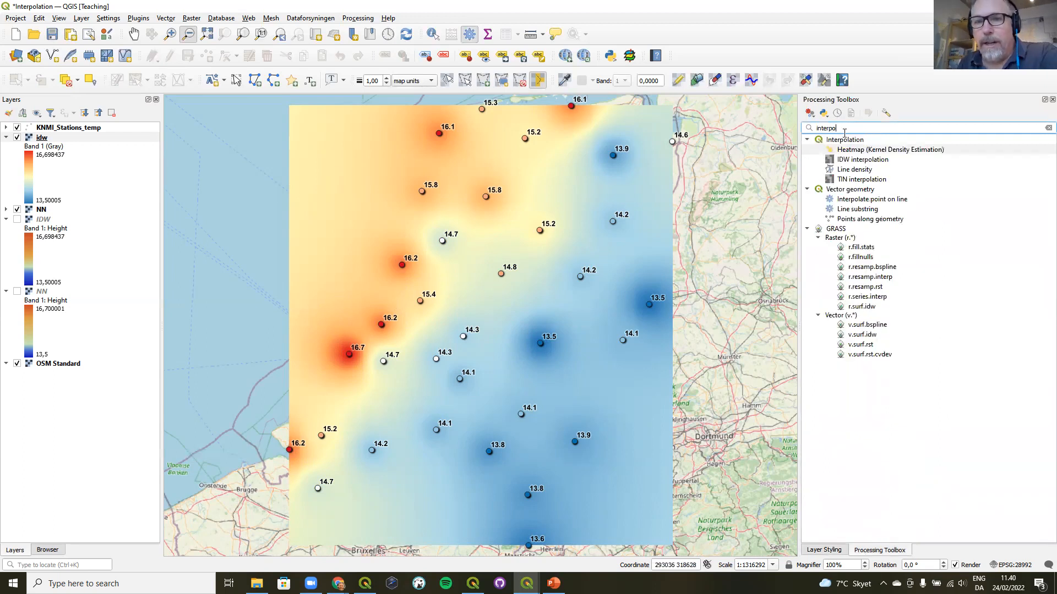
left_click(856, 141)
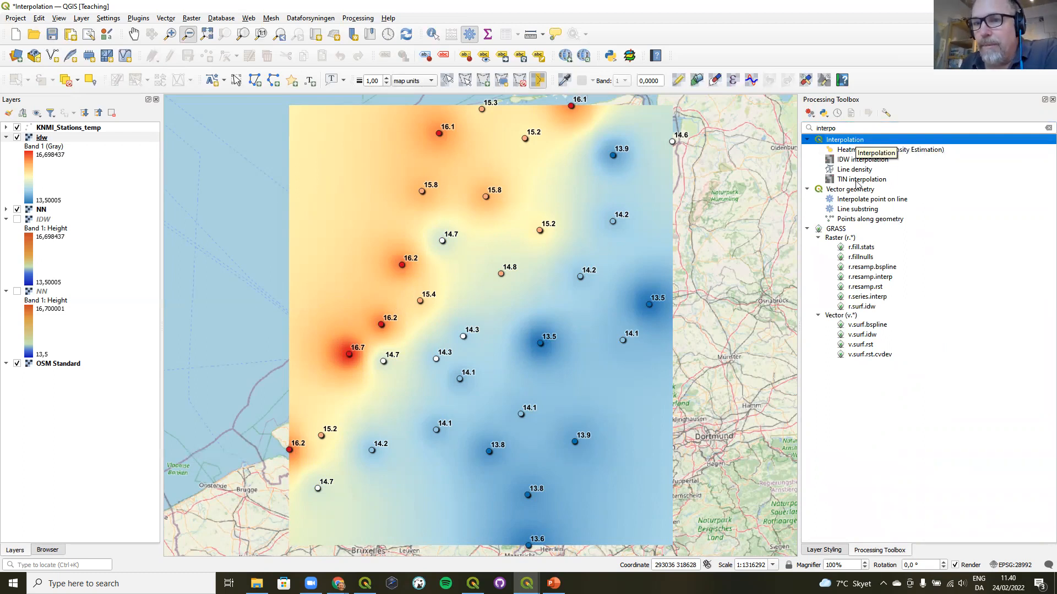
left_click(847, 150)
left_click(848, 161)
left_click(853, 169)
left_click(853, 180)
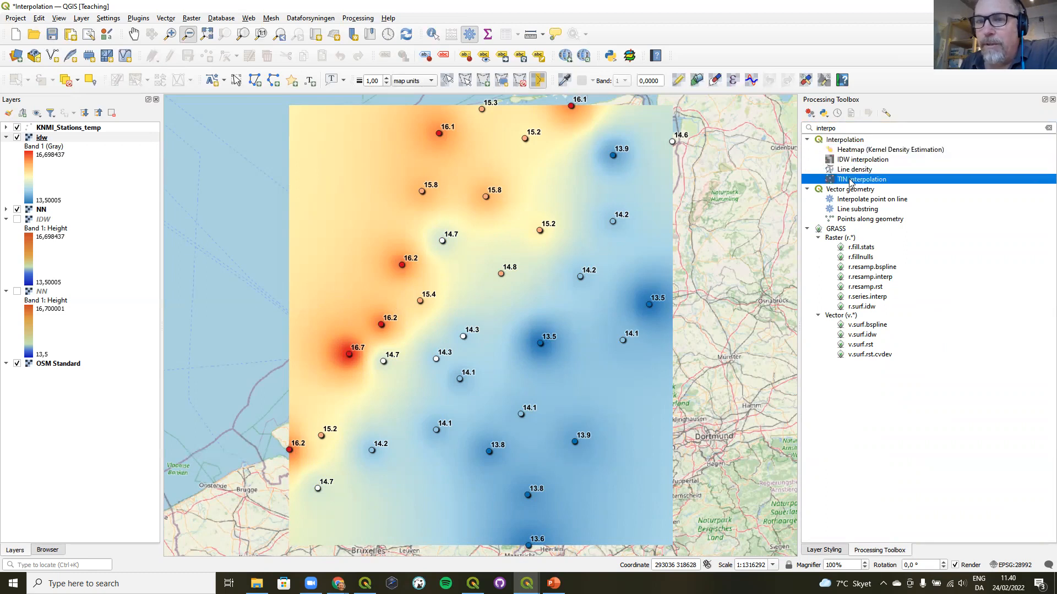
left_click(854, 170)
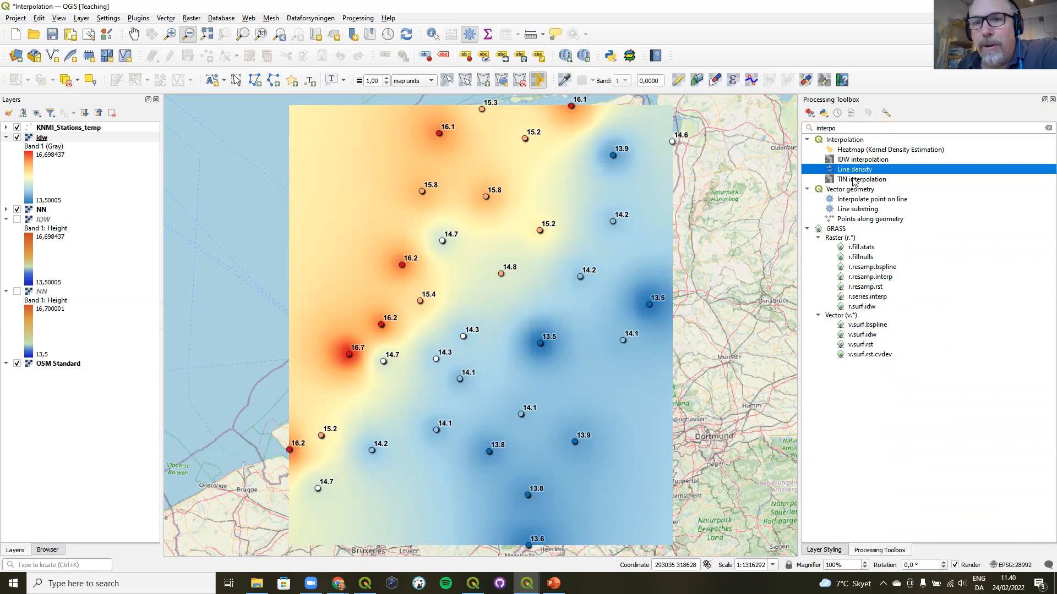
left_click(853, 181)
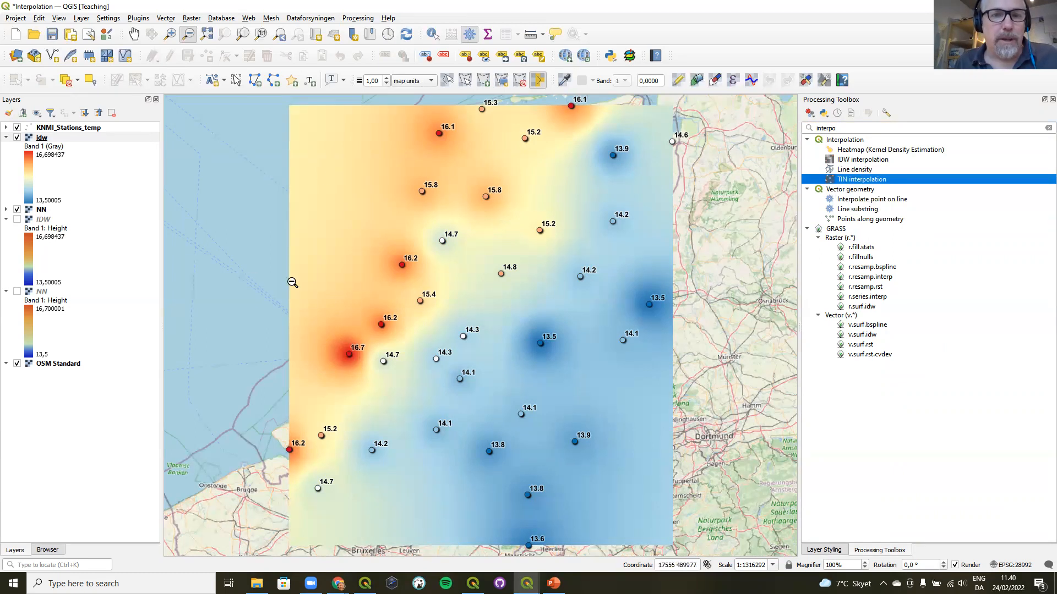
- Hide the idw raster to view the NN raster, and open the styling of KNMI_Stations_temp
left_click(17, 137)
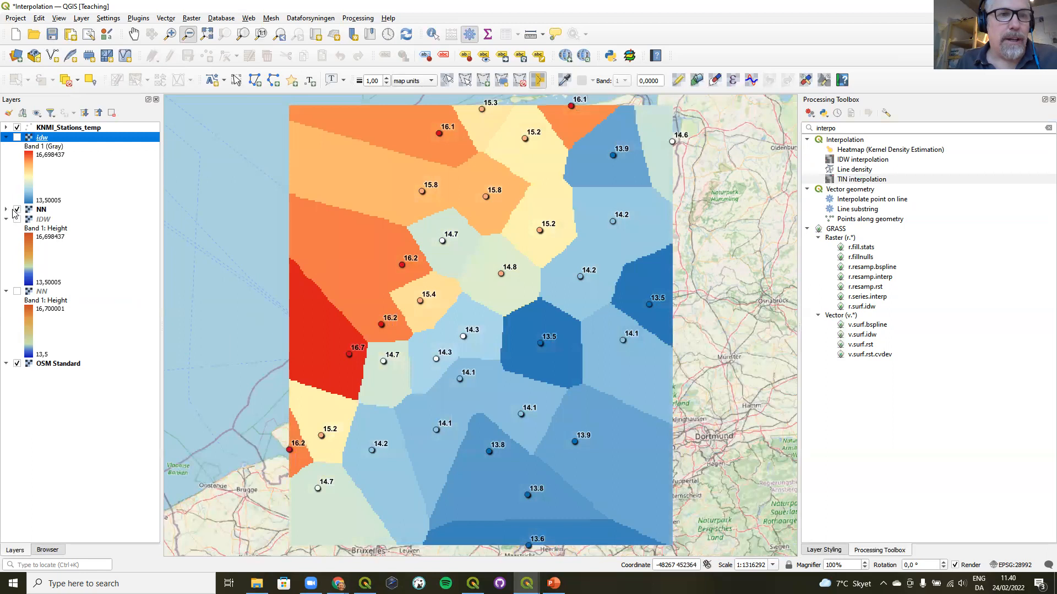
left_click(25, 210)
left_click(55, 127)
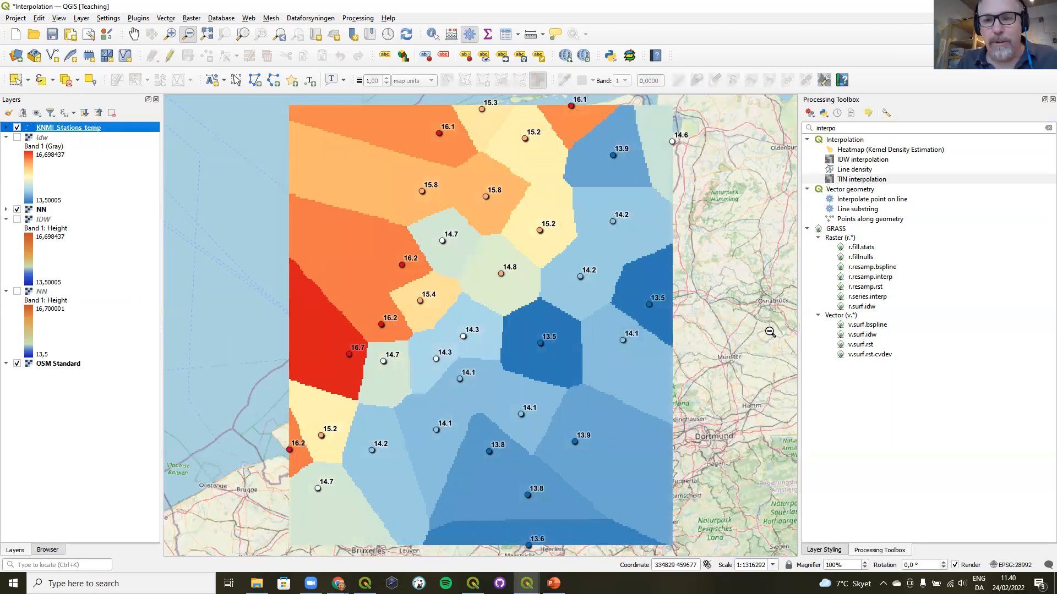
left_click(815, 552)
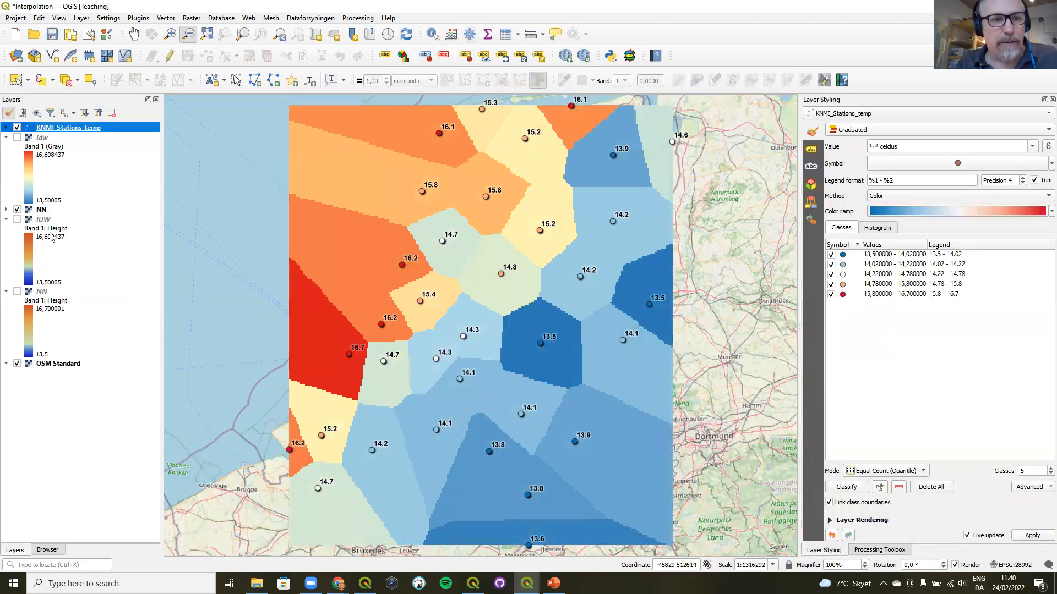
- Hide the NN raster and render the KNMI_Stations_temp layer as a heatmap with the RdBu color ramp
left_click(17, 209)
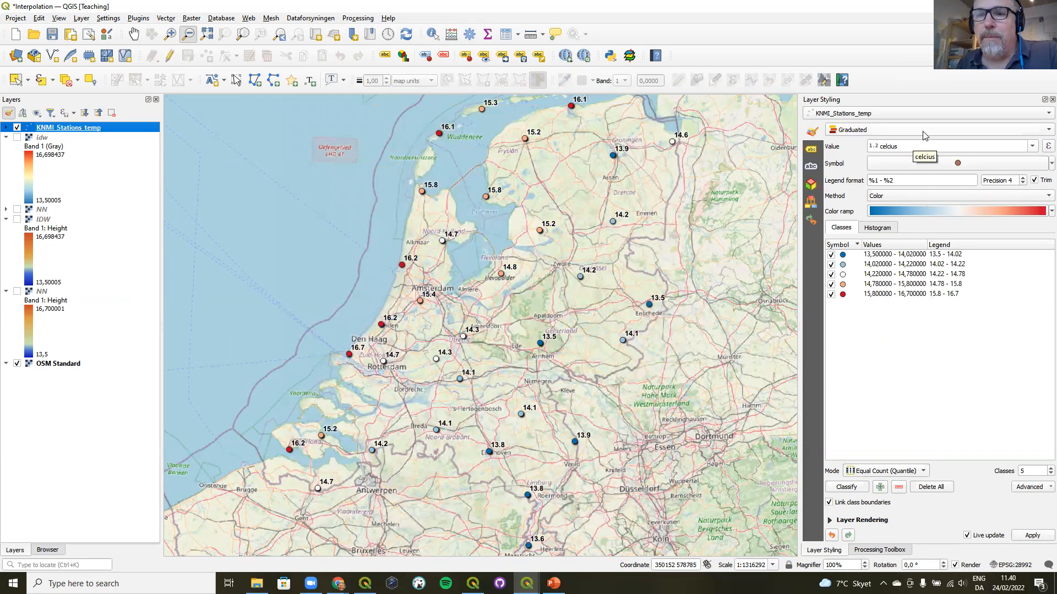
left_click(1032, 132)
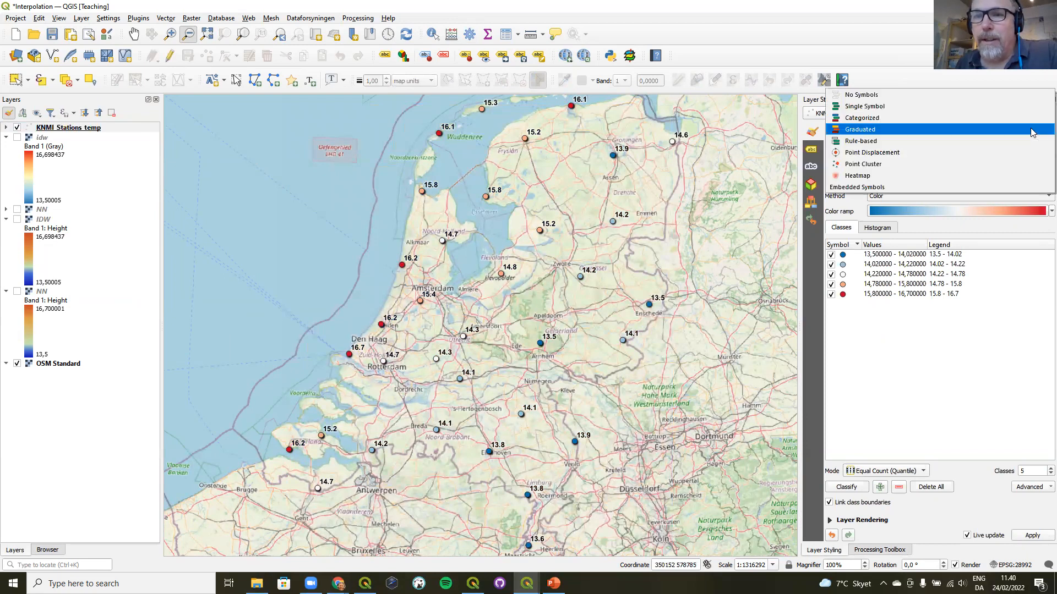
left_click(995, 175)
left_click(1041, 146)
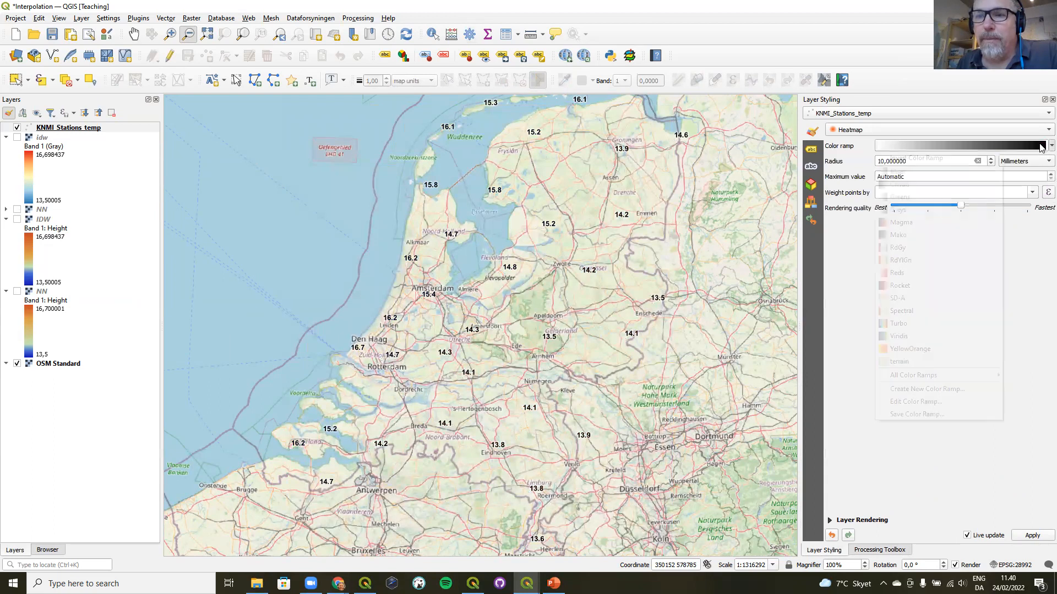
mouse_move(941, 379)
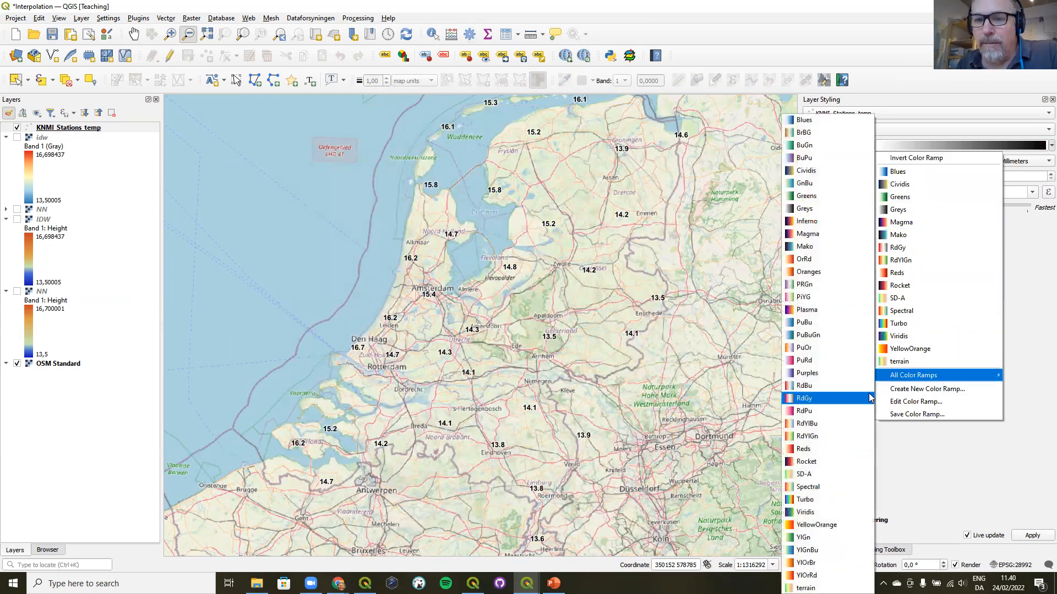
left_click(834, 390)
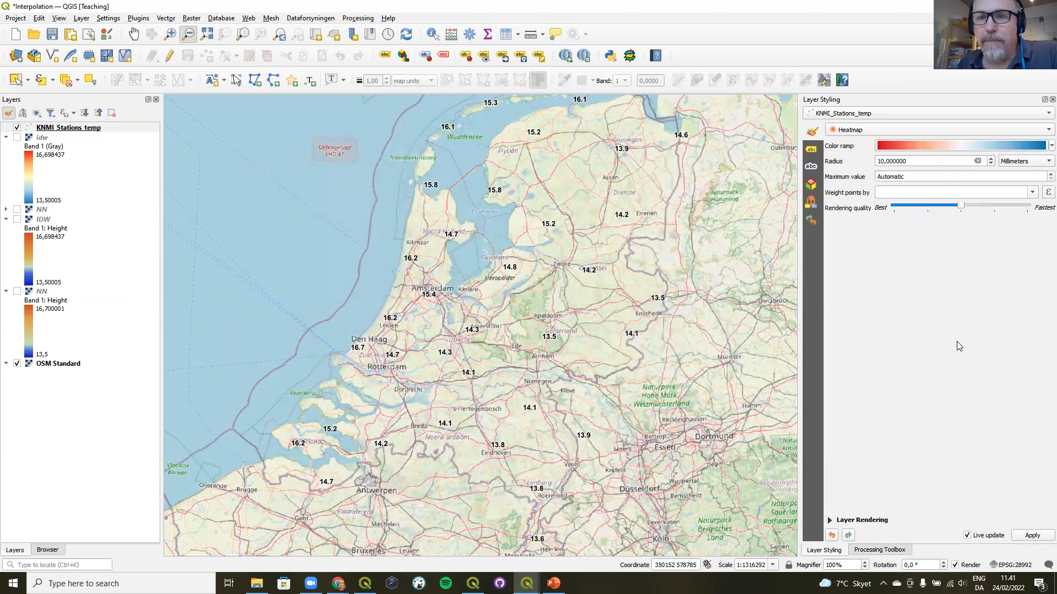
- Weight the KNMI_Stations_temp heatmap by the celcius field and raise its radius to 1000 and further to 10000 millimeters
left_click(1031, 194)
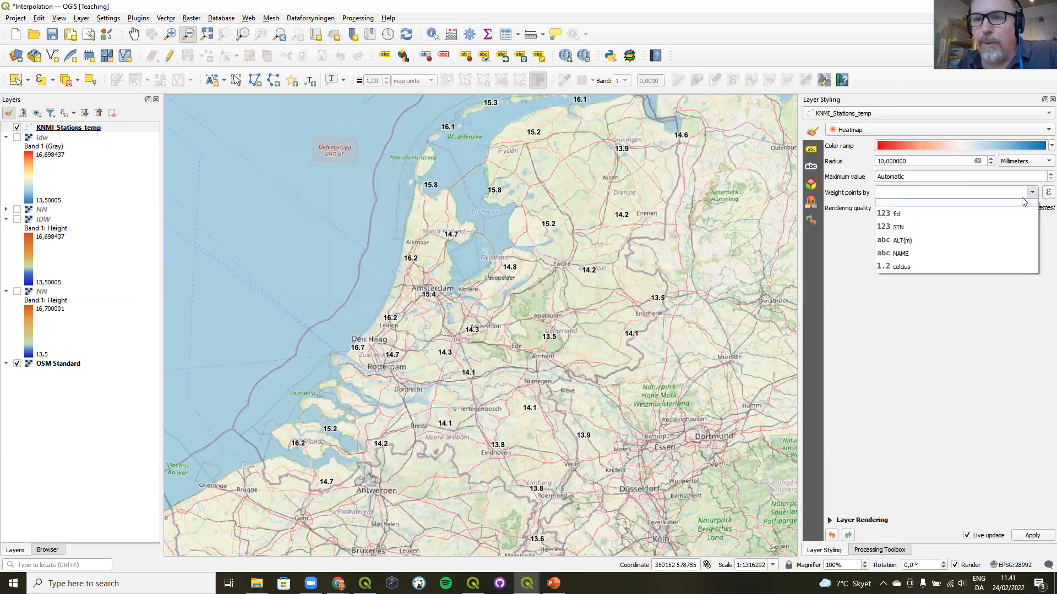
left_click(955, 266)
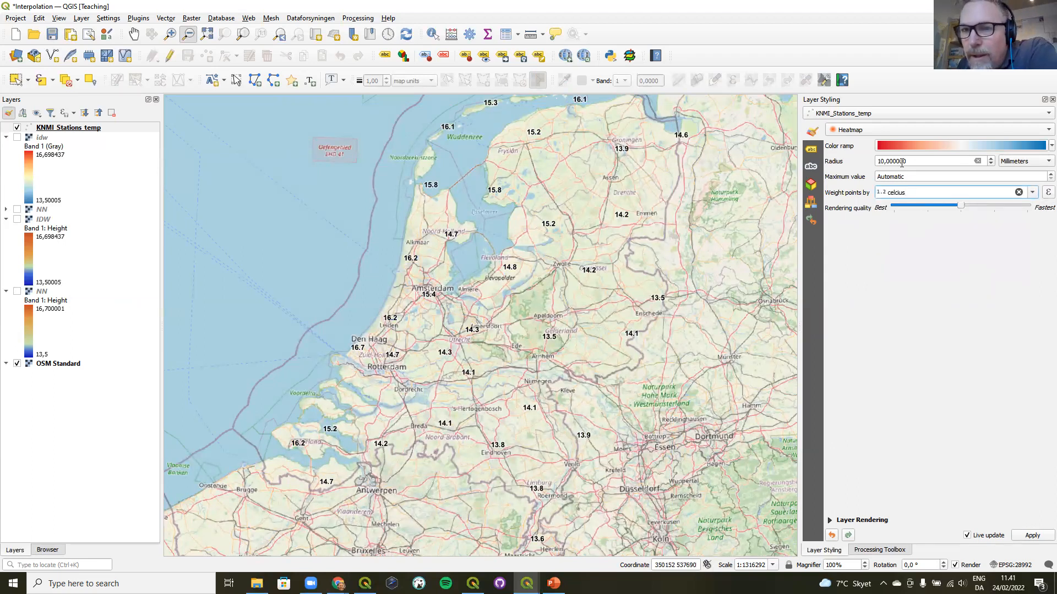
left_click(881, 161)
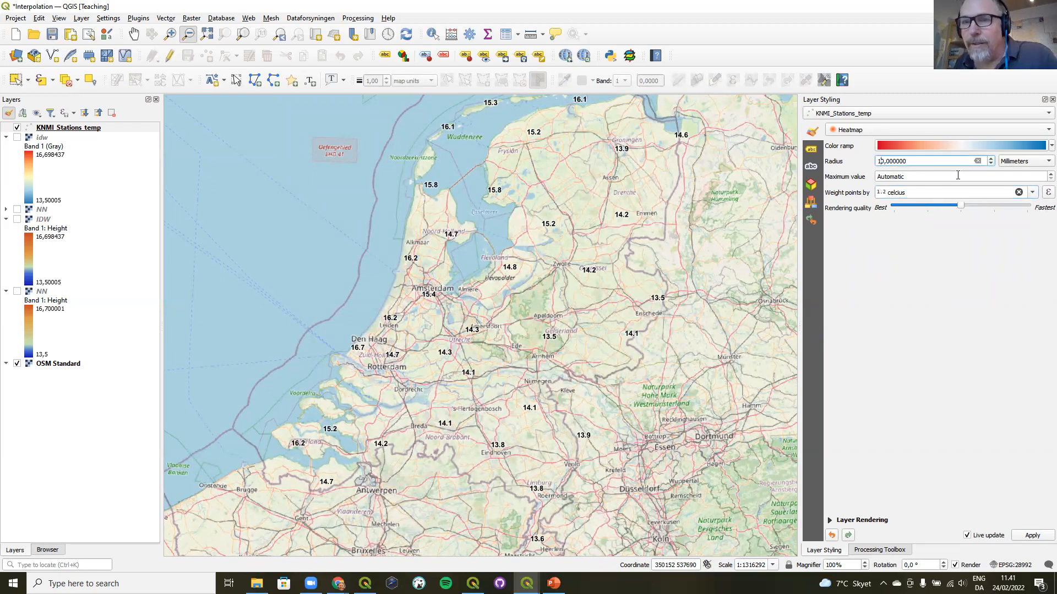
left_click(1014, 164)
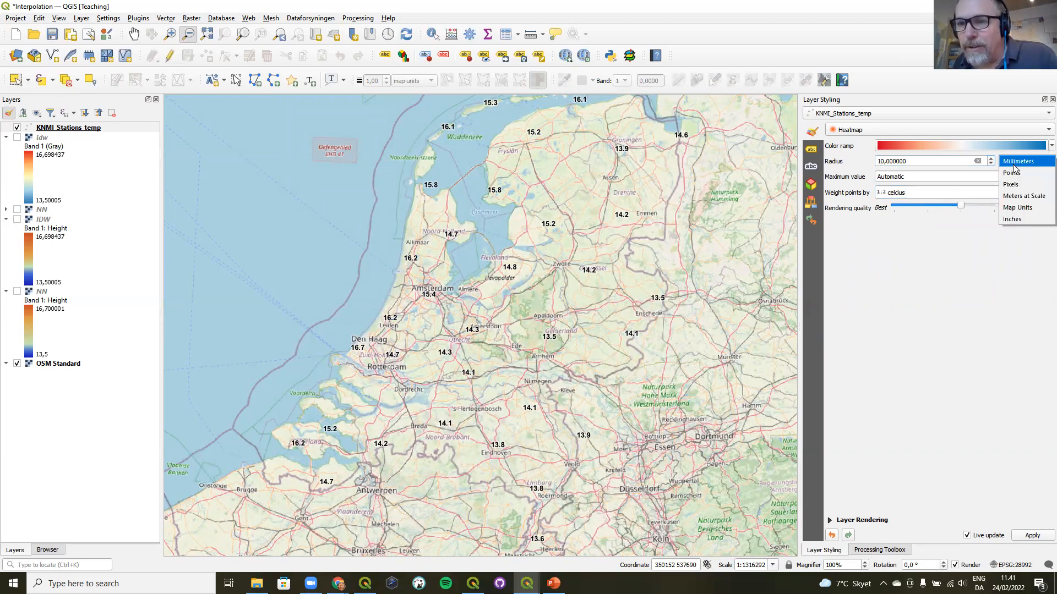
left_click(879, 160)
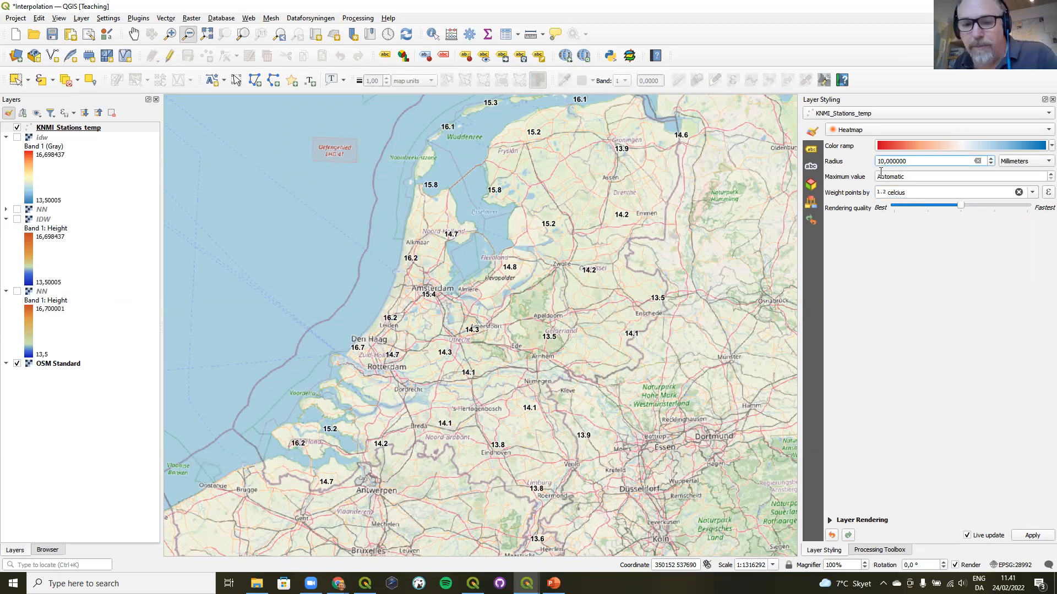
type("00")
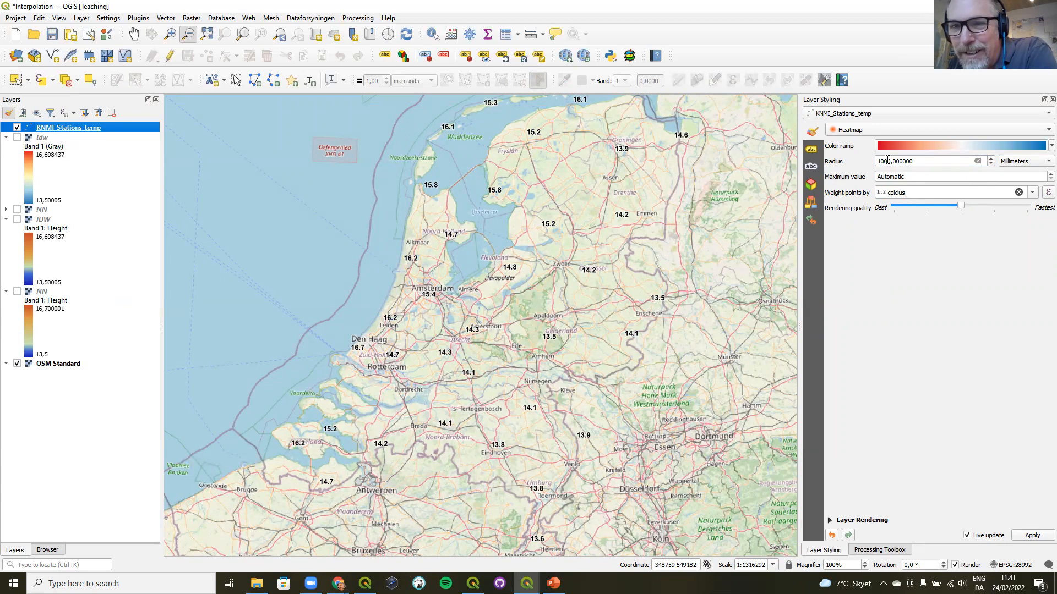
left_click(887, 161)
type("0")
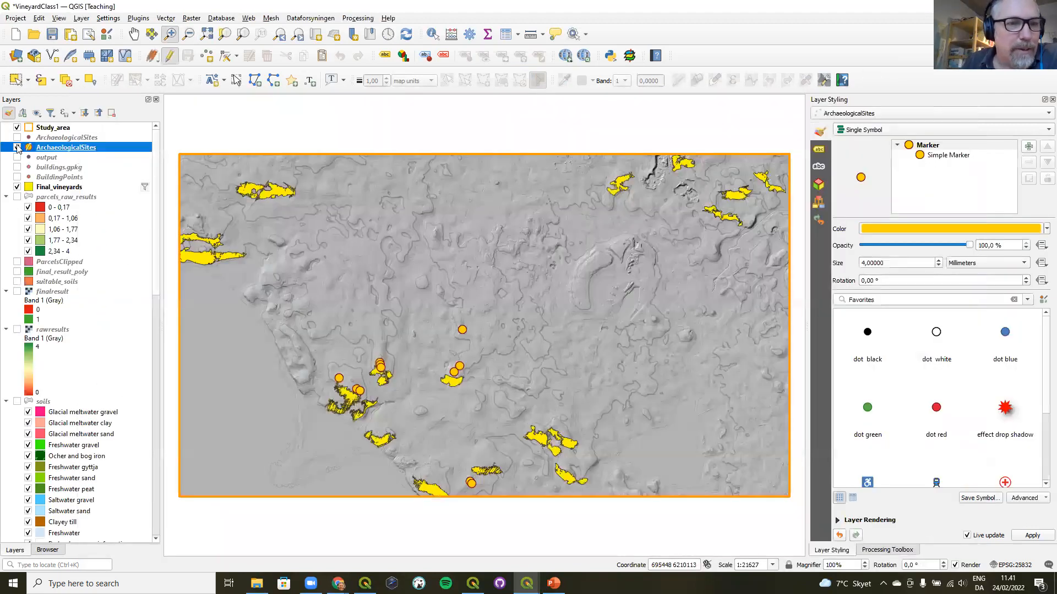
- In the VineyardClass1 project, show the BuildingPoints layer and render ArchaeologicalSites as a heatmap with the YellowOrange color ramp
left_click(17, 178)
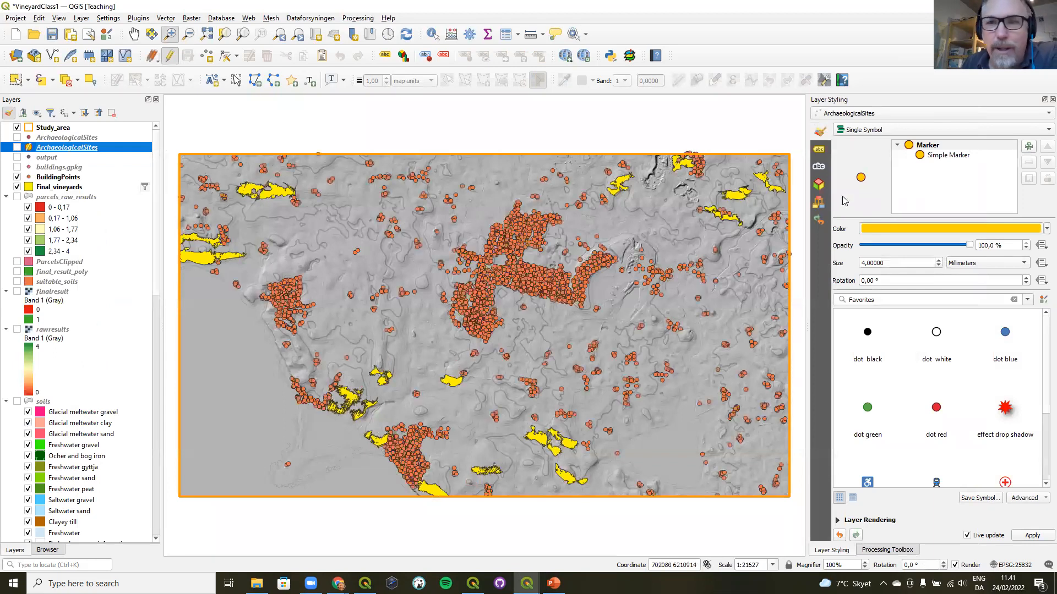
left_click(843, 133)
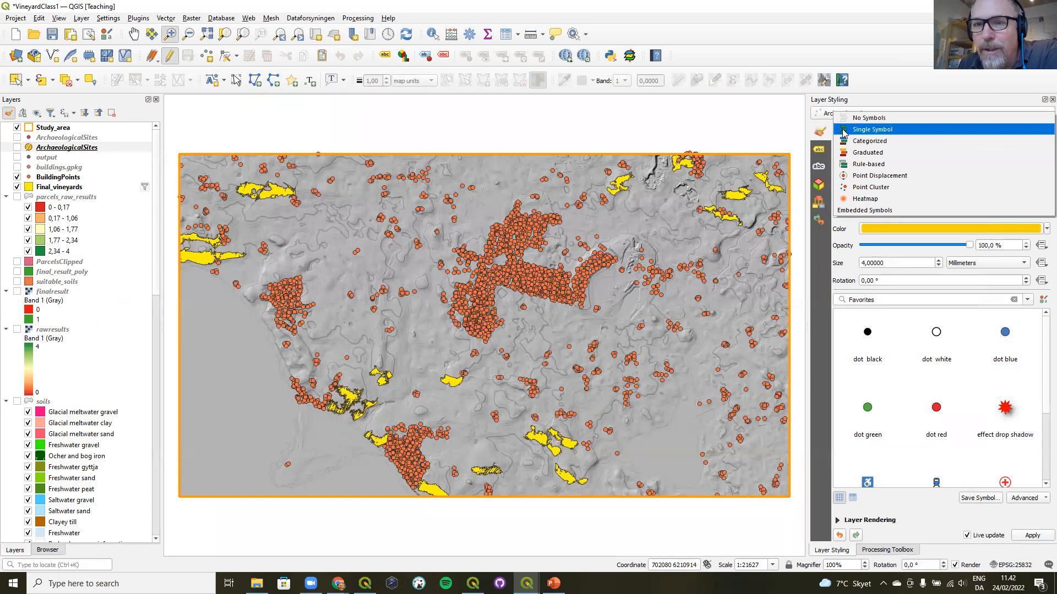
left_click(865, 200)
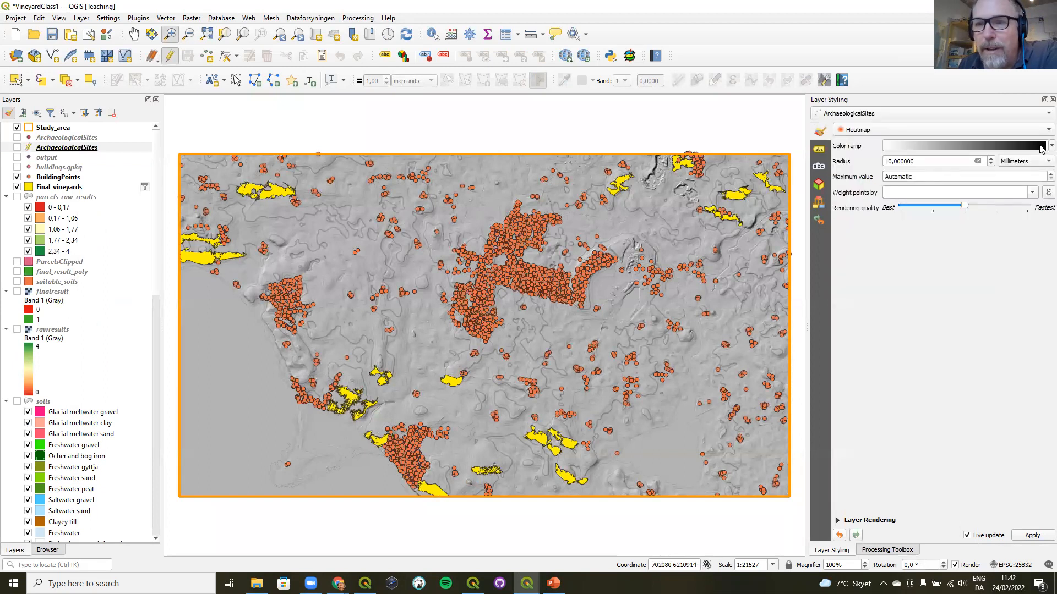
left_click(1042, 146)
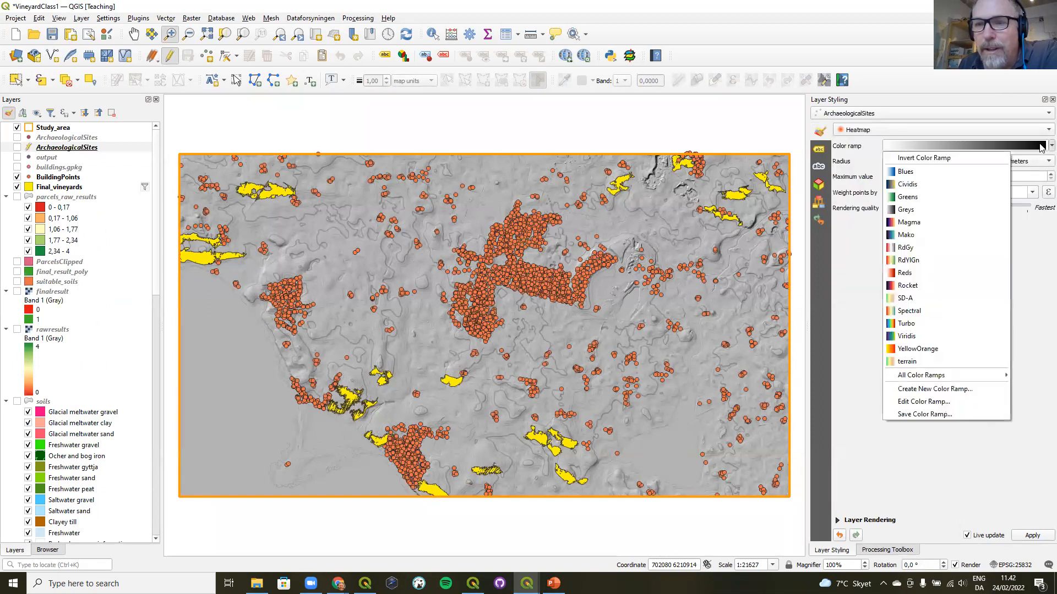
left_click(926, 349)
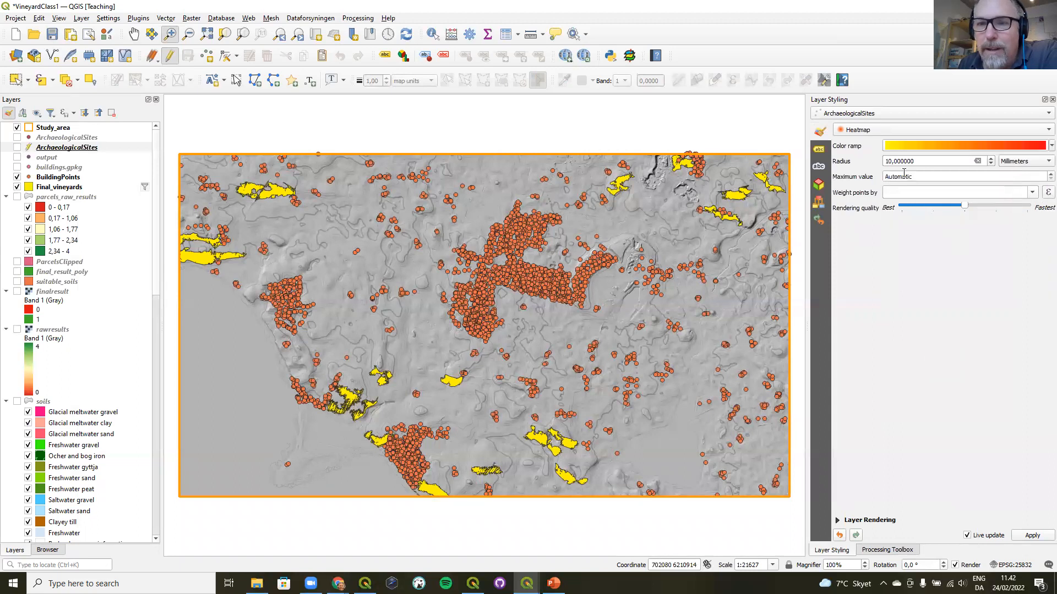
- Set the ArchaeologicalSites heatmap radius to 100 millimeters and its rendering quality to the fastest level
left_click(888, 161)
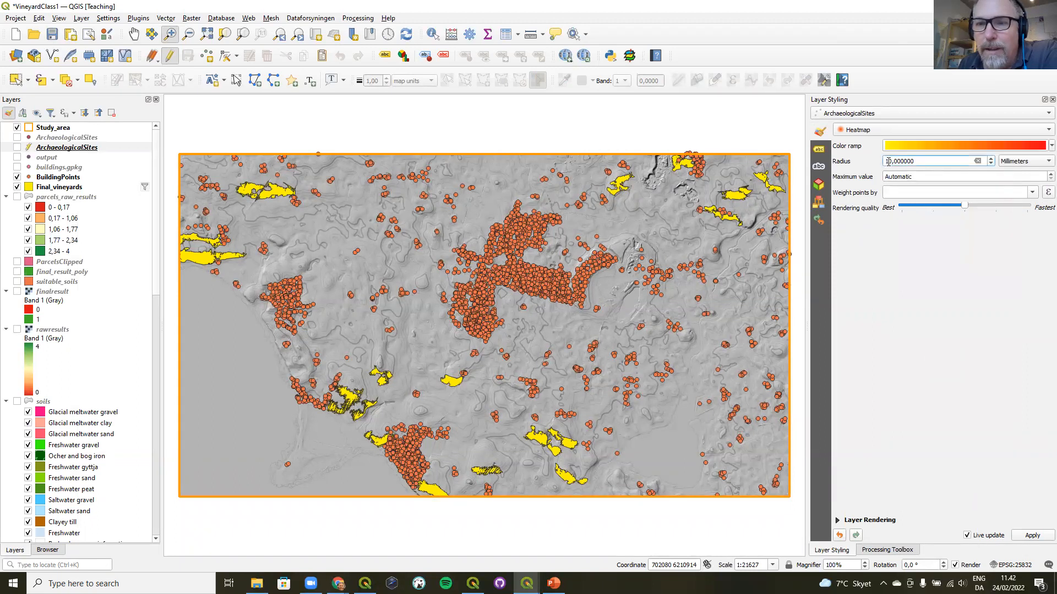
type("0")
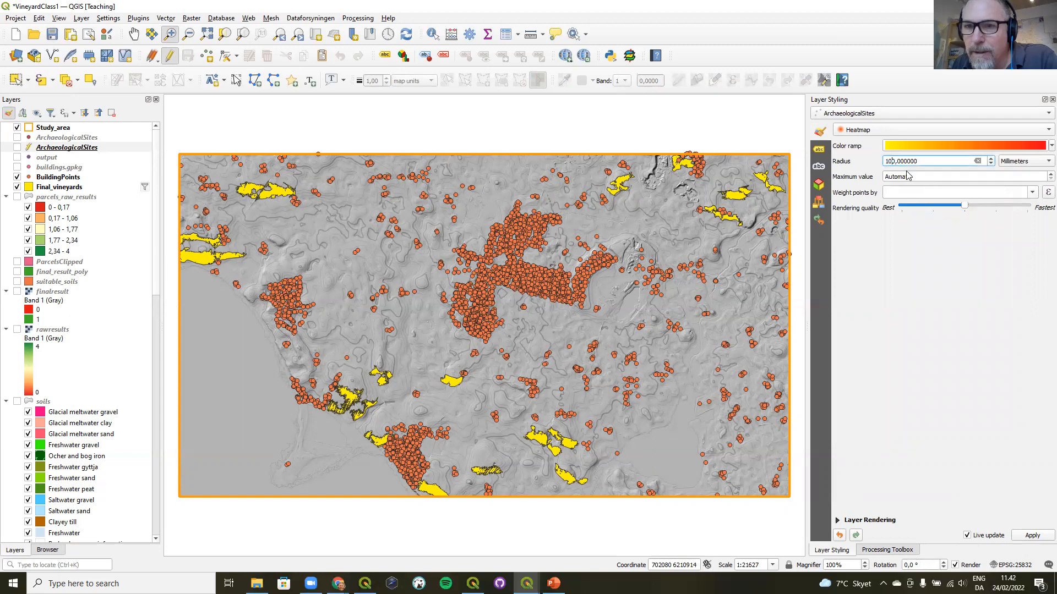
left_click_drag(963, 205, 1018, 208)
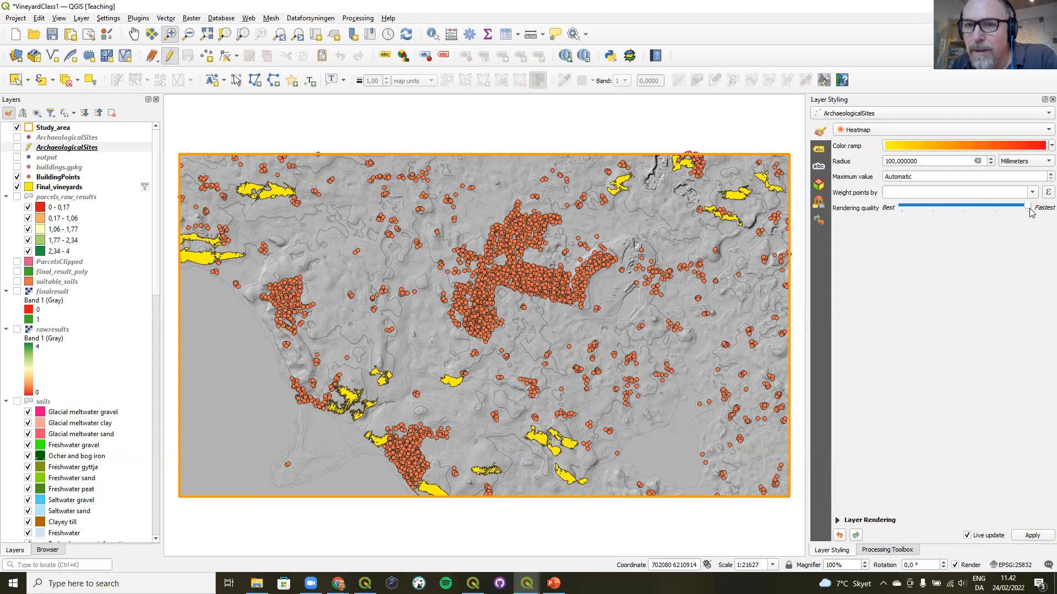
- Render the BuildingPoints layer as a heatmap with the YellowOrange color ramp
left_click(40, 157)
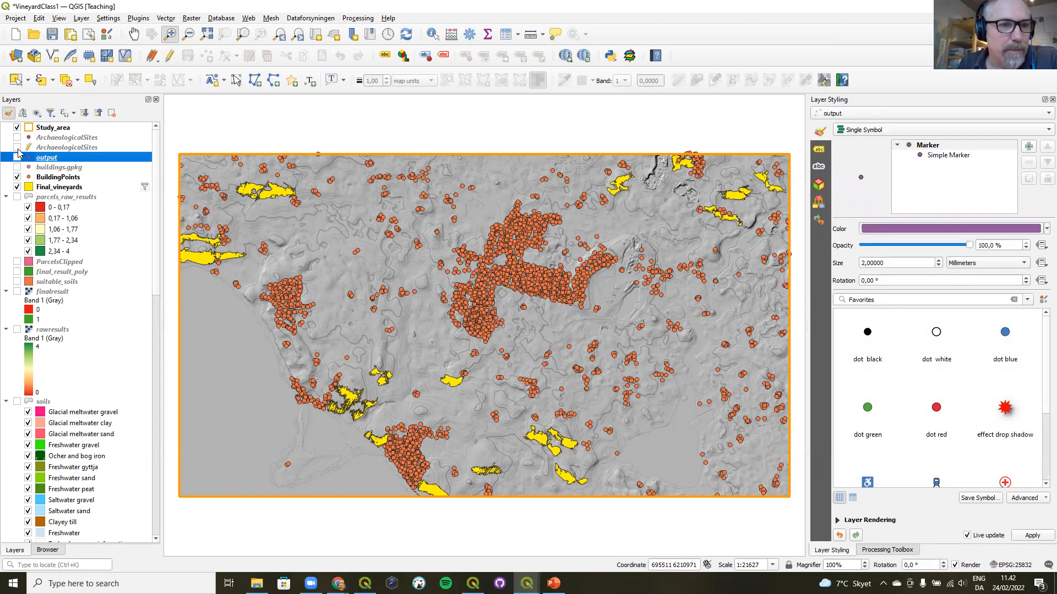
left_click(55, 177)
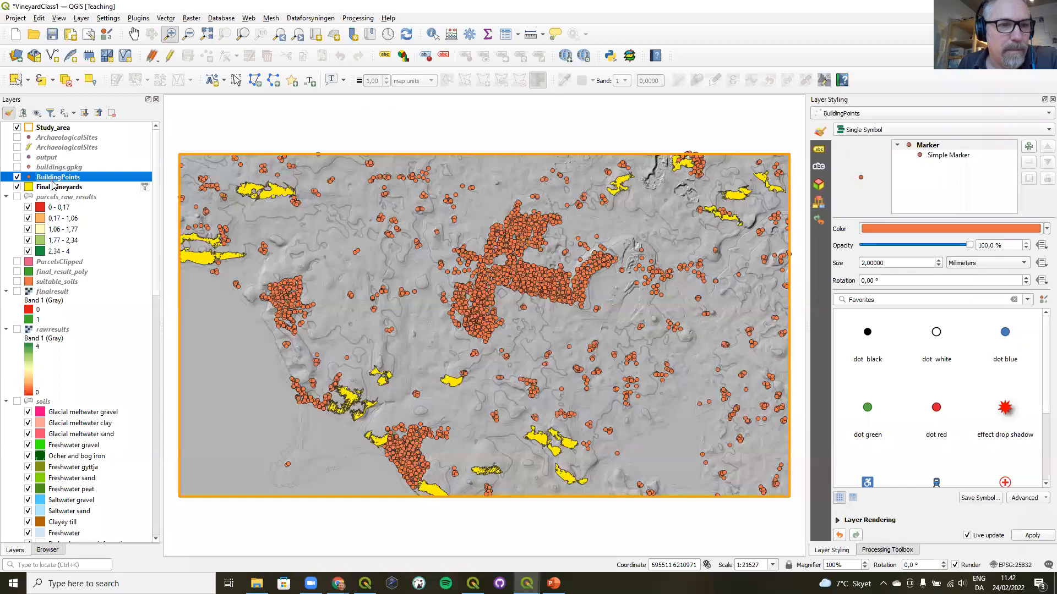
left_click(928, 132)
left_click(894, 201)
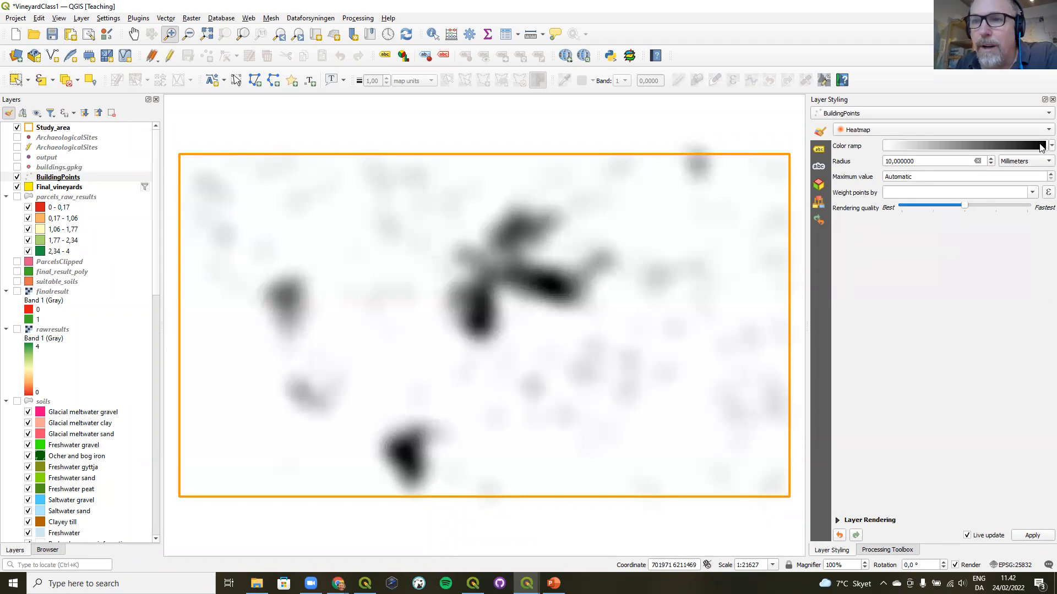
left_click(1041, 146)
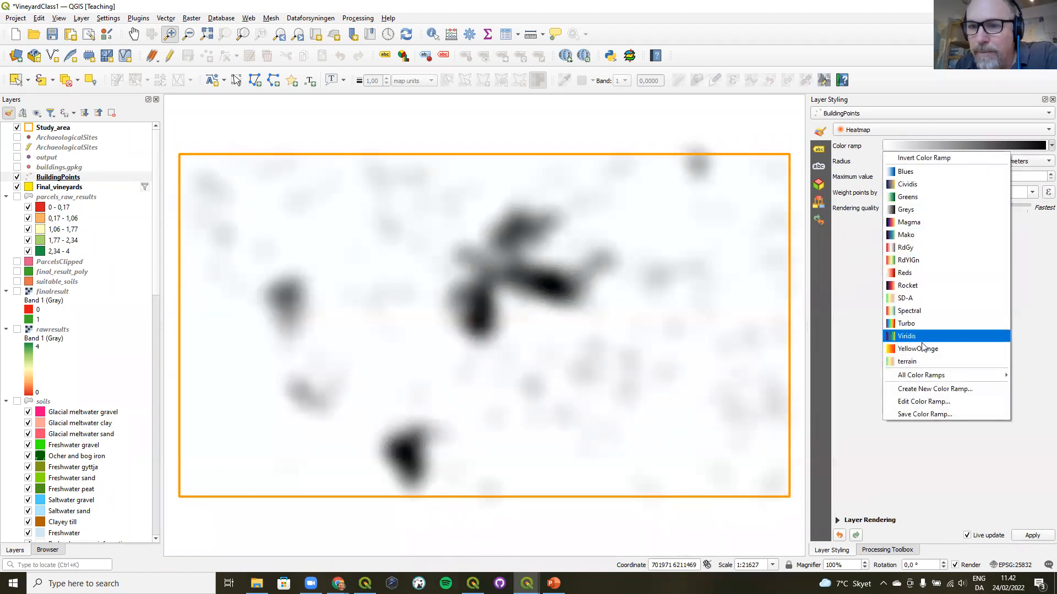
mouse_move(913, 375)
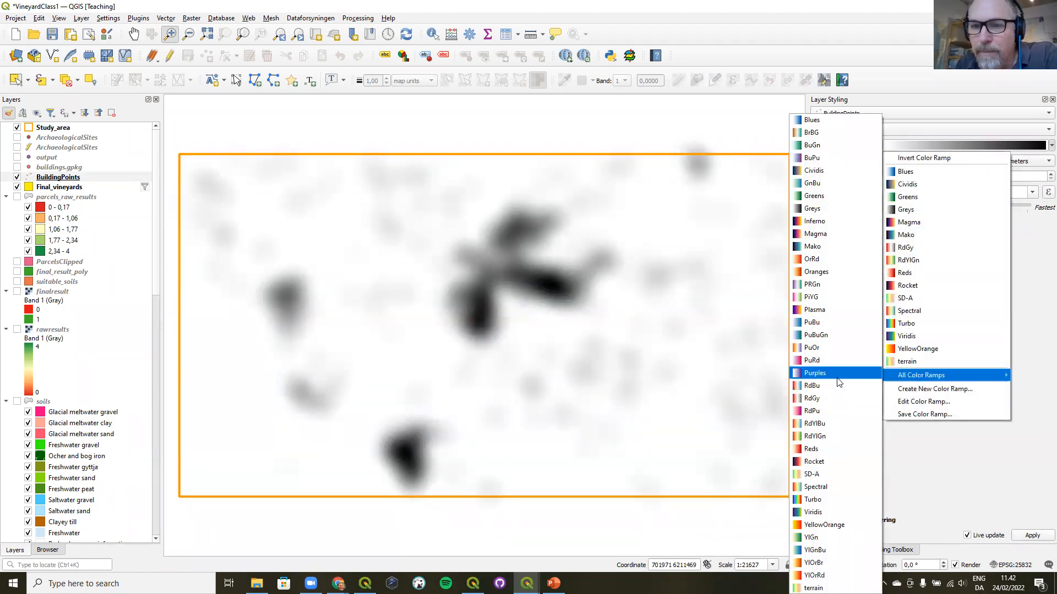
left_click(903, 348)
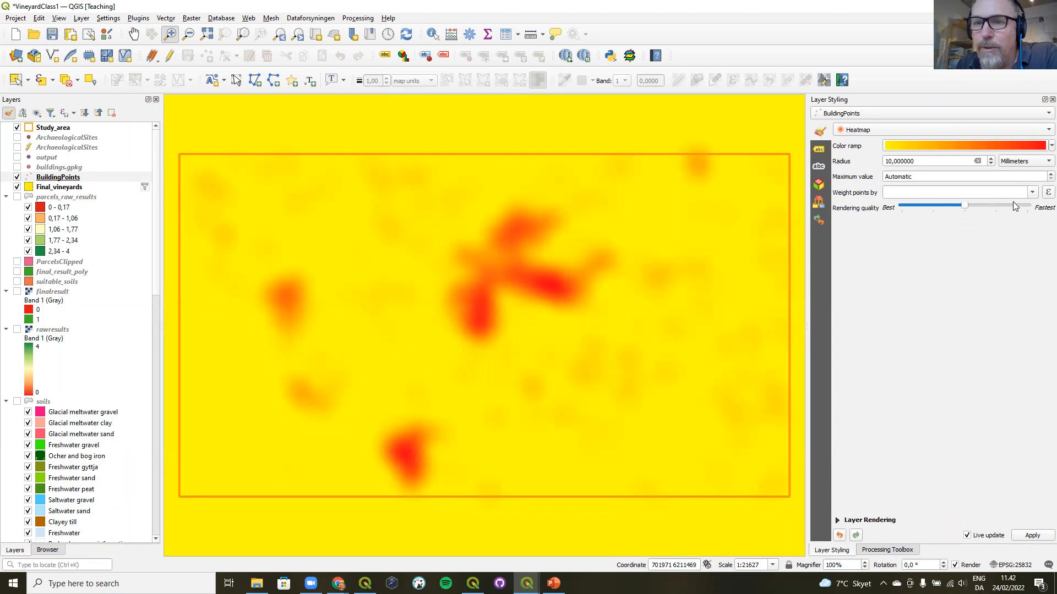
left_click(1032, 192)
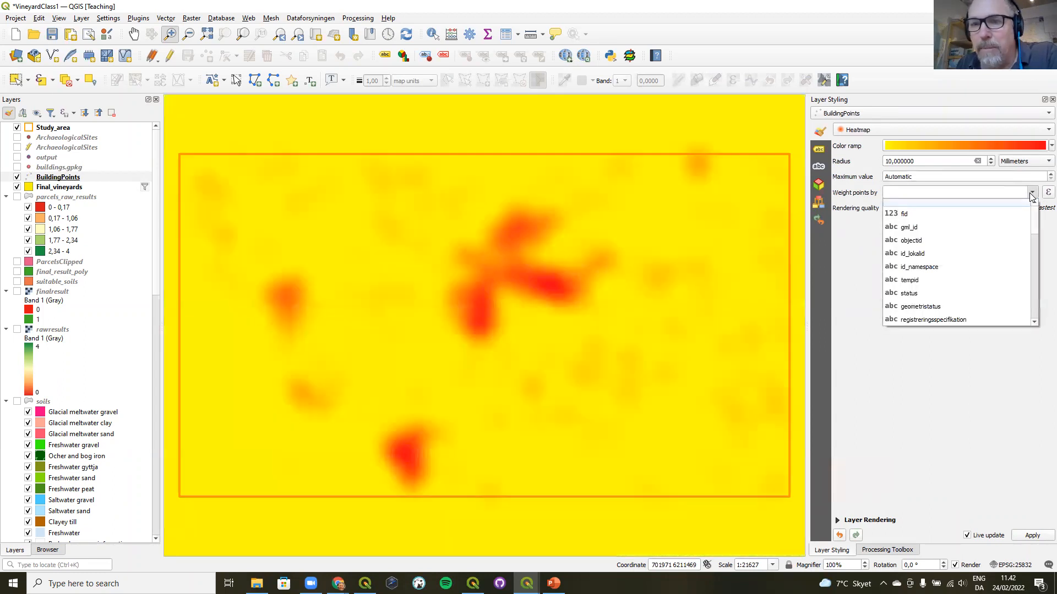
scroll(1028, 260, "down", 3)
scroll(1028, 260, "down", 5)
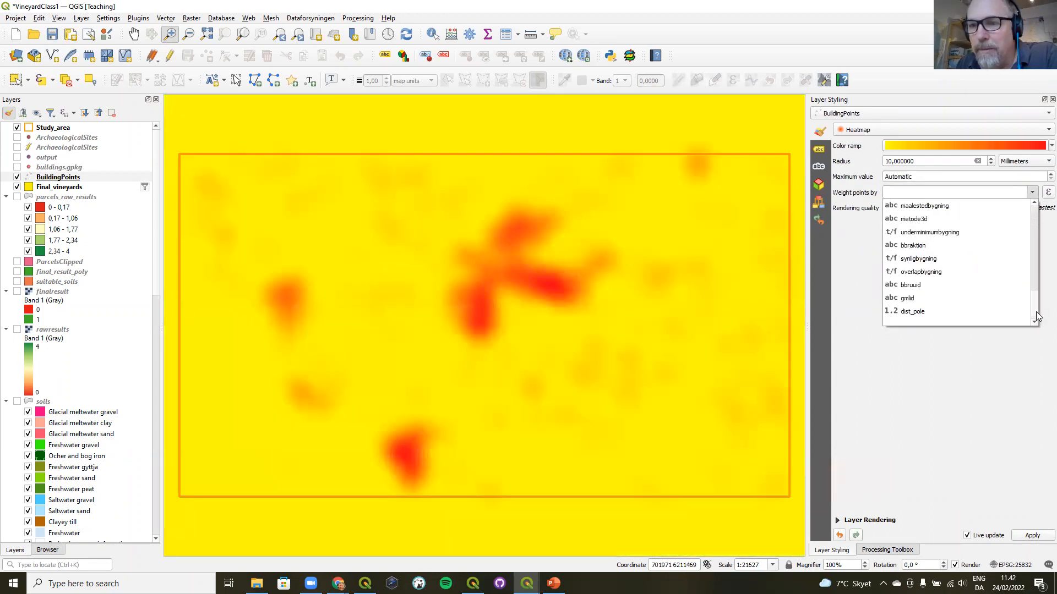
scroll(1036, 264, "up", 8)
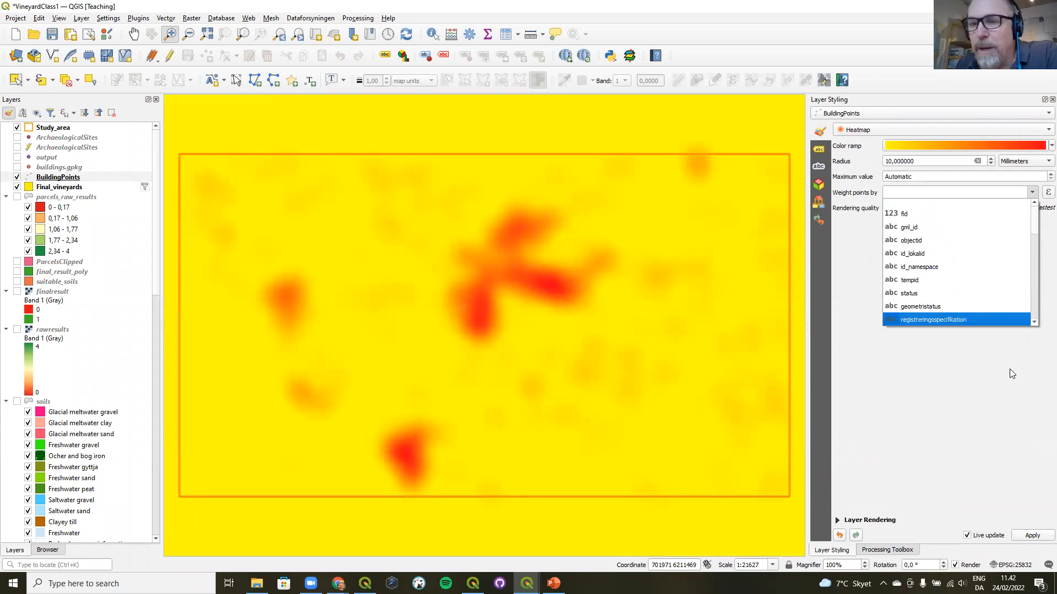
left_click(985, 381)
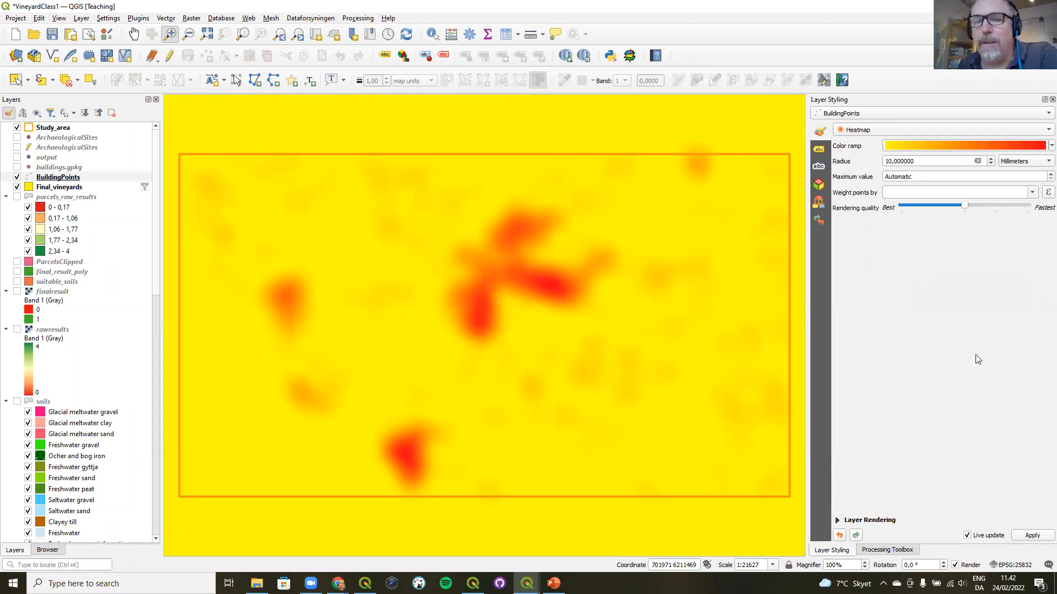
- Set the layer blending mode of the BuildingPoints heatmap to Multiply
left_click(860, 522)
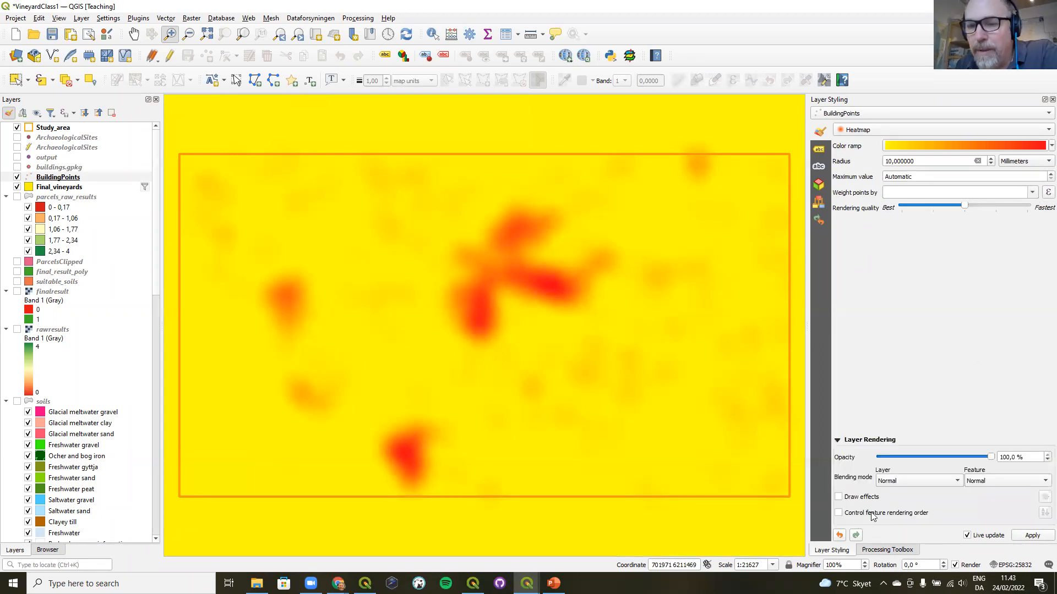
left_click(927, 480)
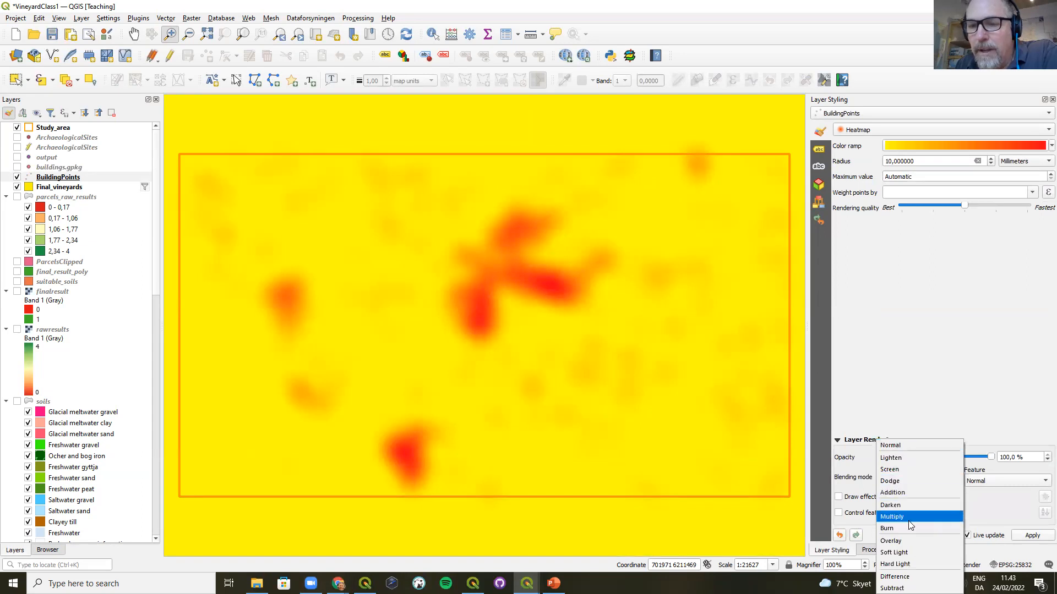
left_click(912, 518)
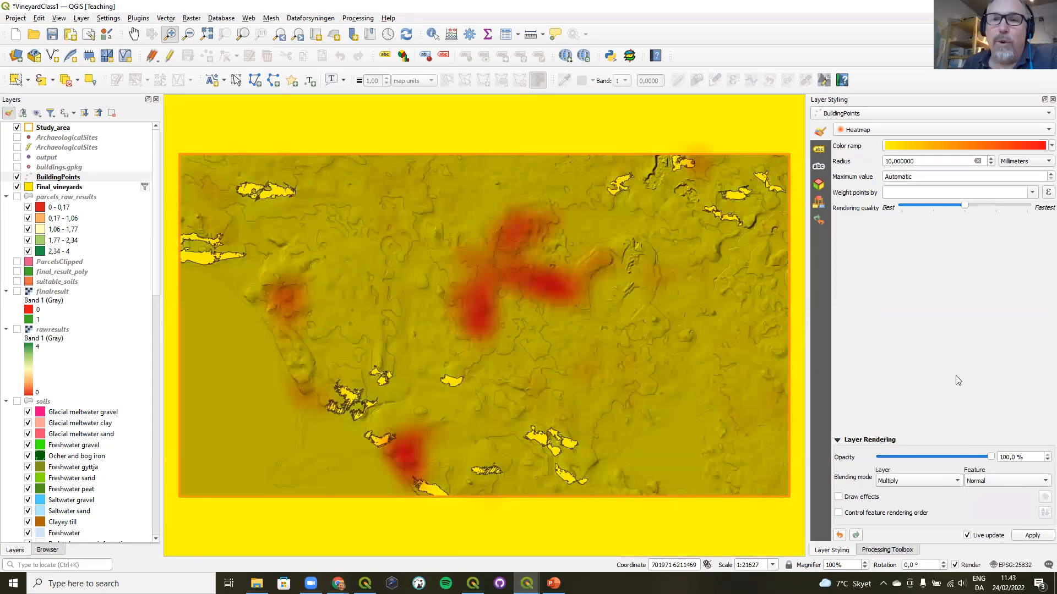
- Set the heatmap radius of the BuildingPoints layer to 20 millimeters
left_click(889, 161)
type("0")
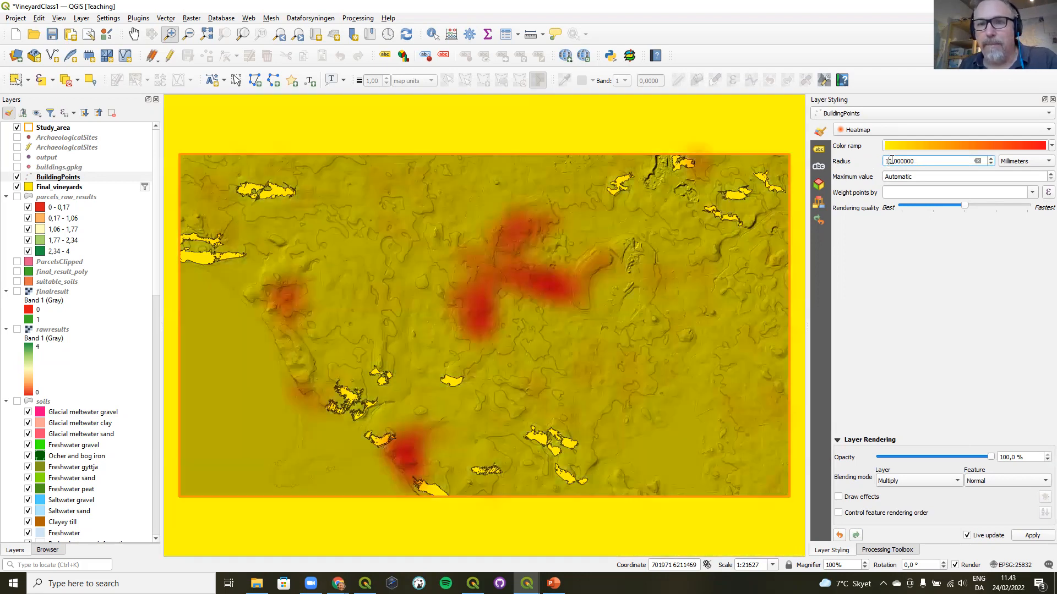
left_click_drag(886, 161, 889, 160)
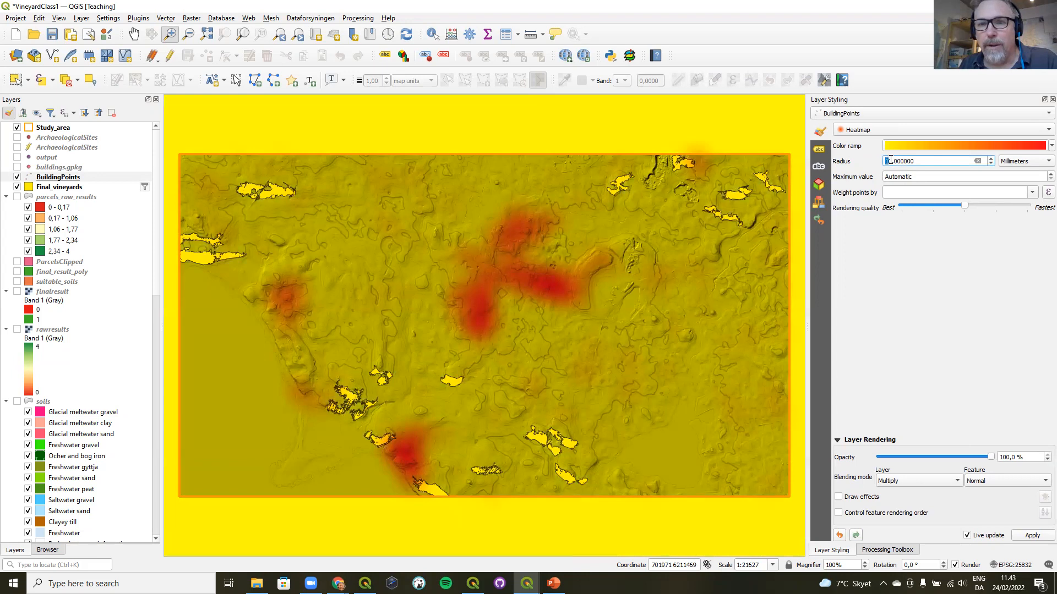
type("2")
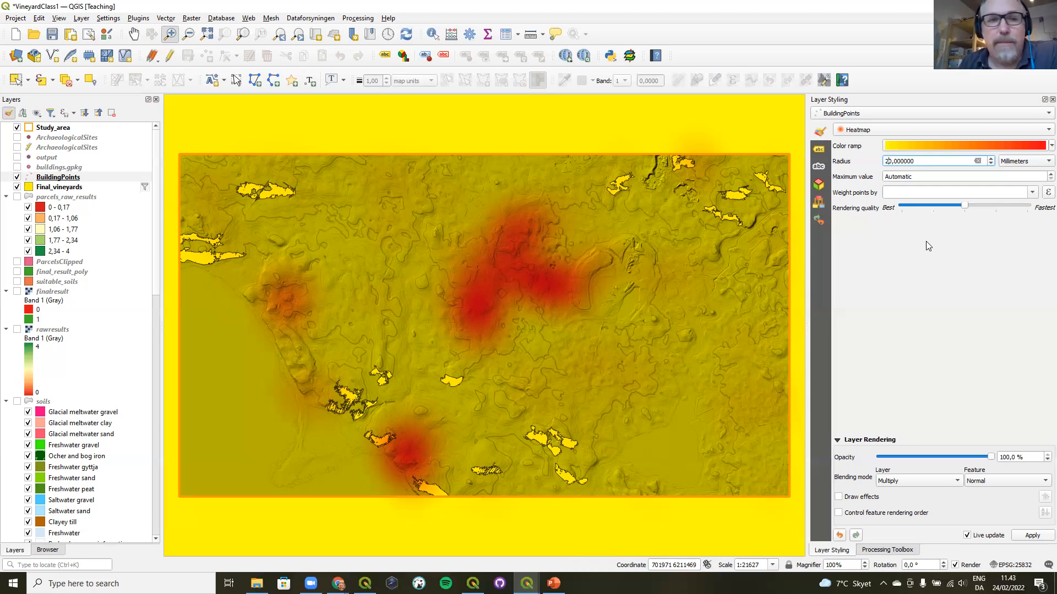
- Hide the BuildingPoints heatmap so that the Final_vineyards polygons show over the hillshade
left_click(17, 168)
left_click(17, 167)
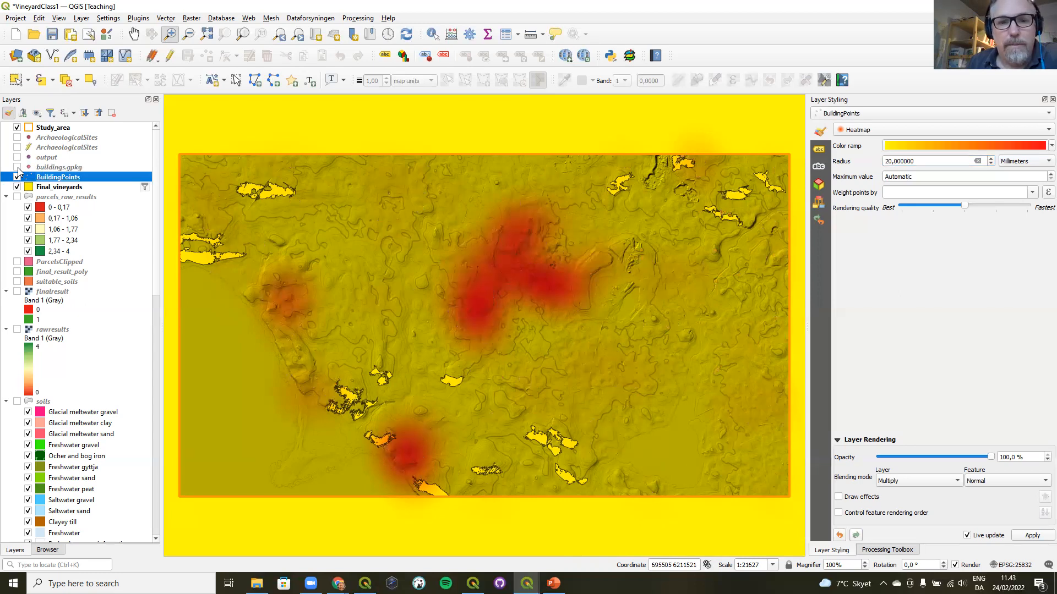
left_click(17, 168)
left_click(17, 167)
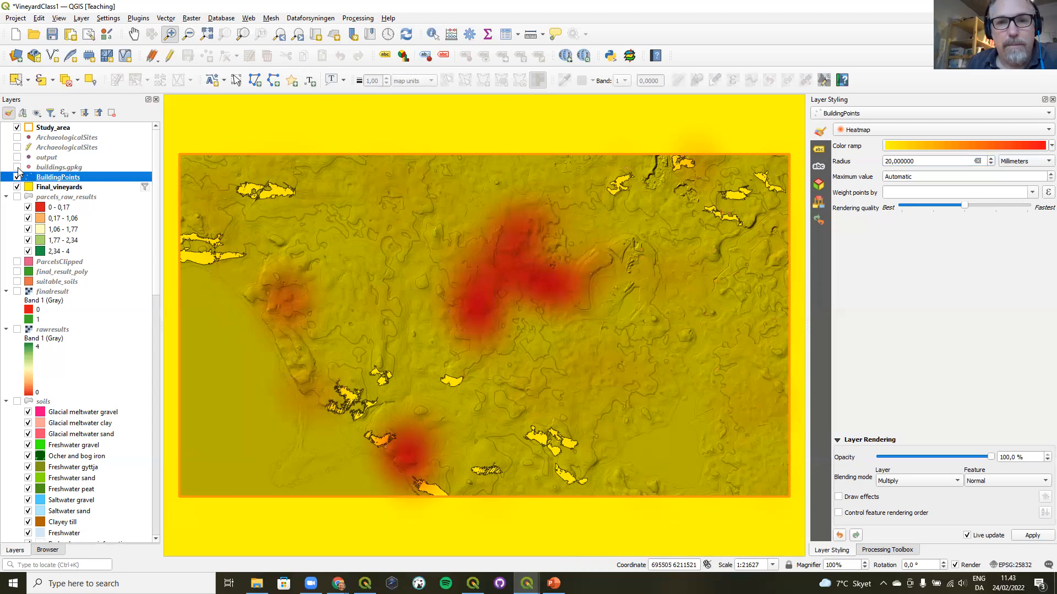
left_click(17, 177)
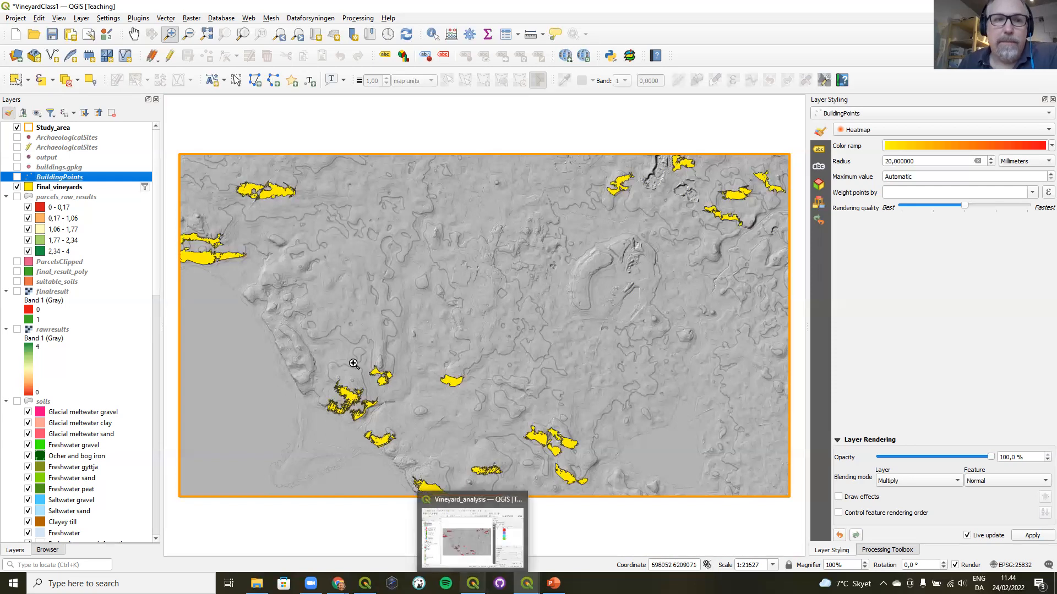
- Open the Final_vineyards attribute table in edit mode and bring up its Select by Expression dialog
right_click(77, 188)
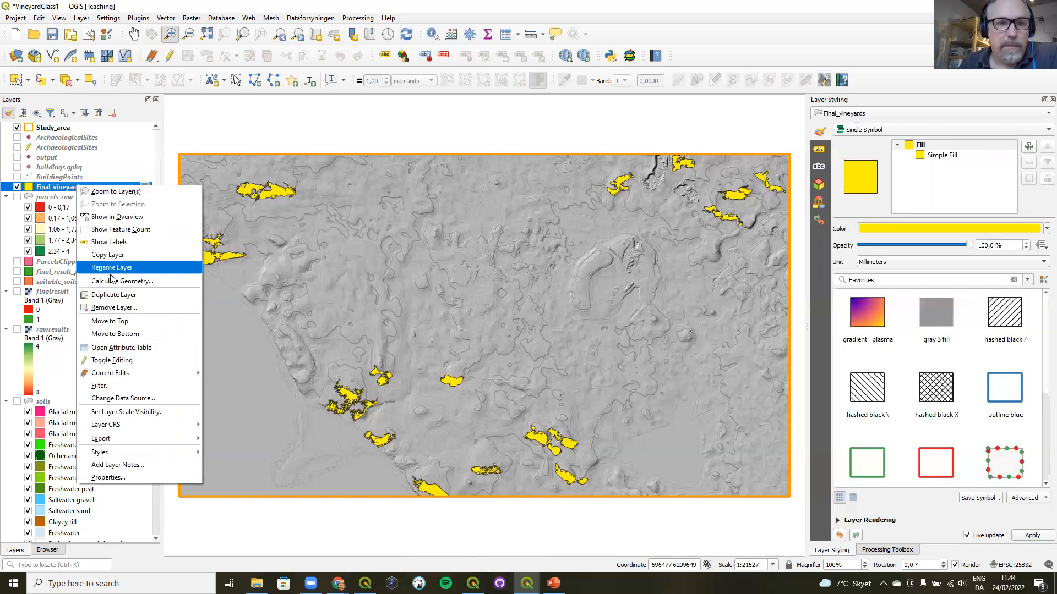
left_click(117, 348)
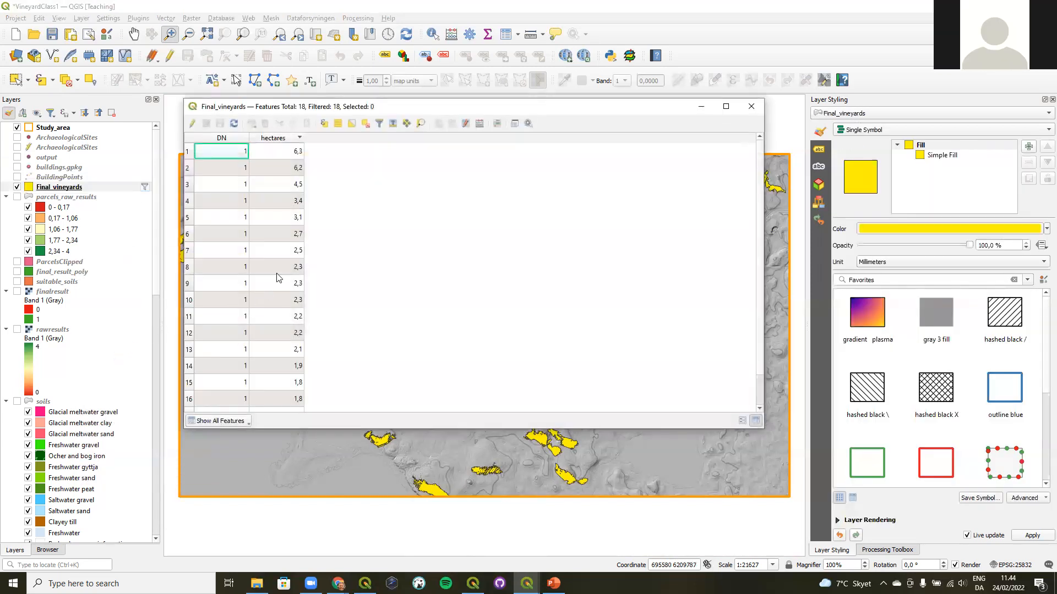
left_click(193, 124)
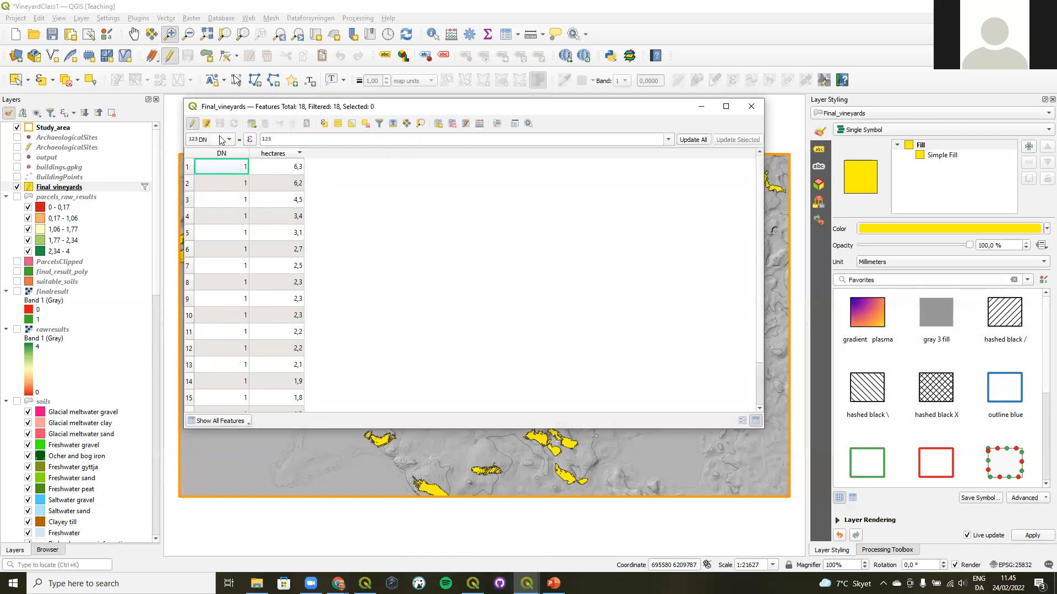
left_click(324, 124)
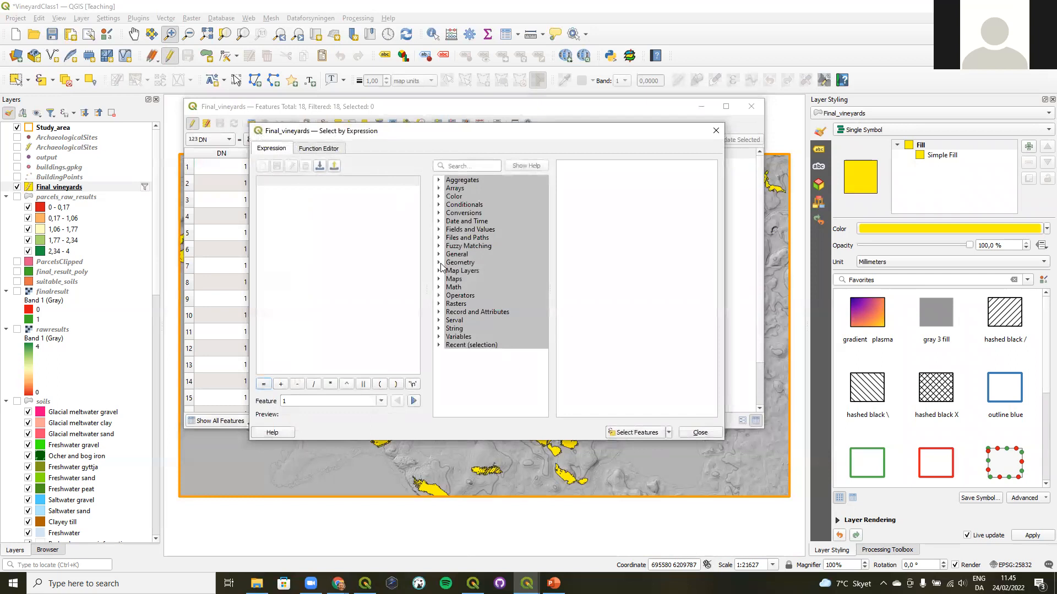
- Search the expression functions for "area" and read the help of the area and $area functions
left_click(439, 263)
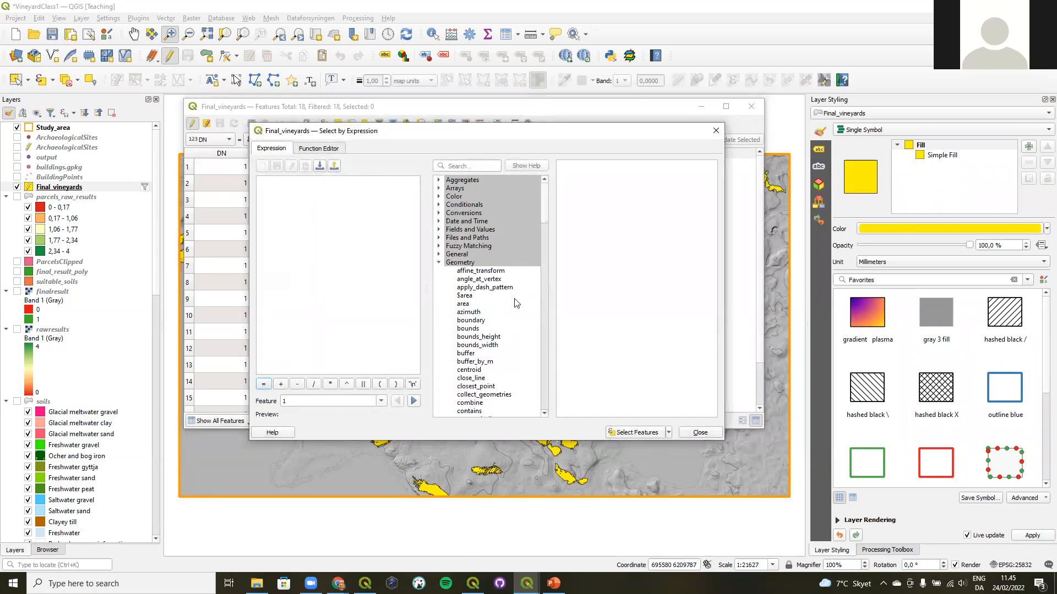
left_click(482, 166)
type("area")
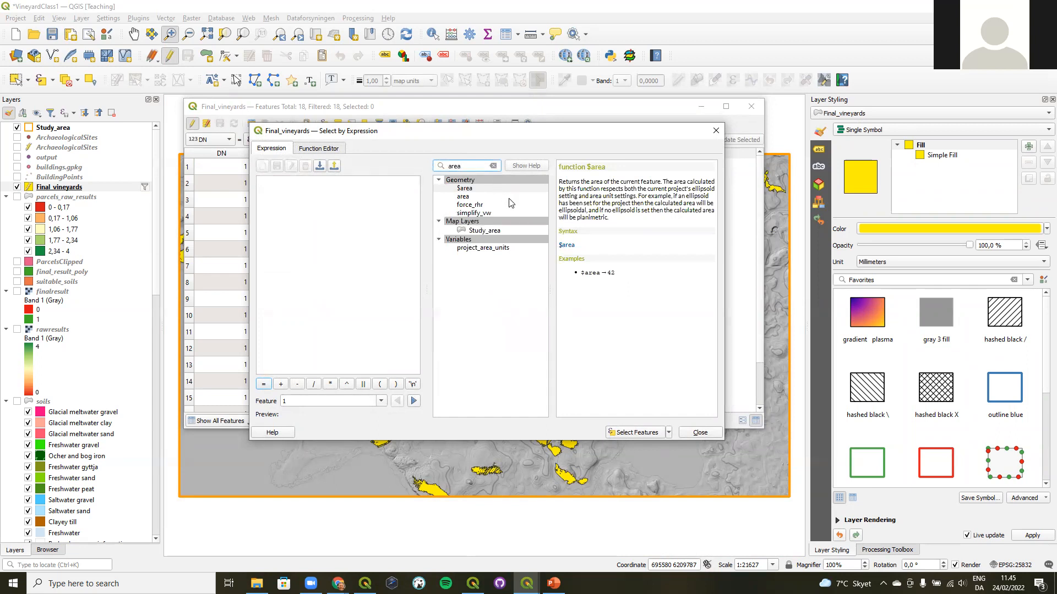
left_click(469, 197)
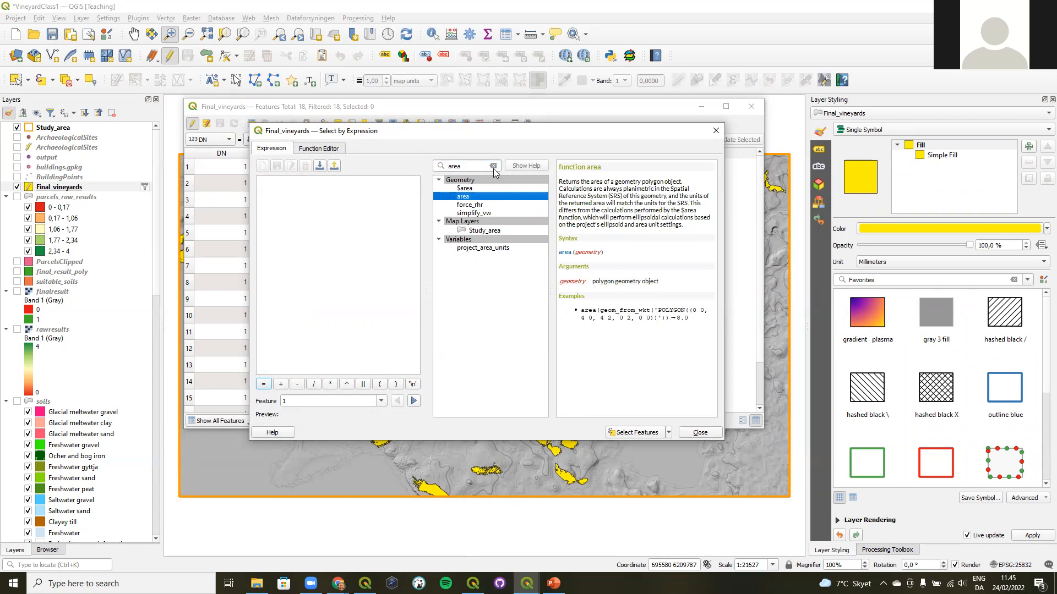
left_click(482, 188)
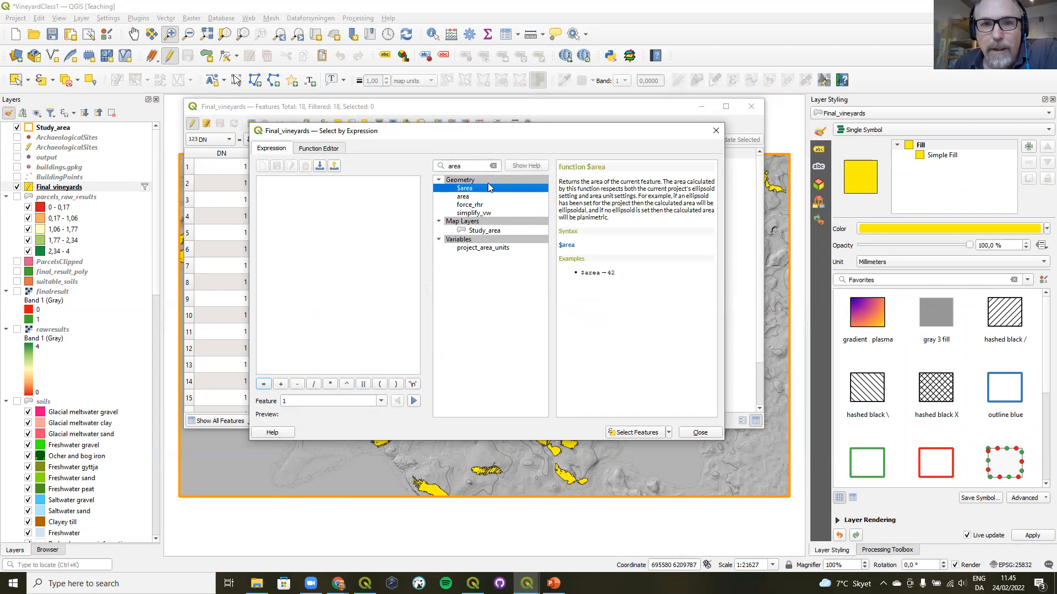
- Try to search the expression functions for "&geom", then clear the search
left_click(493, 166)
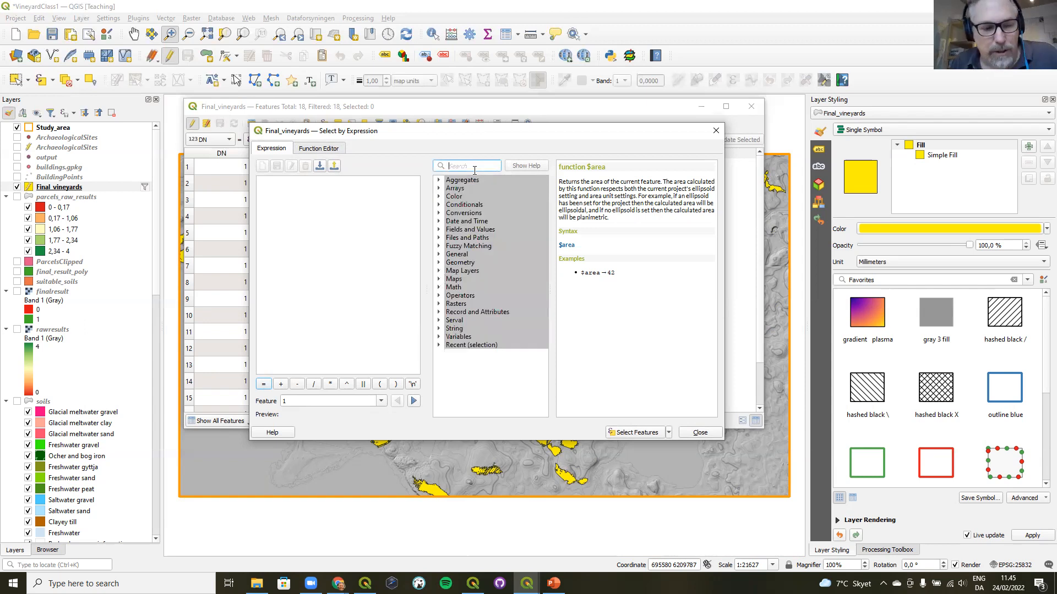
type("&geeo")
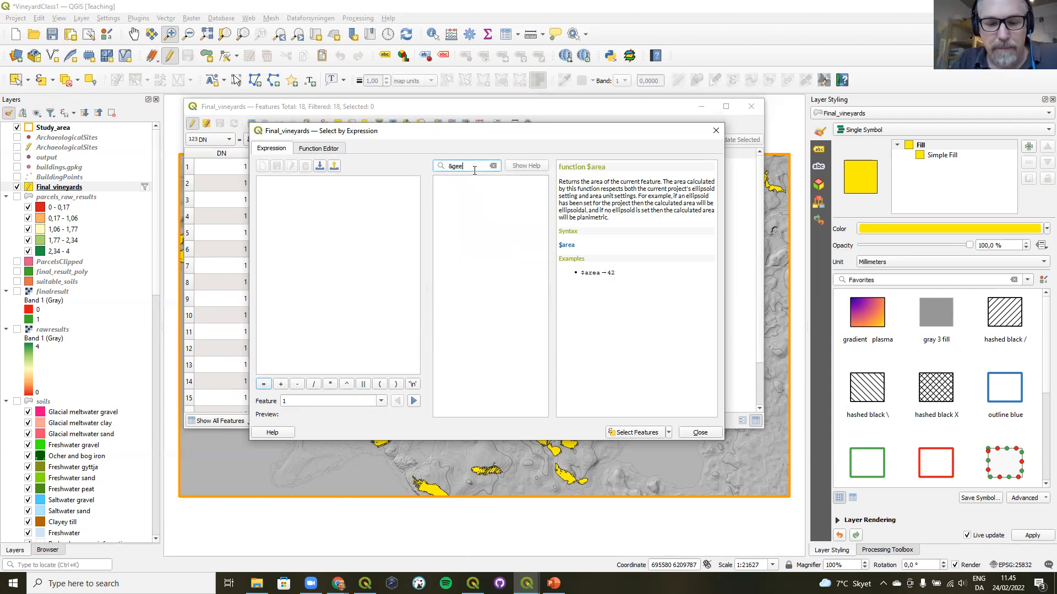
key("BackSpace")
key("BackSpace")
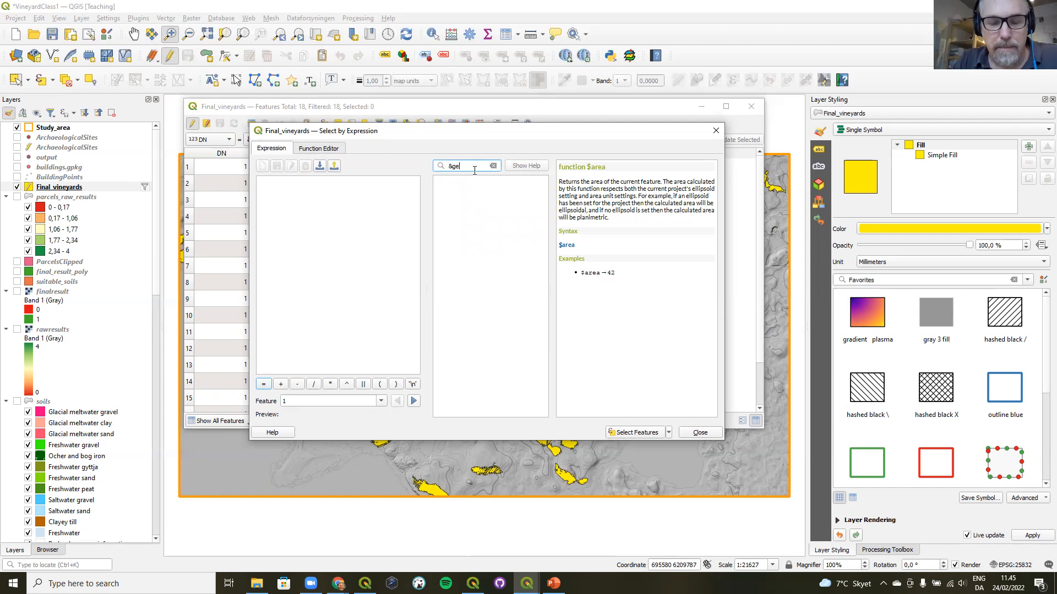
type("om")
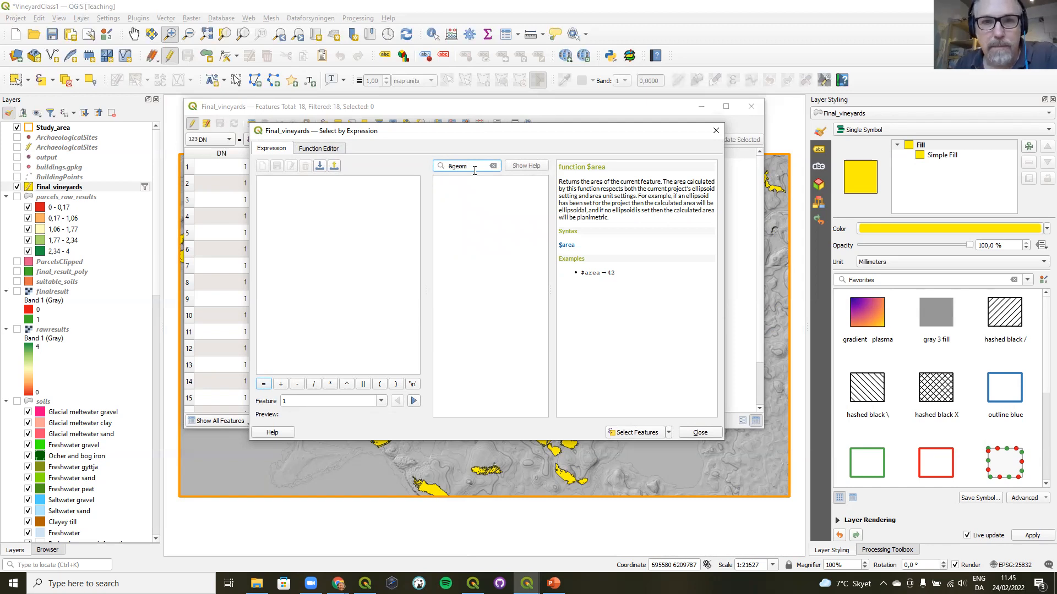
left_click(494, 167)
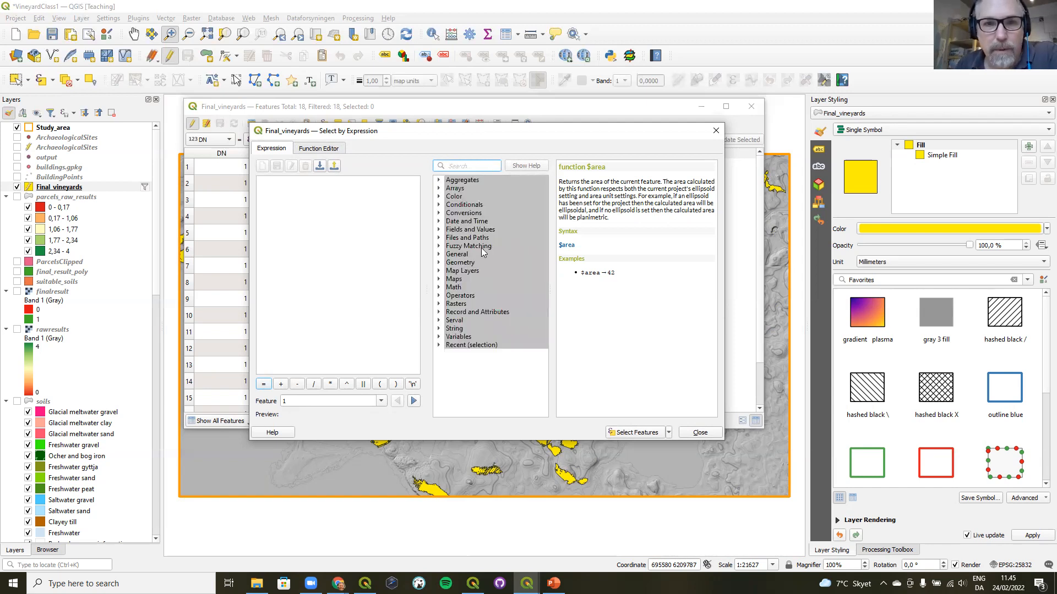
- Read the help of the $geometry and geometry functions in the Geometry function group
left_click(439, 263)
scroll(446, 265, "down", 5)
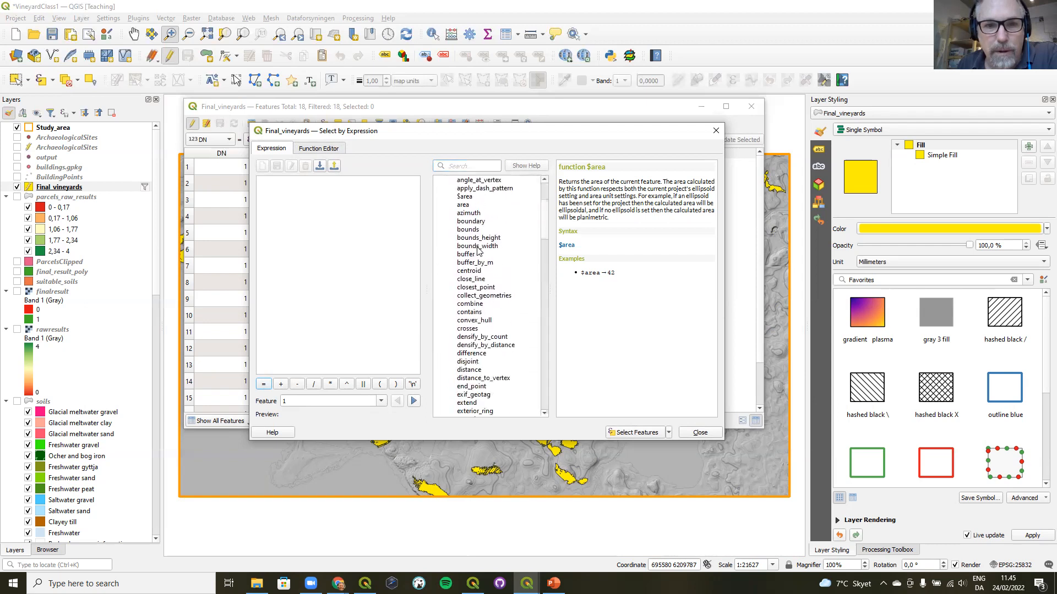
scroll(480, 256, "down", 2)
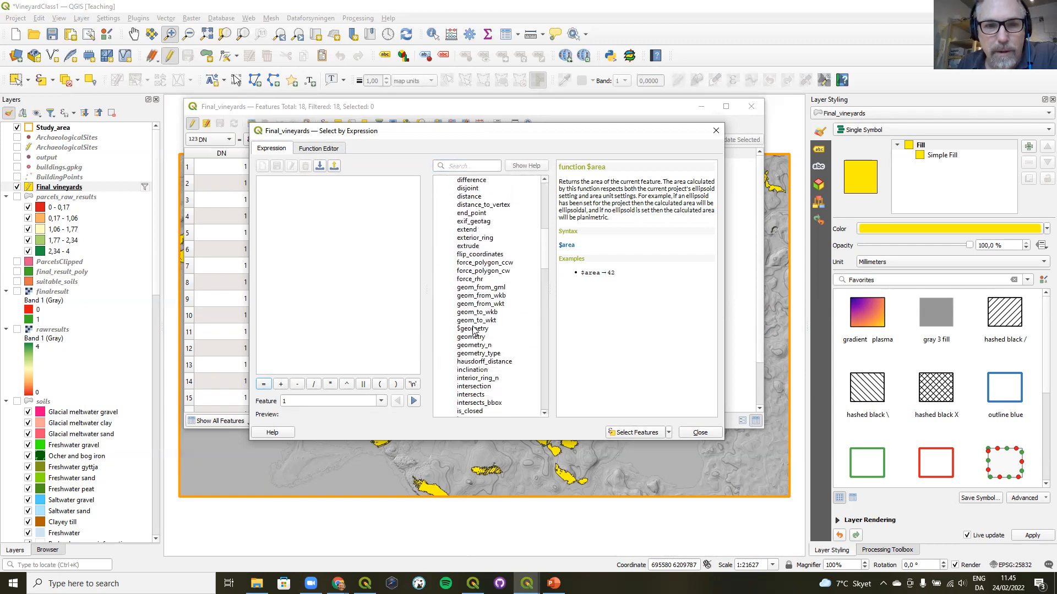
left_click(473, 329)
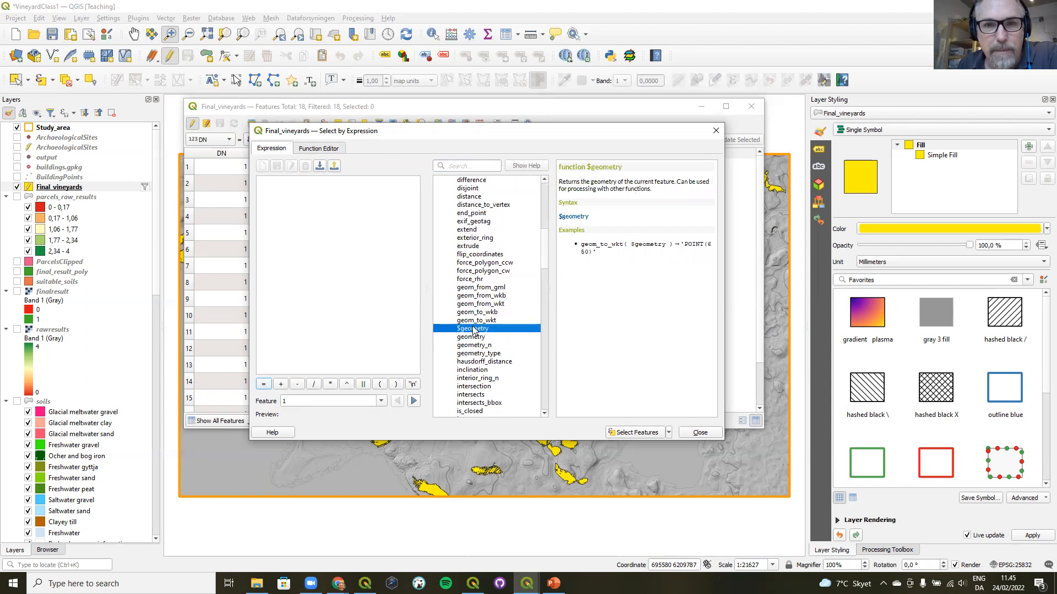
left_click(474, 336)
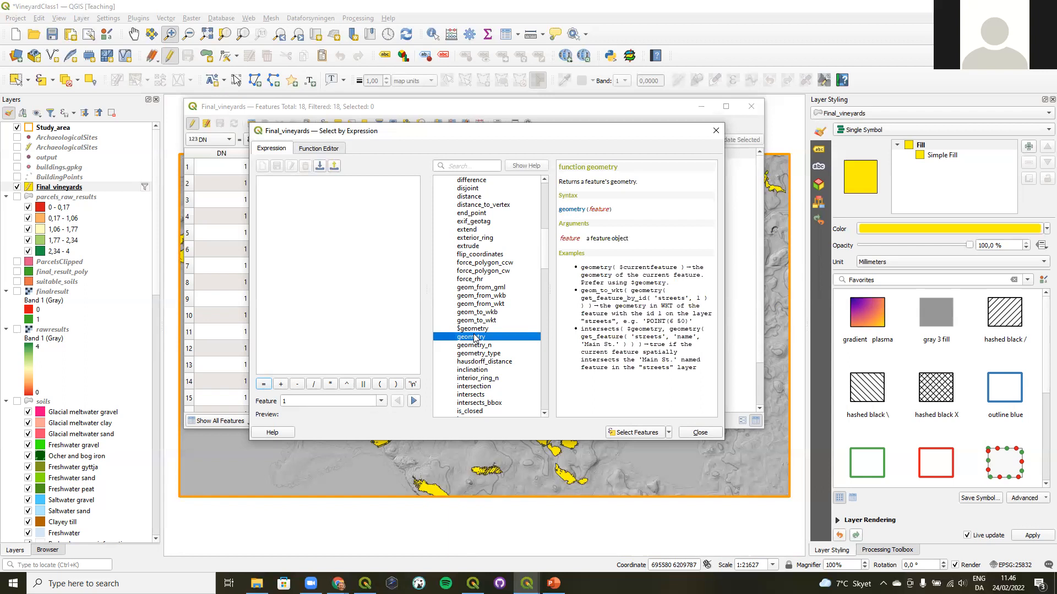
- Leave Select by Expression without selecting anything, stop editing Final_vineyards and close its attribute table
left_click(715, 133)
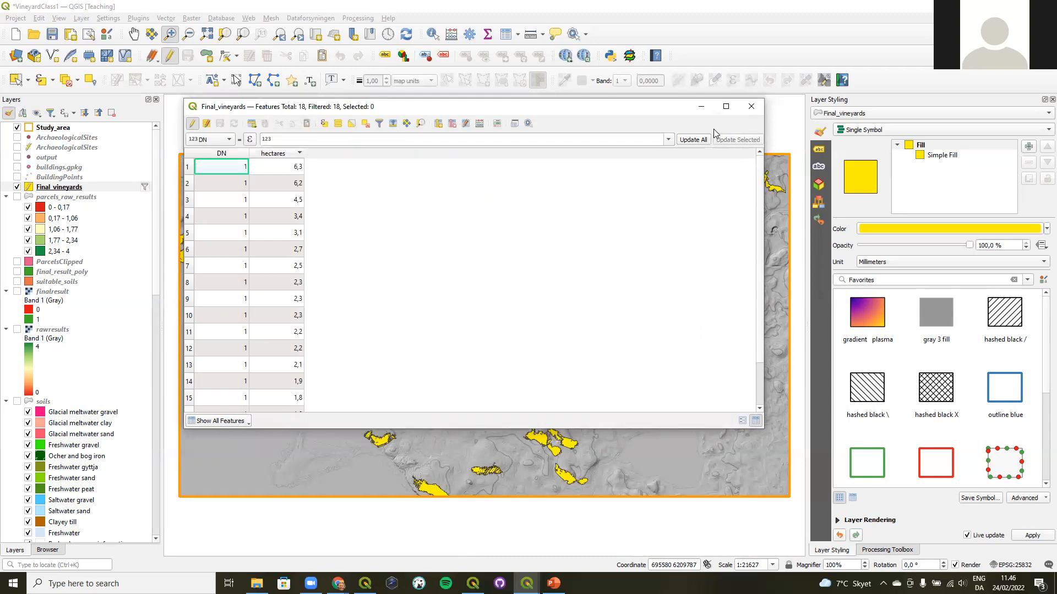
left_click(193, 126)
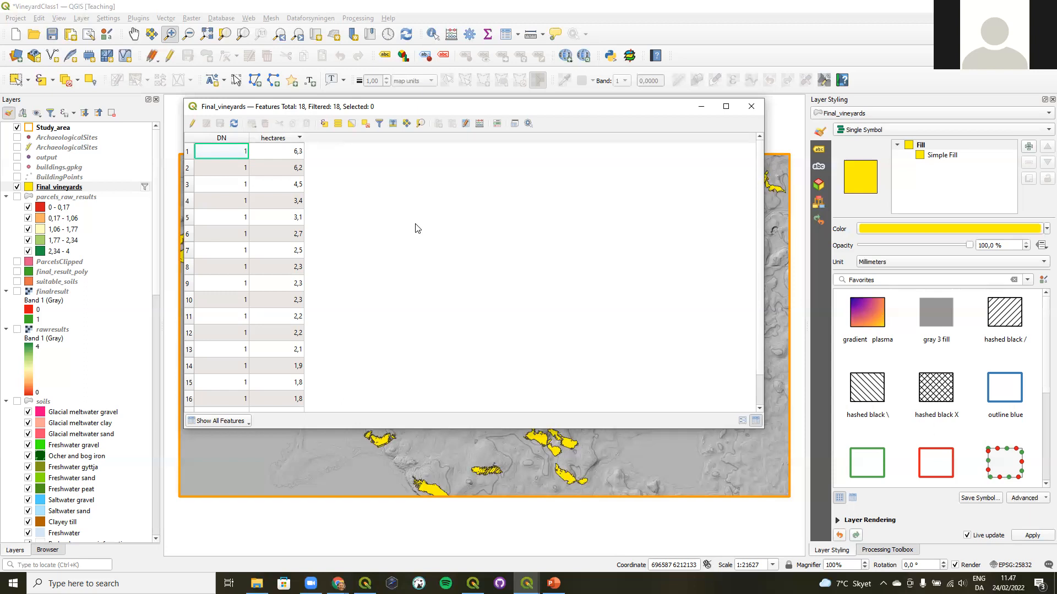
left_click(751, 106)
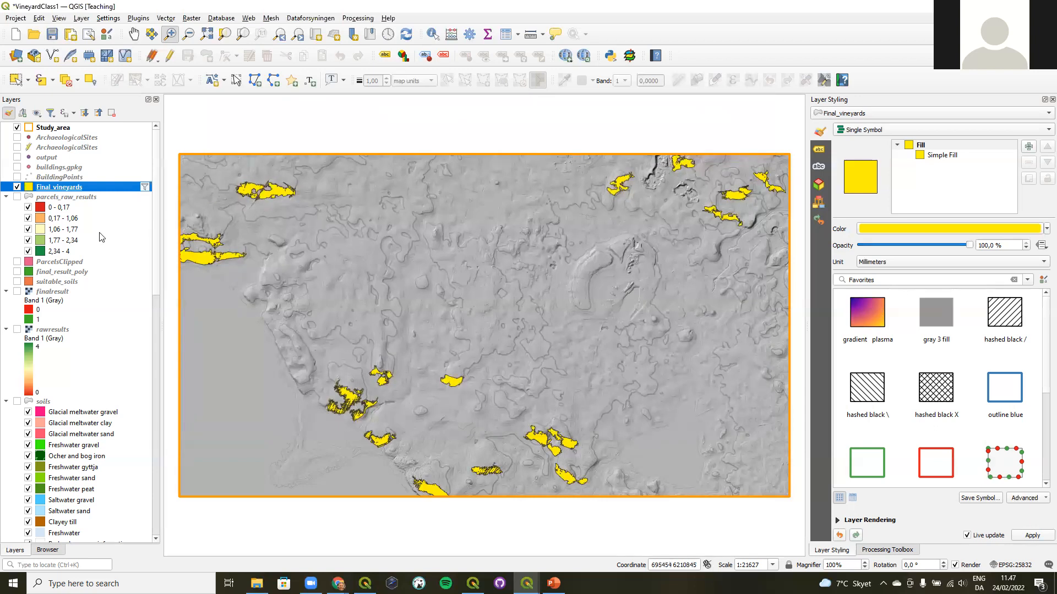
- Hide the Final_vineyards layer and show the rawresults raster instead
left_click(17, 186)
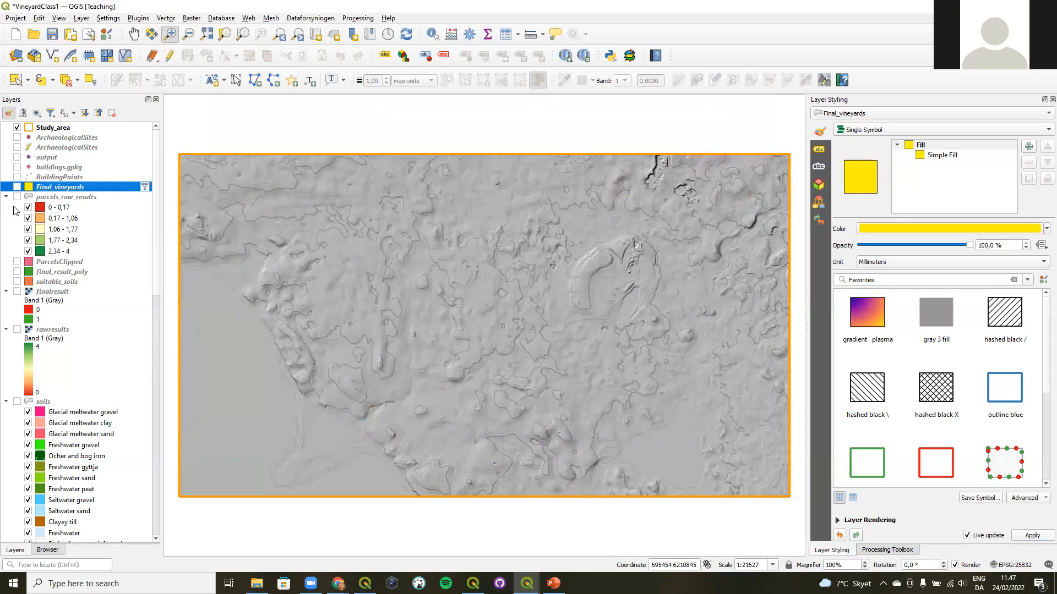
left_click(17, 330)
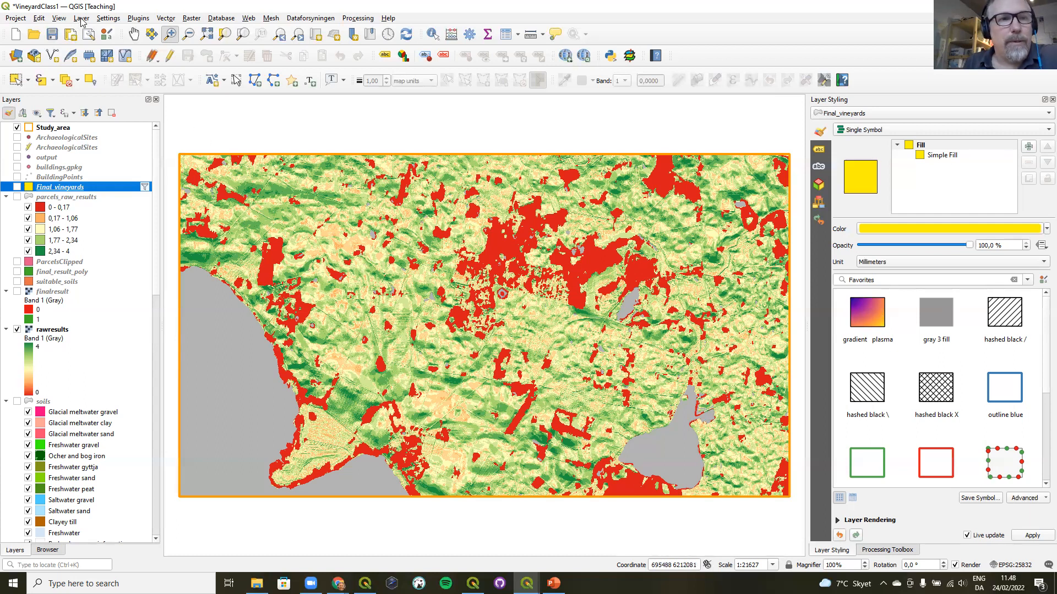
- Preview the map with simulated Protanopia and Deuteranopia color blindness, and return to the Normal preview mode
left_click(59, 20)
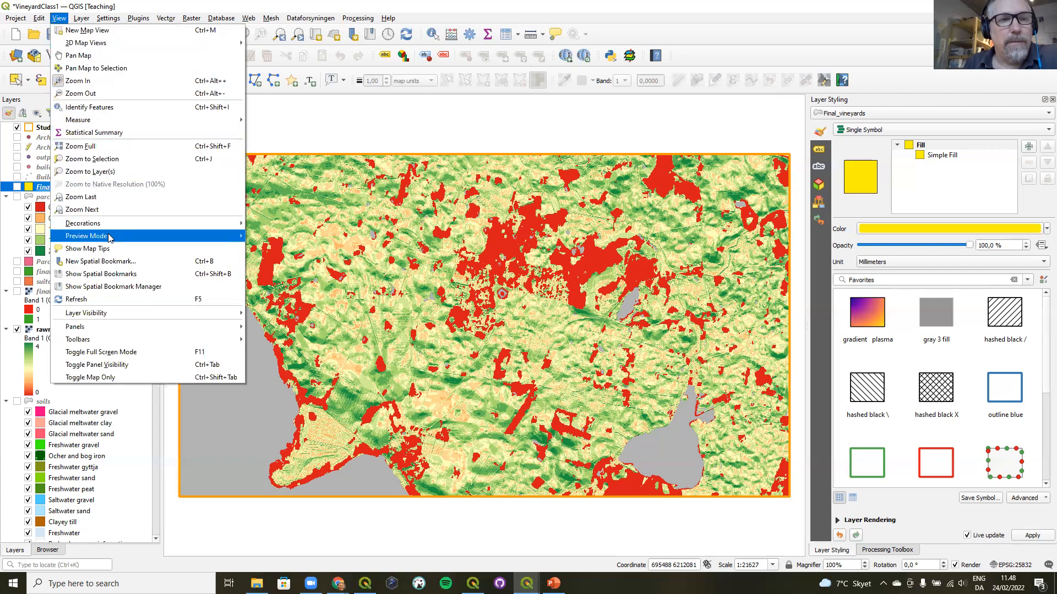
mouse_move(109, 238)
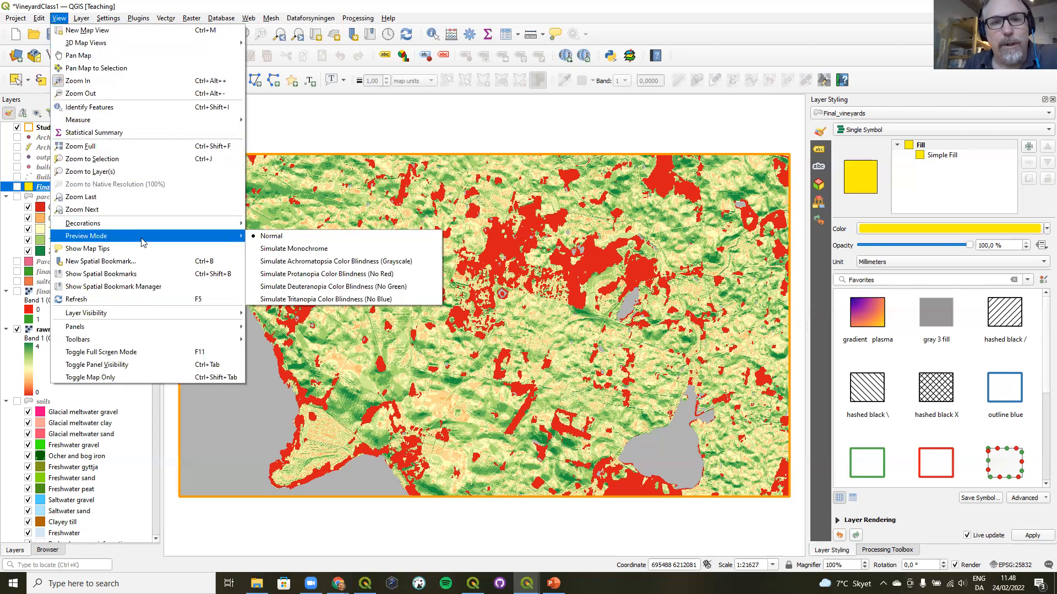
left_click(306, 279)
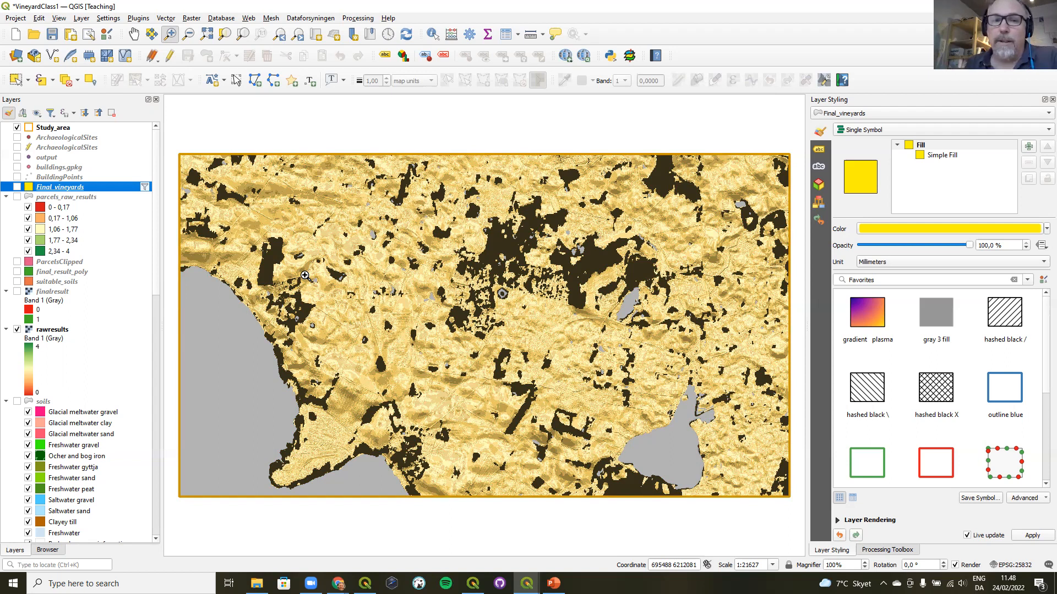
left_click(59, 18)
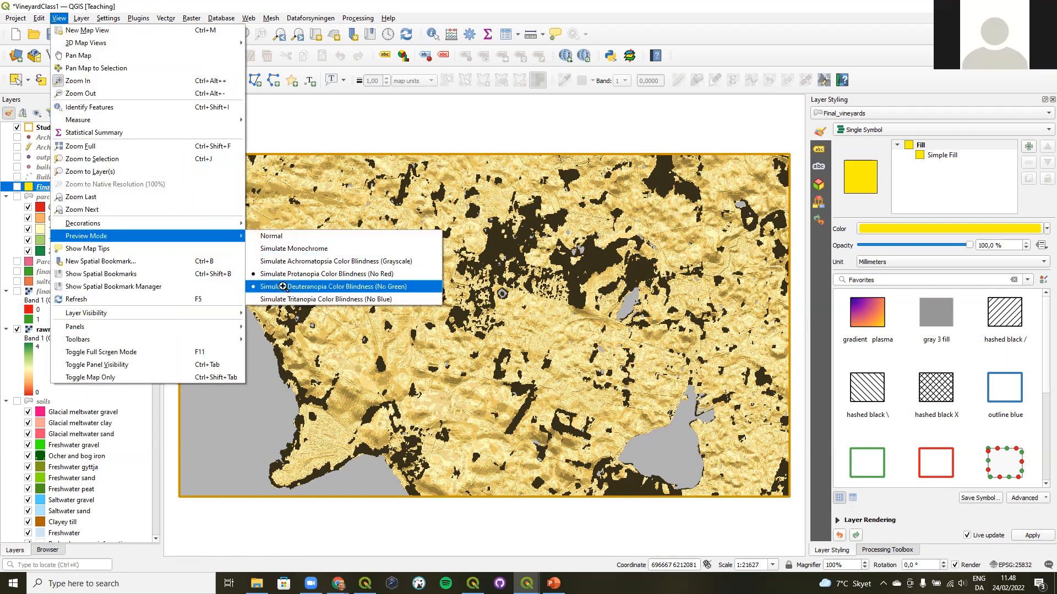
left_click(282, 287)
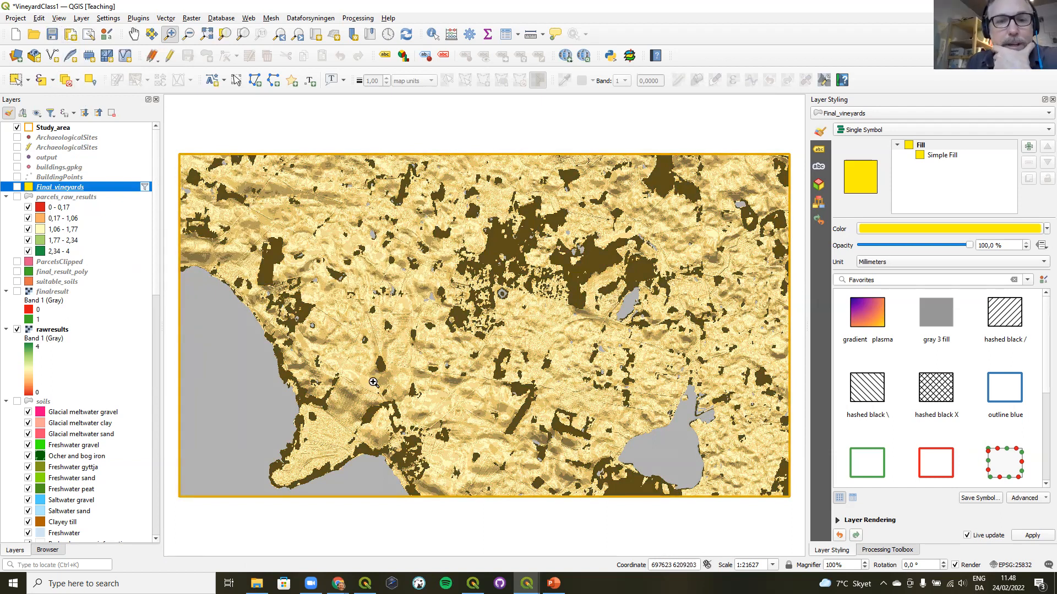
left_click(58, 18)
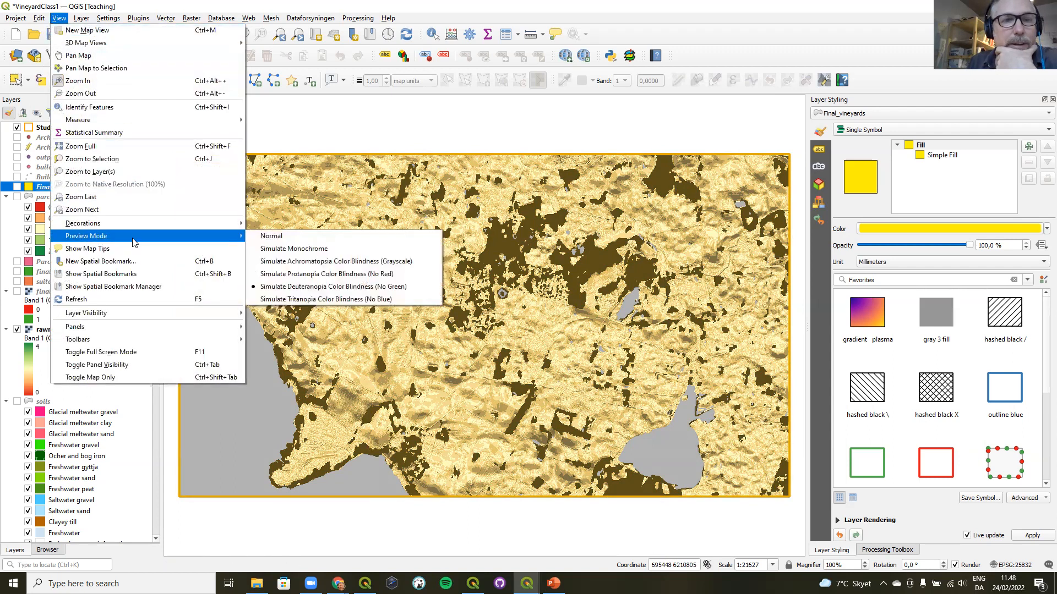
left_click(287, 236)
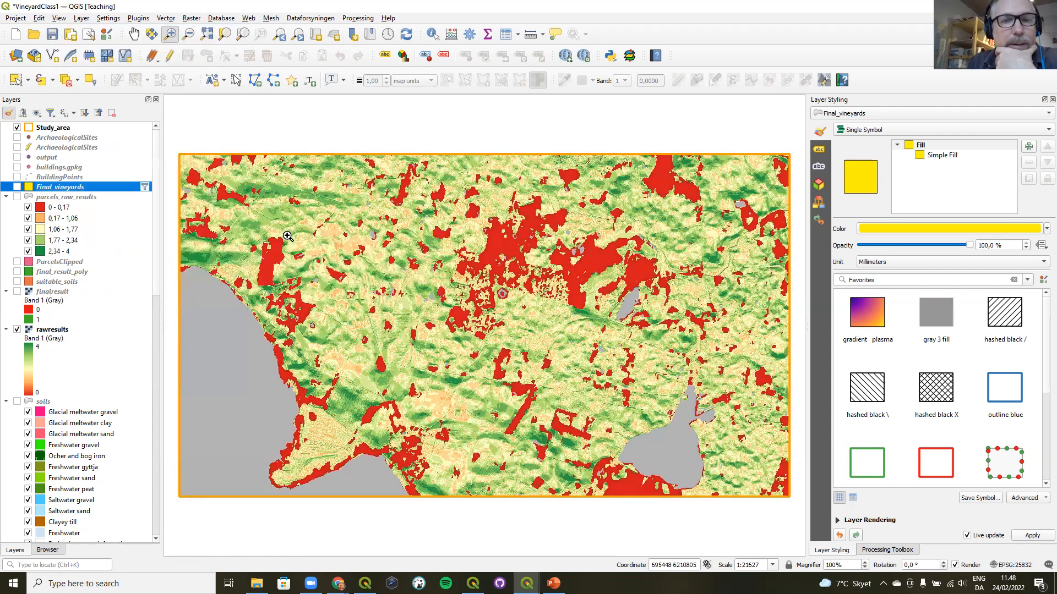
- Switch to the ColorBrewer website, view the colorblind-safe diverging color schemes, and return the nature of the data to sequential
mouse_move(338, 583)
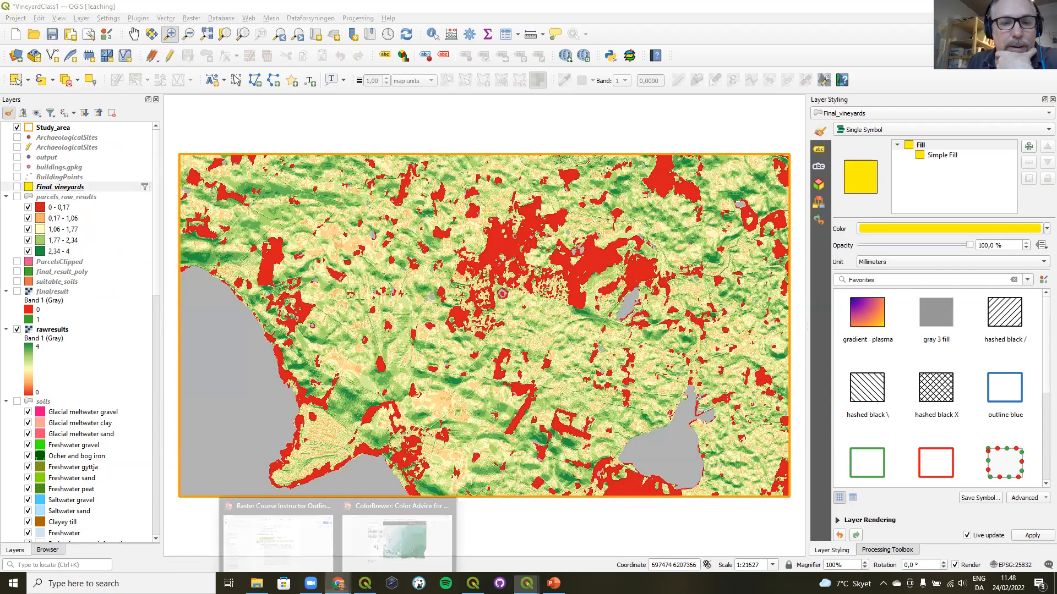
left_click(397, 528)
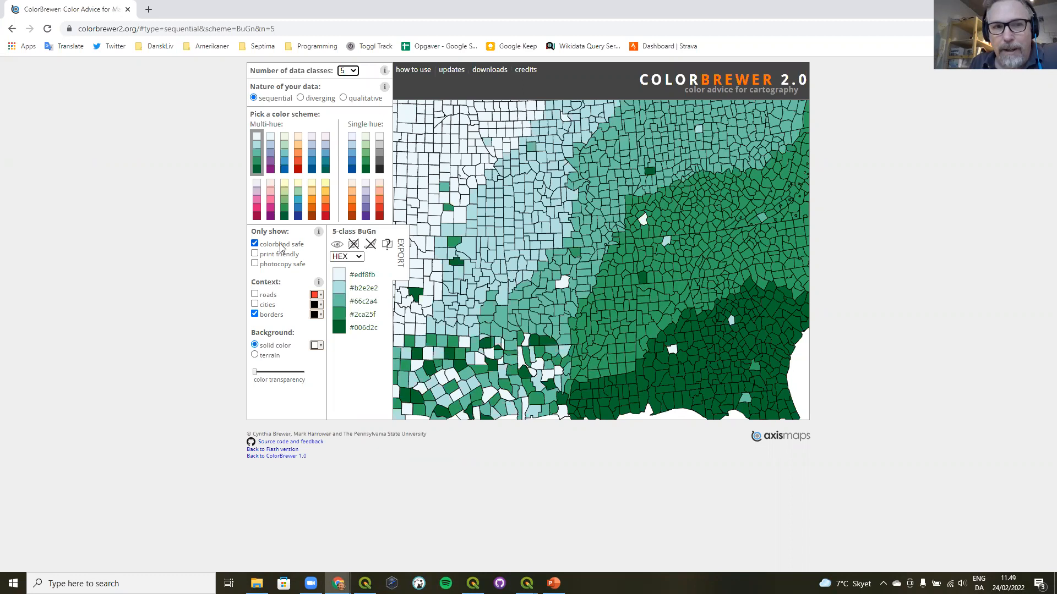
left_click(304, 102)
left_click(301, 98)
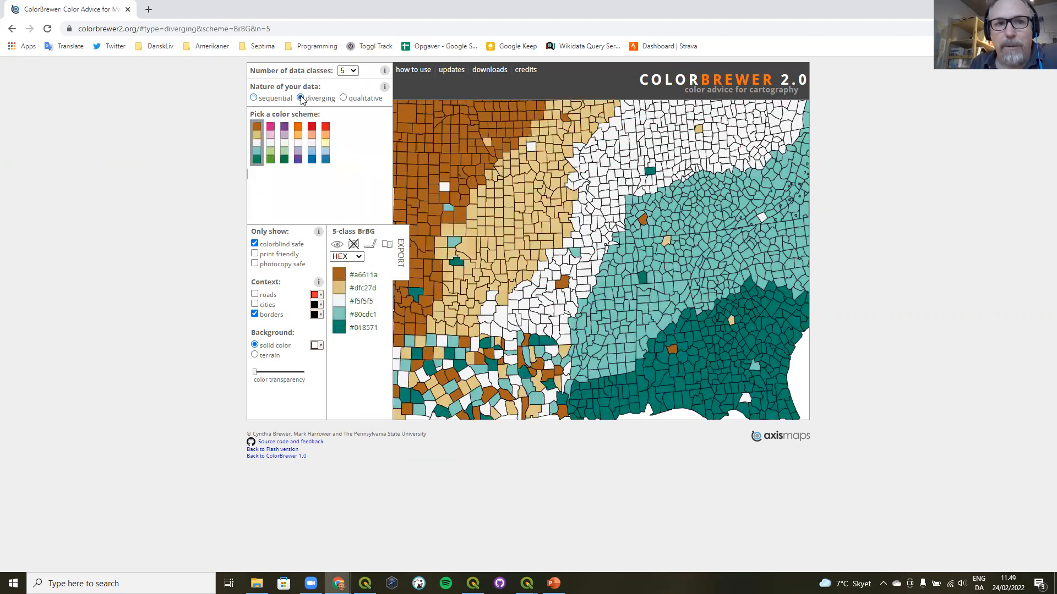
left_click(347, 98)
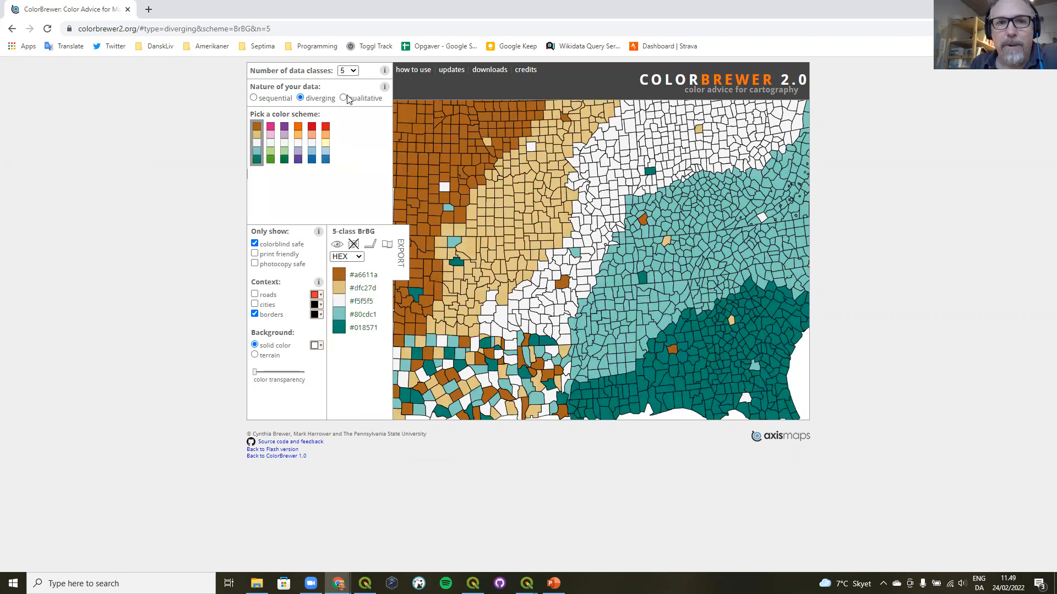
left_click(275, 98)
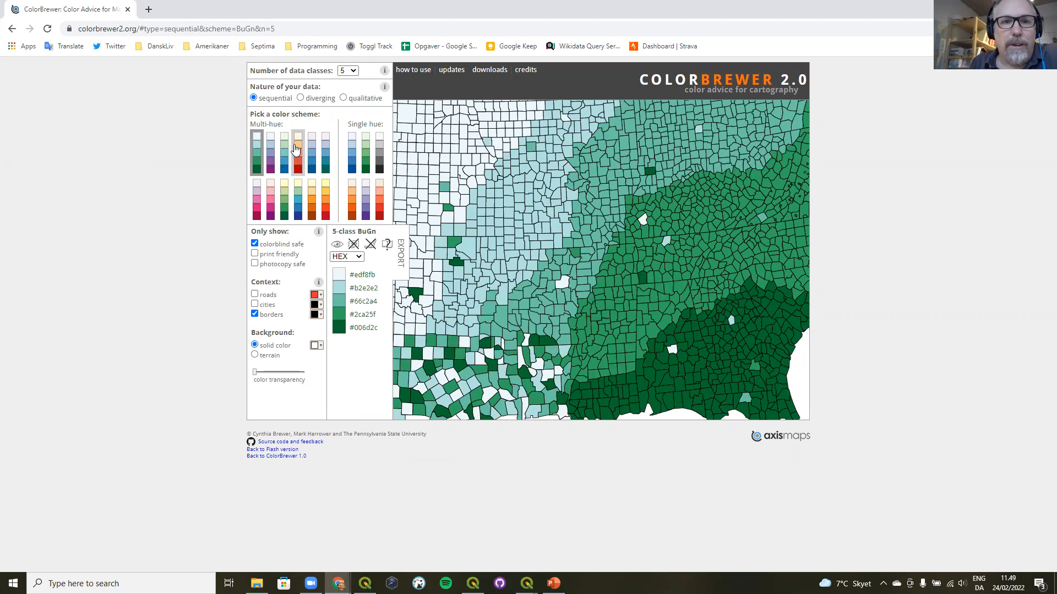
- Try the sequential PuBu scheme, choose the single-hue Purples scheme, and show its color codes as RGB and finally as CMYK
left_click(313, 155)
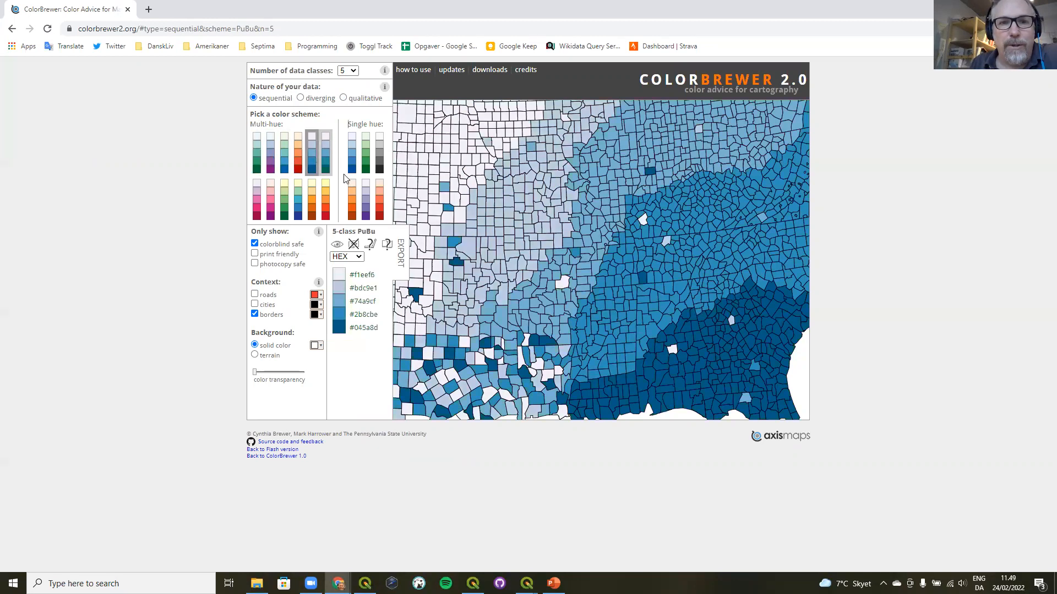
left_click(367, 198)
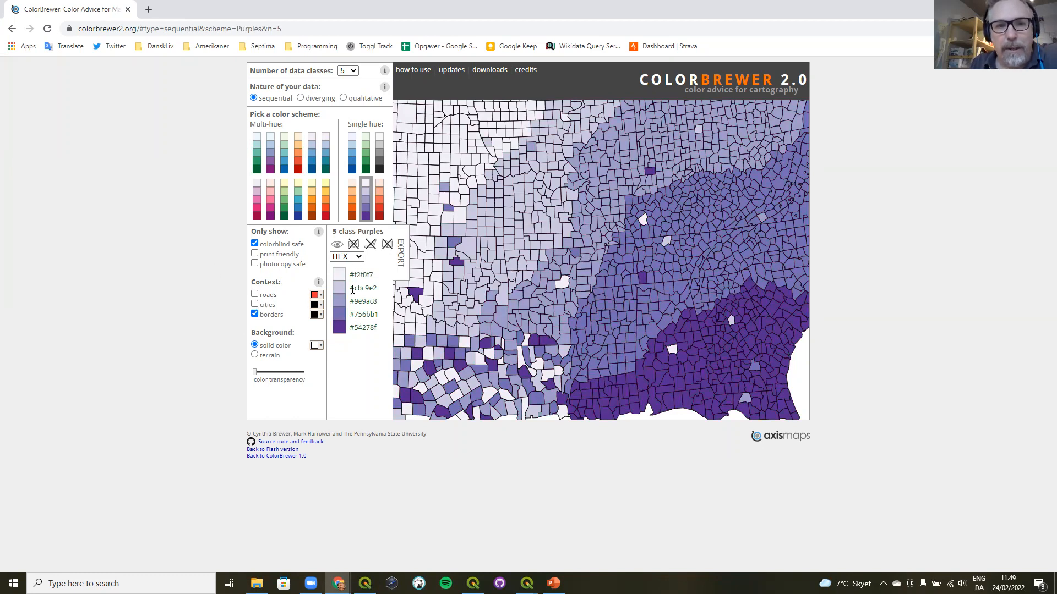
left_click(346, 256)
left_click(341, 275)
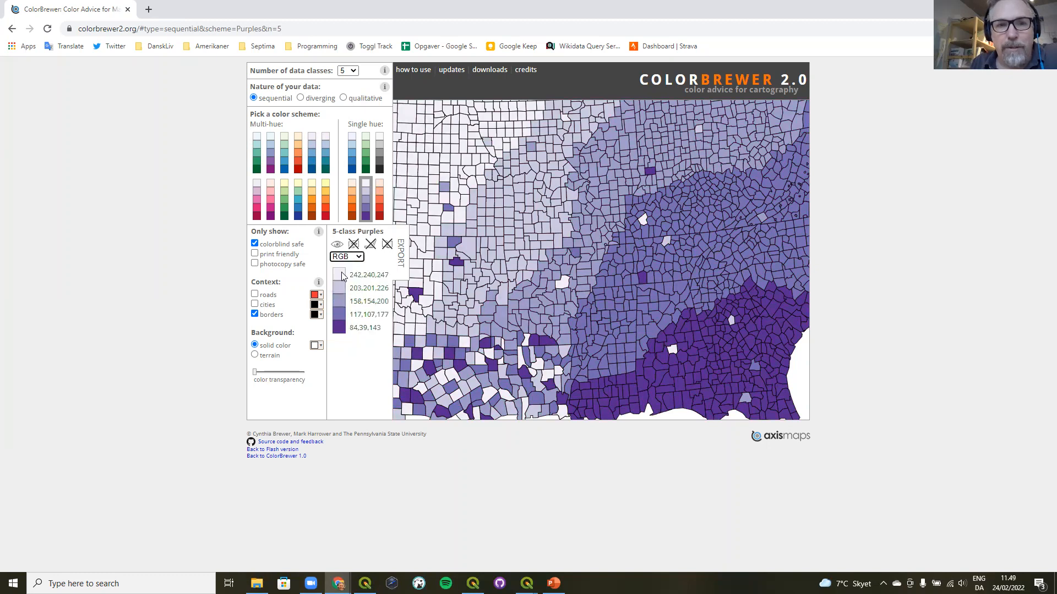
left_click(347, 256)
left_click(351, 281)
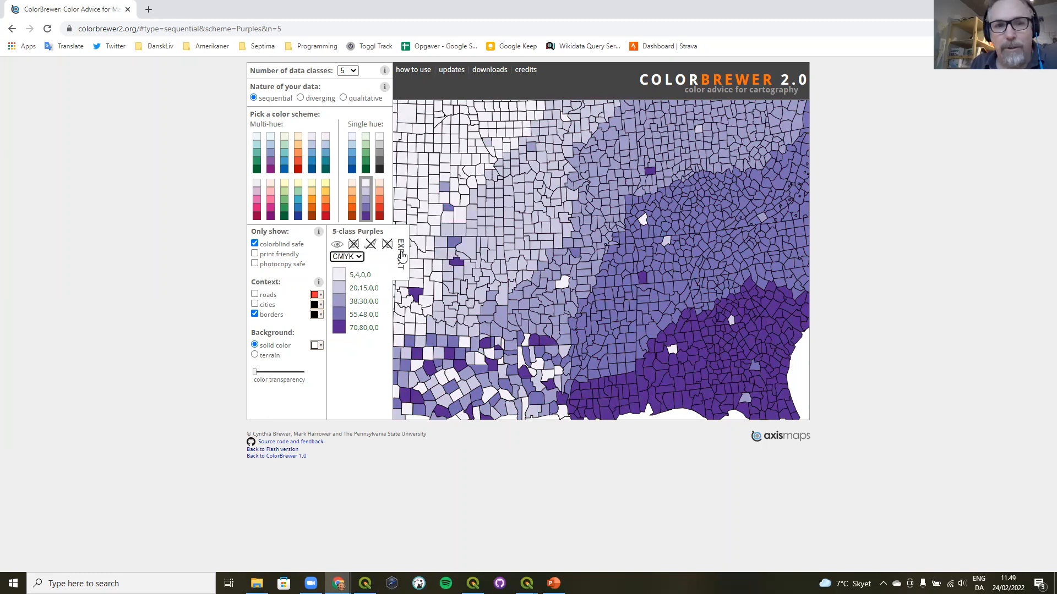
- Examine the export options for the Purples color scheme and return to the QGIS vineyard project
left_click(401, 256)
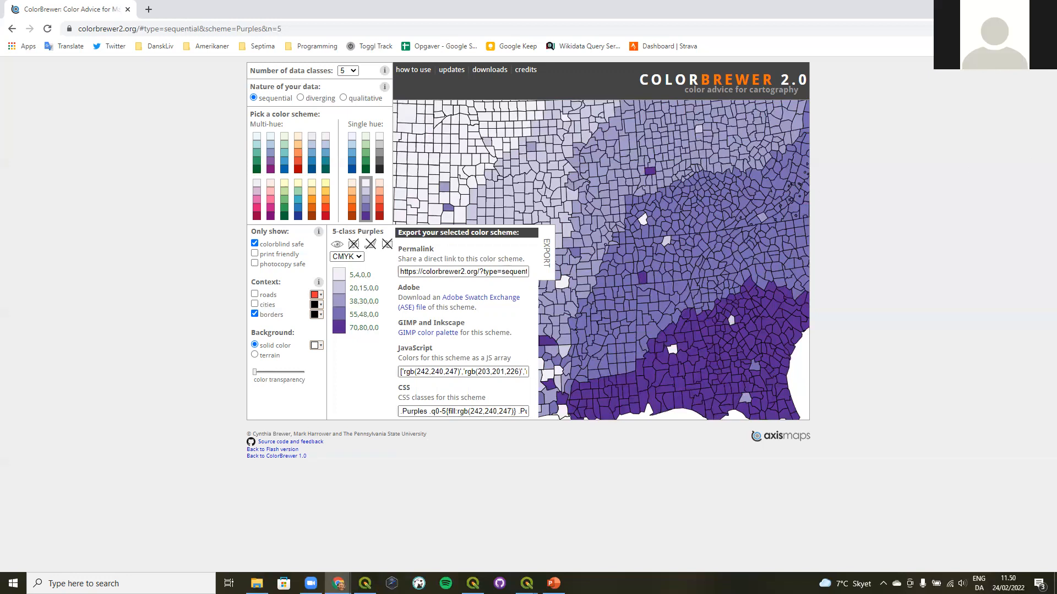
key("alt+Tab")
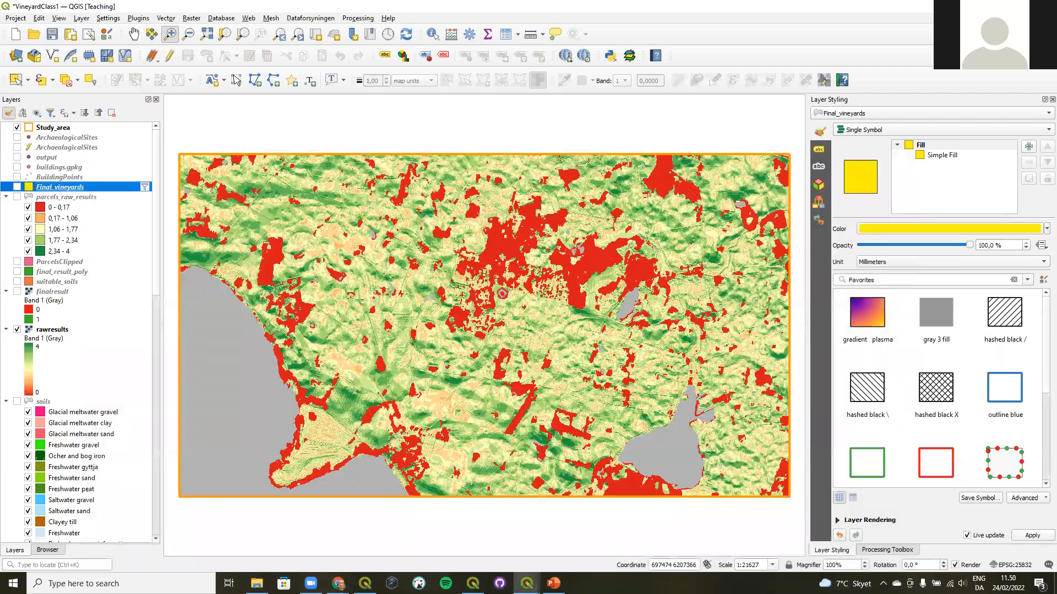